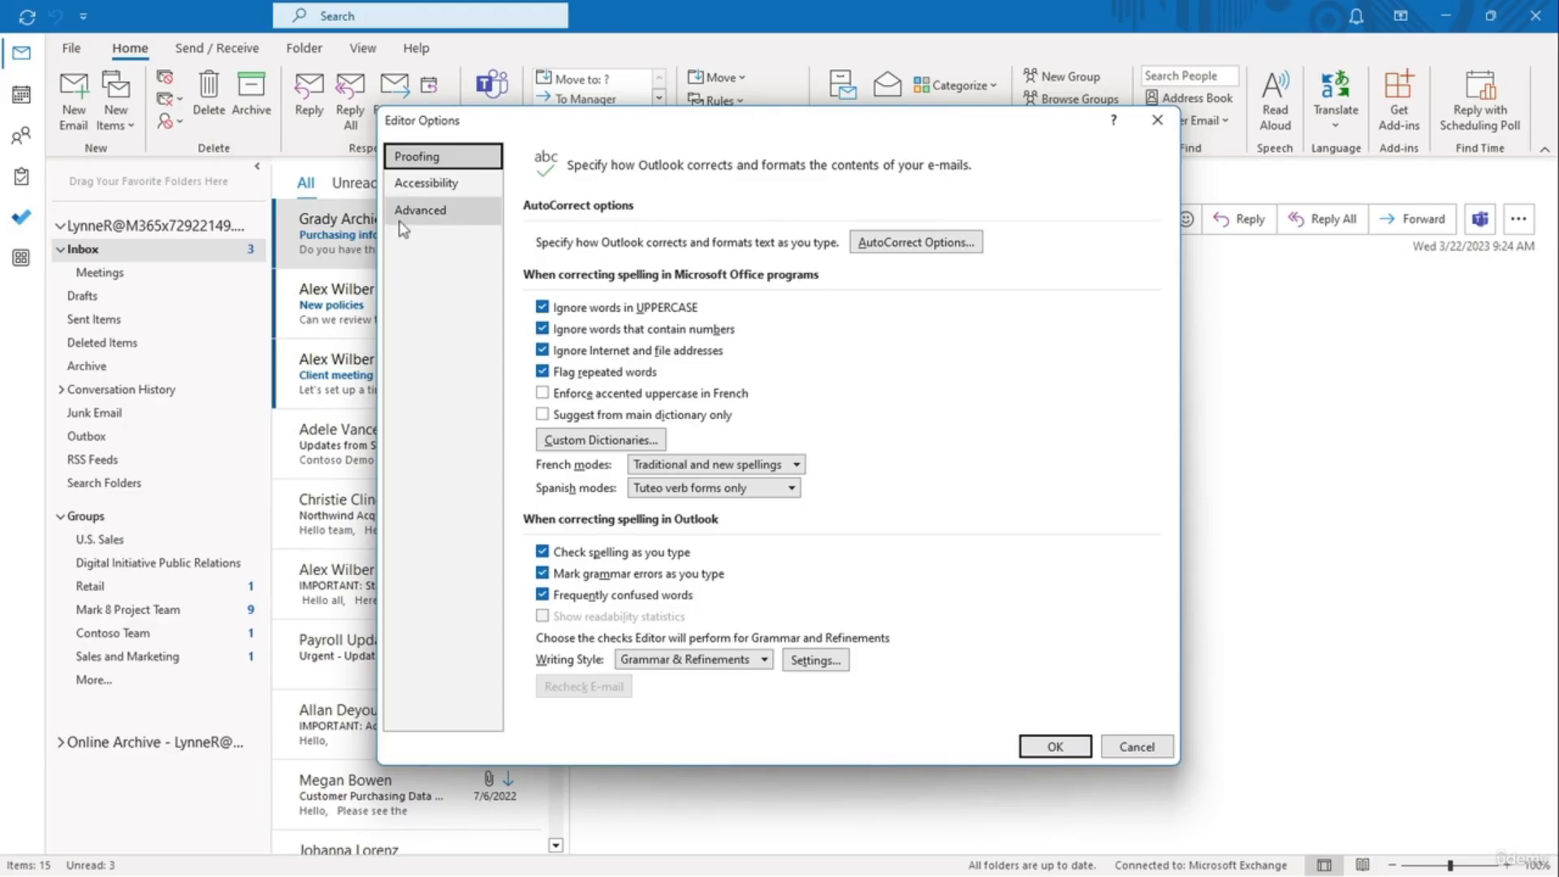
Step: In the advanced editor options, disable "When selecting, automatically select entire word" and confirm the change
left_click(401, 221)
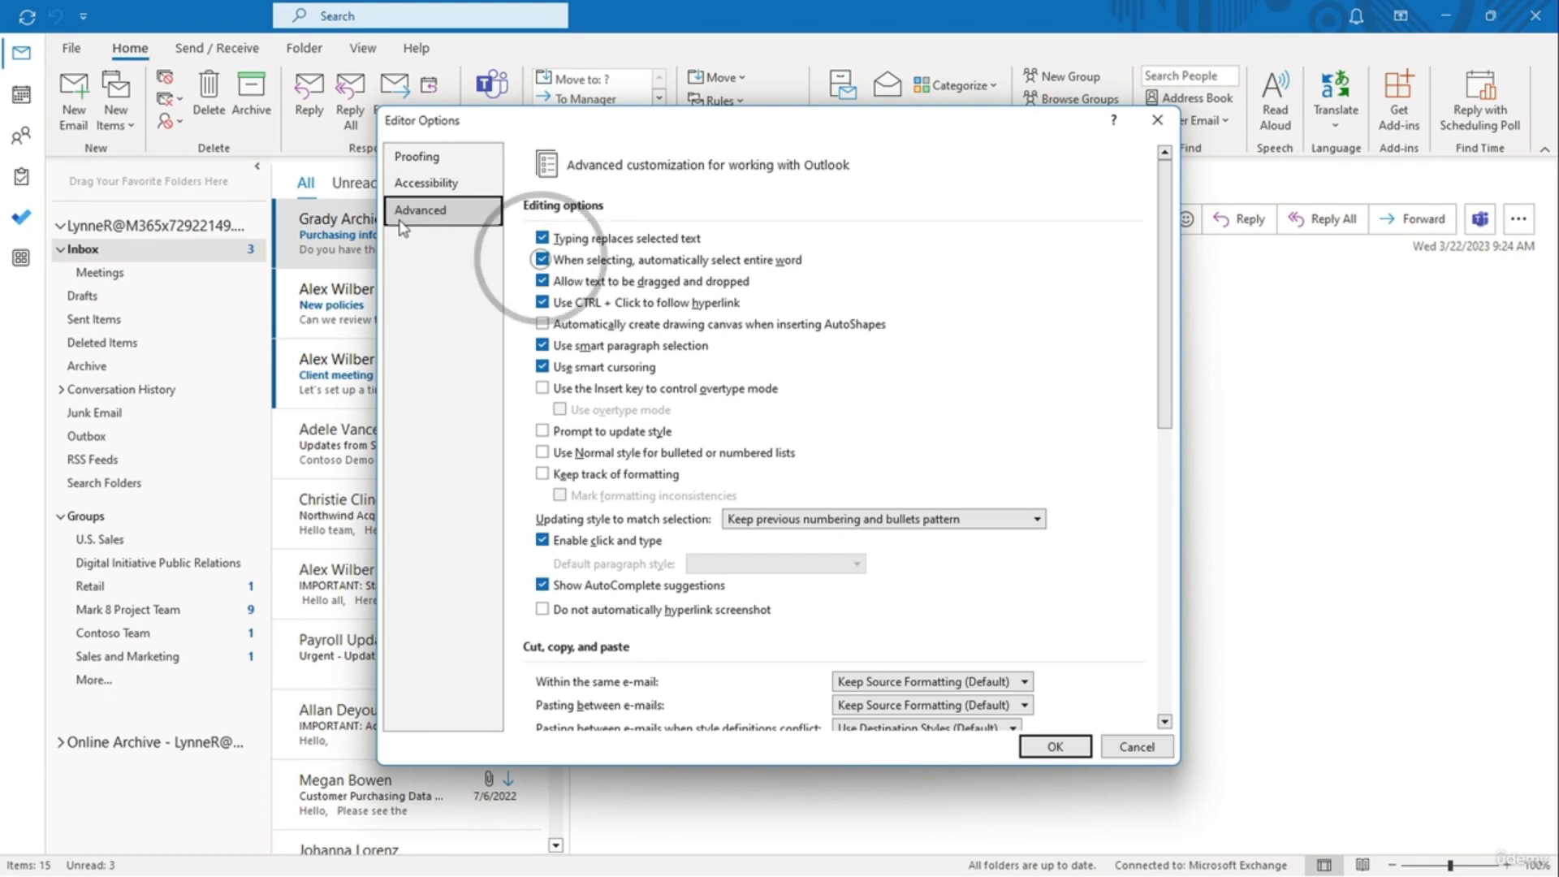
left_click(543, 260)
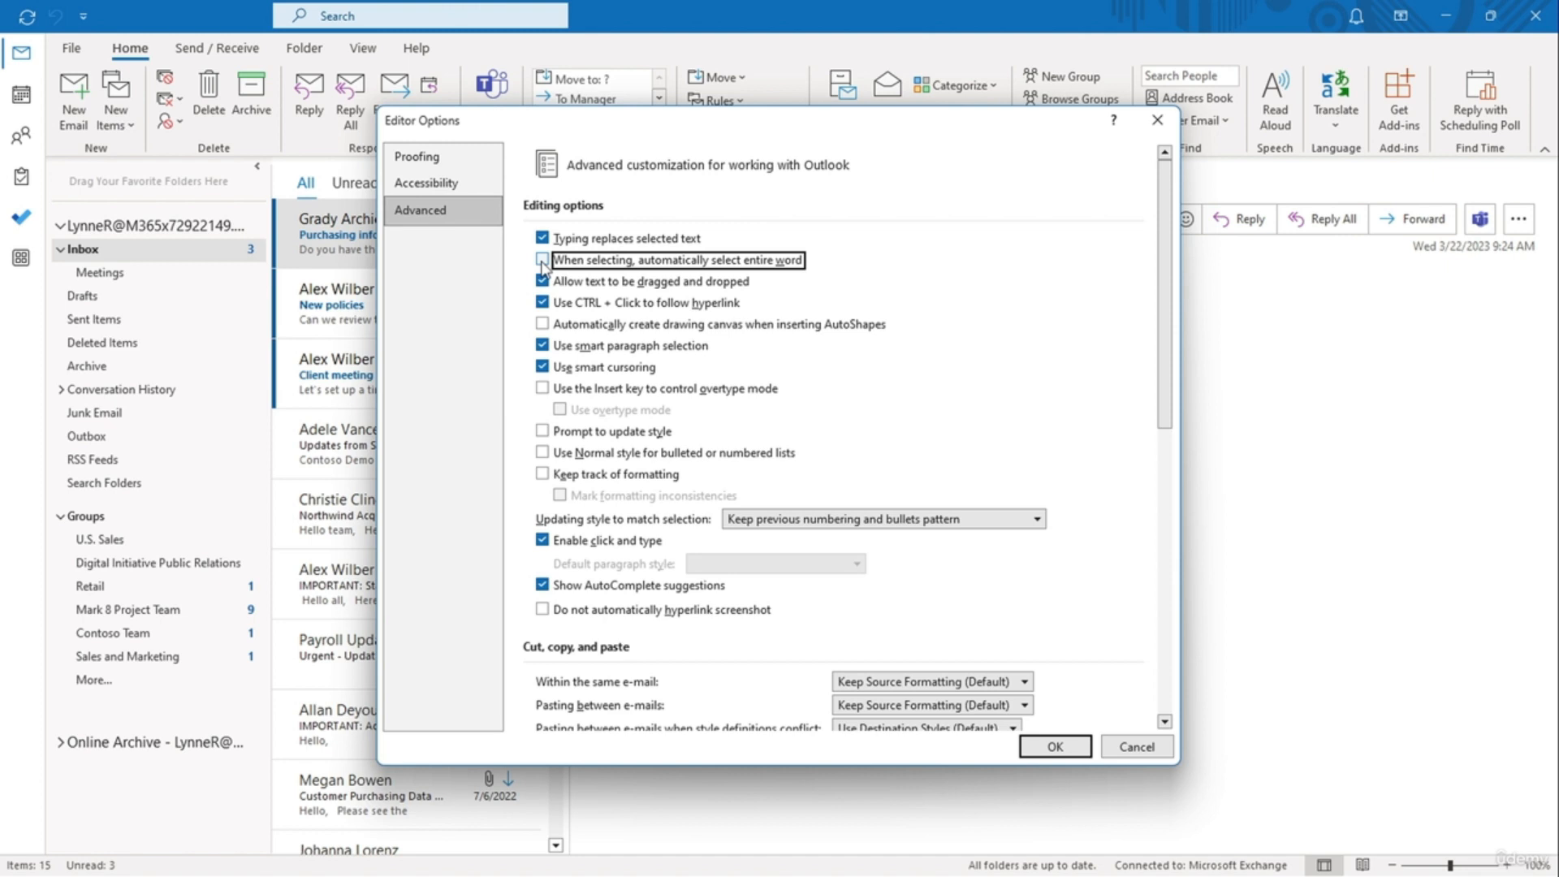
left_click(1087, 753)
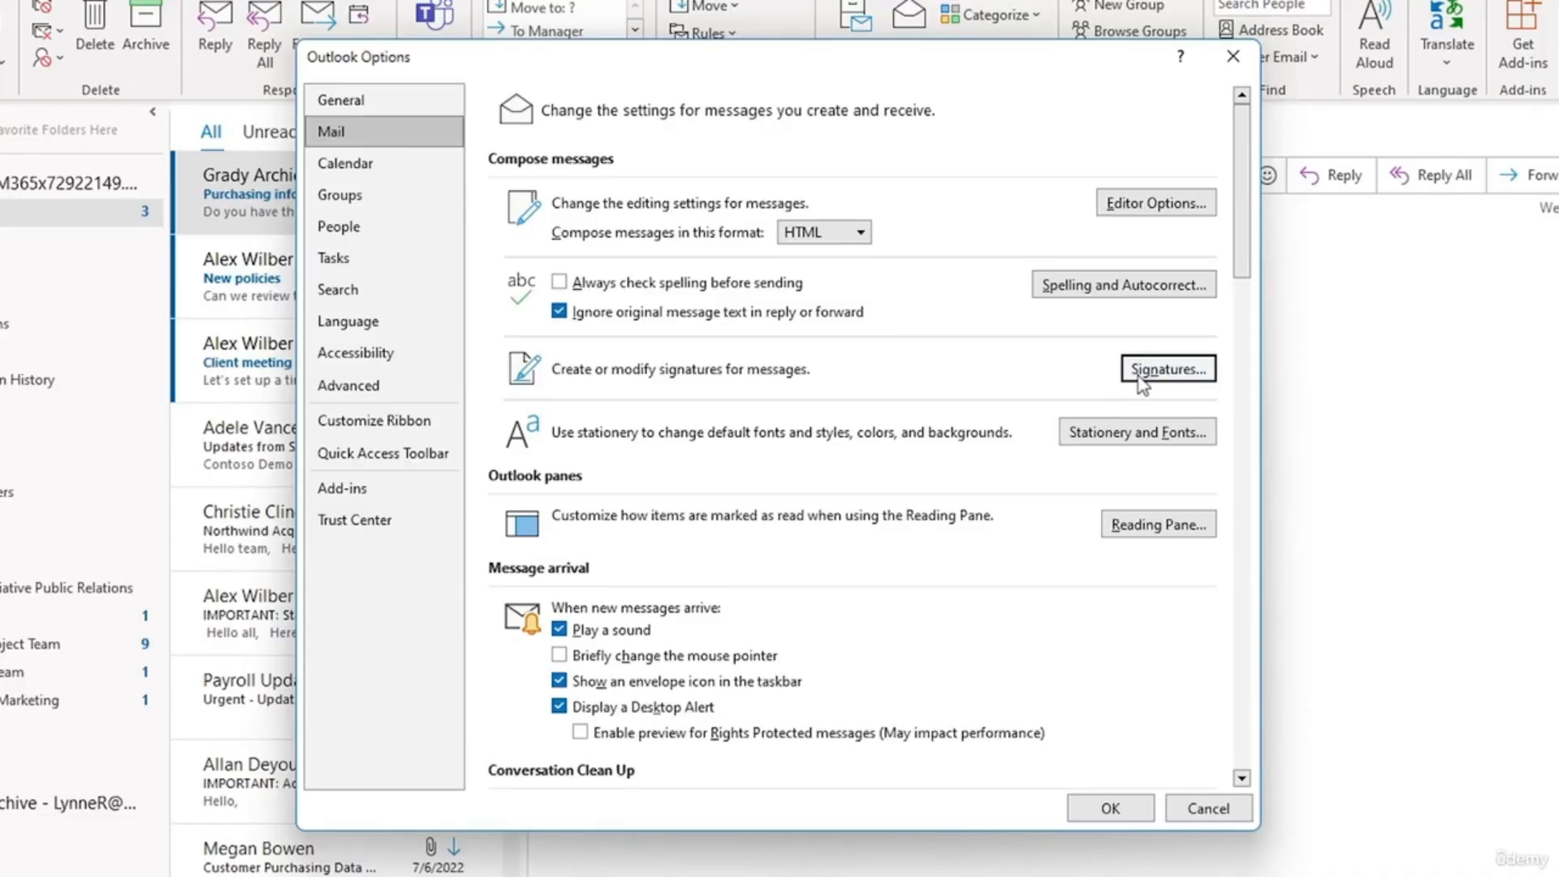
Step: Edit the Full Details signature and insert the picture "bigger-brains logo light background" below its last text line
left_click(1154, 364)
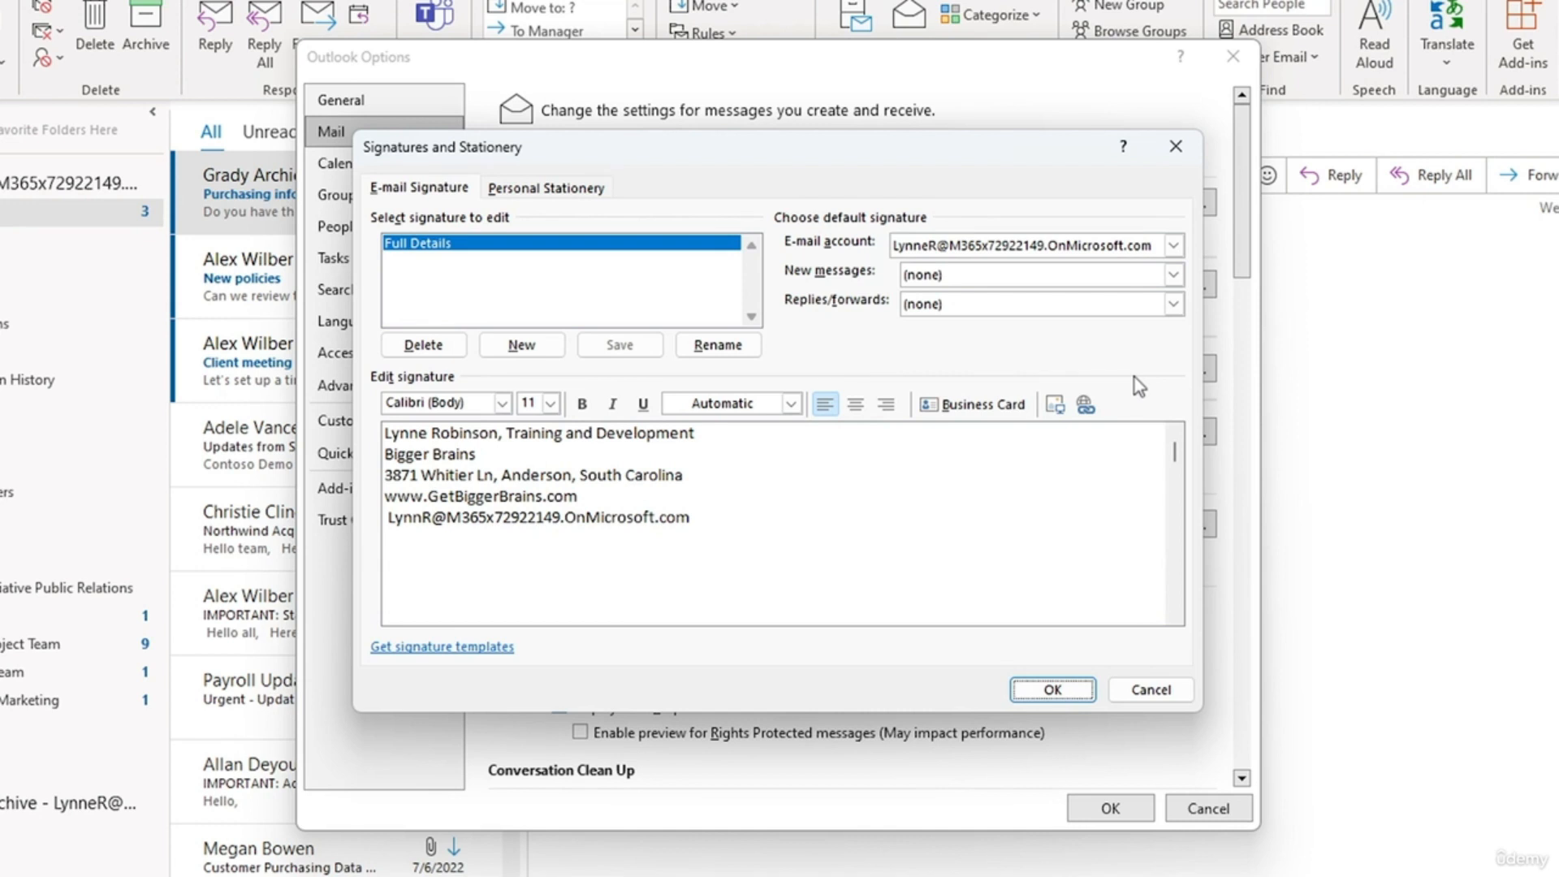
left_click(787, 558)
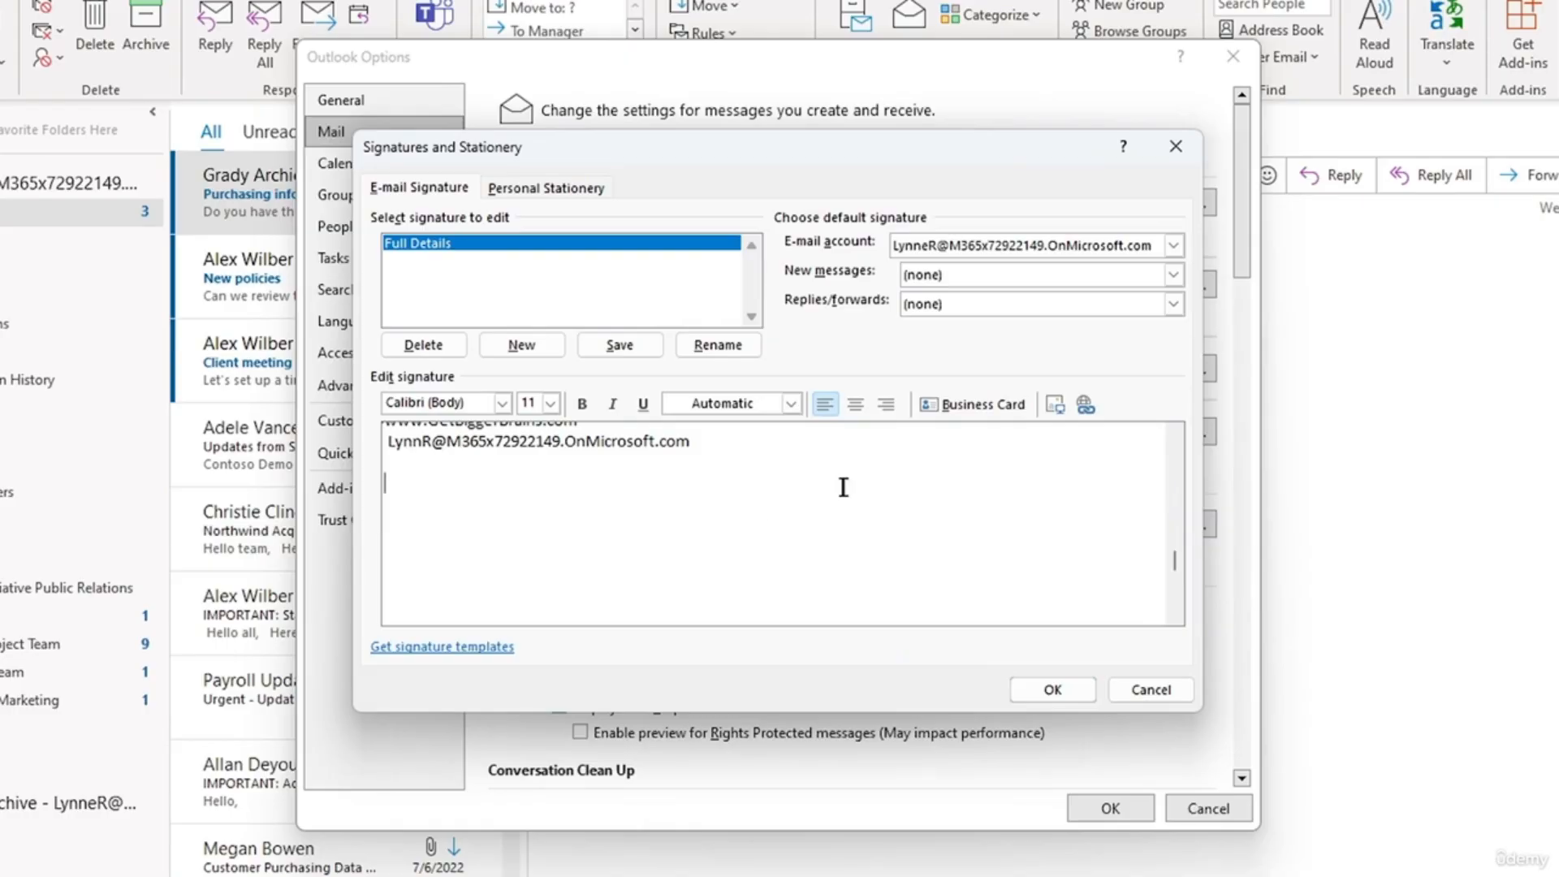
left_click(1054, 406)
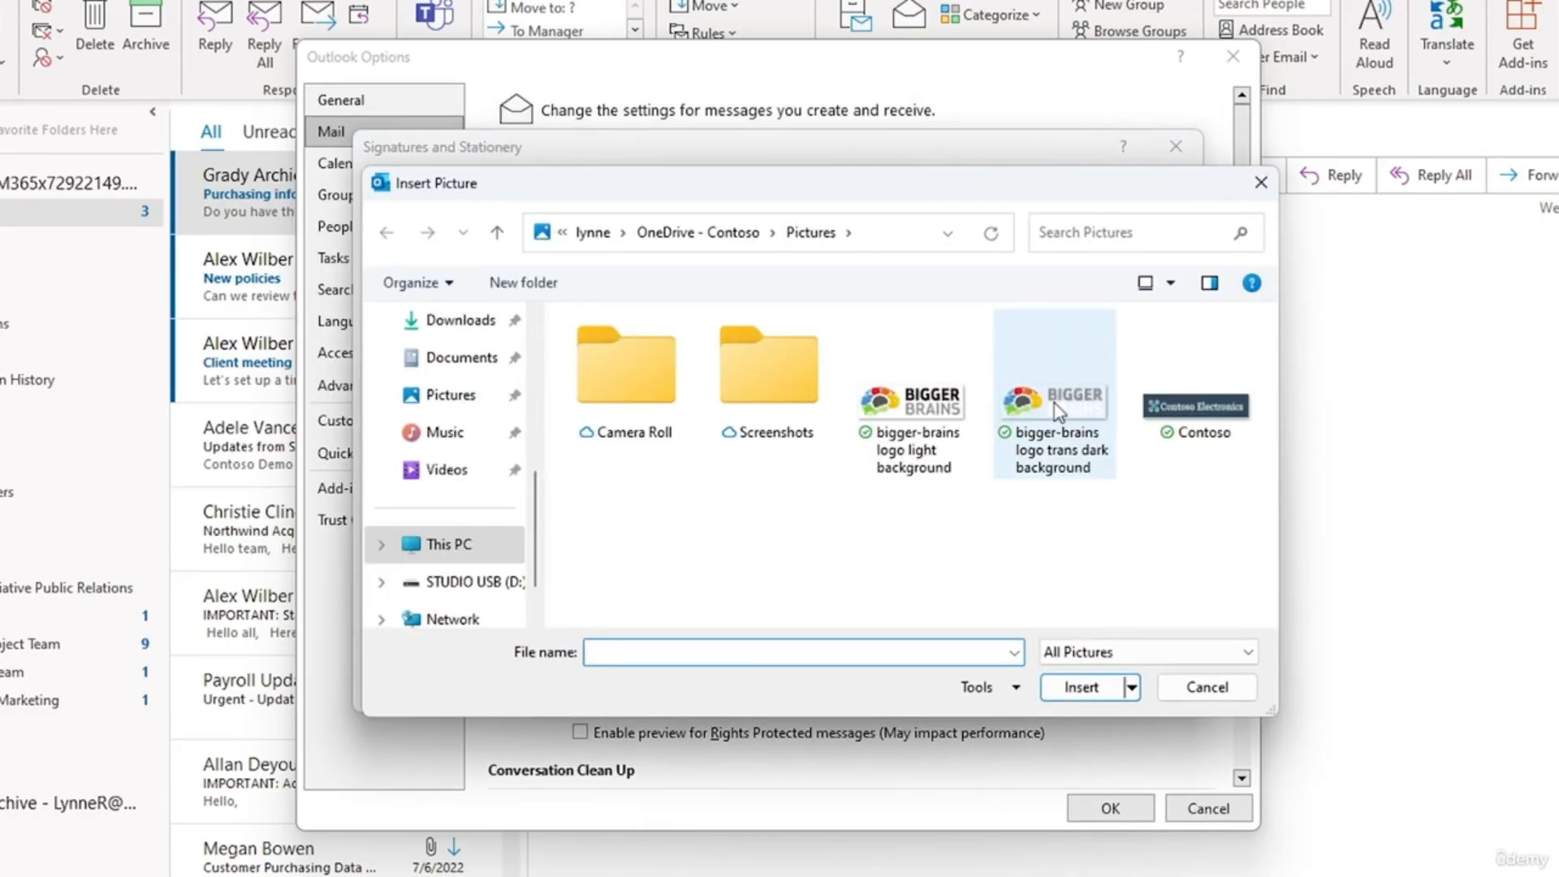
double_click(911, 410)
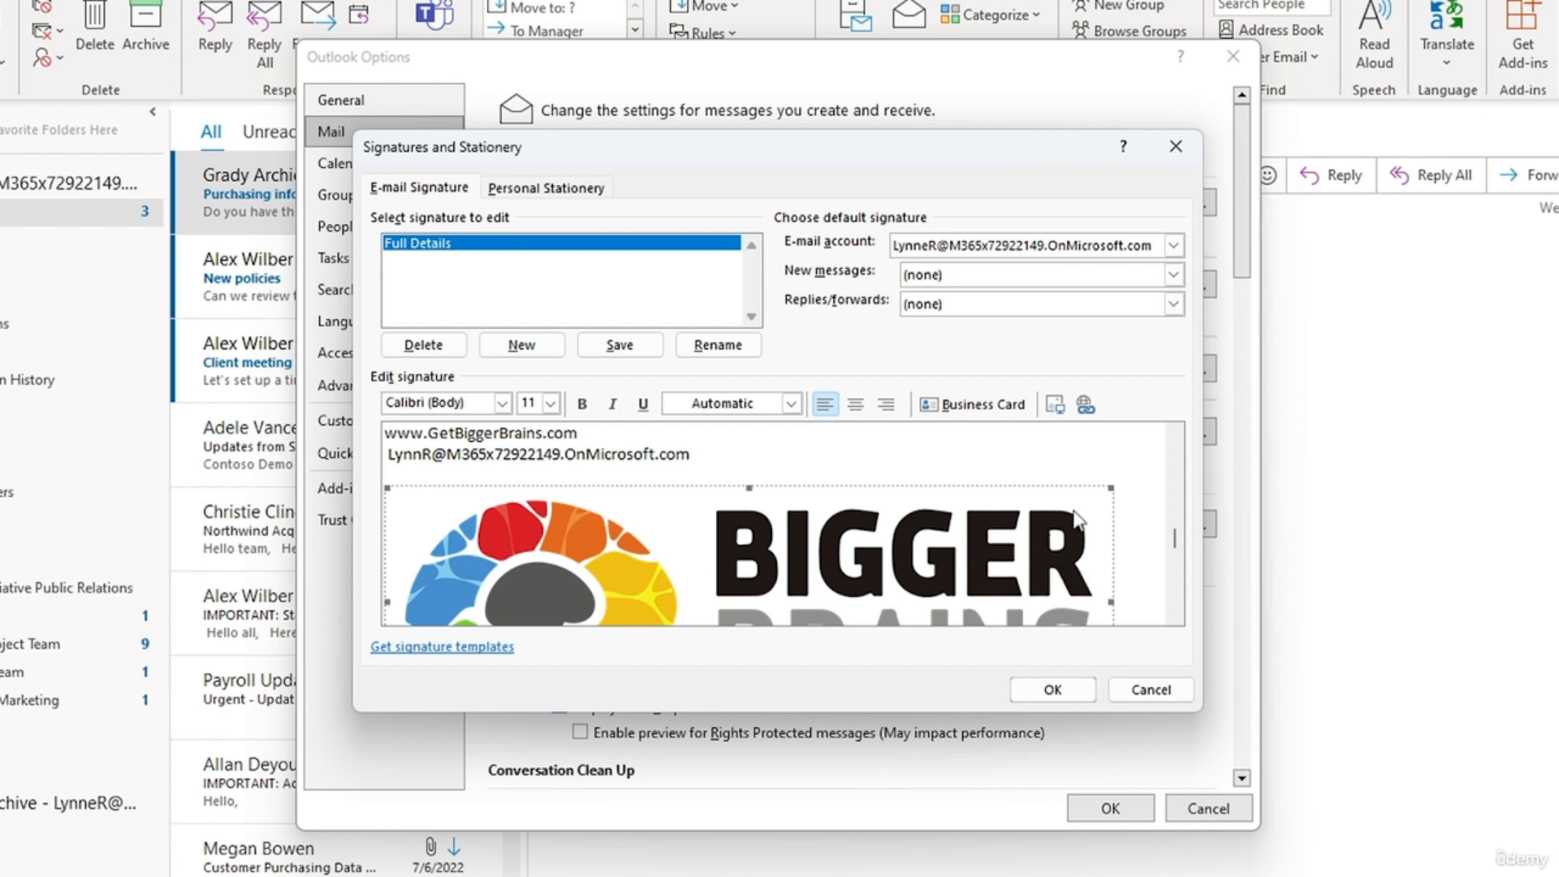
Step: Resize the signature logo to 0.5" high and 1.56" wide with the aspect ratio locked
right_click(1076, 520)
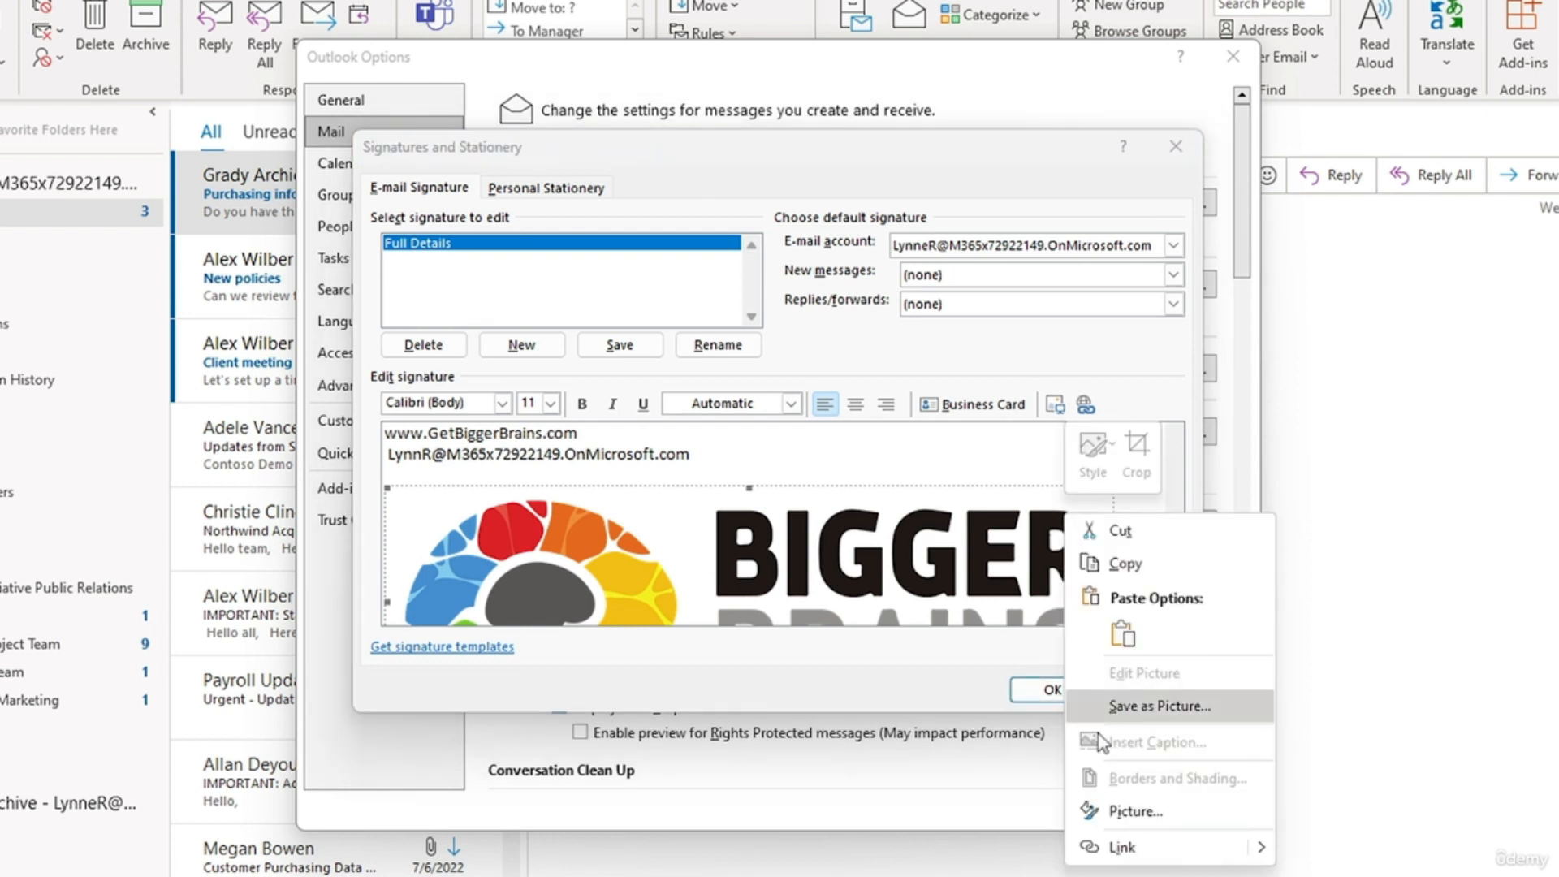
left_click(1136, 816)
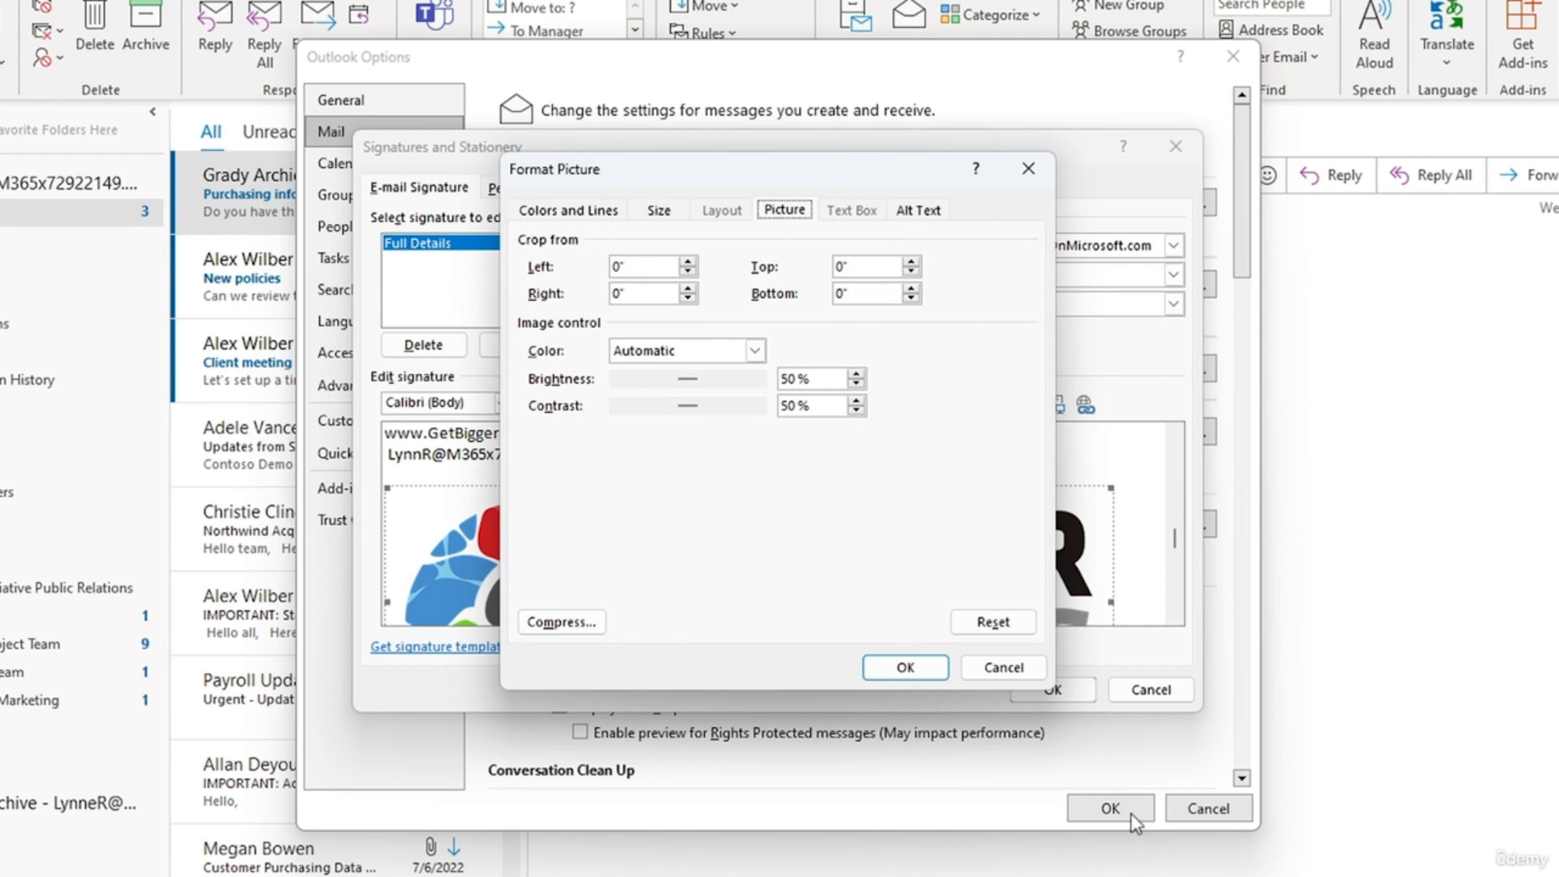
left_click(678, 214)
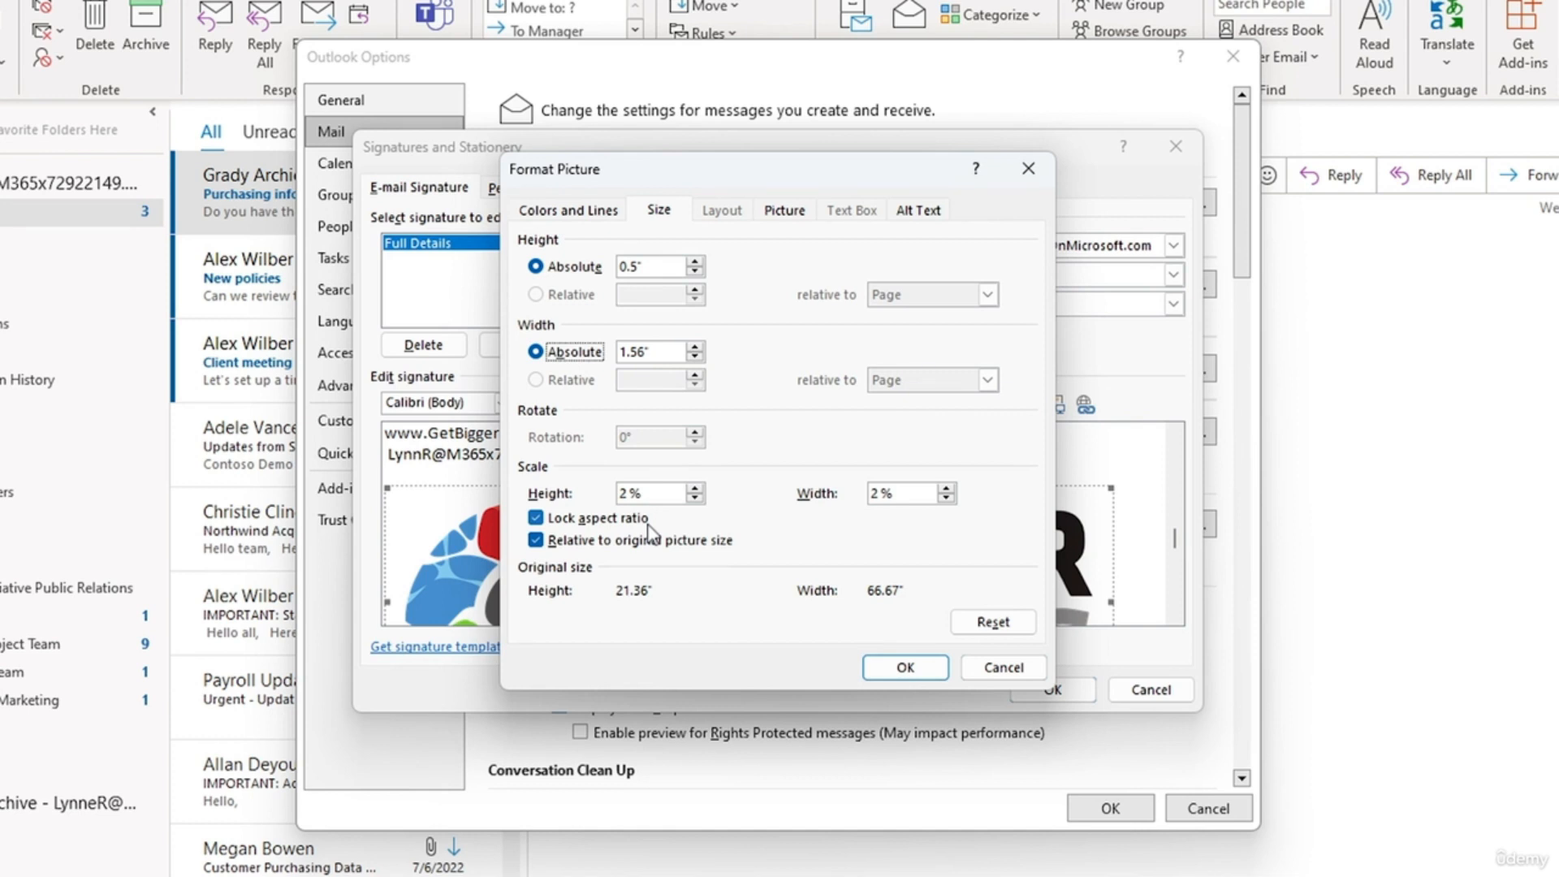
left_click(877, 662)
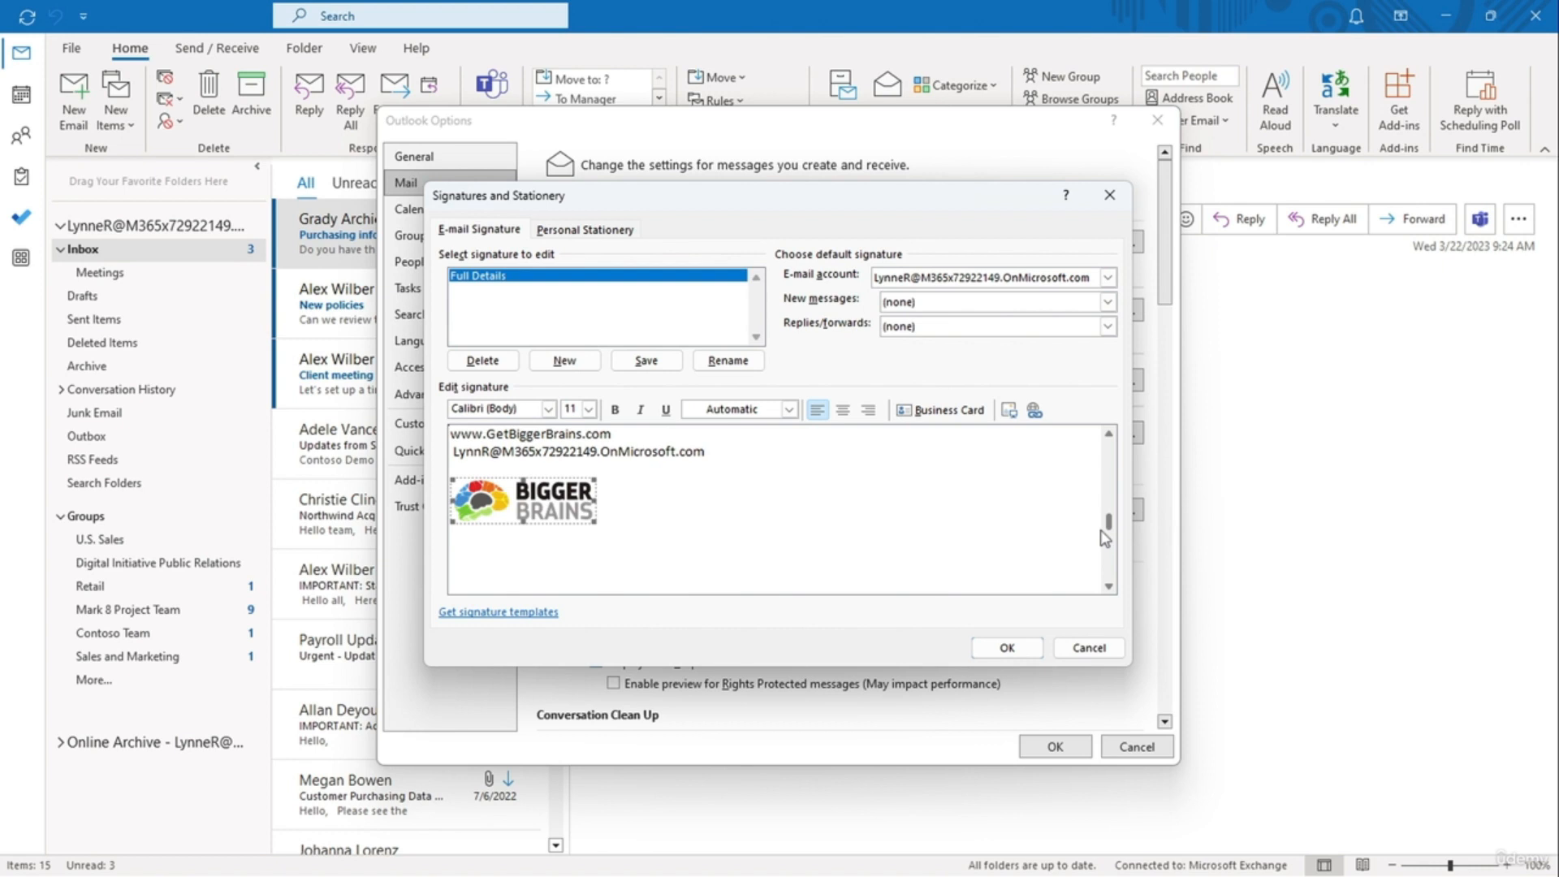
triple_click(577, 436)
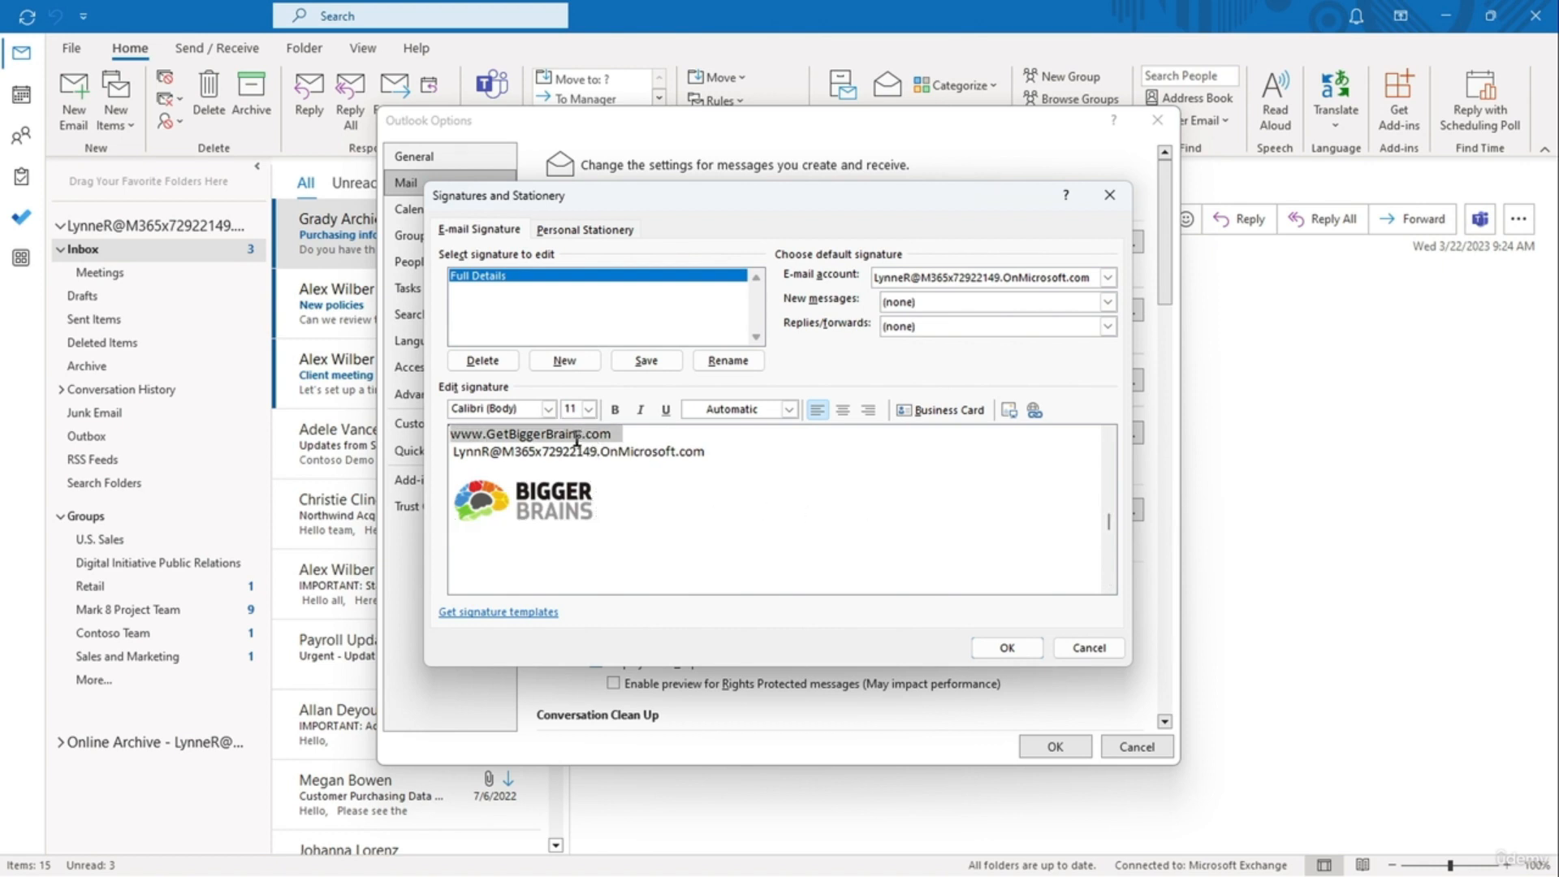
left_click(1033, 410)
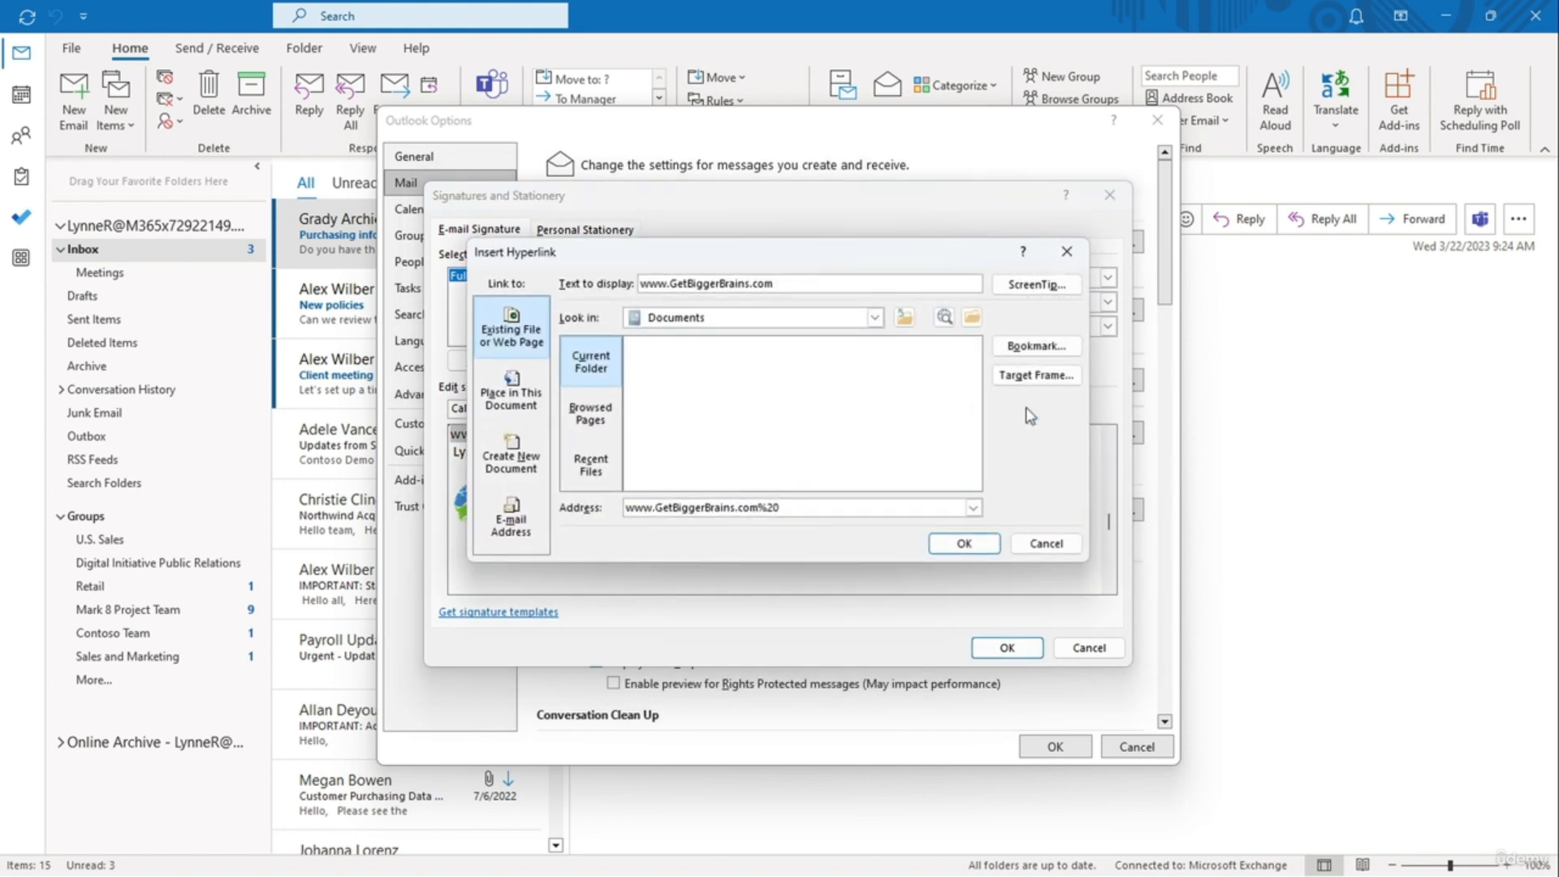
left_click(977, 542)
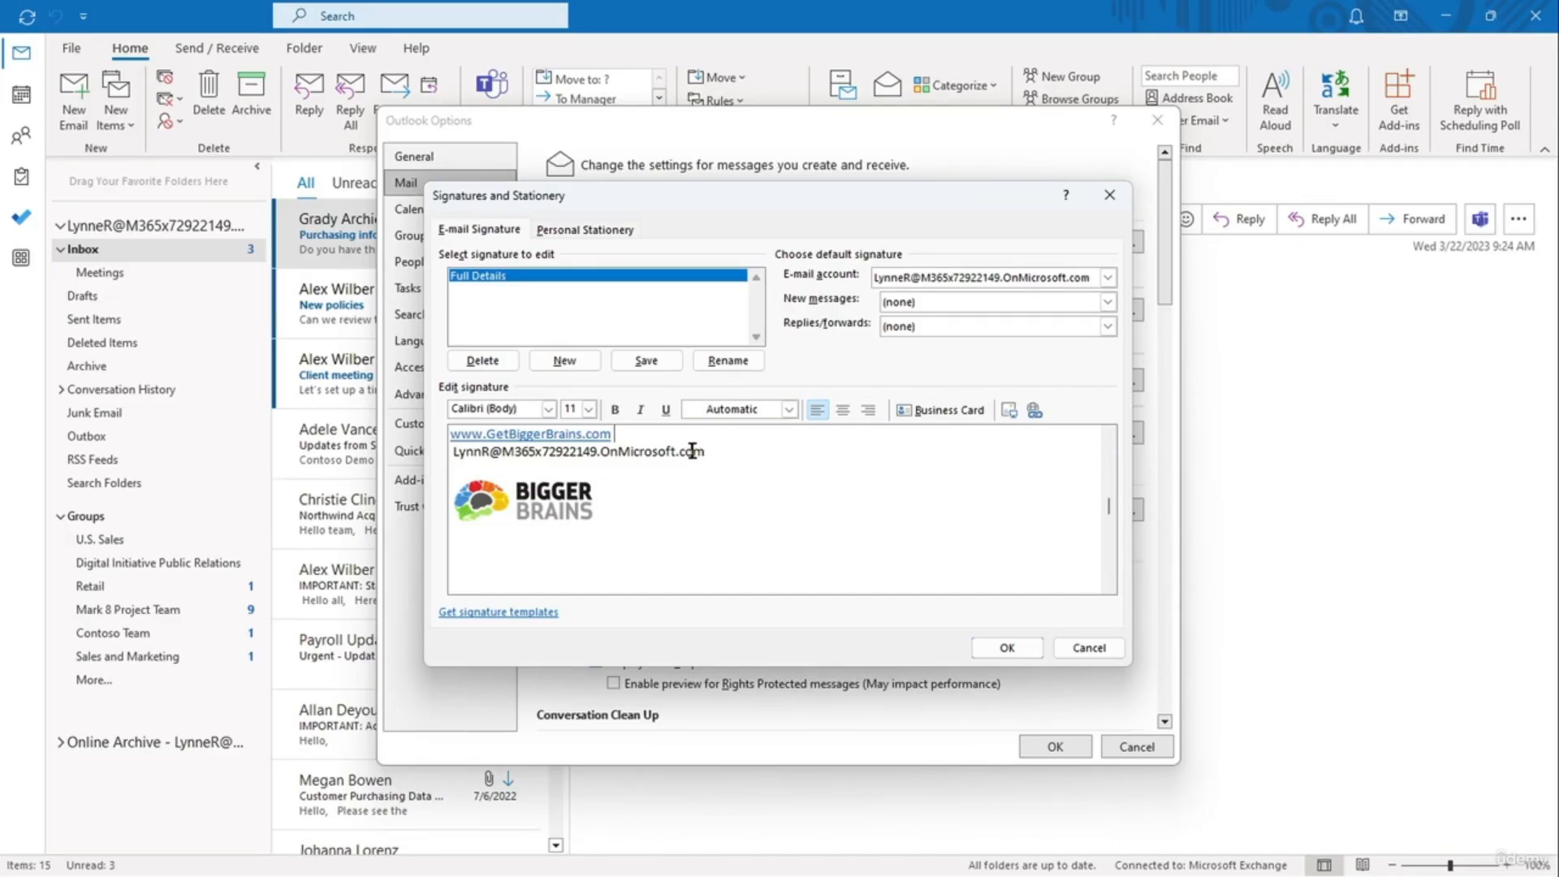
Step: Turn the signature's e-mail address line into a hyperlink and save the Full Details signature
triple_click(691, 452)
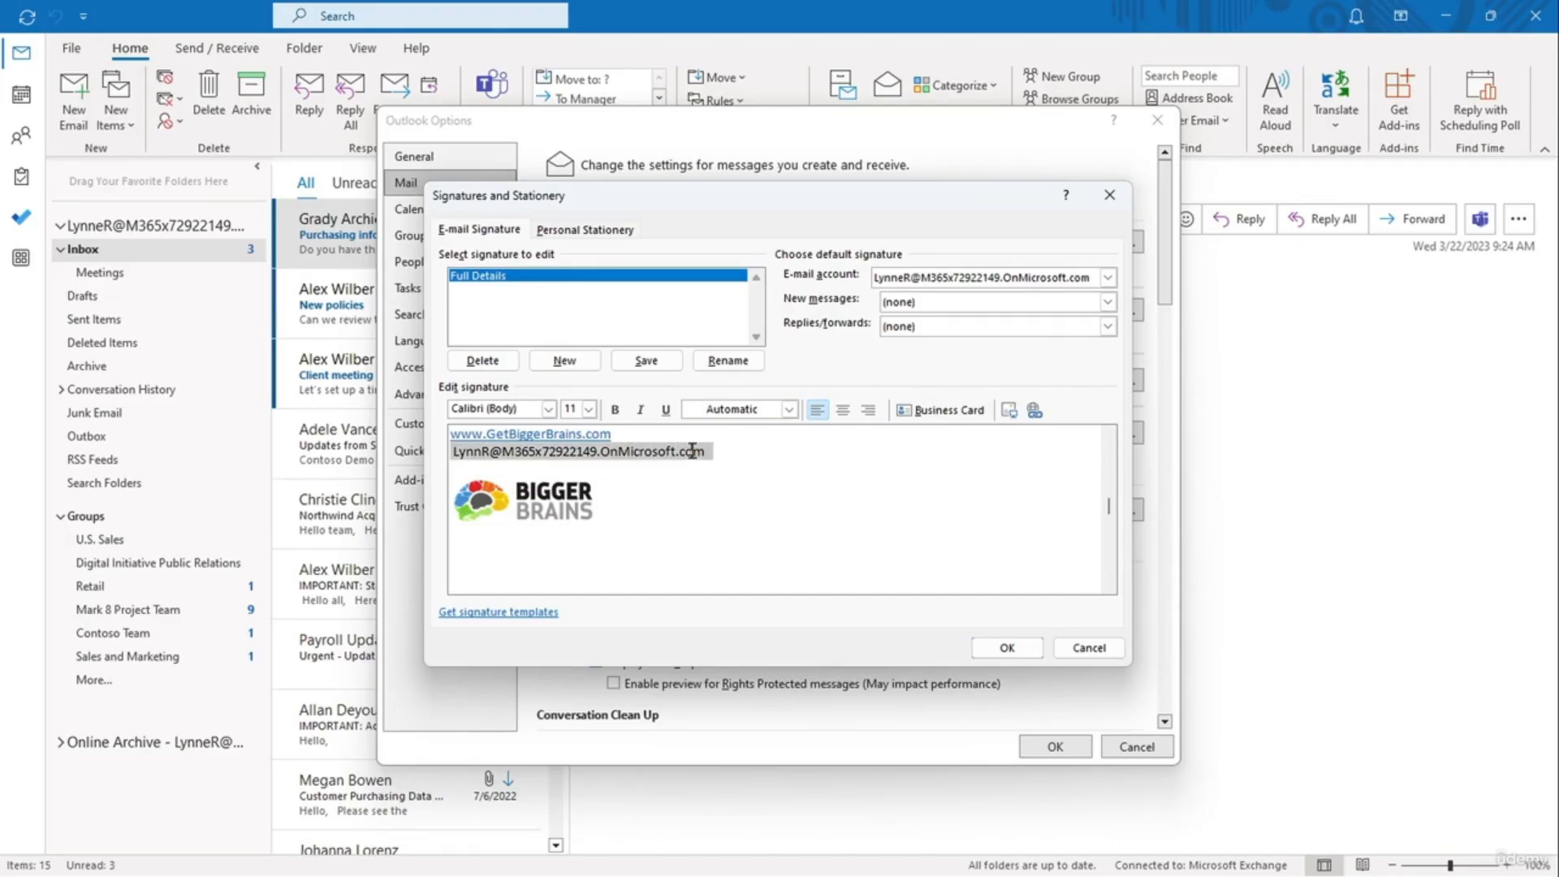
left_click(1035, 411)
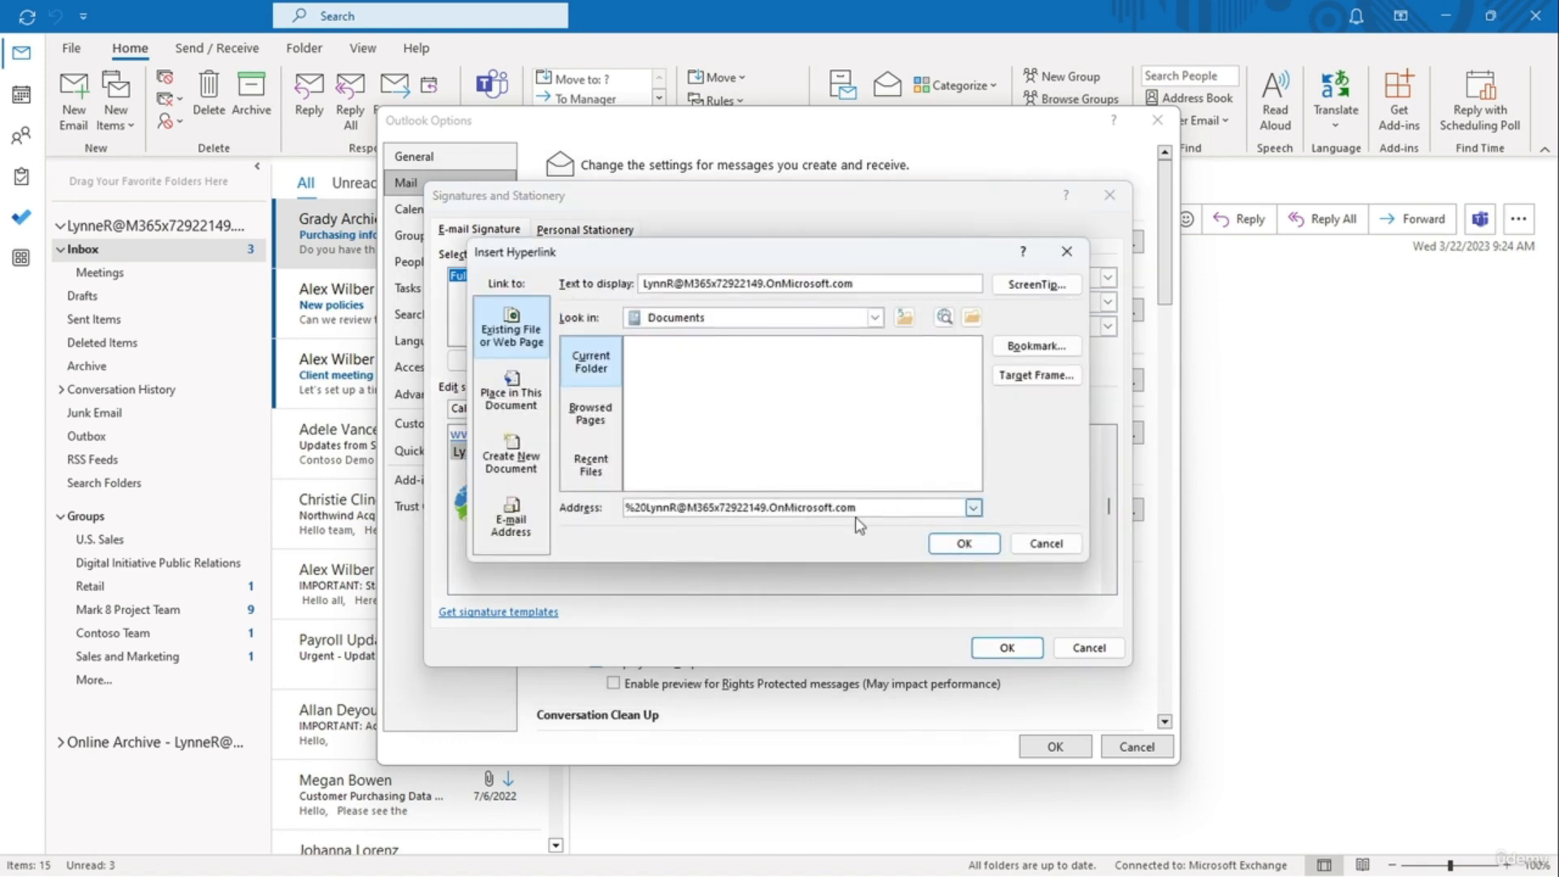
left_click(961, 543)
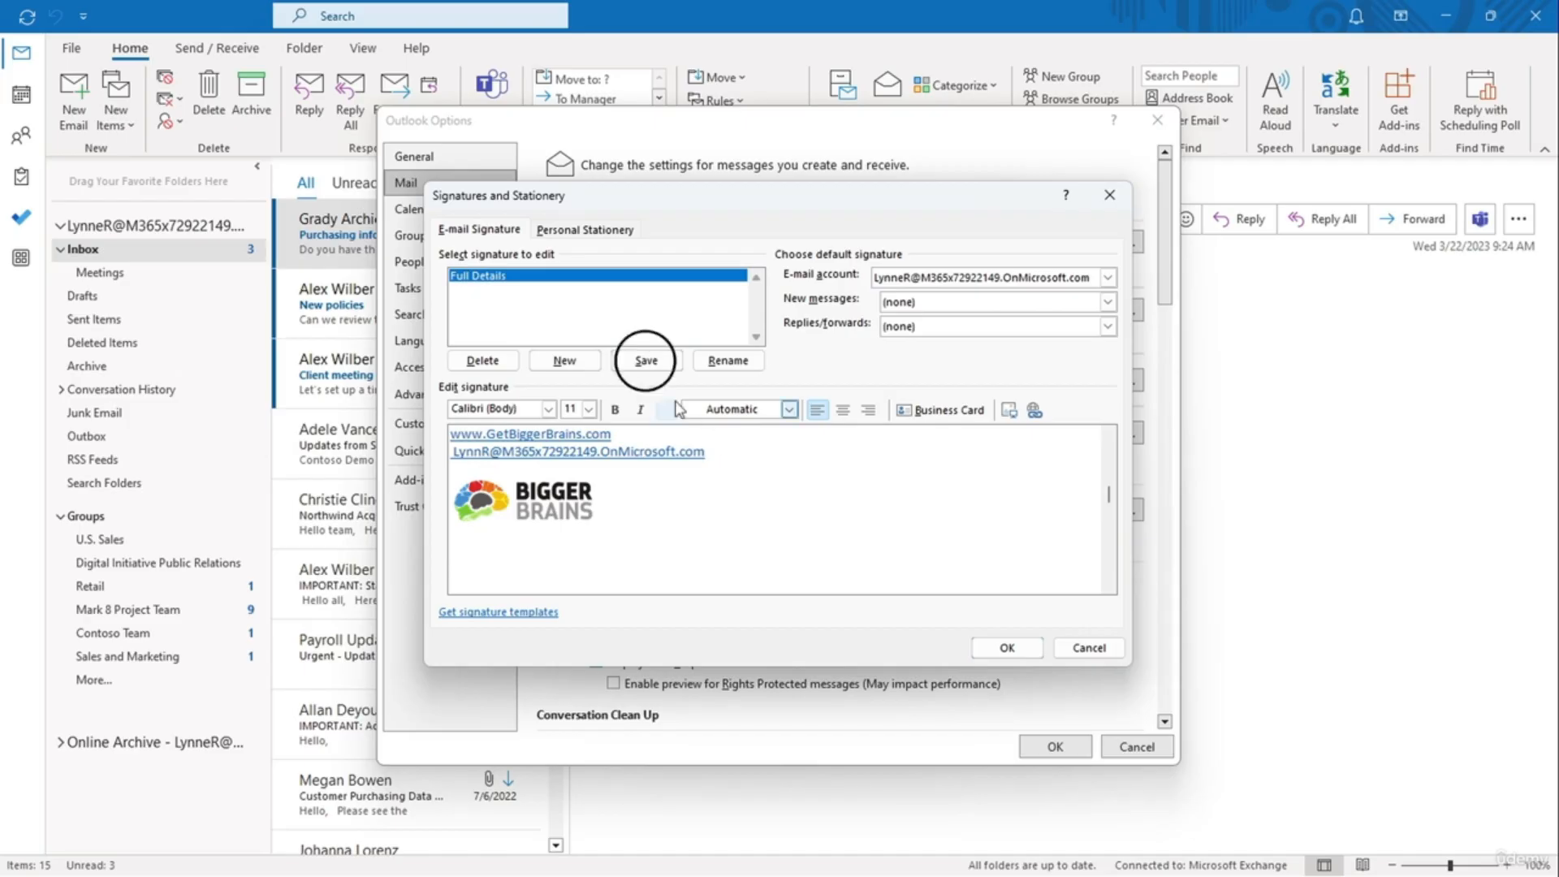
left_click(650, 361)
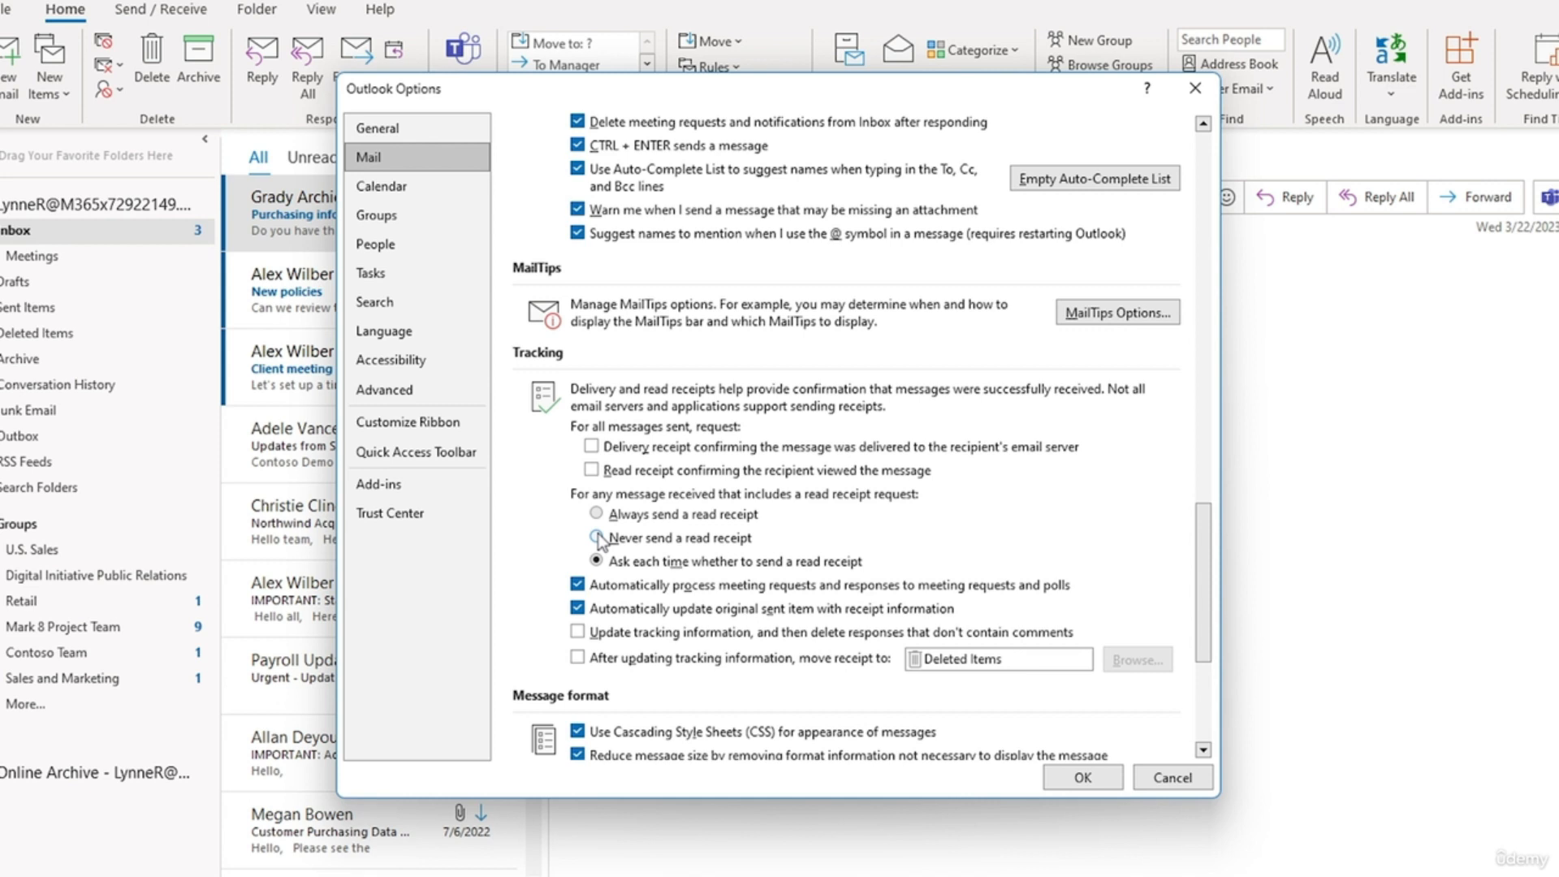
Step: Set mail tracking to never send read receipts, delete responses without comments after updating tracking, and move receipts to Deleted Items
left_click(598, 539)
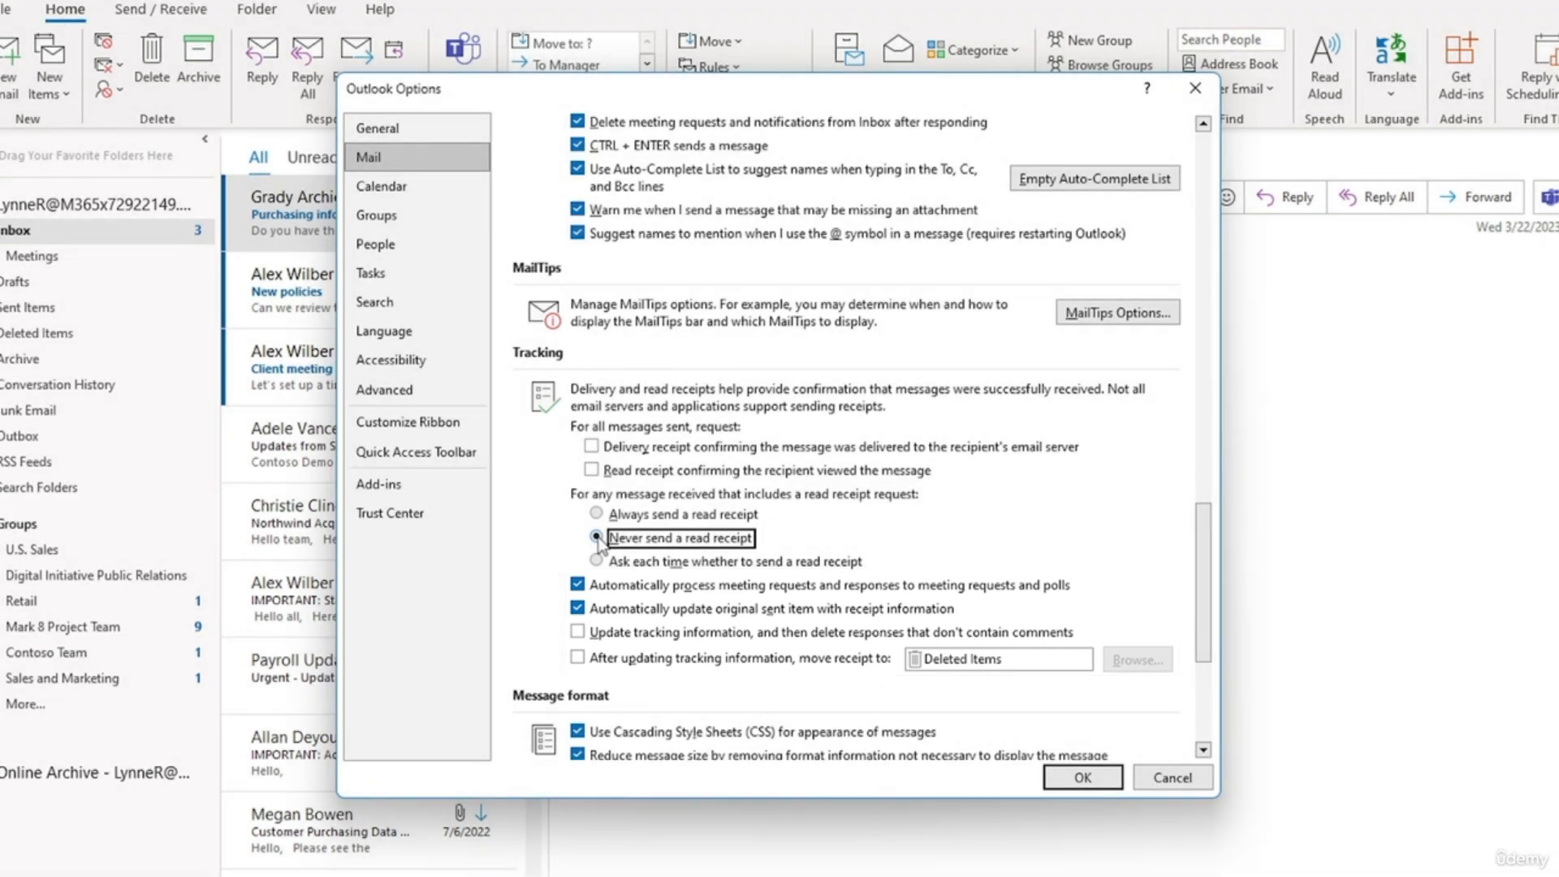
left_click(577, 632)
left_click(577, 658)
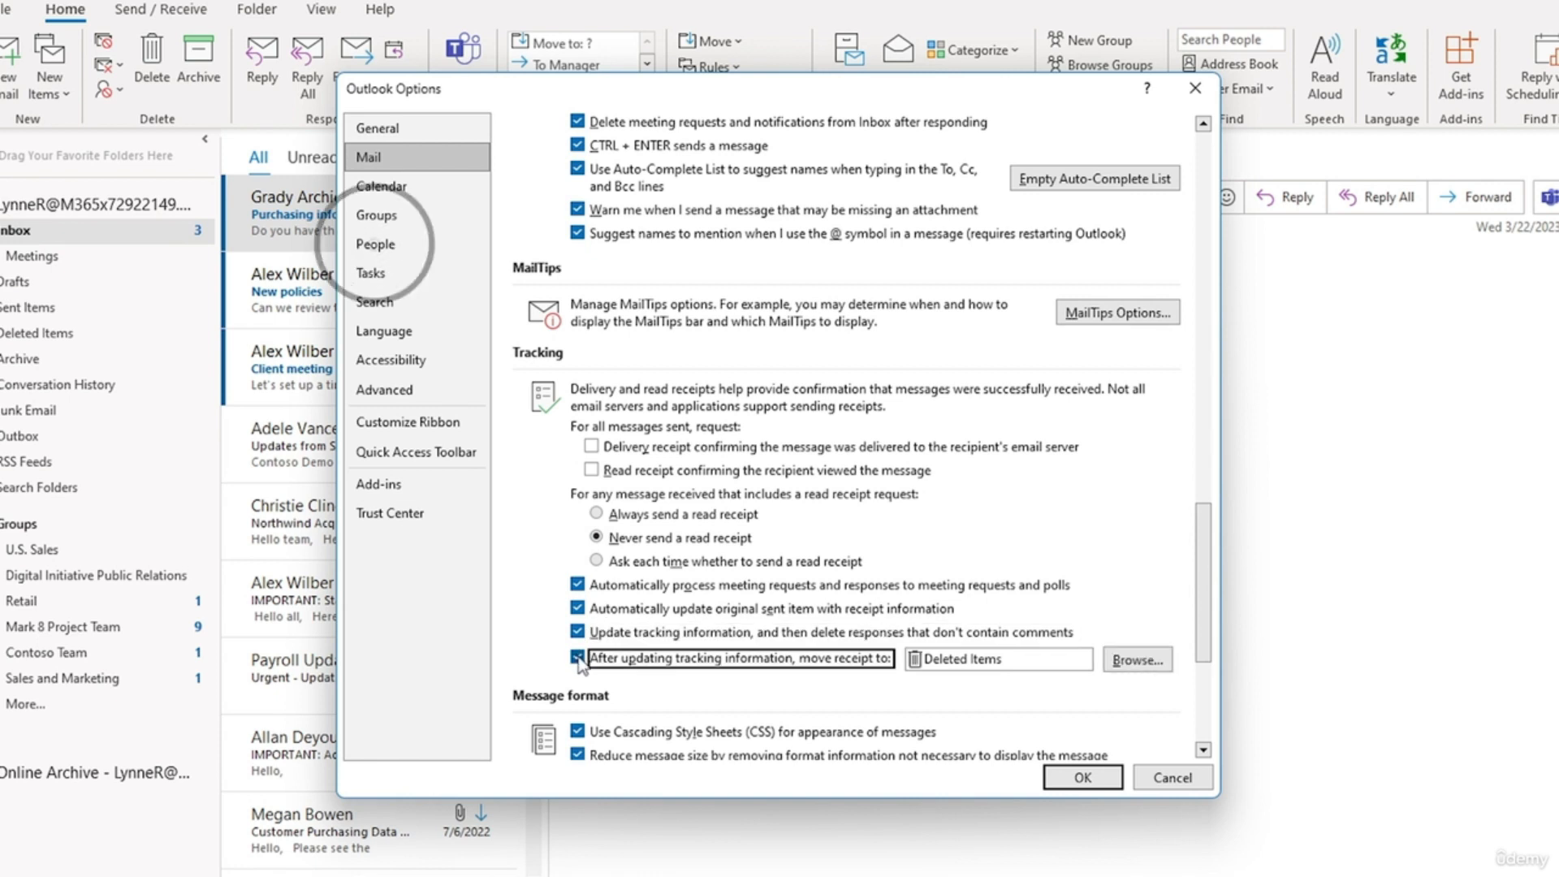
Step: Add Spanish (Latin America) as an Office authoring language and confirm the Outlook options
left_click(422, 245)
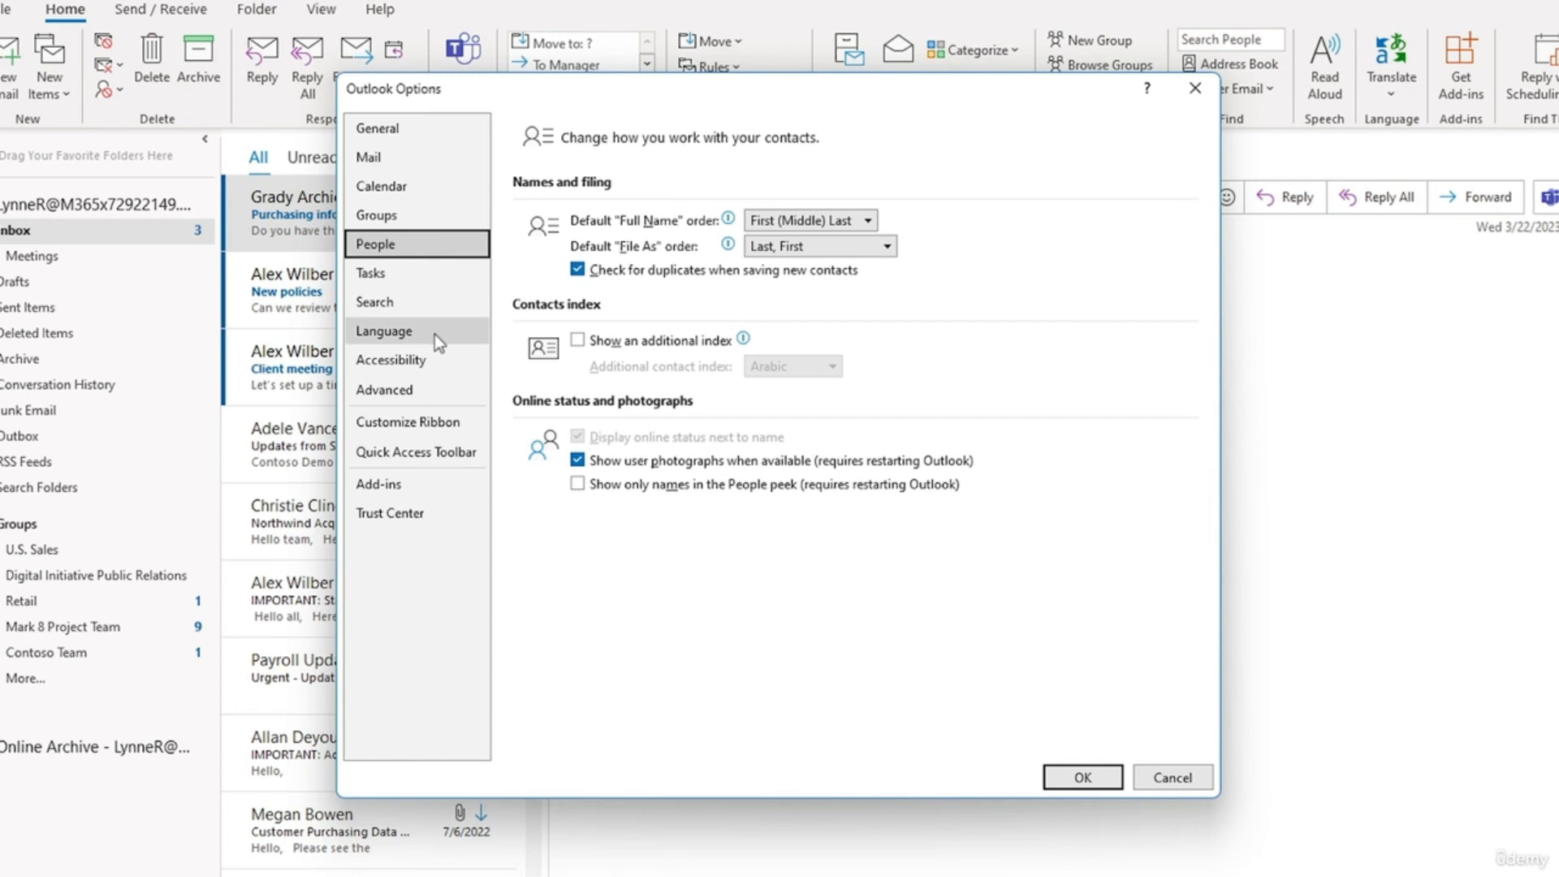
left_click(435, 334)
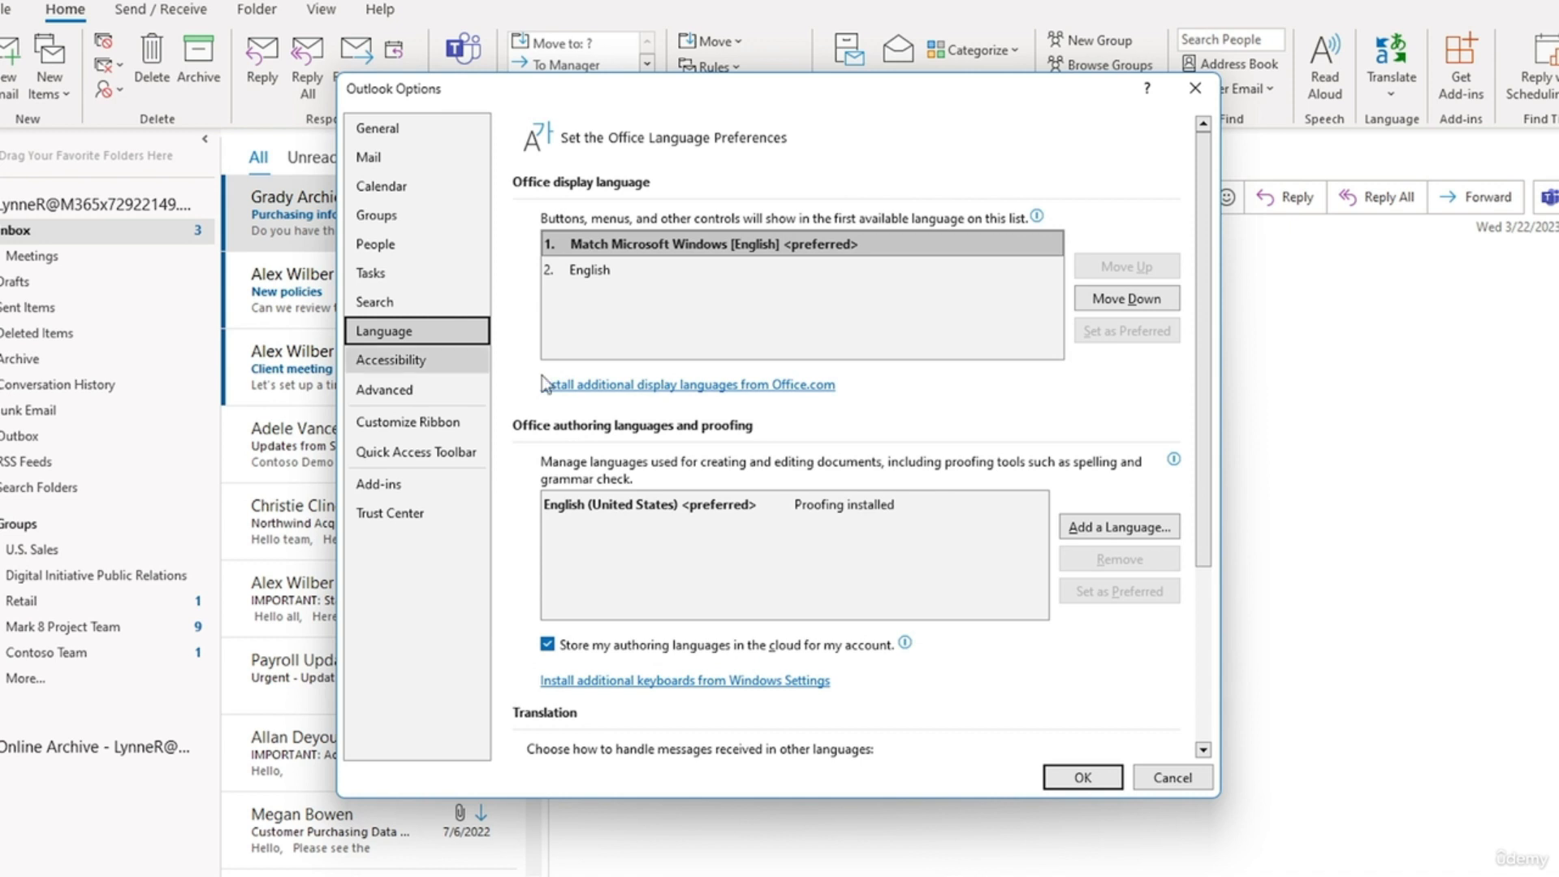
left_click(1073, 529)
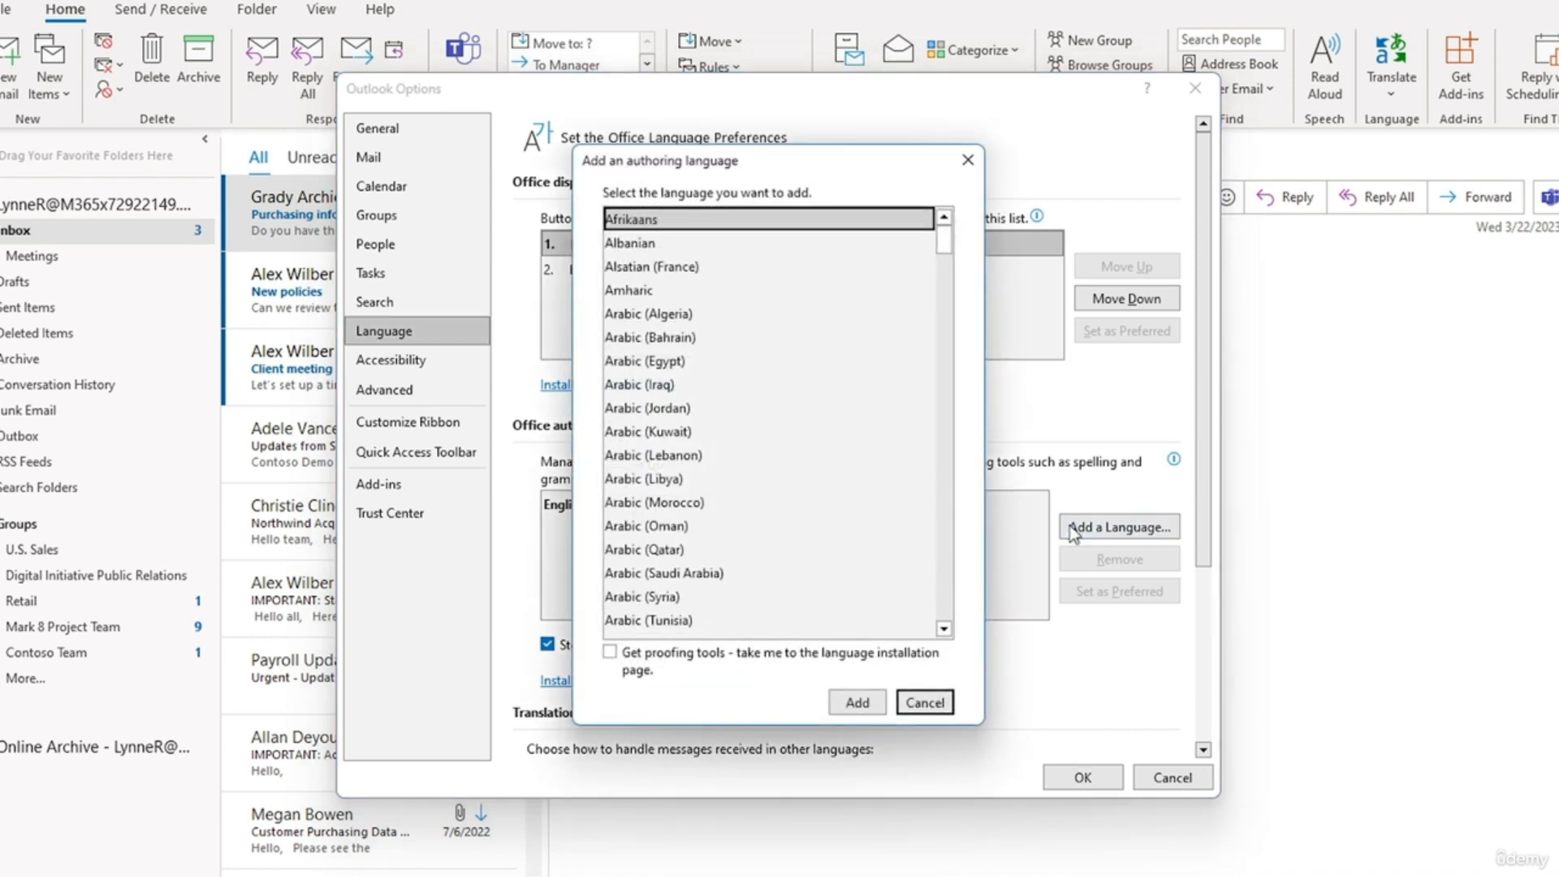
scroll(889, 484, "down", 20)
left_click(889, 485)
left_click(857, 702)
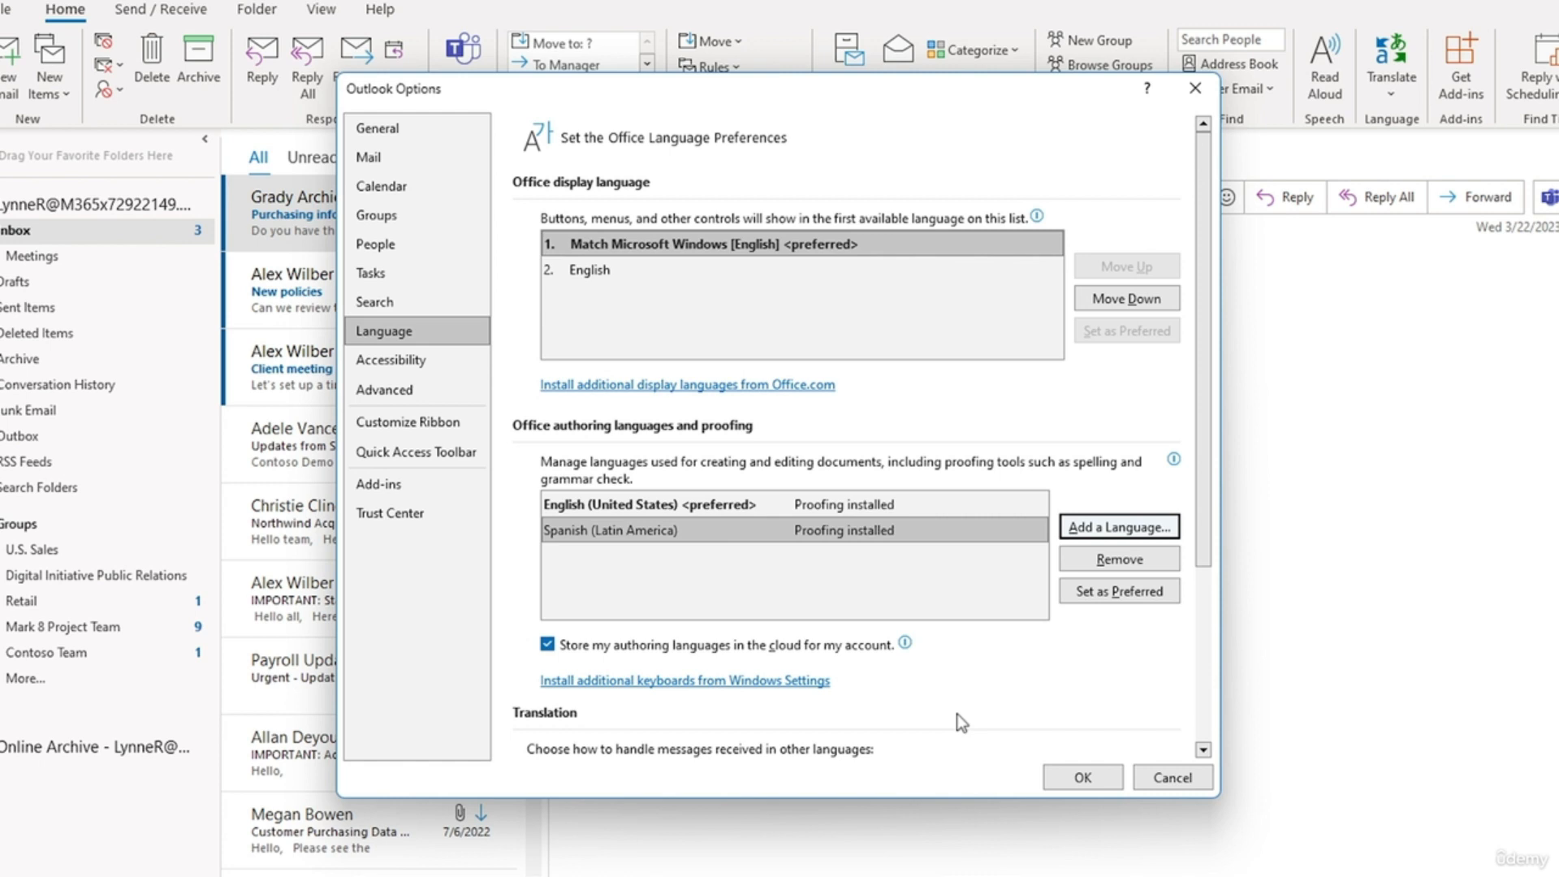
left_click(1060, 774)
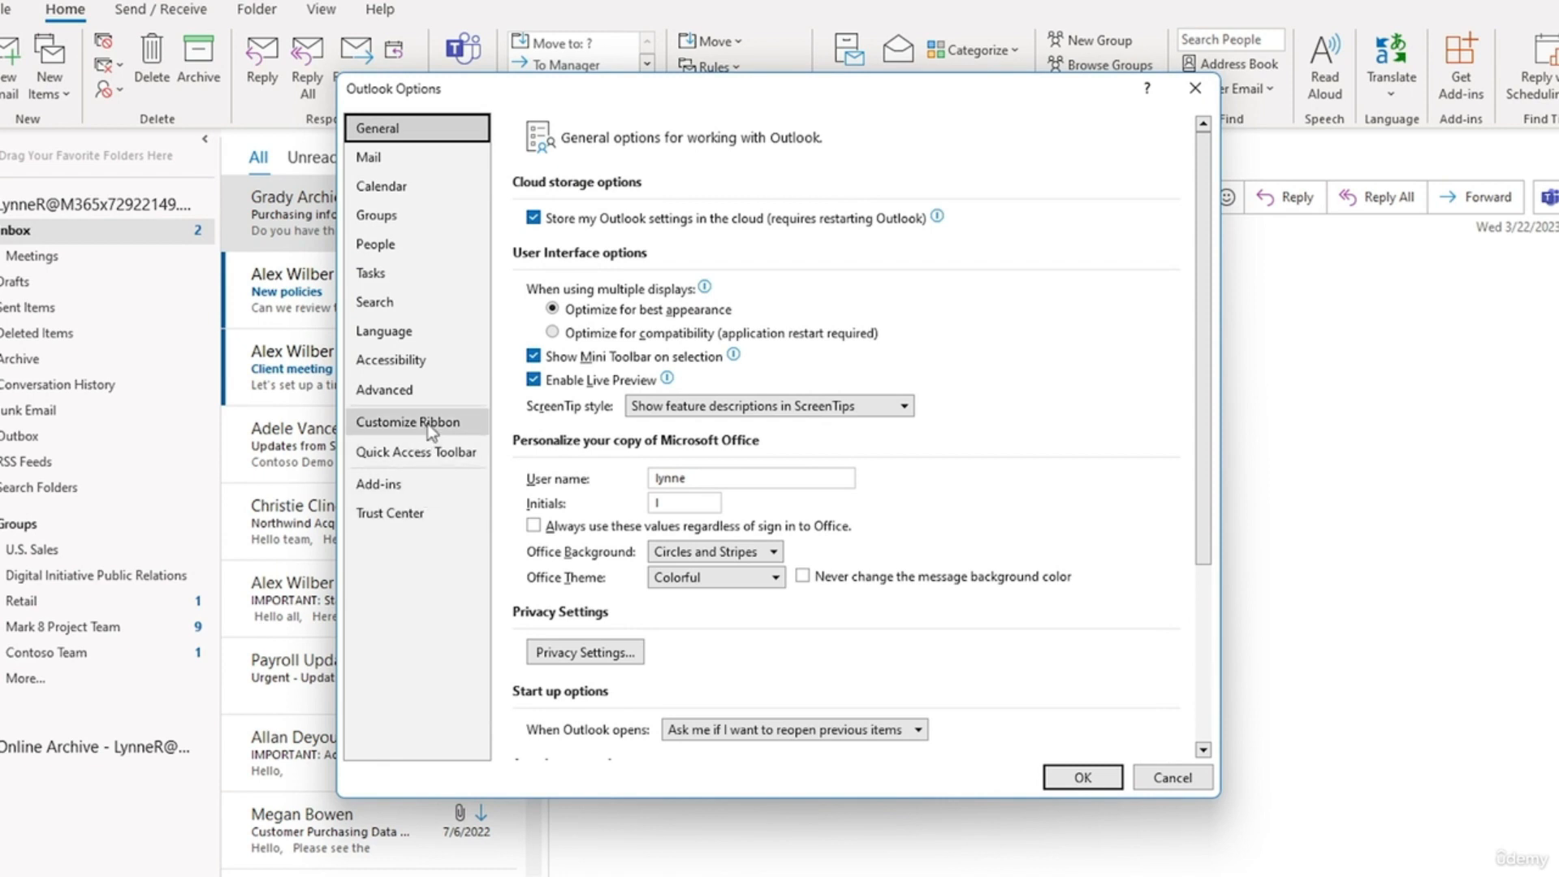
Step: Configure the Reading Pane in the advanced options to mark viewed items as read after 10 seconds
left_click(432, 397)
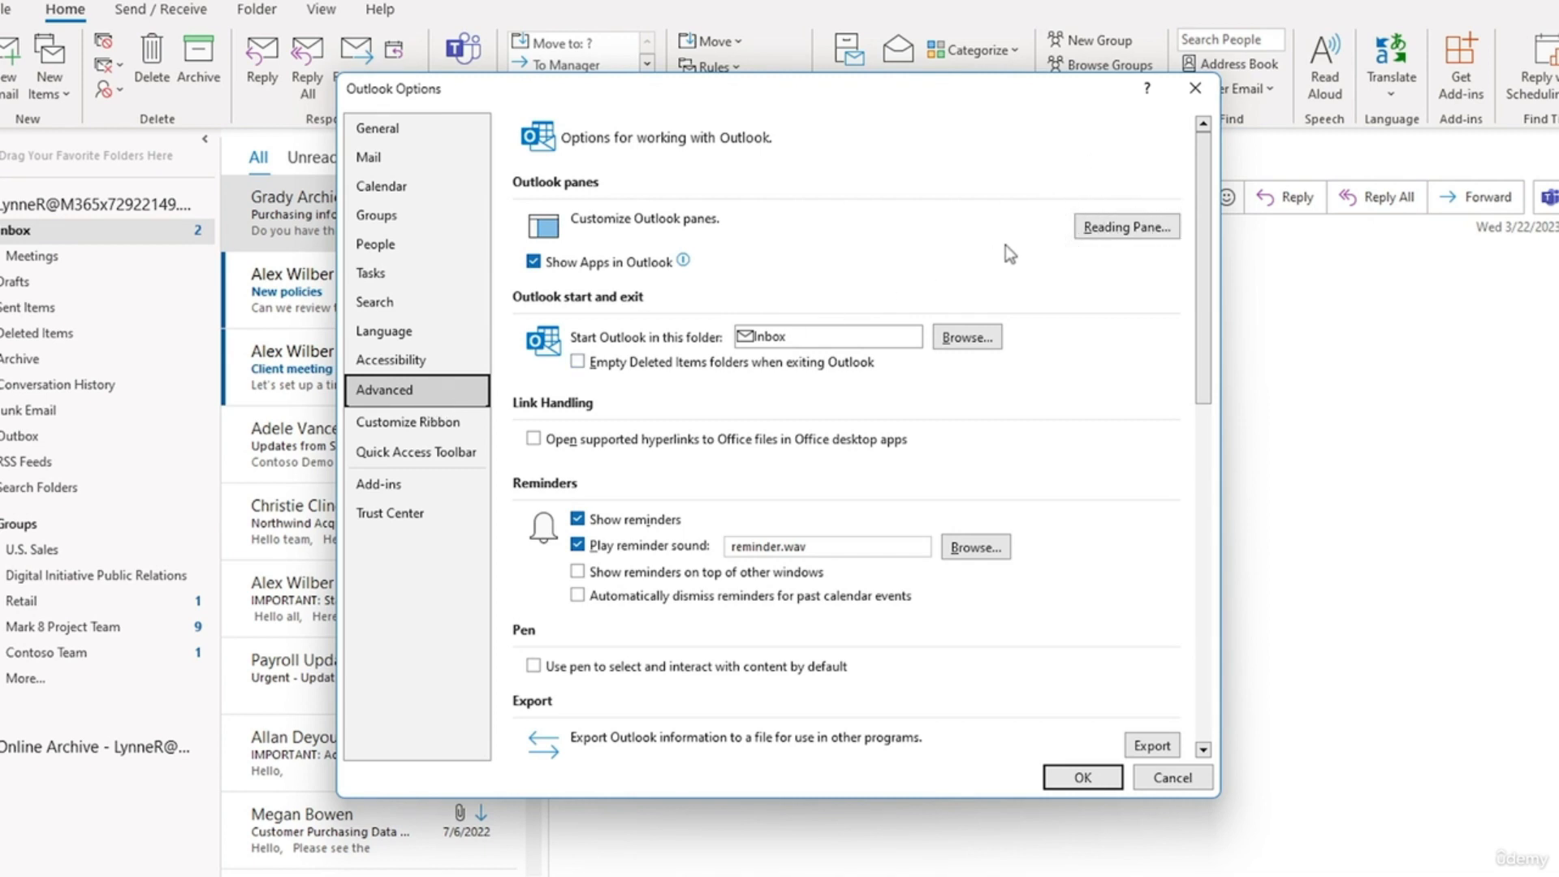
left_click(1088, 228)
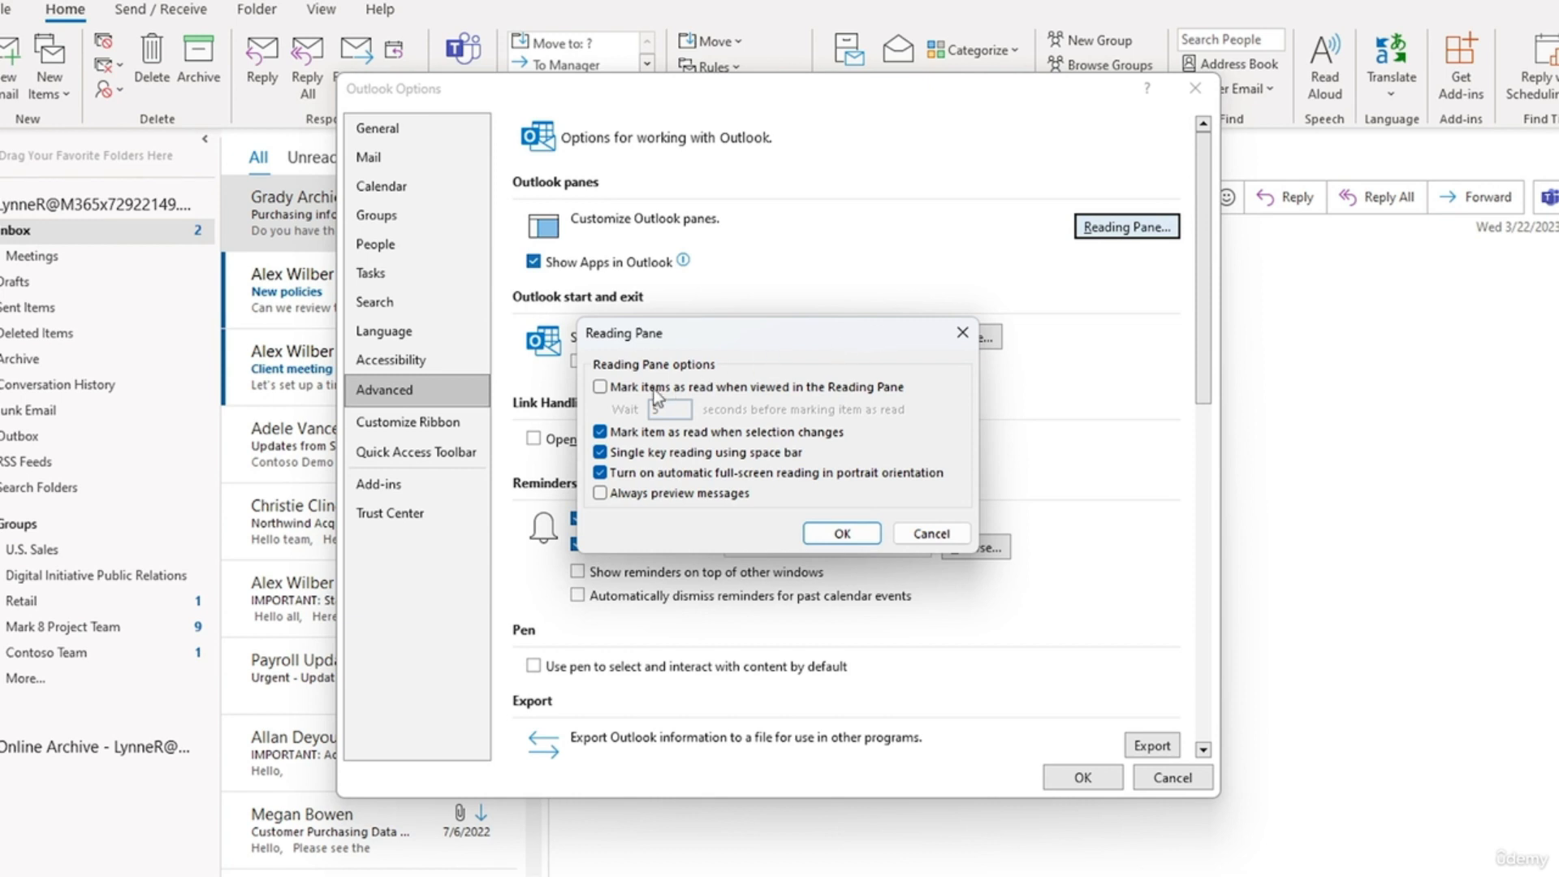
left_click(630, 388)
double_click(666, 410)
type("10")
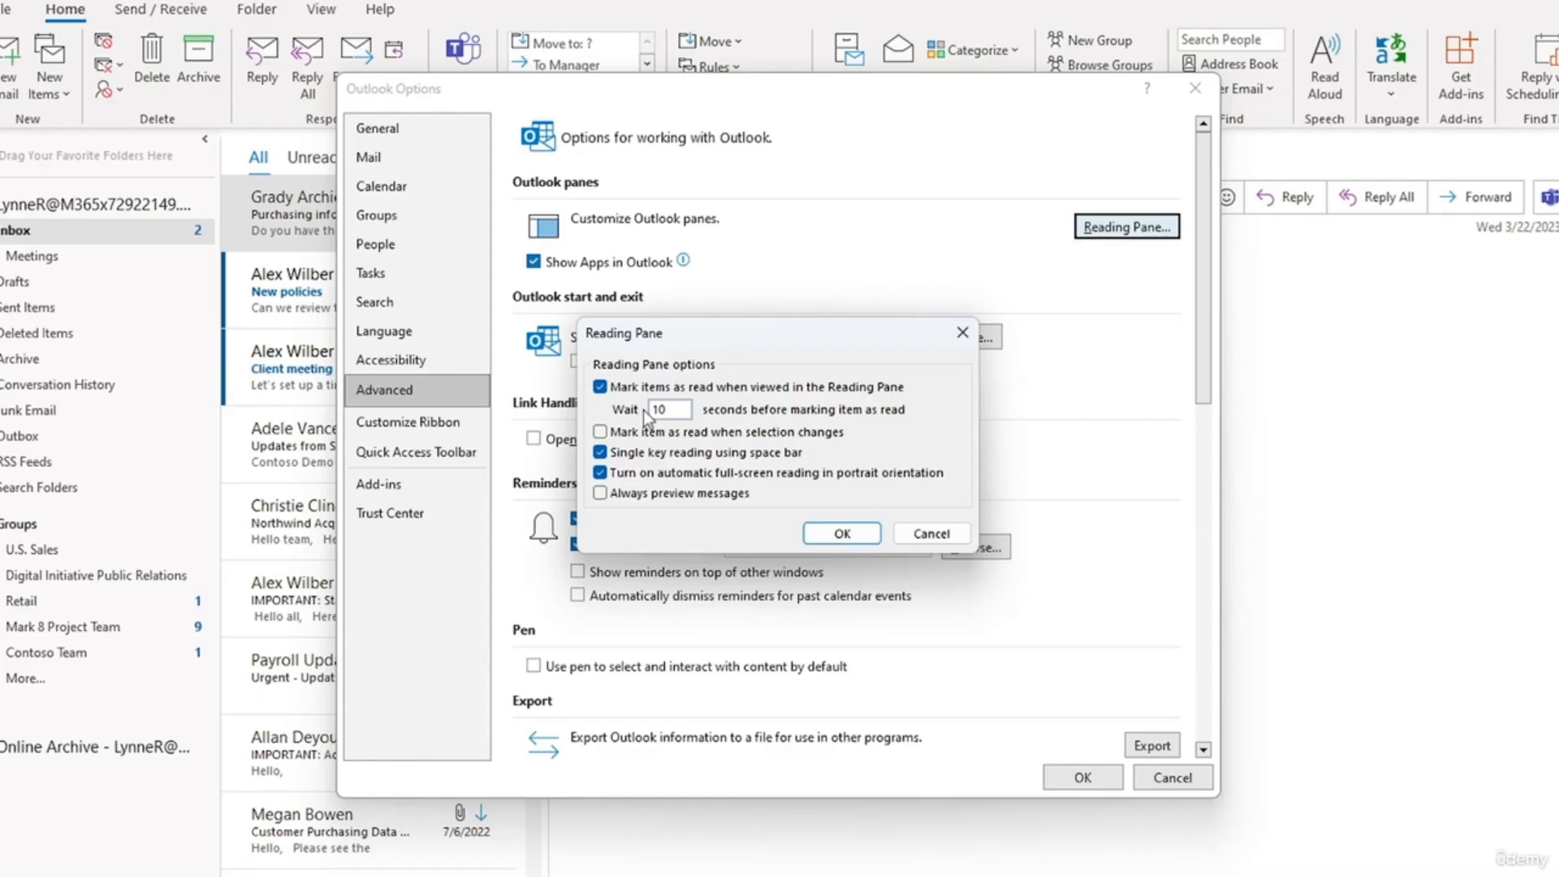
left_click(822, 531)
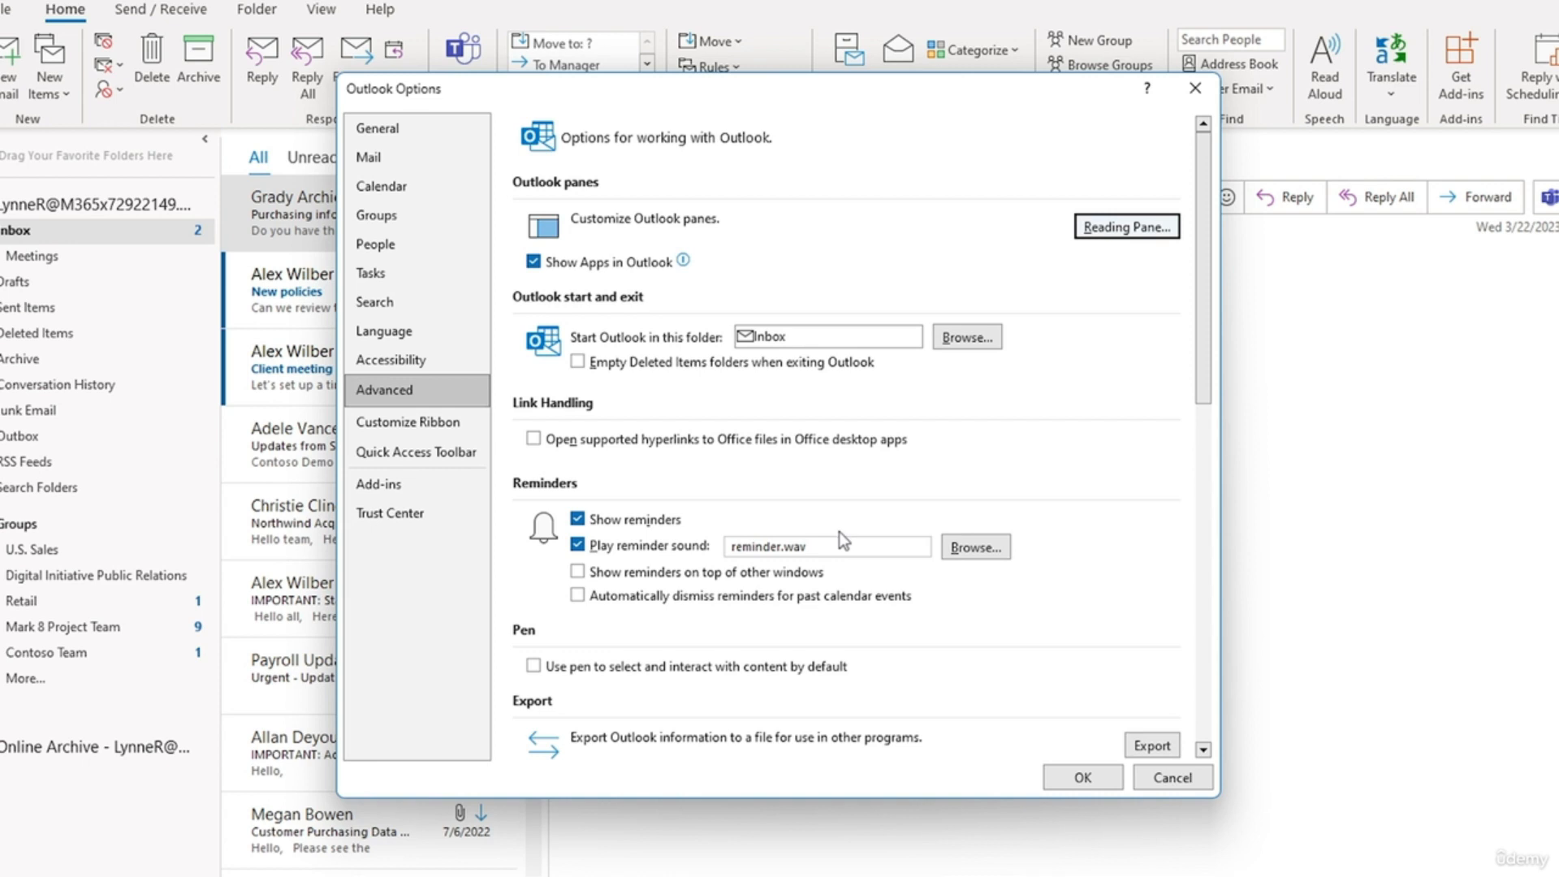
Step: Set Calendar as the folder in which Outlook starts
left_click(962, 337)
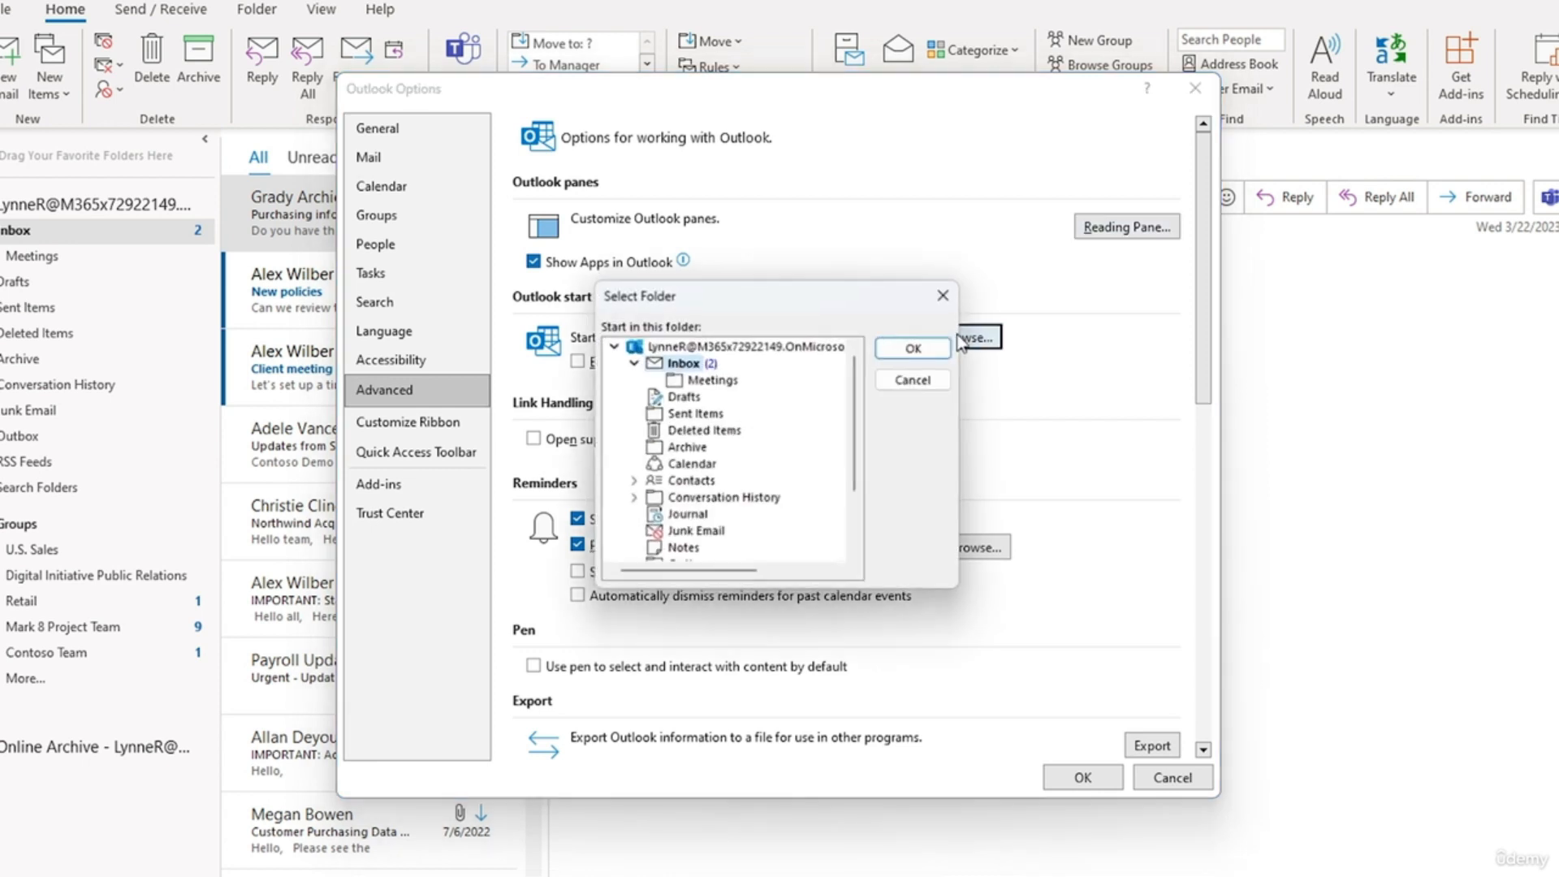
left_click(707, 470)
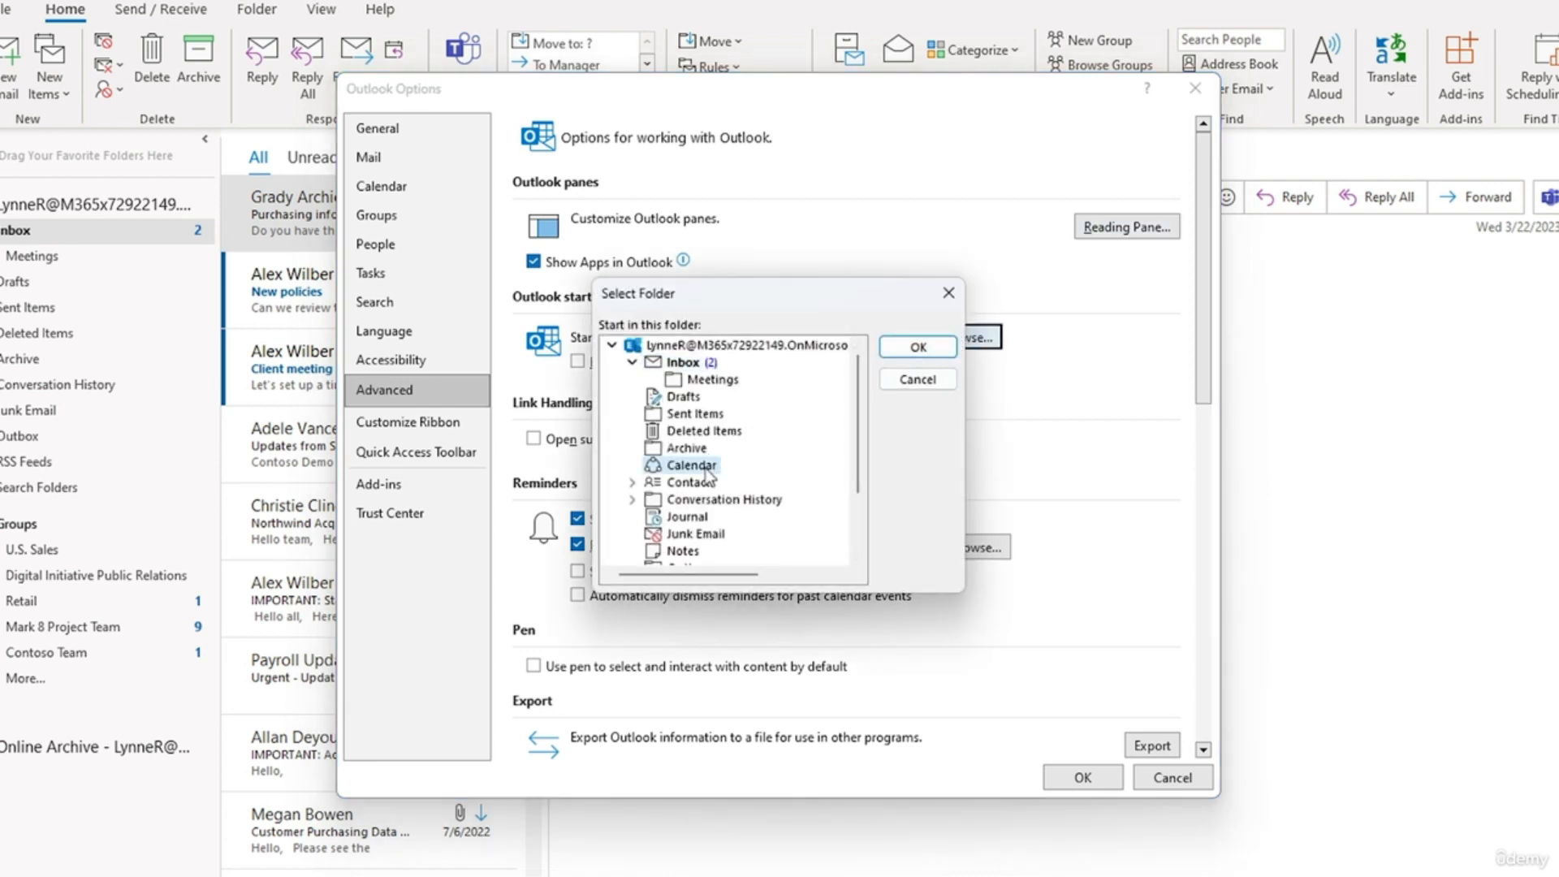
left_click(921, 347)
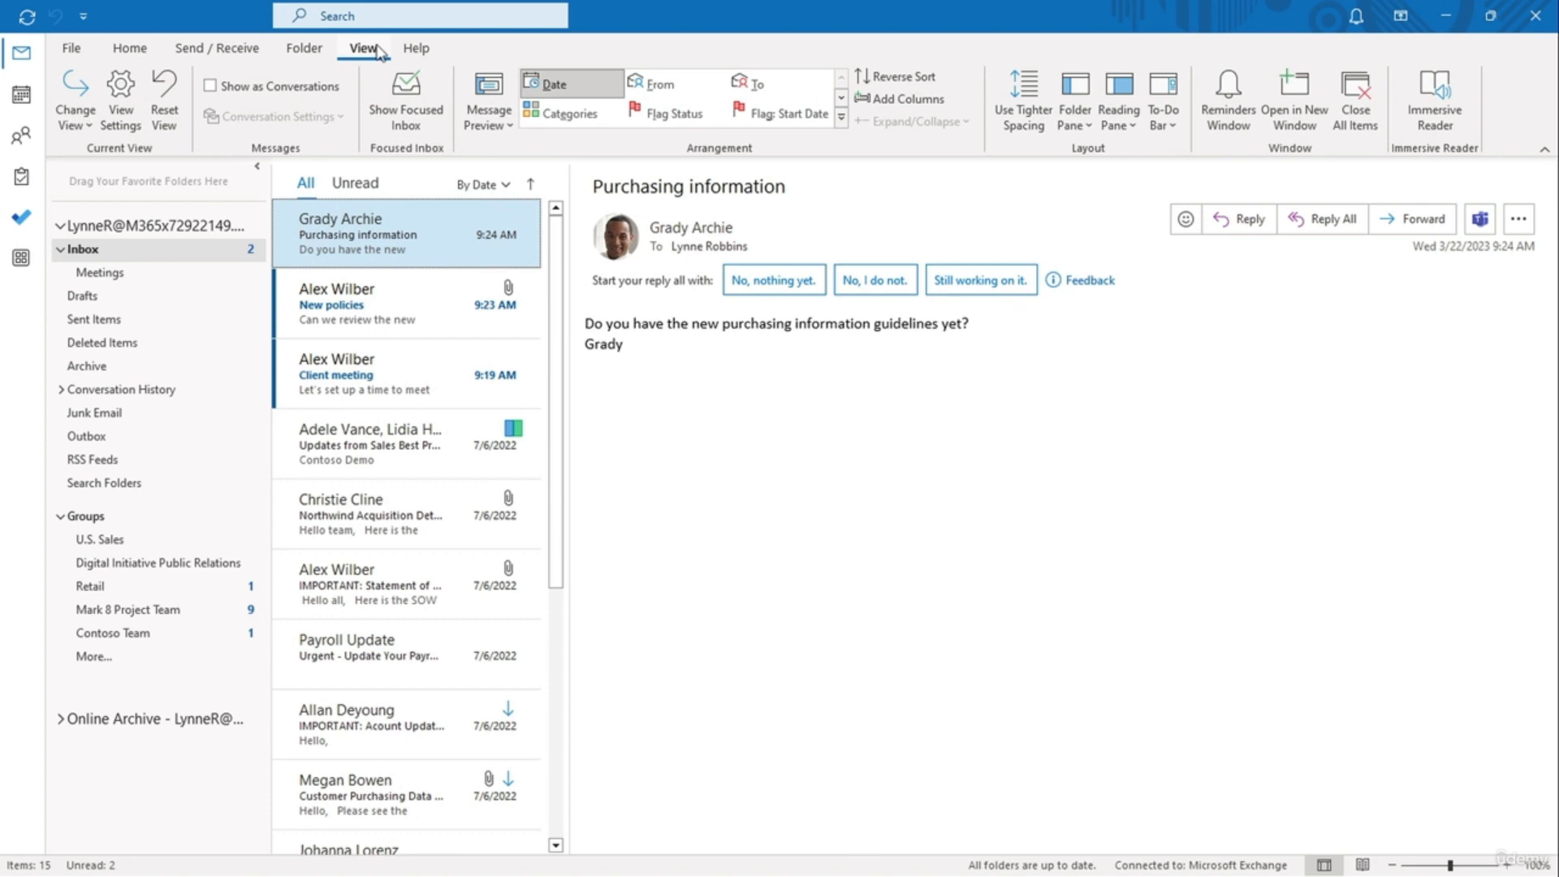
Step: Create a Timeline view named Projects for the Meetings folder, usable on this folder and visible to everyone
left_click(366, 49)
left_click(119, 274)
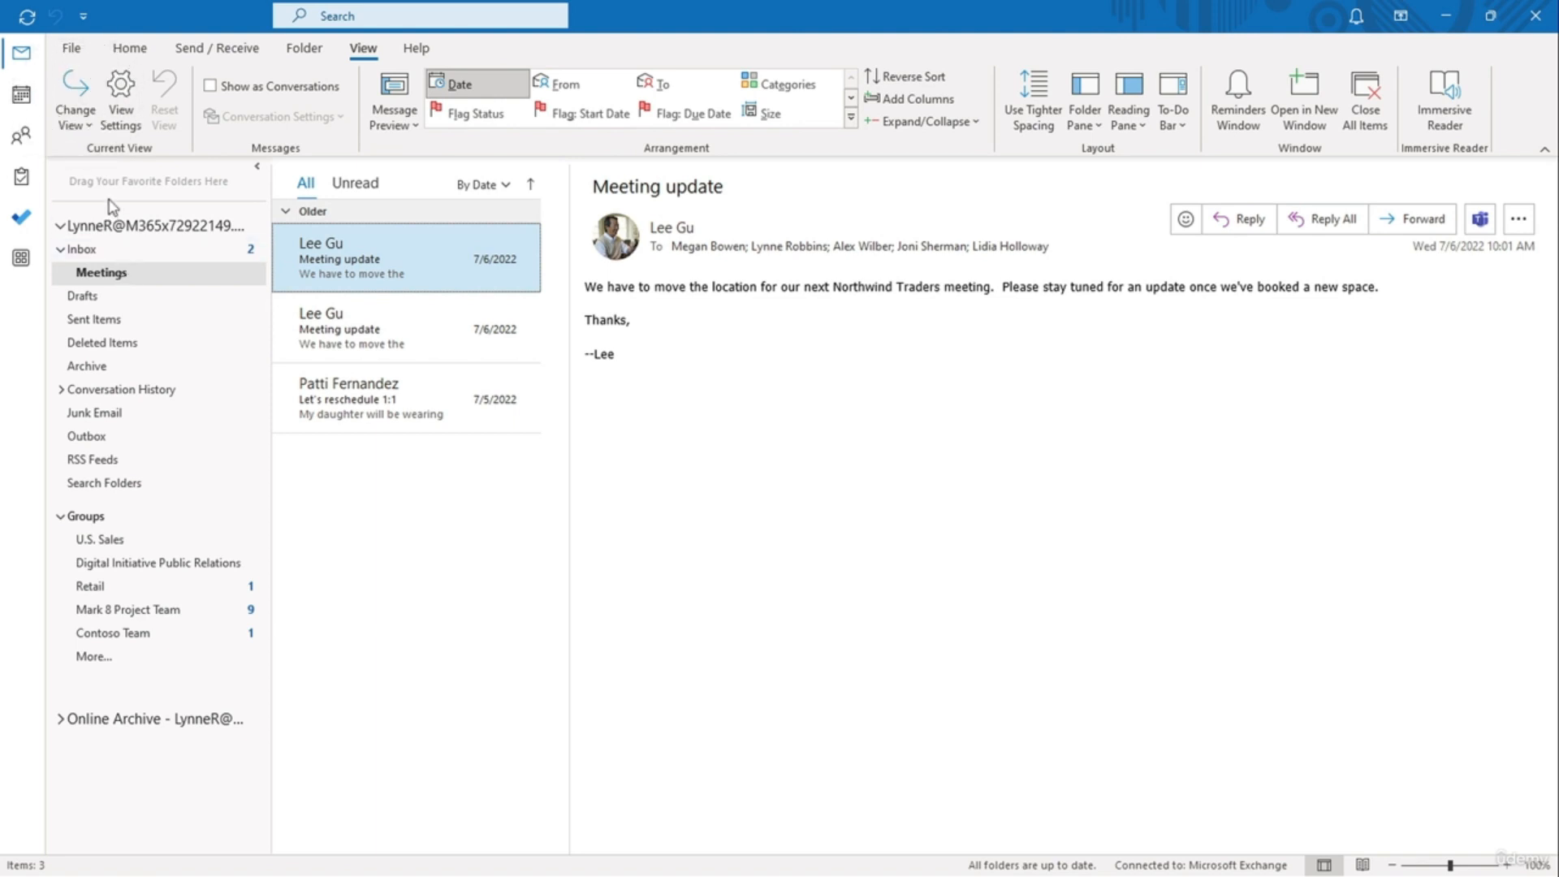
left_click(91, 127)
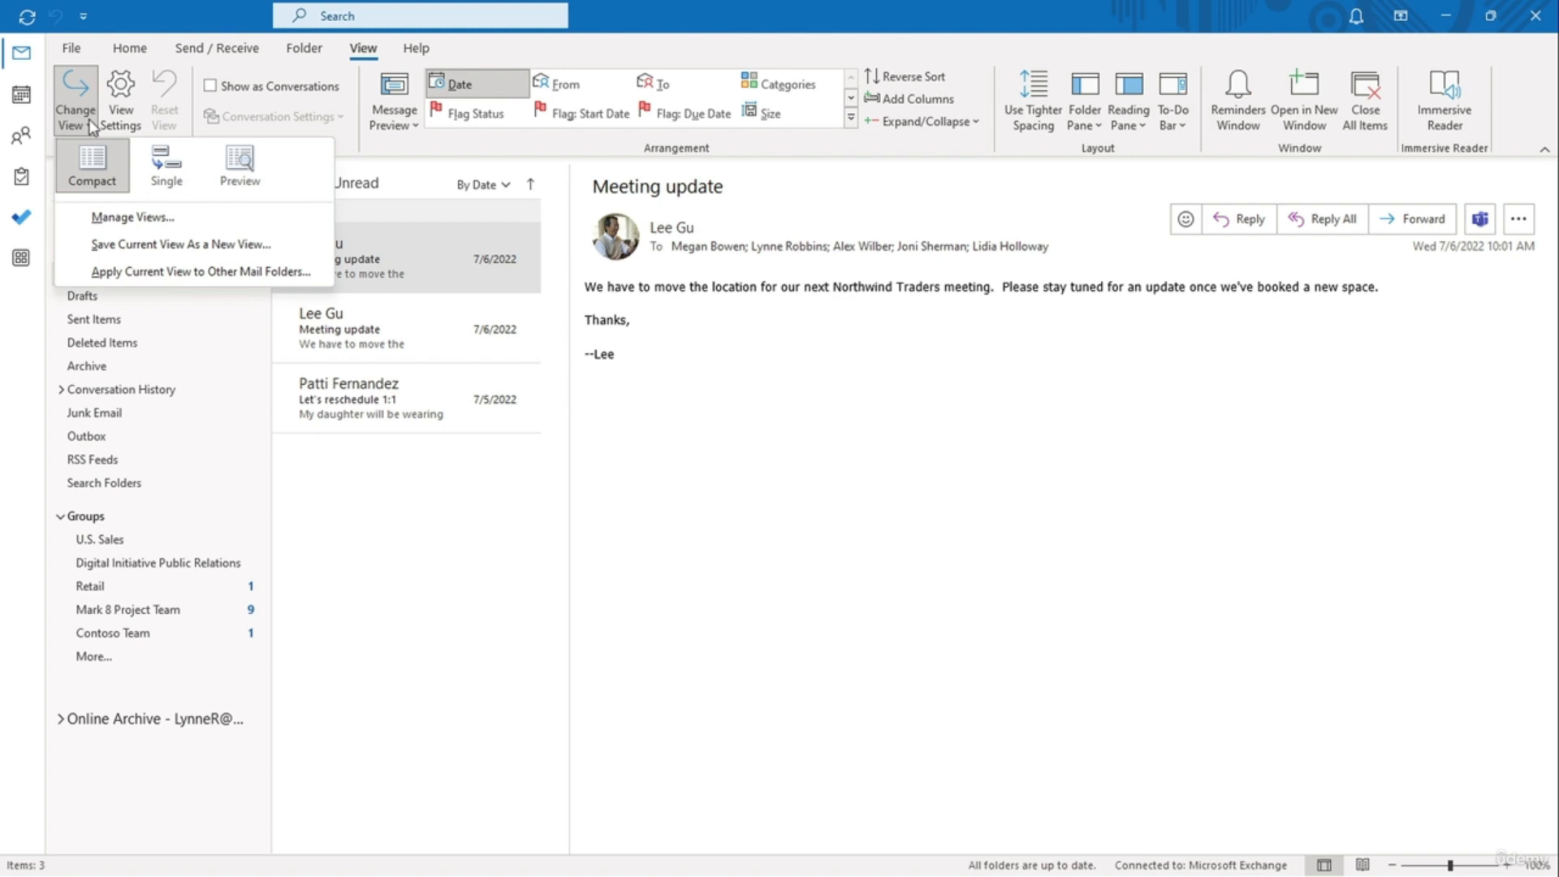
left_click(131, 217)
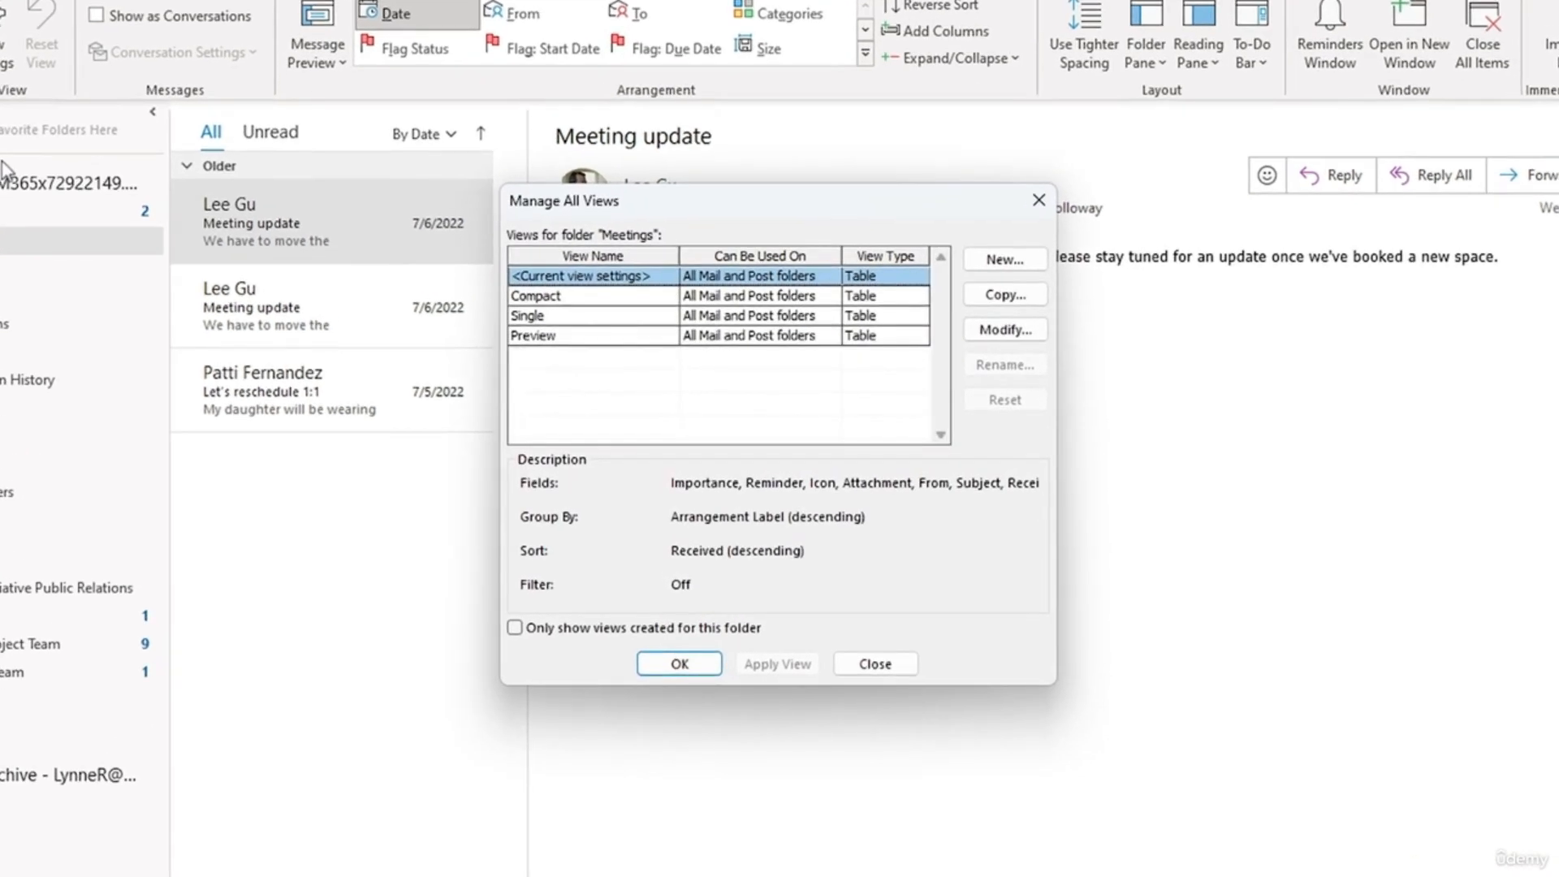
left_click(985, 274)
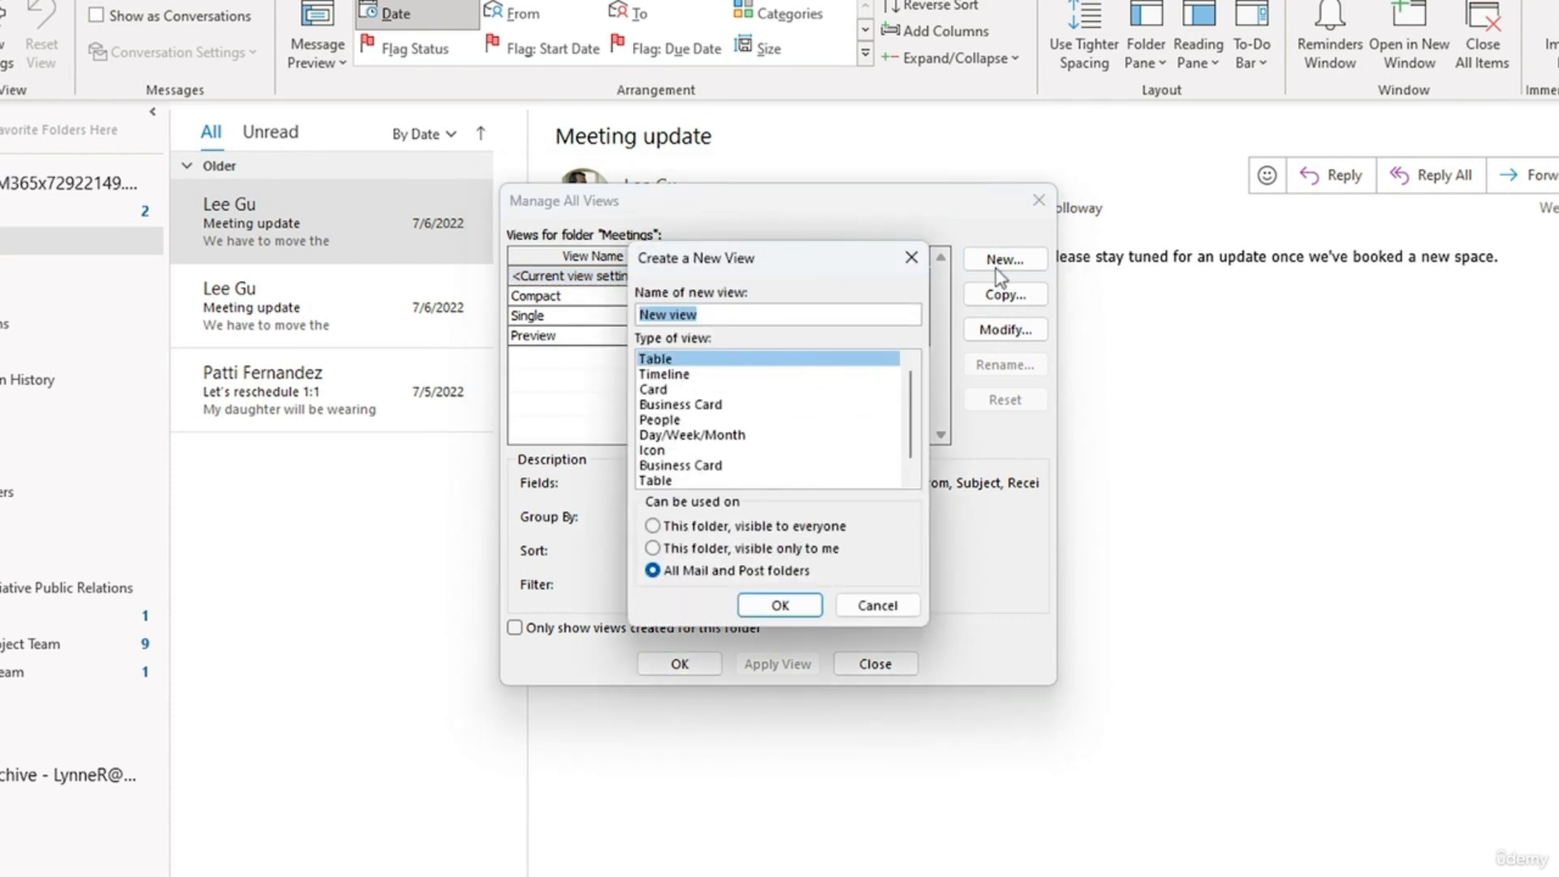
type("Projects")
left_click(807, 376)
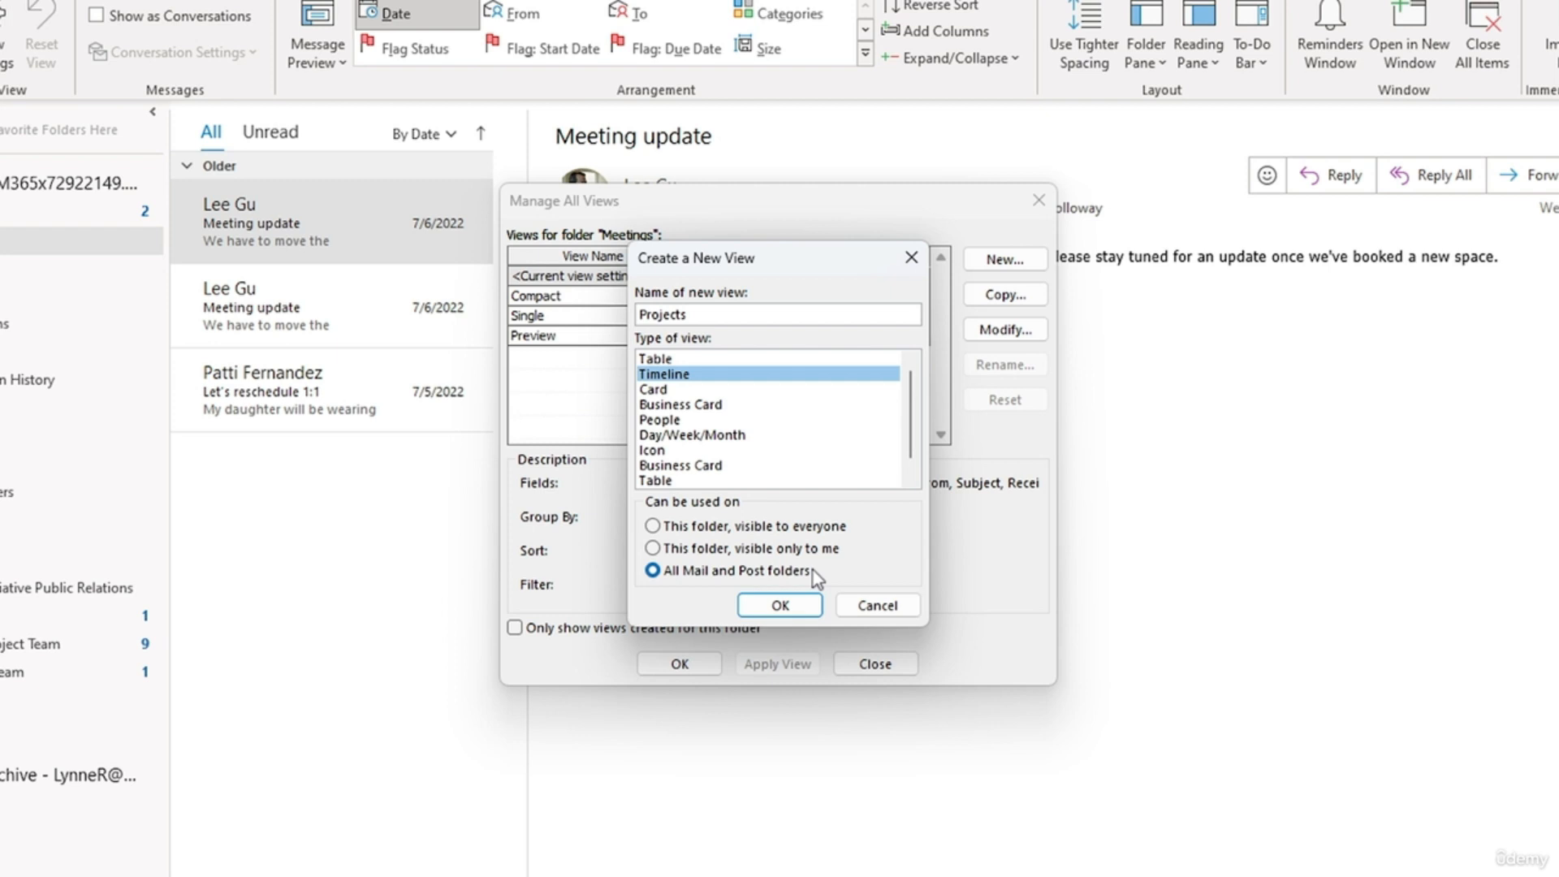
left_click(812, 528)
left_click(793, 601)
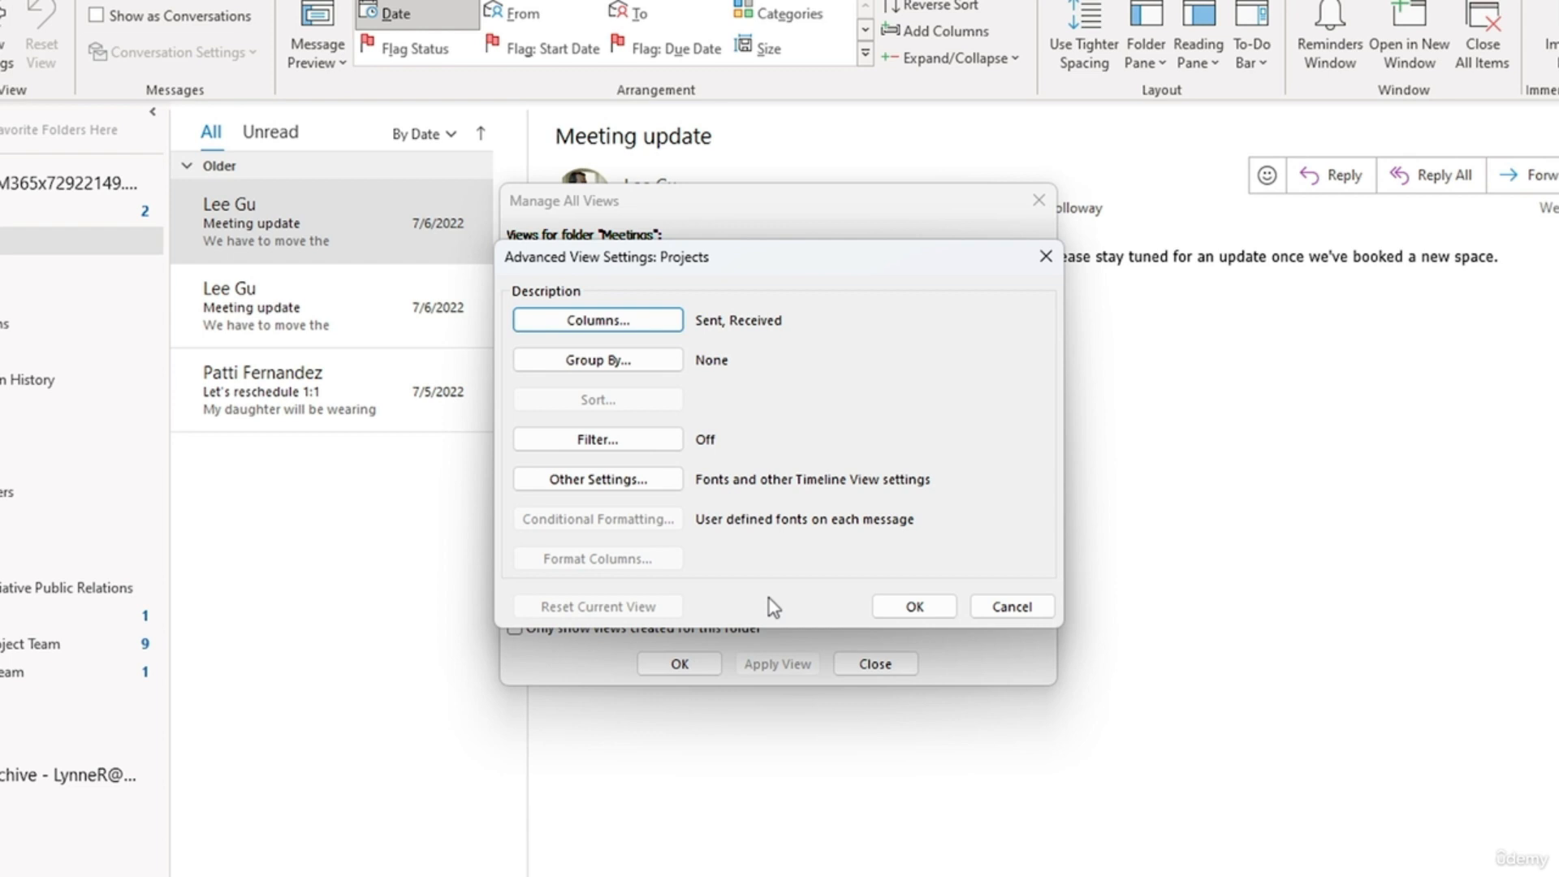
Step: Keep the Sent and Received date fields, group the Projects view by From in ascending order, and apply it to the Meetings folder
left_click(669, 326)
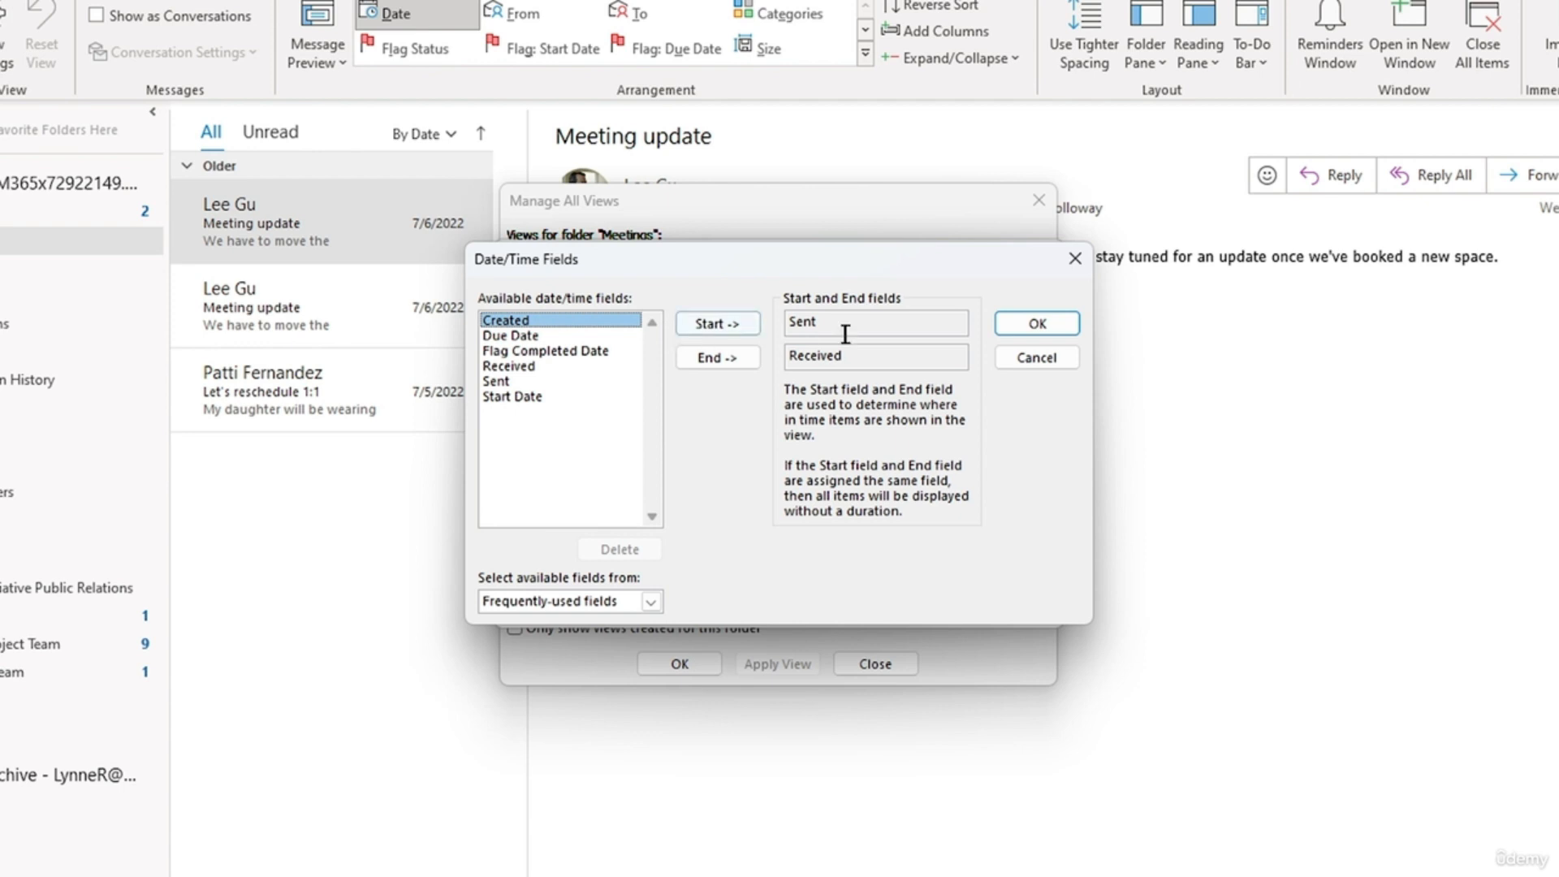
left_click(1025, 333)
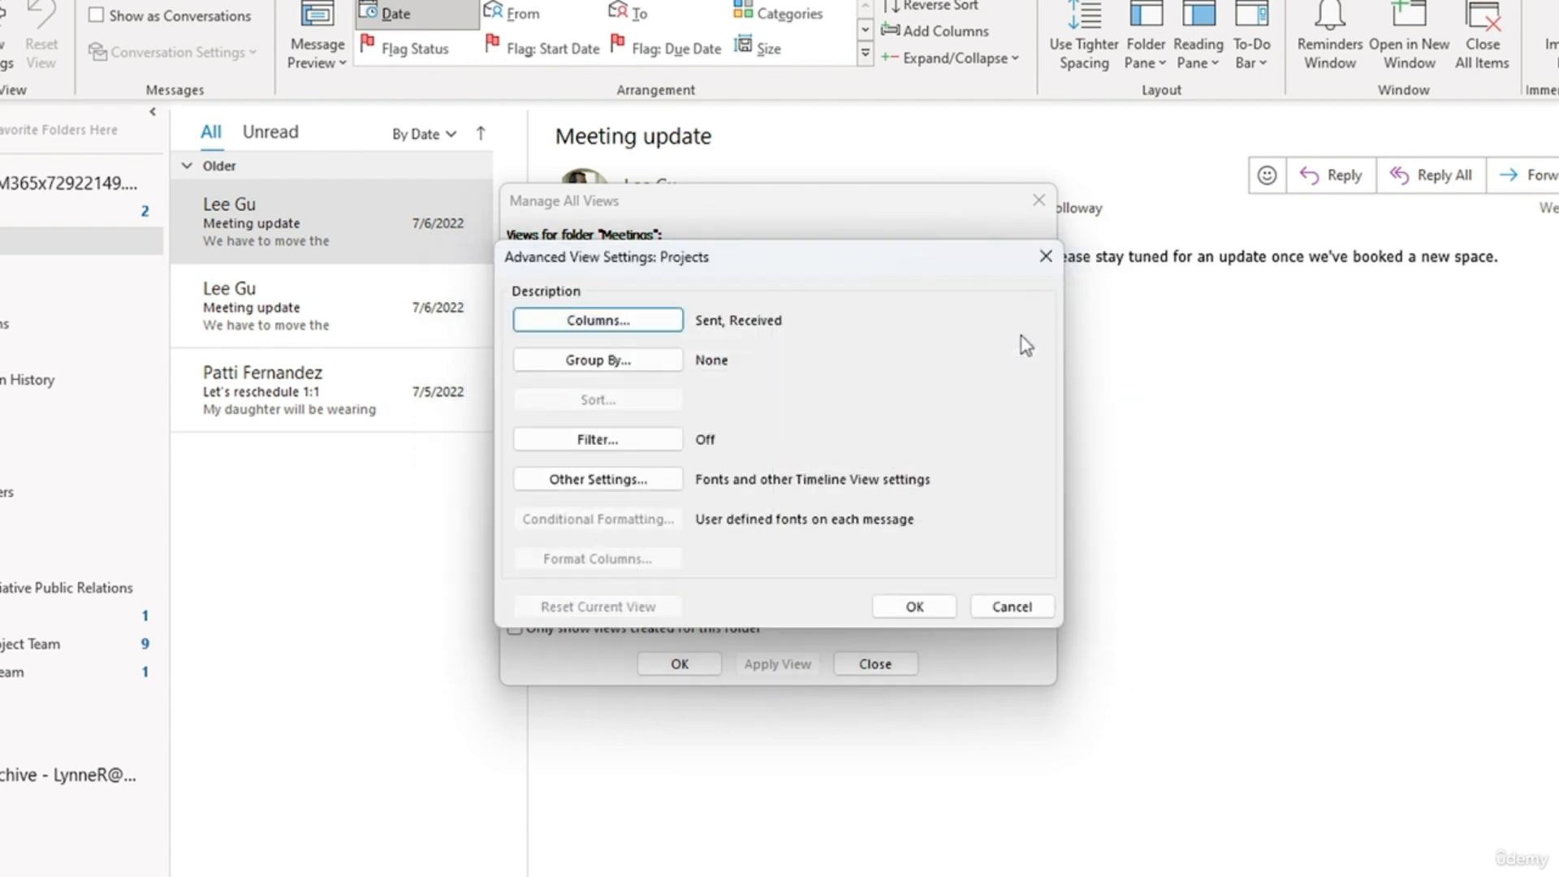
left_click(669, 358)
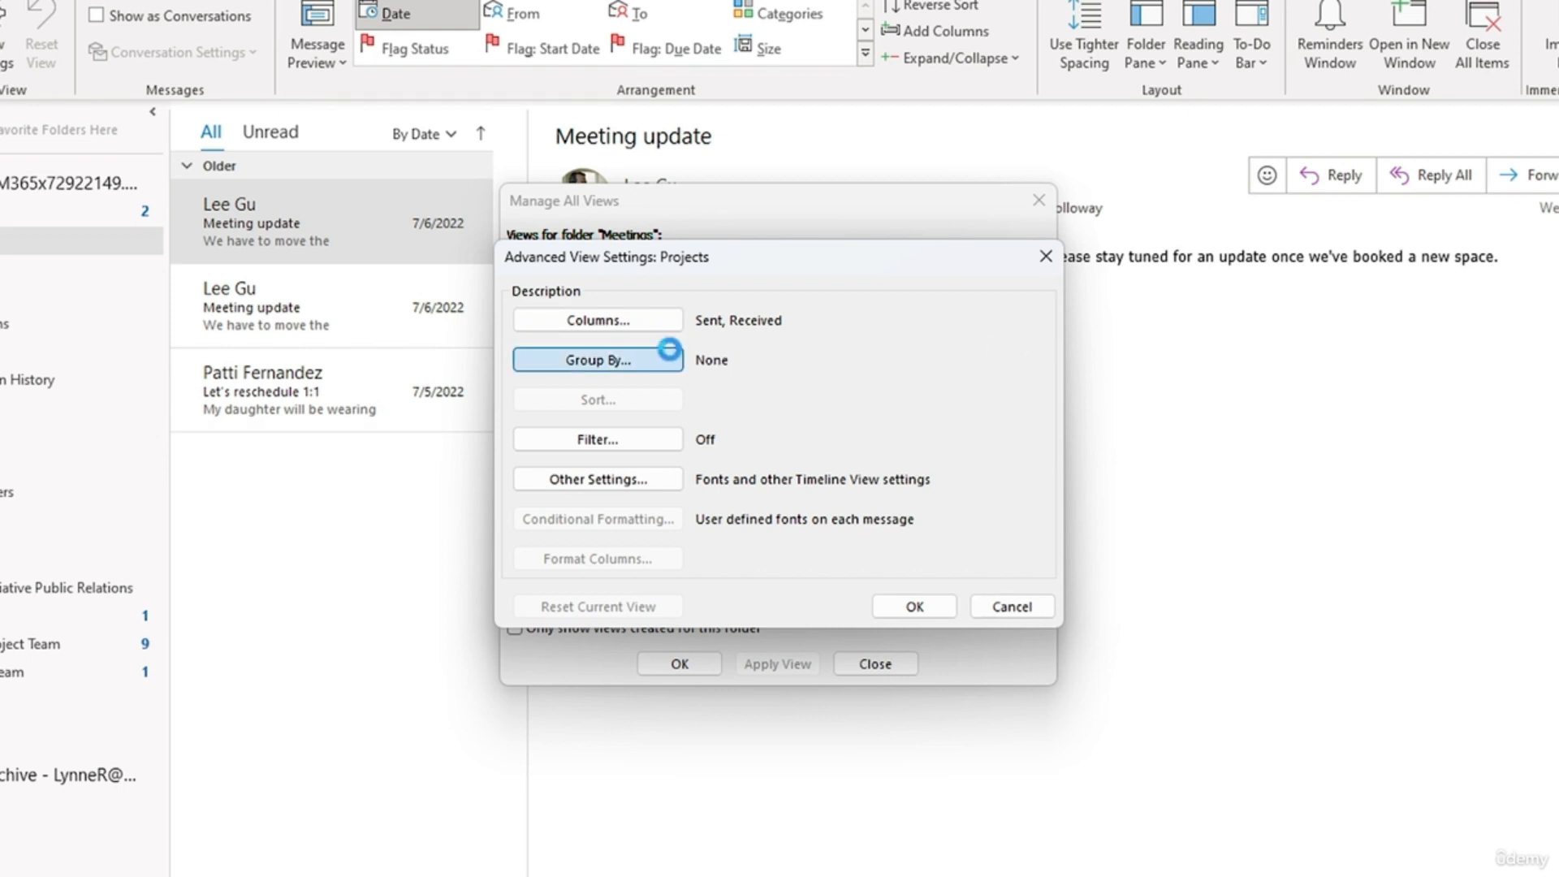
left_click(757, 311)
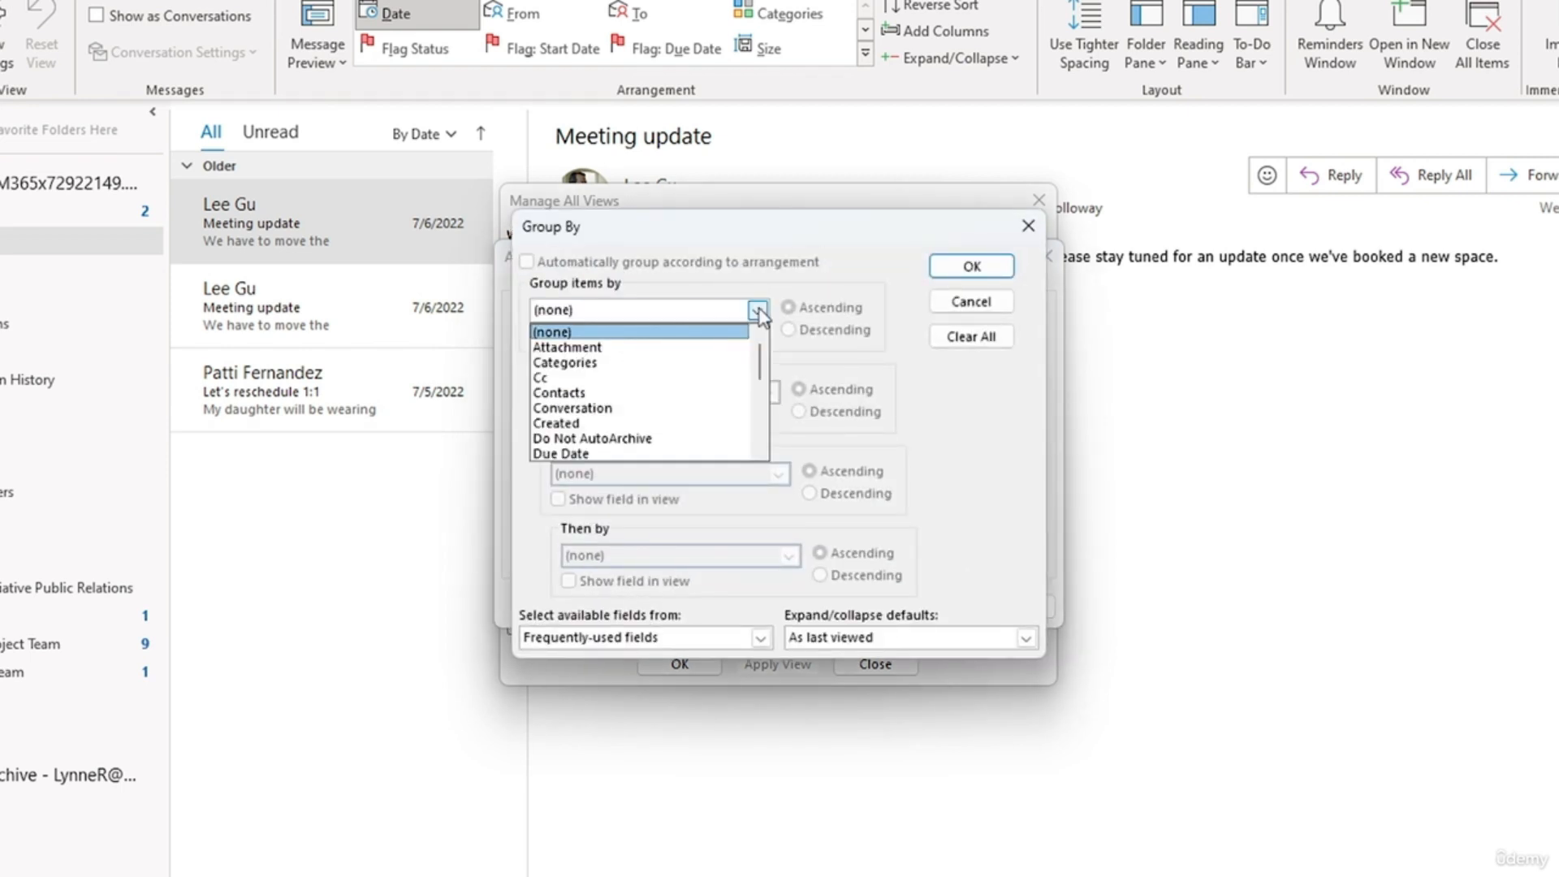
scroll(710, 374, "down", 3)
left_click(710, 374)
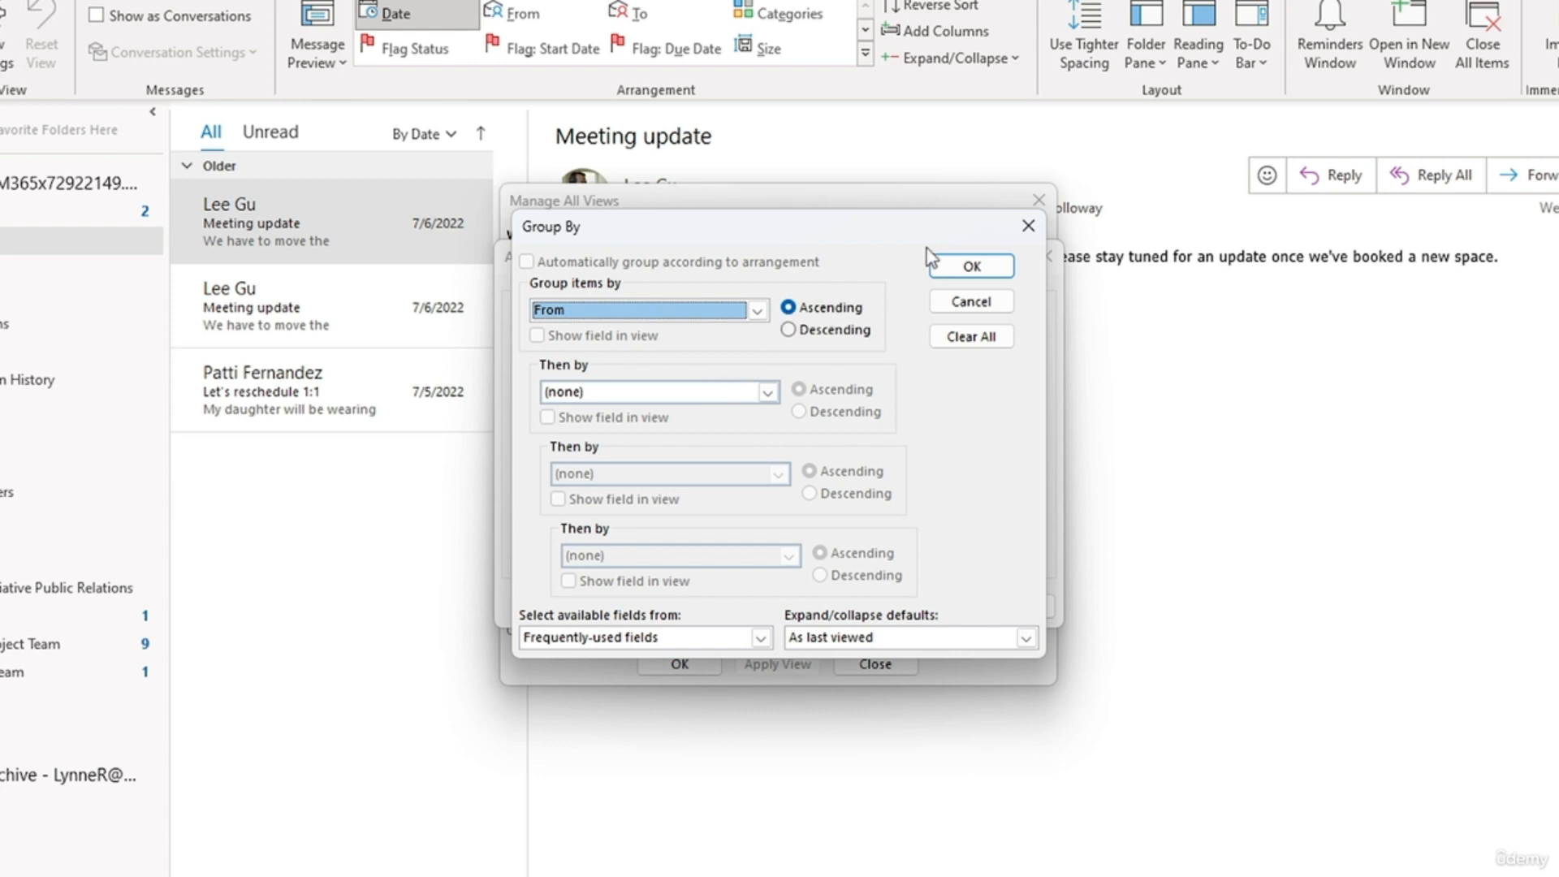
left_click(974, 264)
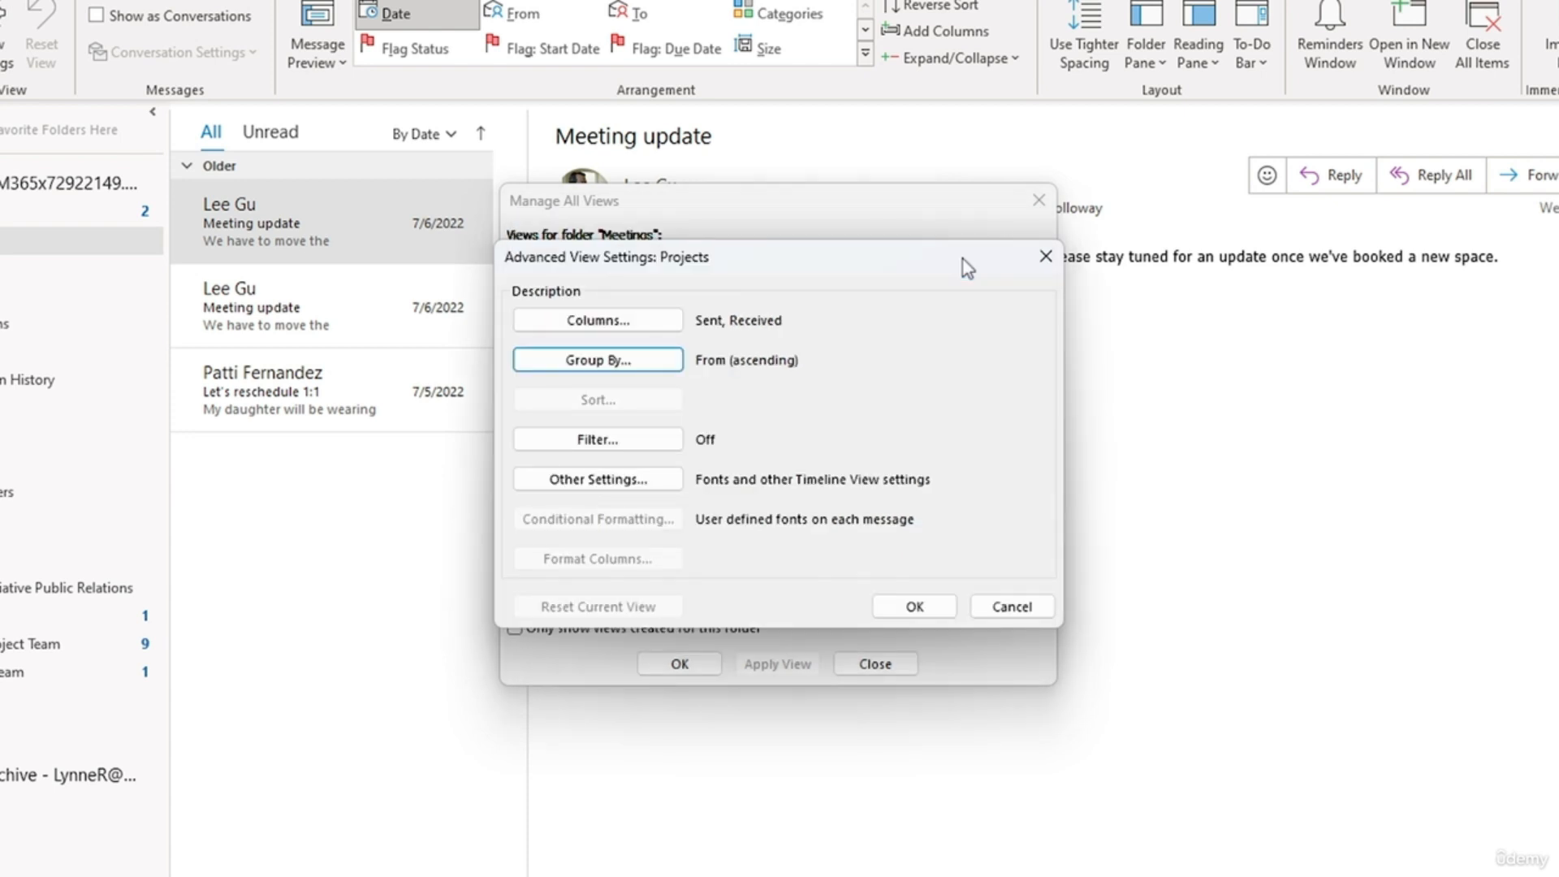
left_click(916, 605)
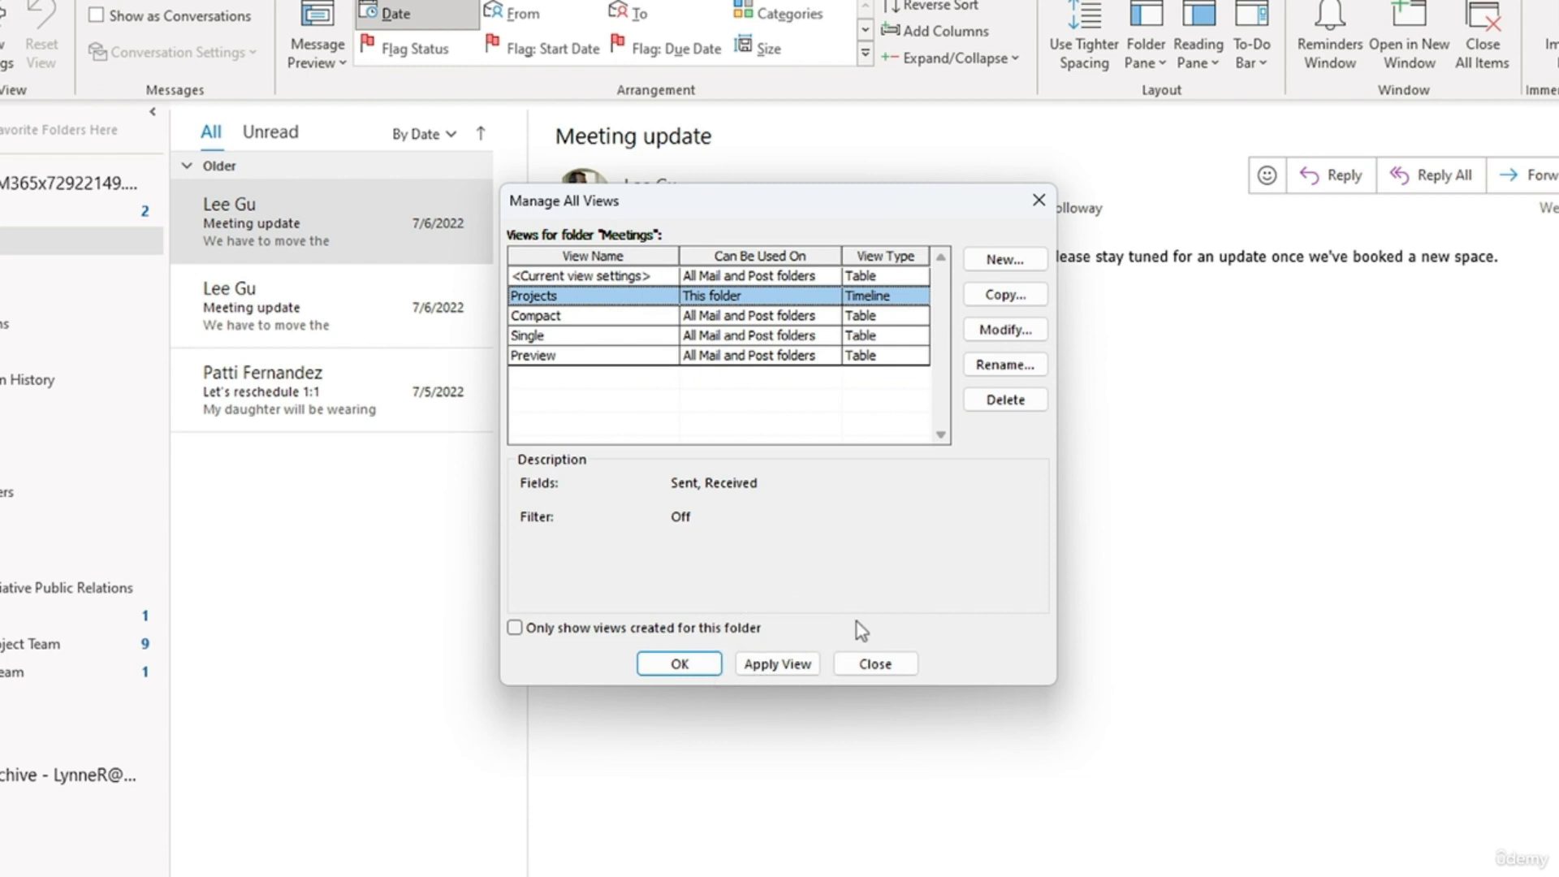
left_click(779, 665)
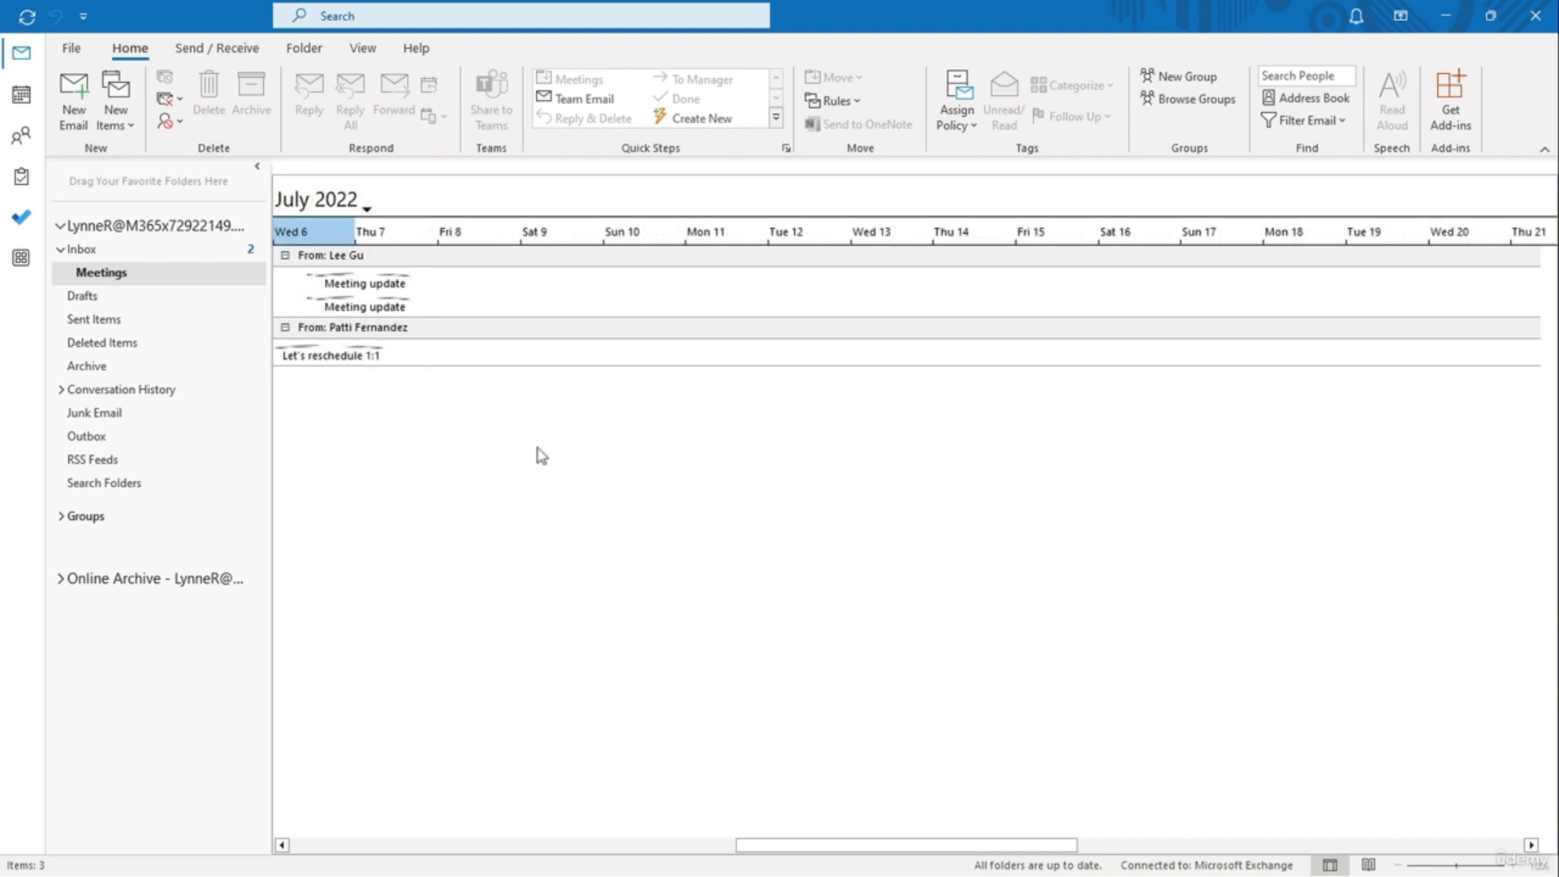
Step: Open the first Meeting update message from the timeline to read it, and close it again
double_click(386, 291)
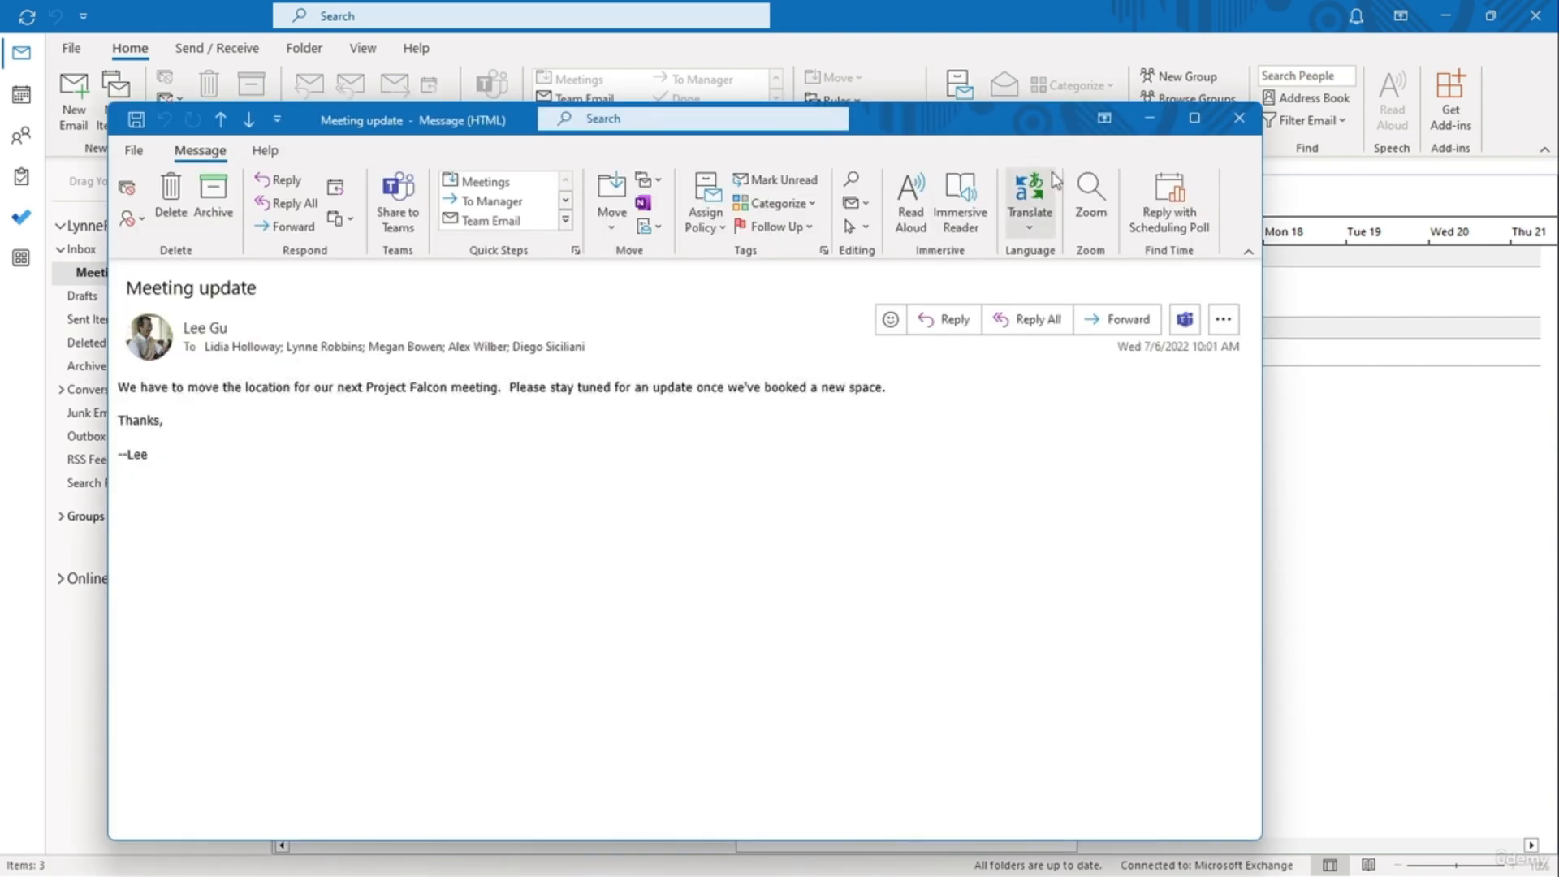
left_click(1239, 119)
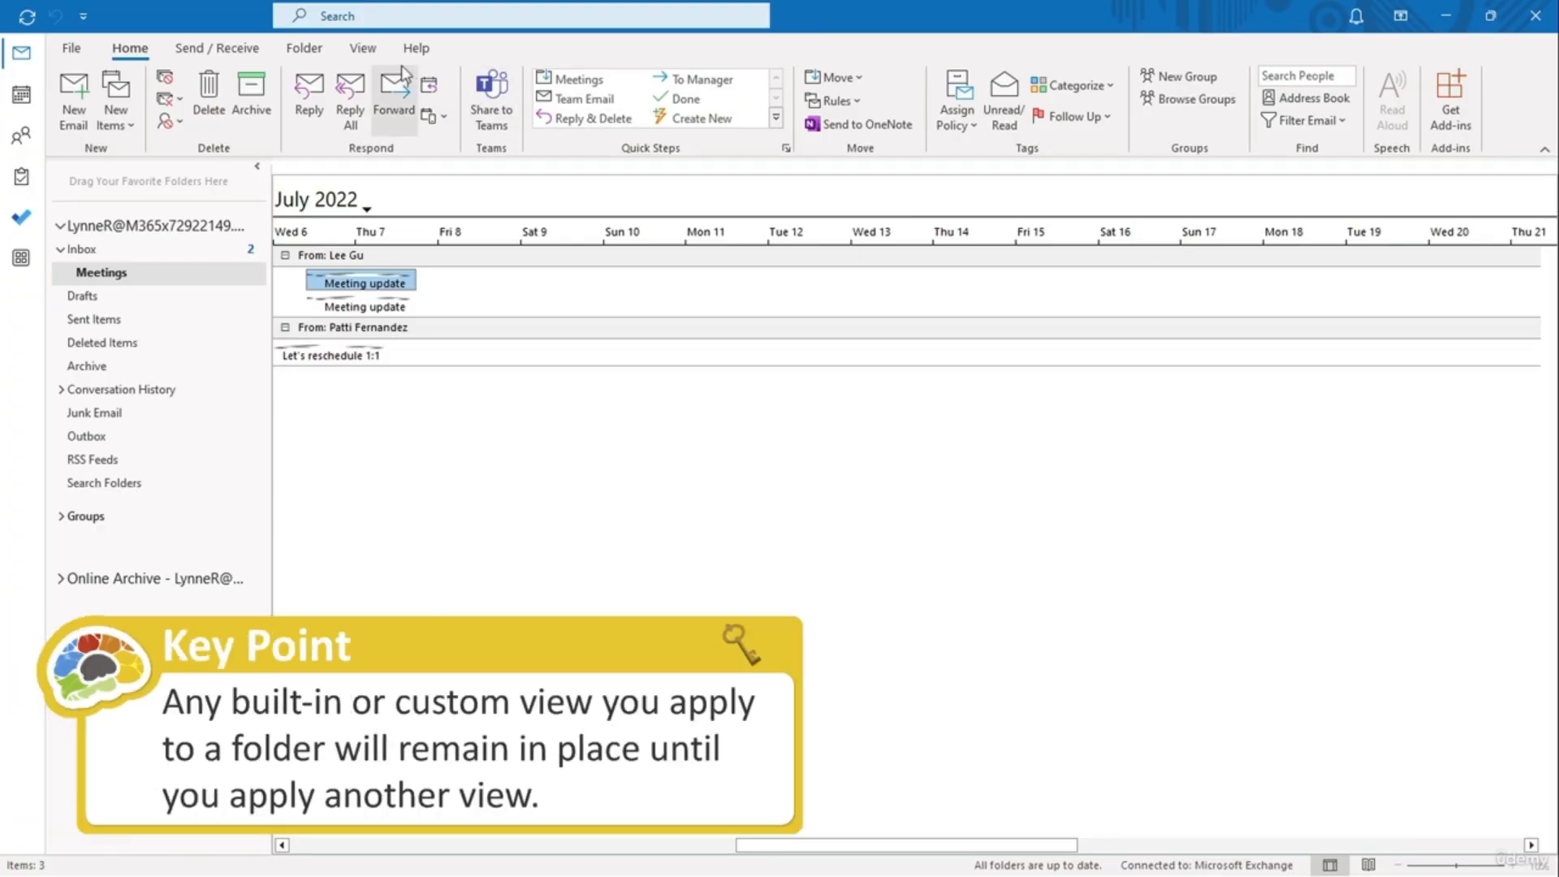
Step: Switch the Meetings folder back to the built-in Compact view
left_click(377, 54)
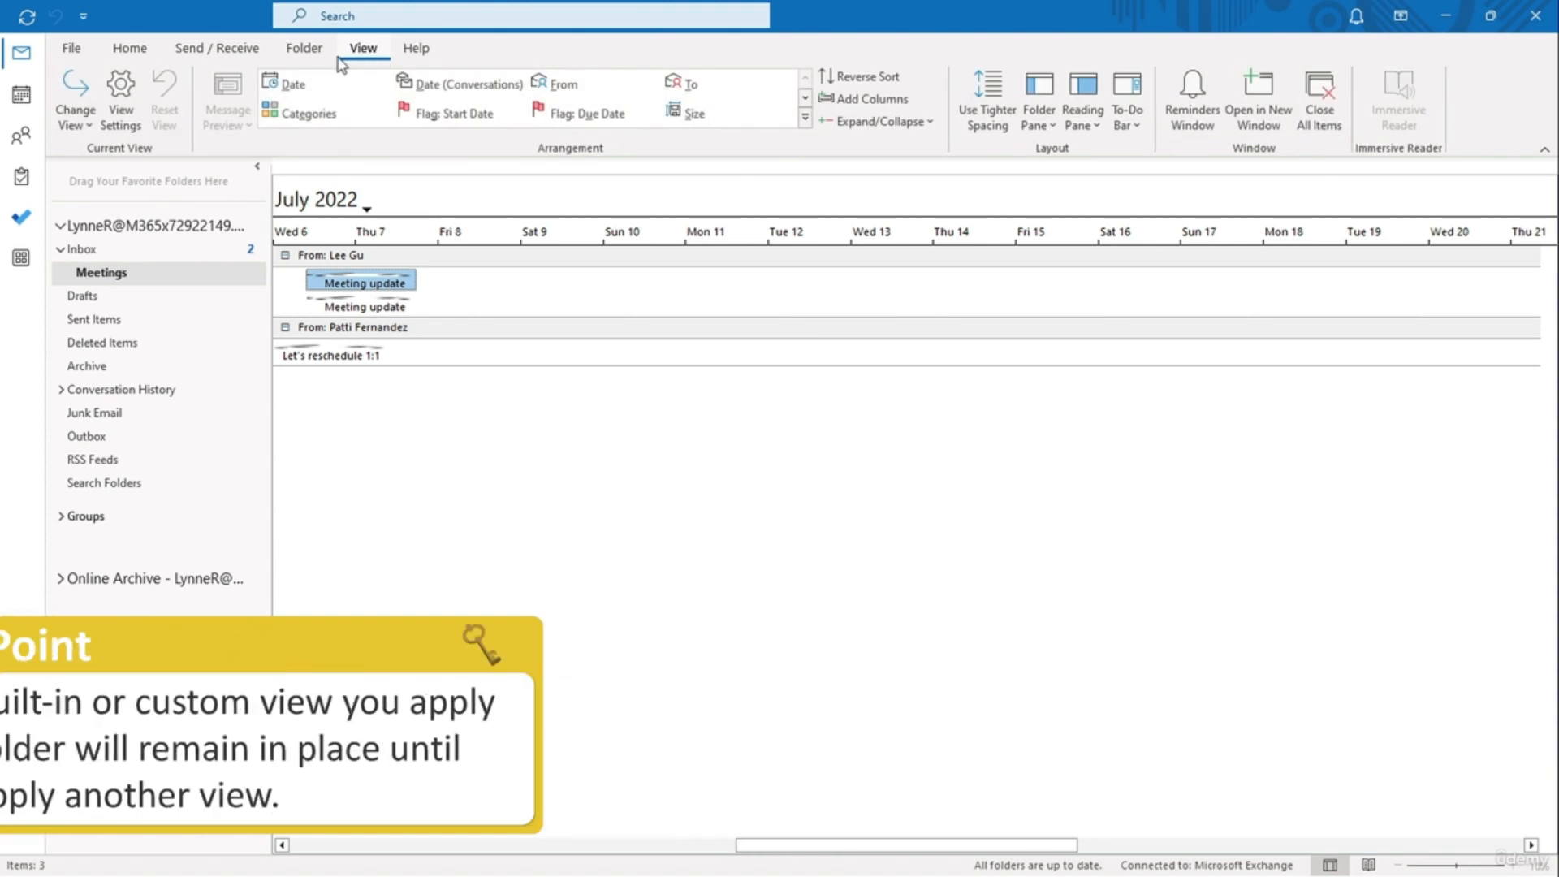
left_click(86, 115)
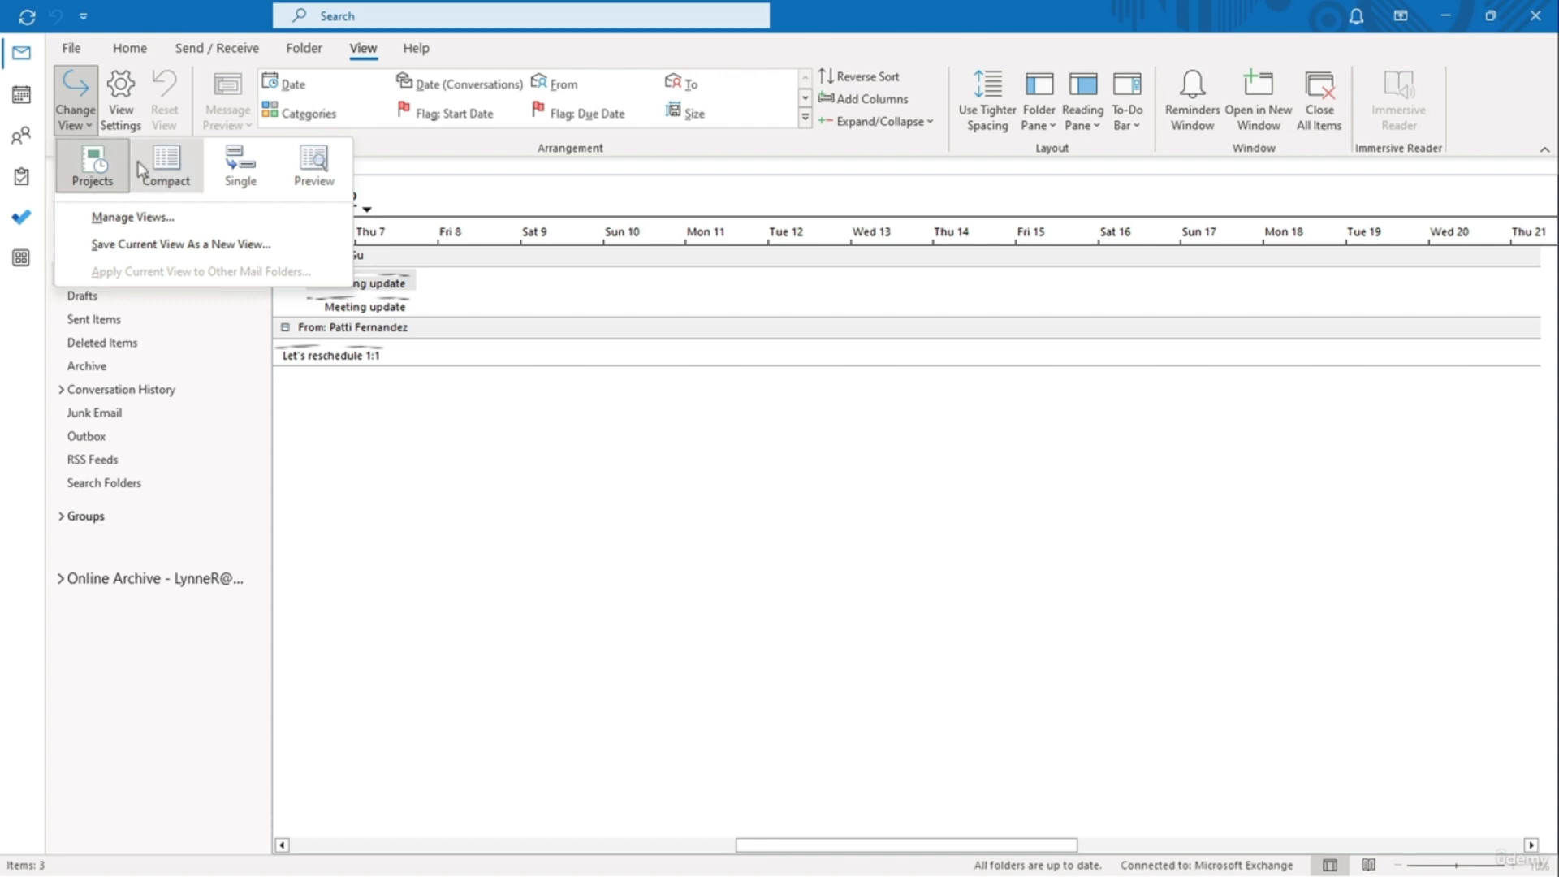
left_click(159, 167)
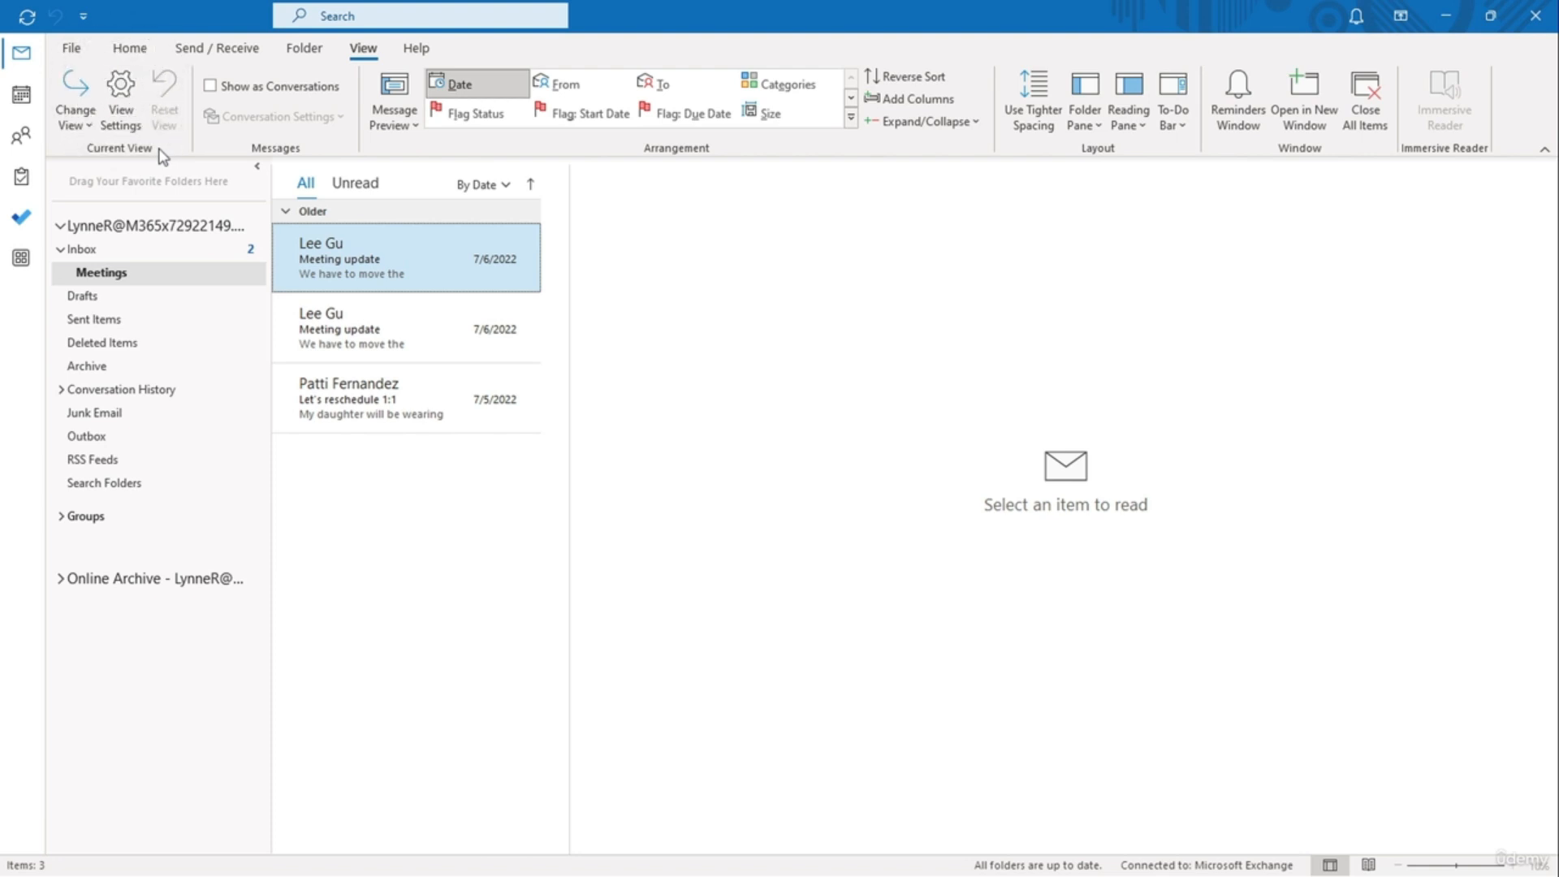
Step: Remove the Size and Mention columns from the Compact view of the Meetings folder
left_click(134, 130)
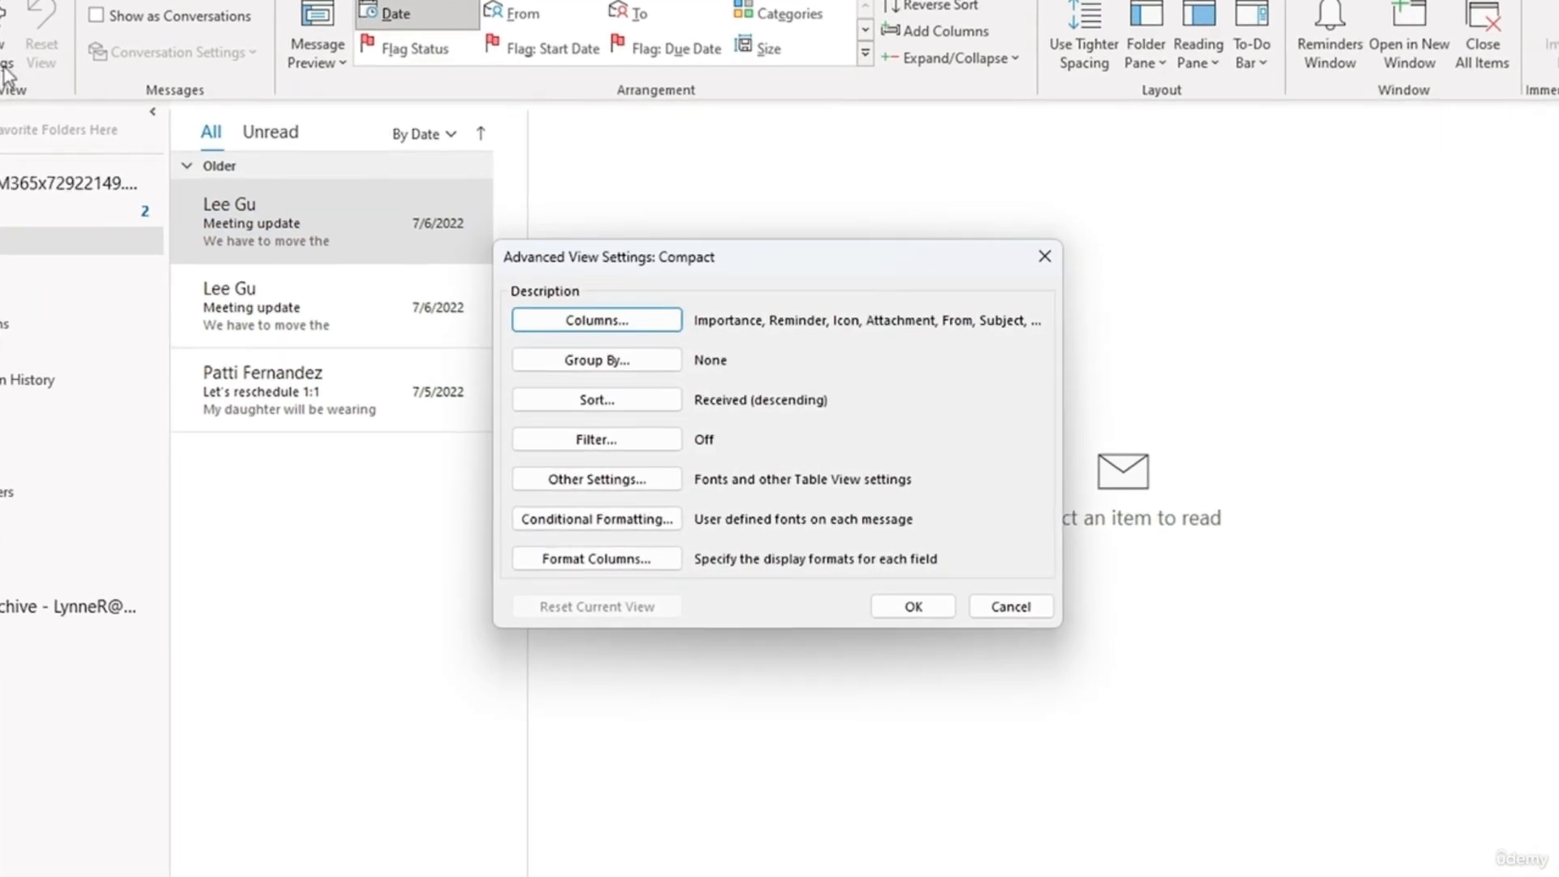
left_click(552, 322)
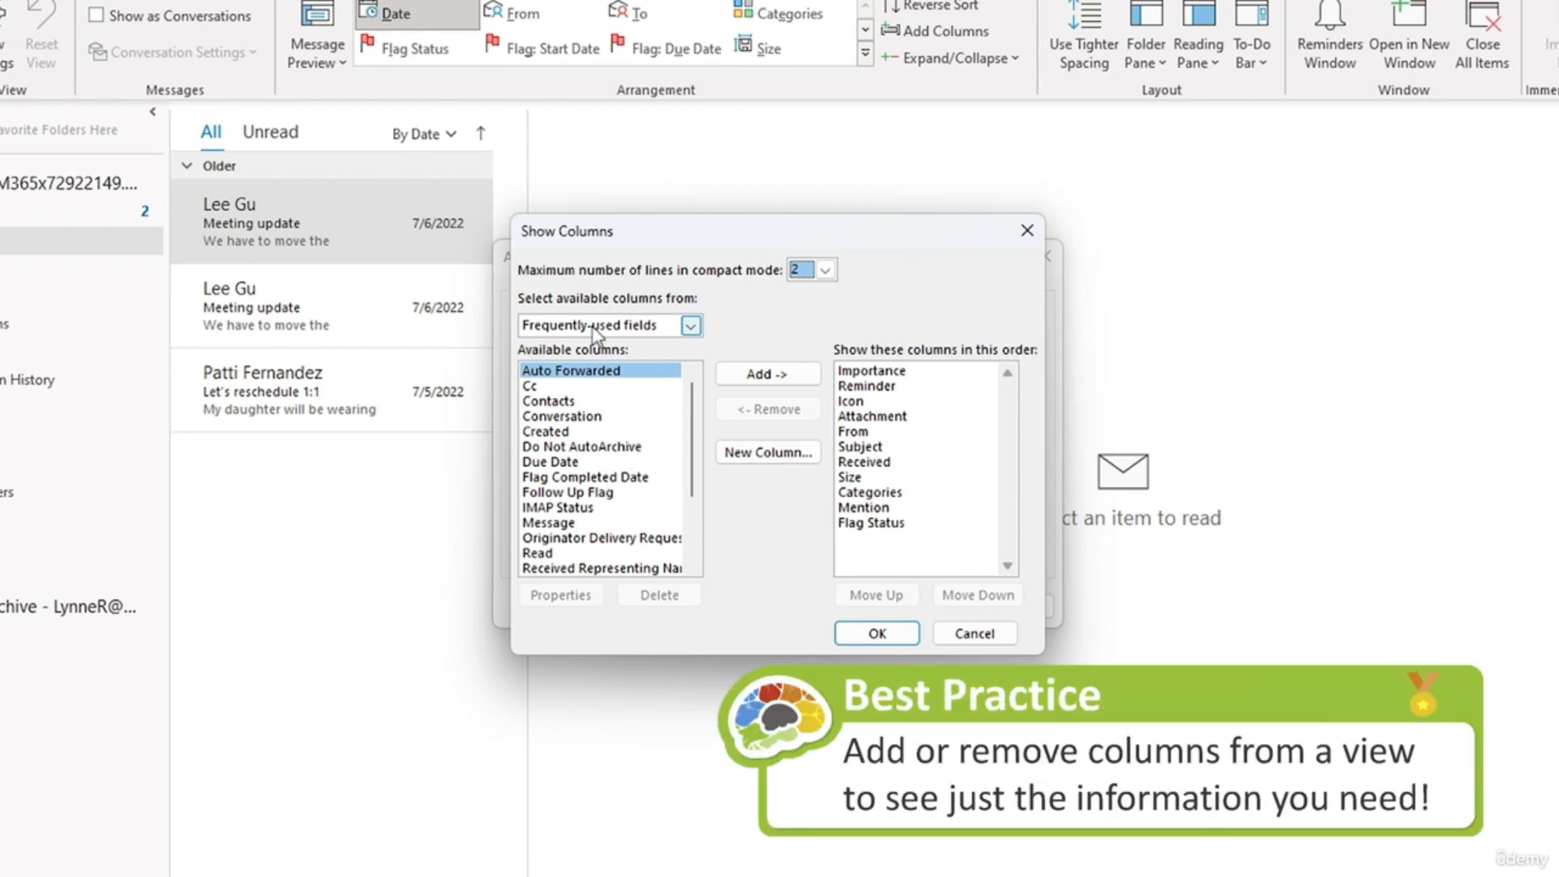
left_click(862, 477)
left_click(869, 506, "ctrl")
left_click(773, 409)
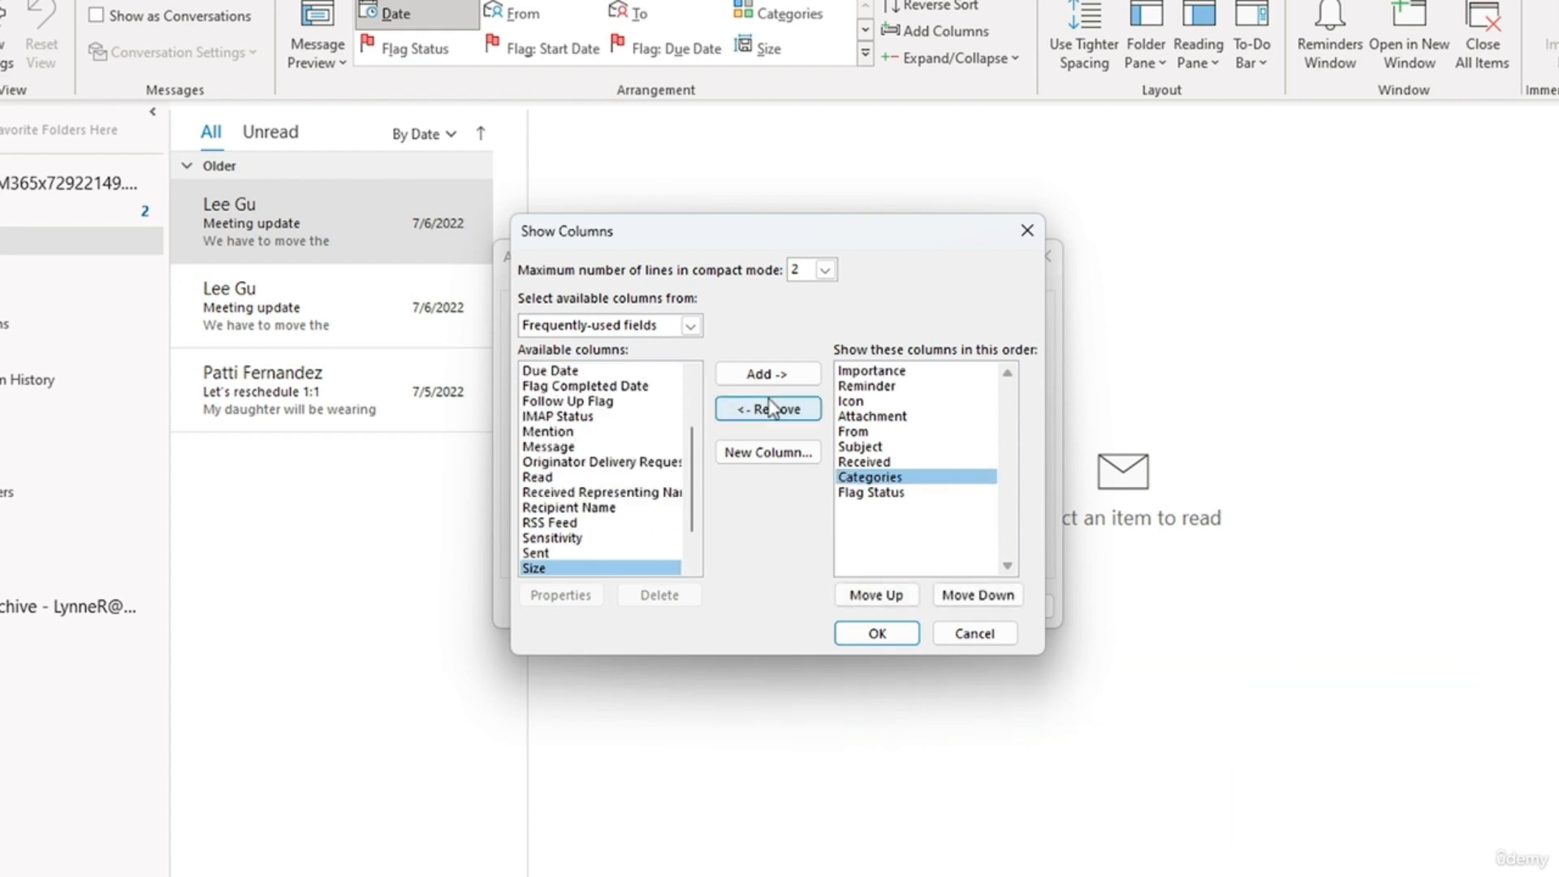
left_click(876, 632)
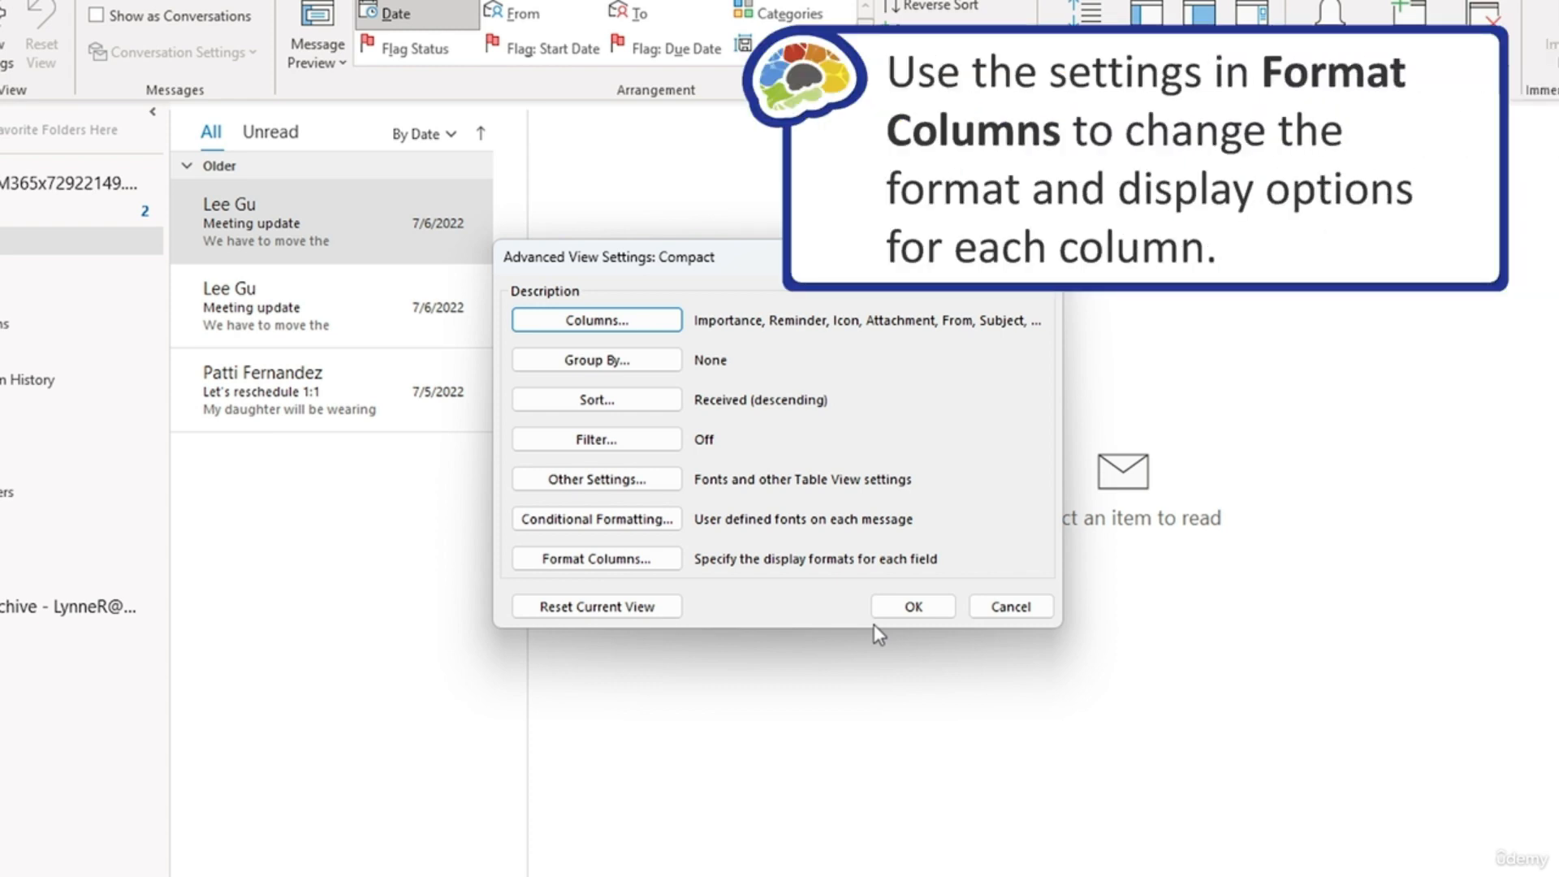
Step: Set the Attachment column's format to Yes/No in the Compact view's column formatting
left_click(663, 559)
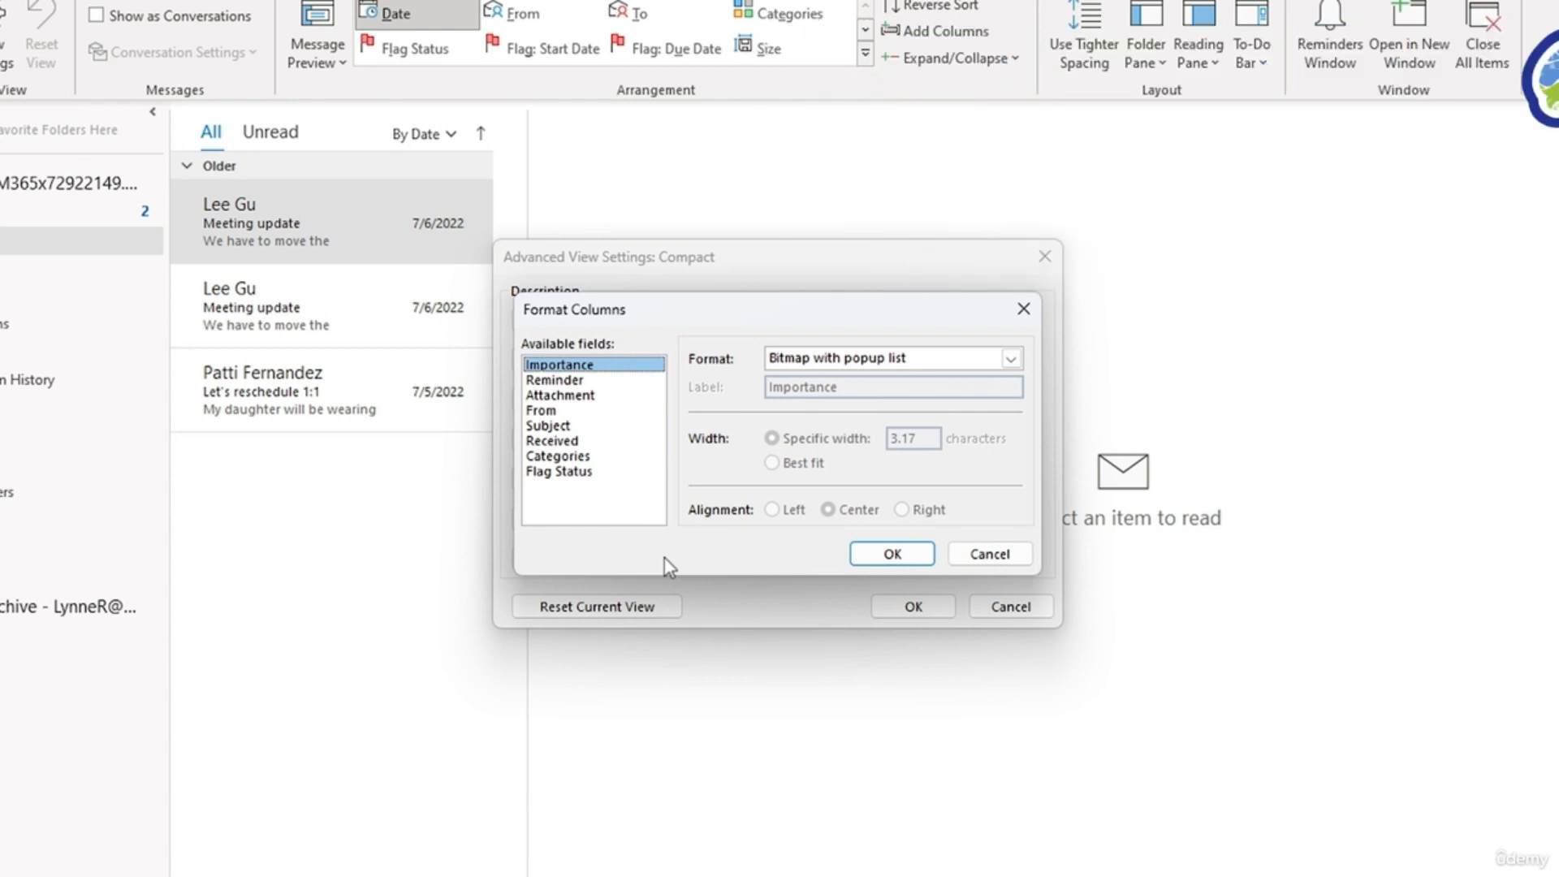
left_click(614, 397)
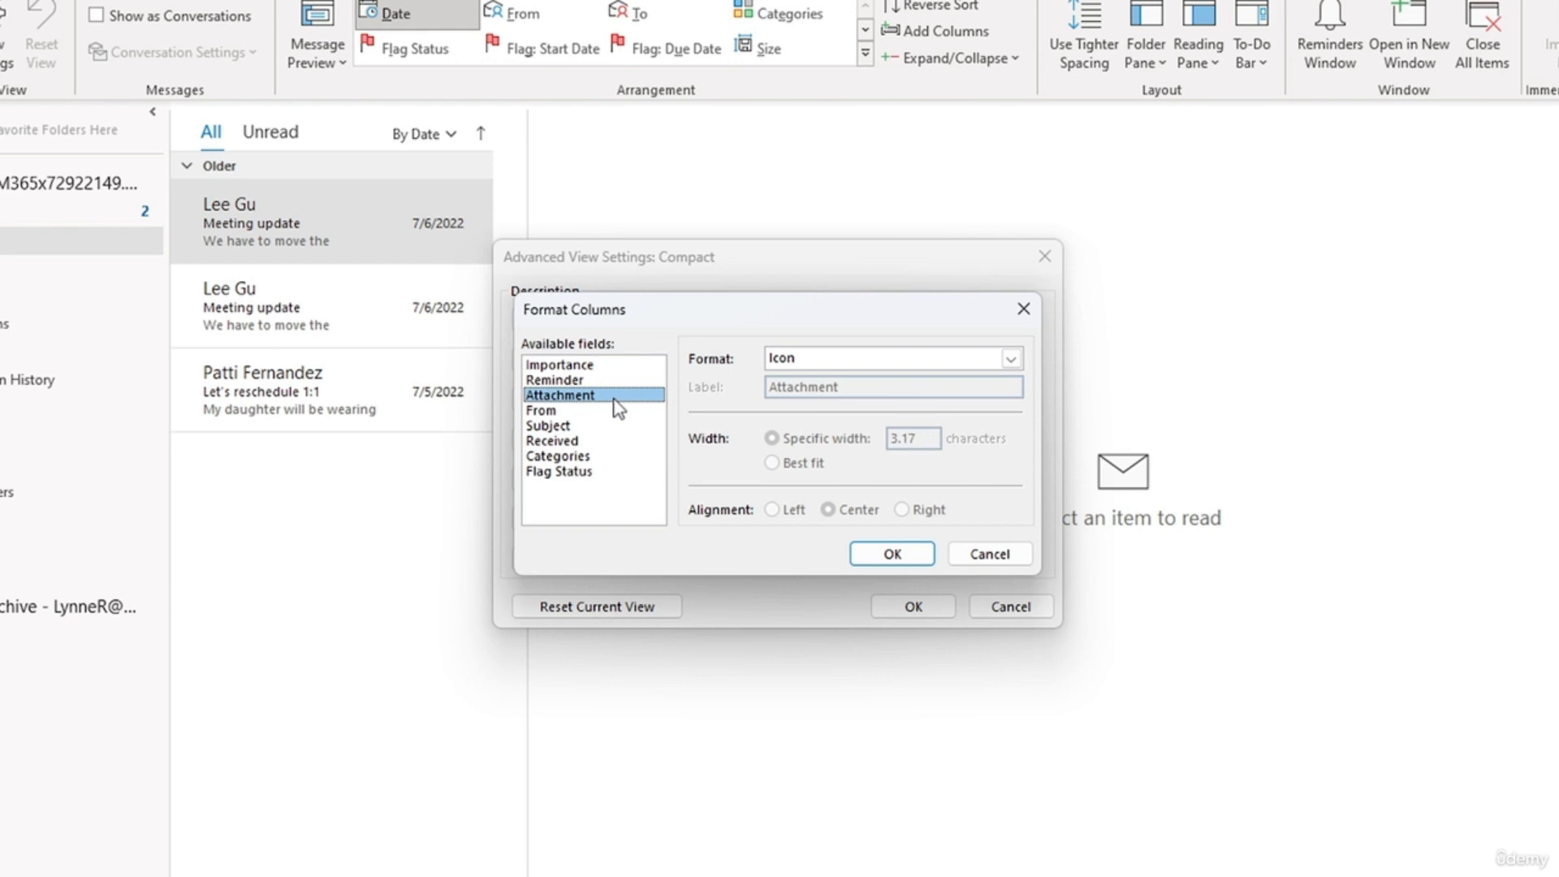
left_click(855, 364)
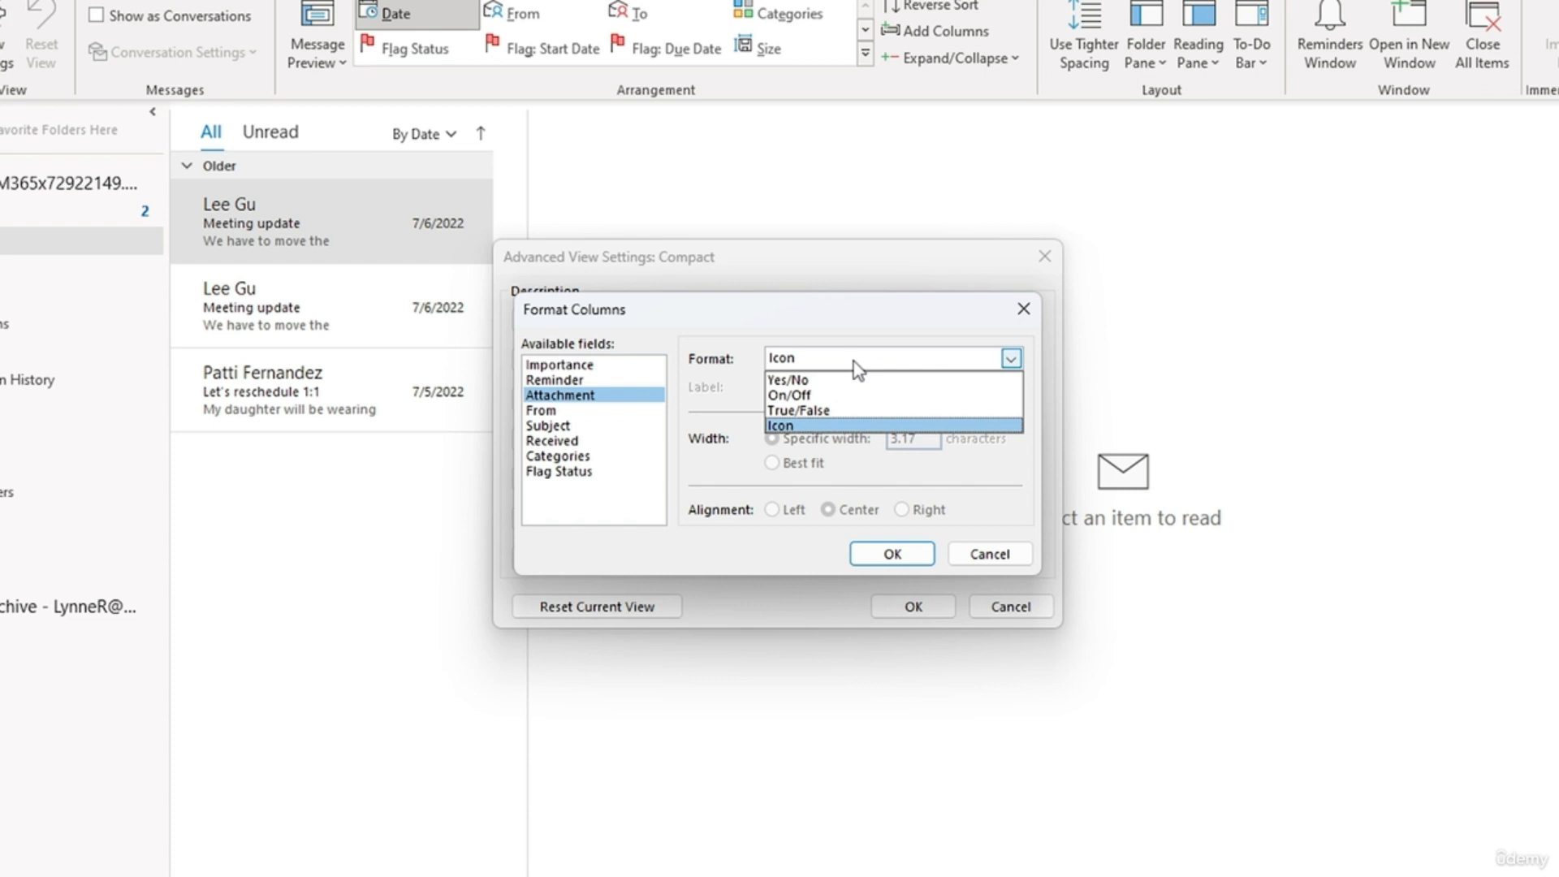
left_click(839, 380)
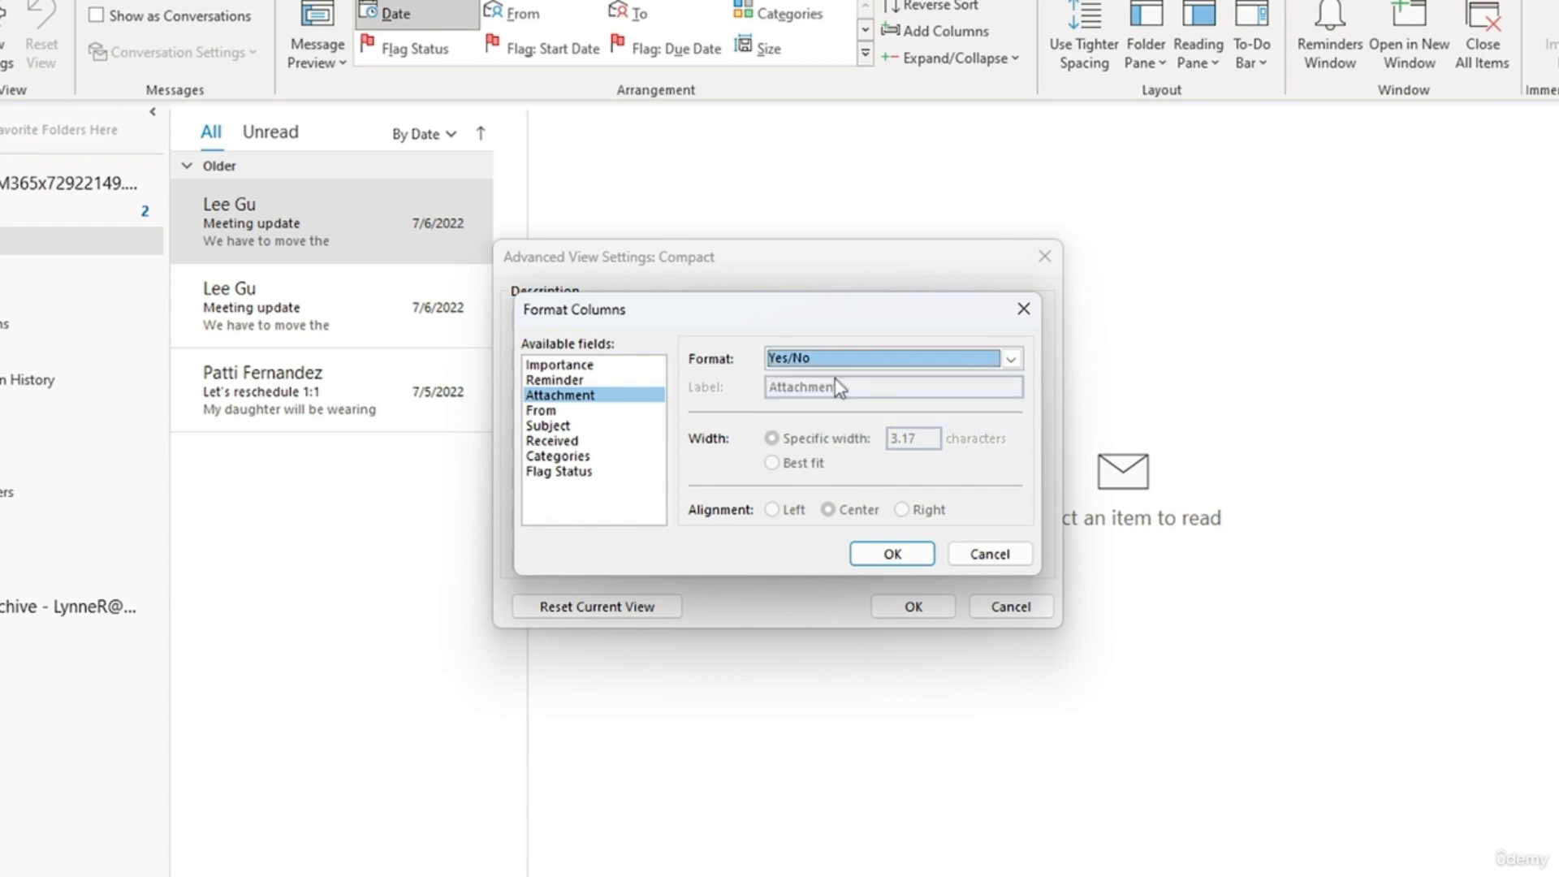
Step: Set the Received column's date format to the Wed 3/22/2023 style and confirm the Compact view settings
left_click(647, 413)
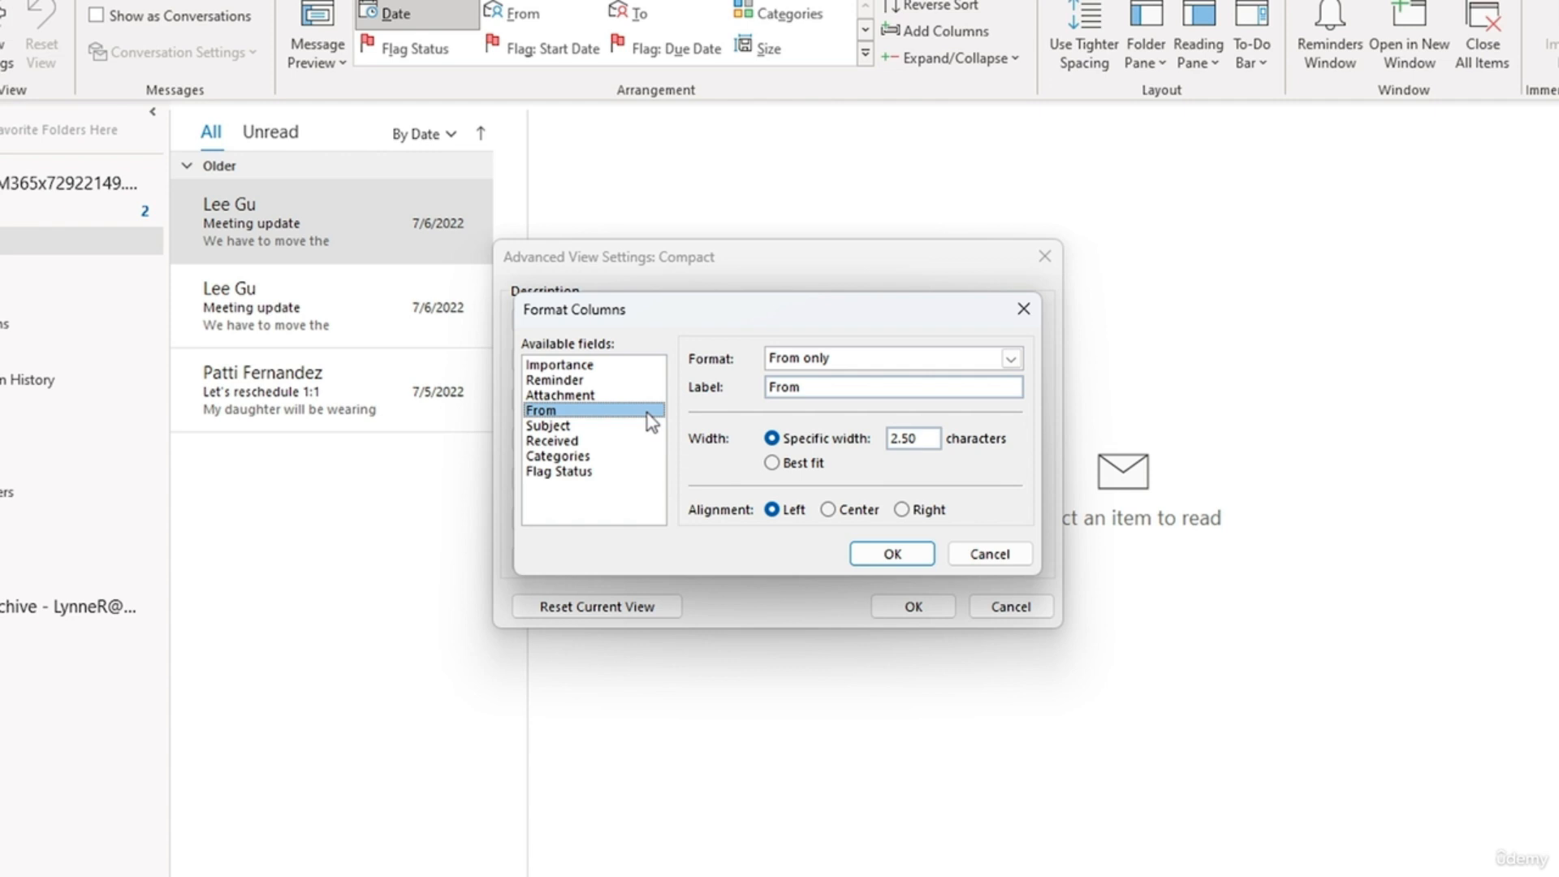
left_click(630, 439)
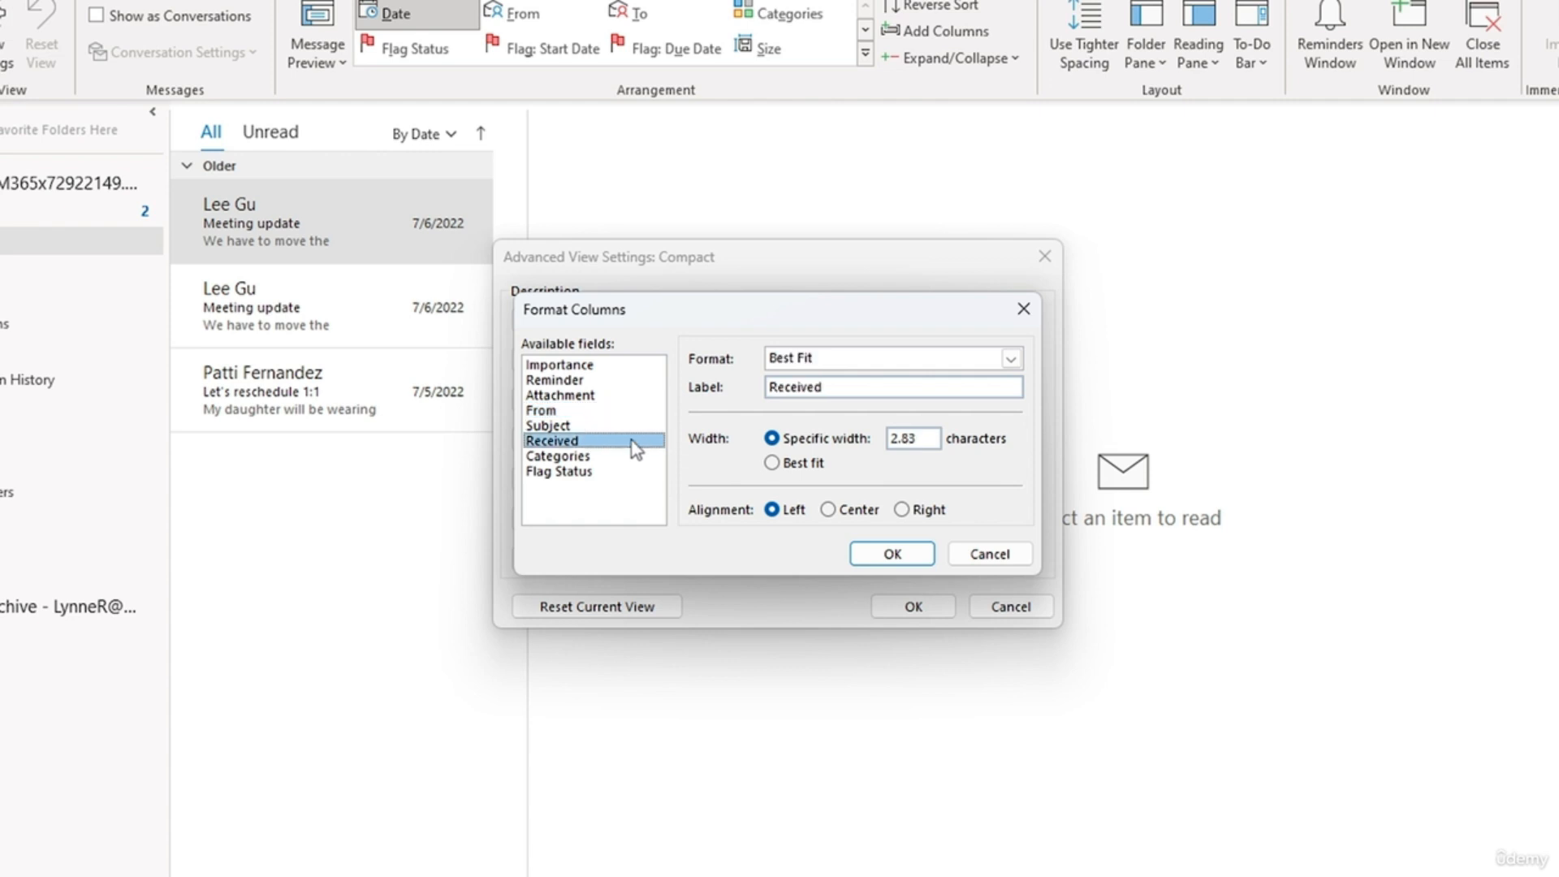
left_click(846, 363)
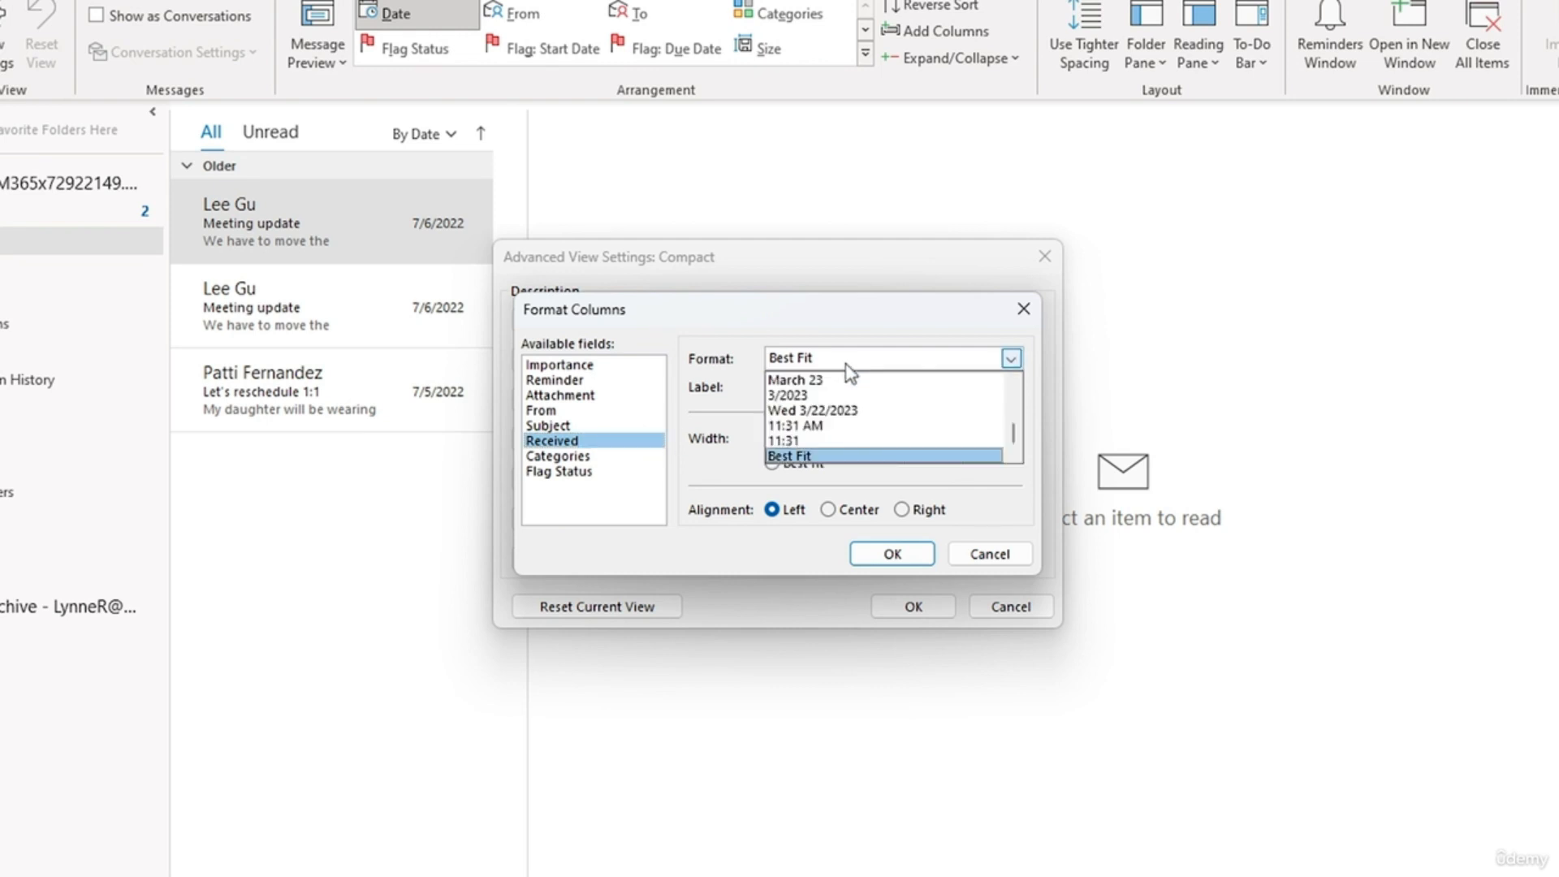
left_click(826, 412)
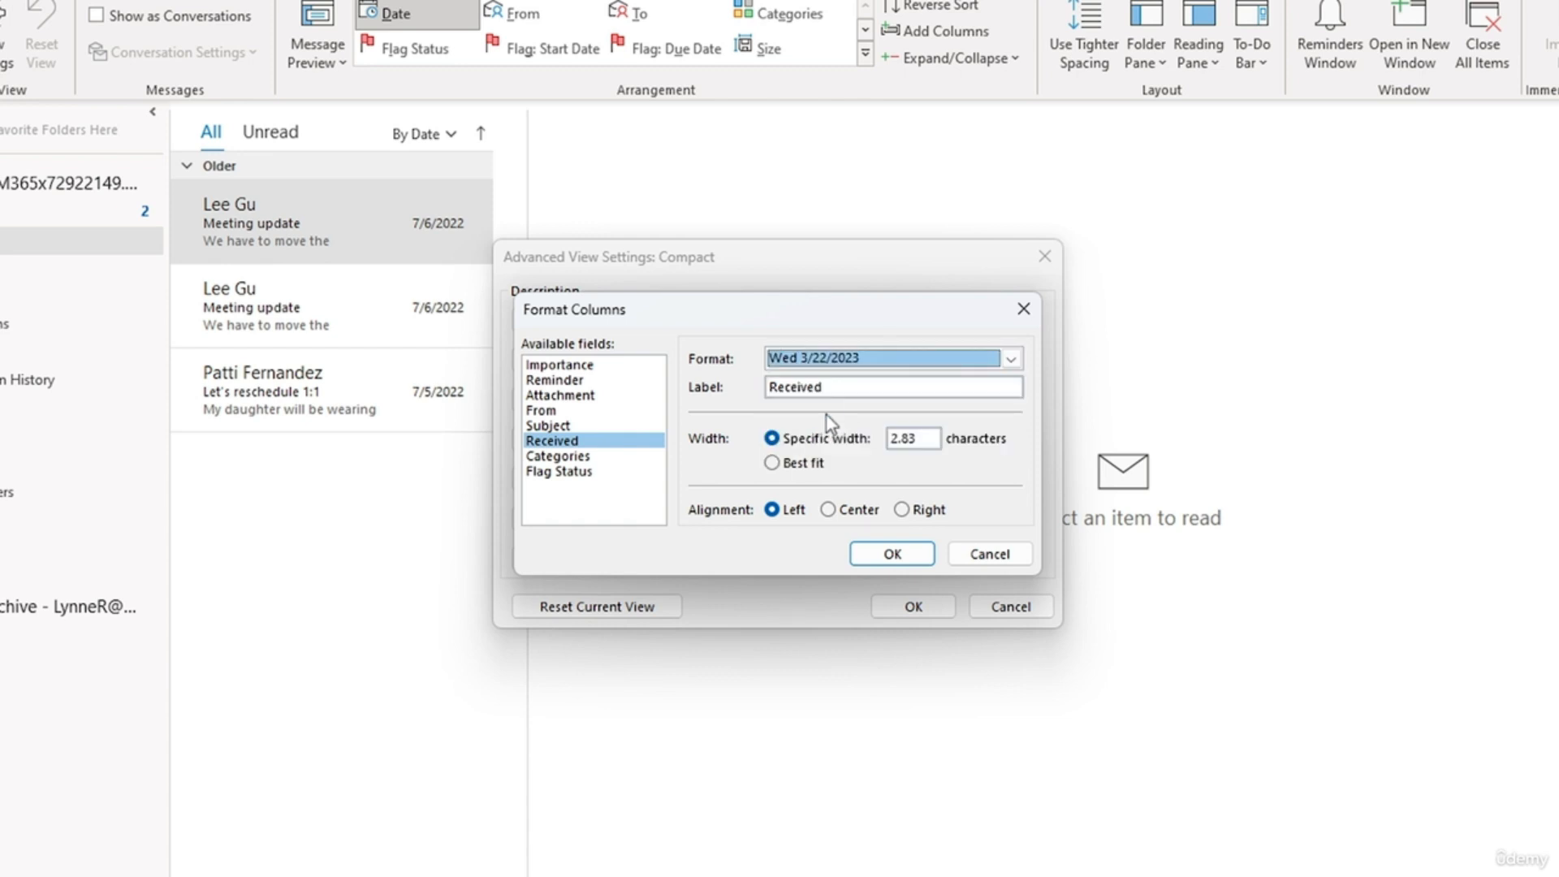
left_click(894, 553)
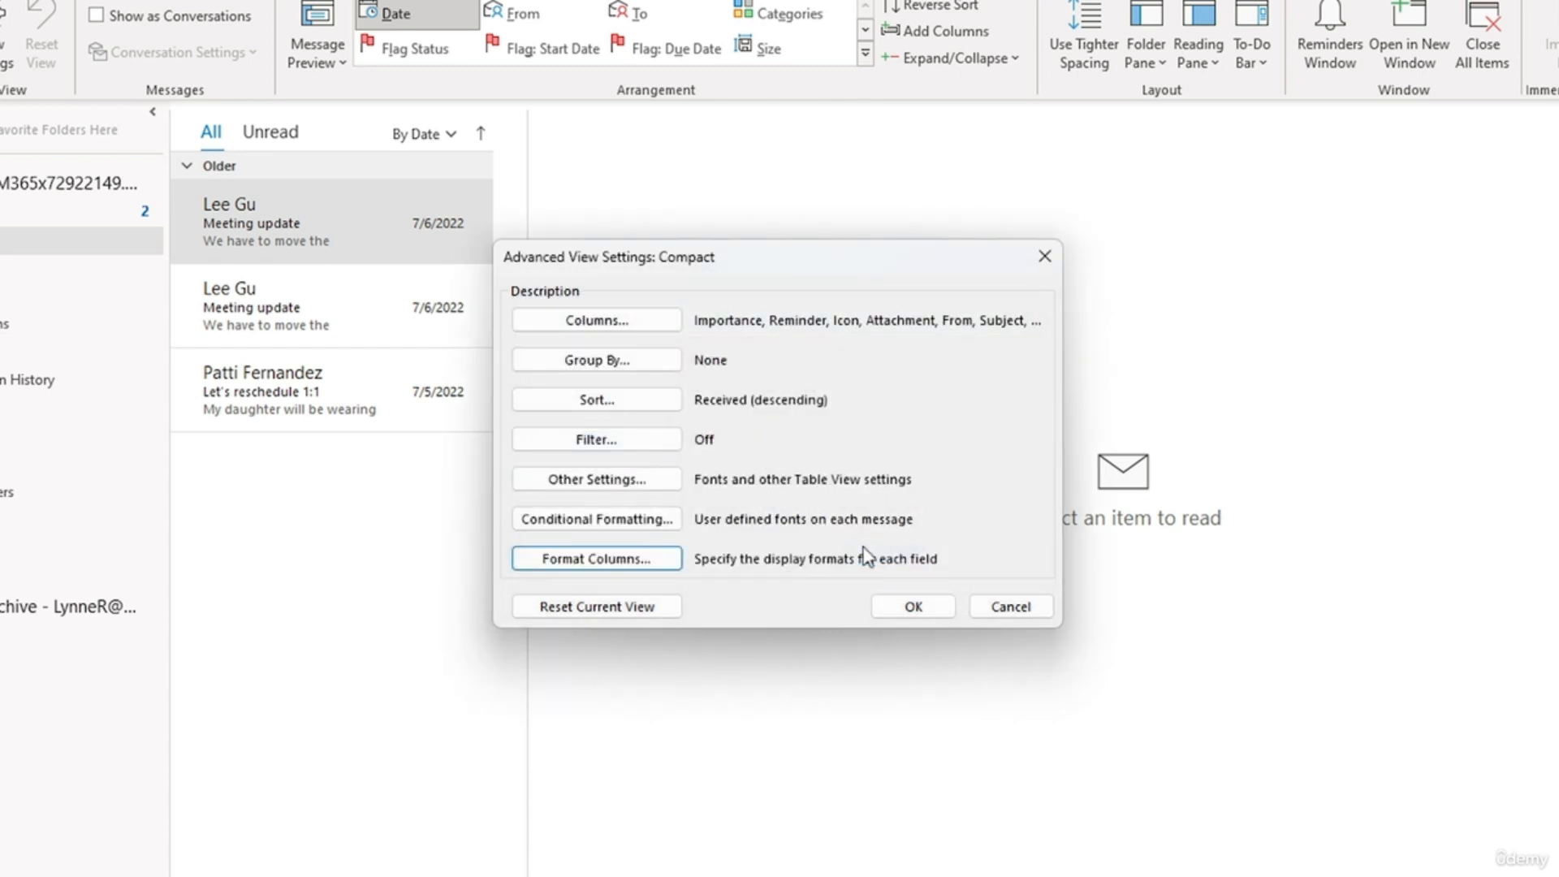
left_click(914, 607)
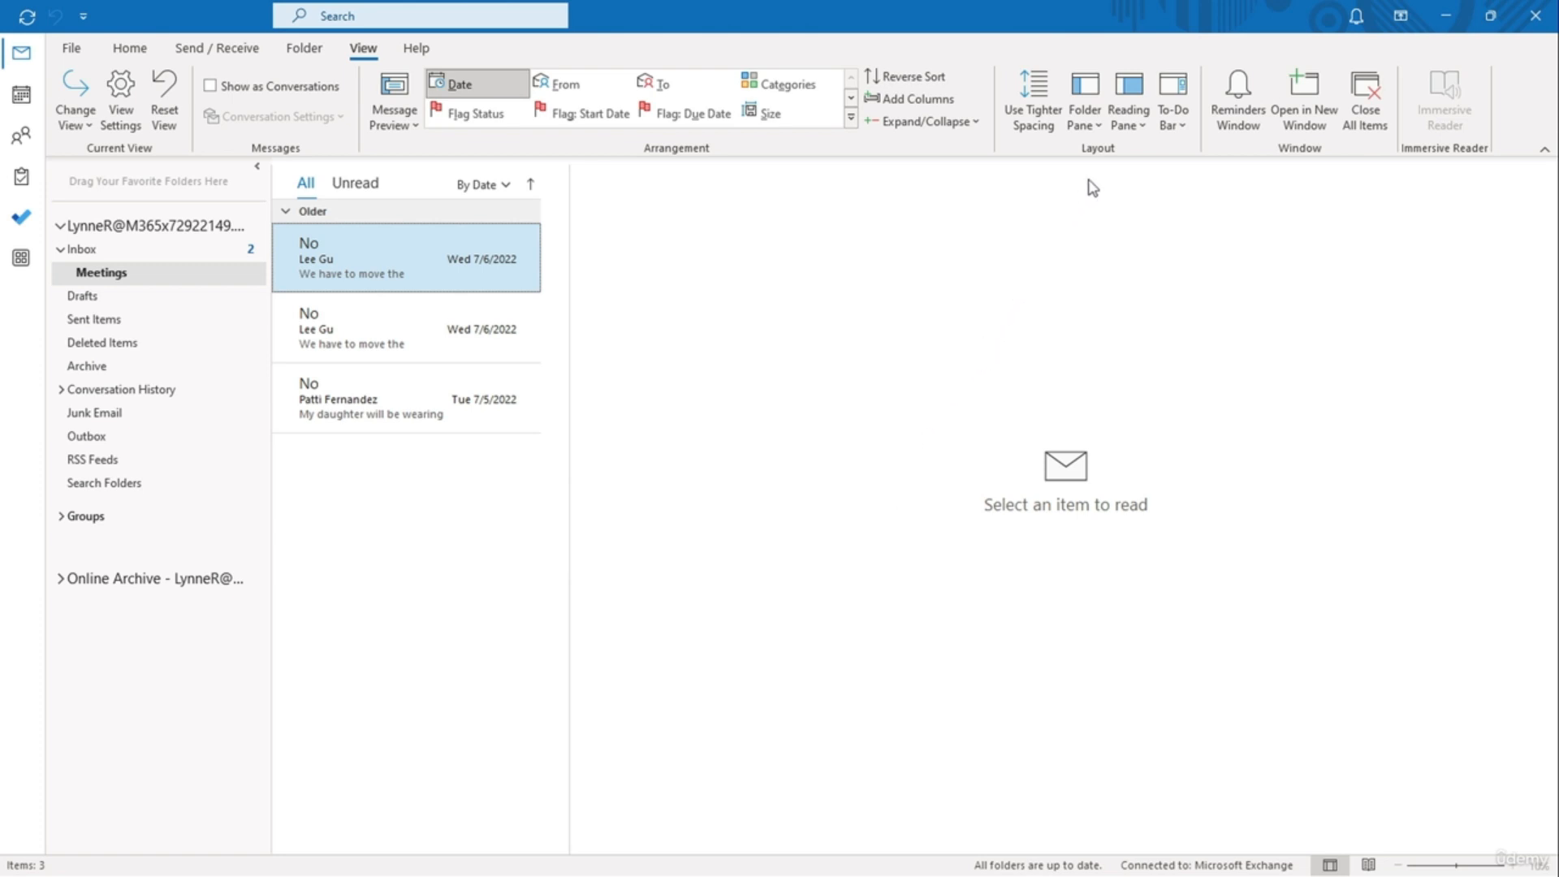
Step: Place the Reading Pane at the bottom for the Meetings folder
left_click(1129, 122)
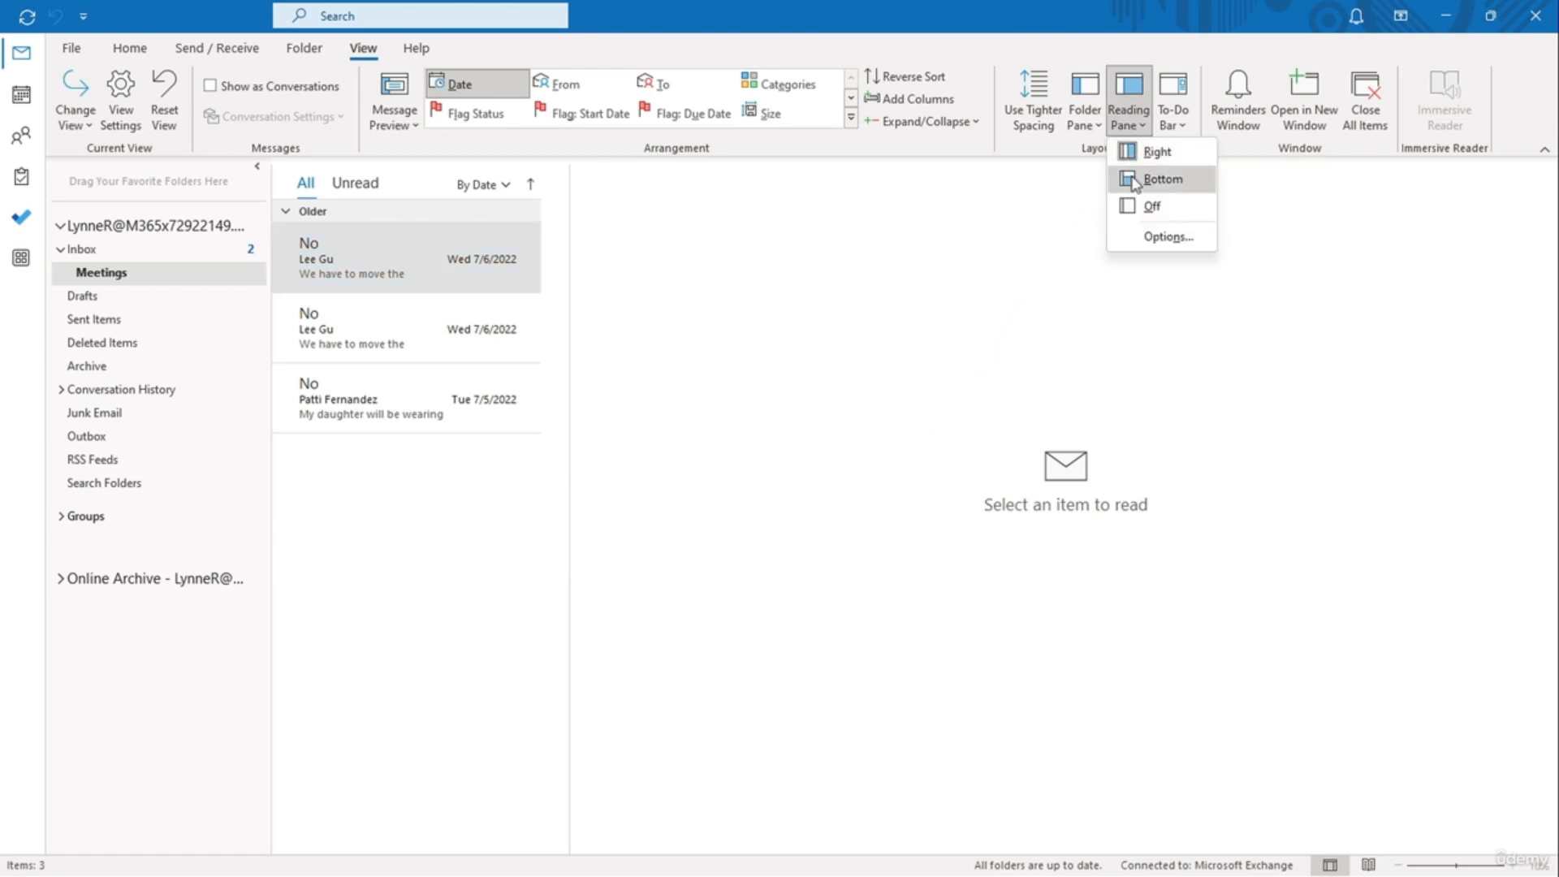
left_click(1163, 178)
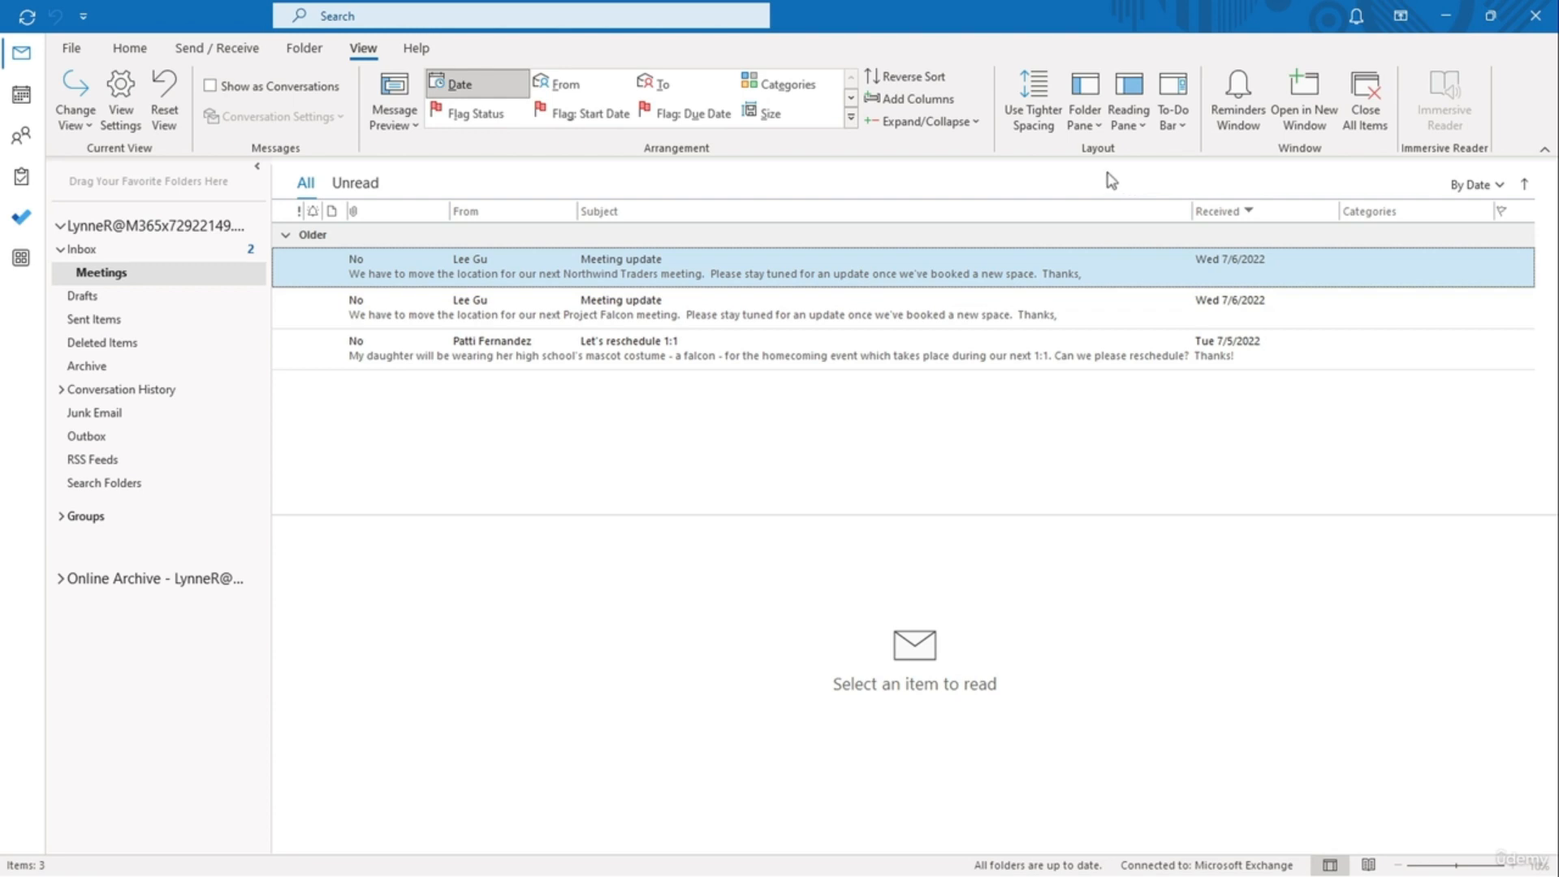
Step: Turn off the message preview for the Meetings folder only
left_click(411, 122)
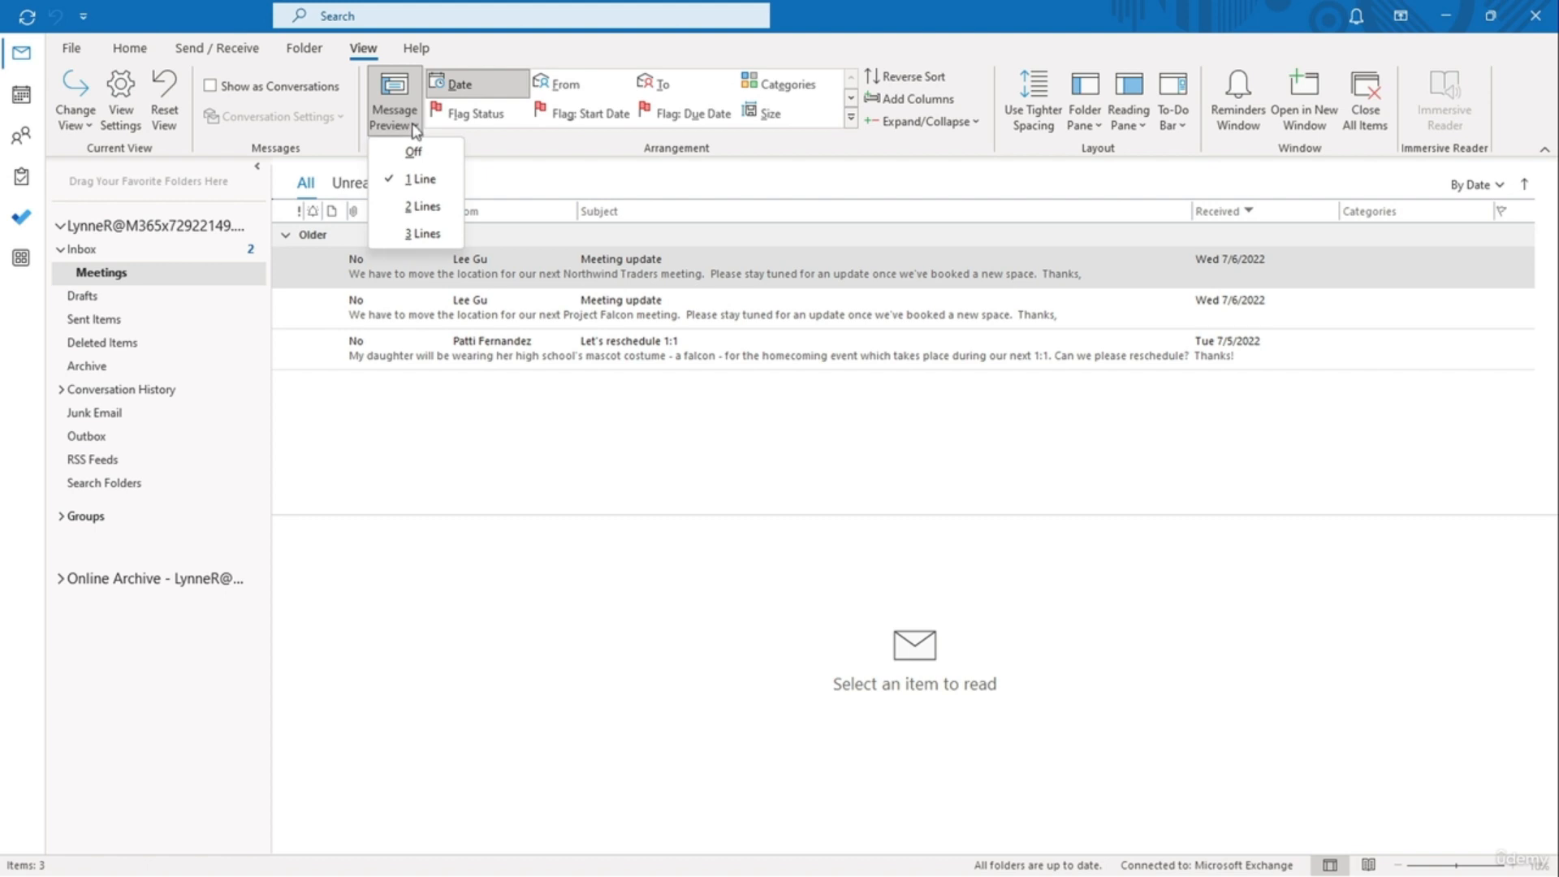
left_click(414, 150)
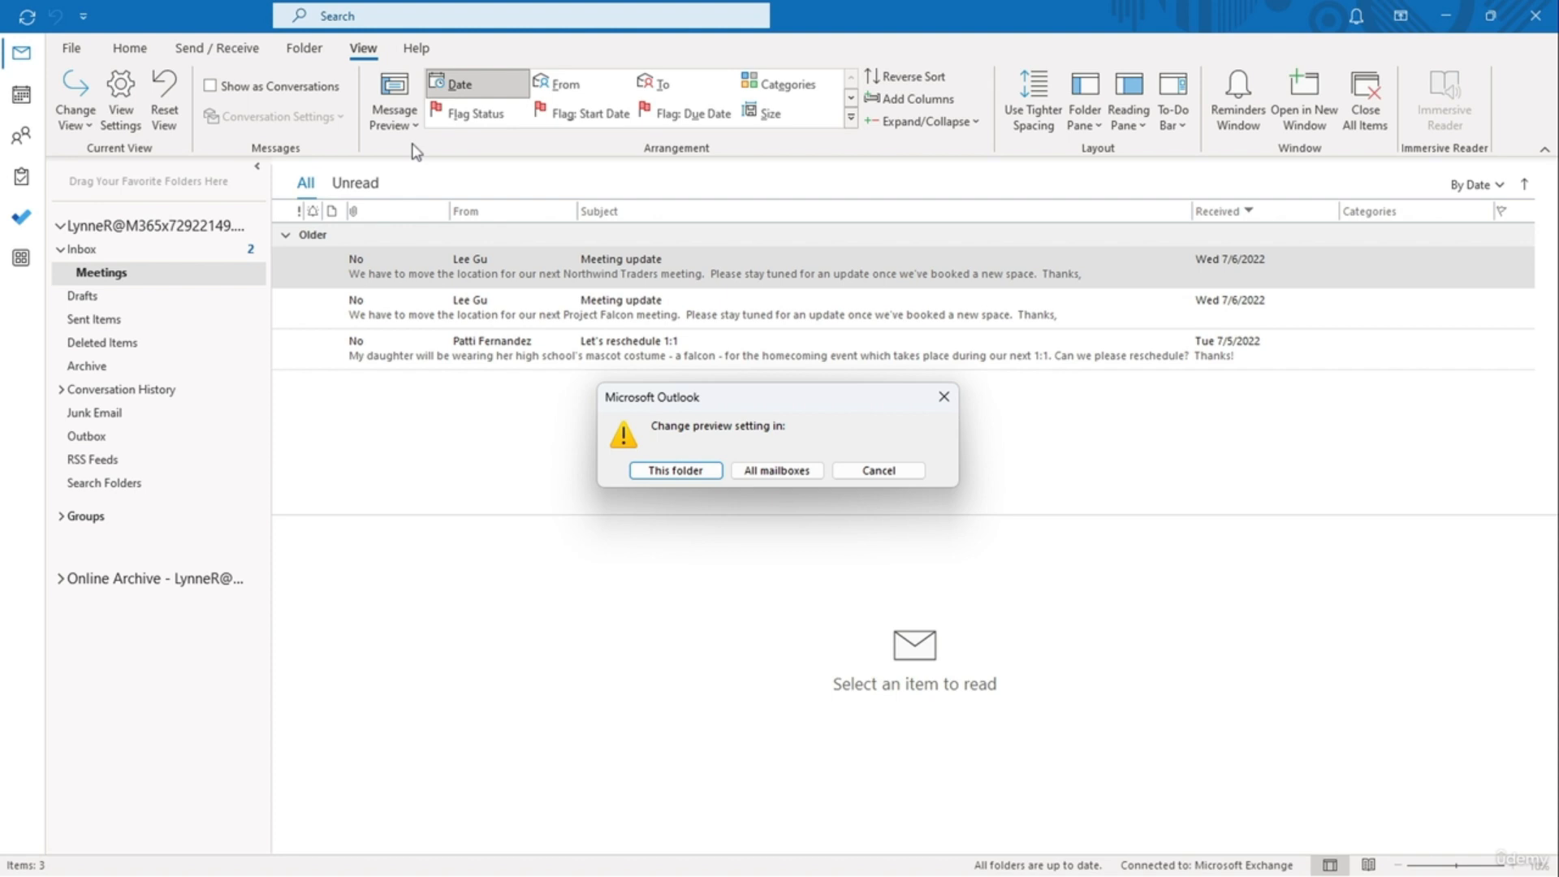
left_click(643, 471)
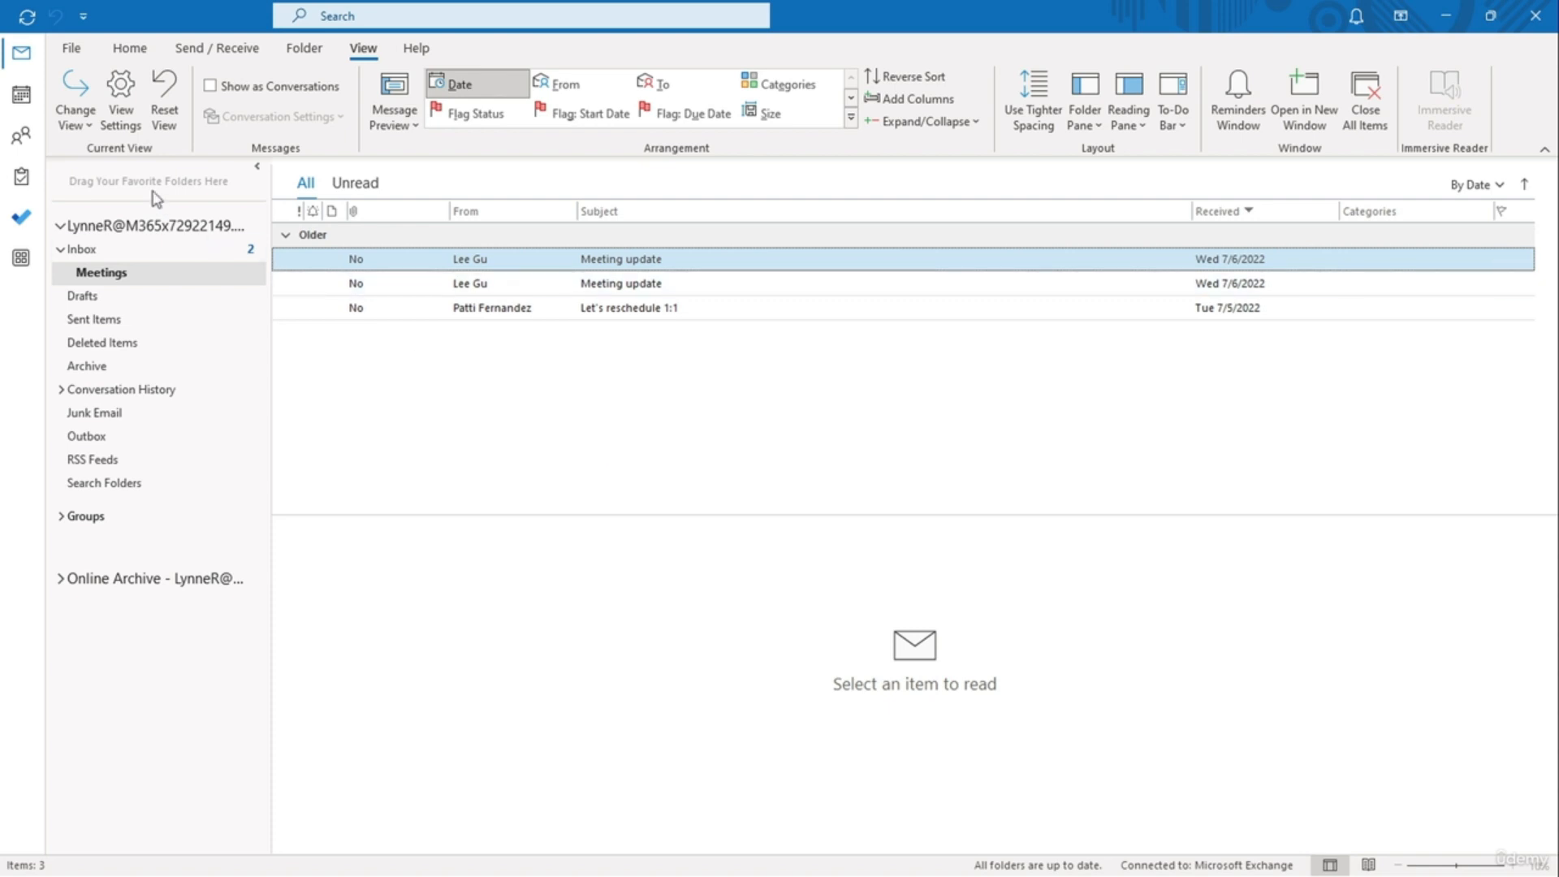
Step: Save the current view as a new view named Meeting View, usable on all Mail and Post folders
left_click(73, 130)
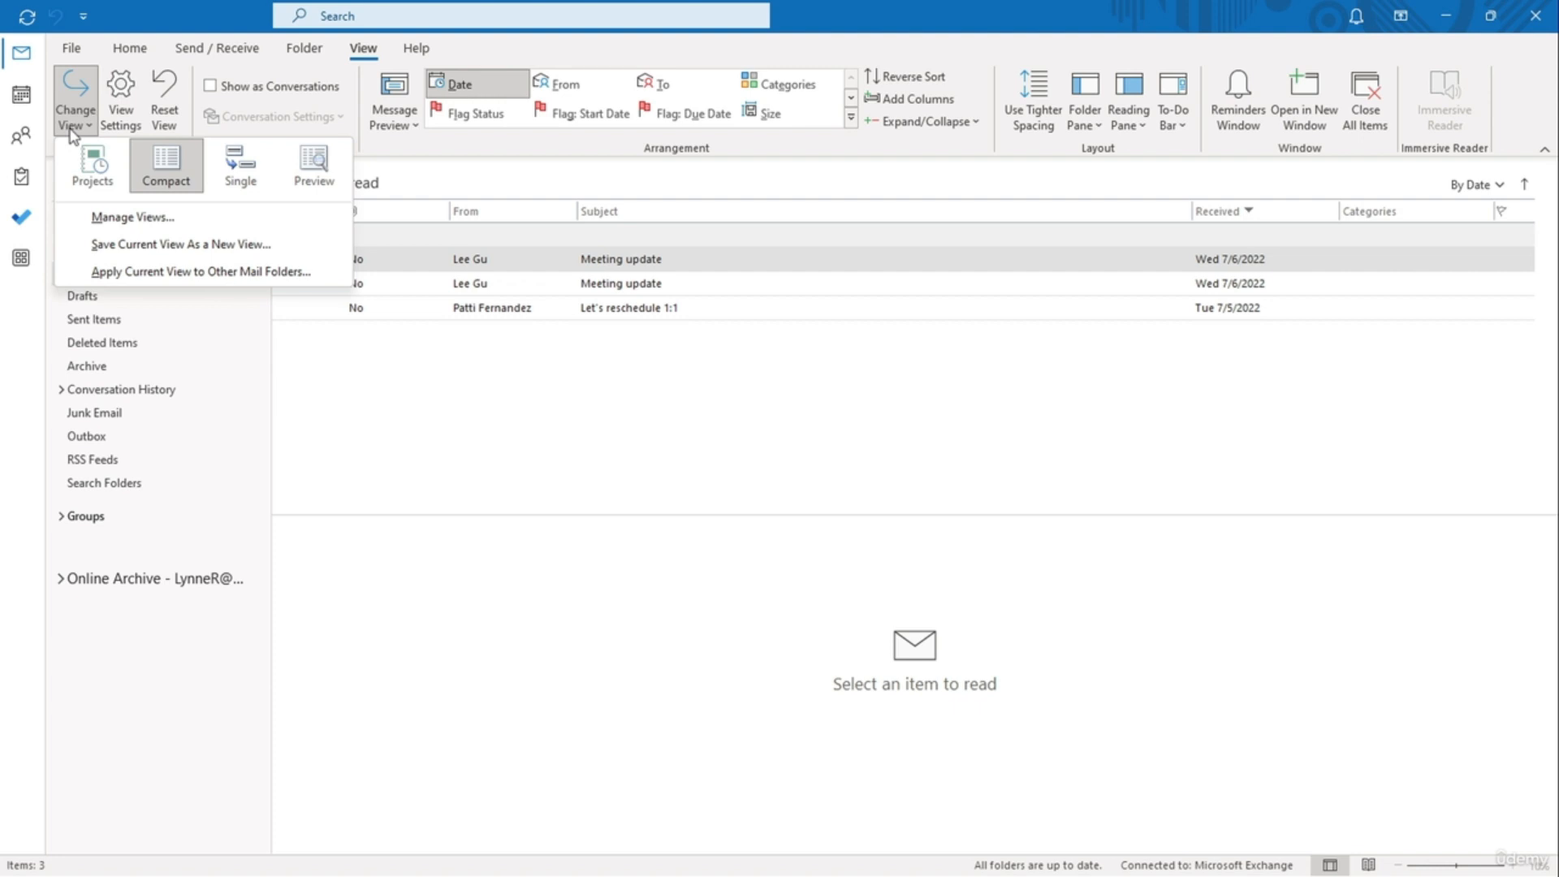
left_click(140, 242)
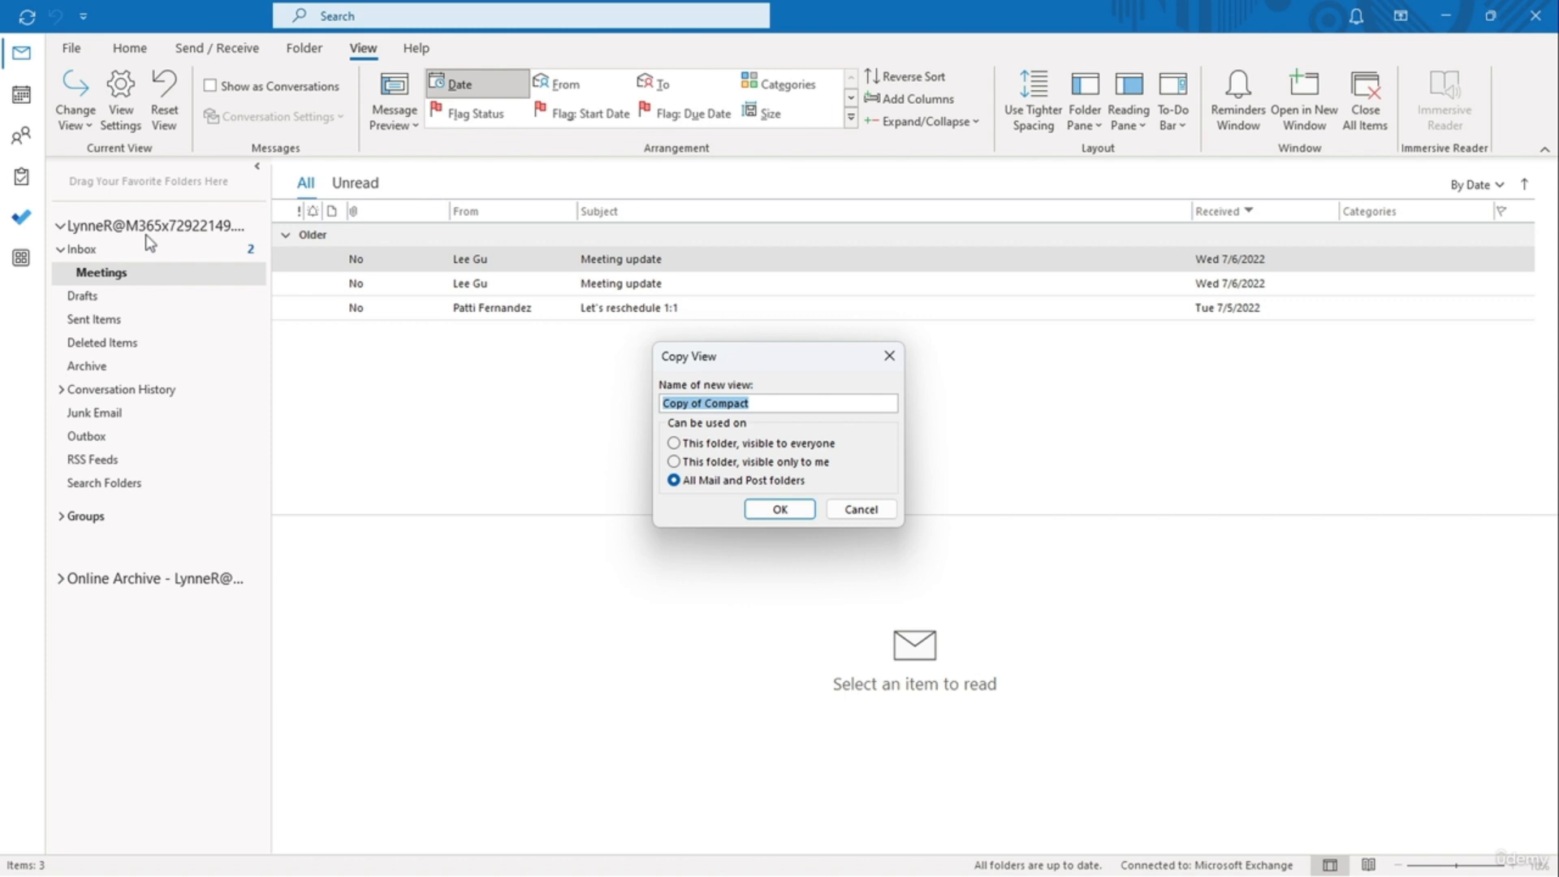
type("Meeting View")
left_click(780, 508)
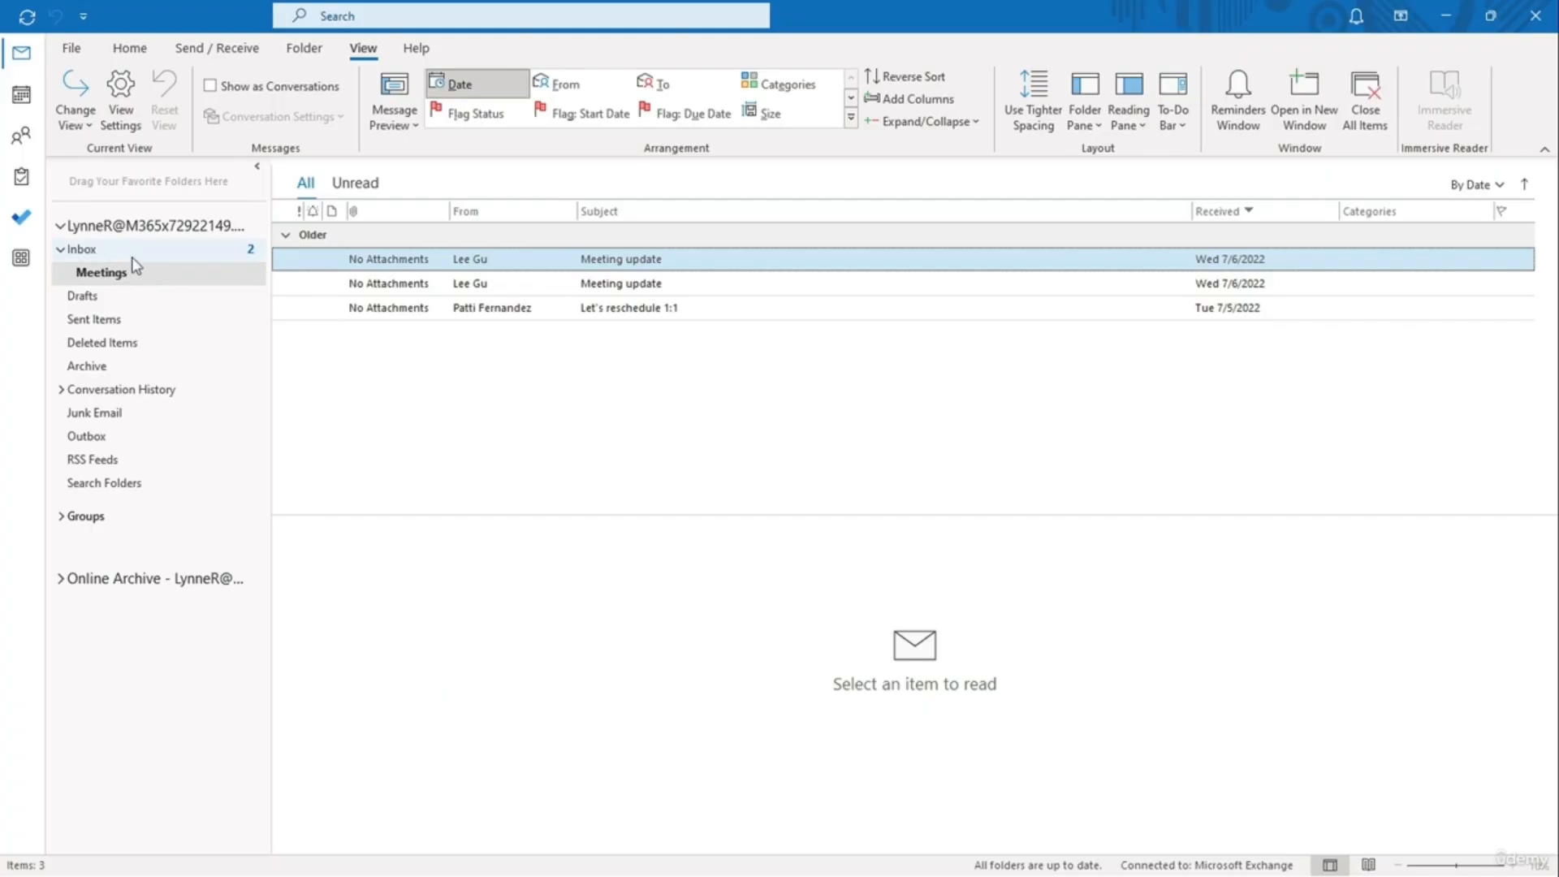
left_click(73, 124)
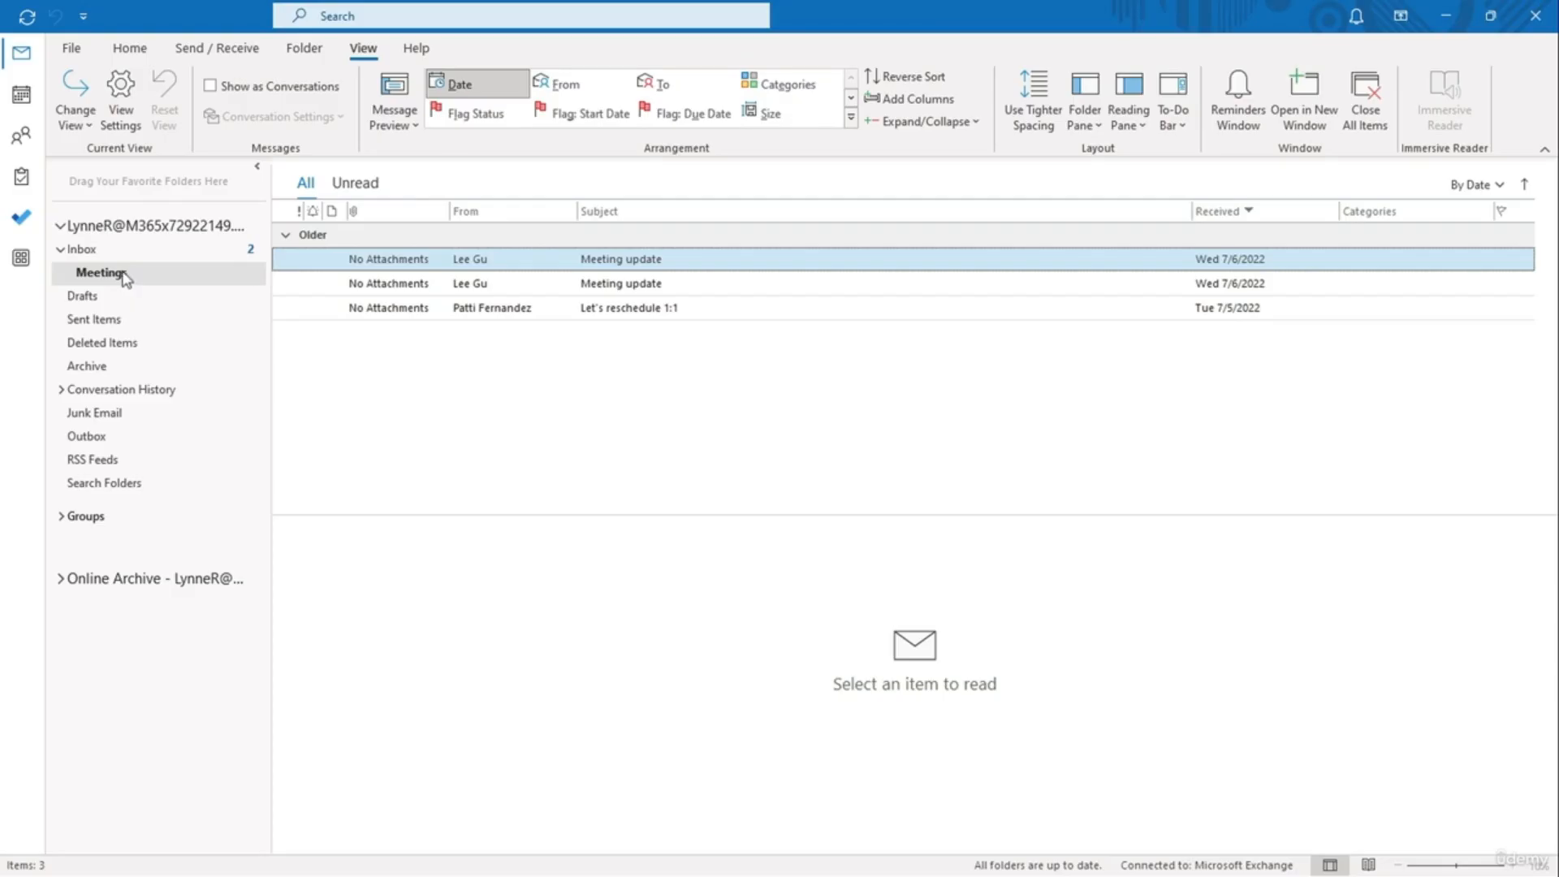
Step: Create a new table view named Brief in Contacts, usable on all Contact folders
left_click(22, 138)
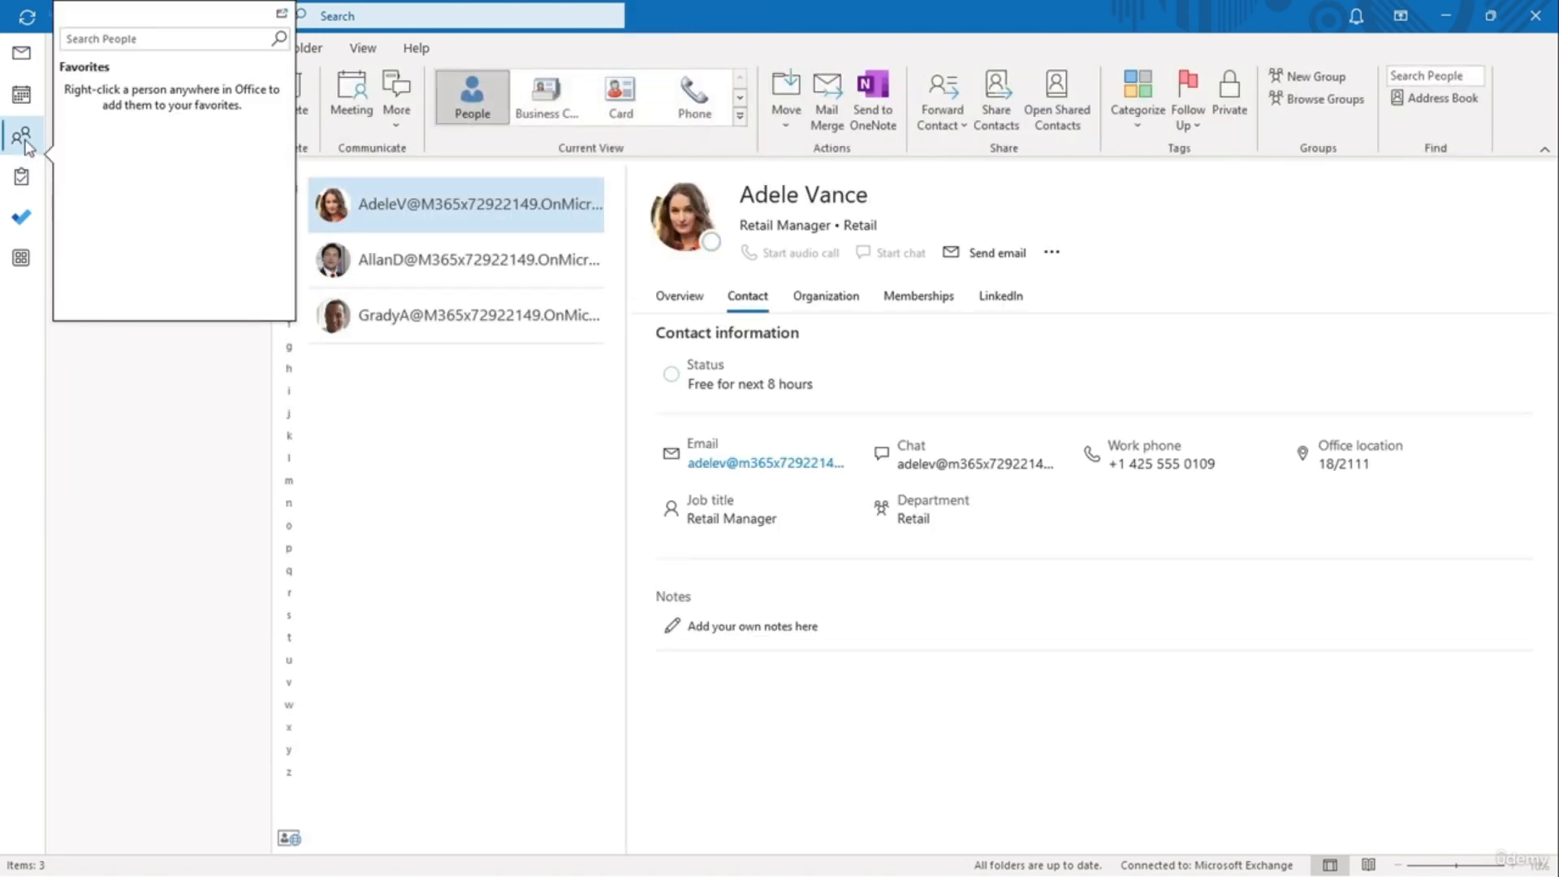
left_click(358, 54)
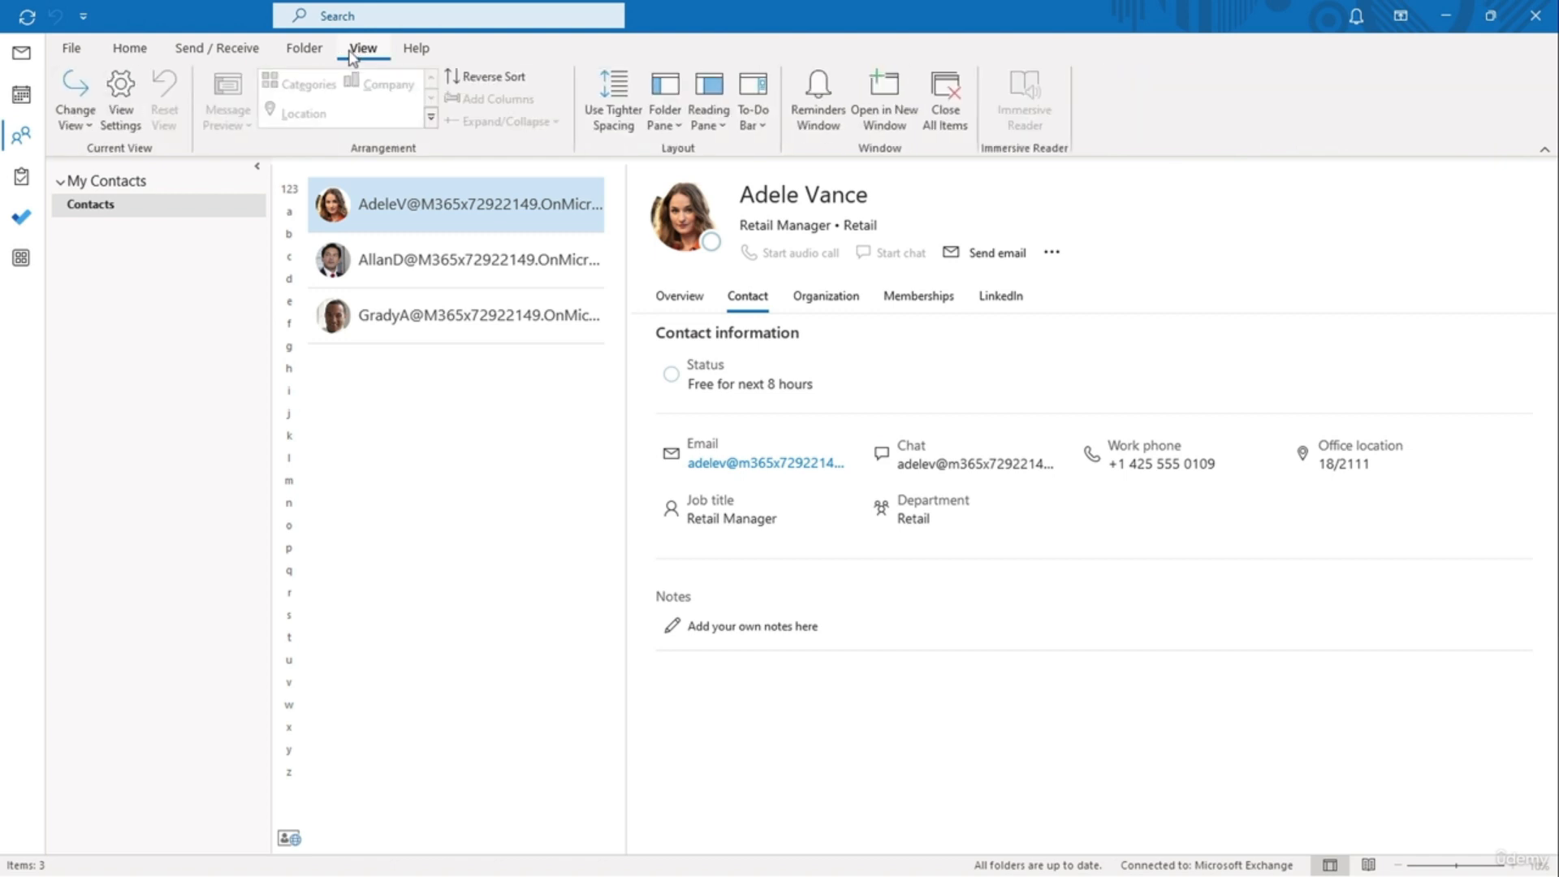
left_click(73, 120)
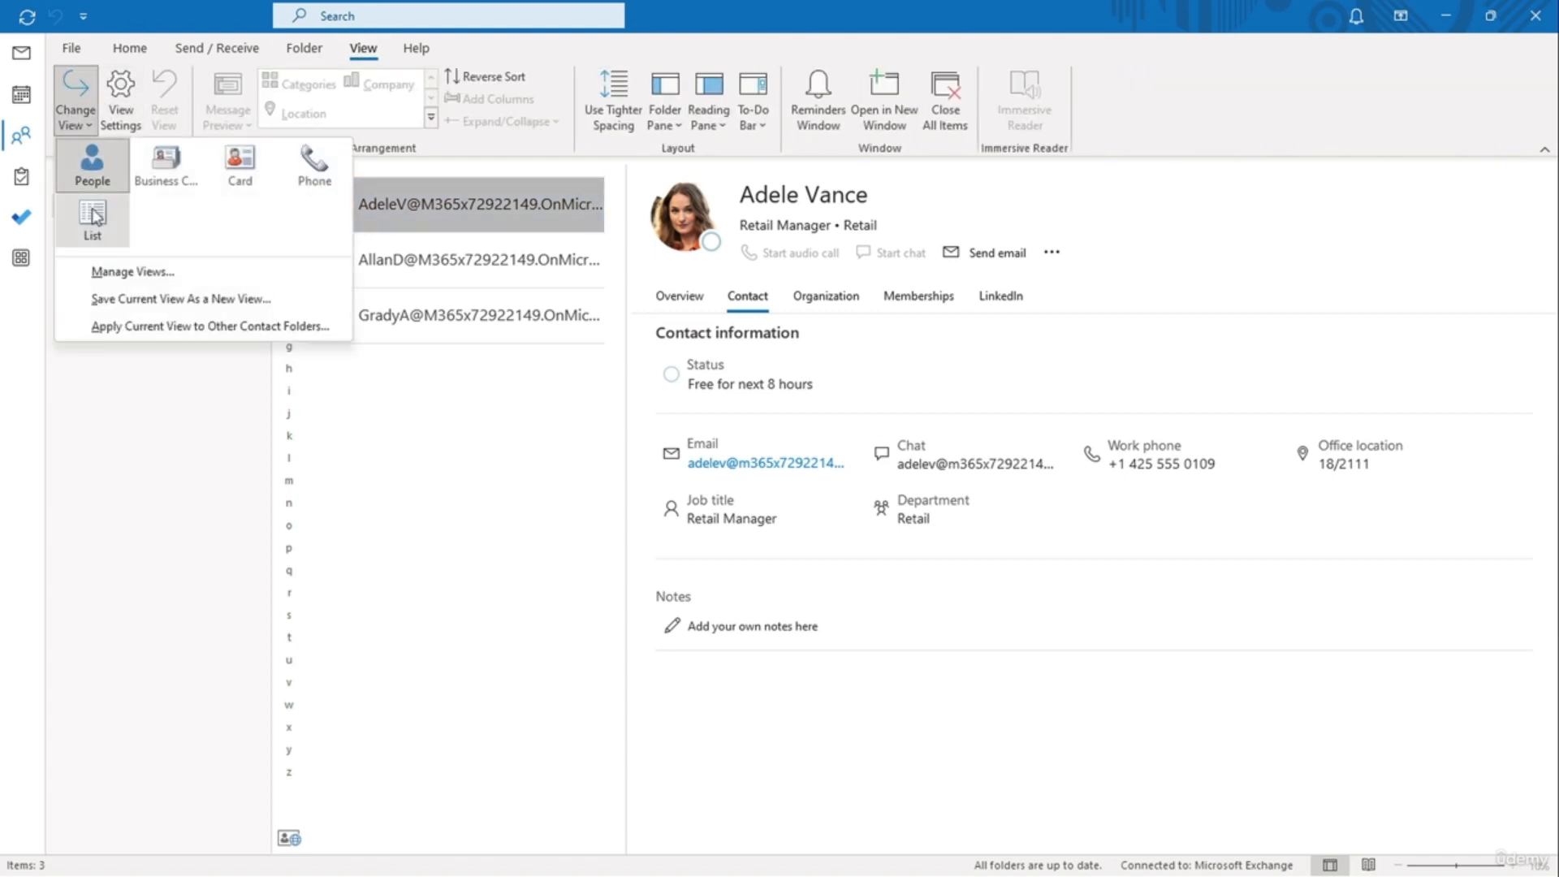
left_click(104, 271)
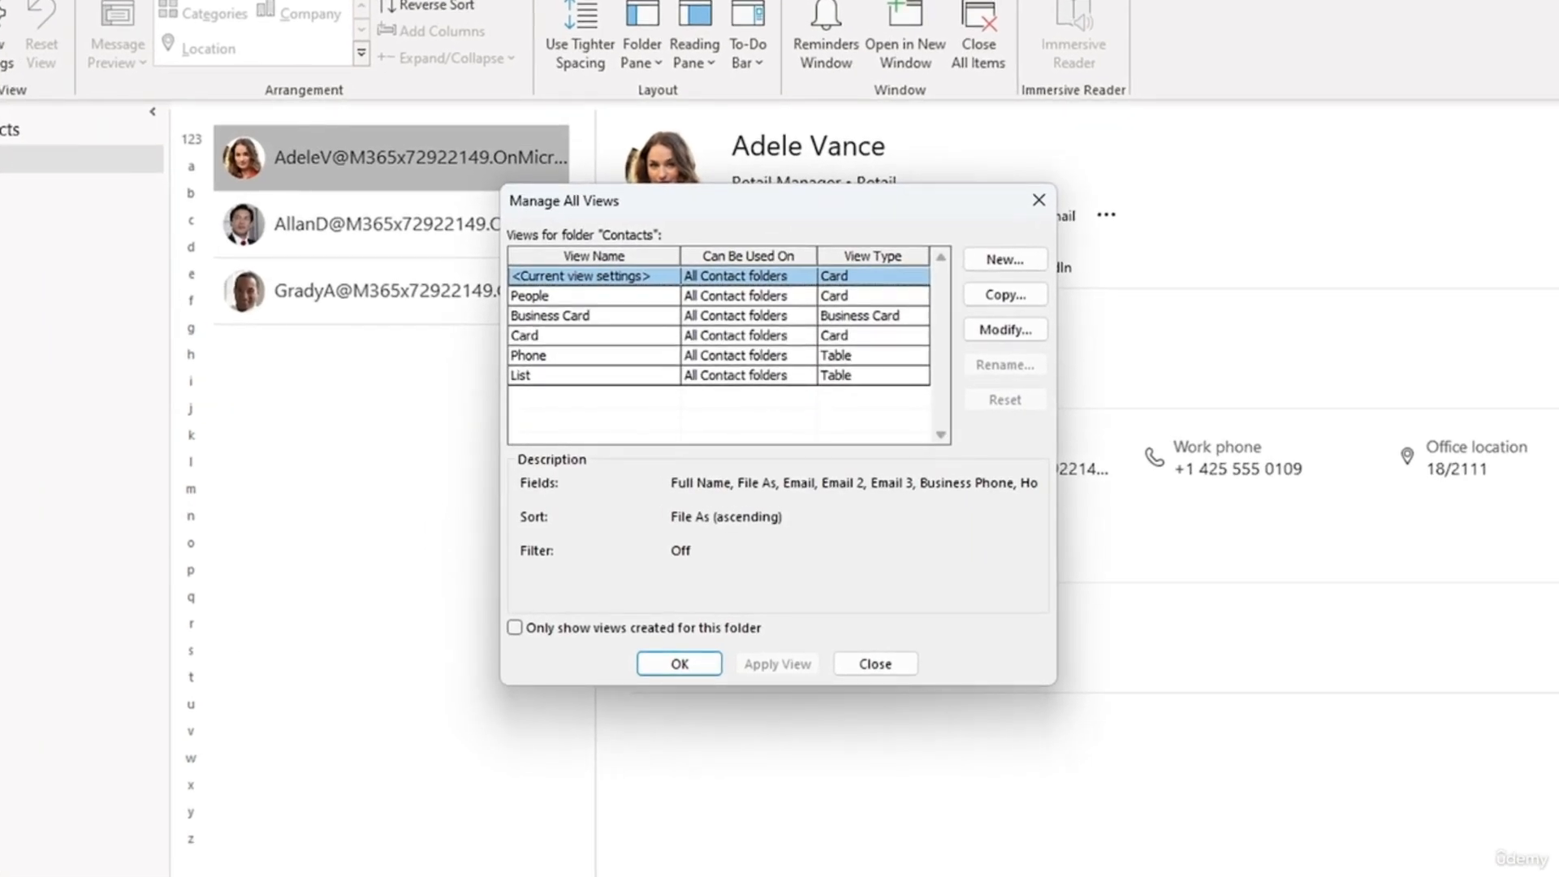
left_click(983, 263)
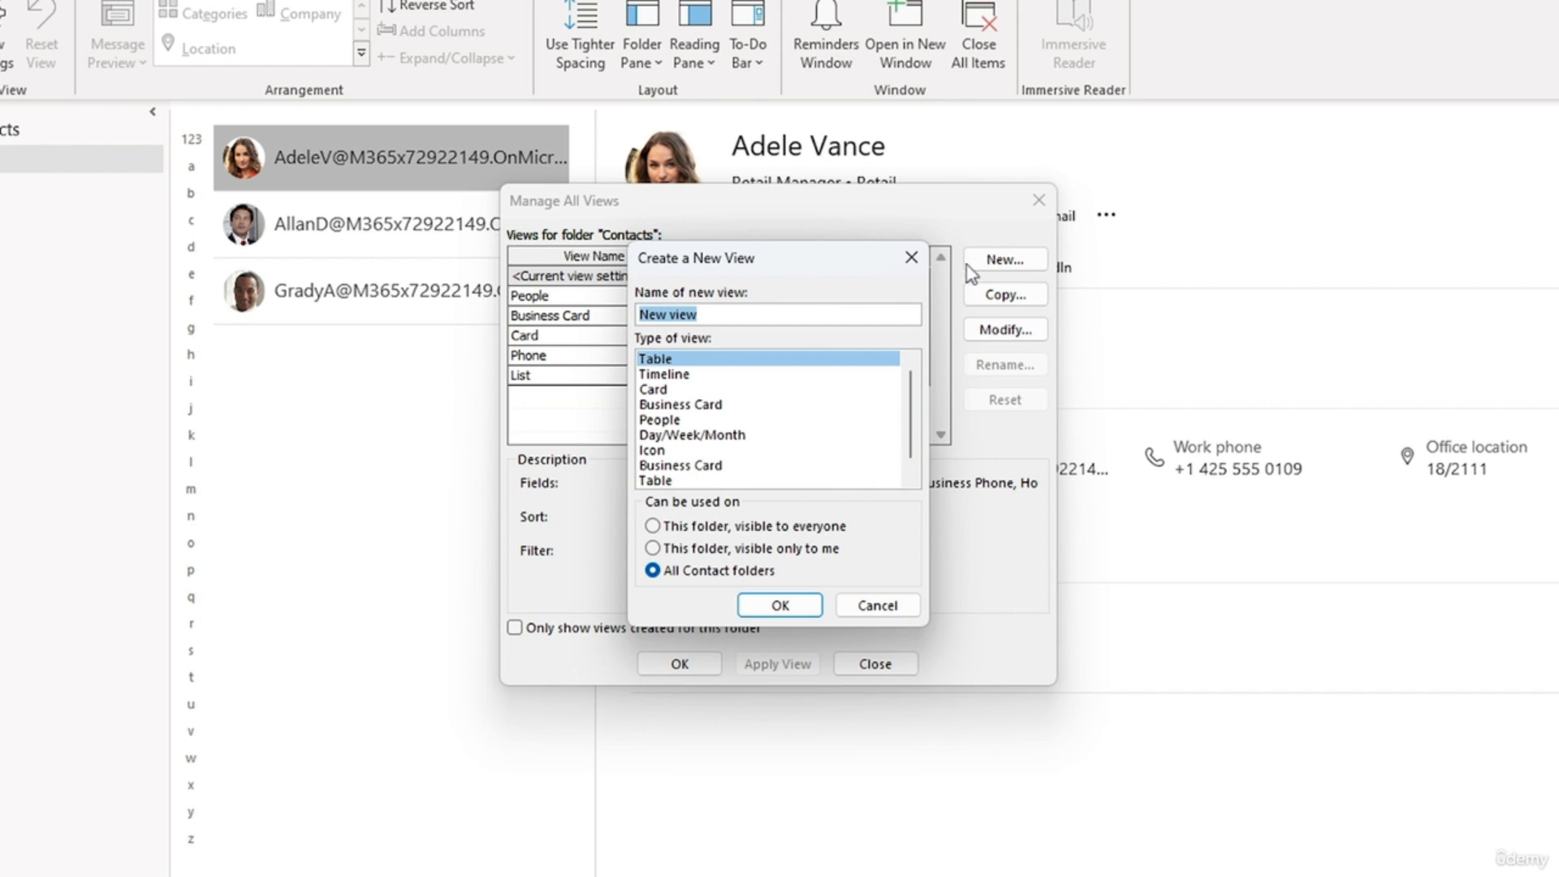
type("Brief")
left_click(764, 607)
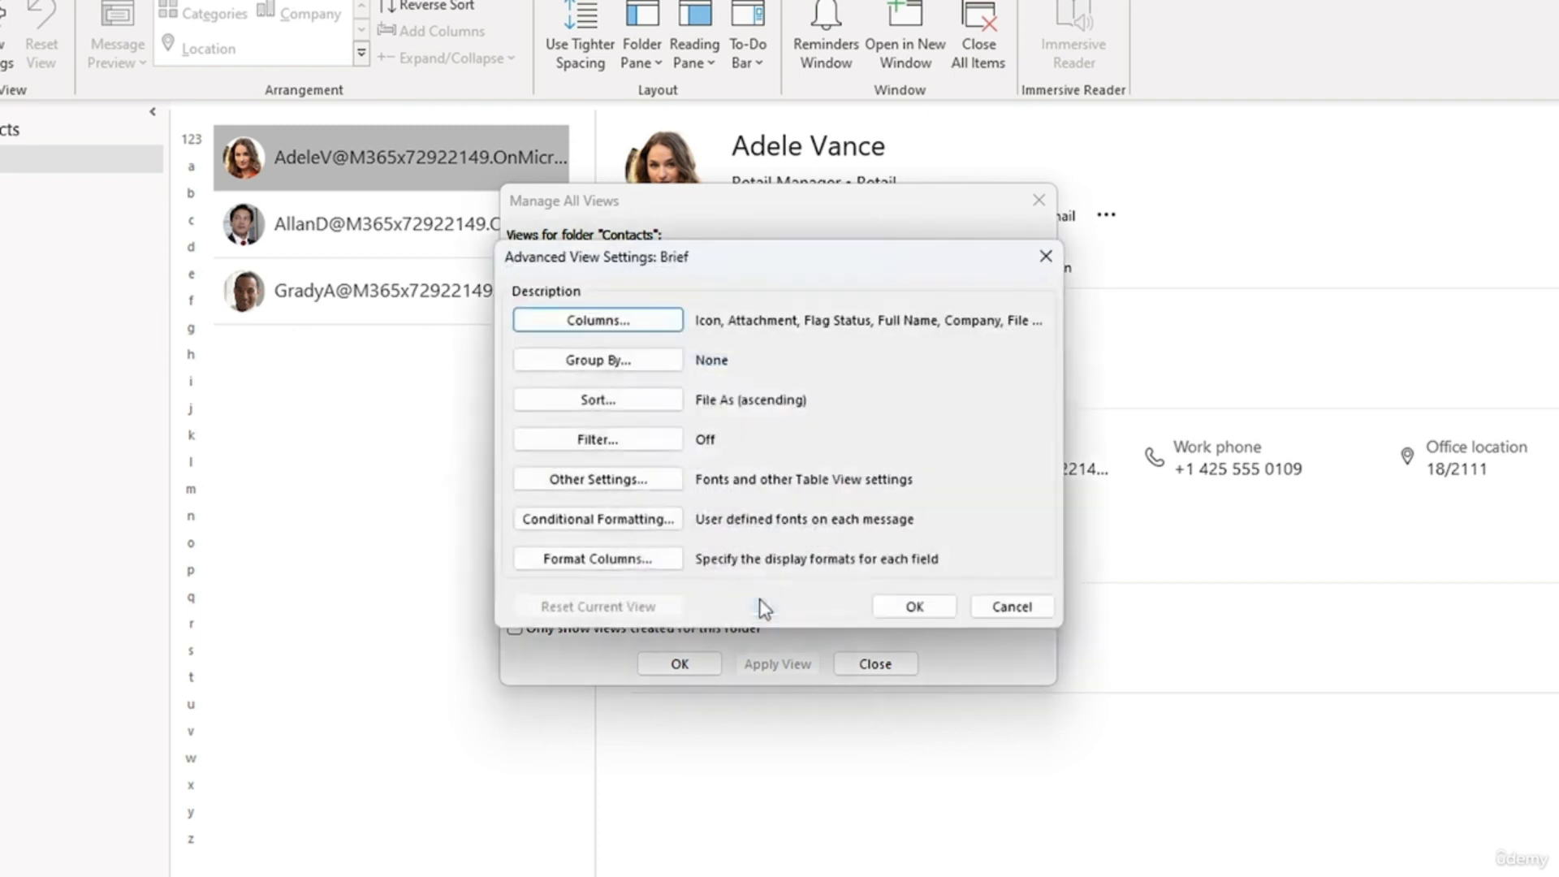
Step: Reduce the Brief view's columns to Full Name, Company, Business Phone, Mobile Phone and Email
left_click(665, 328)
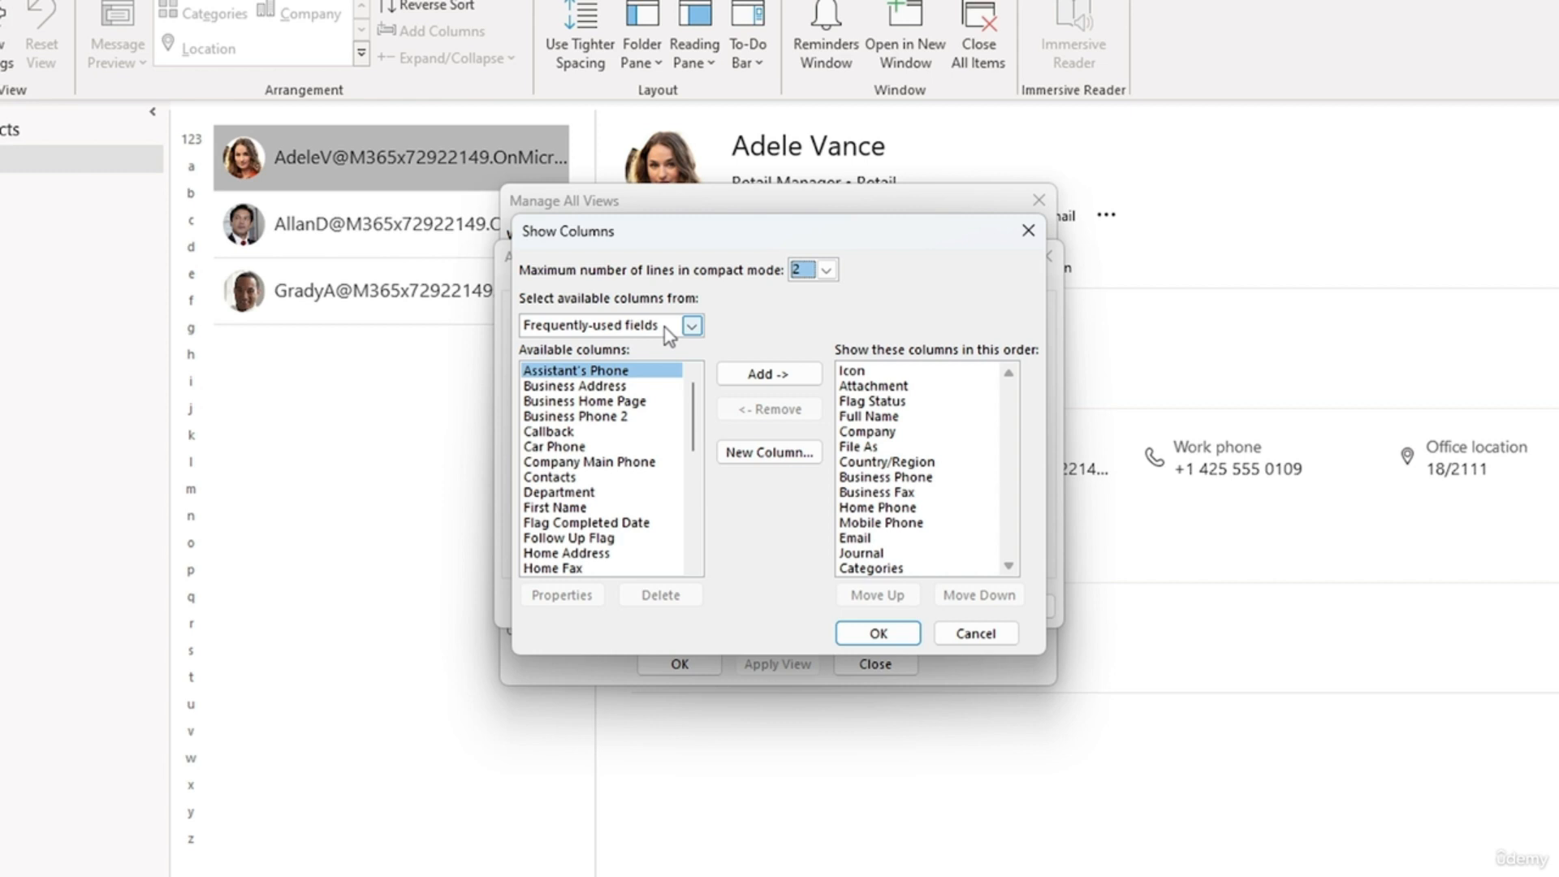
left_click(849, 373)
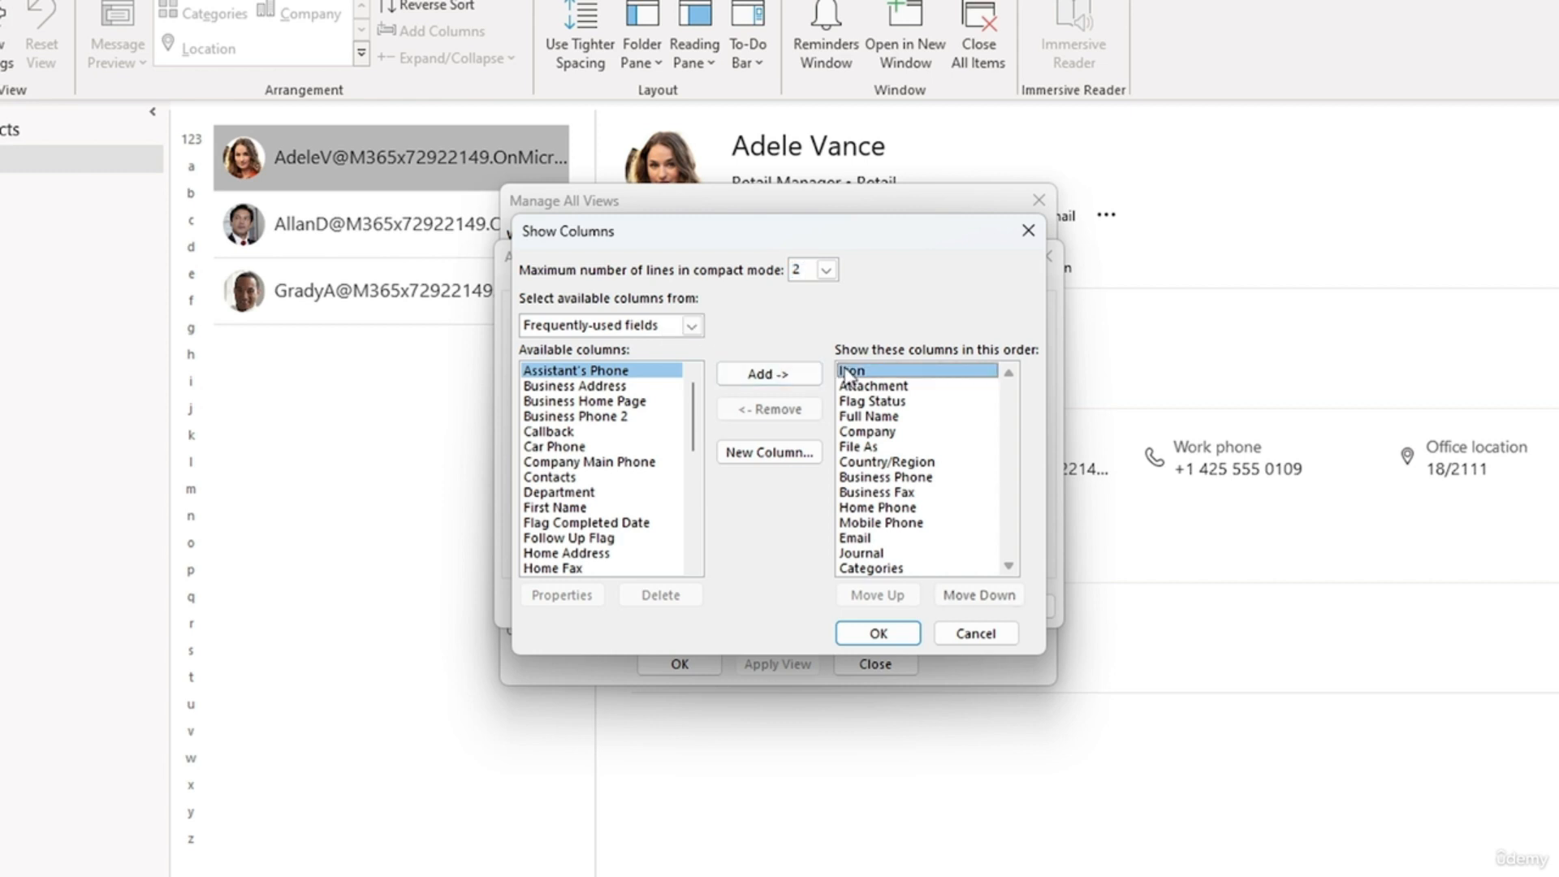
left_click(851, 402, "shift")
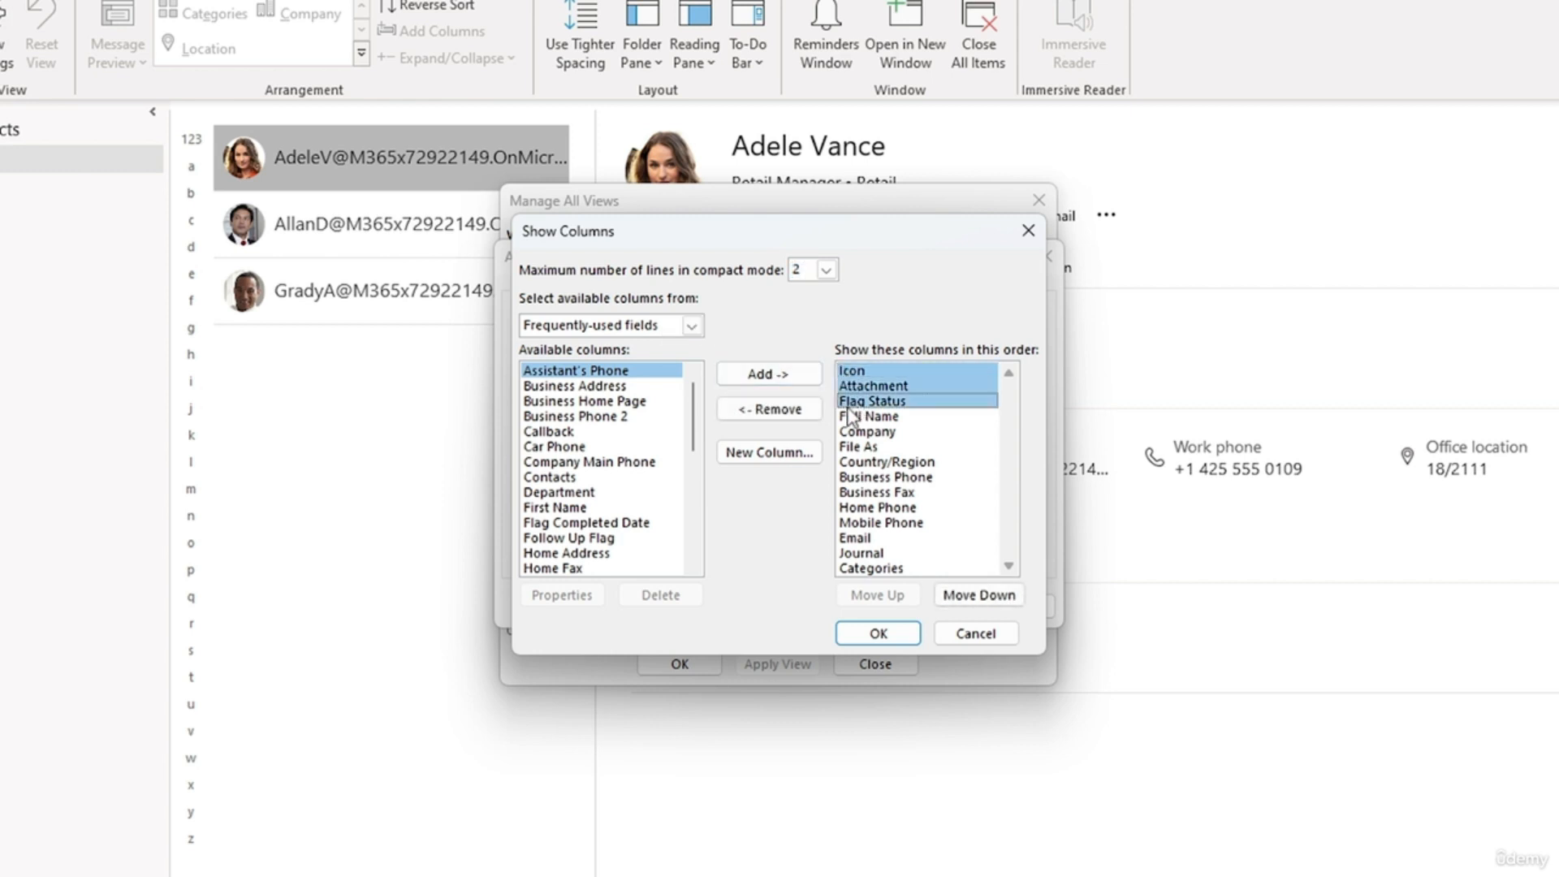
left_click(793, 413)
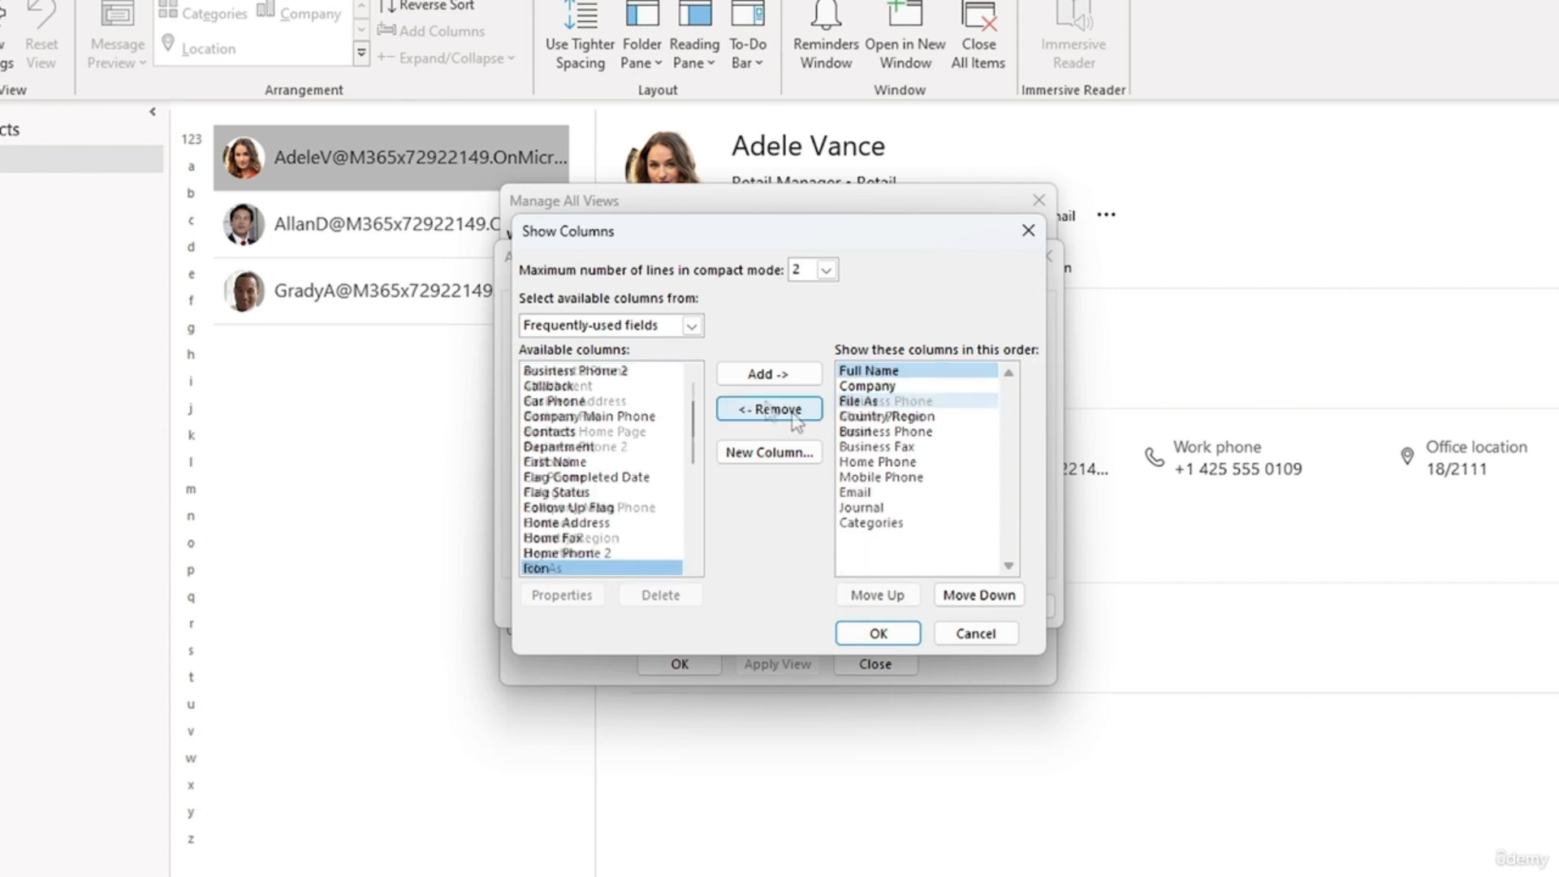
left_click(770, 410)
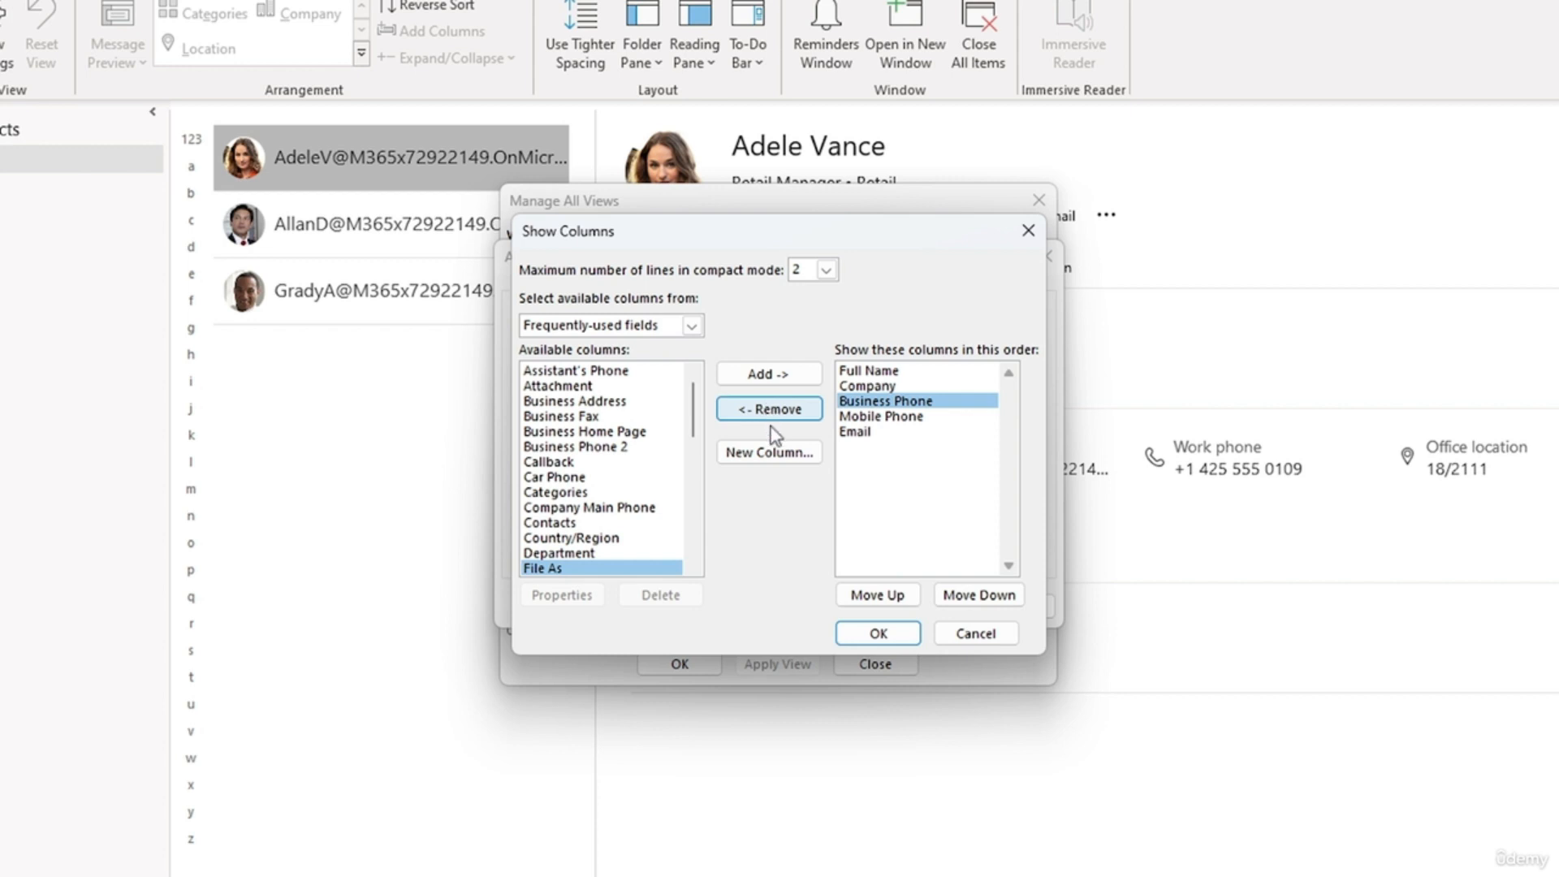
left_click(844, 636)
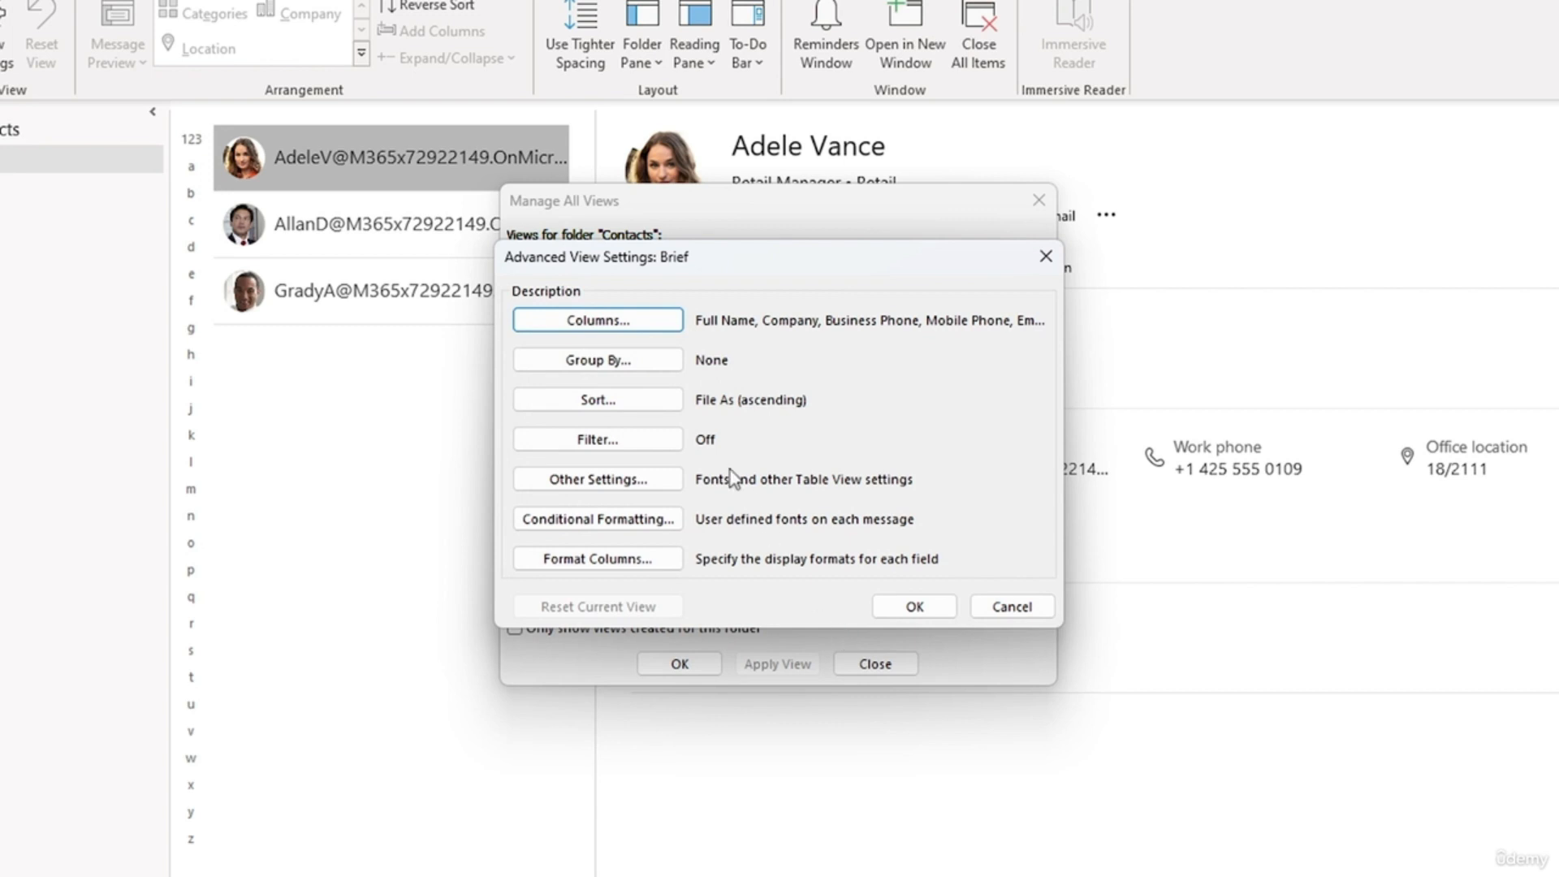
Step: Group the Brief view by Company in ascending order and apply the view to the Contacts folder
left_click(667, 365)
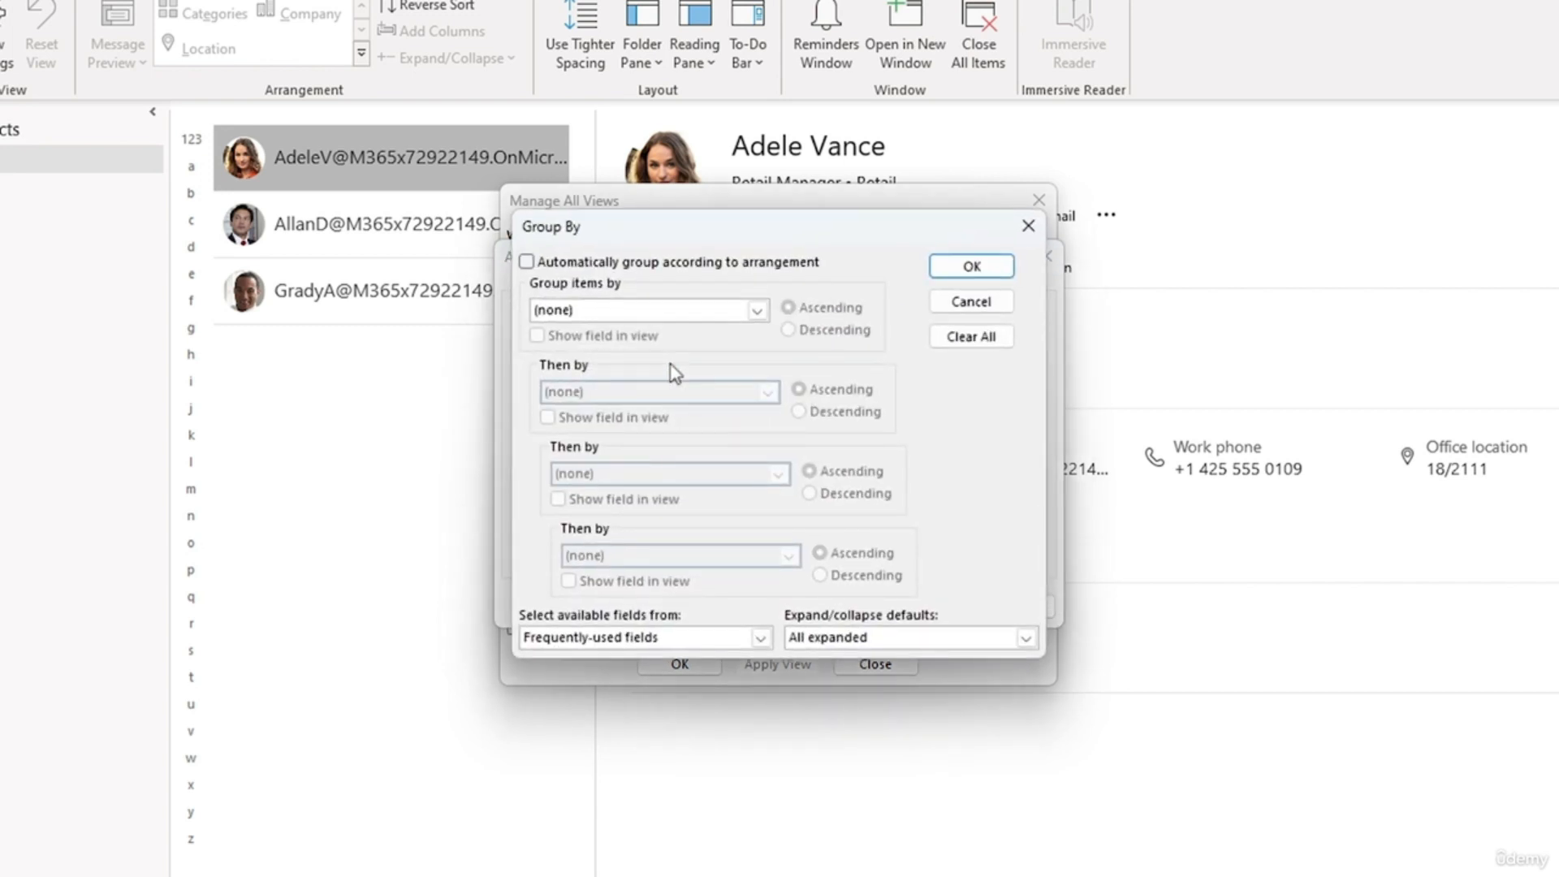
left_click(757, 310)
scroll(671, 390, "down", 2)
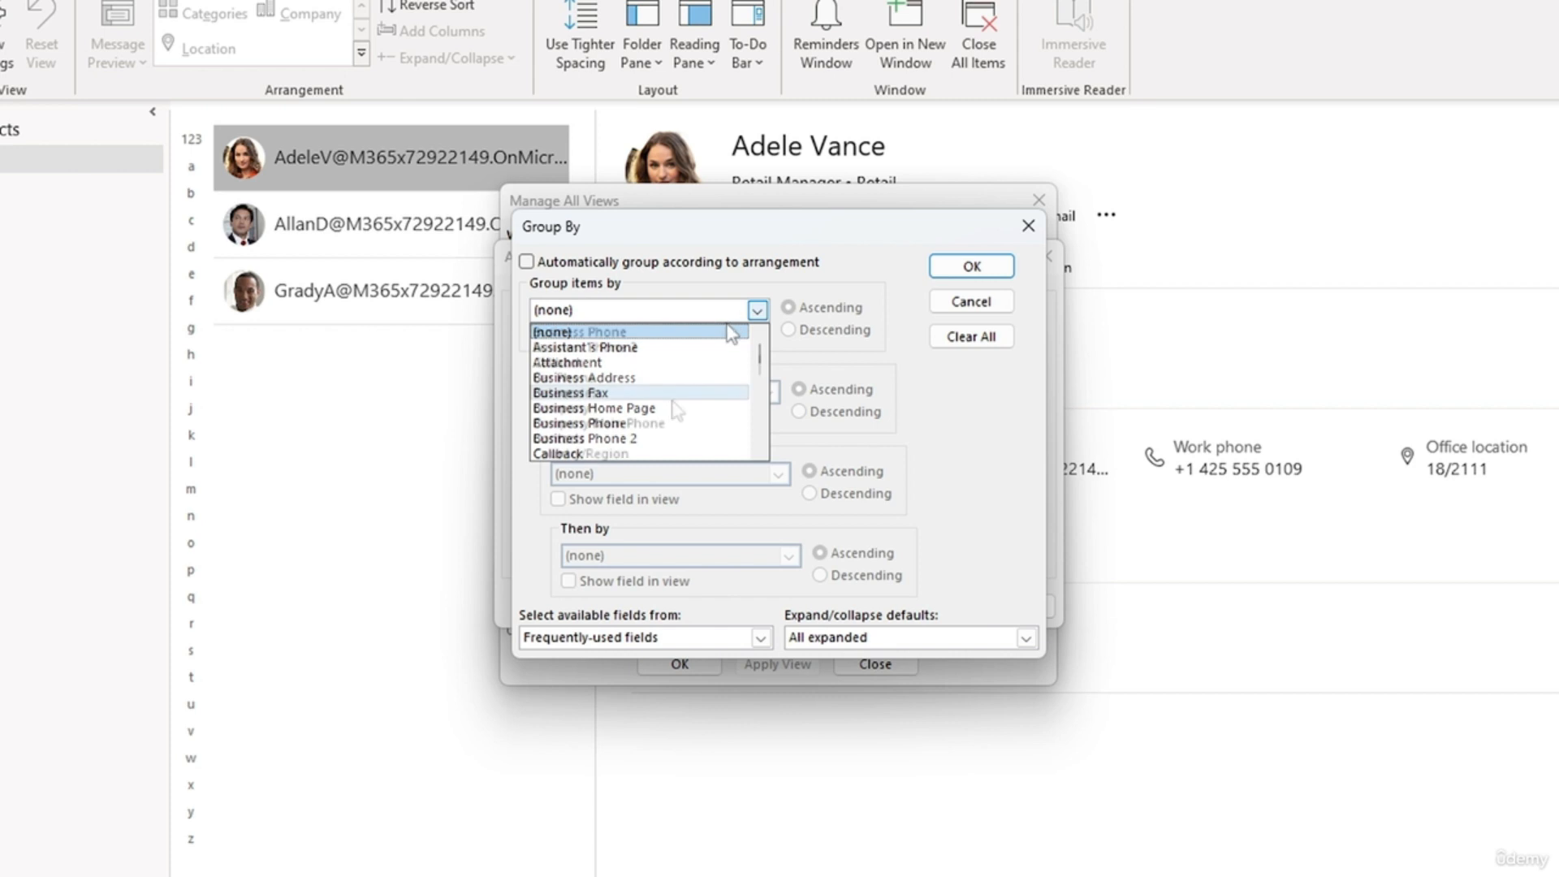
left_click(670, 408)
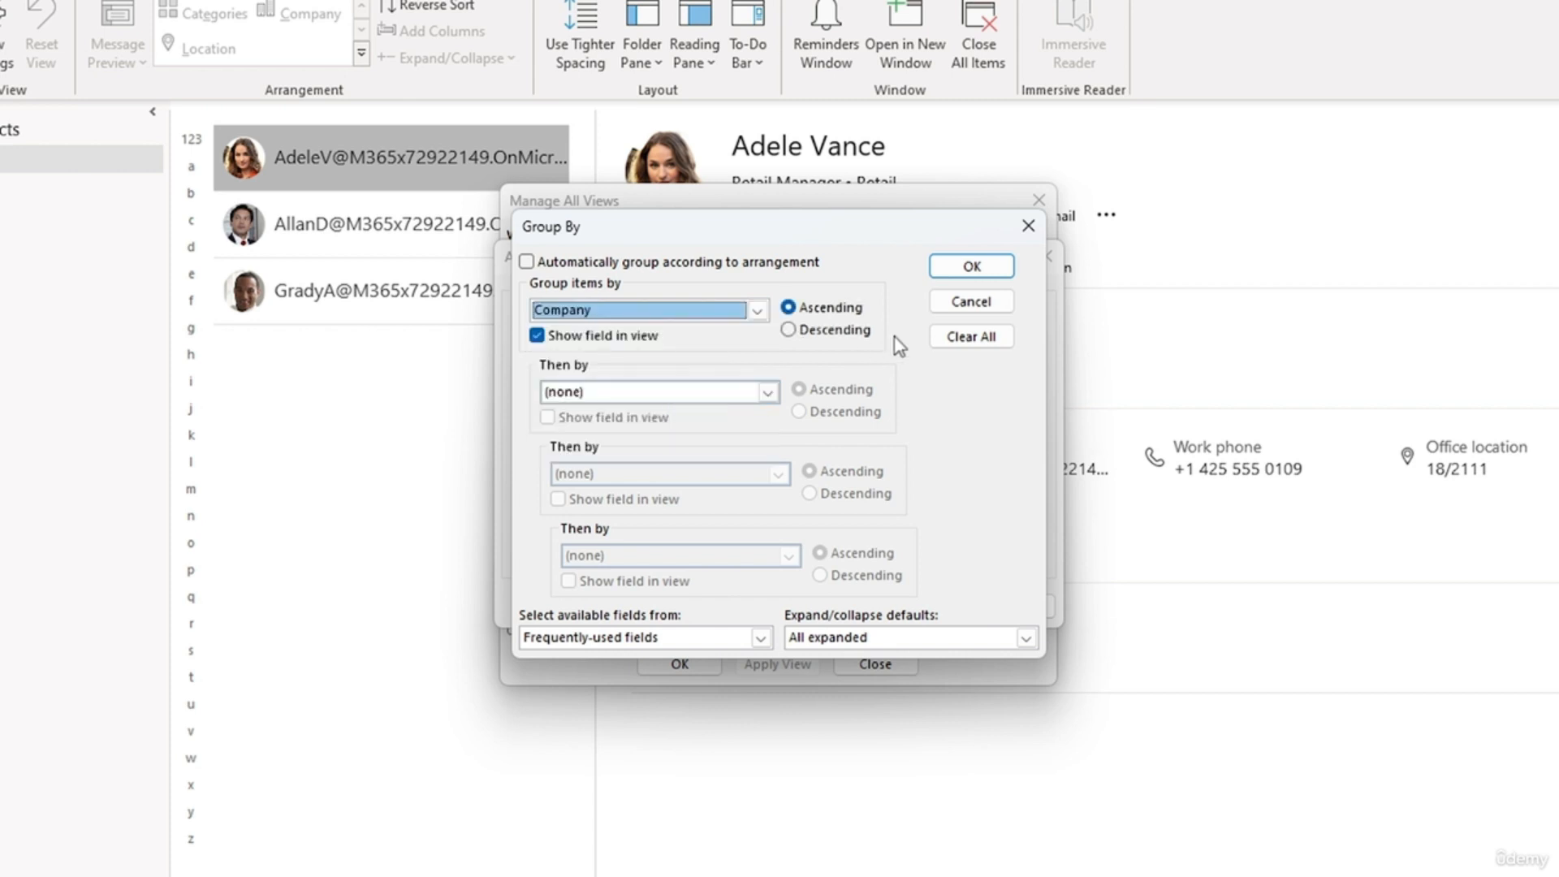
left_click(971, 266)
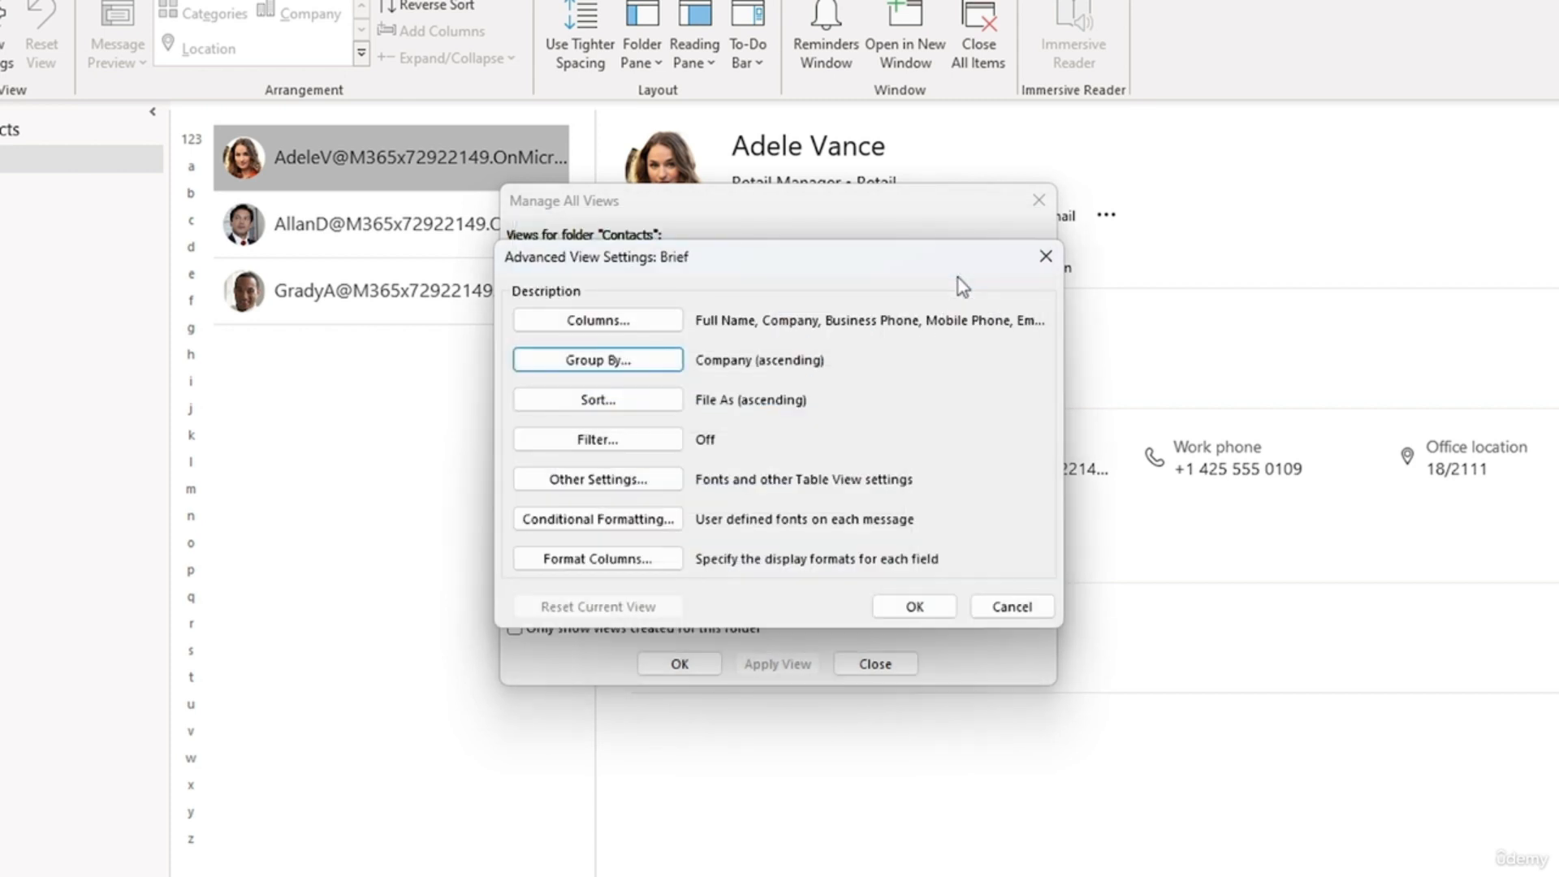
left_click(914, 606)
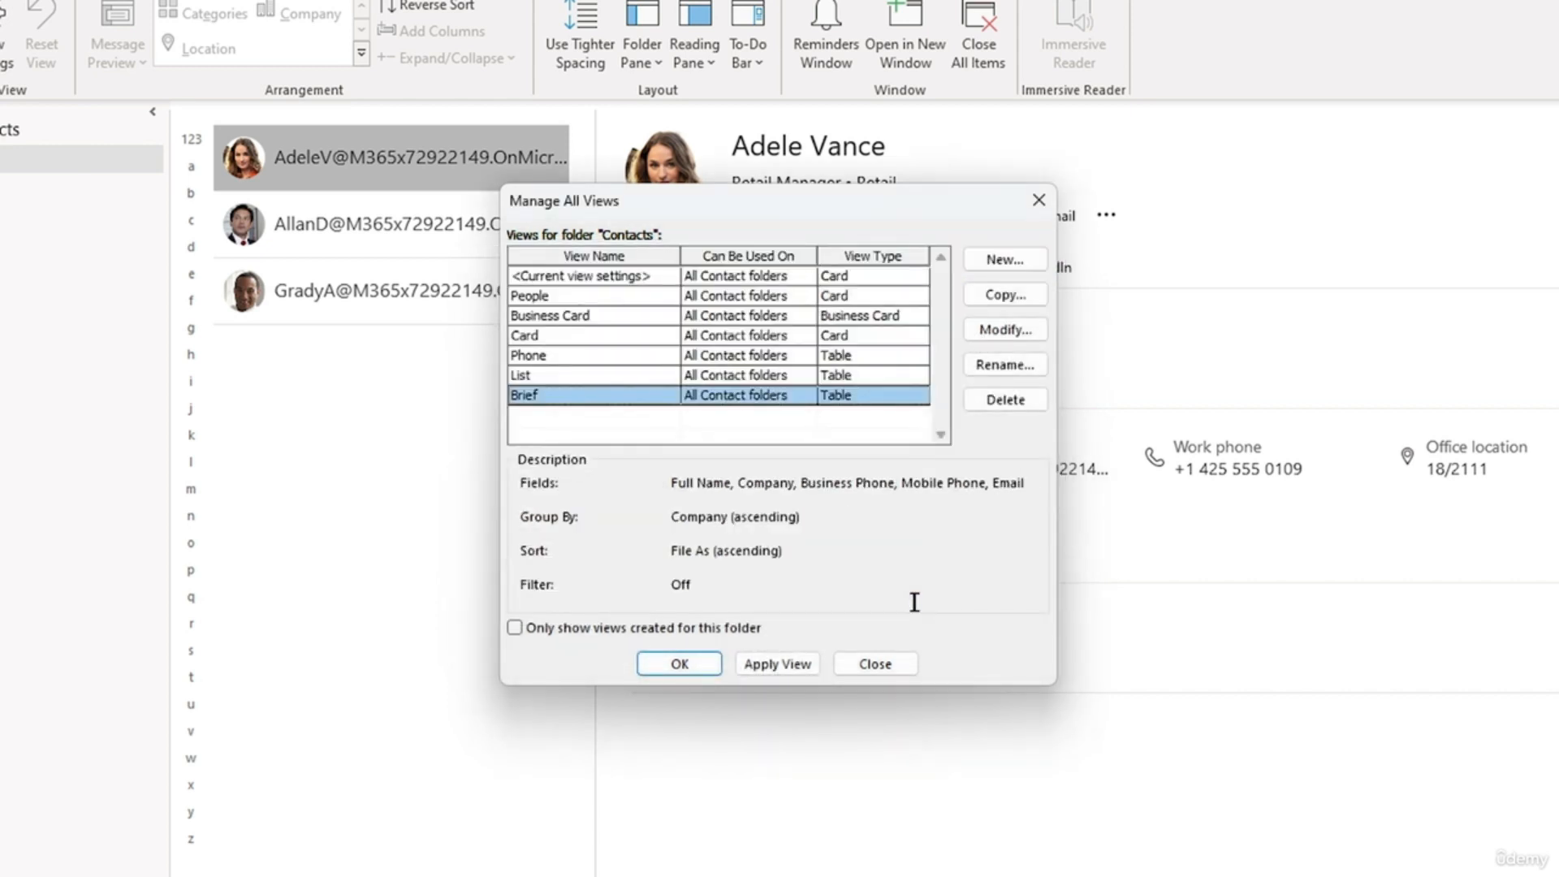
left_click(792, 662)
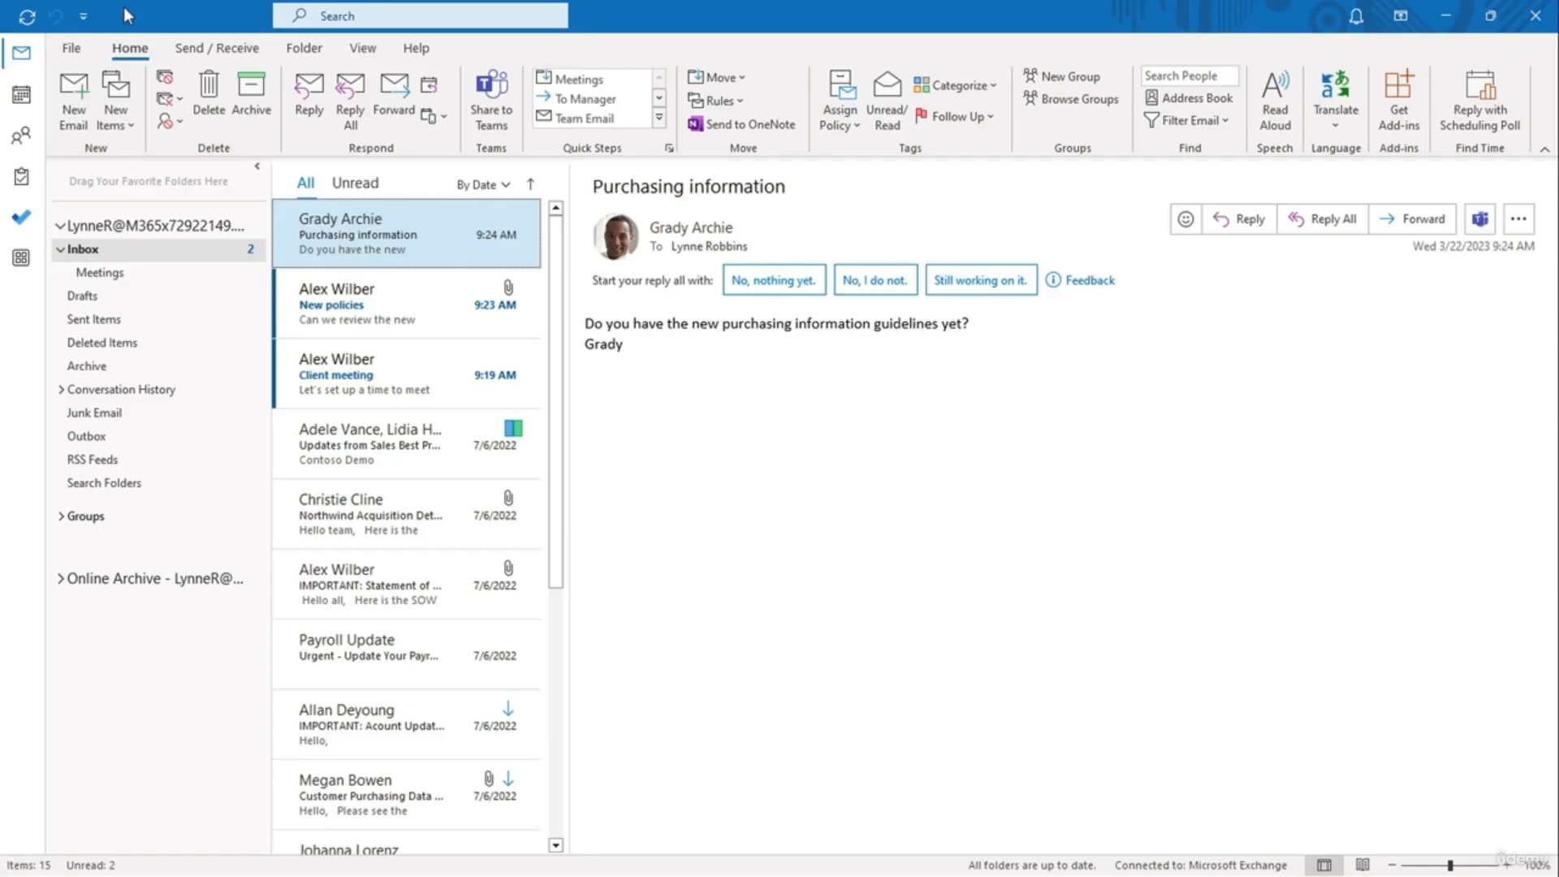
Step: Switch the mailbox to working offline and return it to online mode
left_click(186, 51)
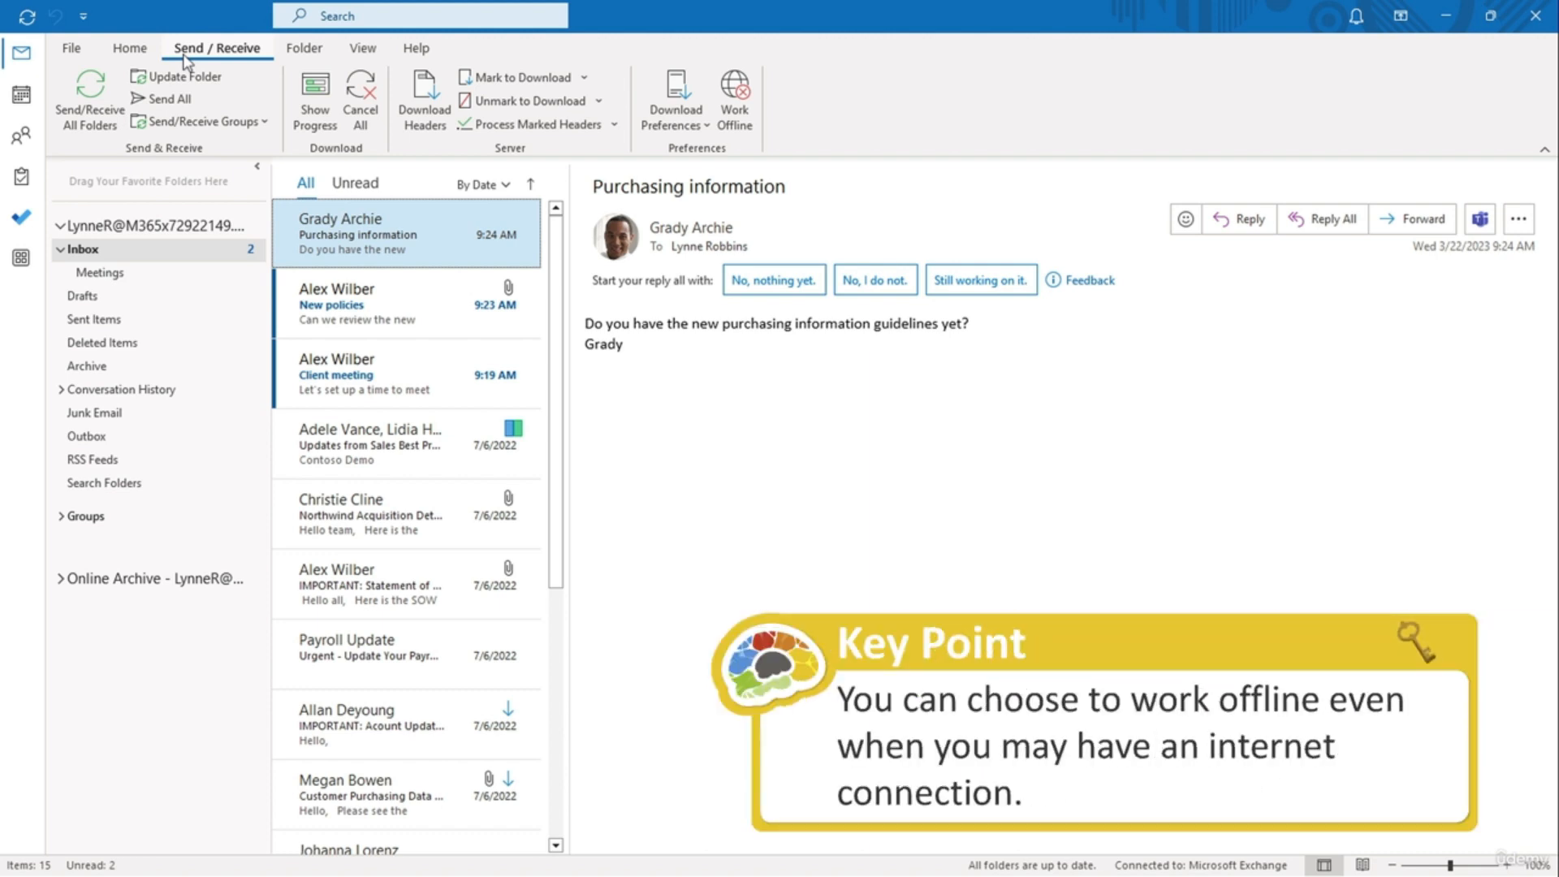
left_click(741, 131)
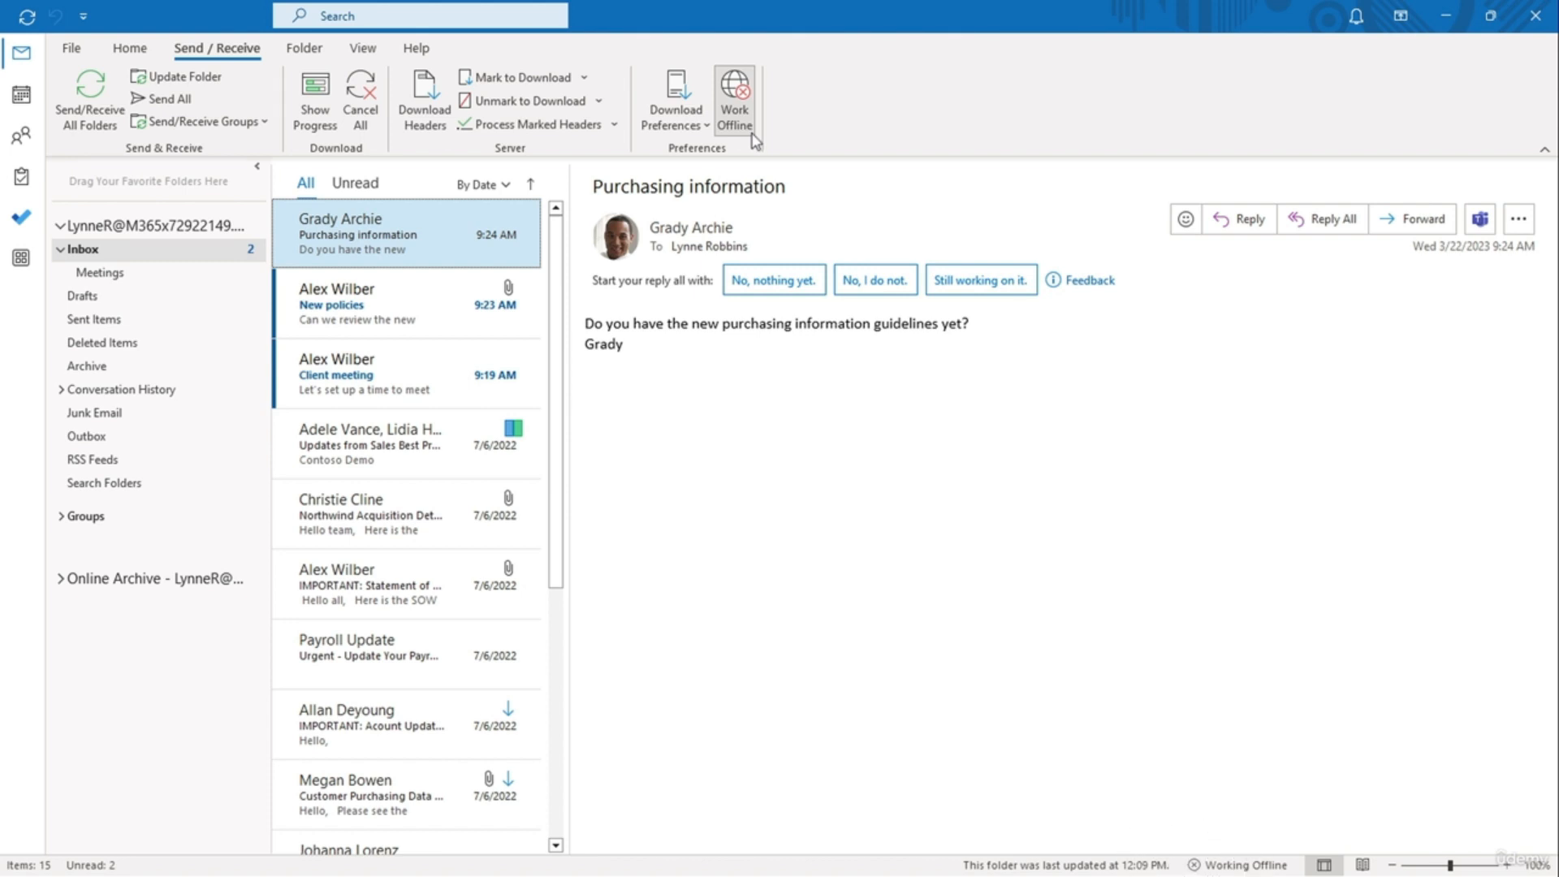
left_click(752, 138)
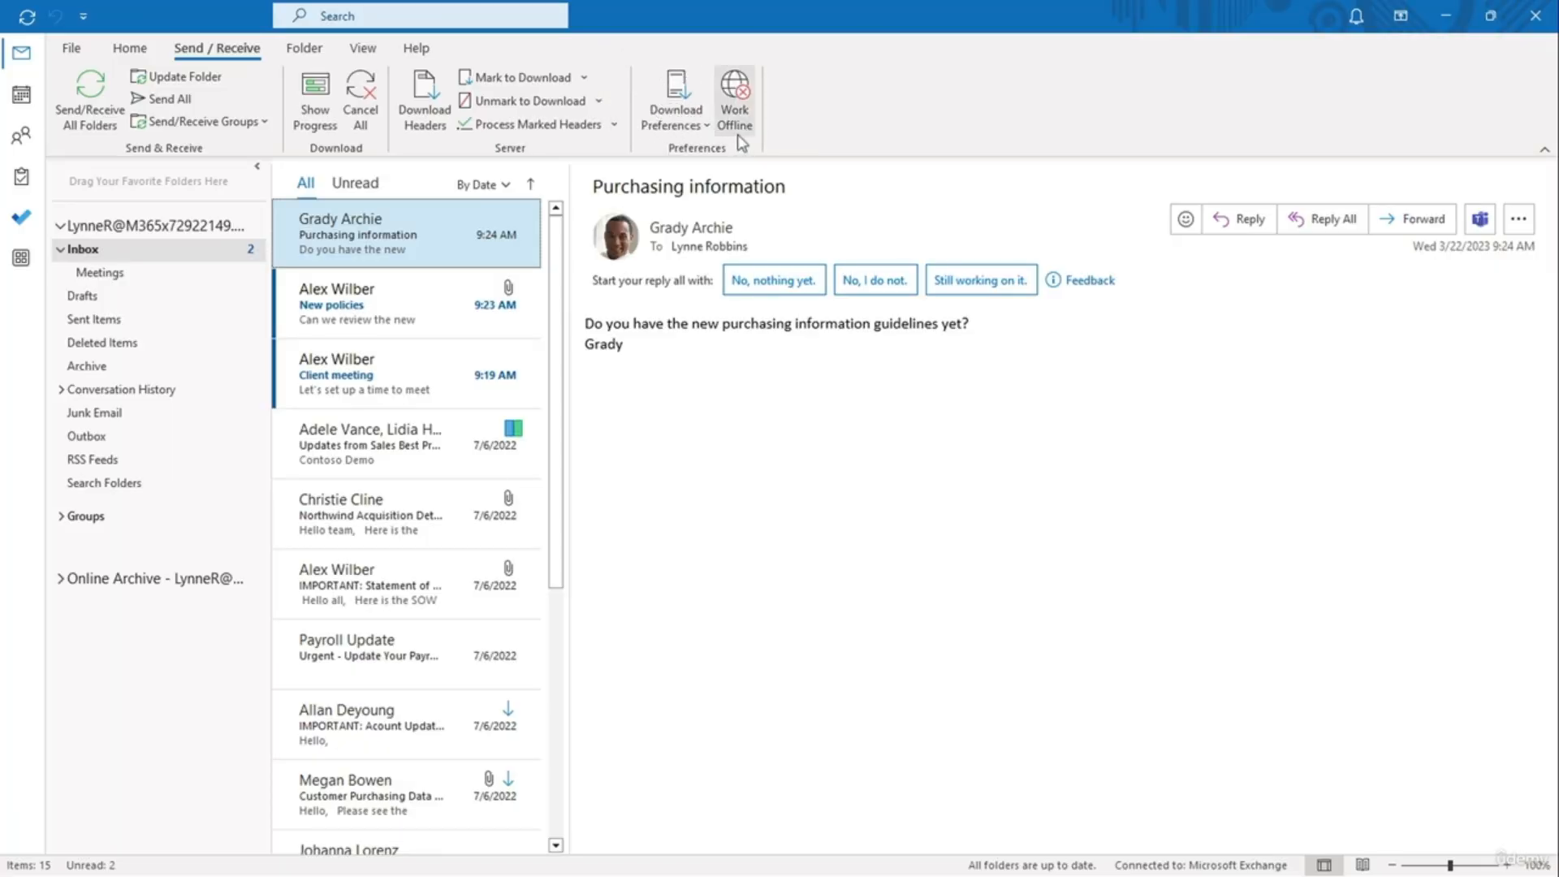
Step: Set the download preference to Download Headers and Then Full Items
left_click(703, 125)
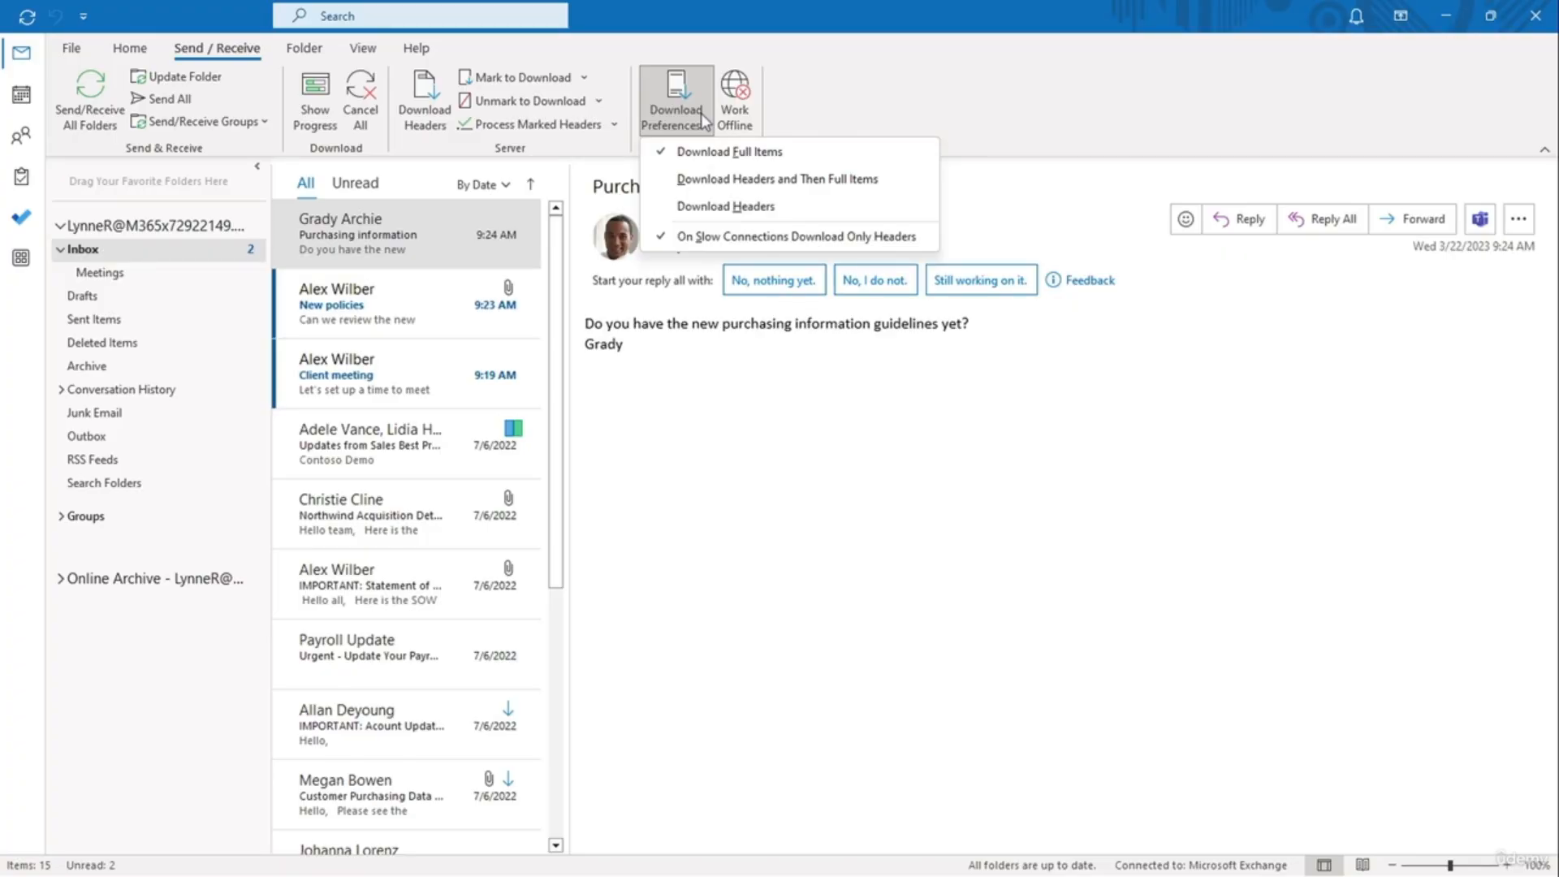
left_click(711, 178)
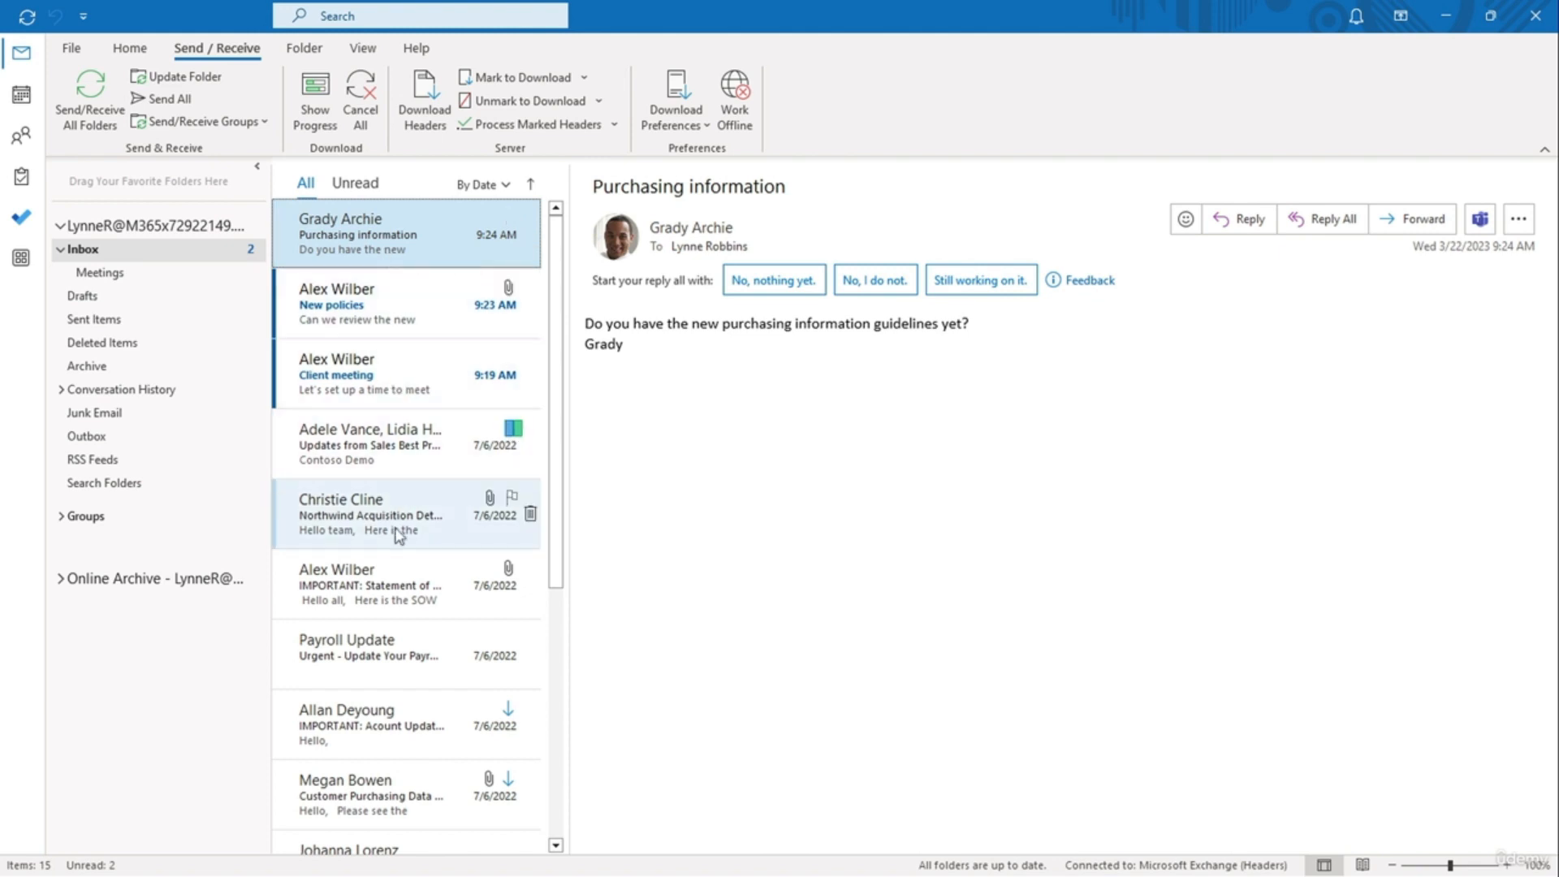
Step: Open the "Urgent - Update Your Payroll Details" message and examine the internet headers in its properties
double_click(388, 642)
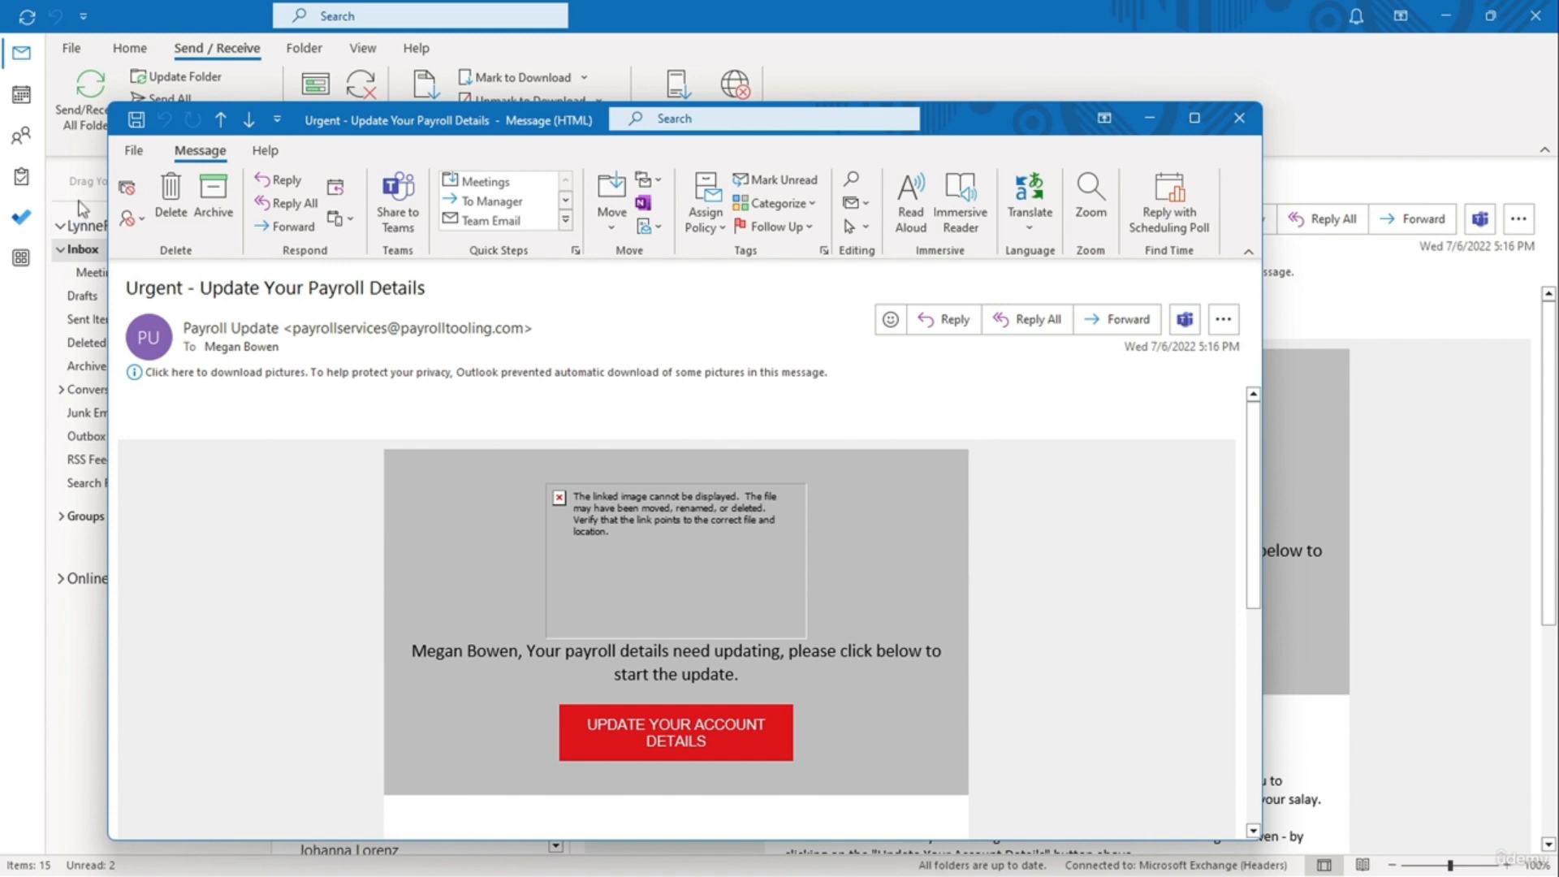
left_click(122, 154)
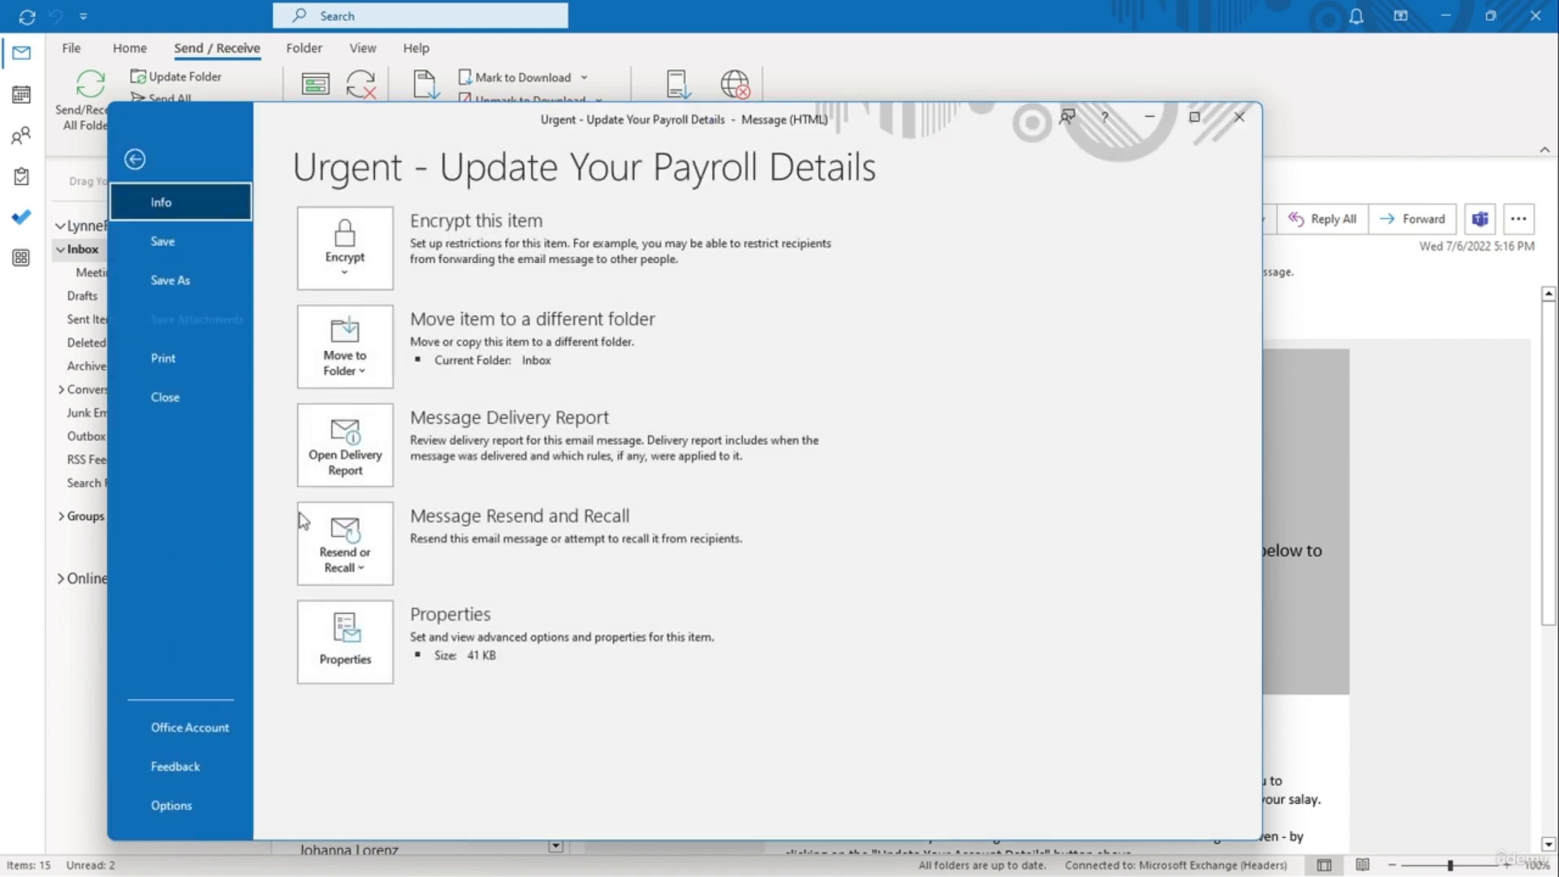
left_click(369, 636)
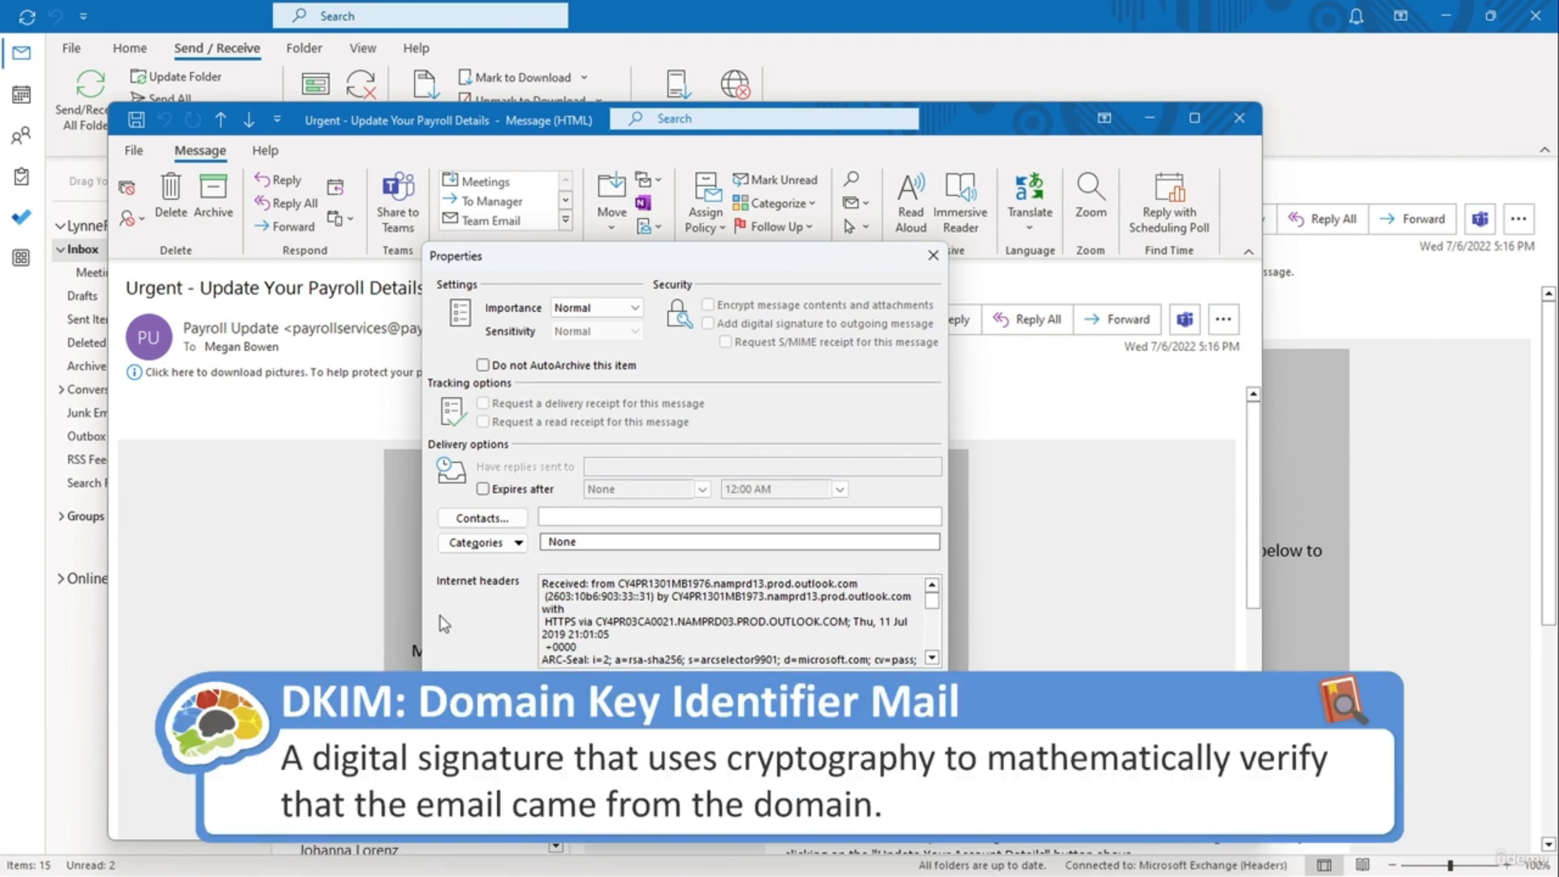
left_click(932, 660)
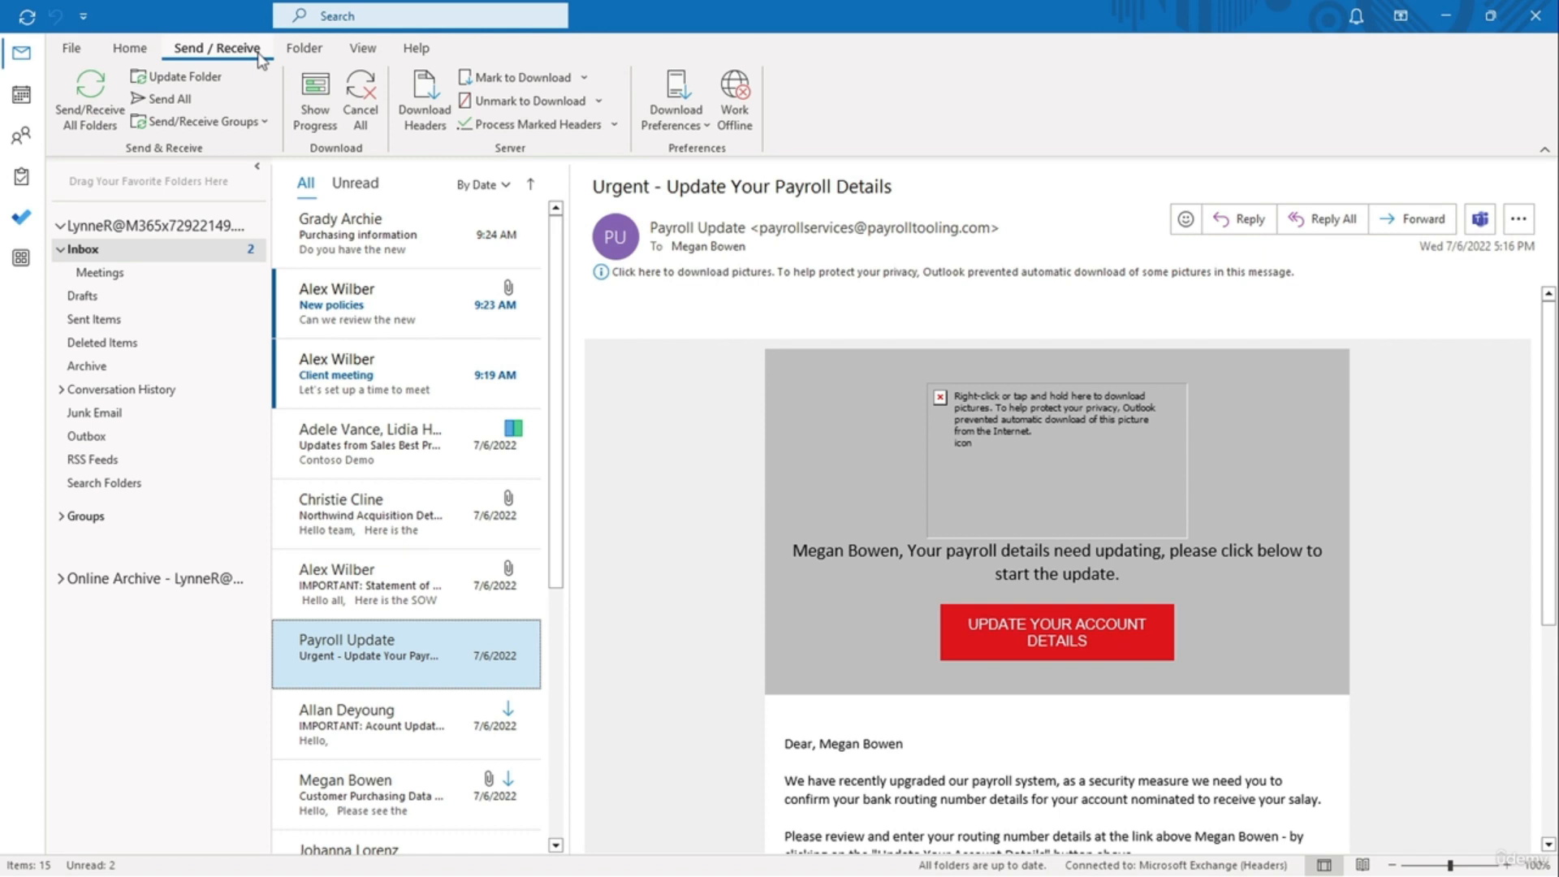
Step: Create a new send/receive group named "Project Teams"
left_click(262, 123)
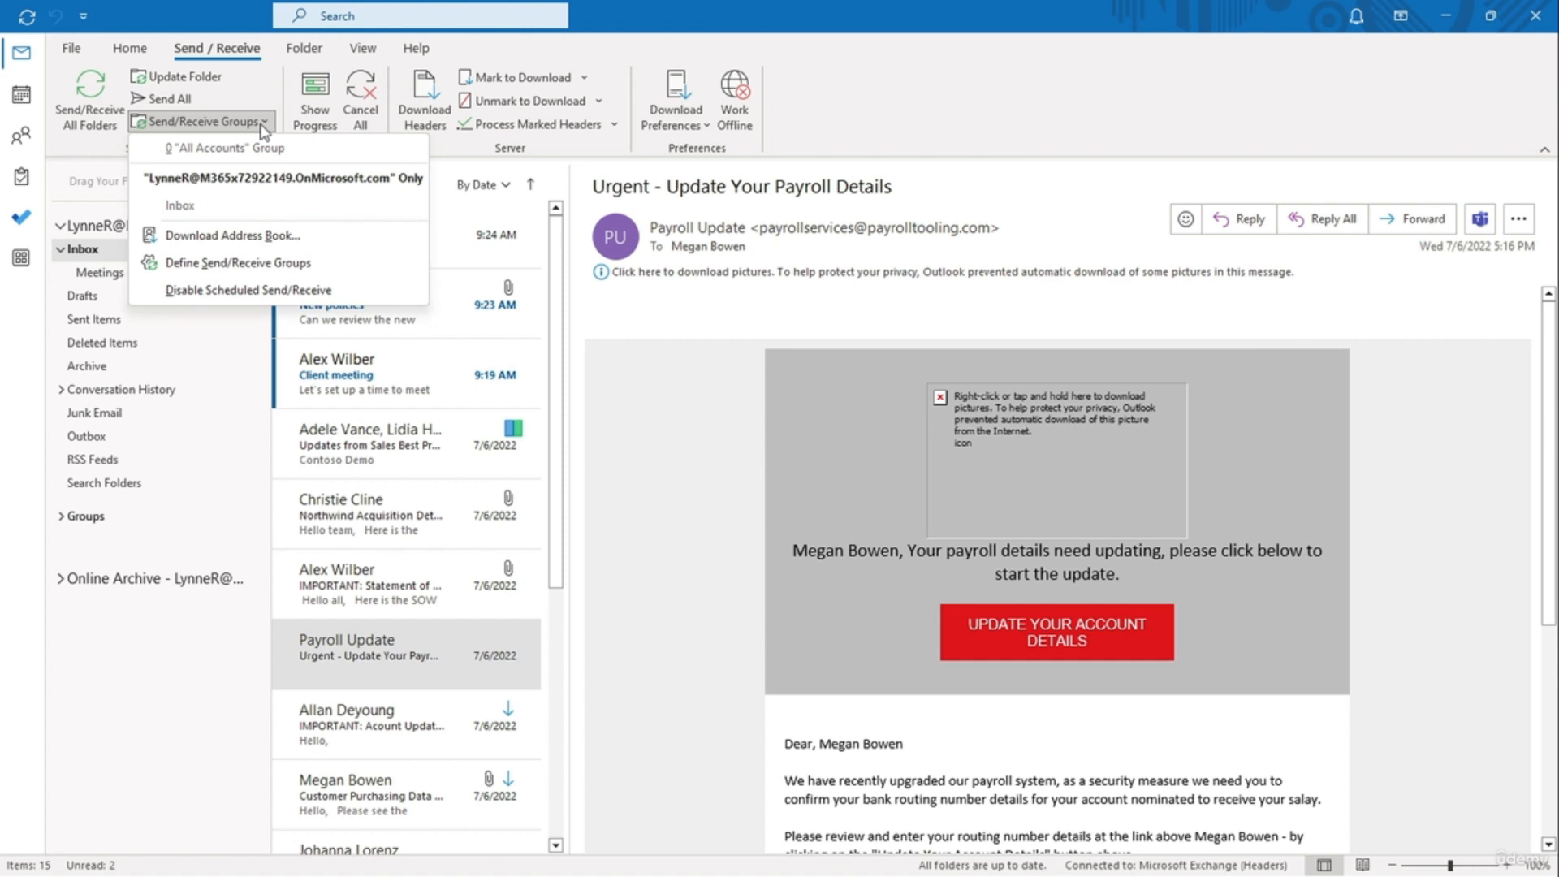
left_click(229, 264)
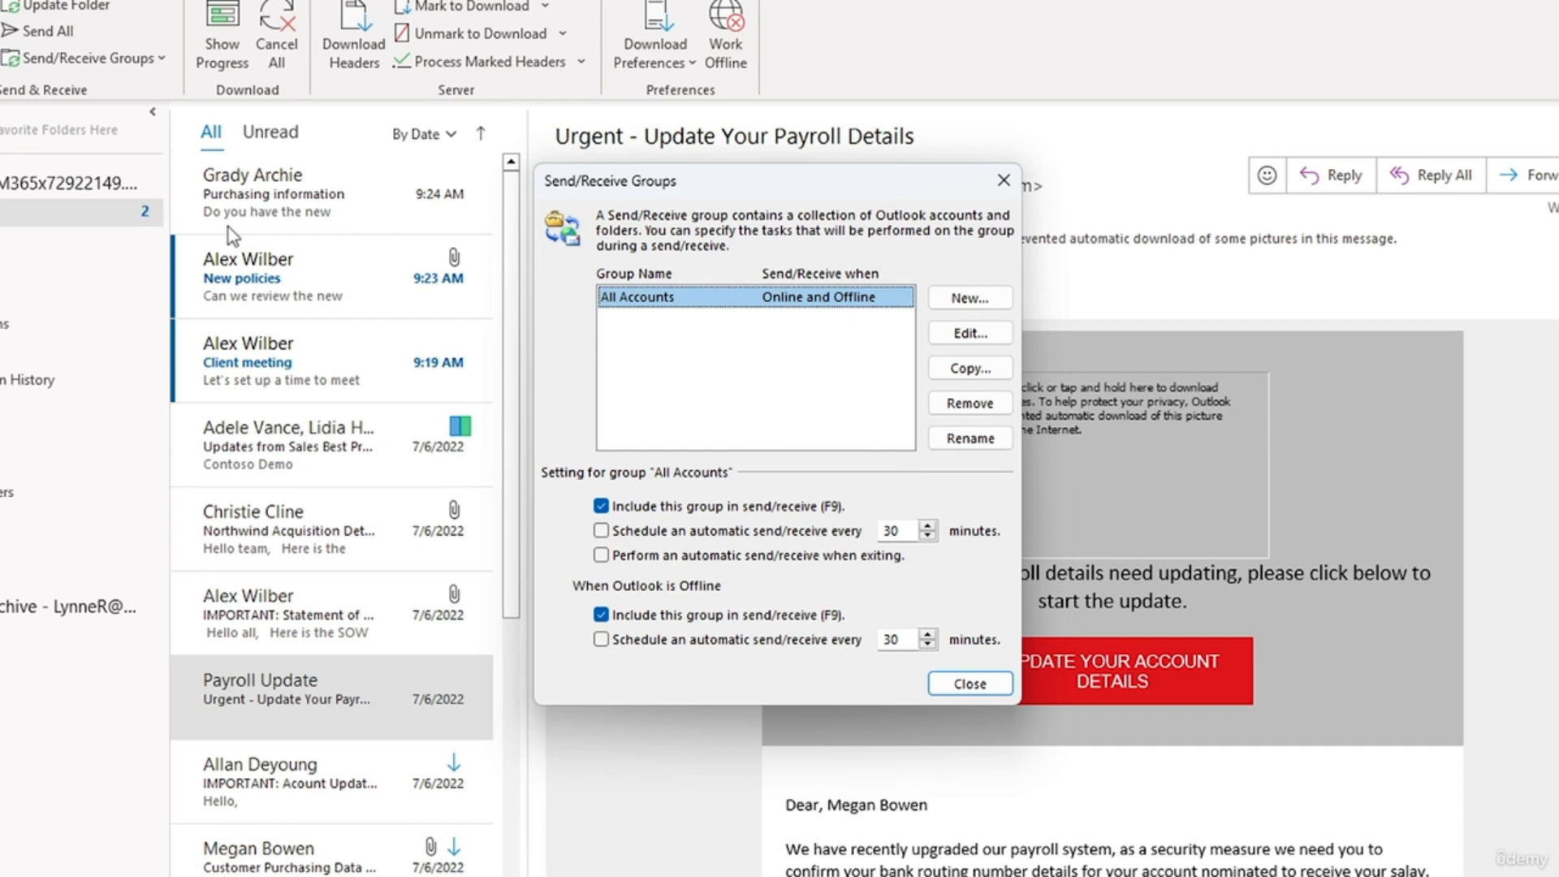
left_click(962, 298)
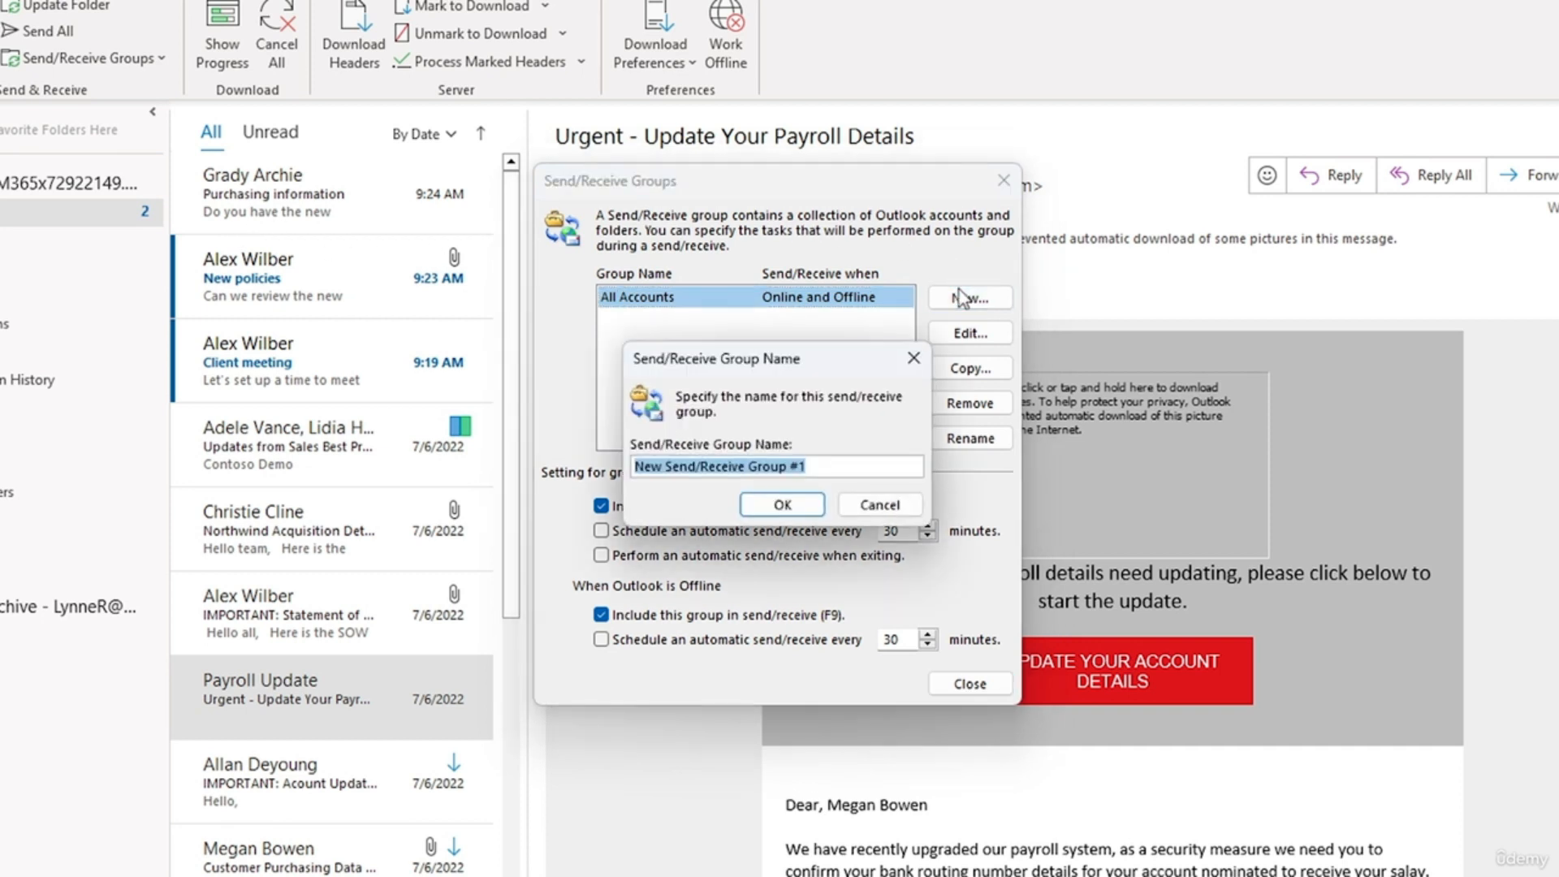
type("Project Teams")
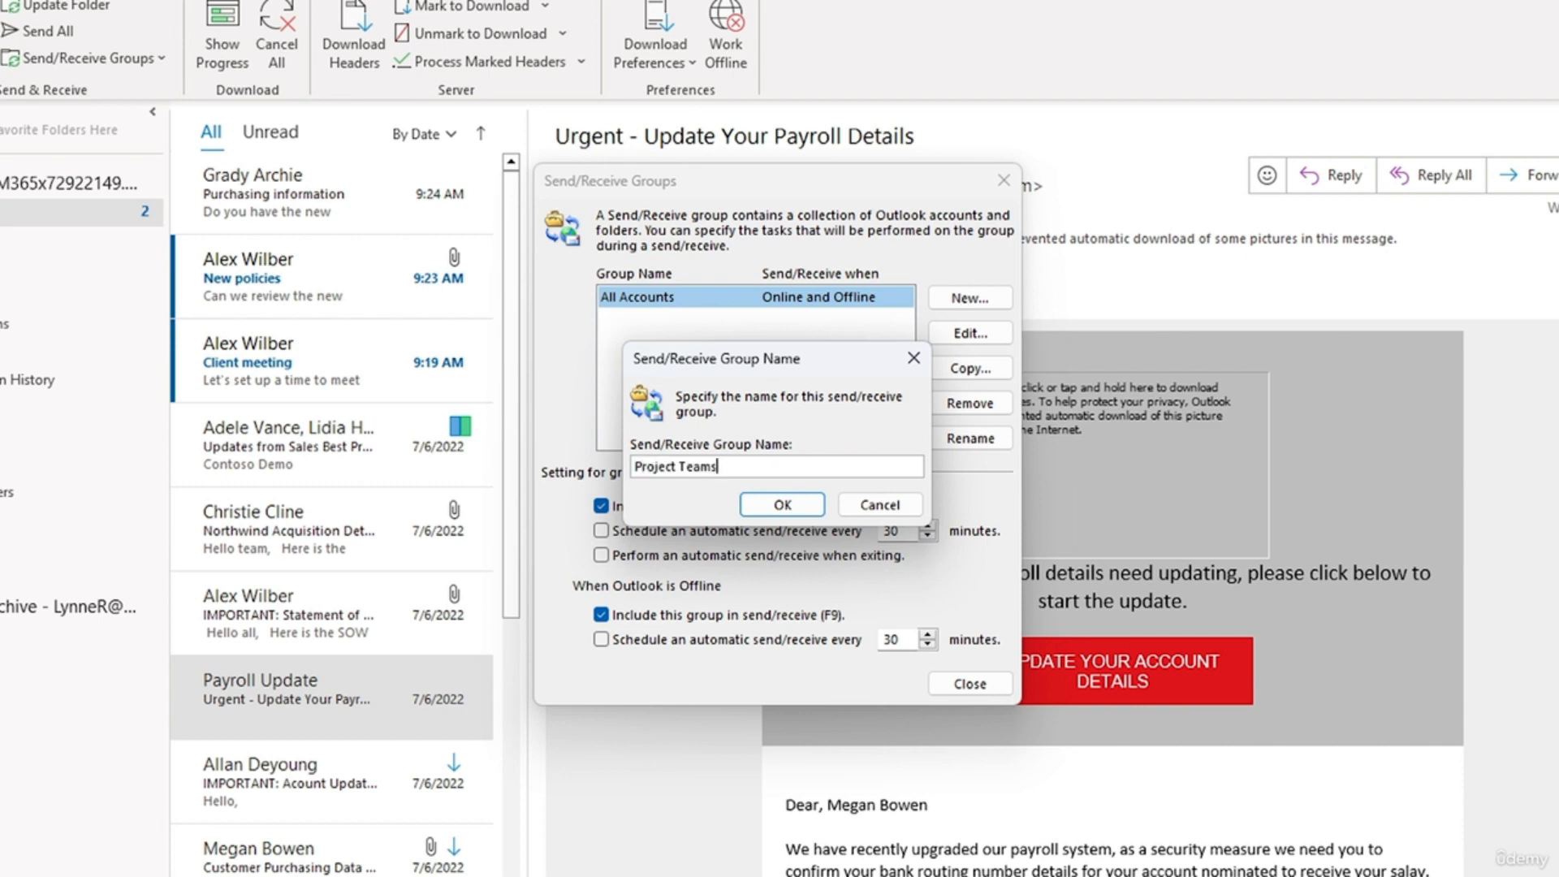
key("Return")
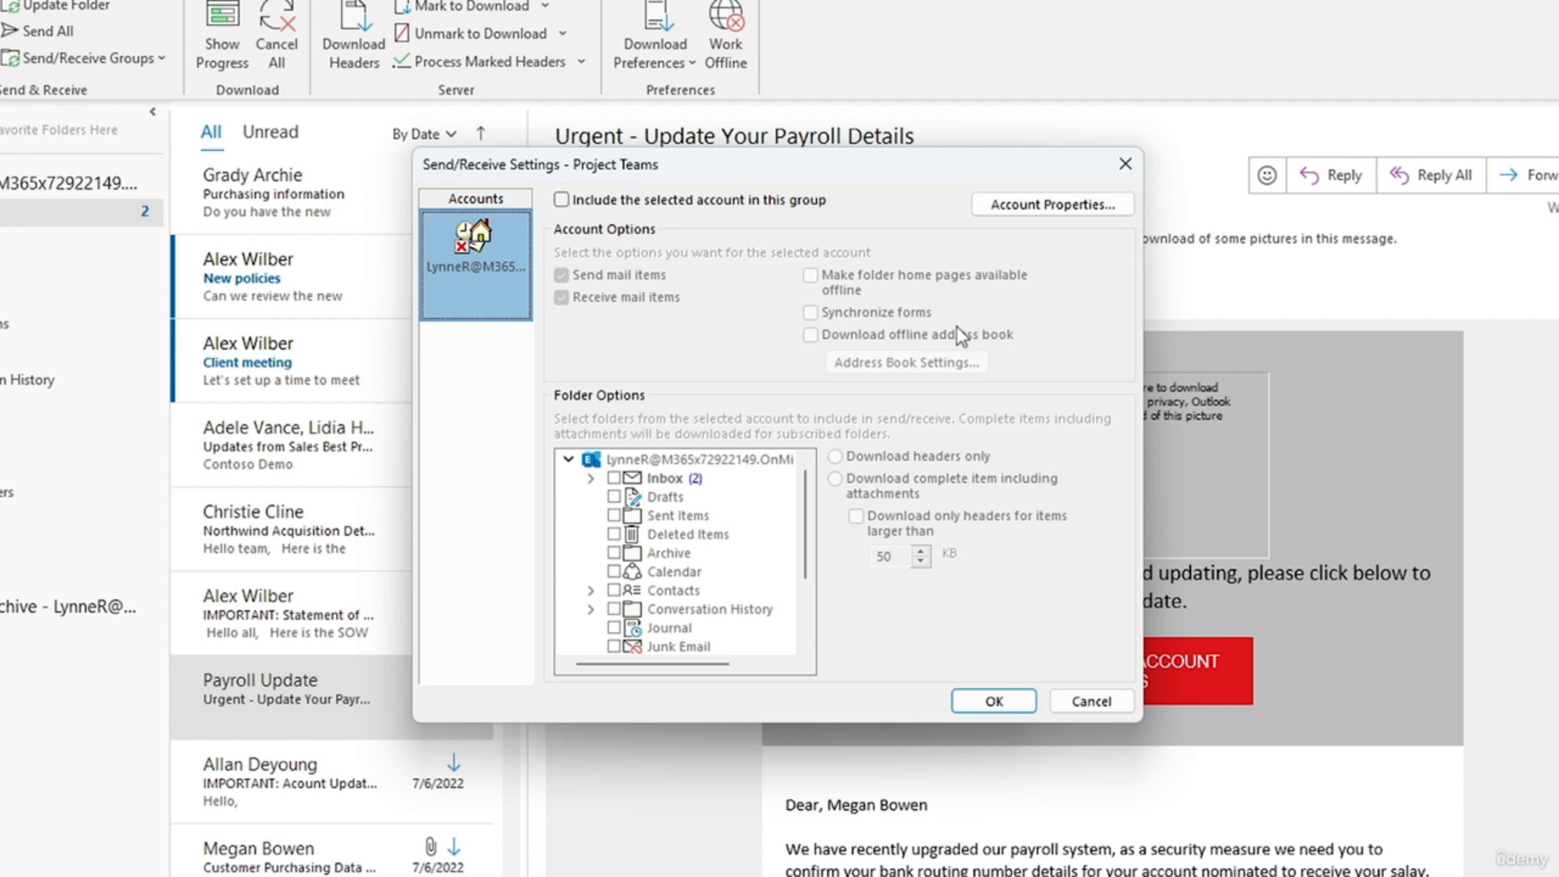
Step: Include the mailbox account in the group, make folder home pages available offline and select the Meetings subfolder of the Inbox
left_click(724, 203)
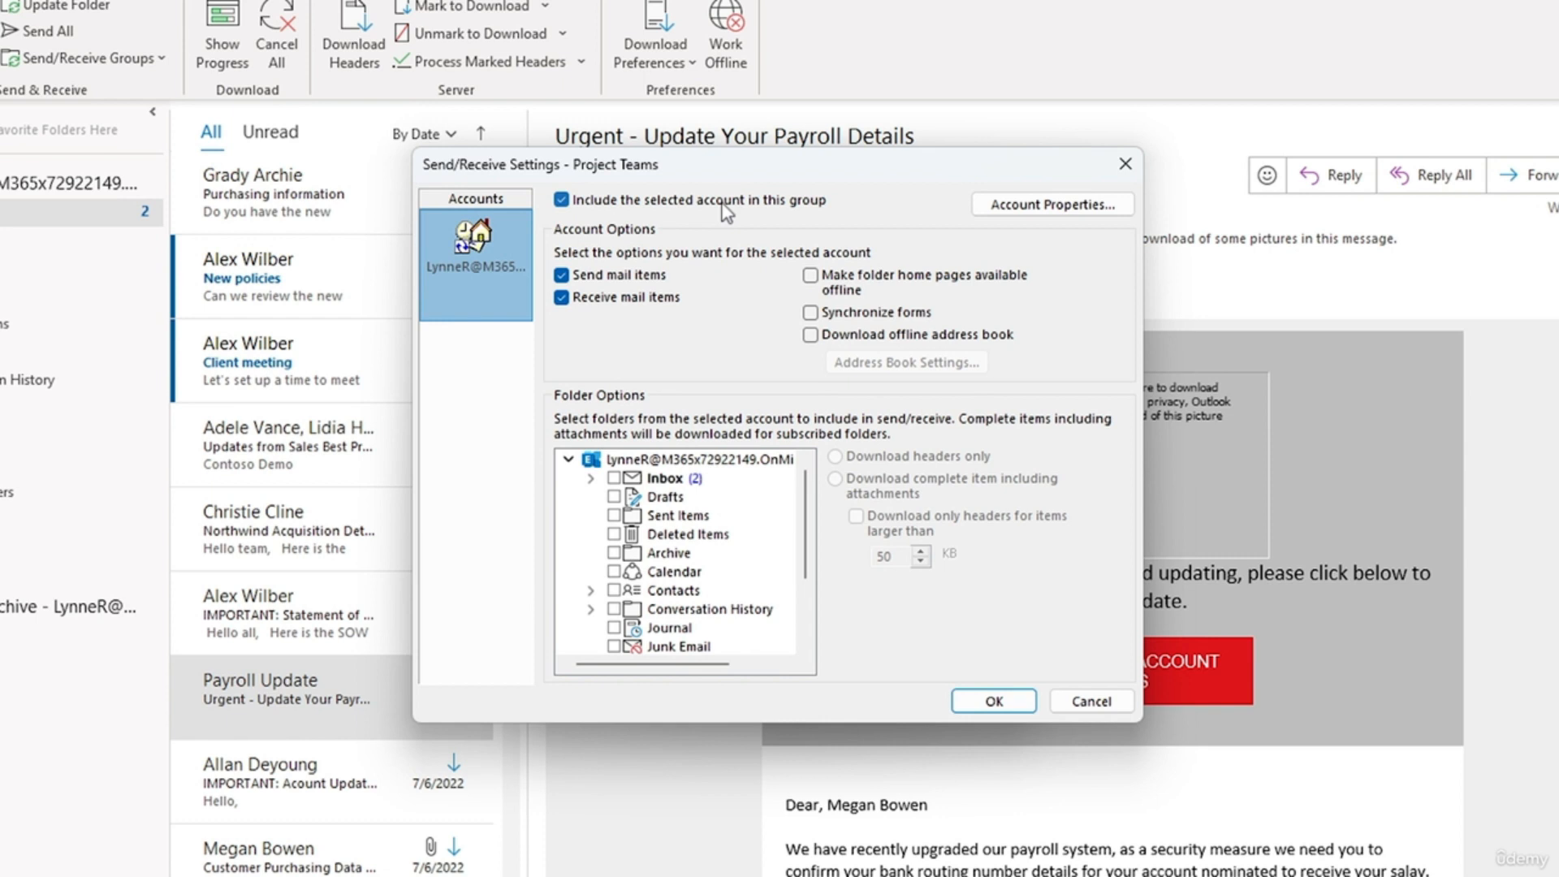
left_click(810, 277)
left_click(591, 480)
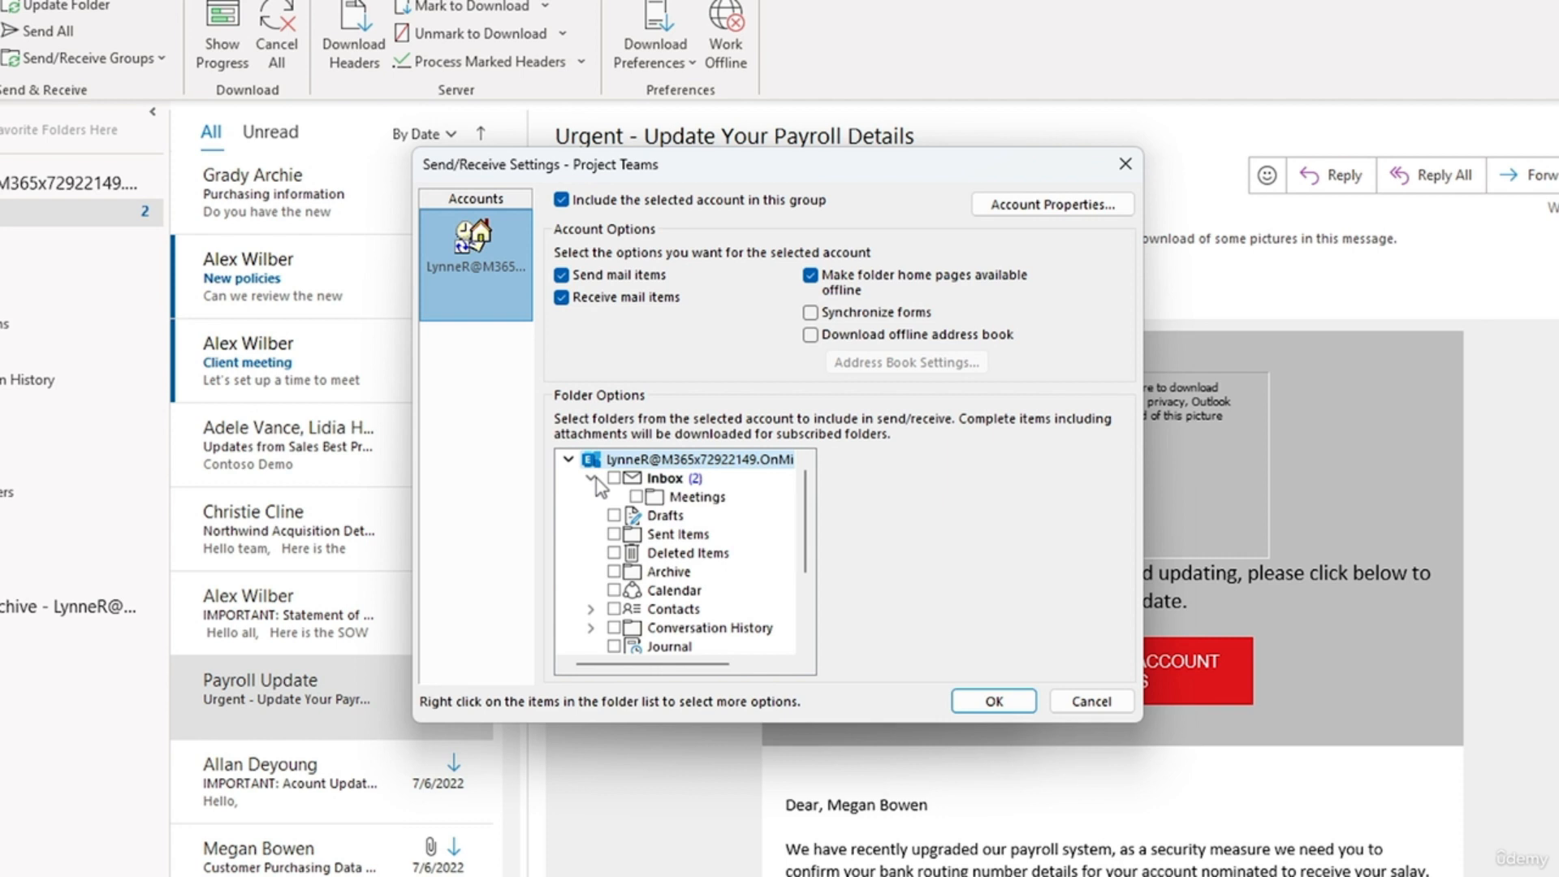
left_click(637, 497)
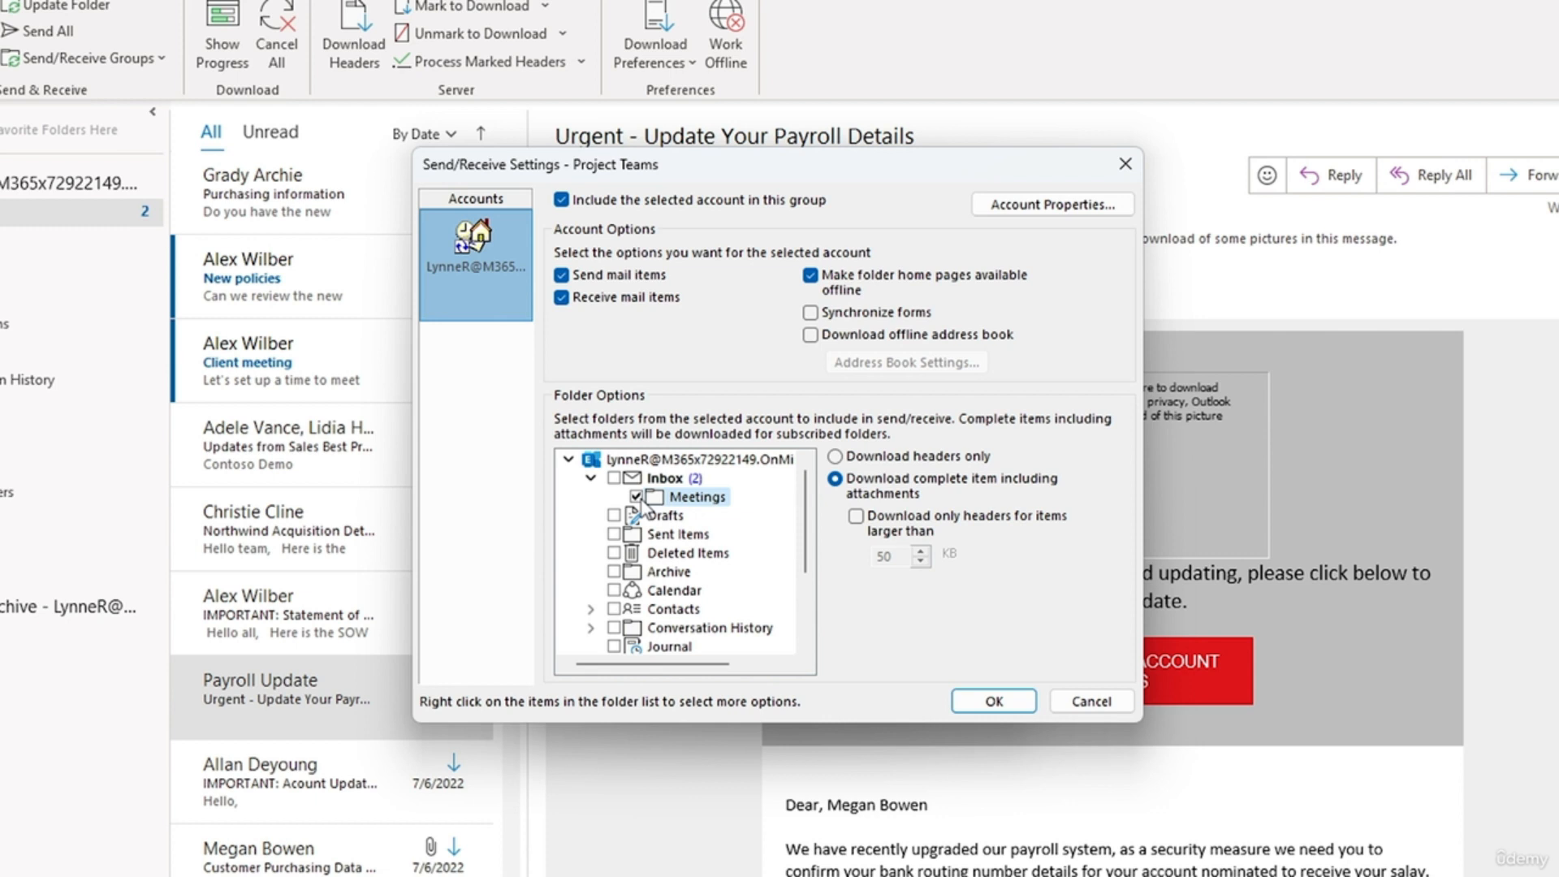
Step: Limit the Meetings folder to downloading only headers for items larger than 1000 KB and save the group settings
left_click(856, 516)
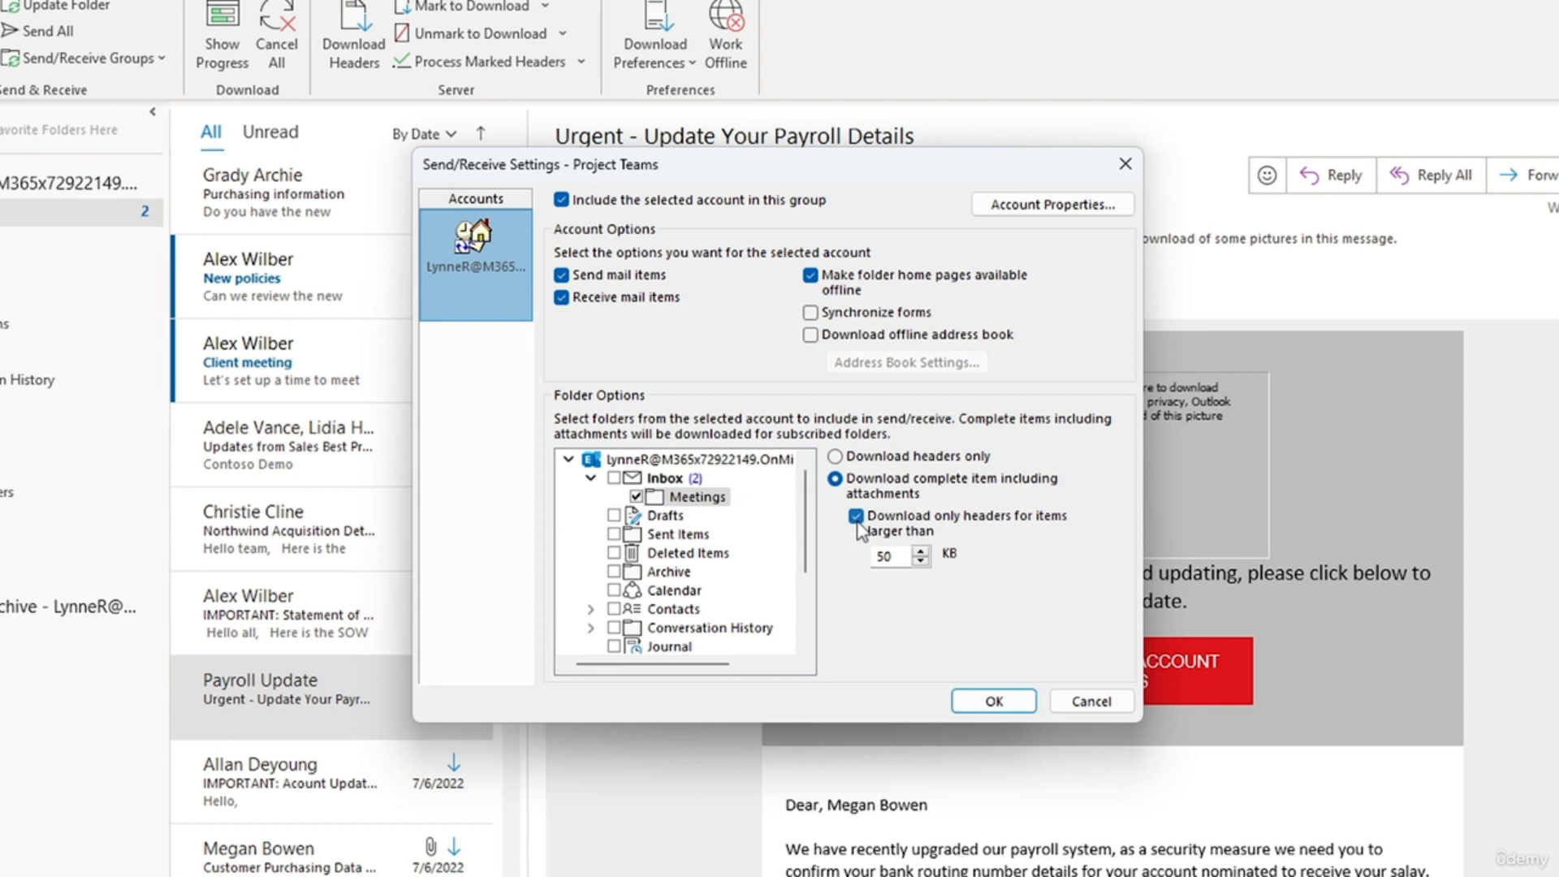
double_click(887, 556)
type("1000")
left_click(985, 703)
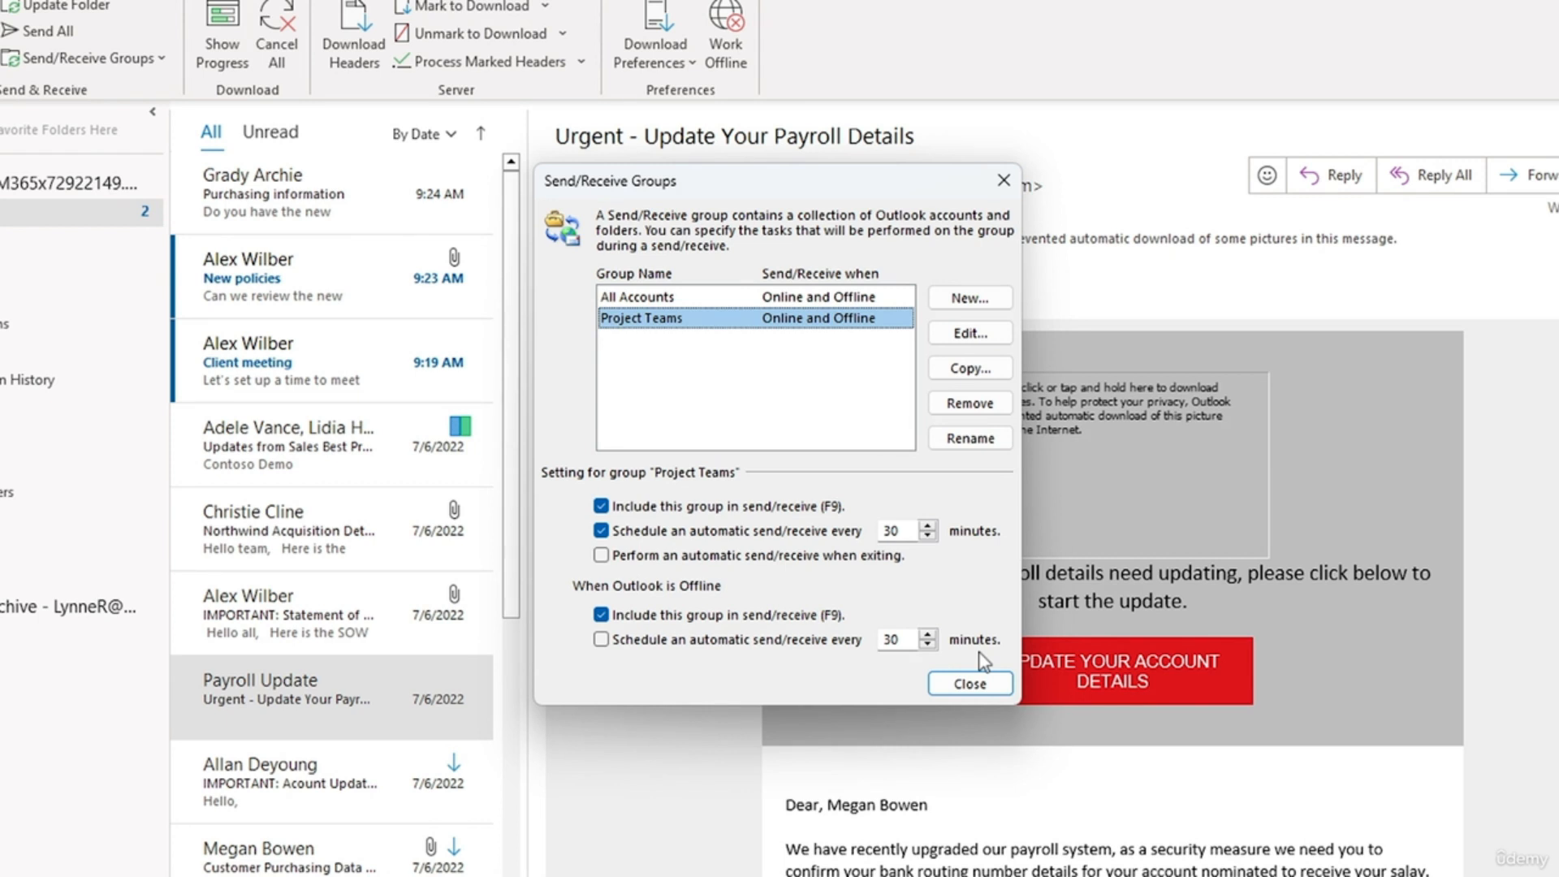
Step: Schedule Project Teams every 60 minutes online and offline, exclude it from manual send/receive in both modes, and enable automatic send/receive when exiting
left_click(900, 532)
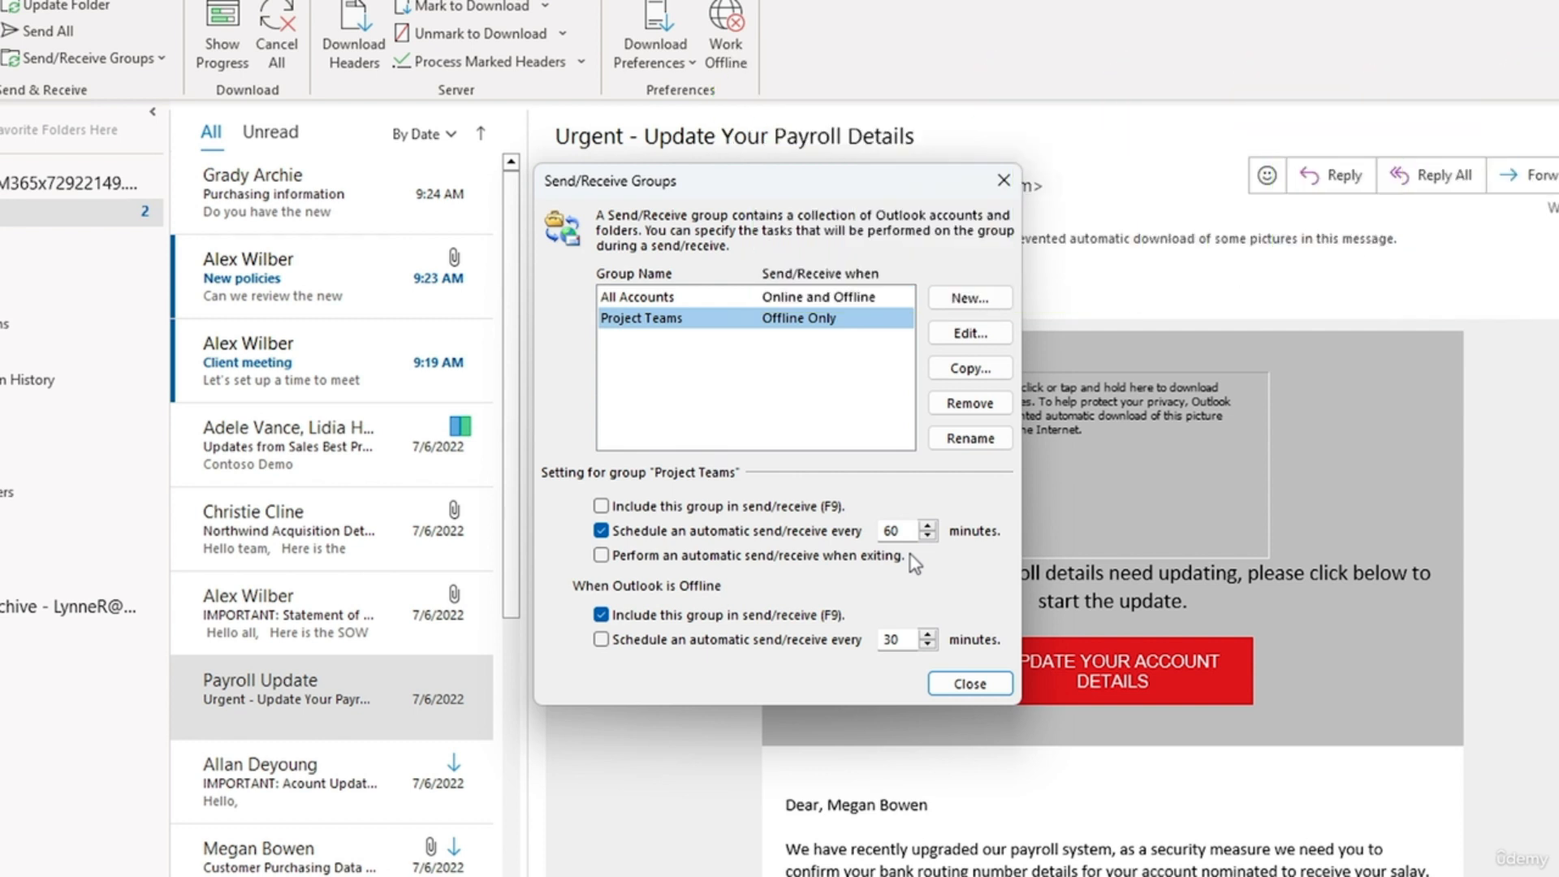
left_click(888, 563)
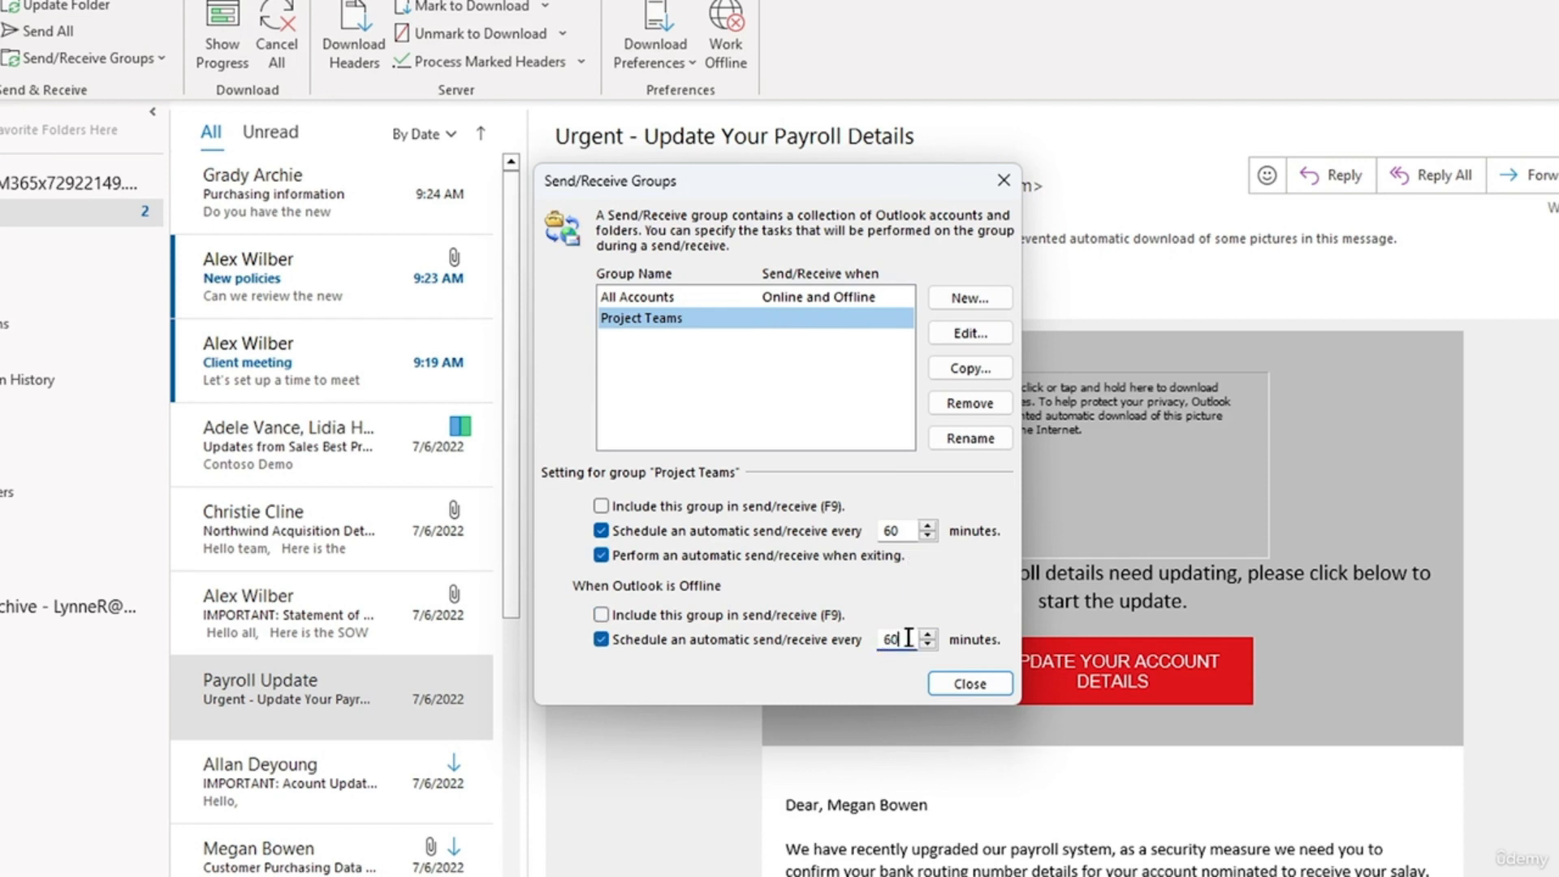
left_click(973, 687)
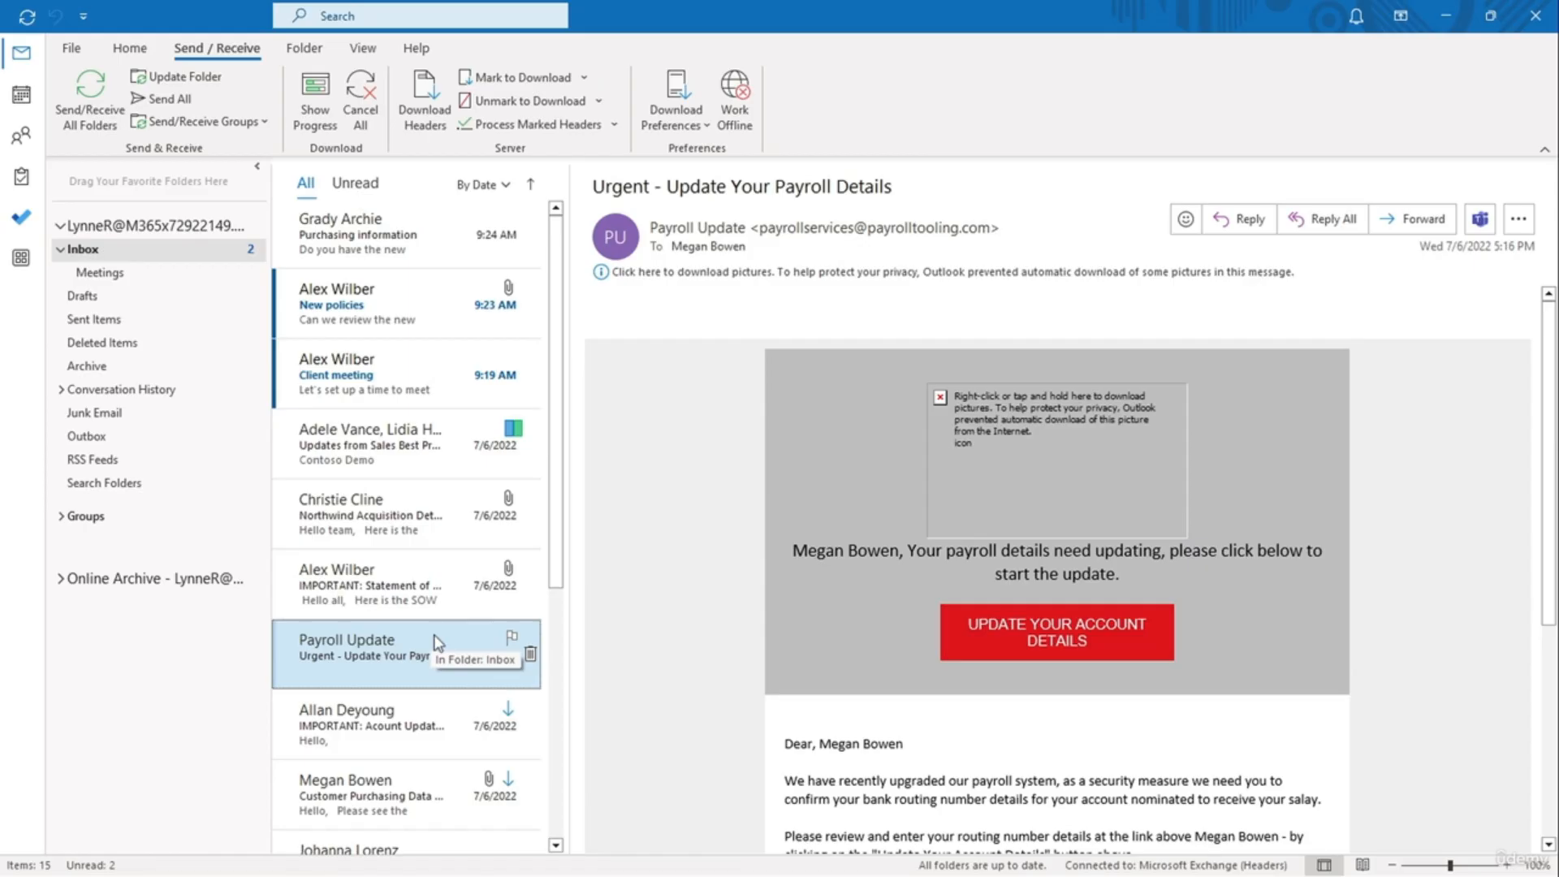
right_click(190, 478)
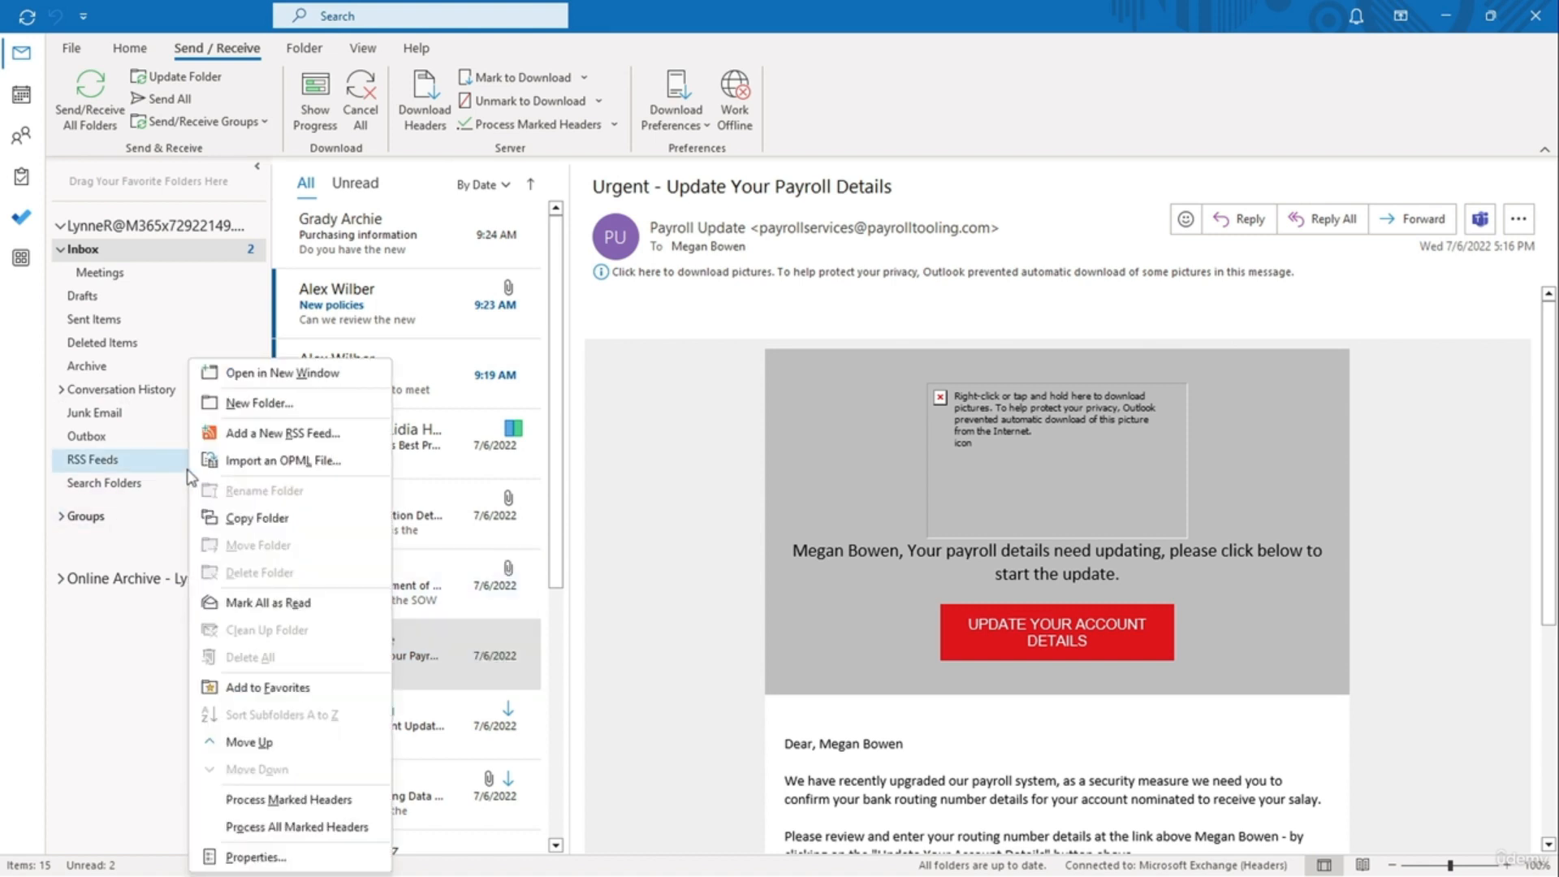
left_click(223, 440)
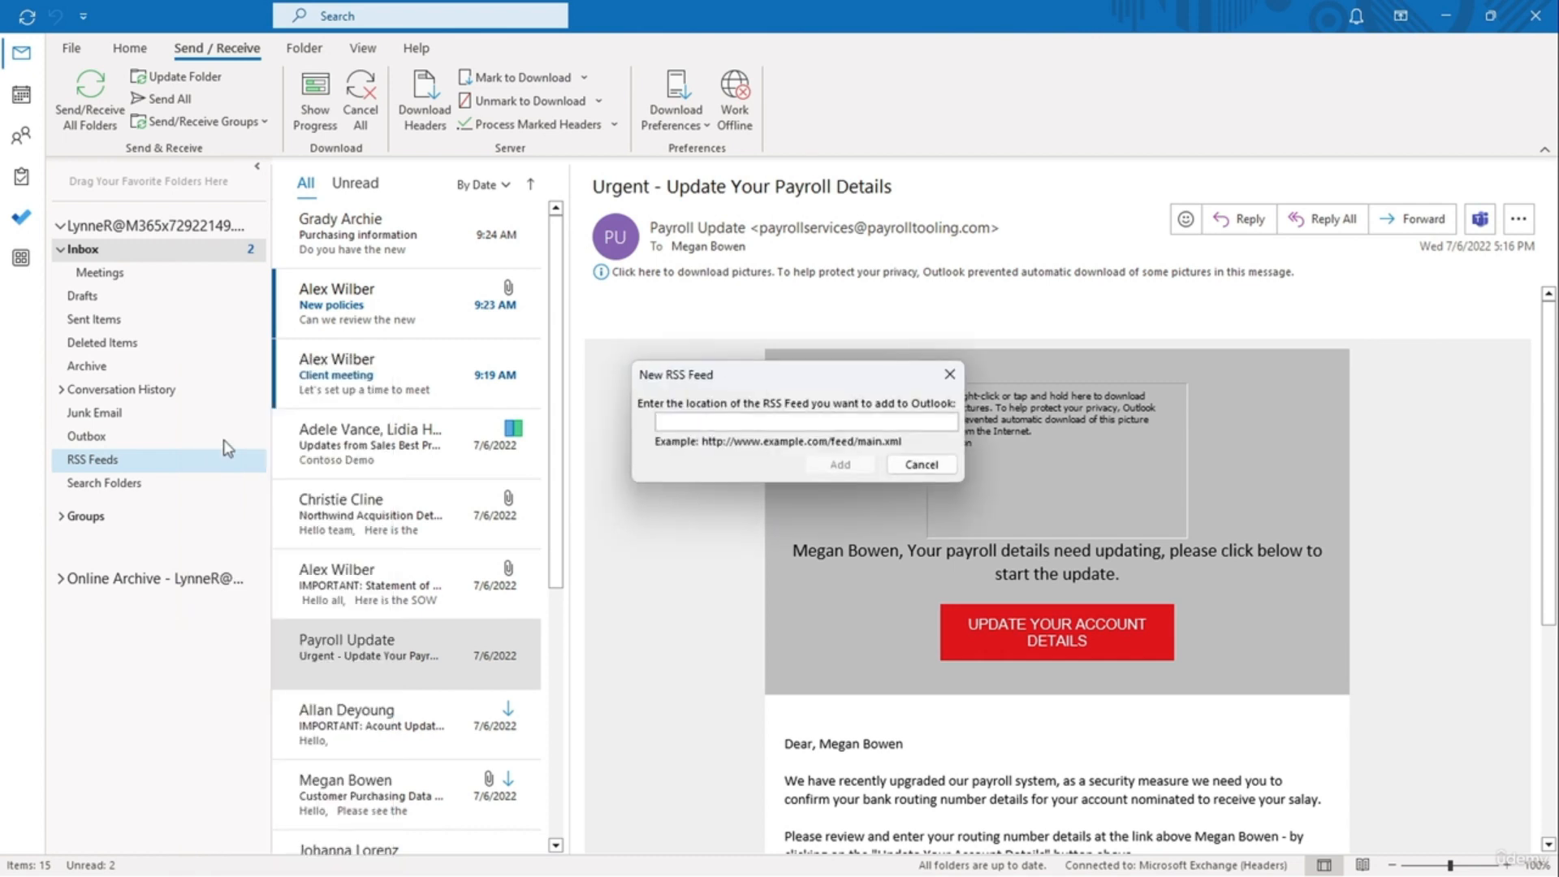
type("https://www.theverge.com/rss/frontpage")
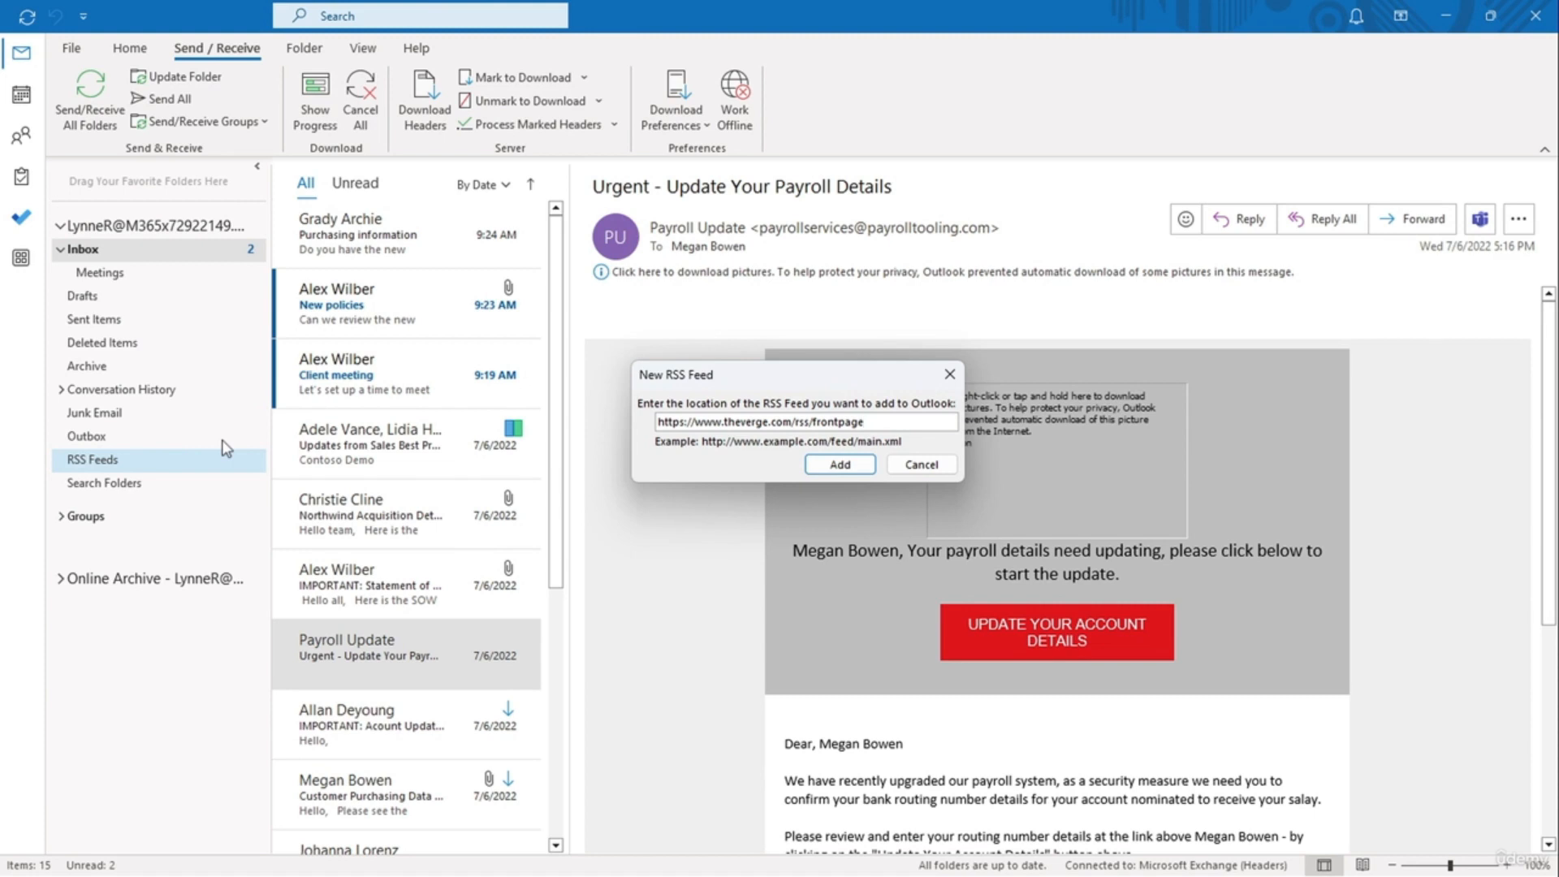
left_click(822, 463)
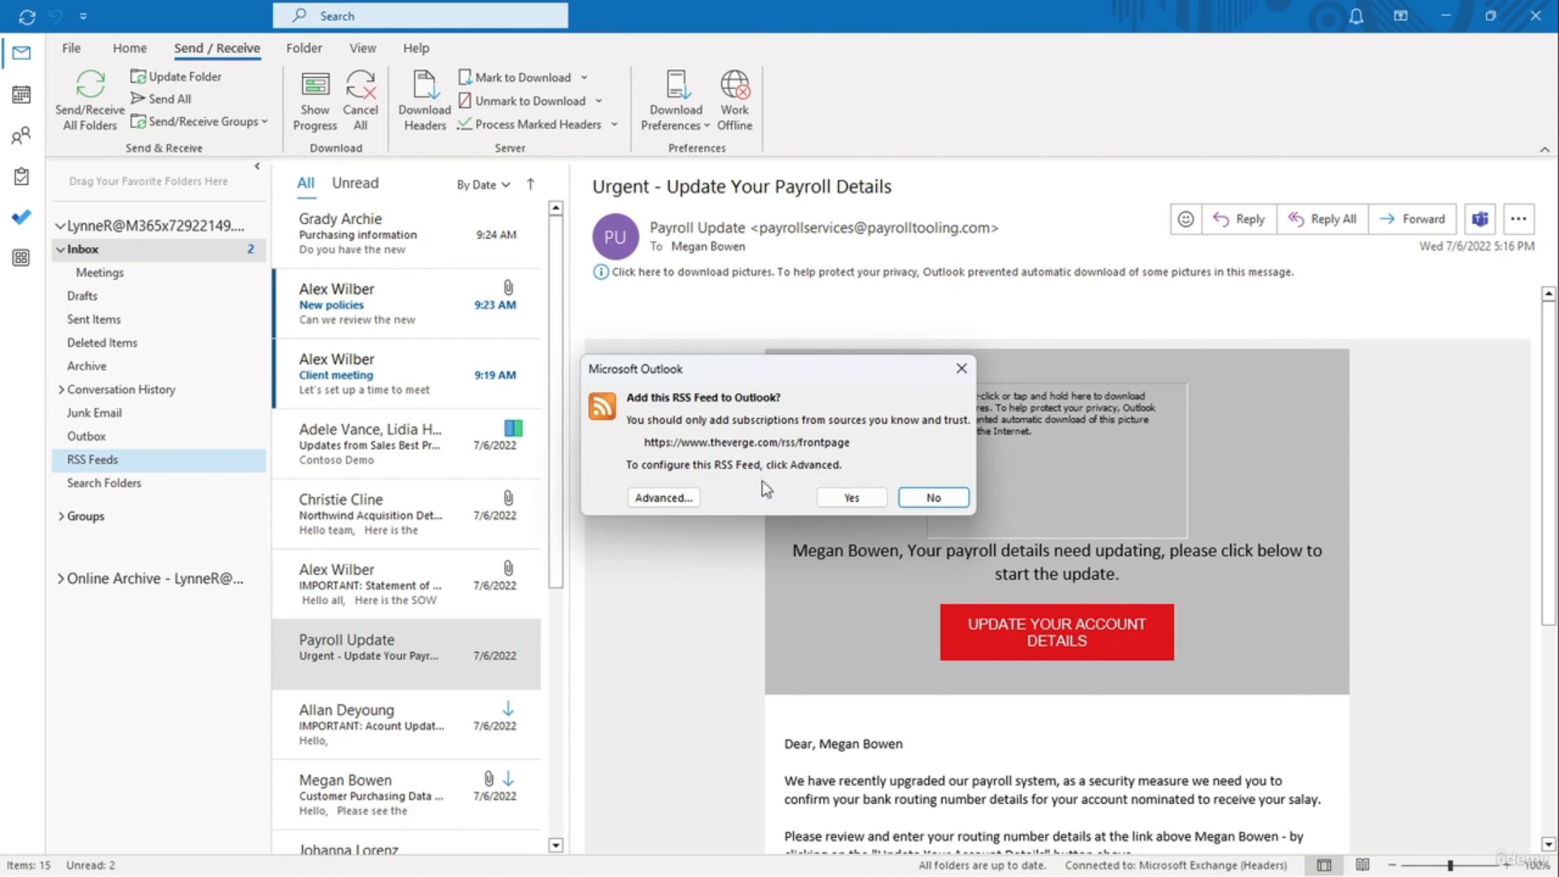
left_click(677, 497)
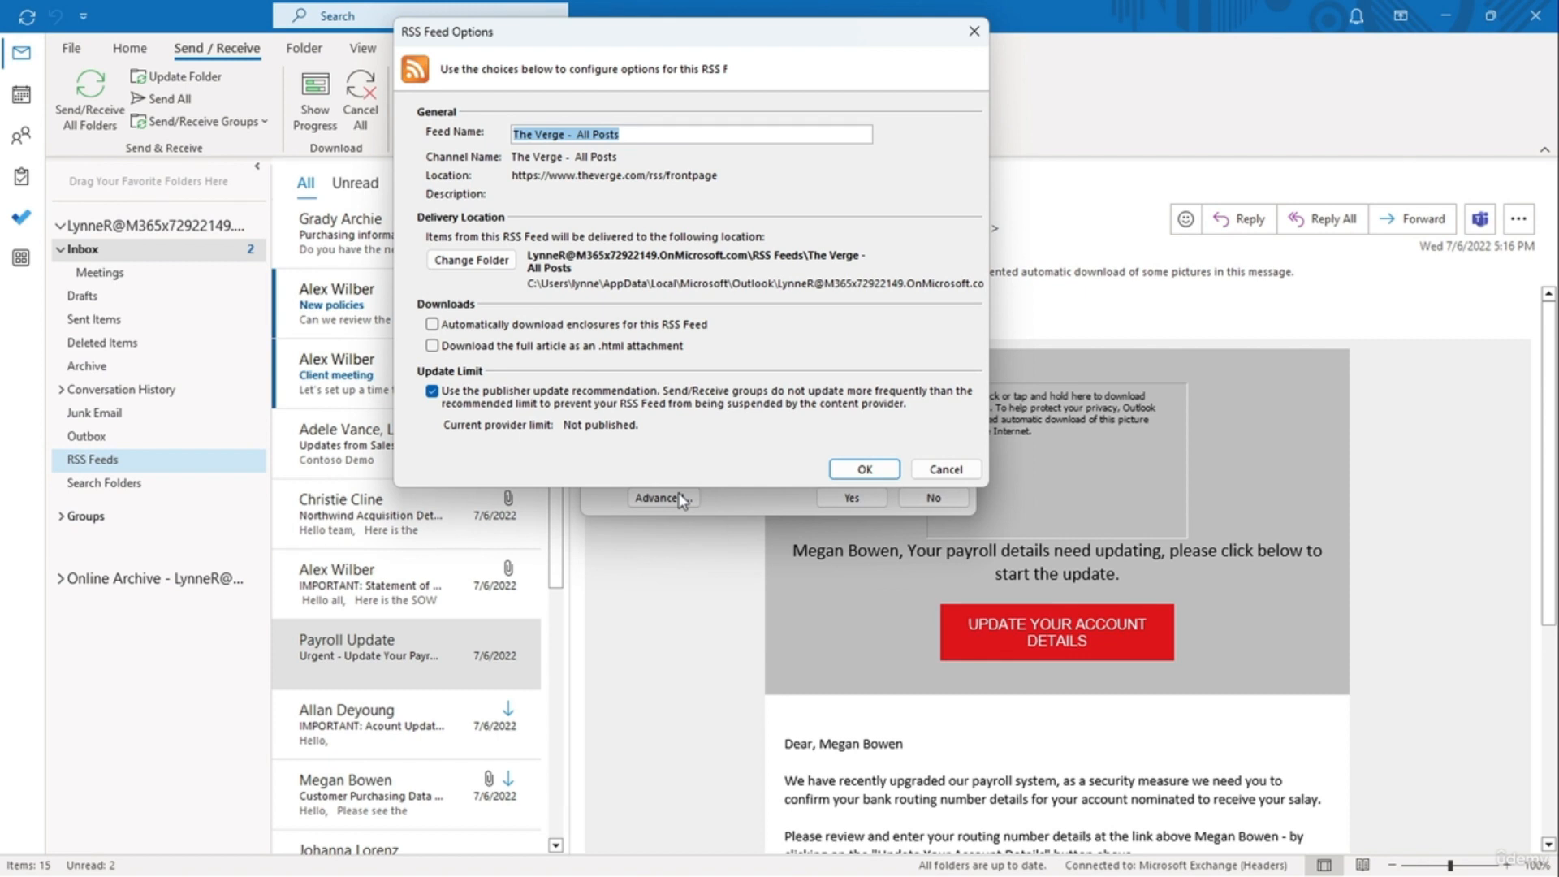
left_click(859, 468)
left_click(851, 498)
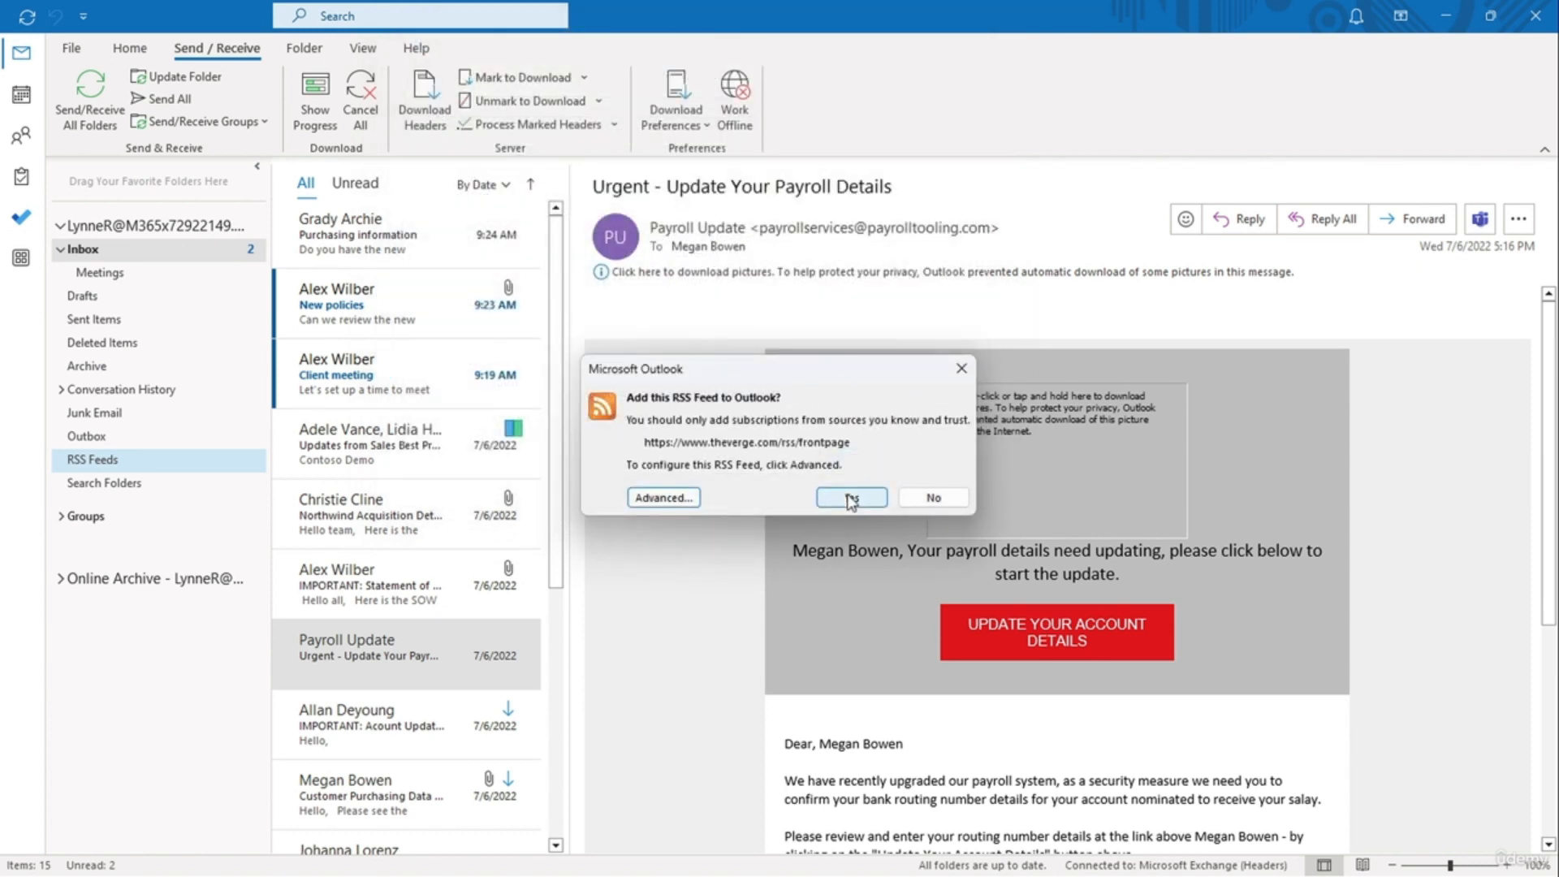
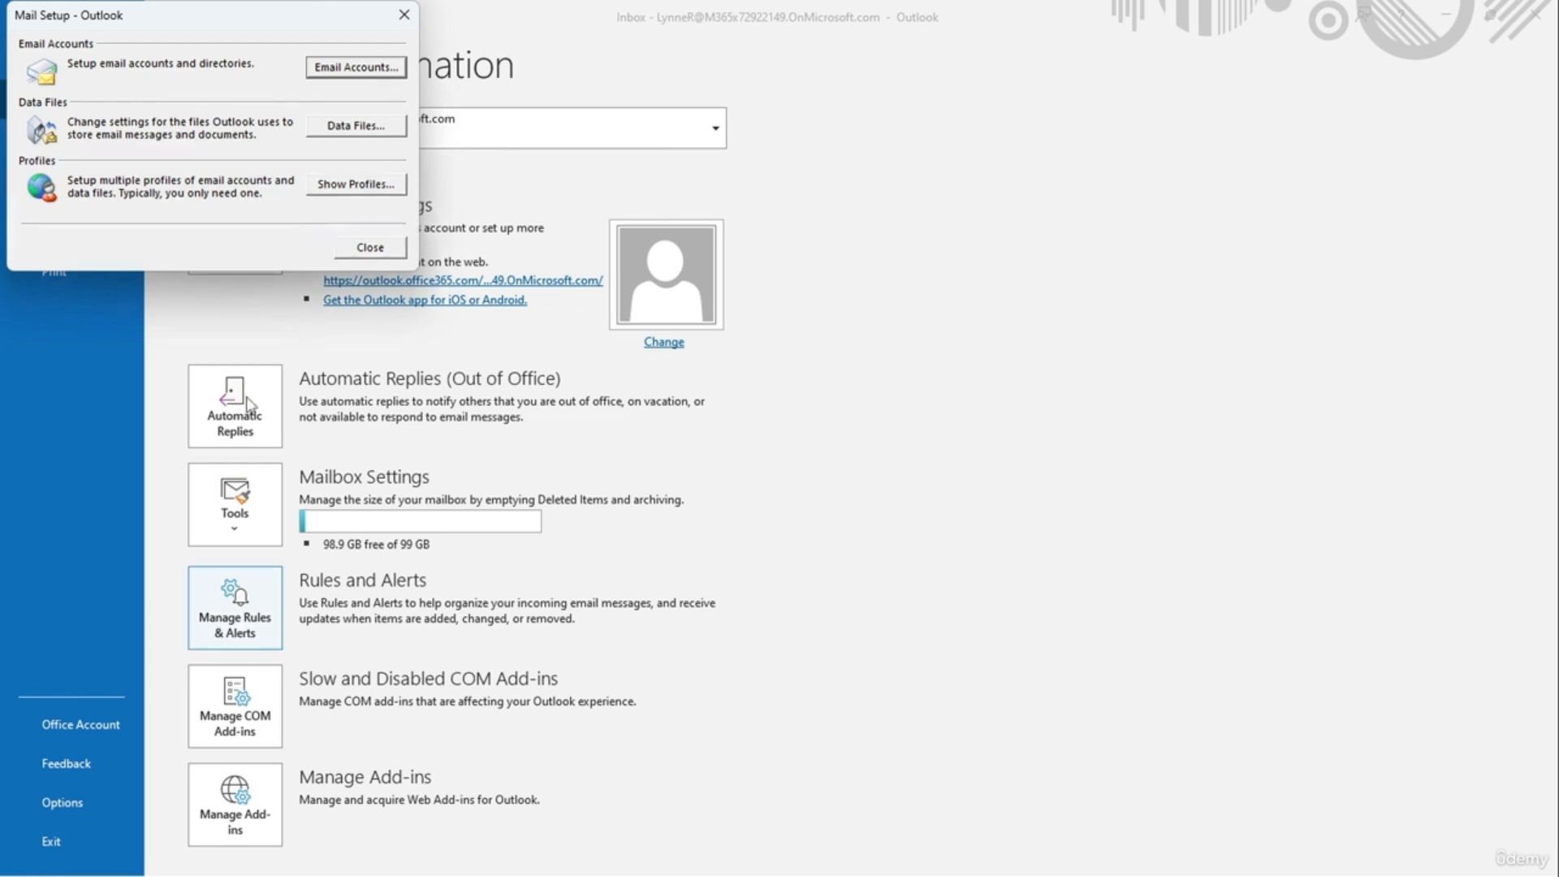
Step: Create a new mail profile named "Luco" from the list of existing profiles
left_click(333, 186)
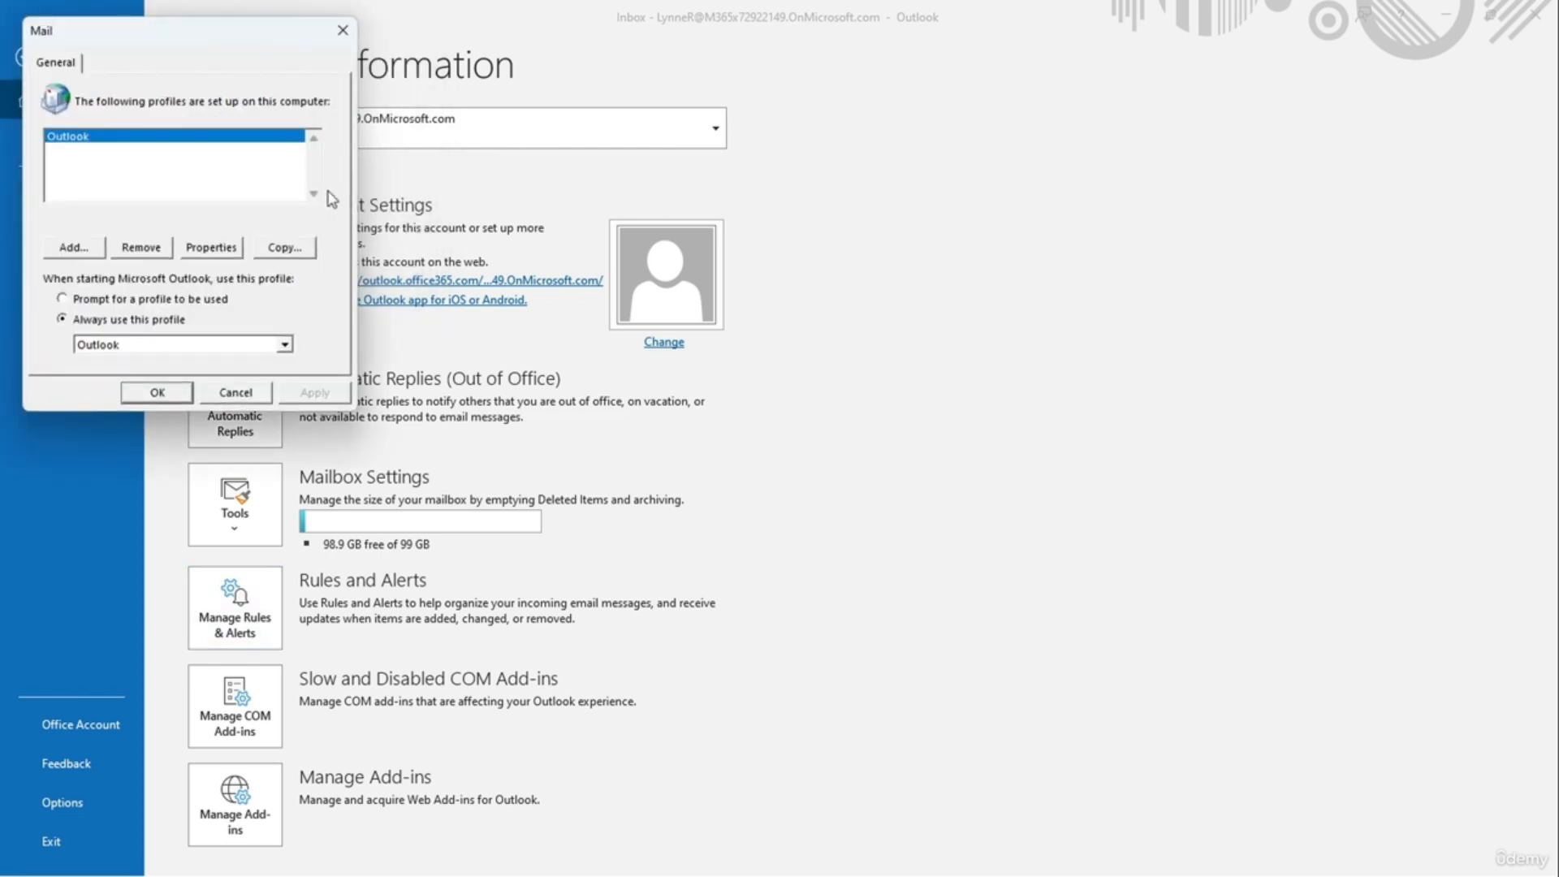
left_click(72, 247)
type("Junk")
left_click(260, 202)
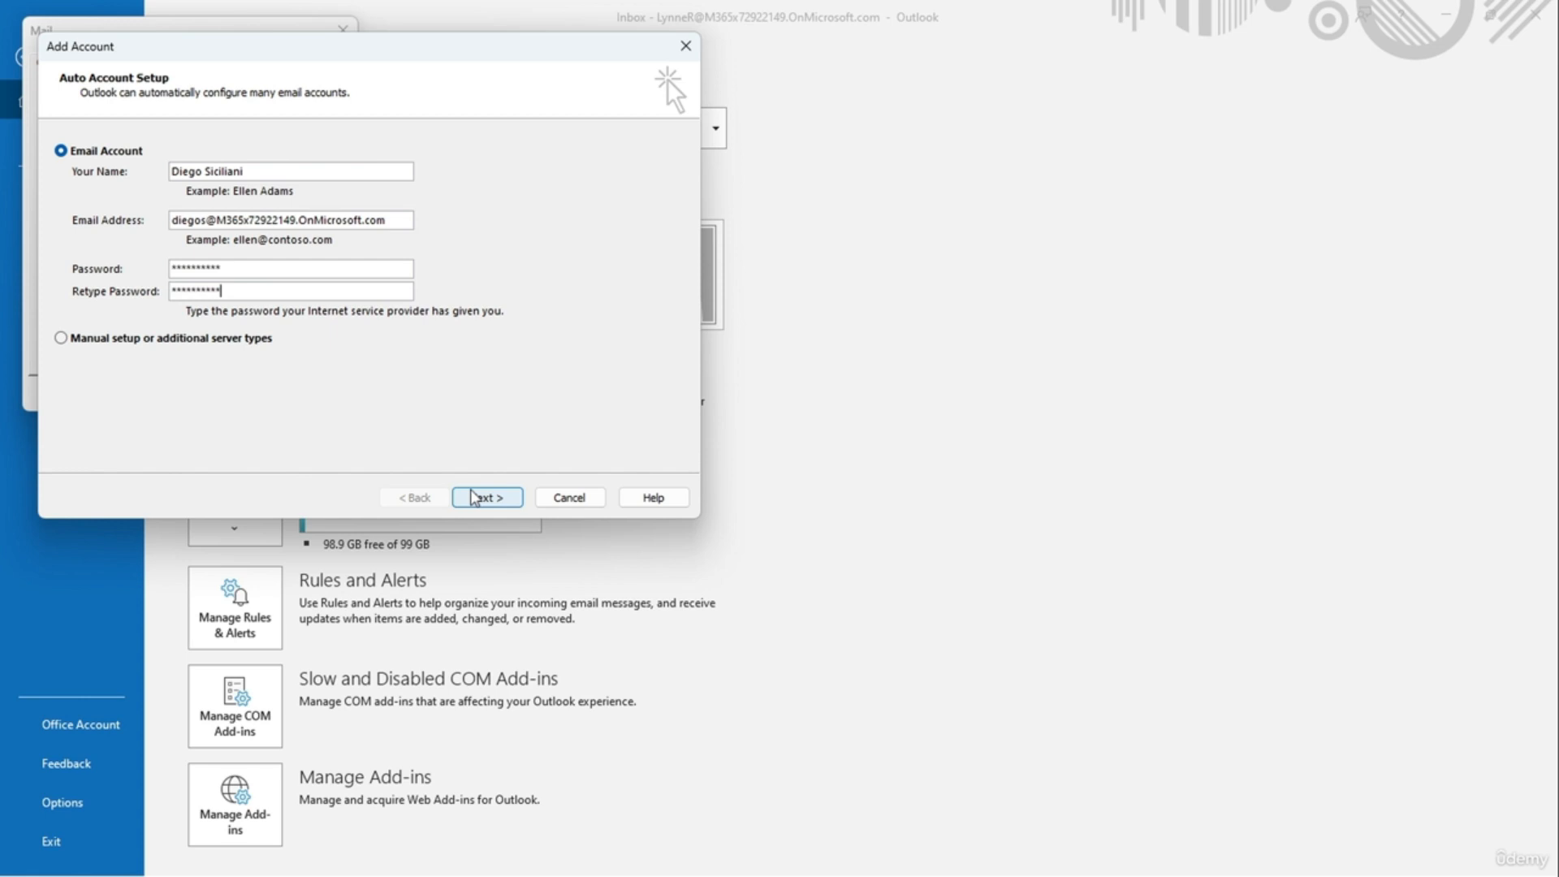
Step: Set up the new profile's email account by signing in with the account password for this app only, and finish the setup
left_click(479, 497)
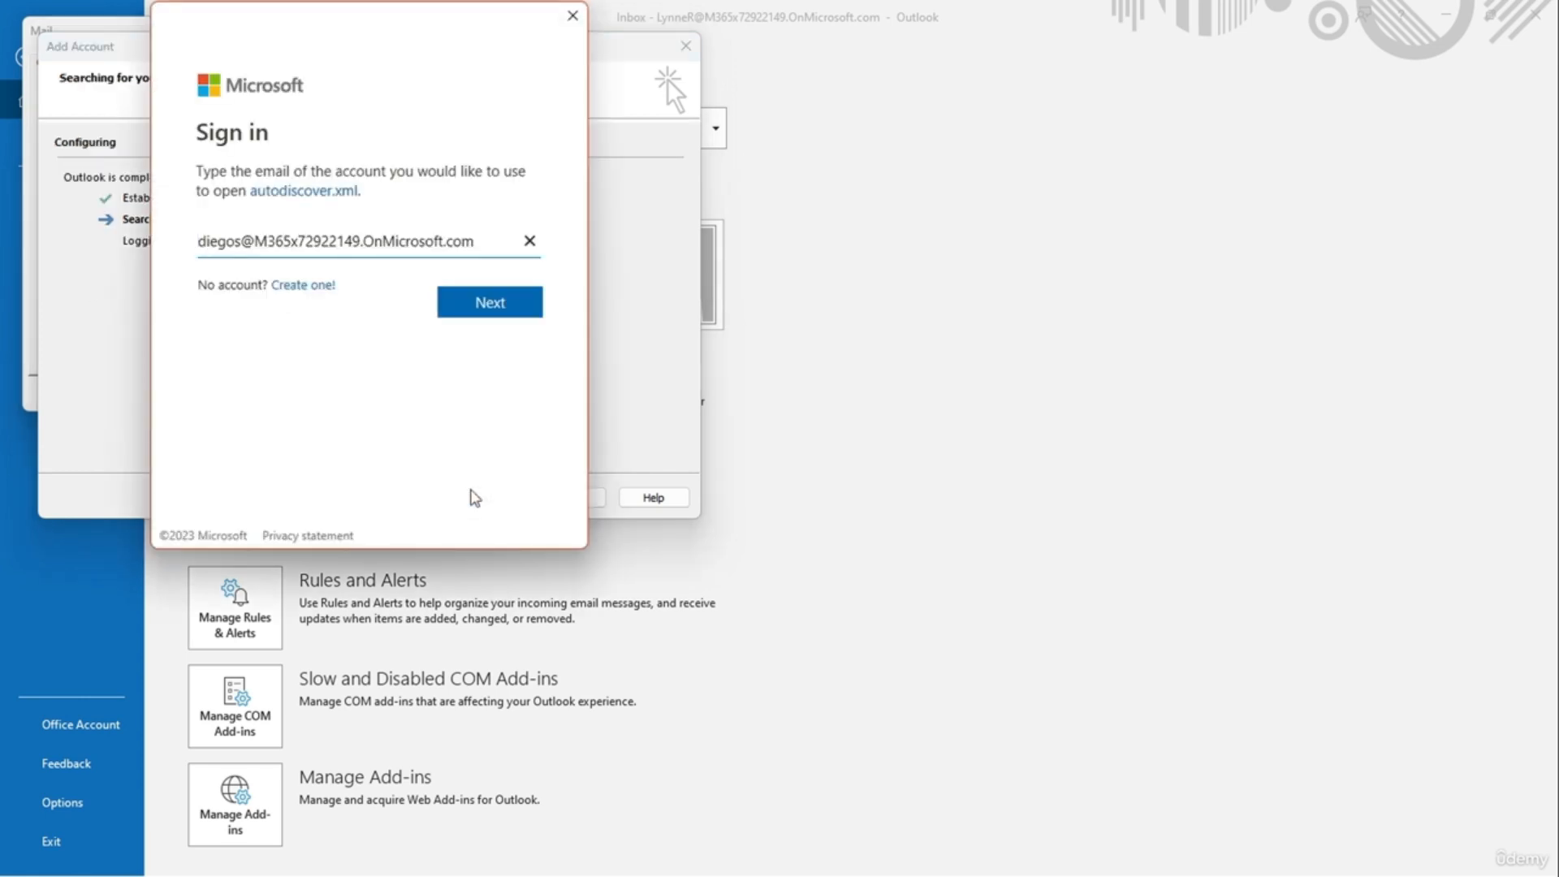
left_click(479, 302)
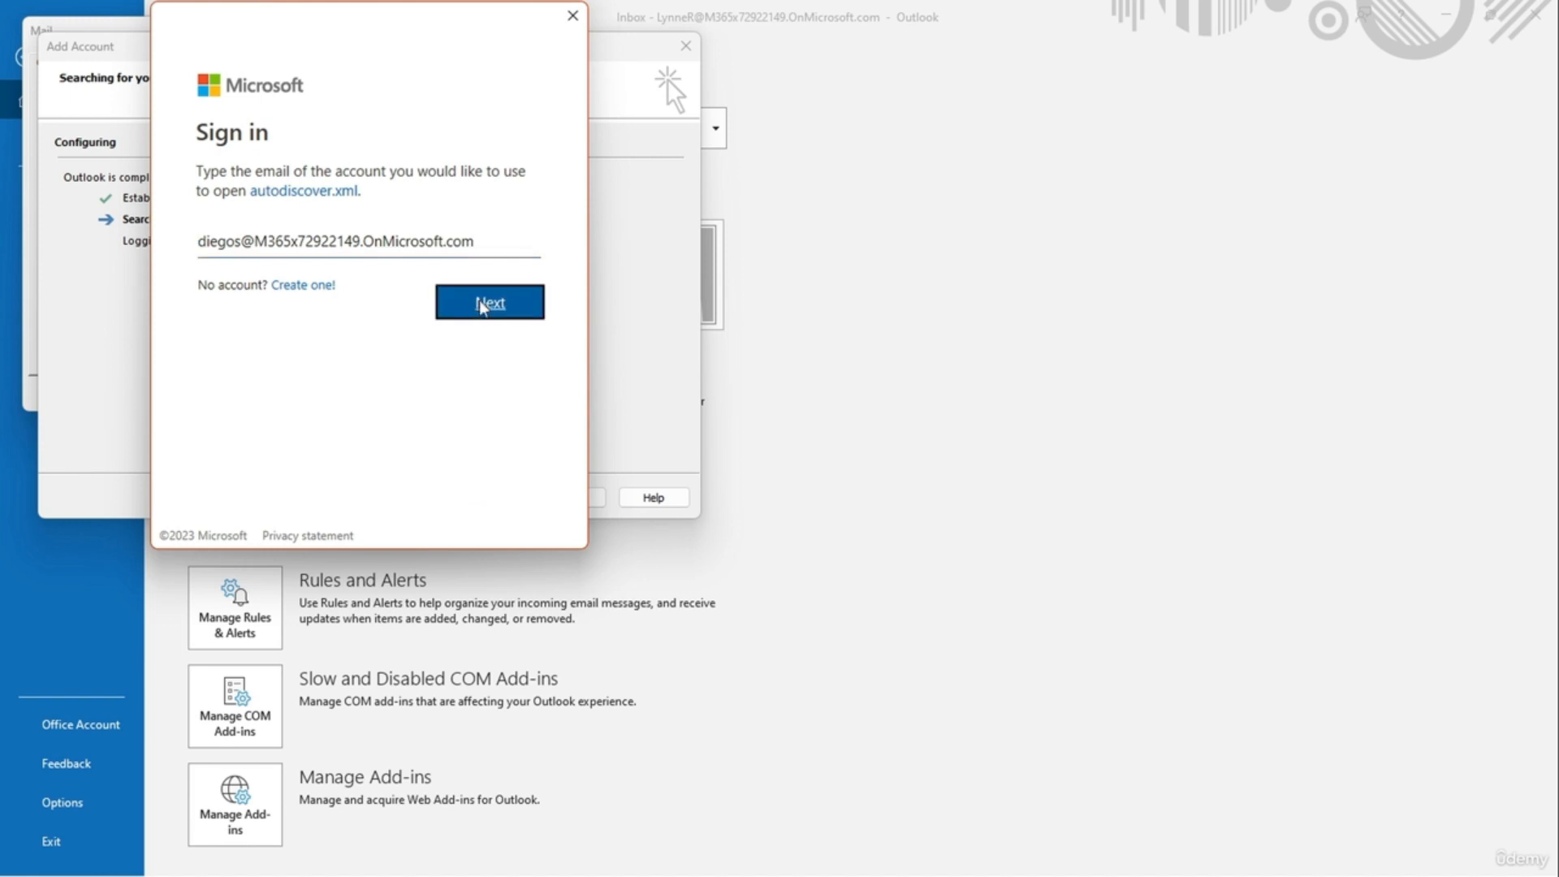
type("•••••••••••")
left_click(489, 394)
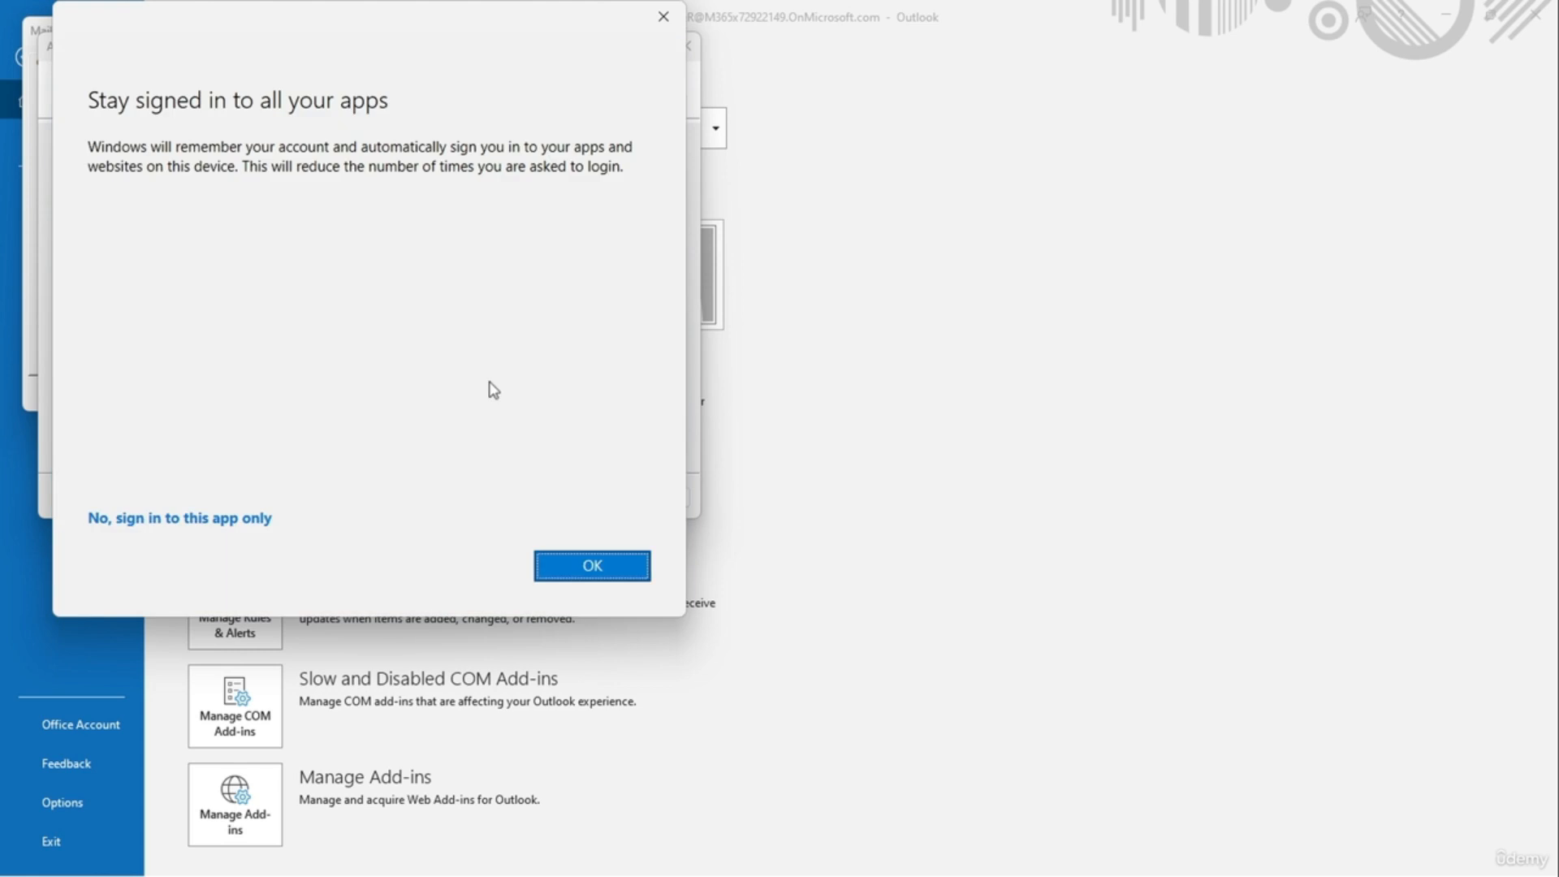
left_click(240, 519)
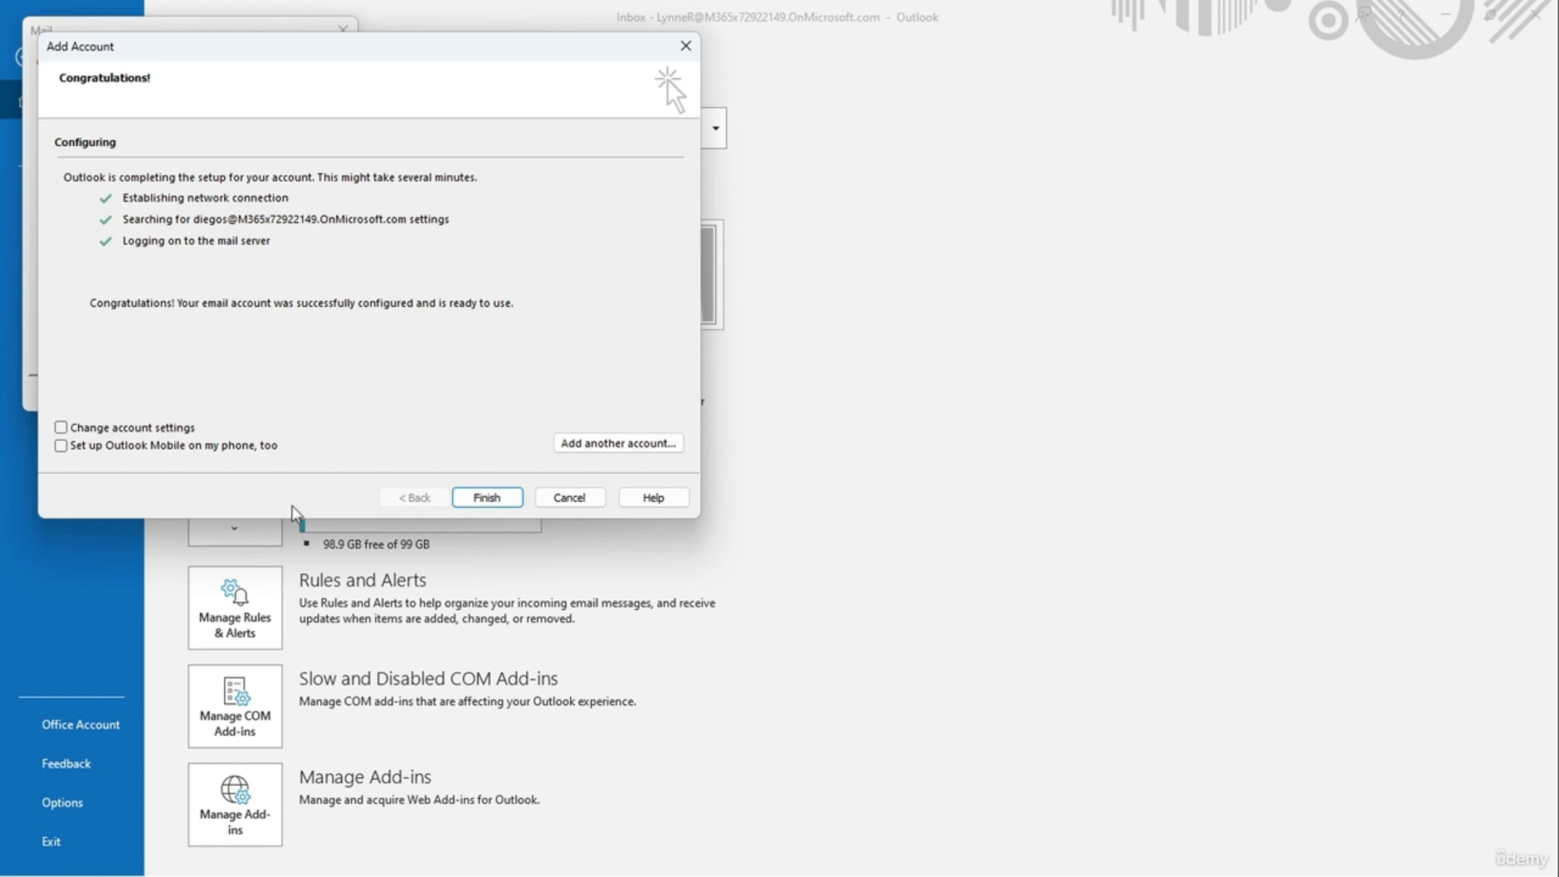
left_click(491, 498)
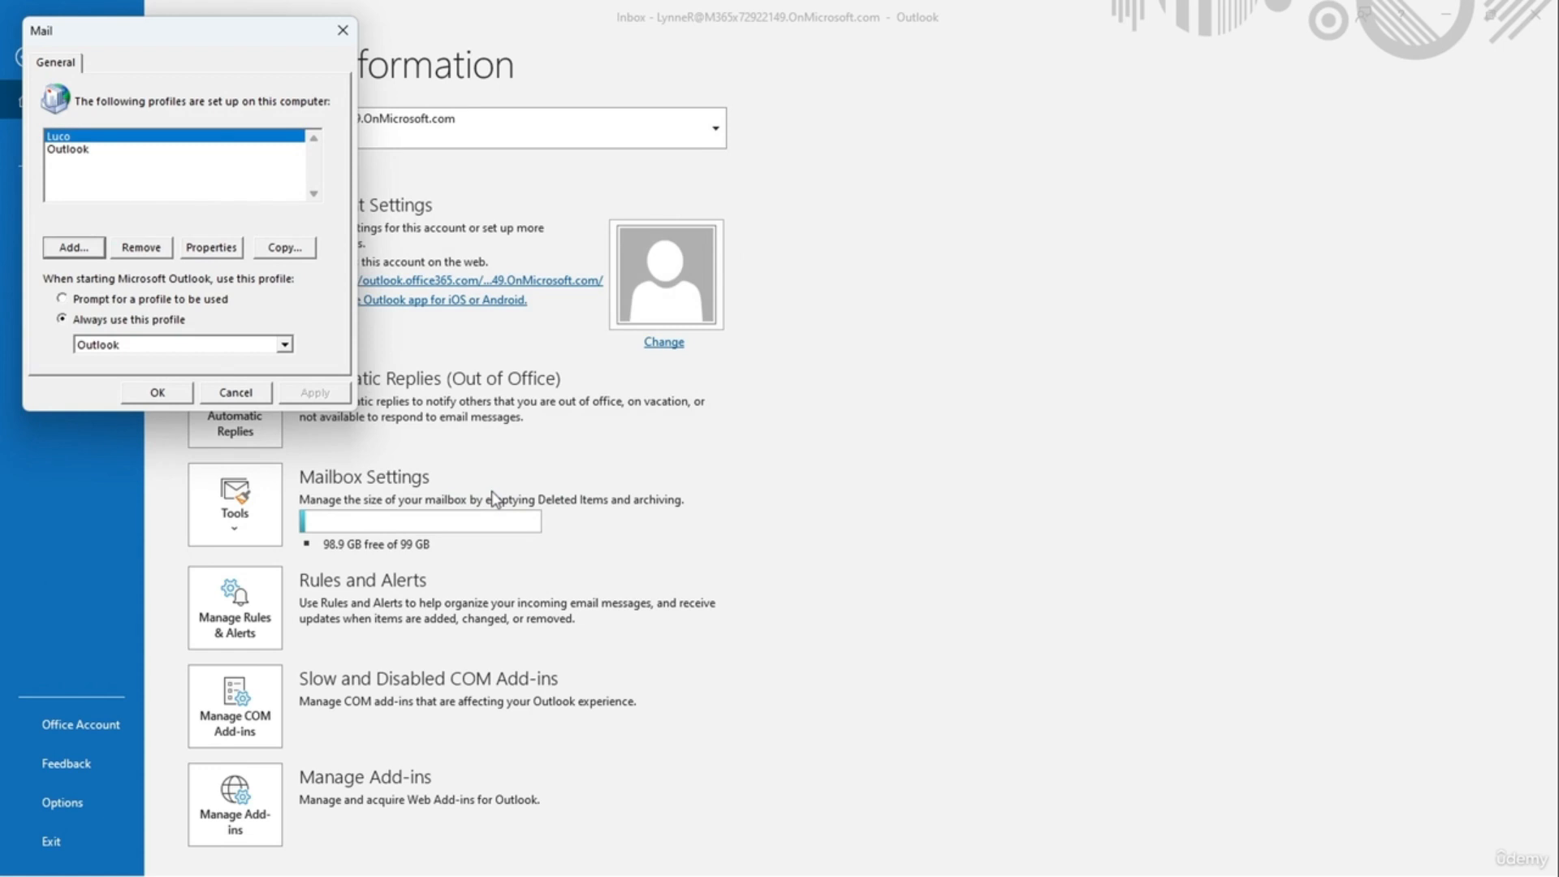
left_click(156, 395)
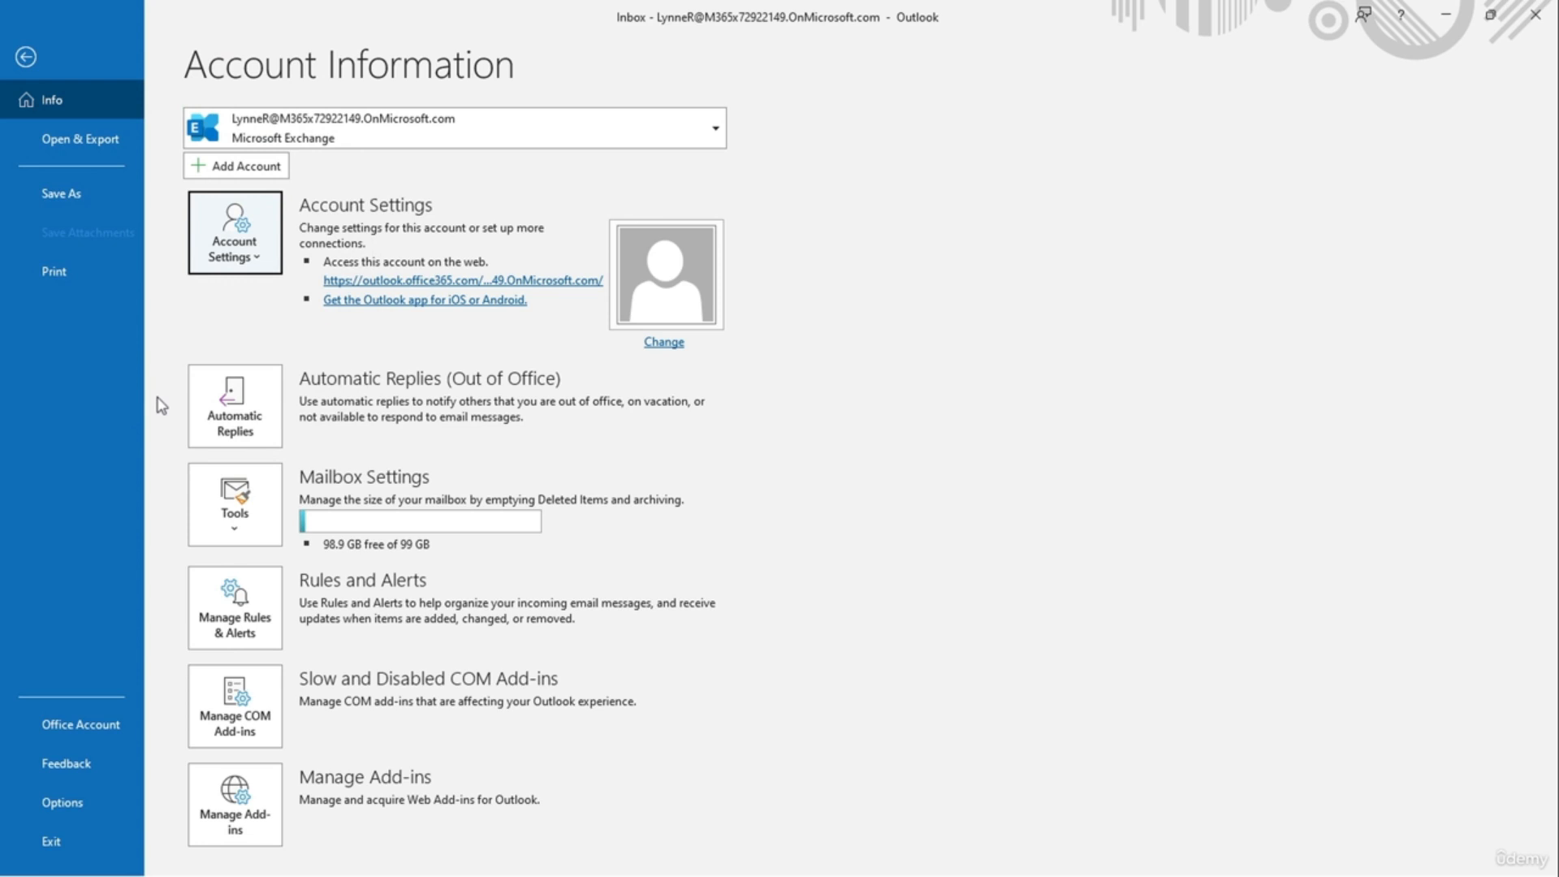
Step: Restart Outlook through Change Profile, choose the Luco profile, enable prompting for a profile and load it
left_click(275, 257)
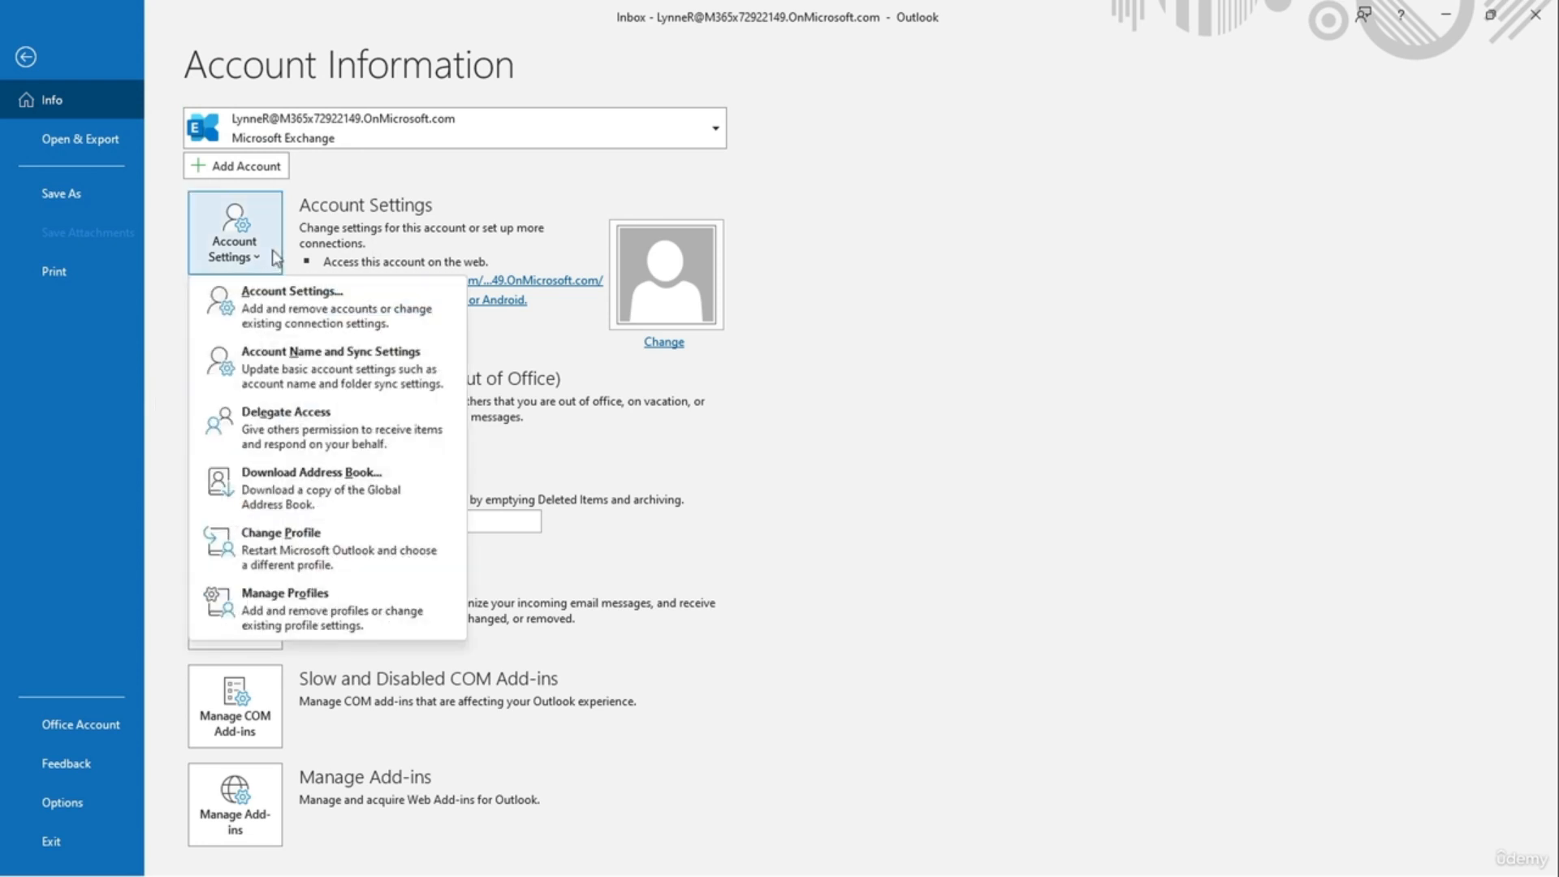
left_click(274, 544)
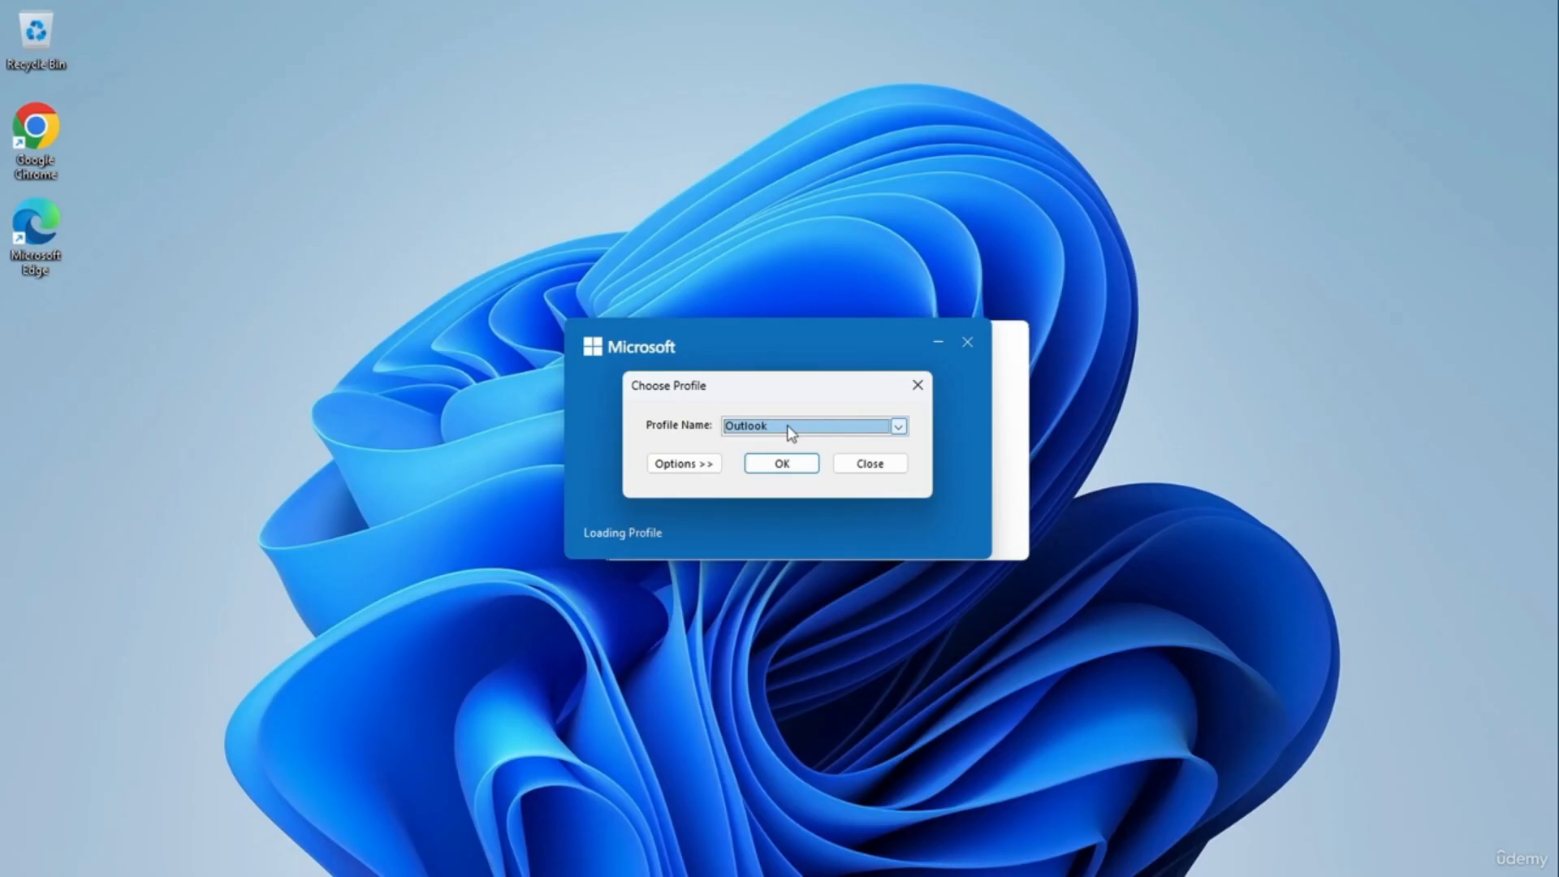
left_click(788, 431)
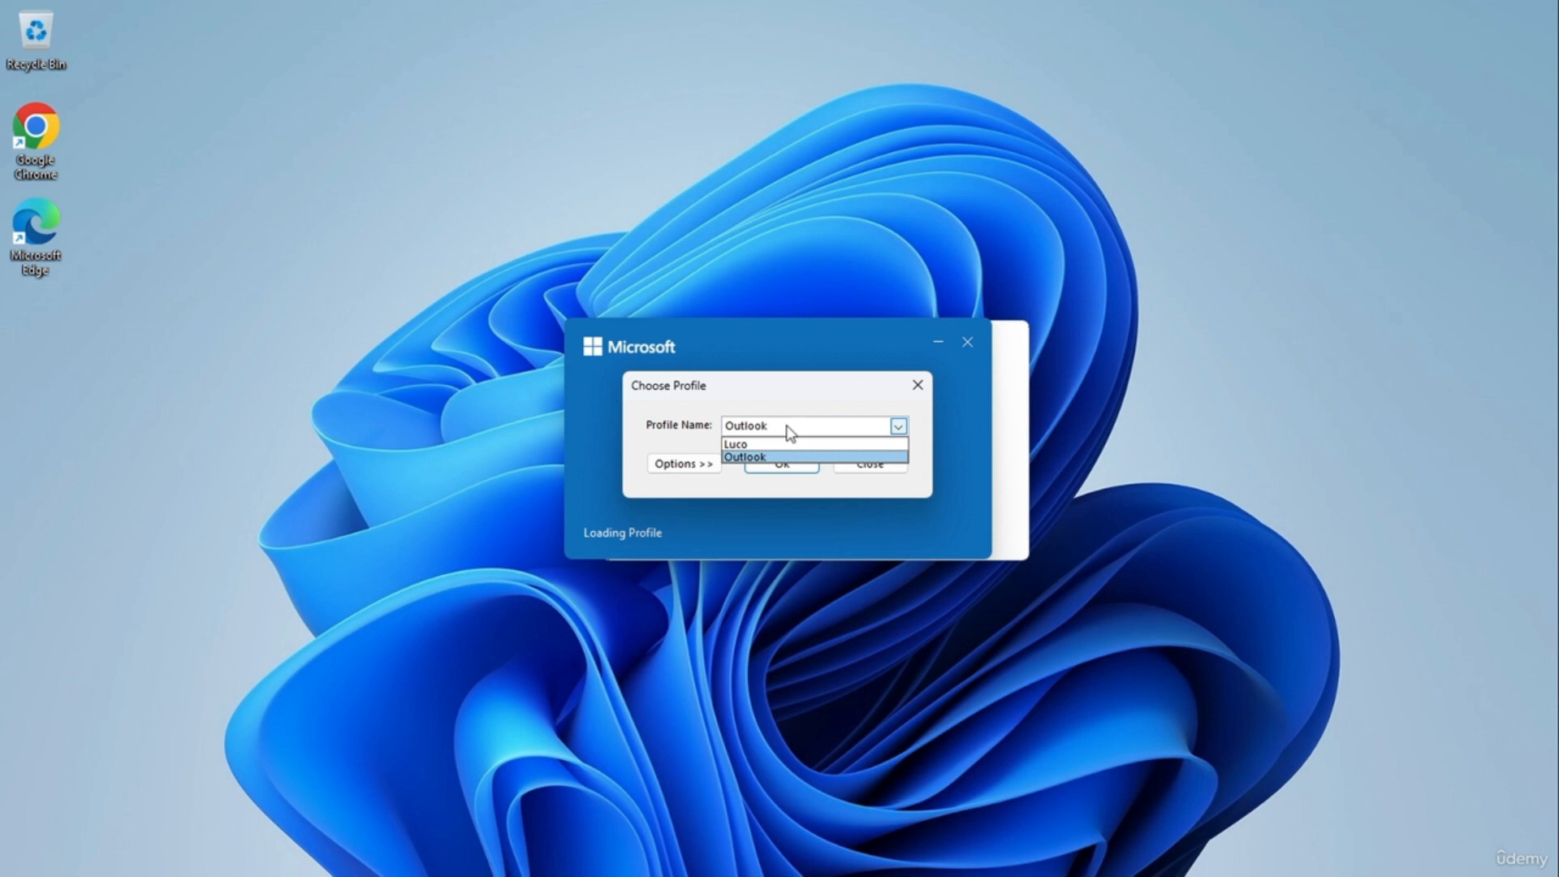
left_click(786, 444)
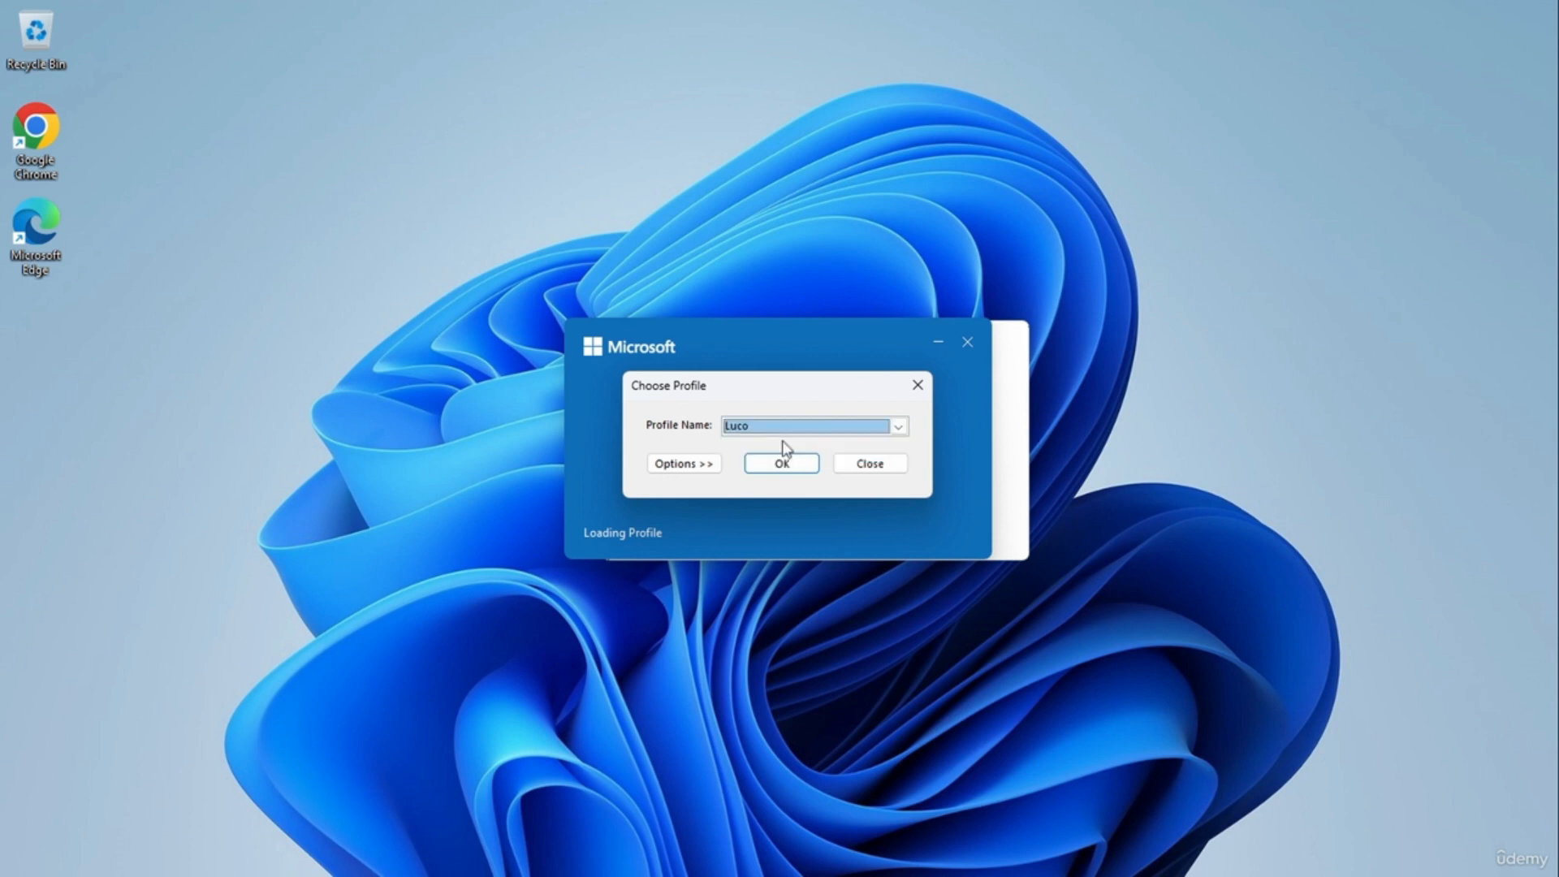
left_click(705, 465)
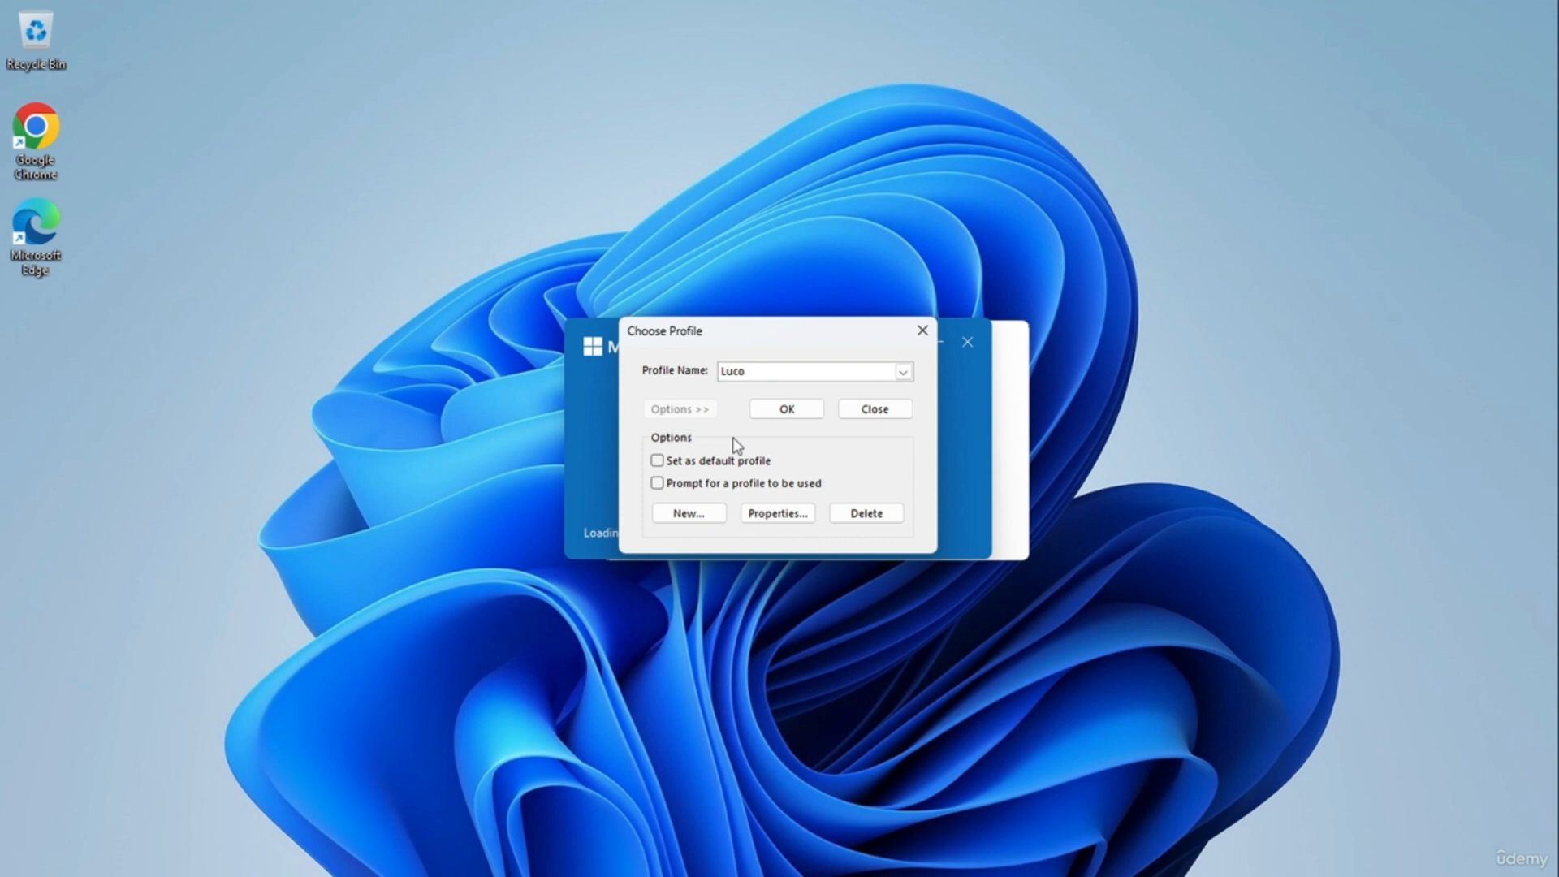
left_click(715, 486)
left_click(781, 410)
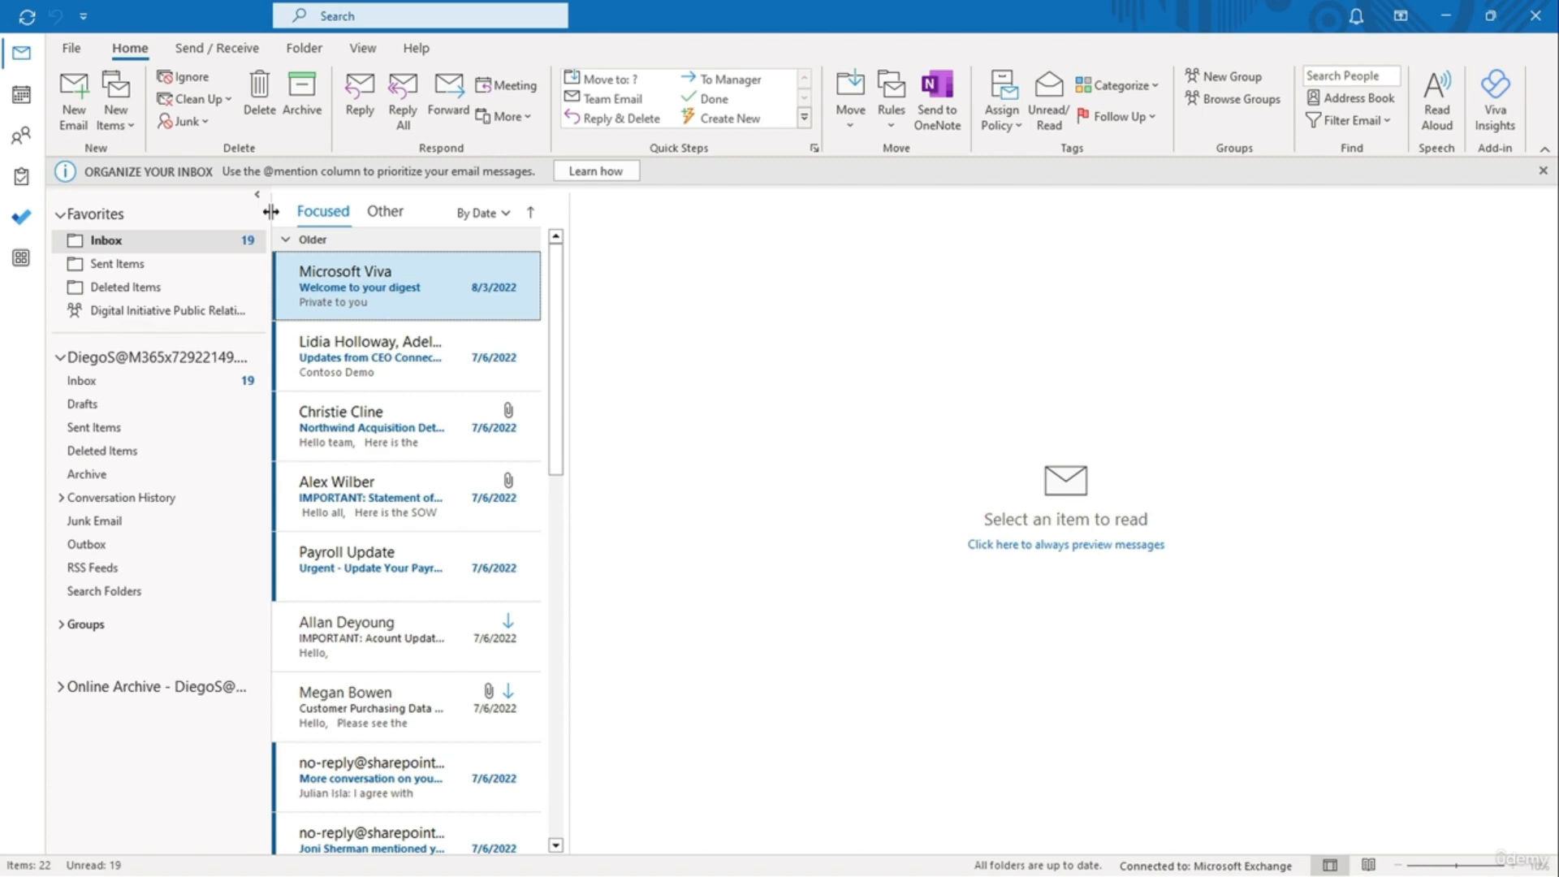
Step: Restart Outlook through Change Profile and switch back to the original mail profile
left_click(71, 50)
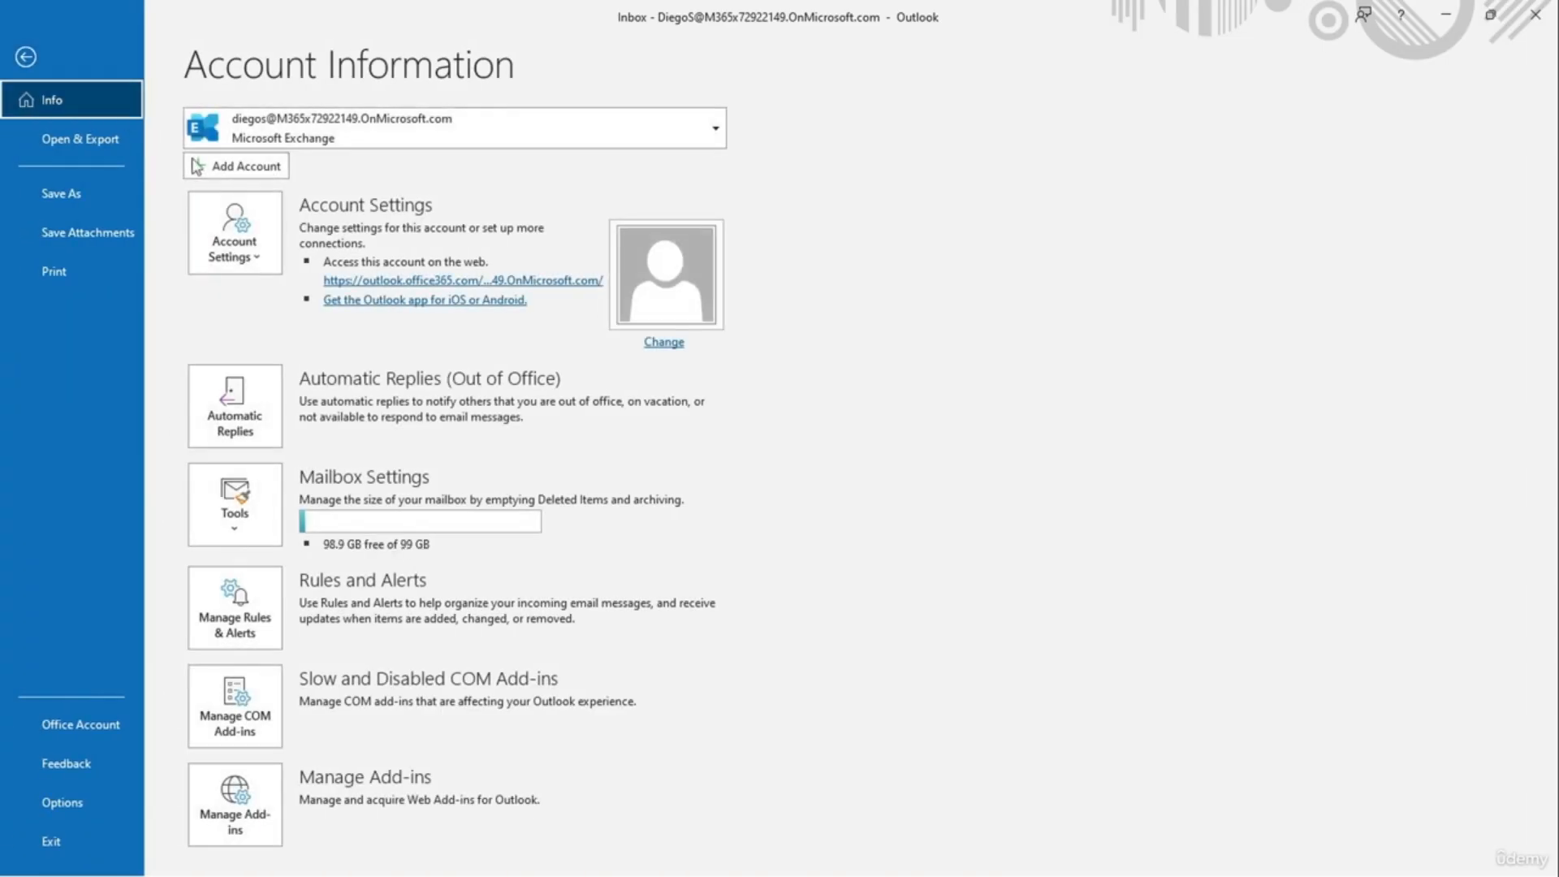
left_click(234, 236)
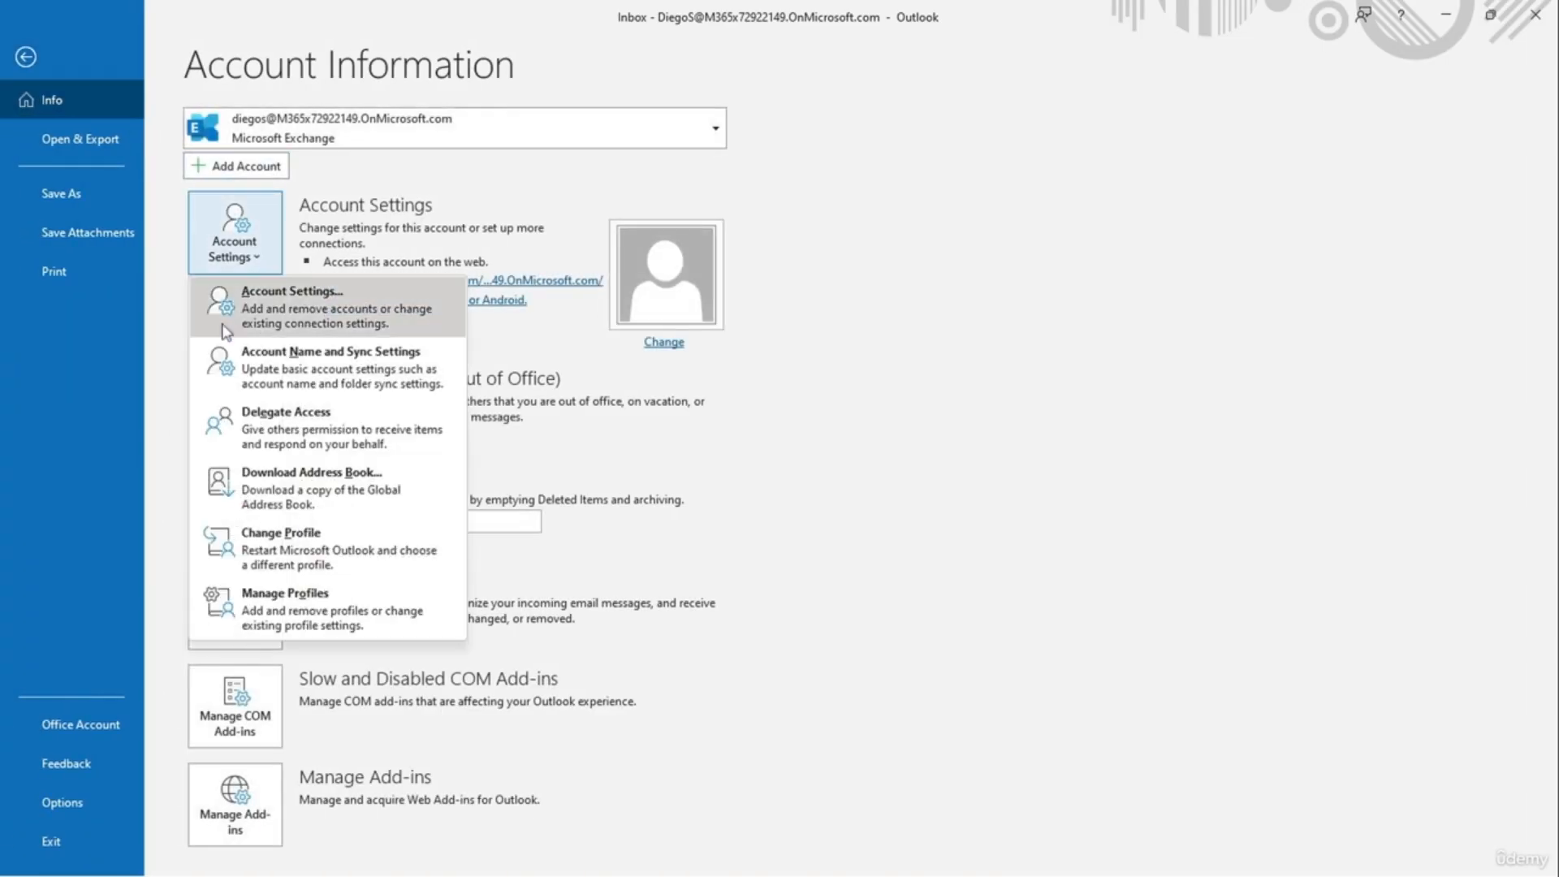
left_click(288, 569)
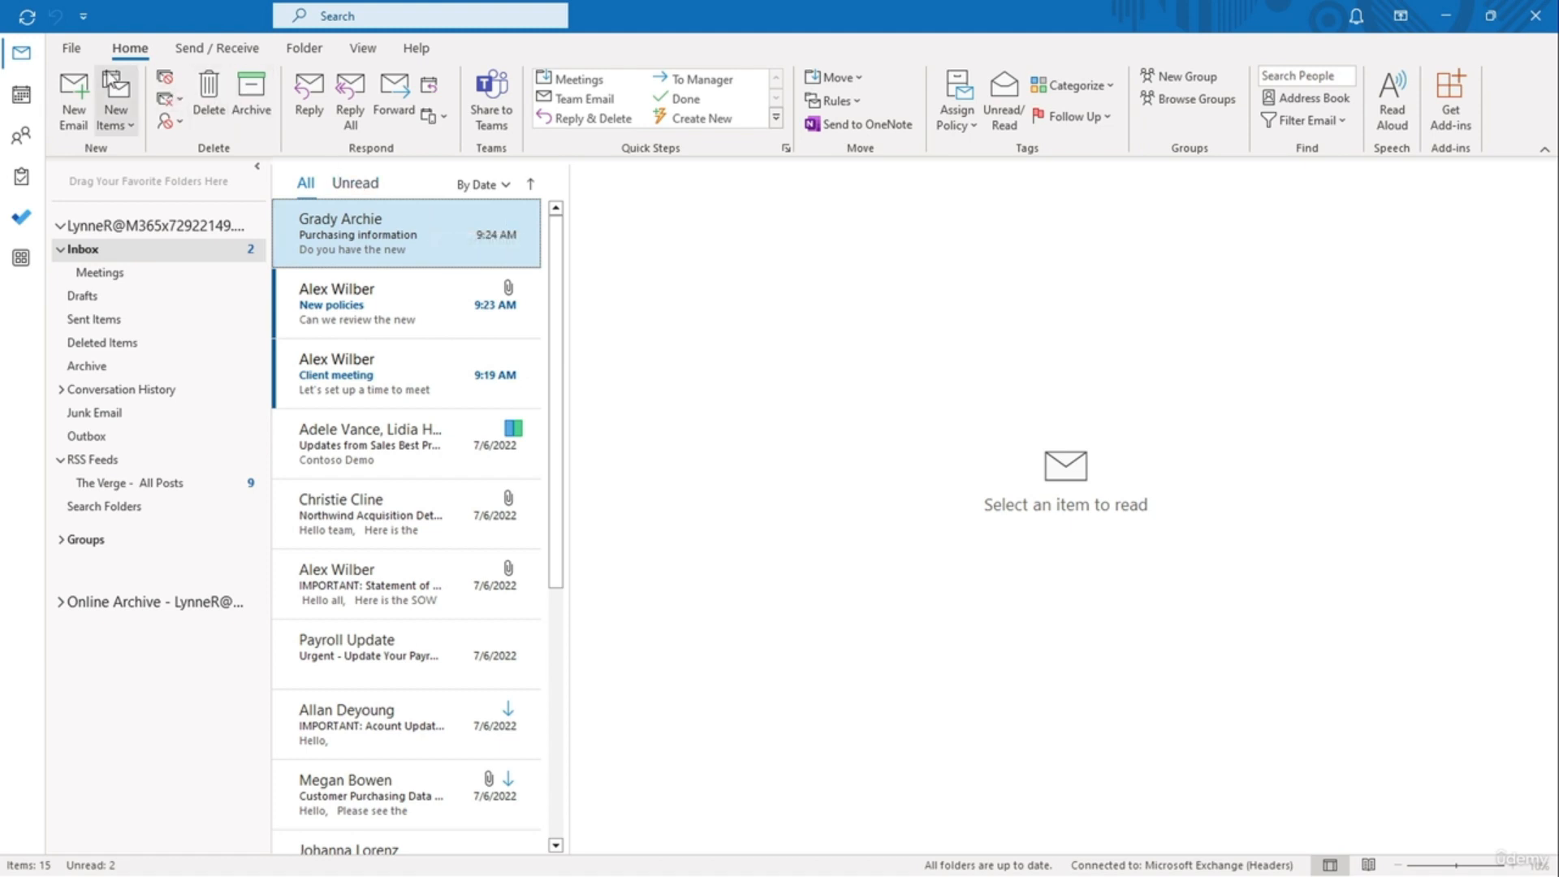
Step: Add a colleague's mailbox as an additional mailbox in the Exchange account's advanced settings and finish the account update
left_click(88, 57)
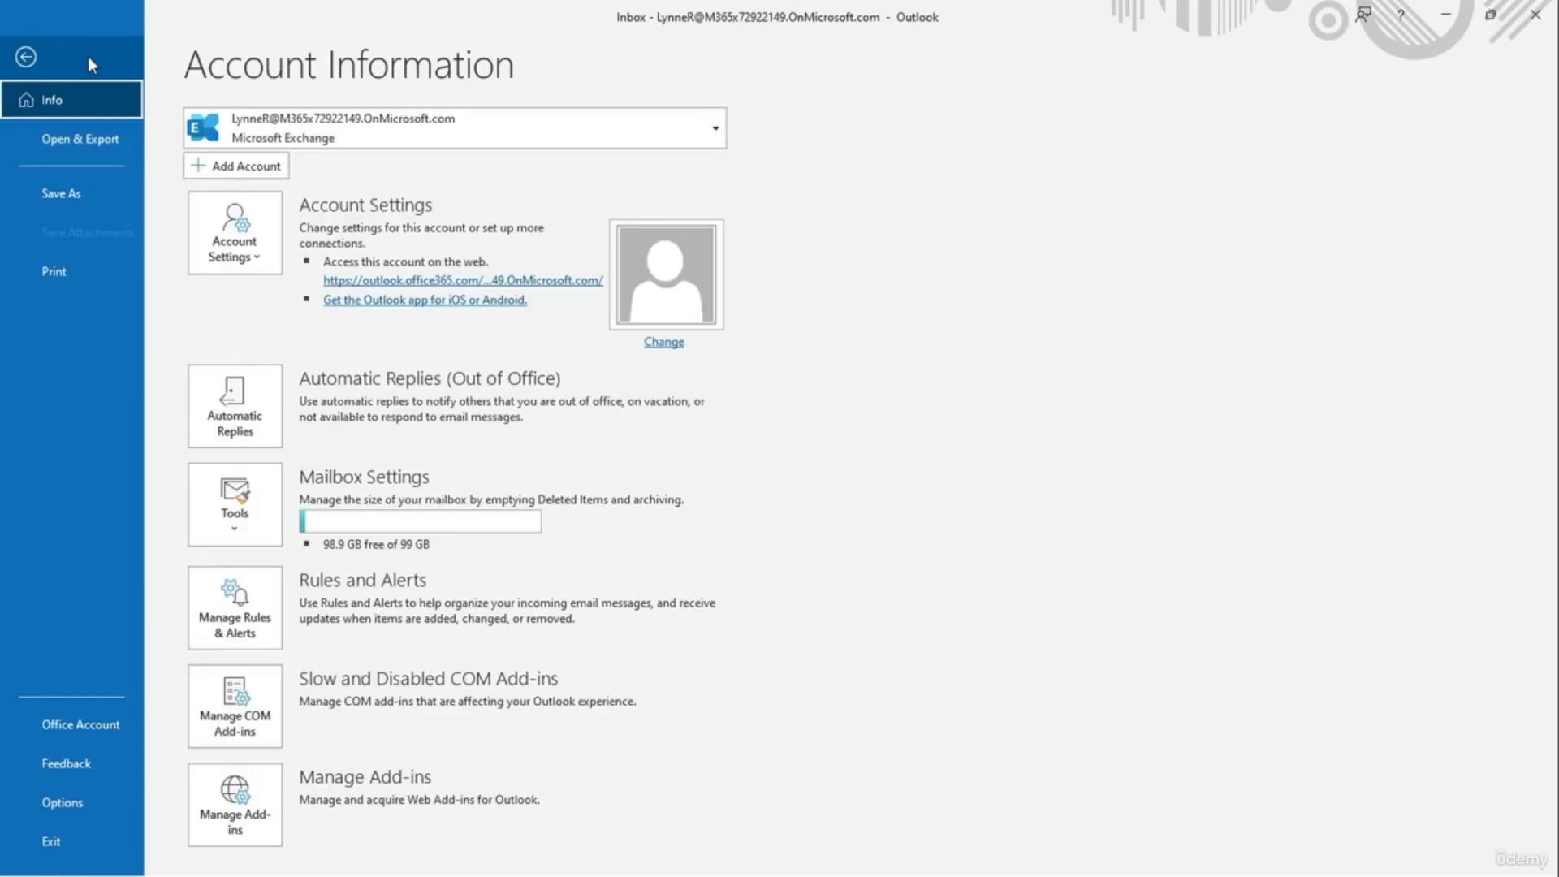
left_click(202, 212)
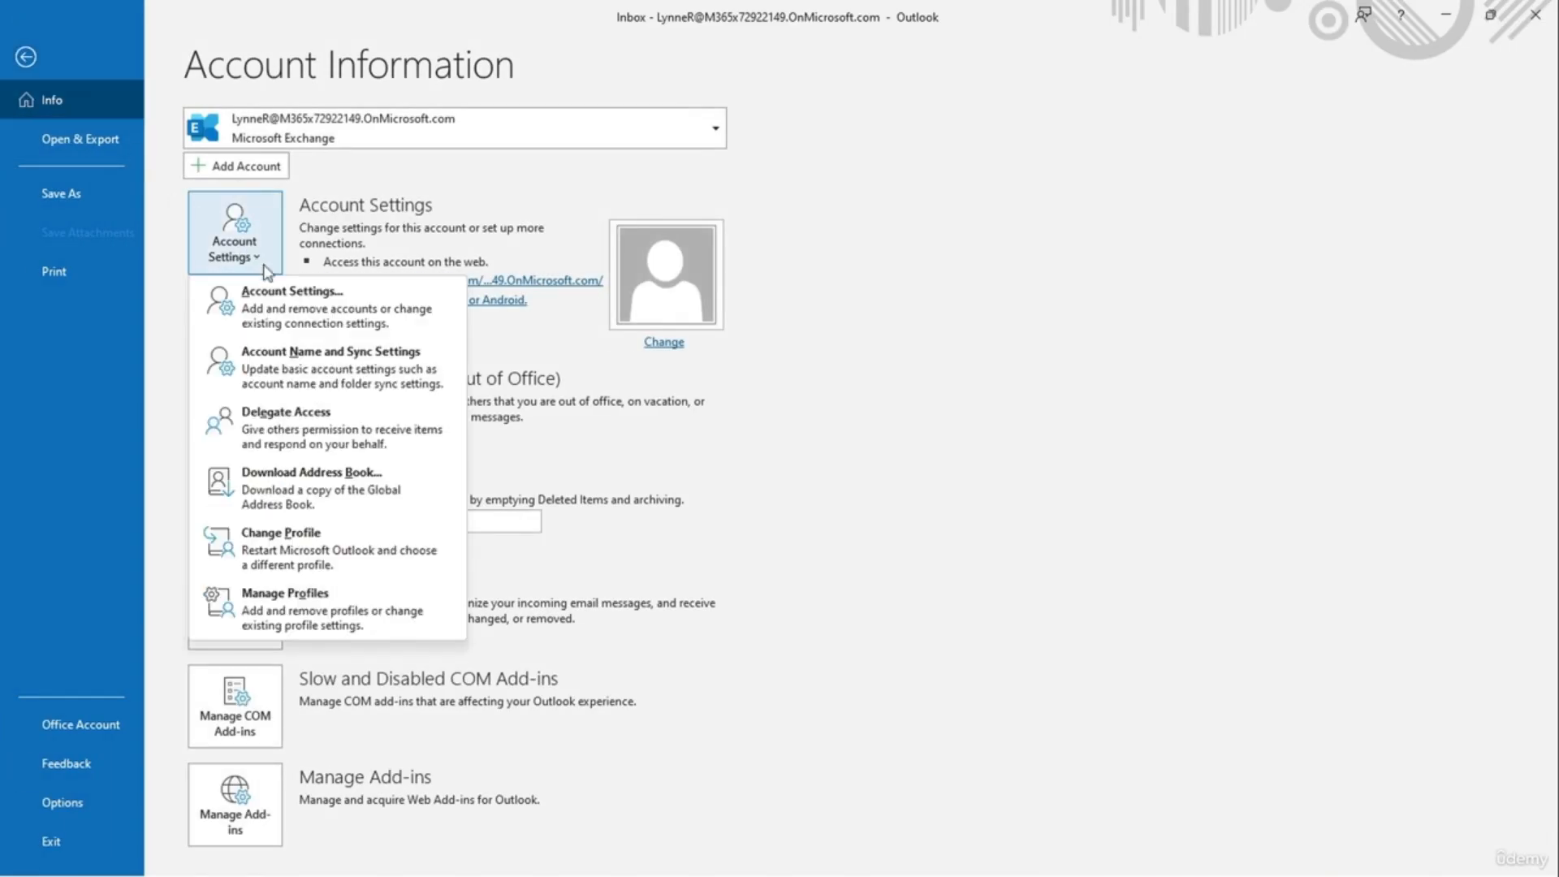
left_click(285, 294)
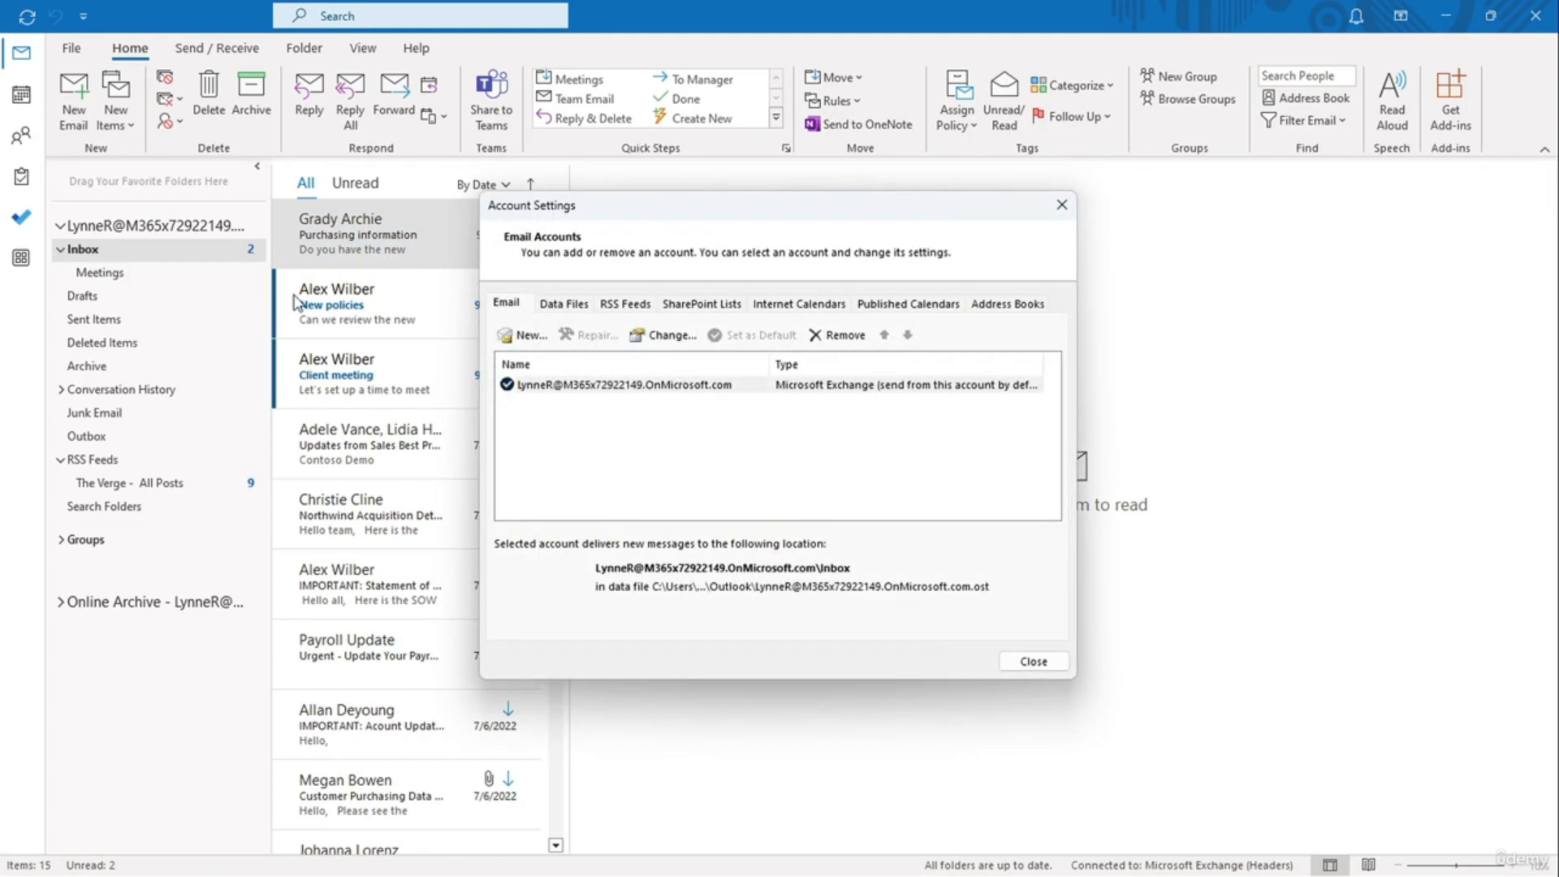
left_click(650, 336)
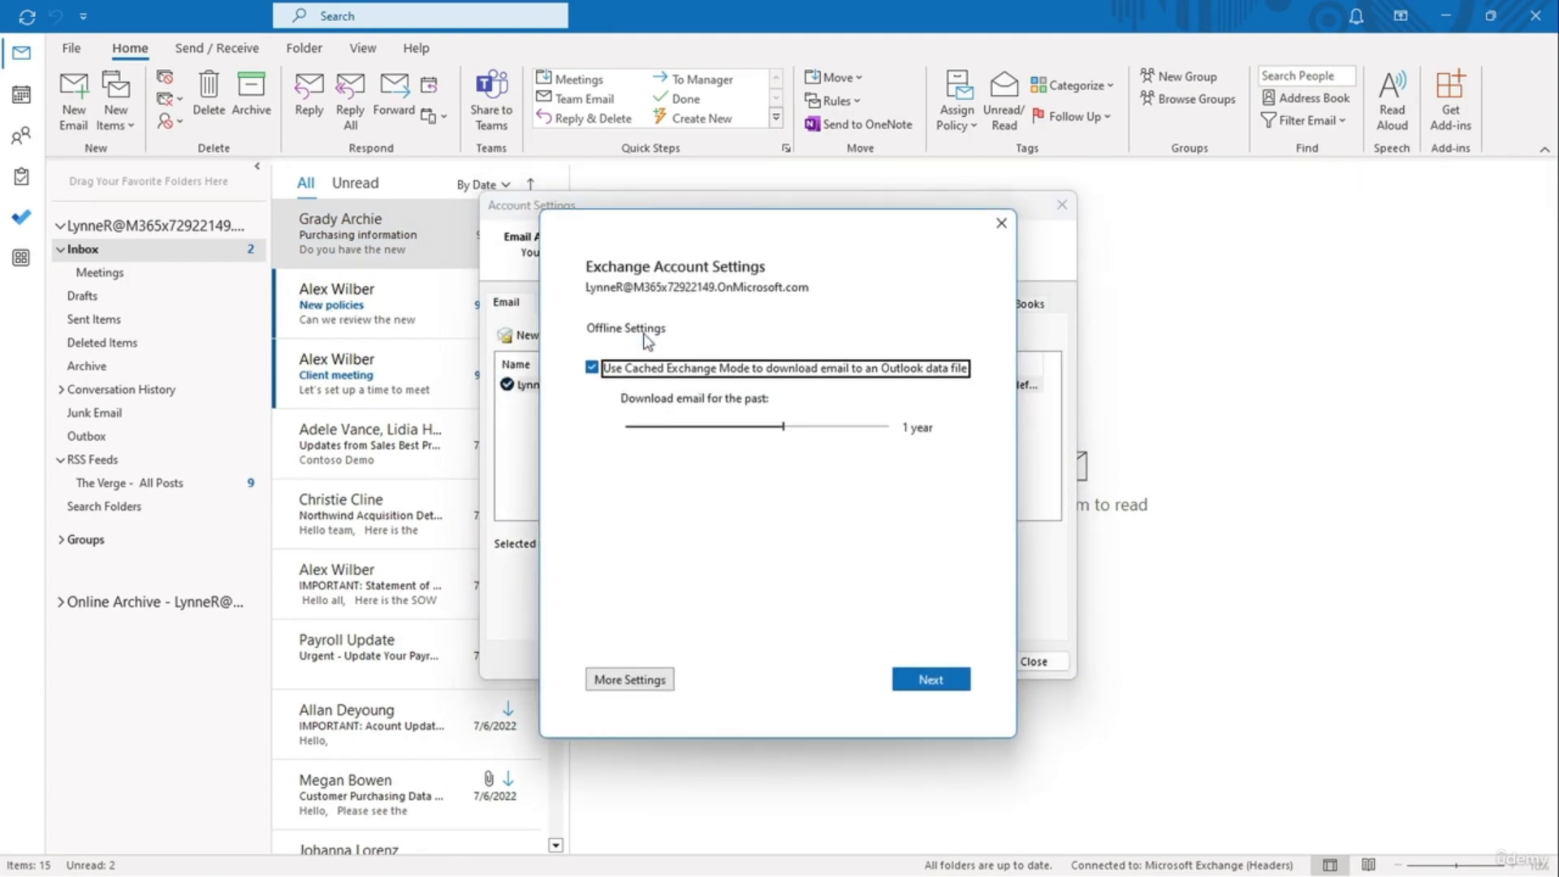
left_click(630, 680)
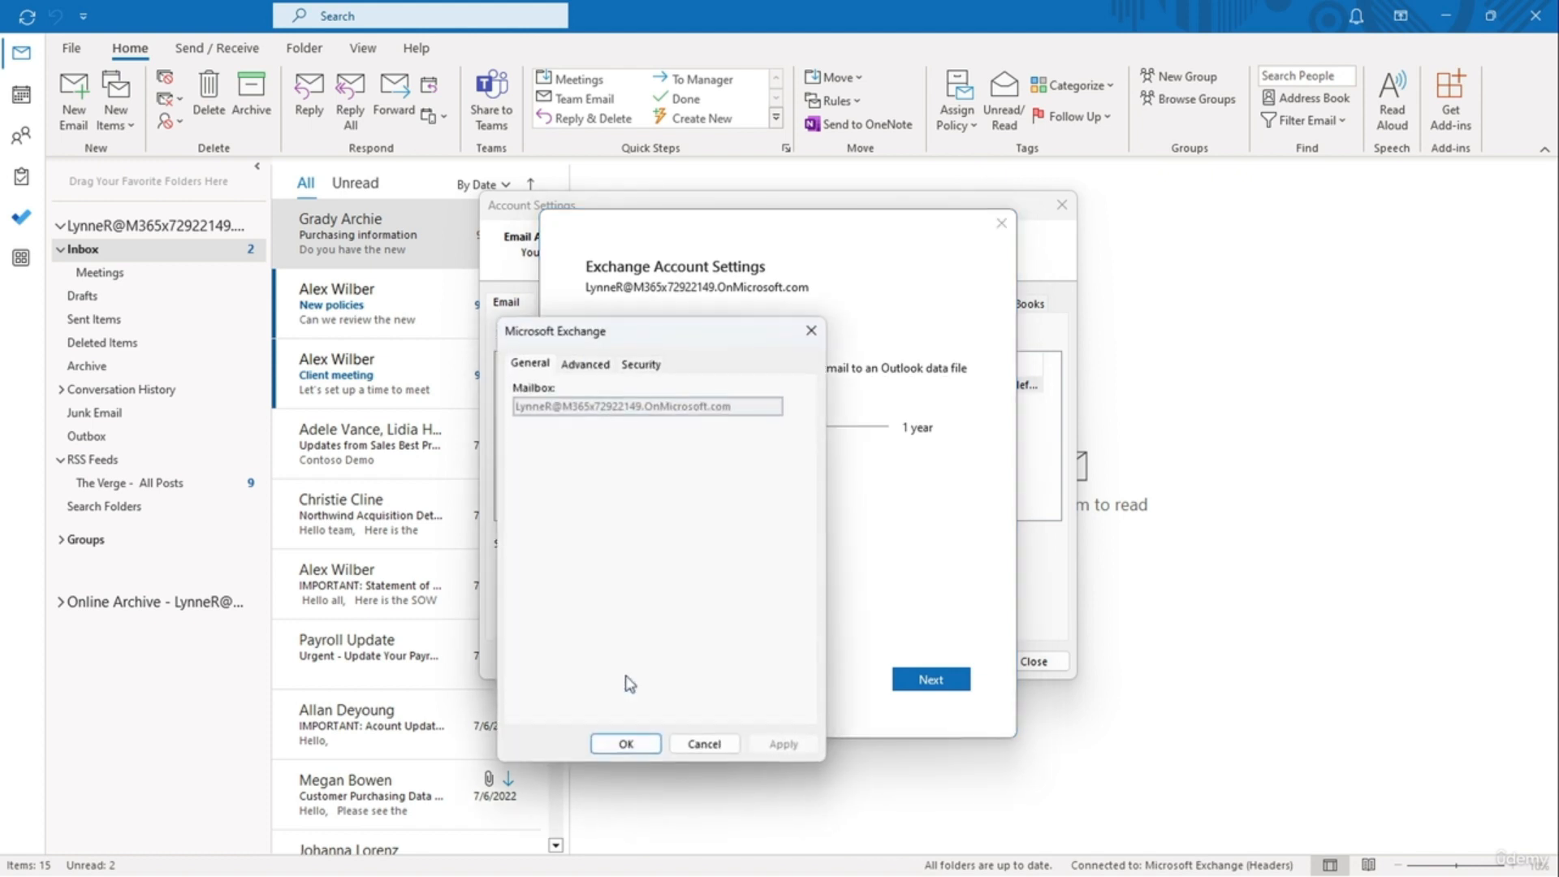
left_click(602, 379)
left_click(760, 428)
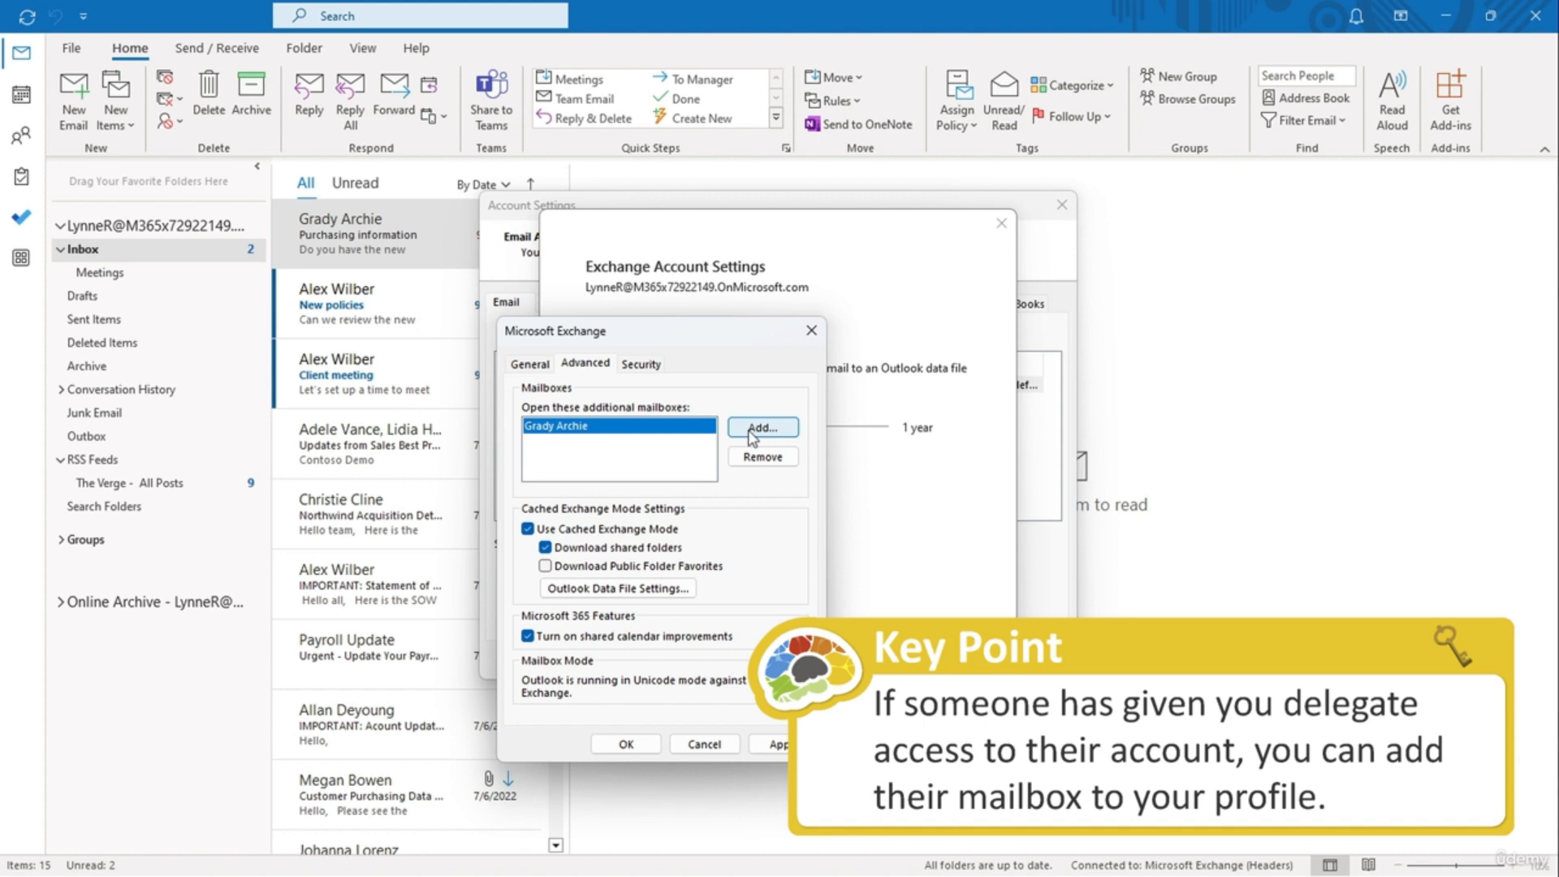
left_click(608, 745)
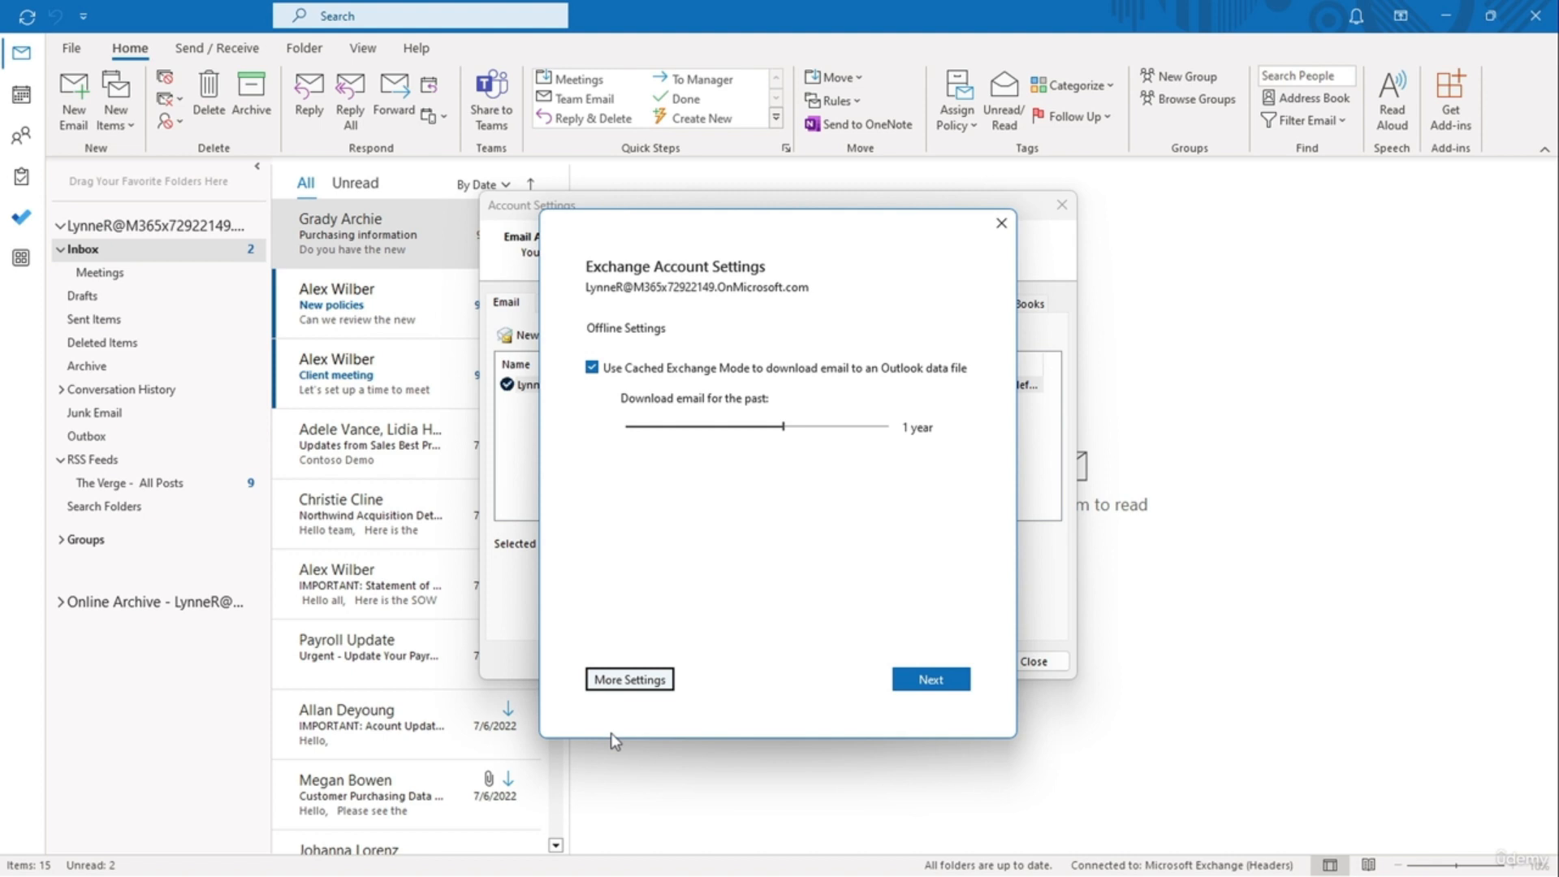
left_click(925, 667)
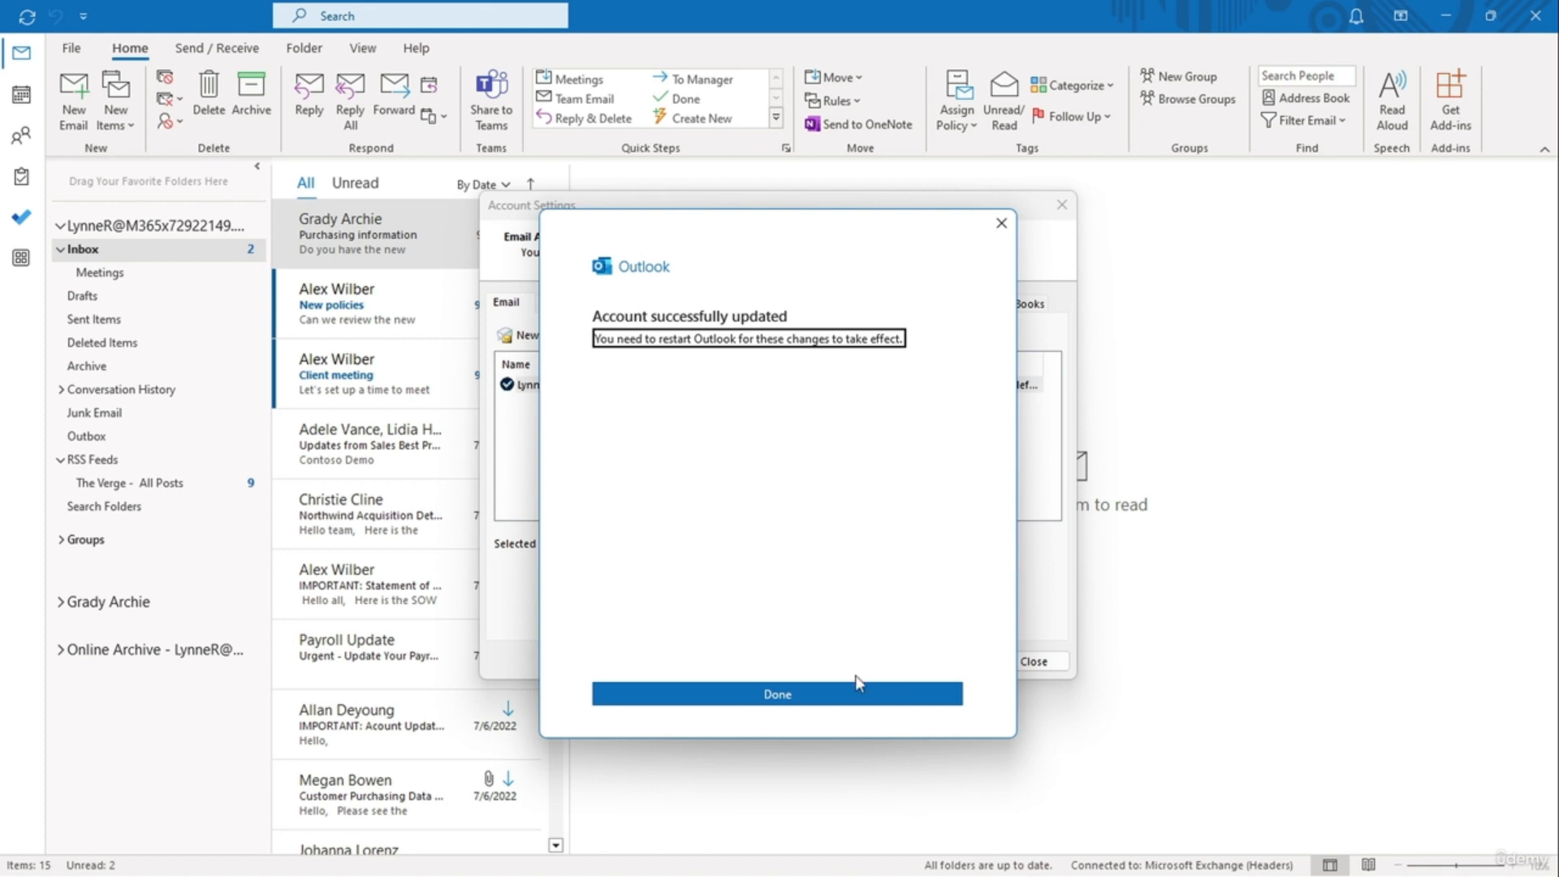
left_click(817, 701)
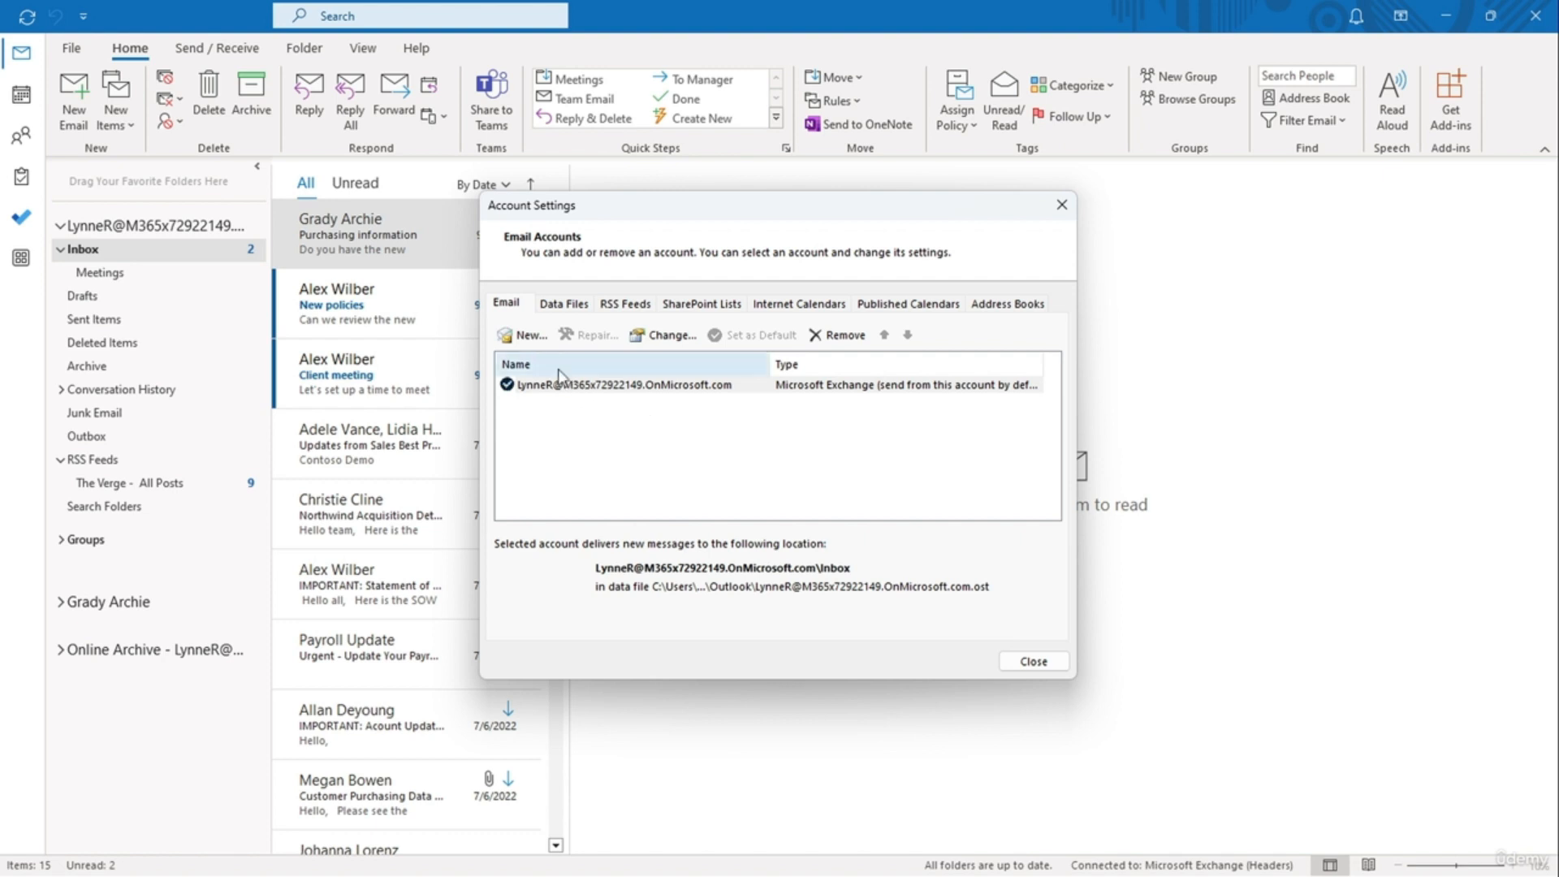
Step: Add a Gmail account to the profile, signing in with its email address and password and allowing Microsoft apps & services access
left_click(529, 337)
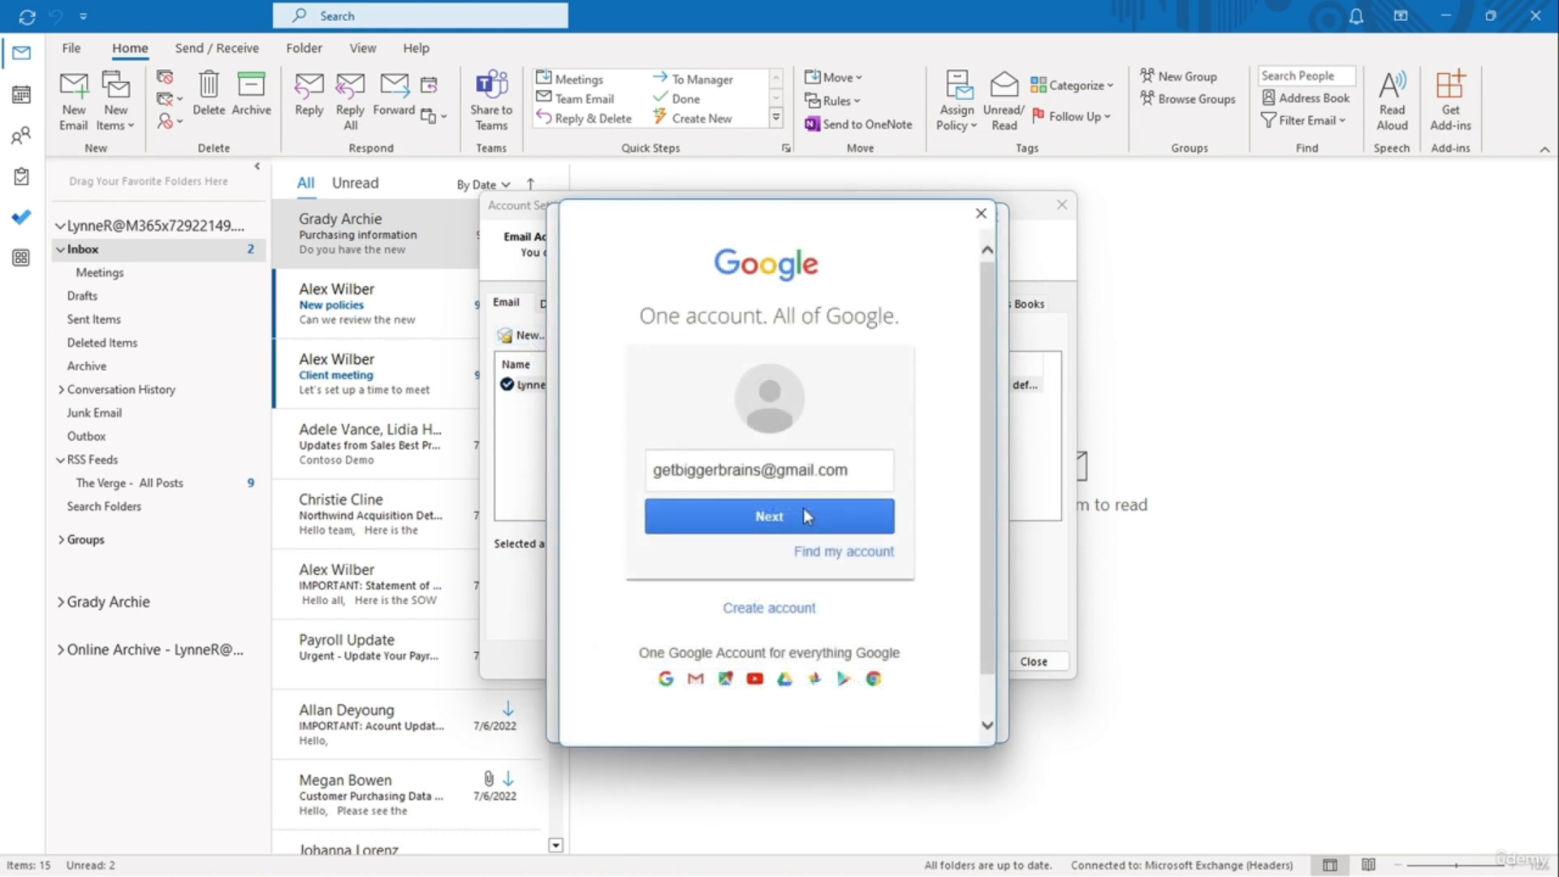
left_click(803, 510)
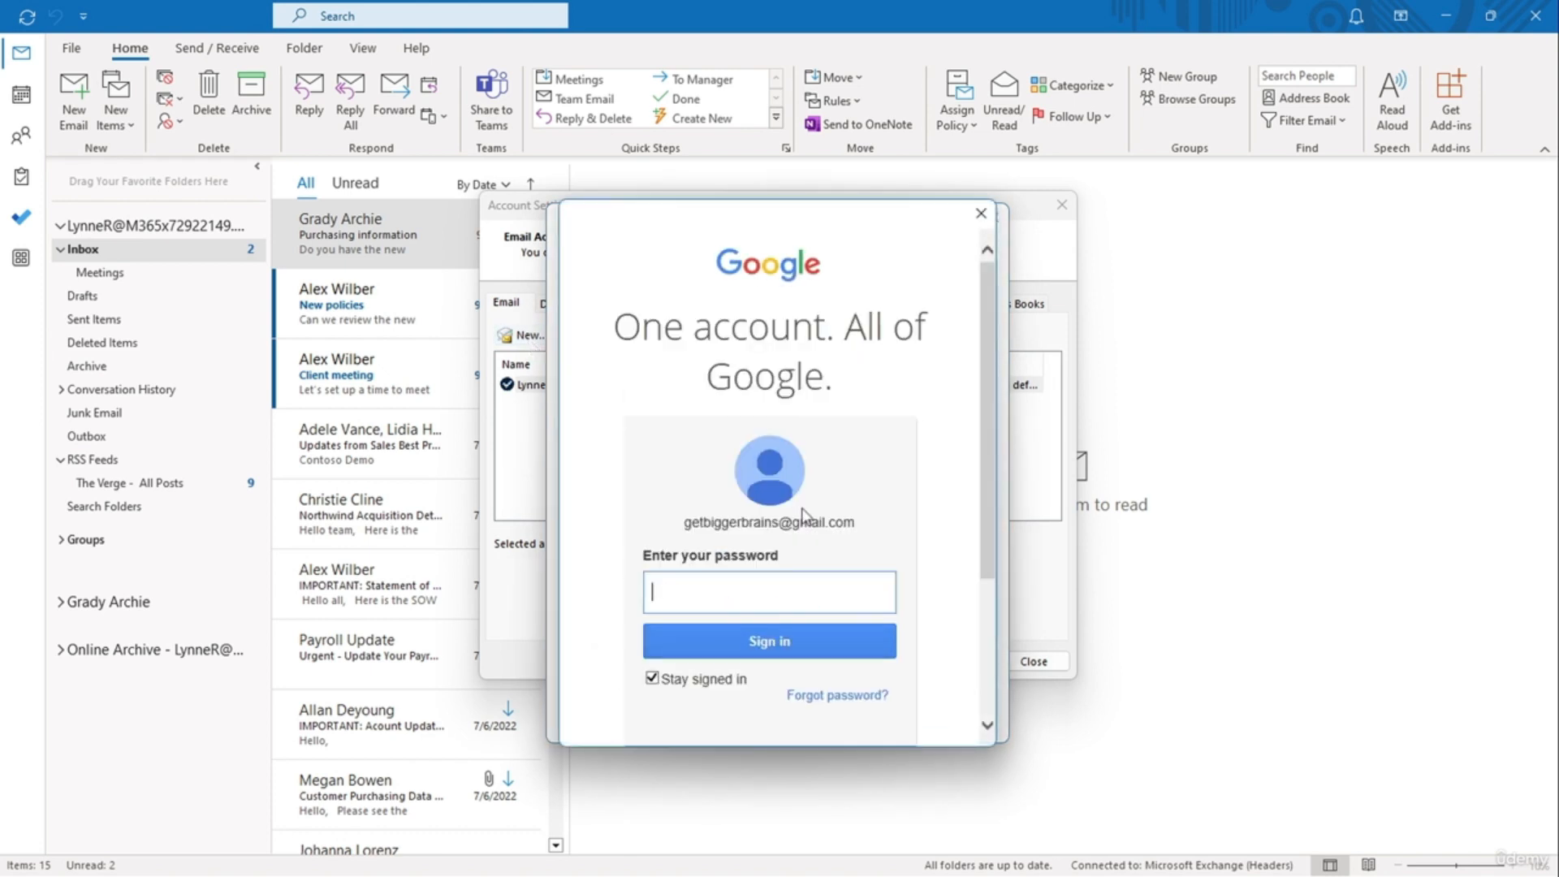
left_click(807, 642)
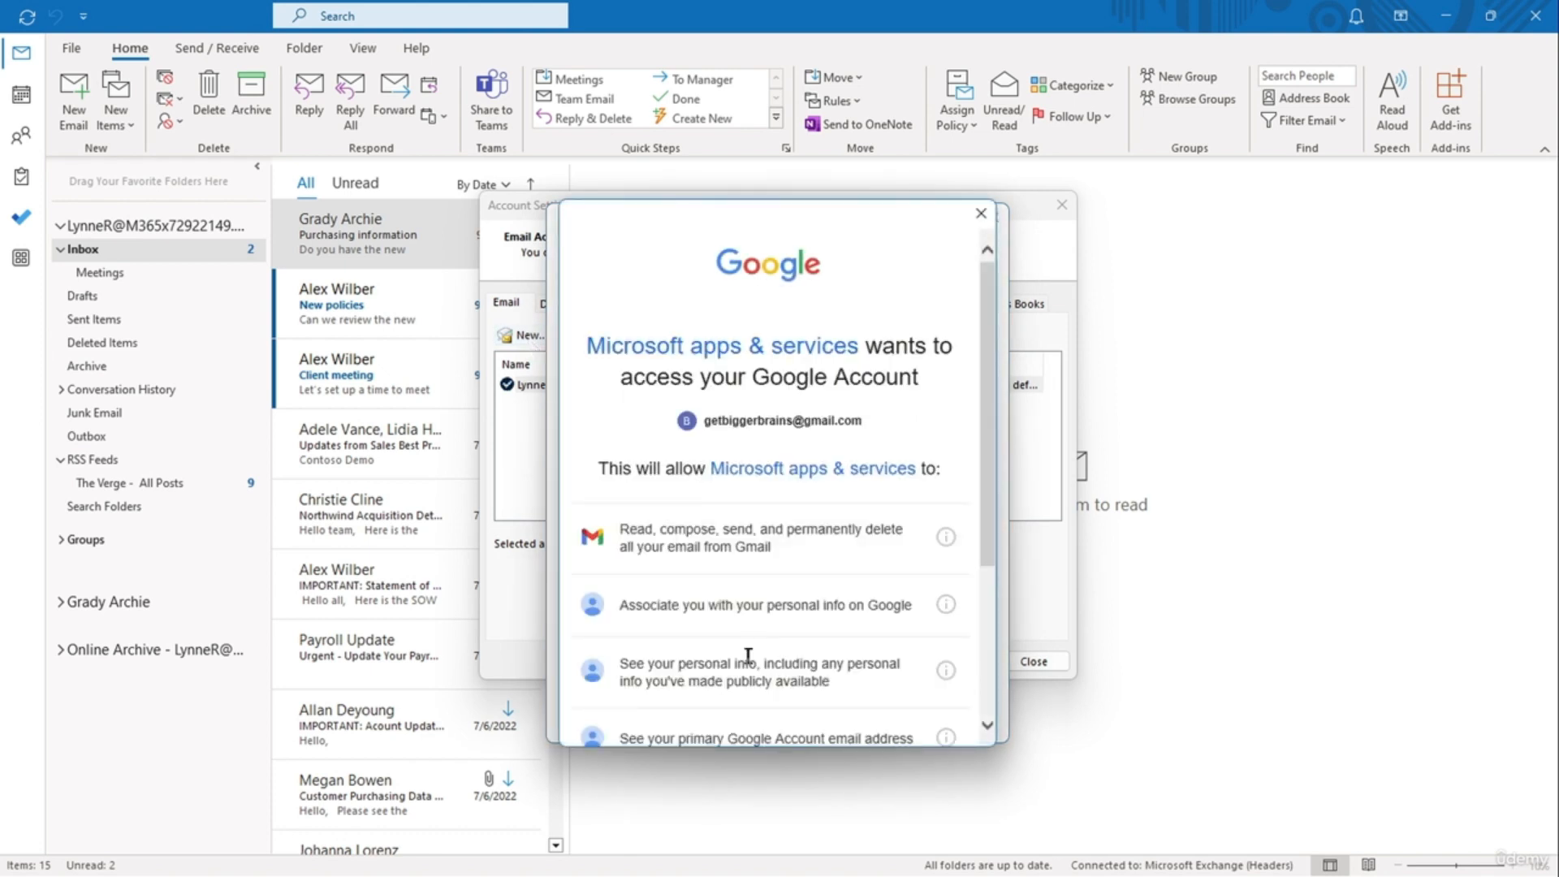
scroll(748, 657, "down", 3)
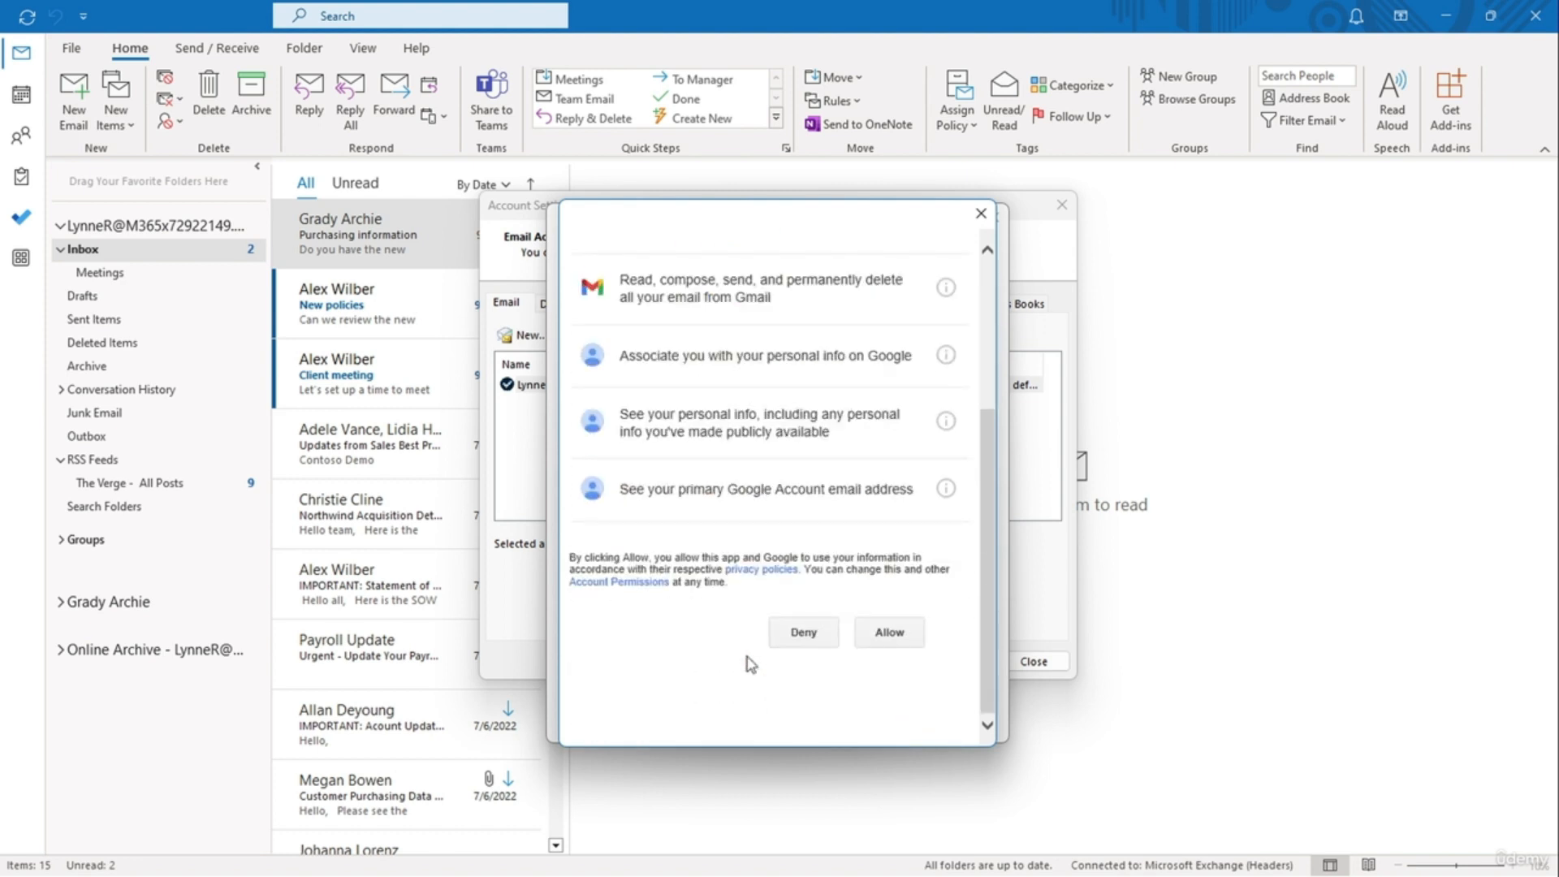
left_click(902, 640)
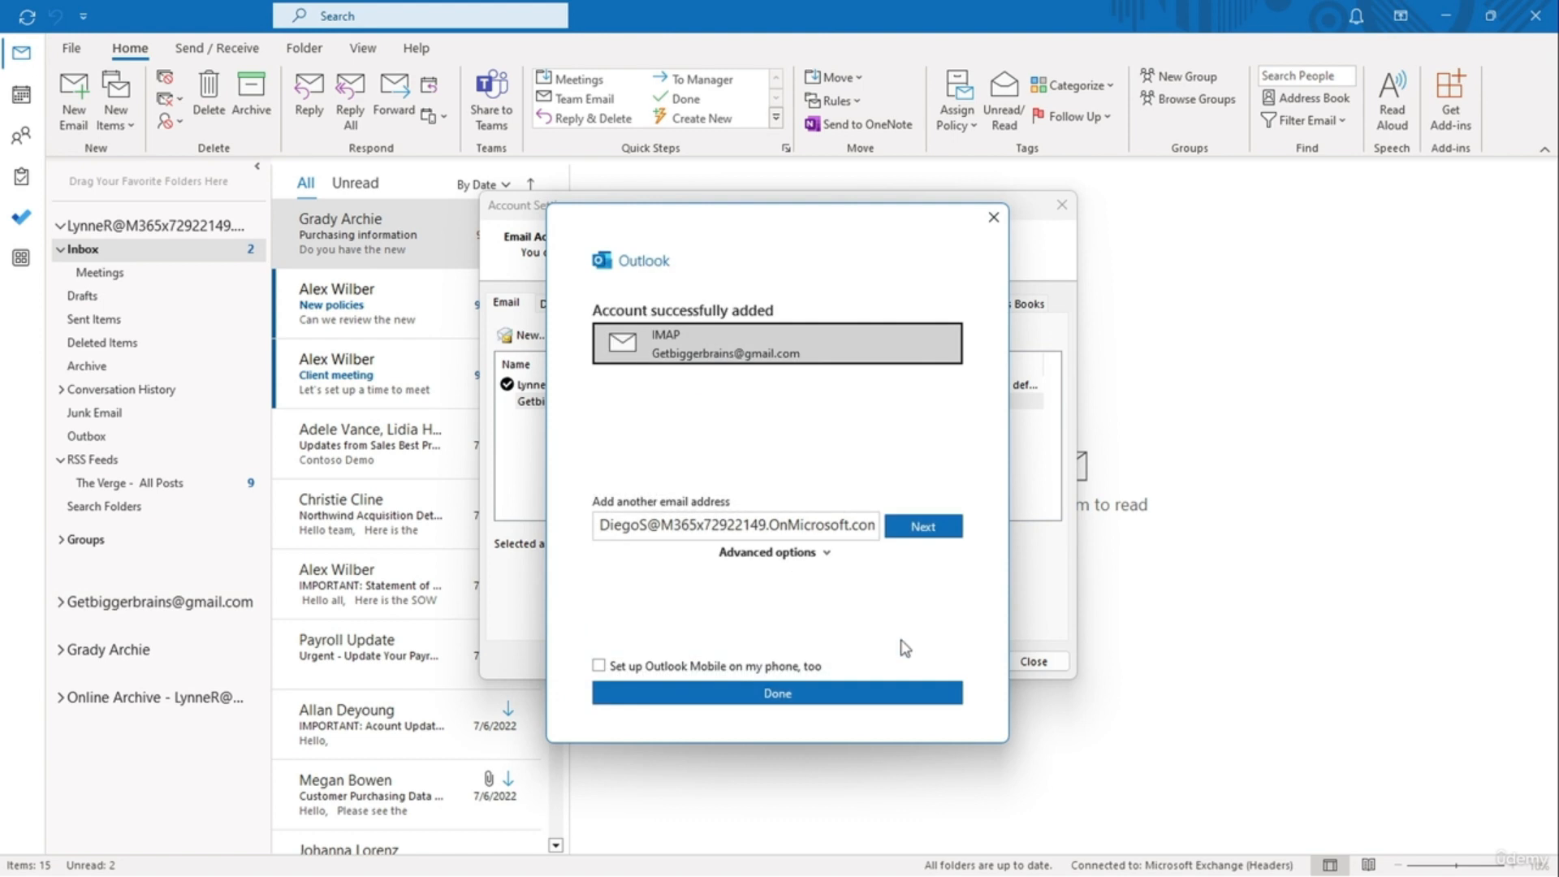
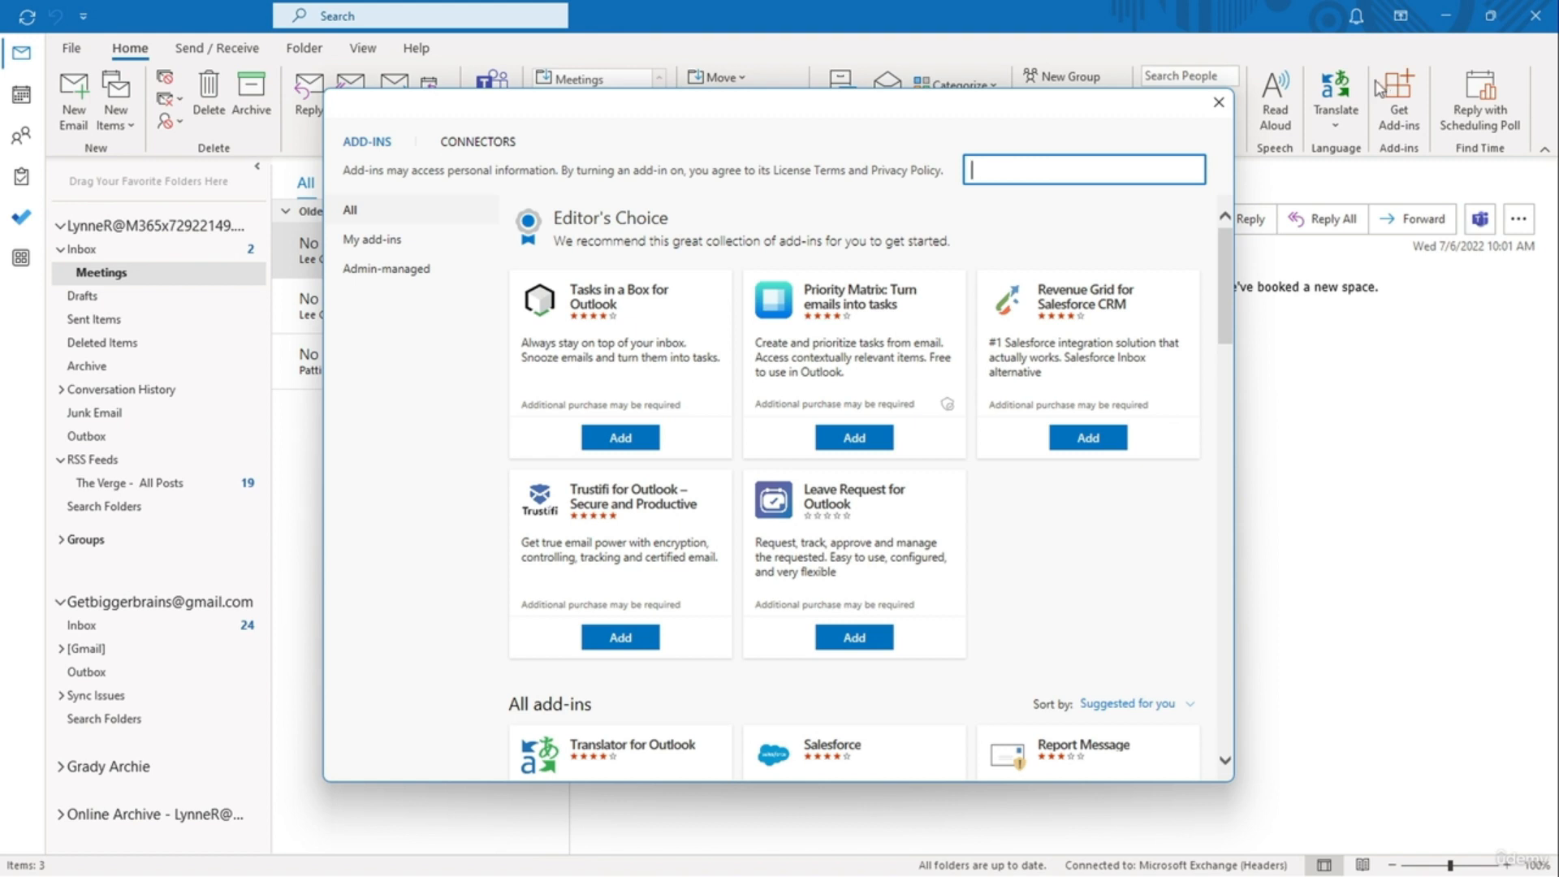
Step: Review the user's own add-ins, add Viva Insights from the admin-managed add-ins and close the add-ins store
left_click(456, 248)
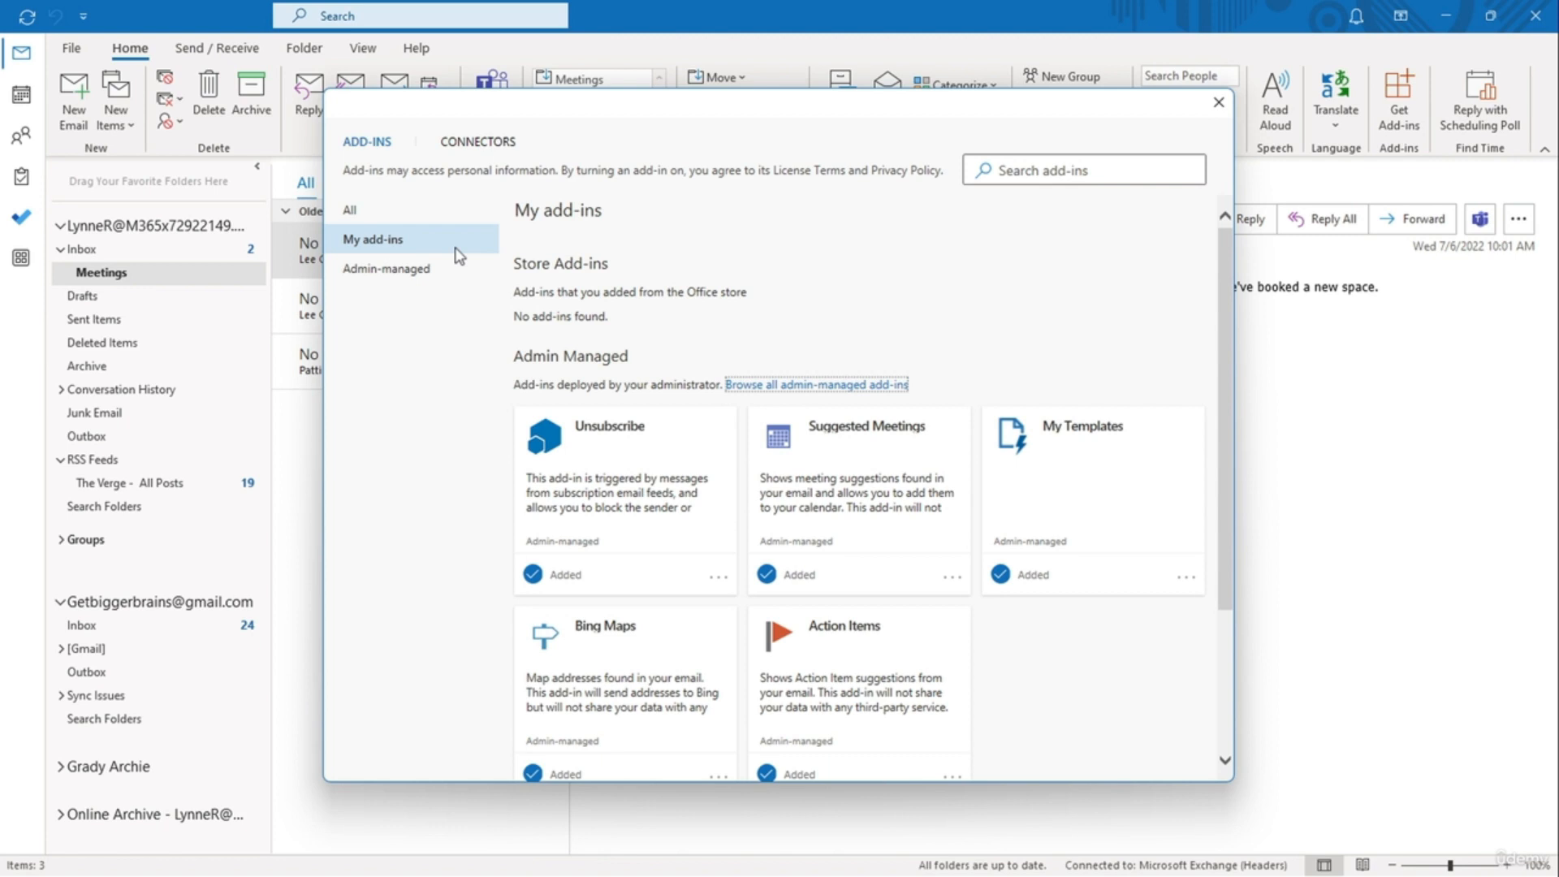
left_click(454, 268)
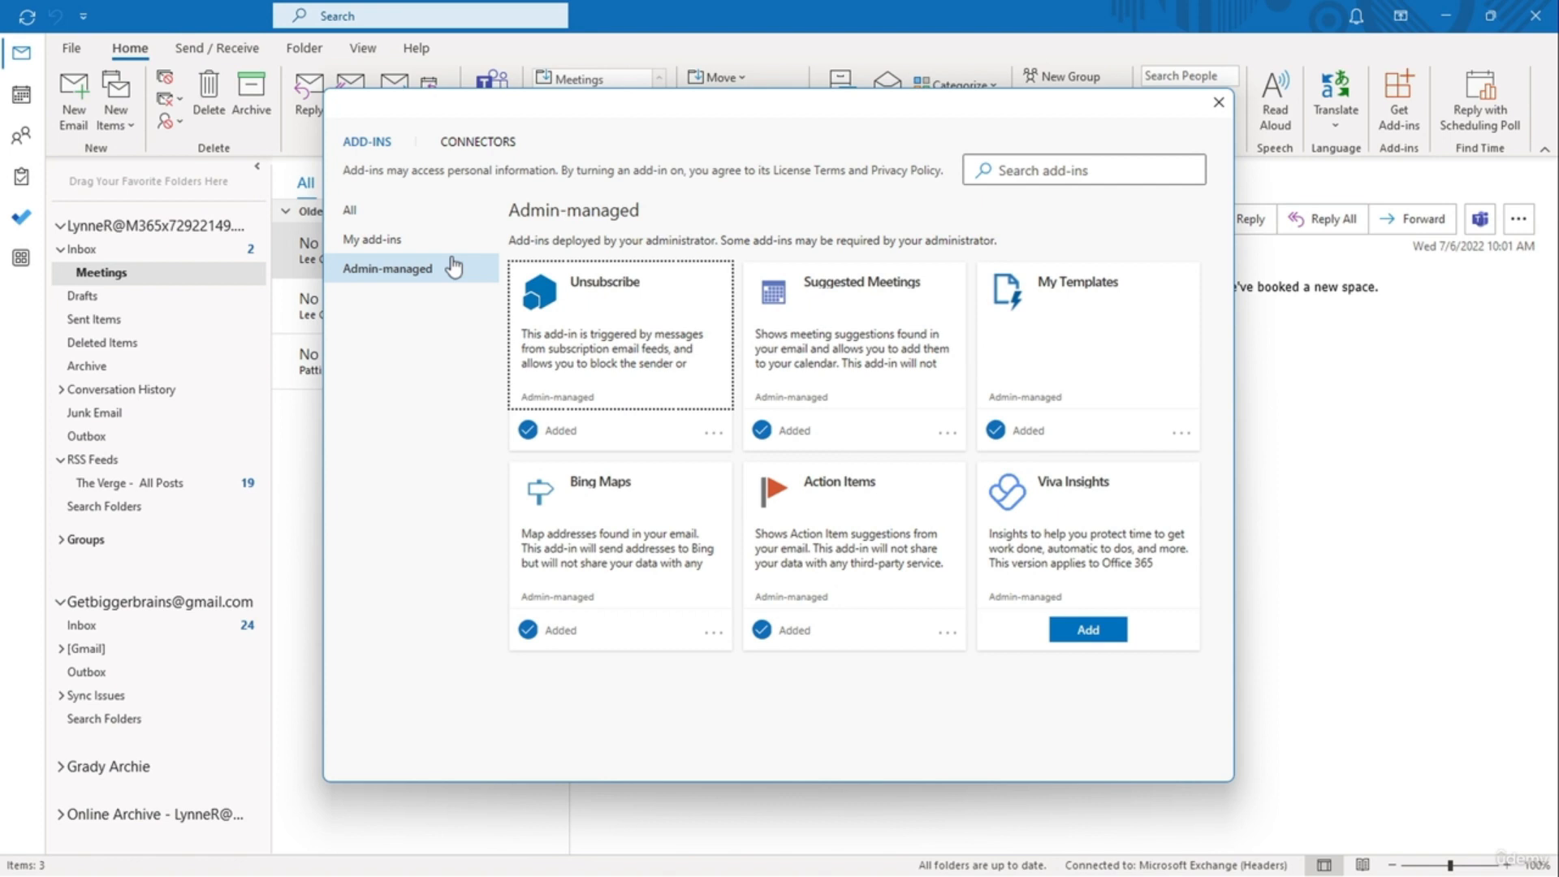
left_click(1087, 630)
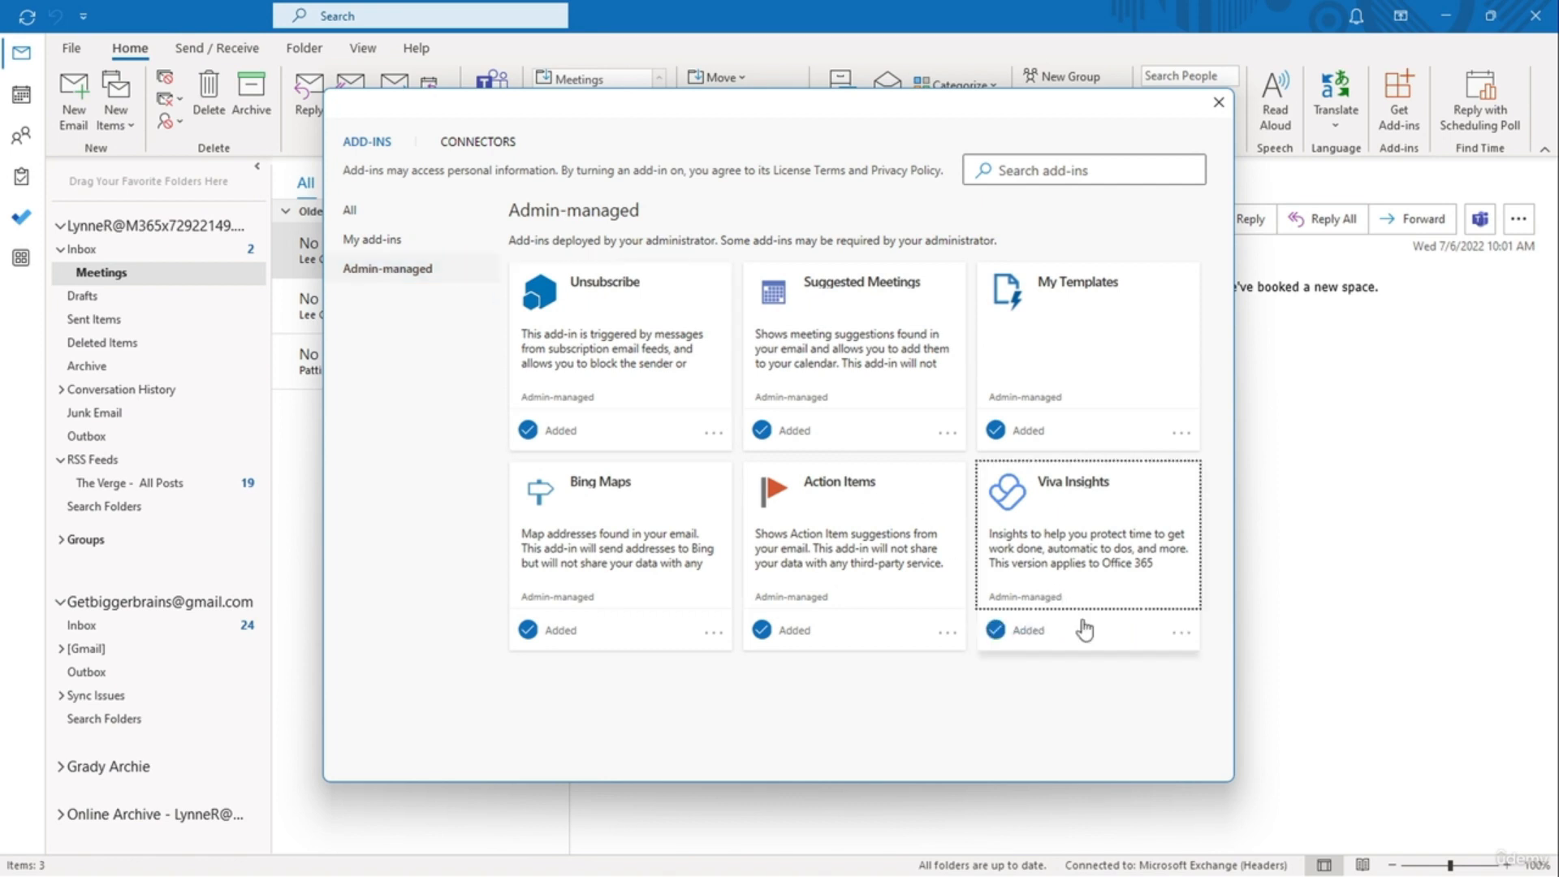
left_click(1219, 102)
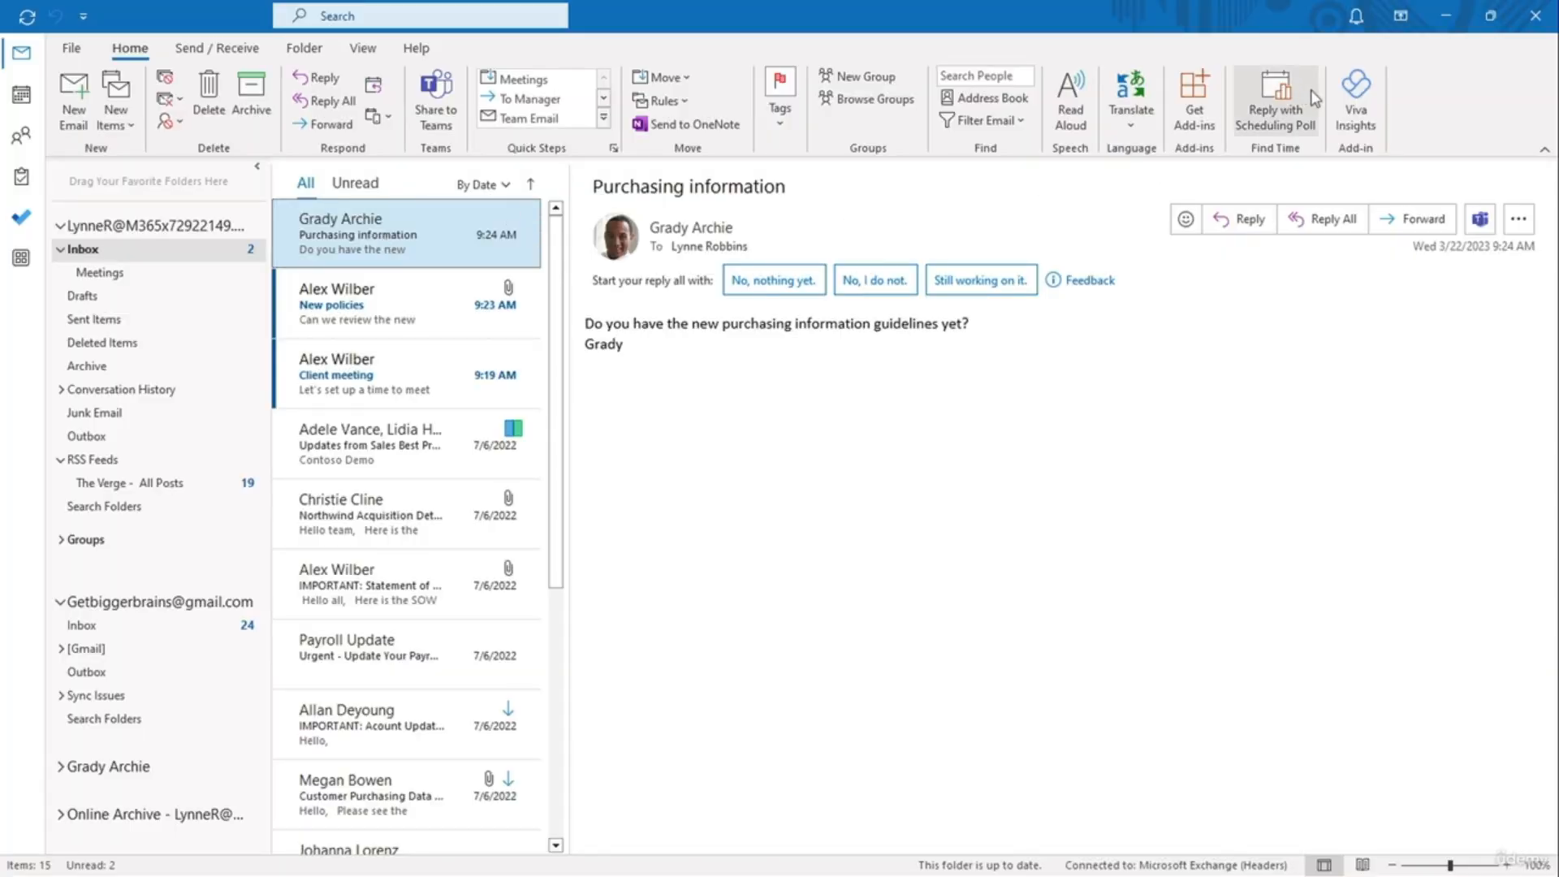
Step: Open Viva Insights for the Purchasing information message and confirm lunch hours of 12:00 PM - 1:00 PM with a recurring calendar event
left_click(1340, 112)
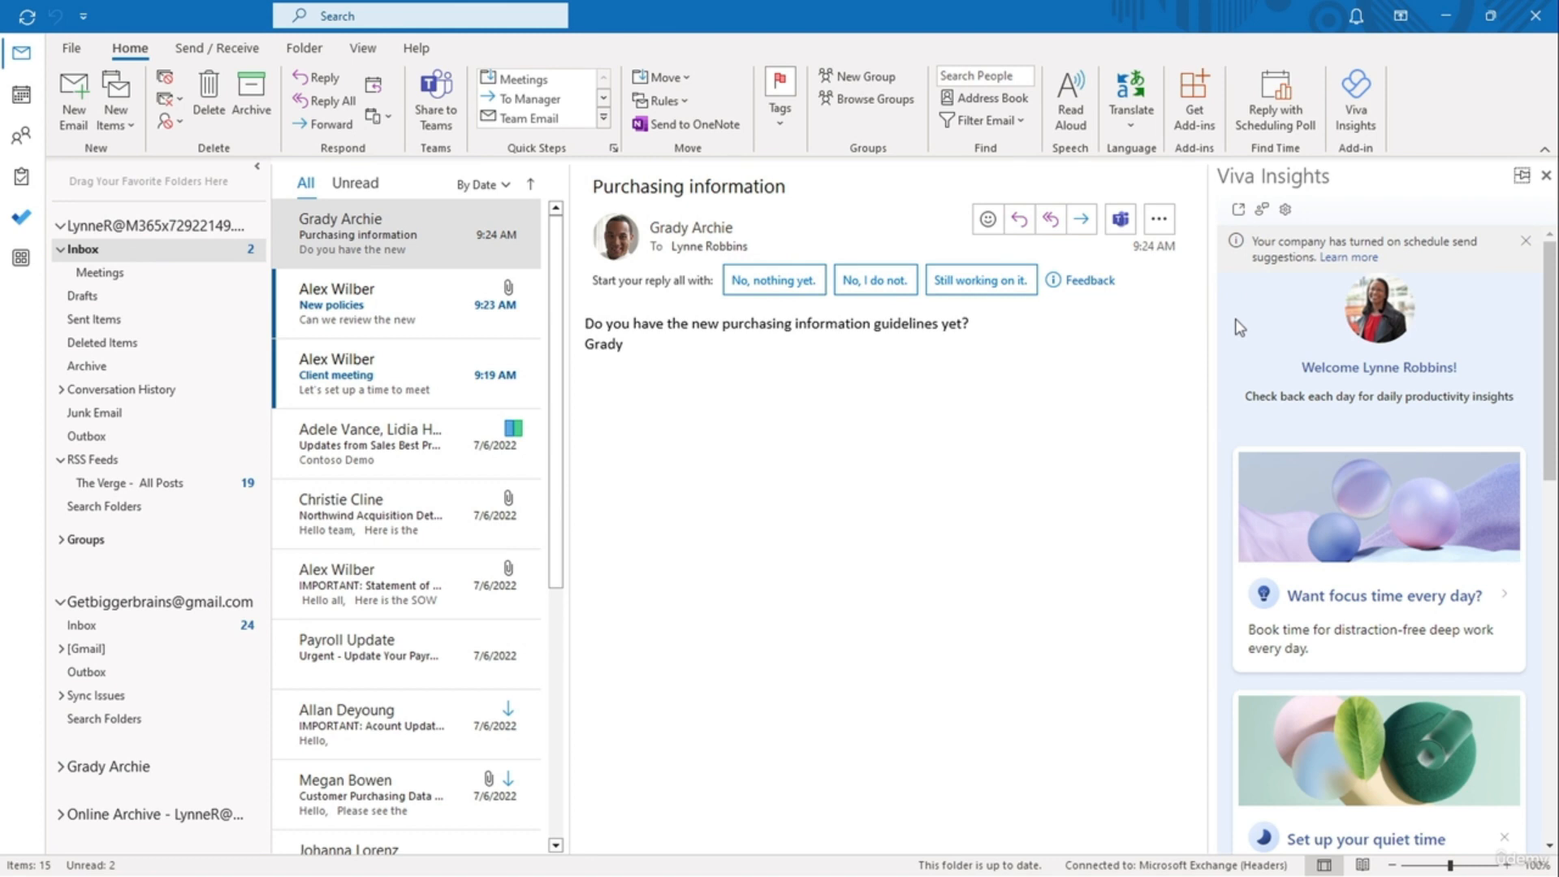
scroll(1240, 326, "down", 3)
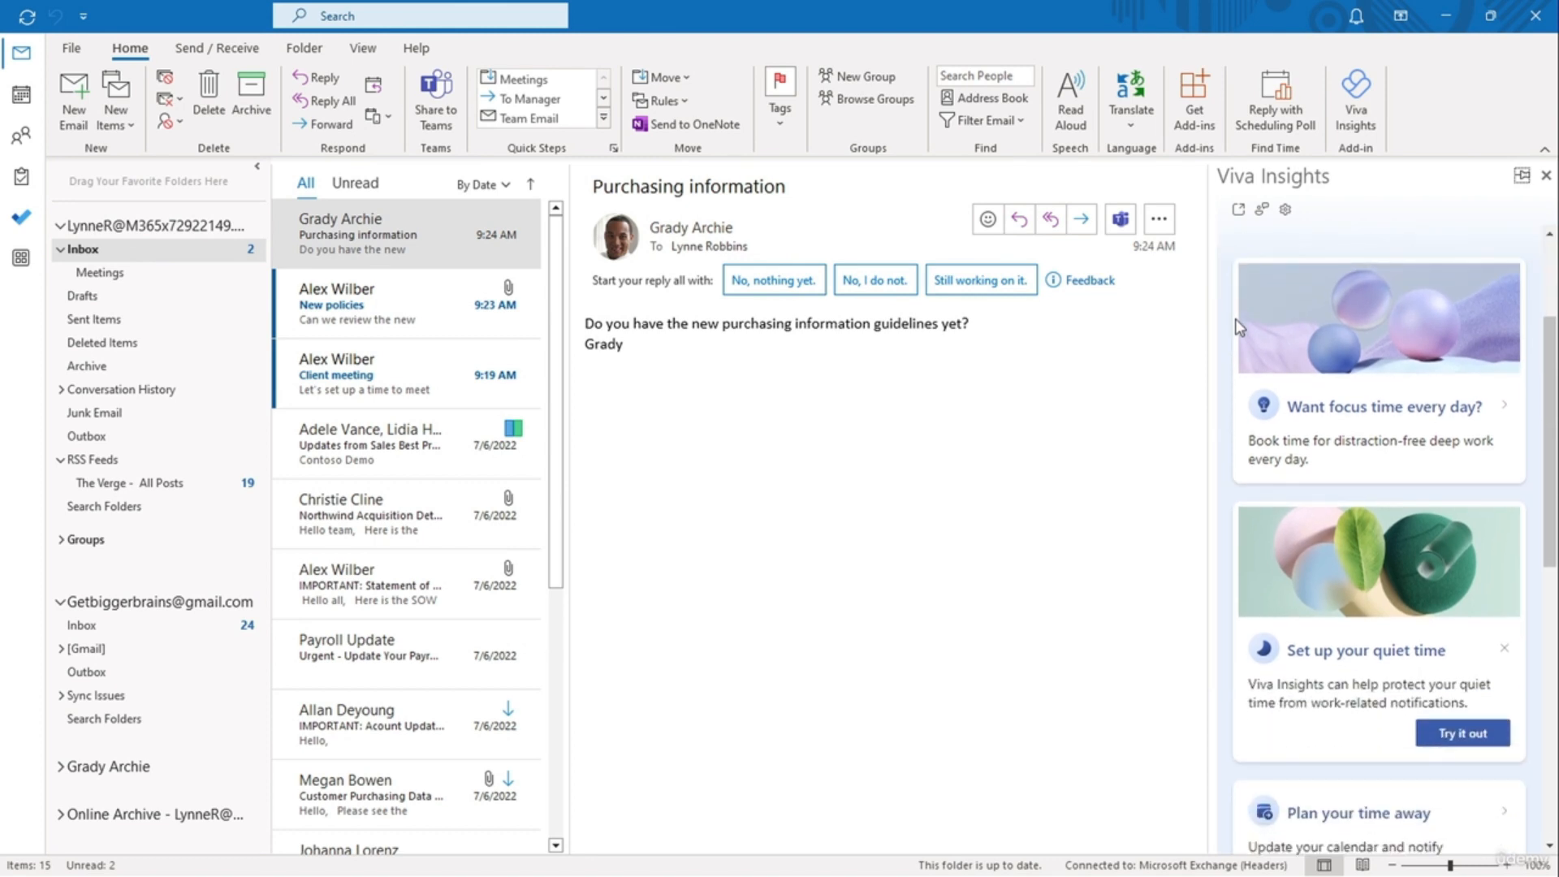
scroll(1235, 319, "down", 3)
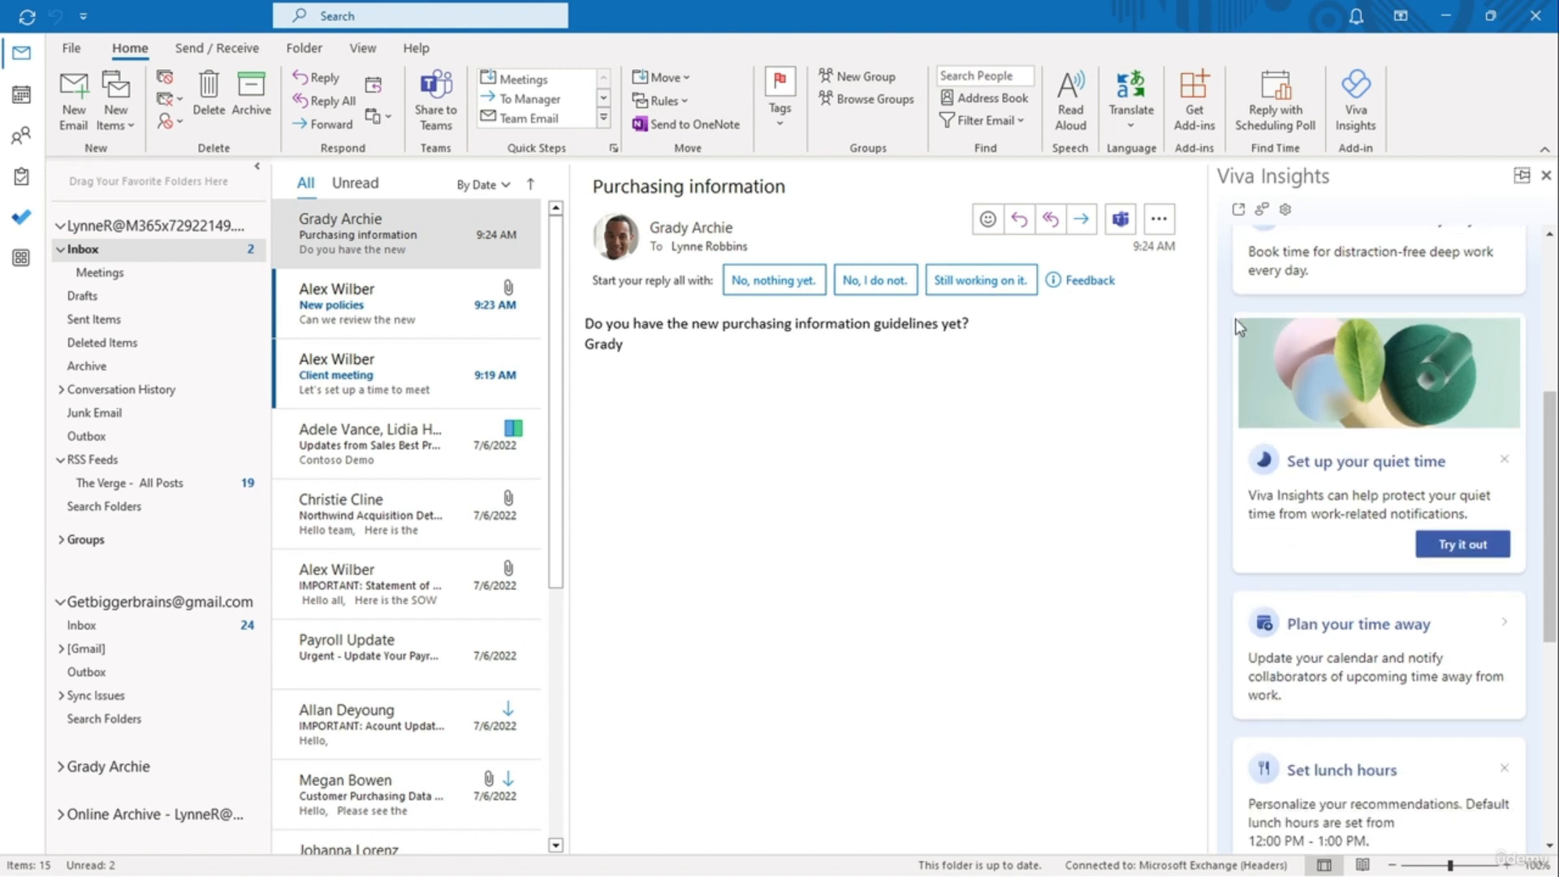
scroll(1235, 319, "down", 2)
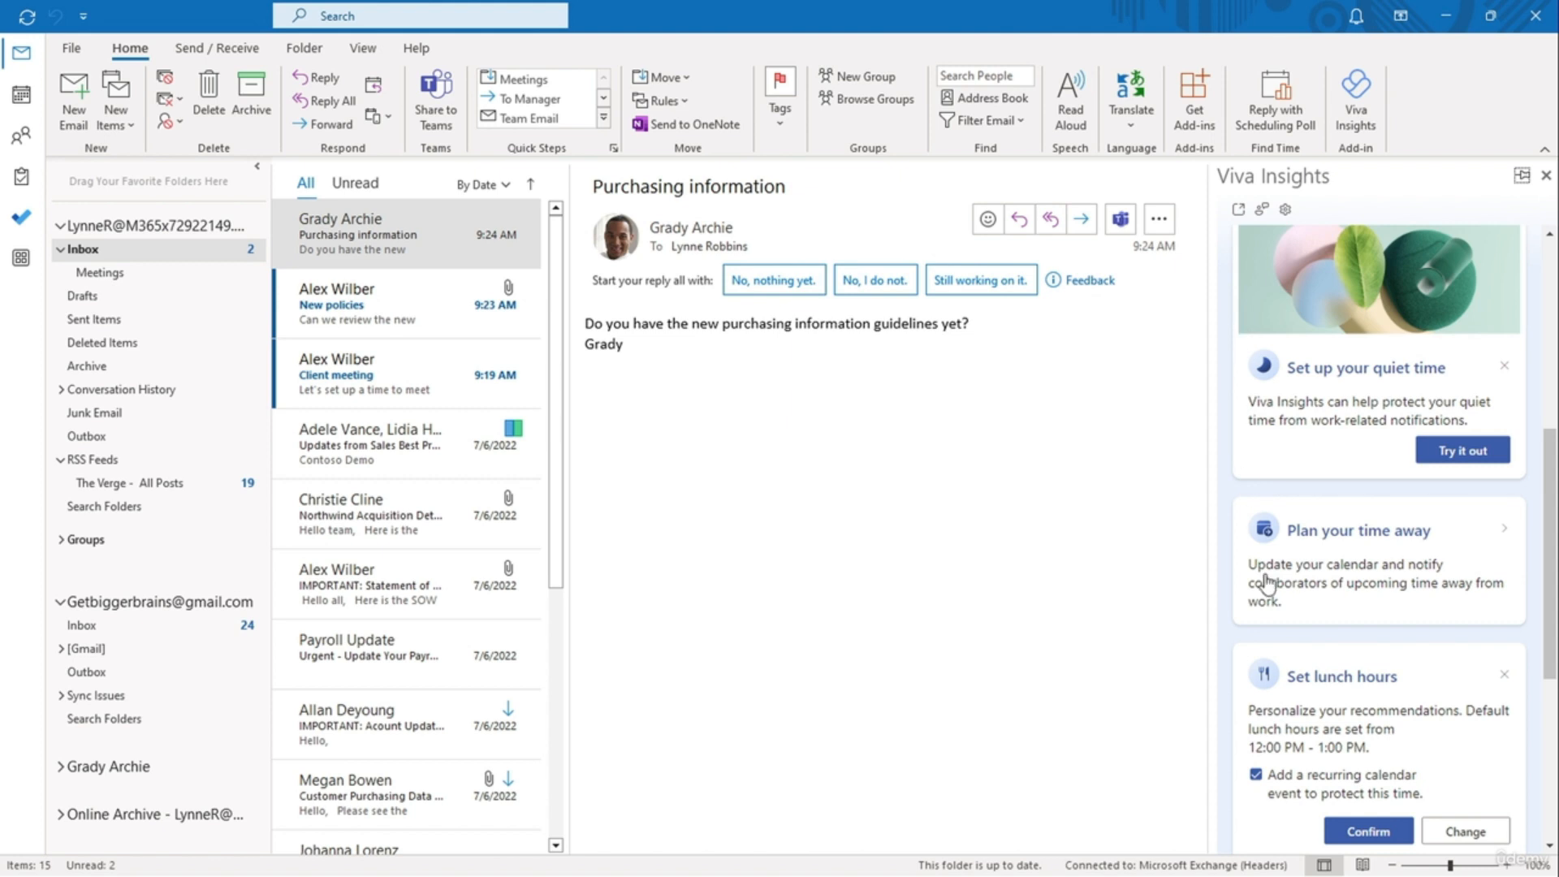
left_click(1355, 832)
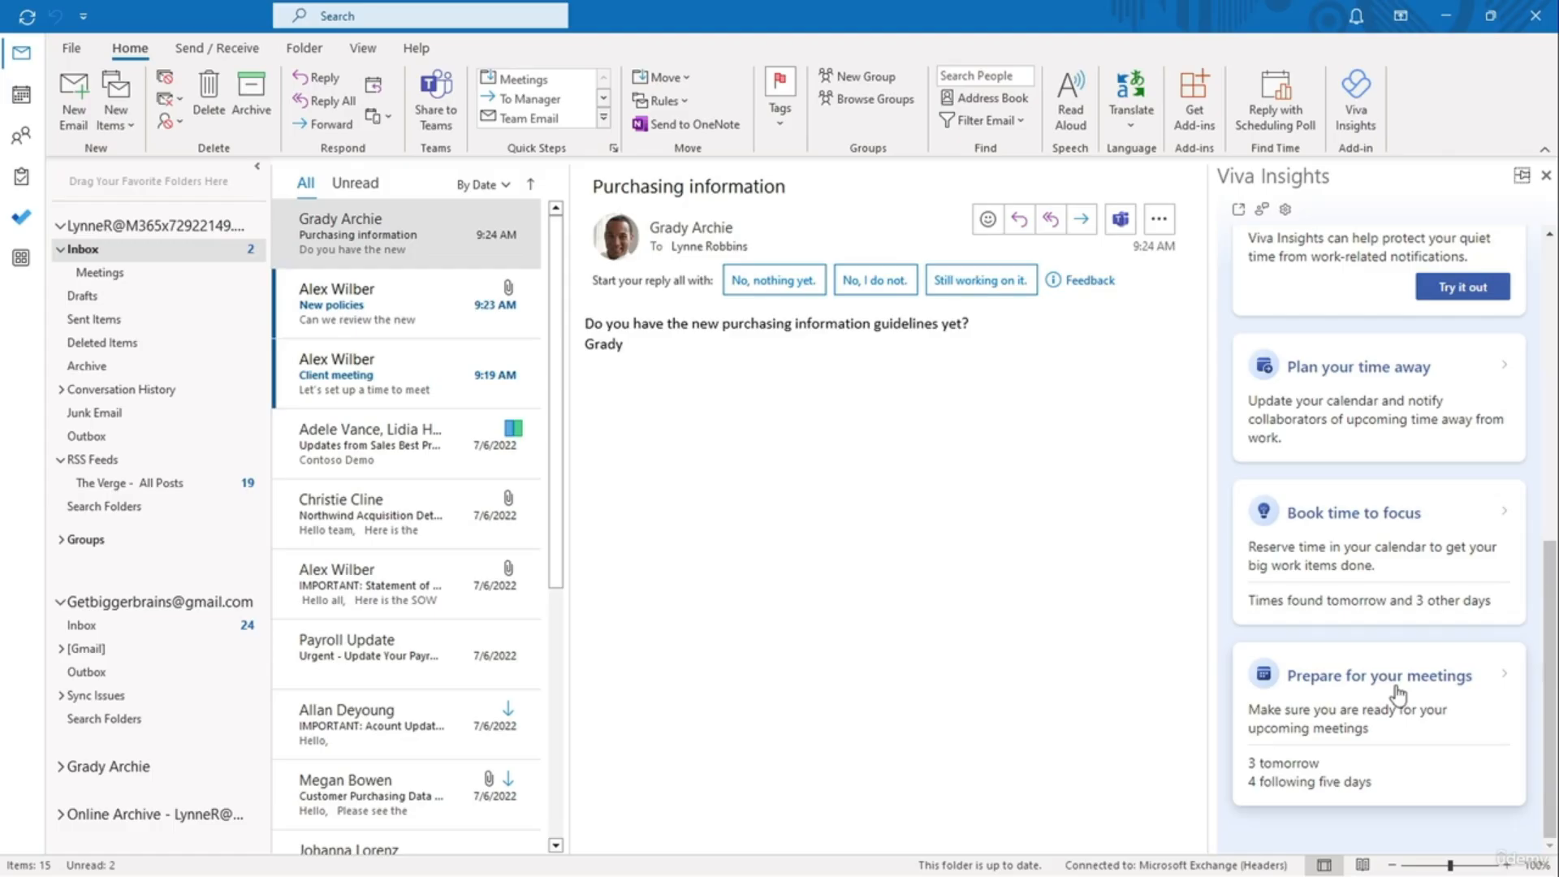
Step: Book 30 minutes of preparation time before tomorrow's Project Team Meeting in Viva Insights
left_click(1395, 687)
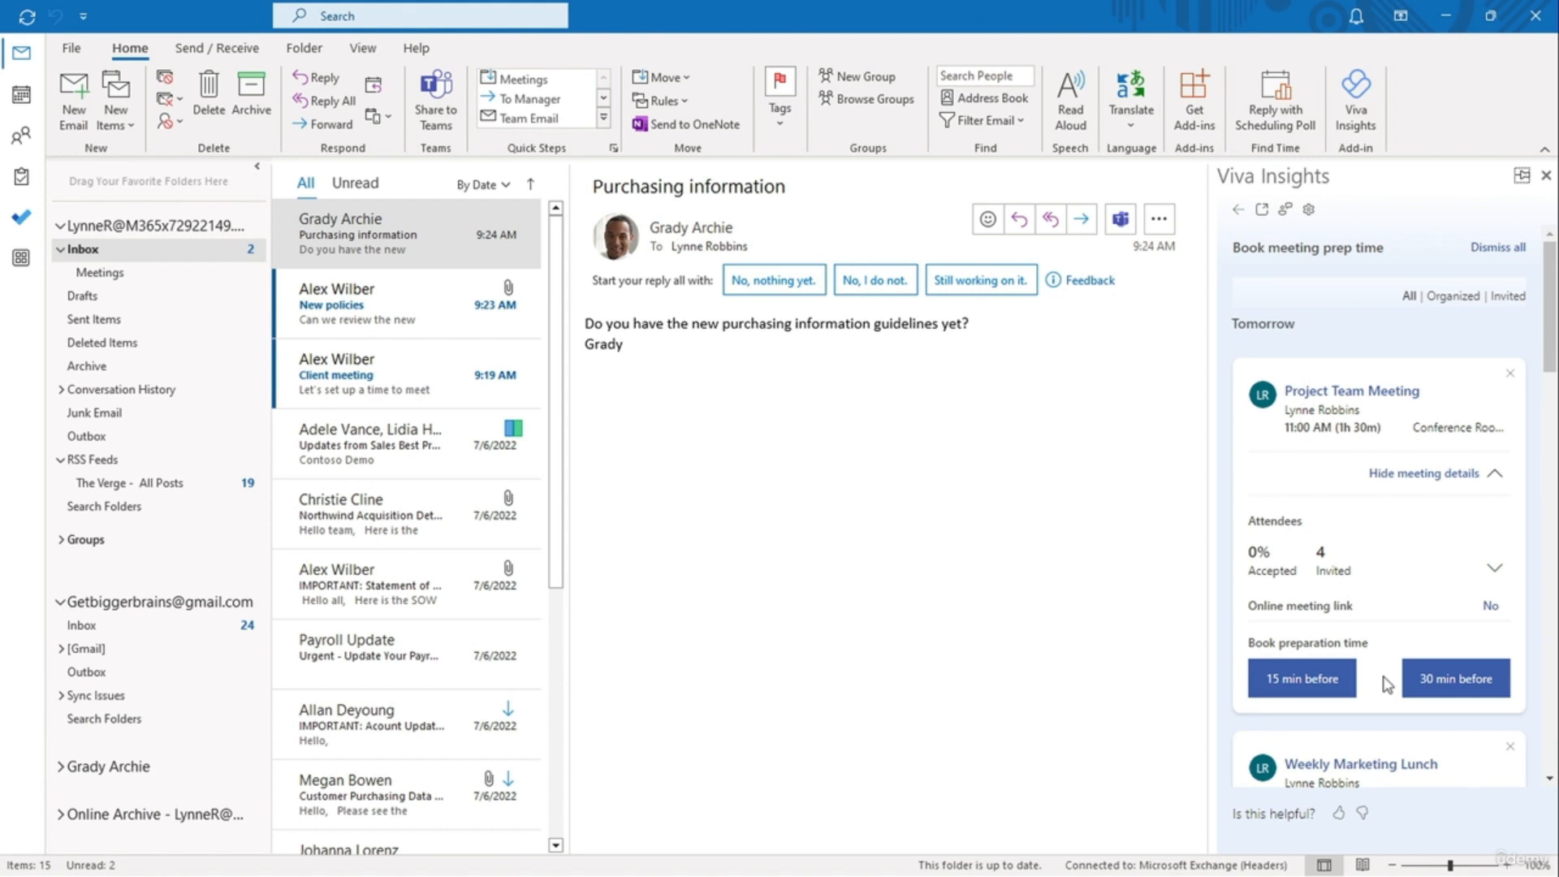
scroll(1387, 684, "down", 1)
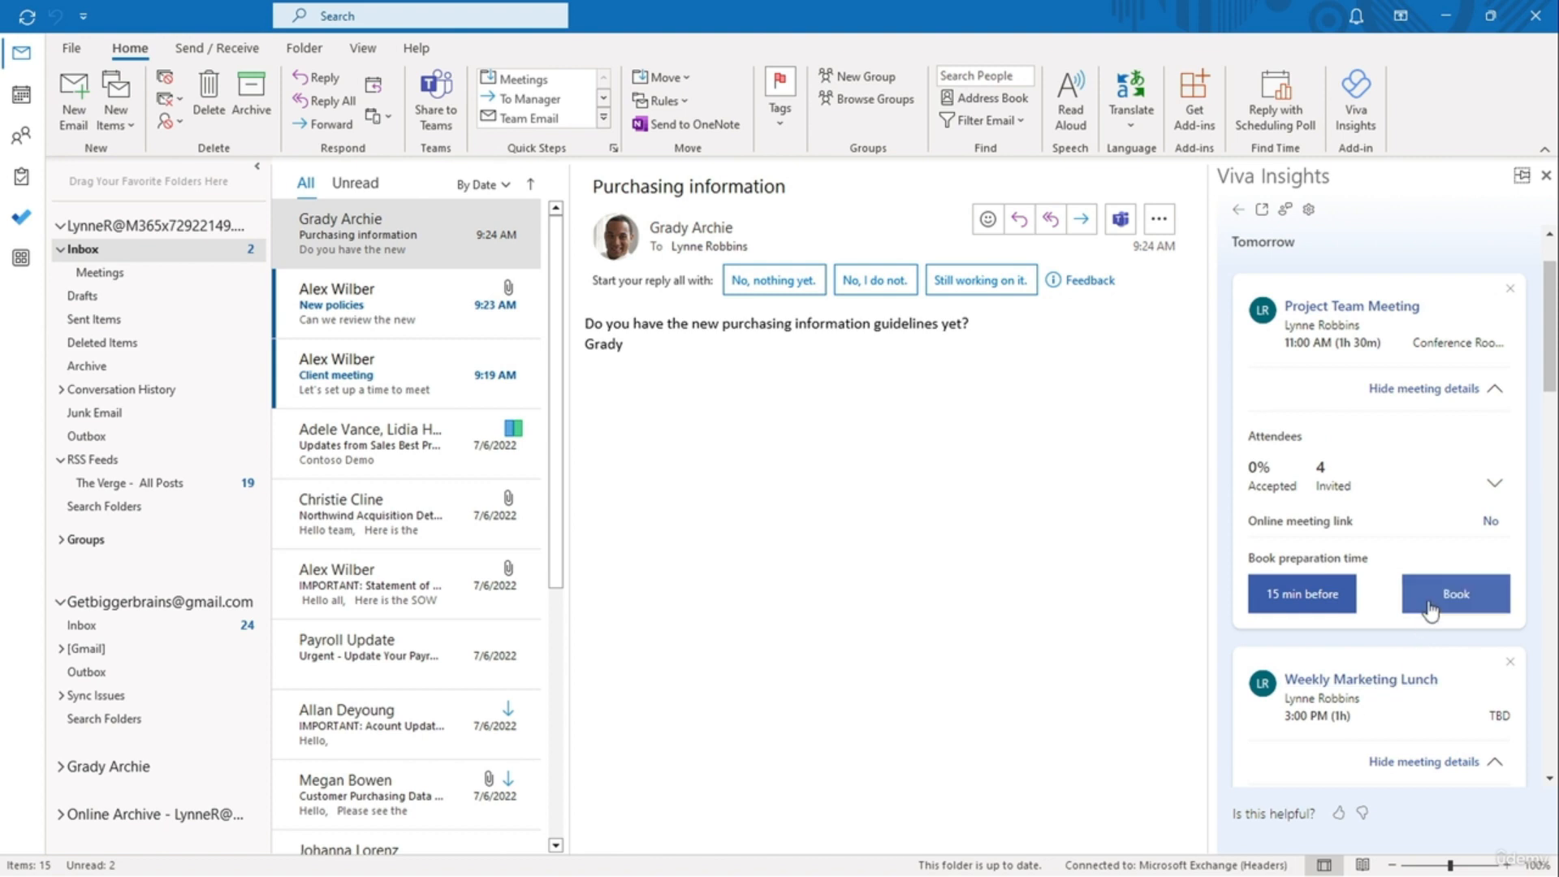
left_click(1431, 610)
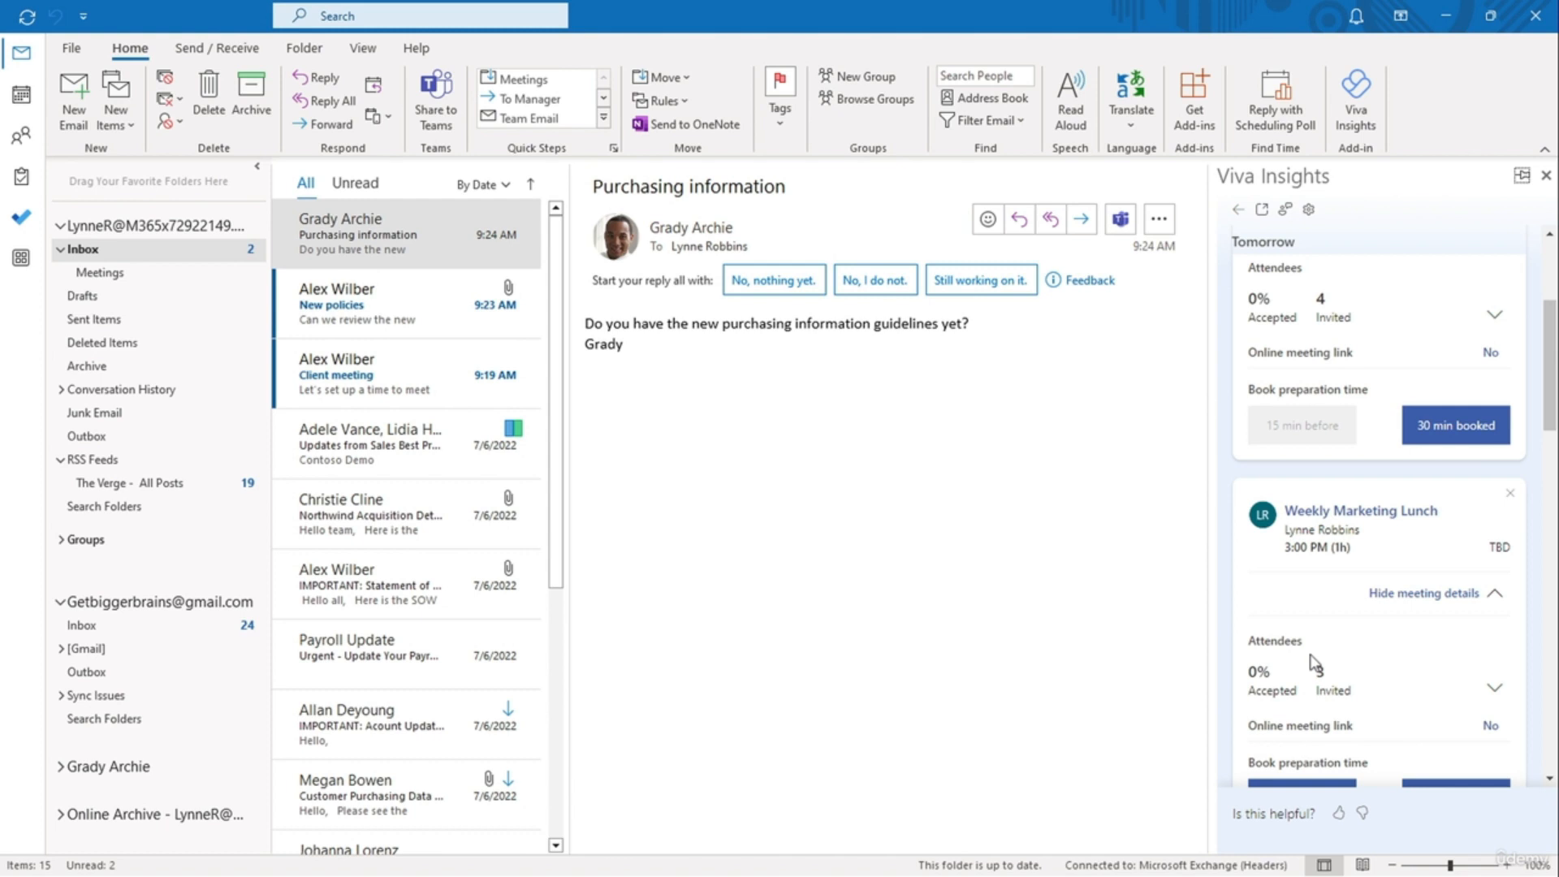
Step: Search the add-ins store for Docusign, add DocuSign for Outlook and open its getting-started information
left_click(1195, 98)
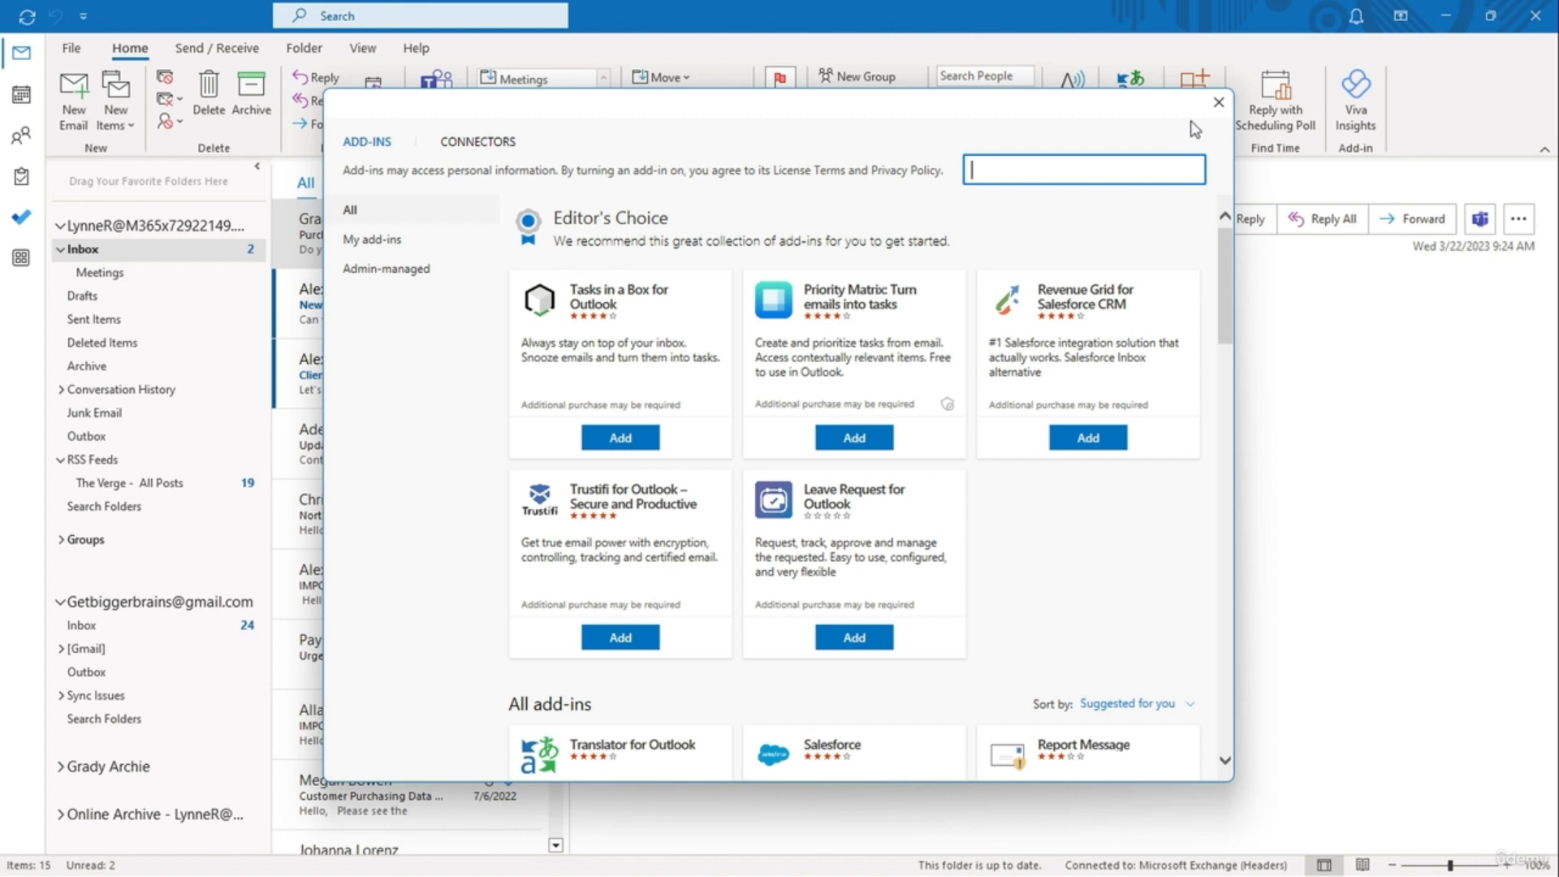
type("Docusign")
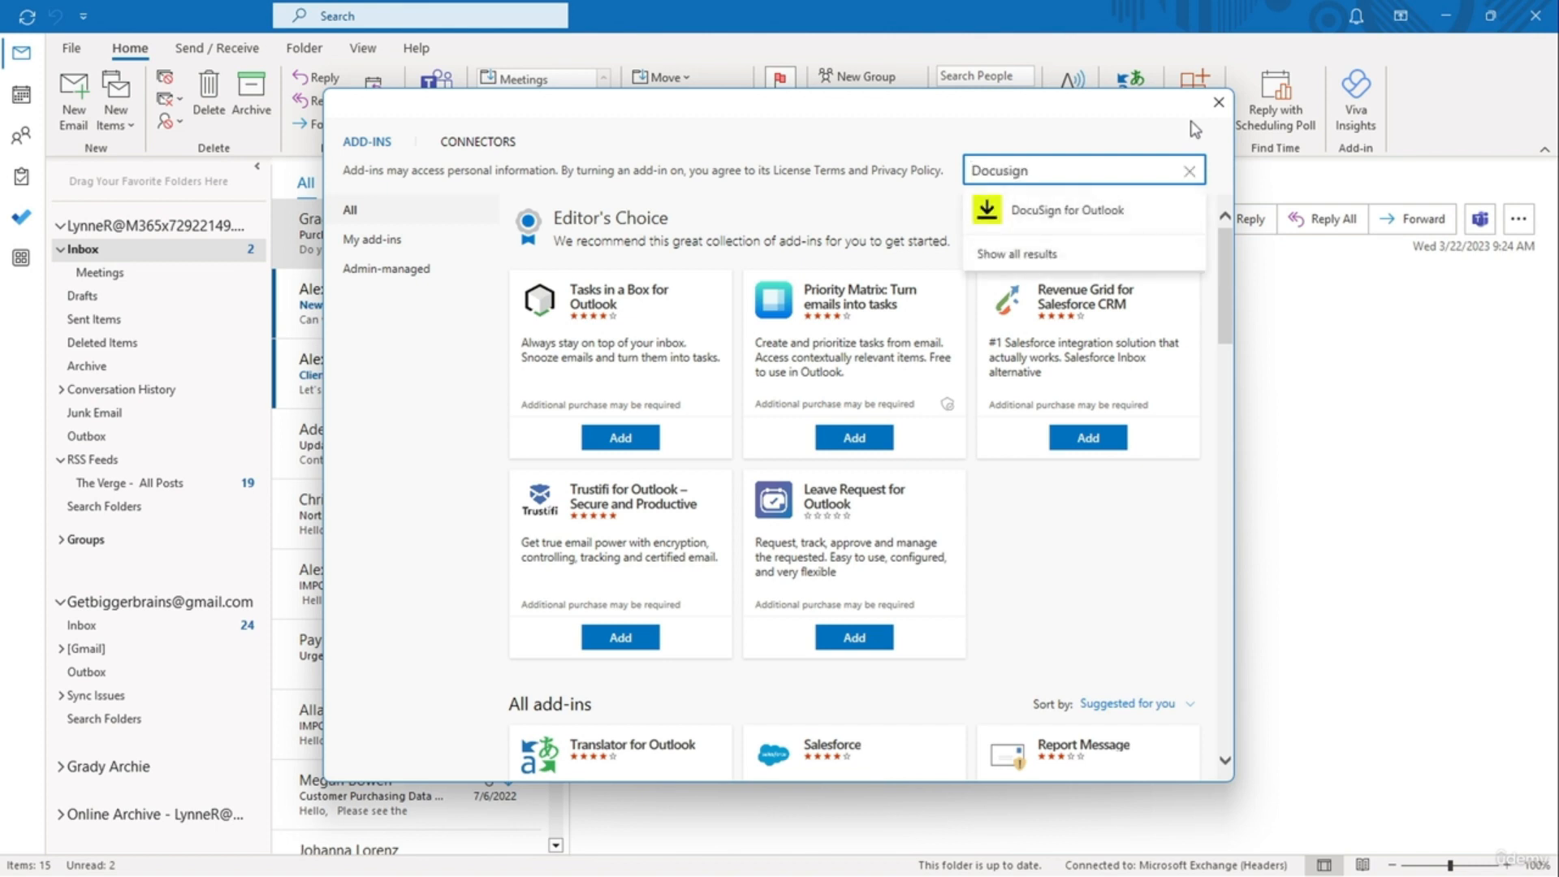
left_click(1131, 213)
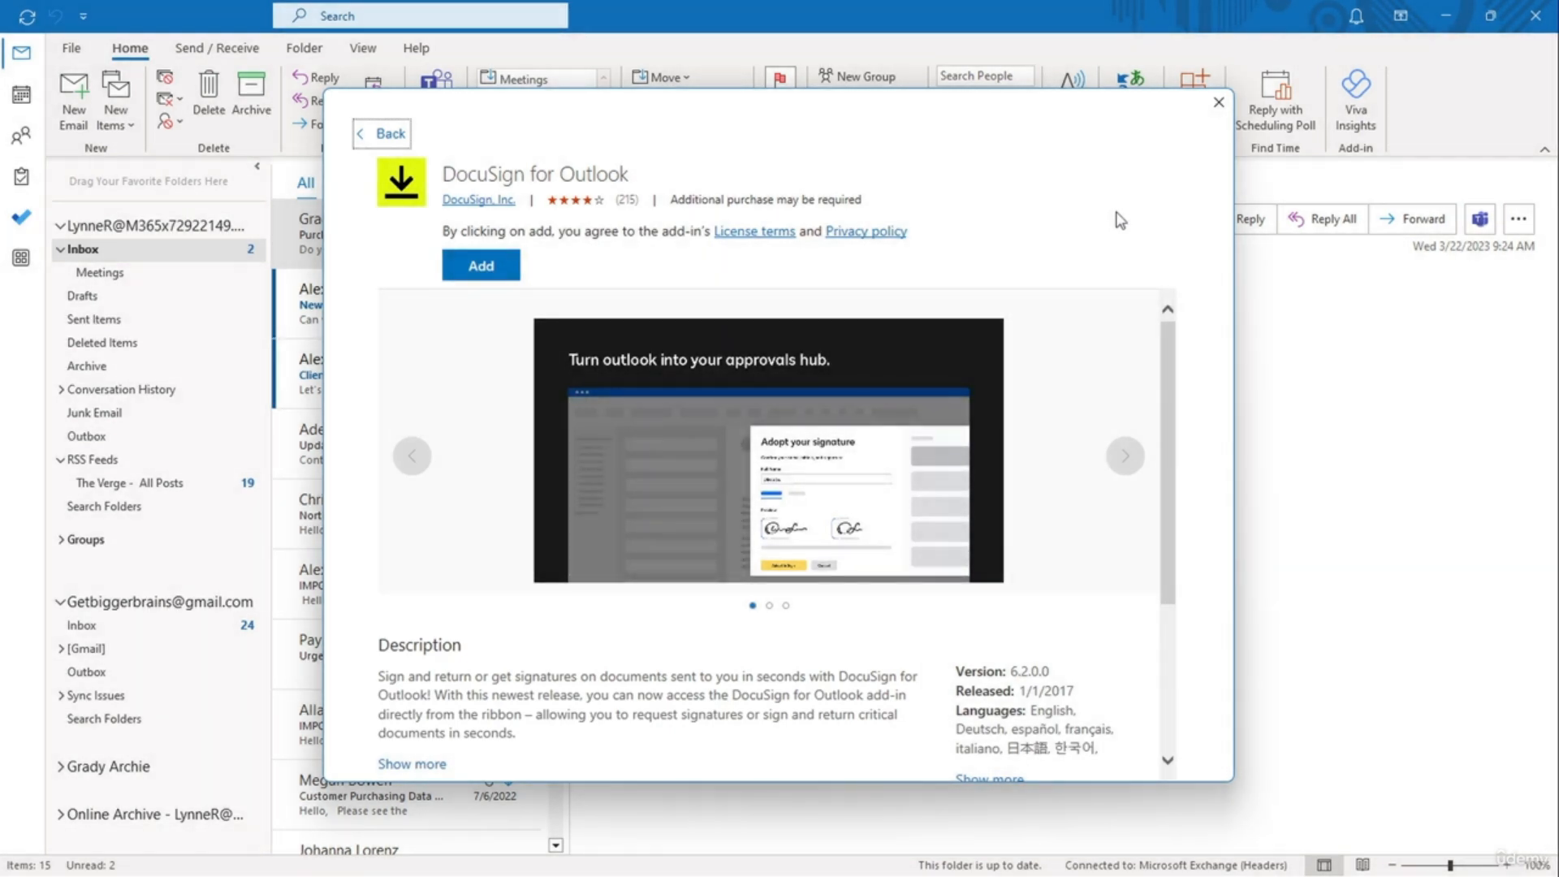
left_click(484, 268)
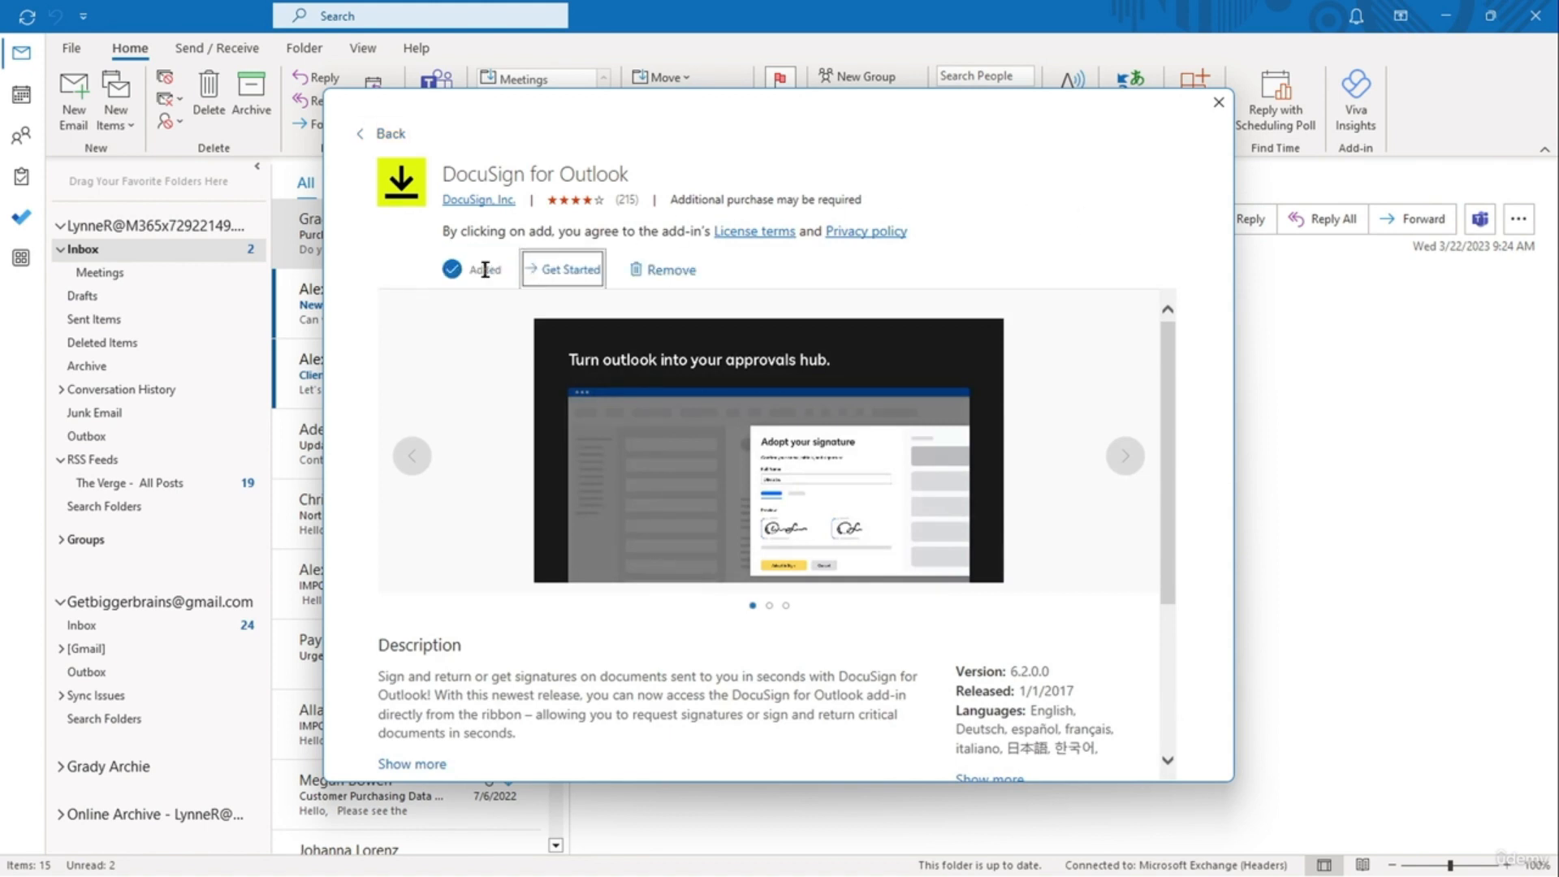
left_click(538, 268)
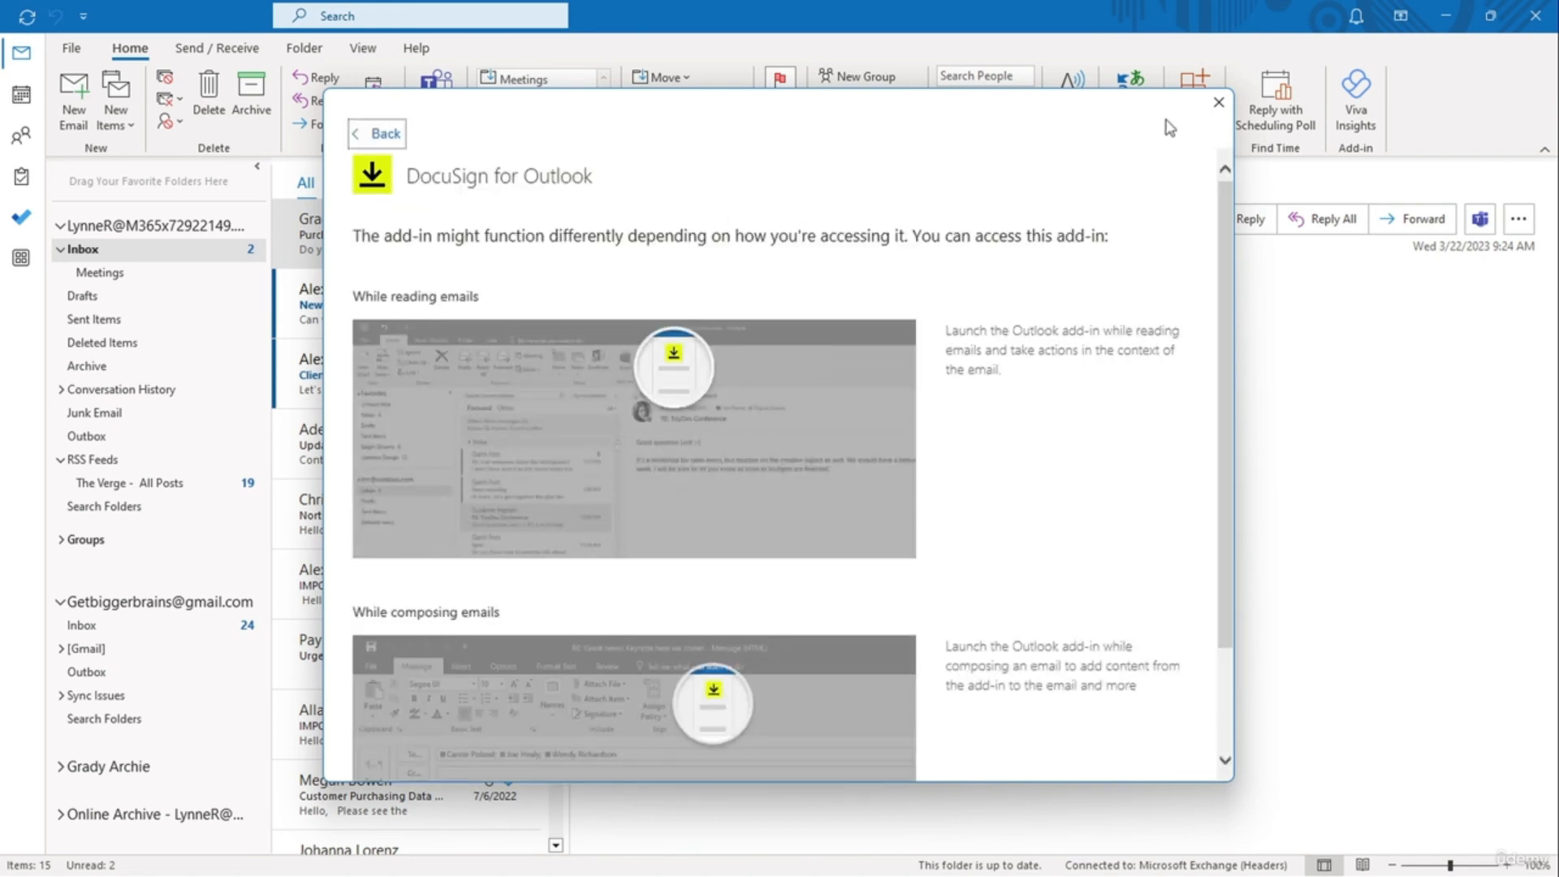
Step: Close the add-in's getting-started information and review the DocuSign commands, including its additional settings, for the Purchasing information message
left_click(1214, 101)
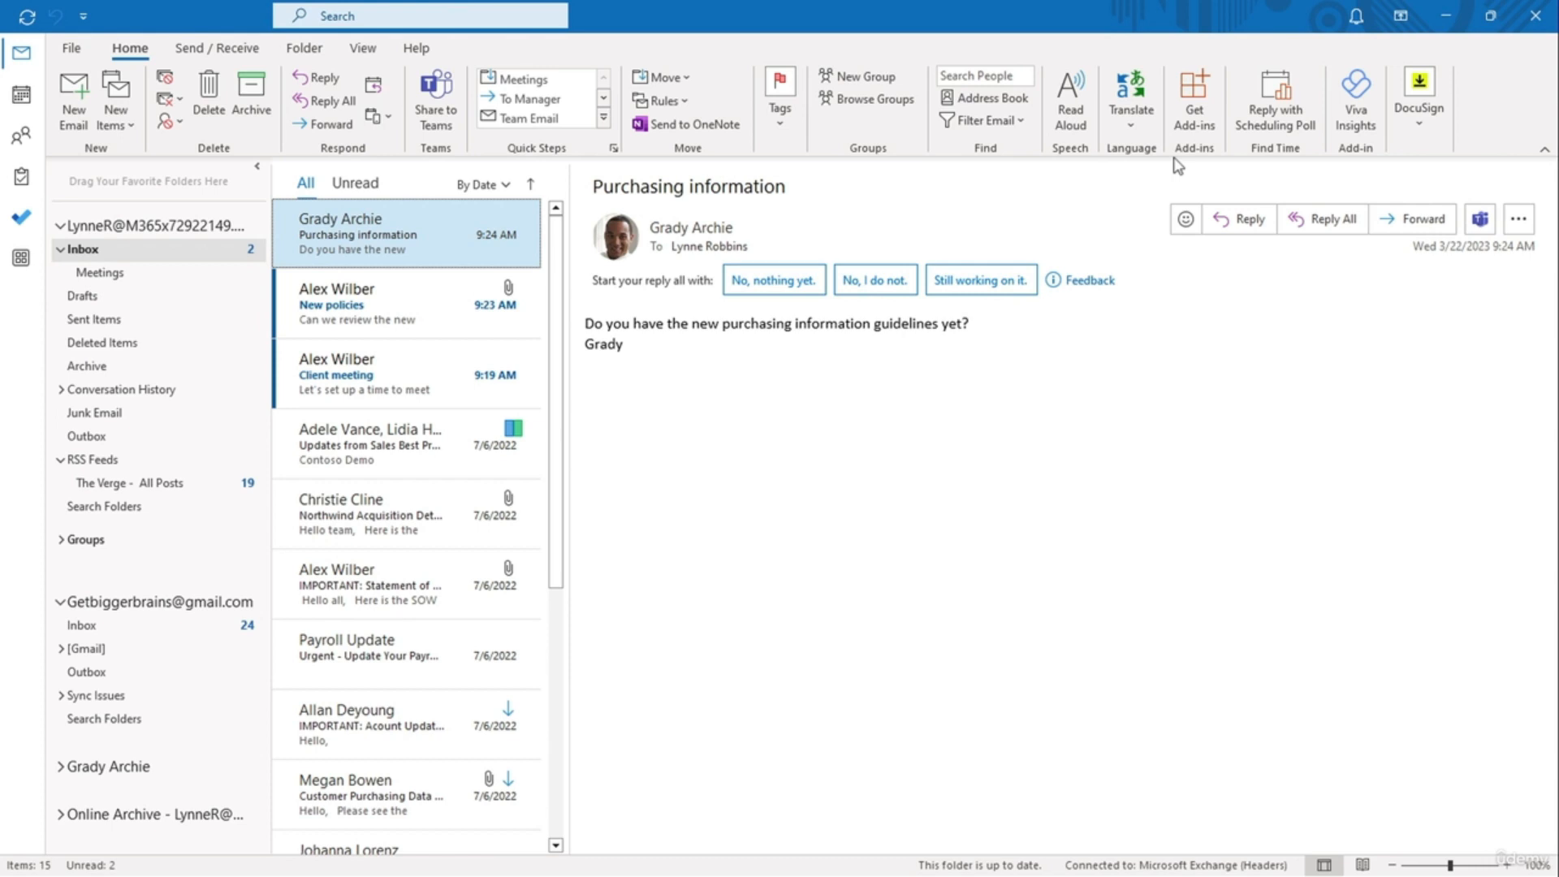
left_click(1418, 129)
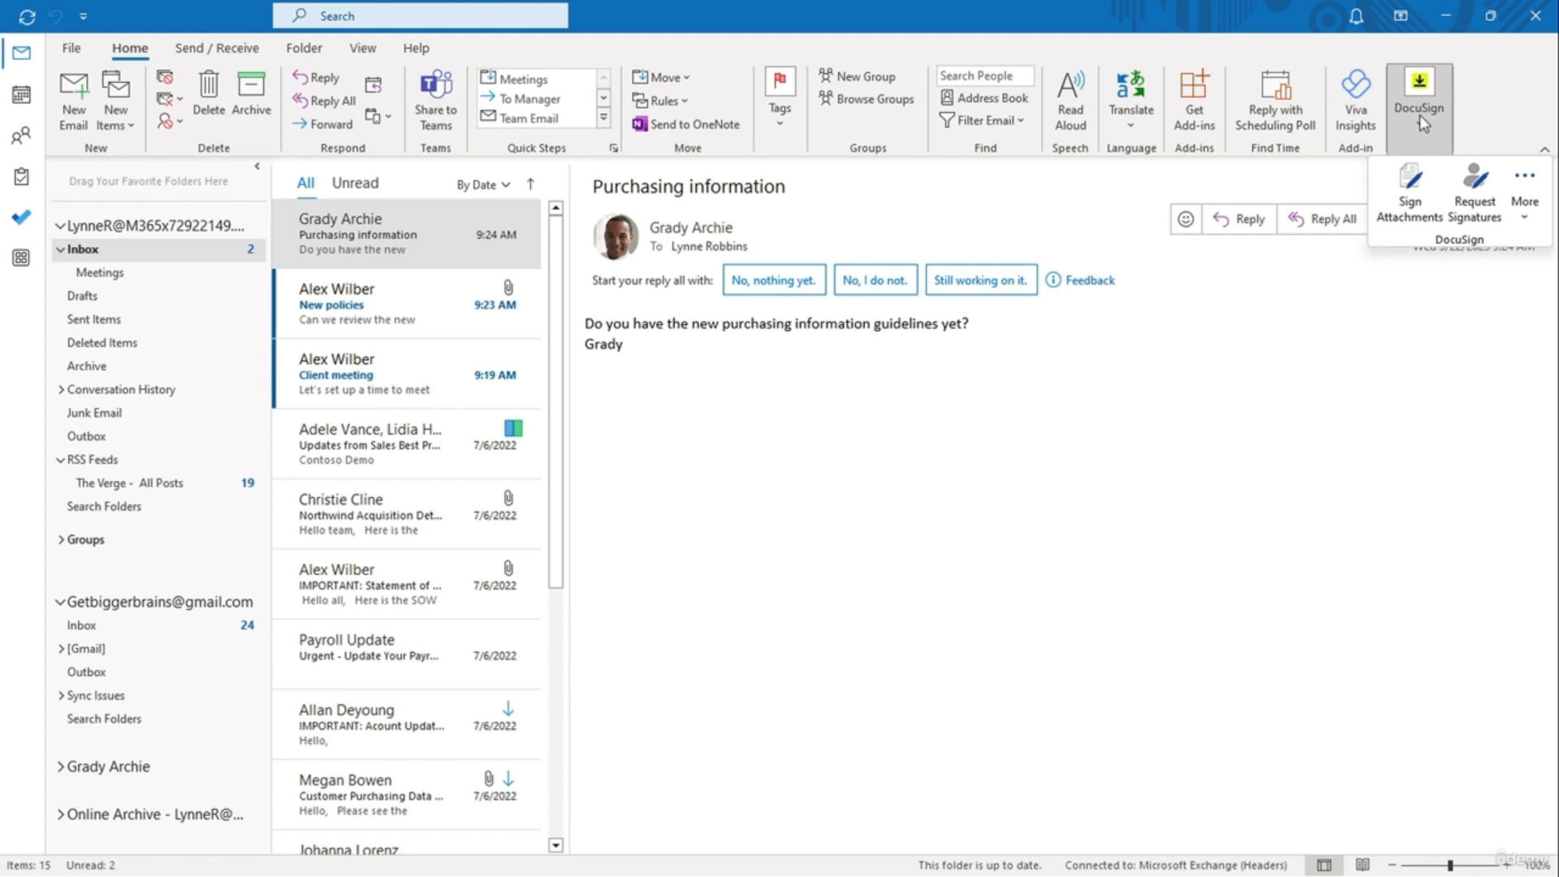
left_click(1519, 195)
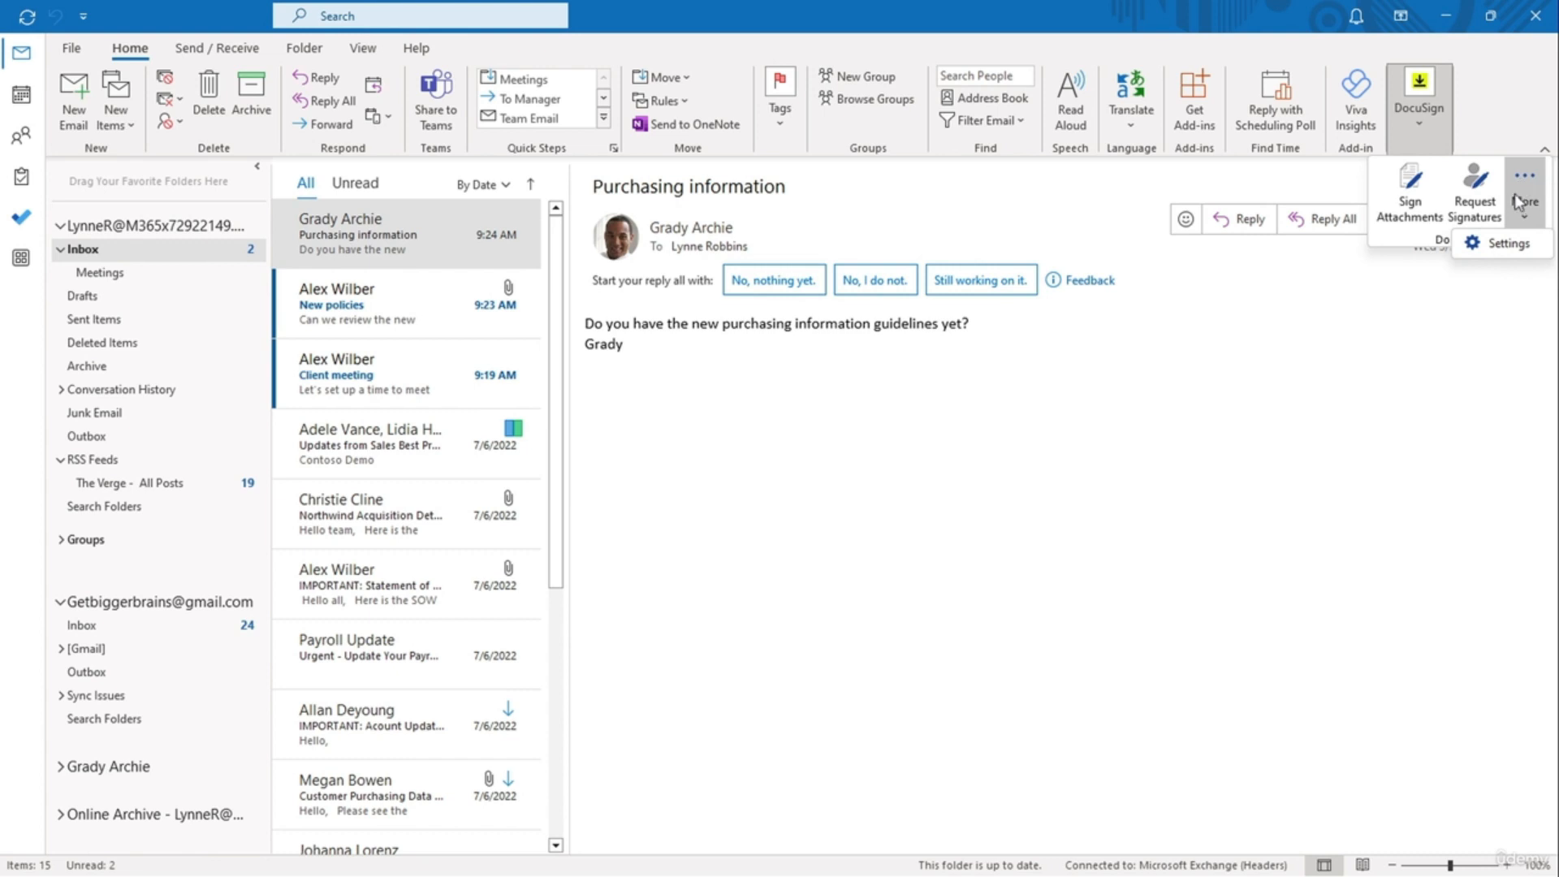
left_click(1498, 242)
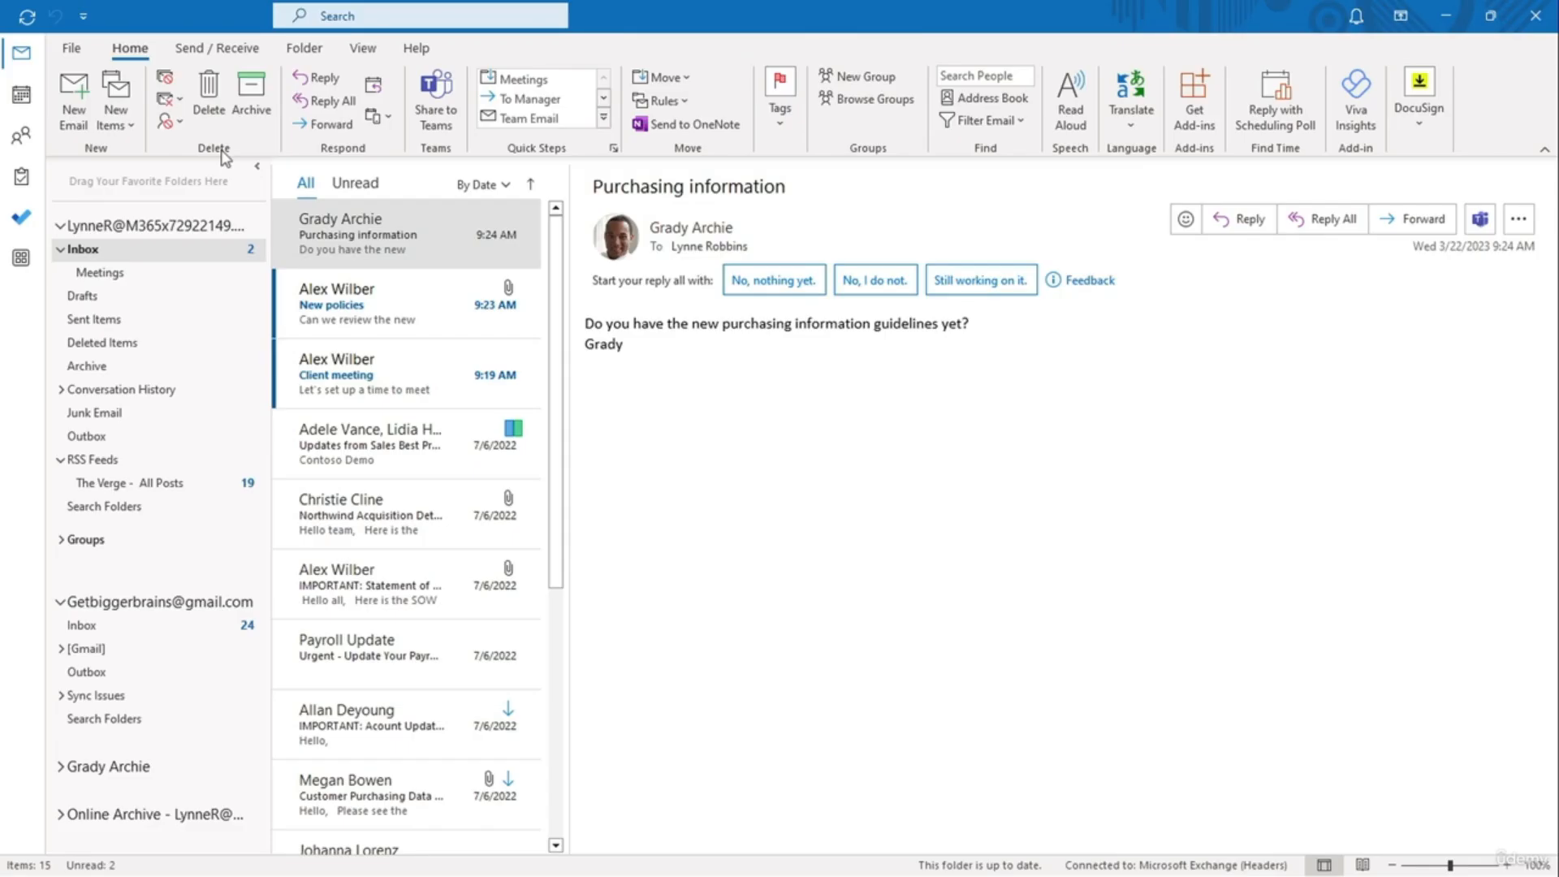
Step: Start a new email and insert a Bulleted List Loop component in its body
left_click(74, 119)
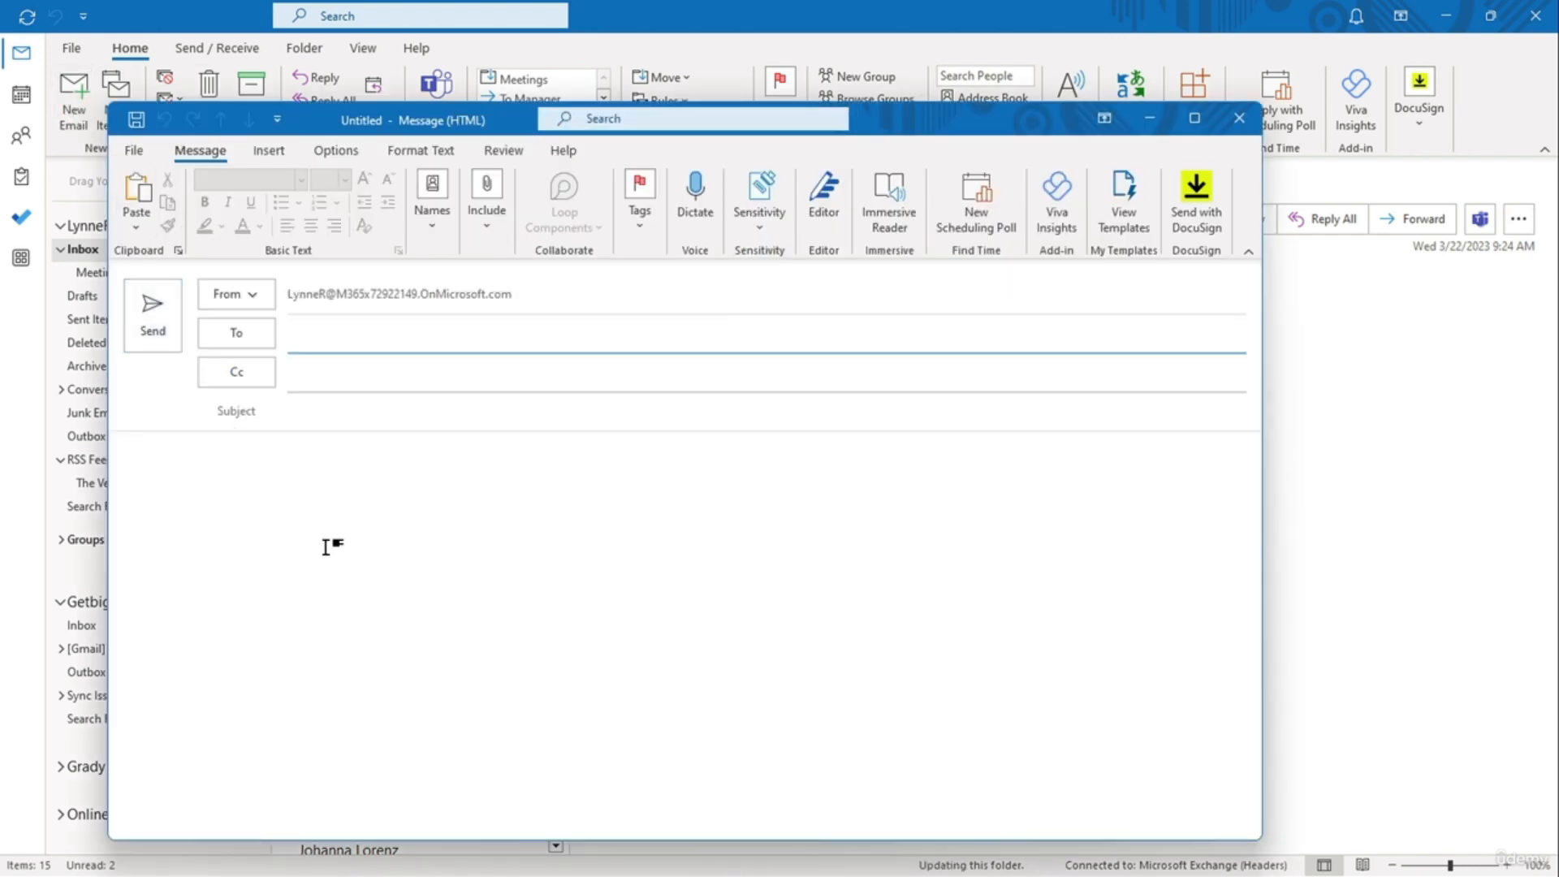
left_click(192, 487)
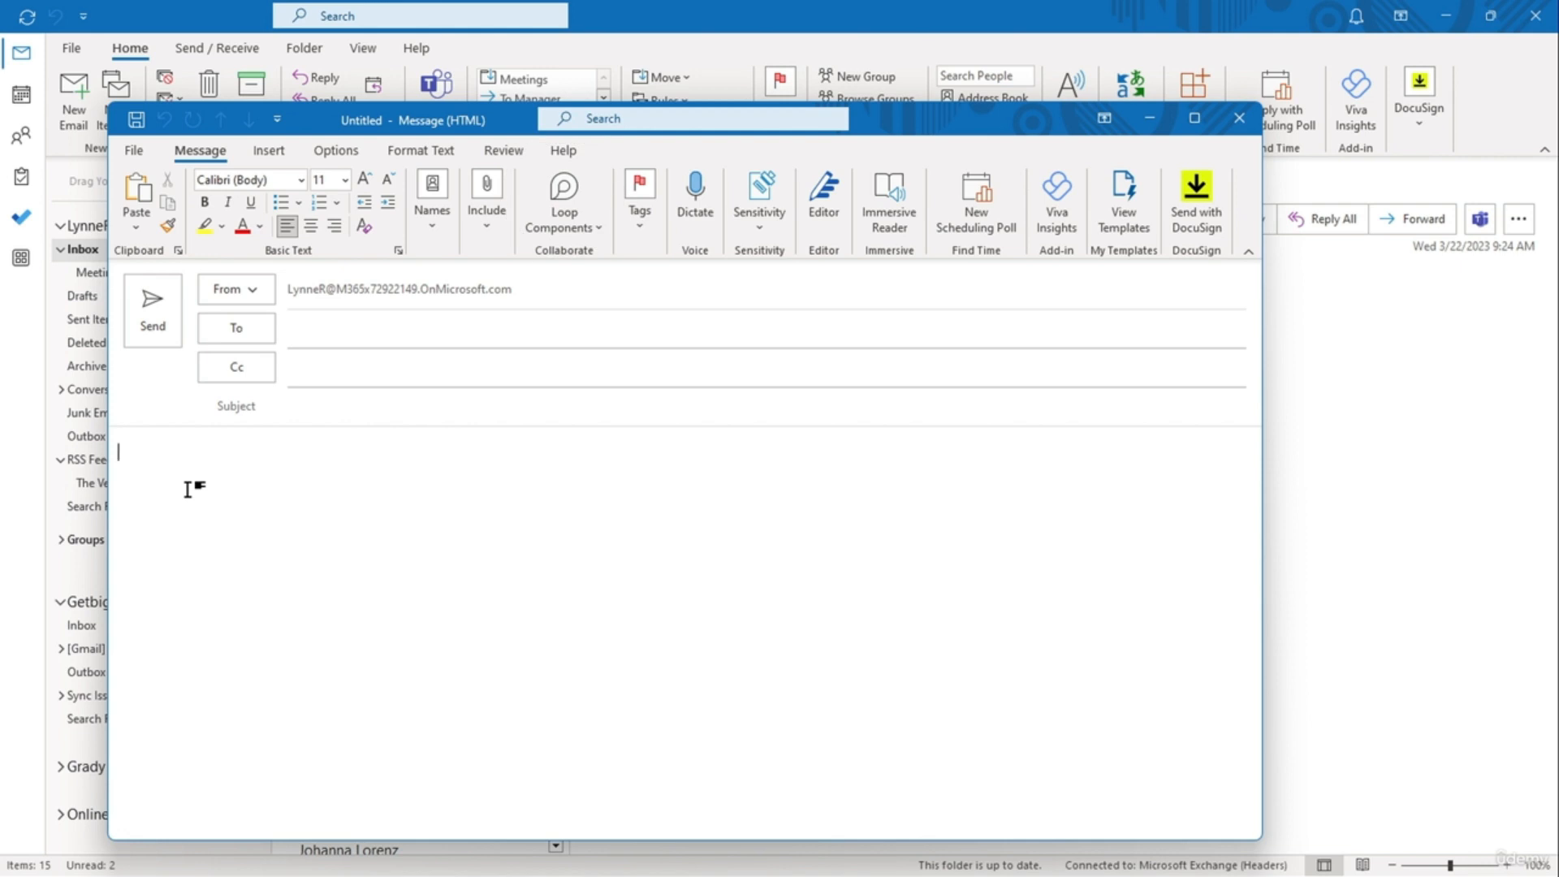
left_click(559, 230)
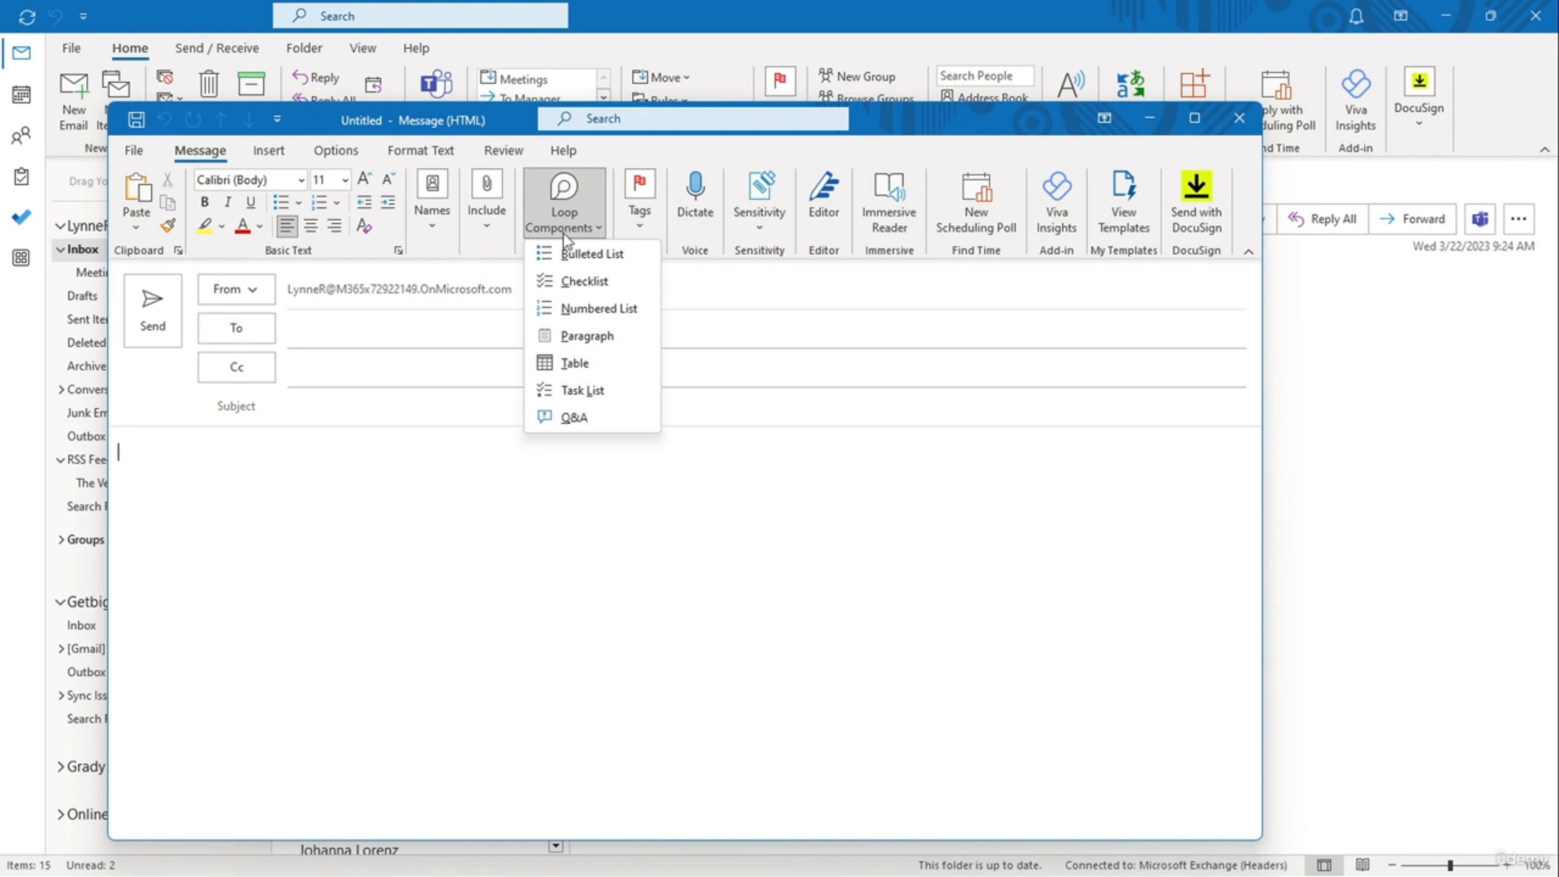
left_click(570, 254)
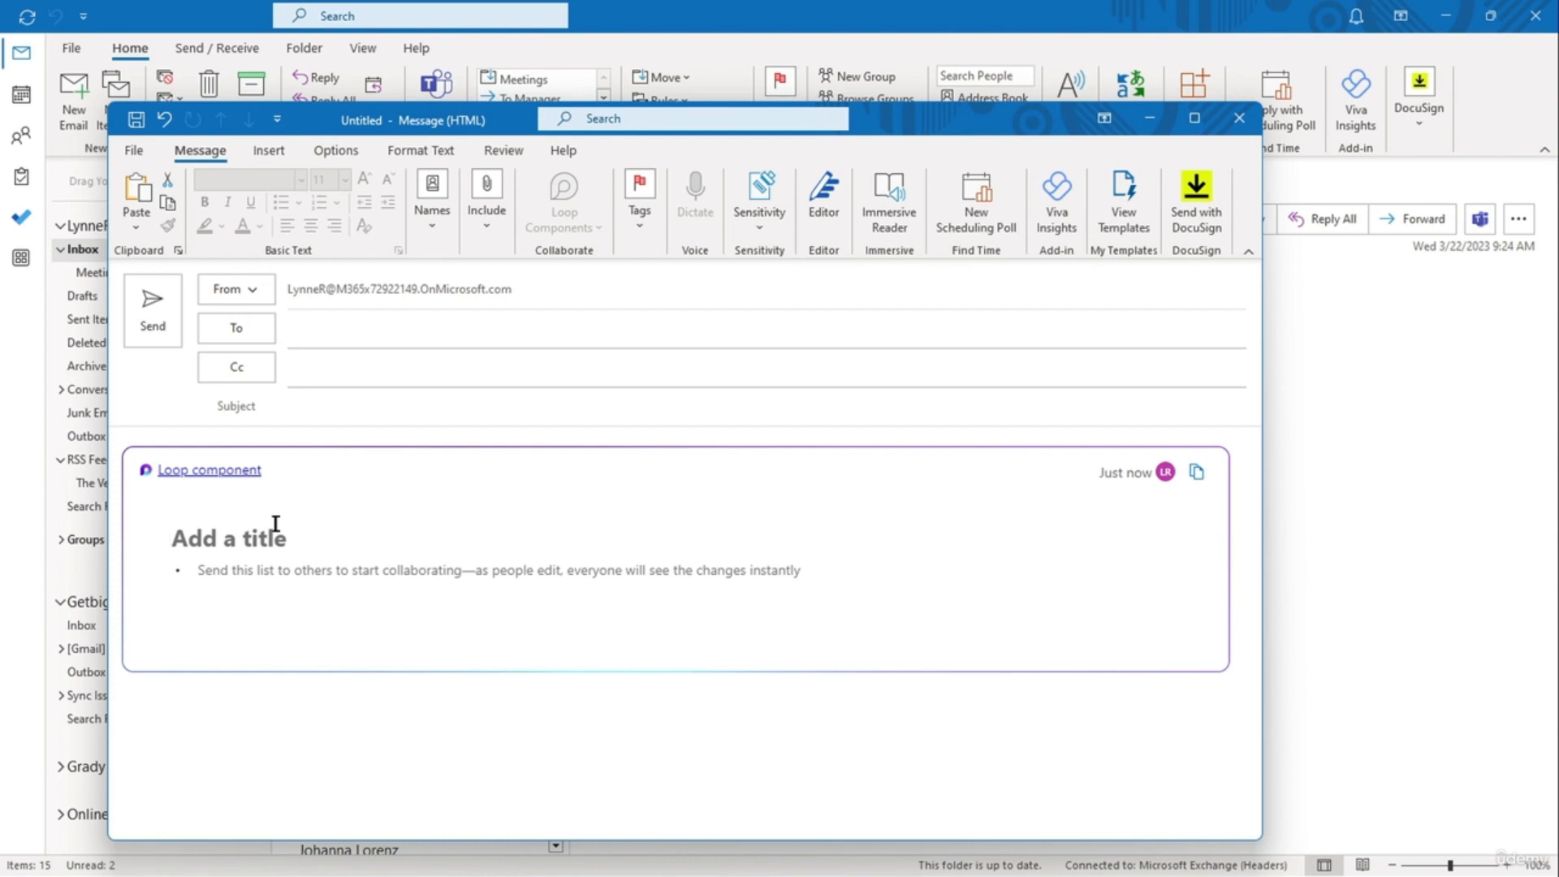
Step: Title the Loop list "Company Picnic", add the item "Ice" and mention a colleague in the second item
type("Company Picnic")
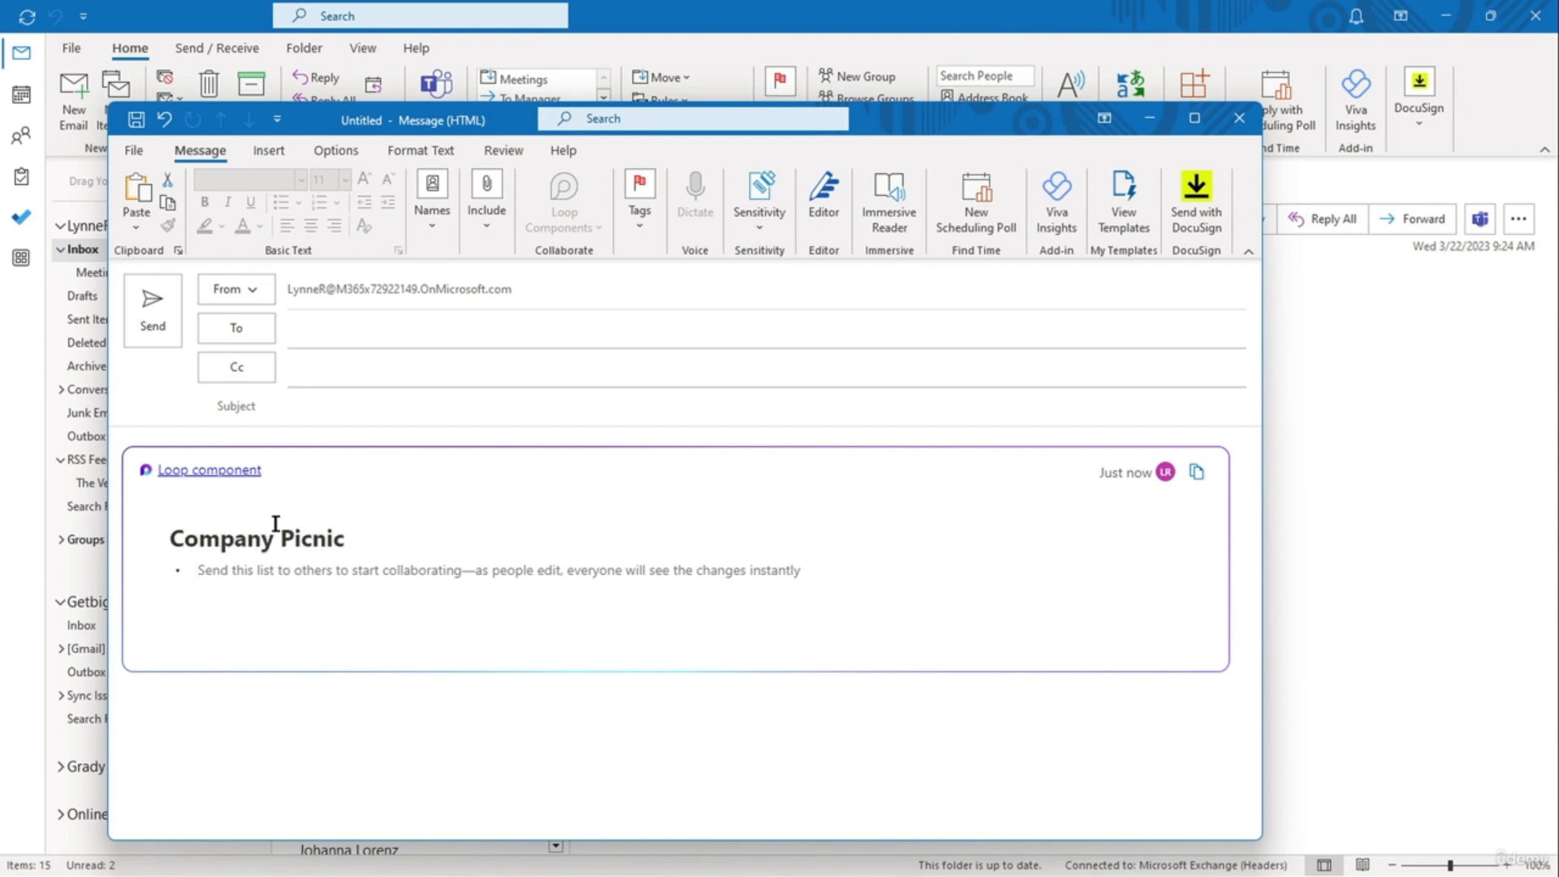
key("Return")
type("Ice")
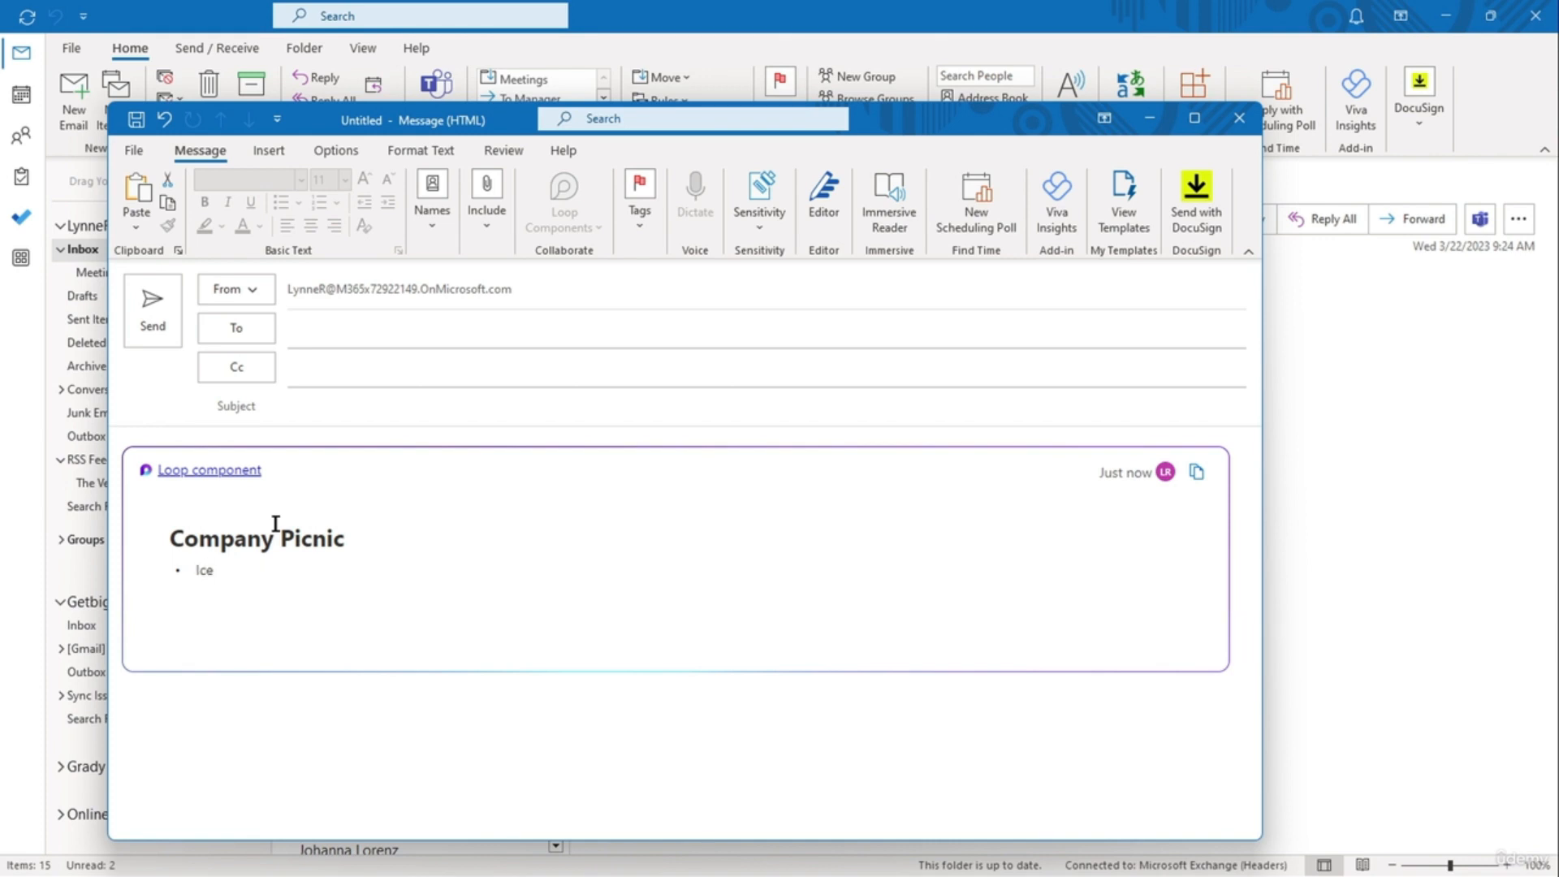
key("Return")
type("@")
key("Return")
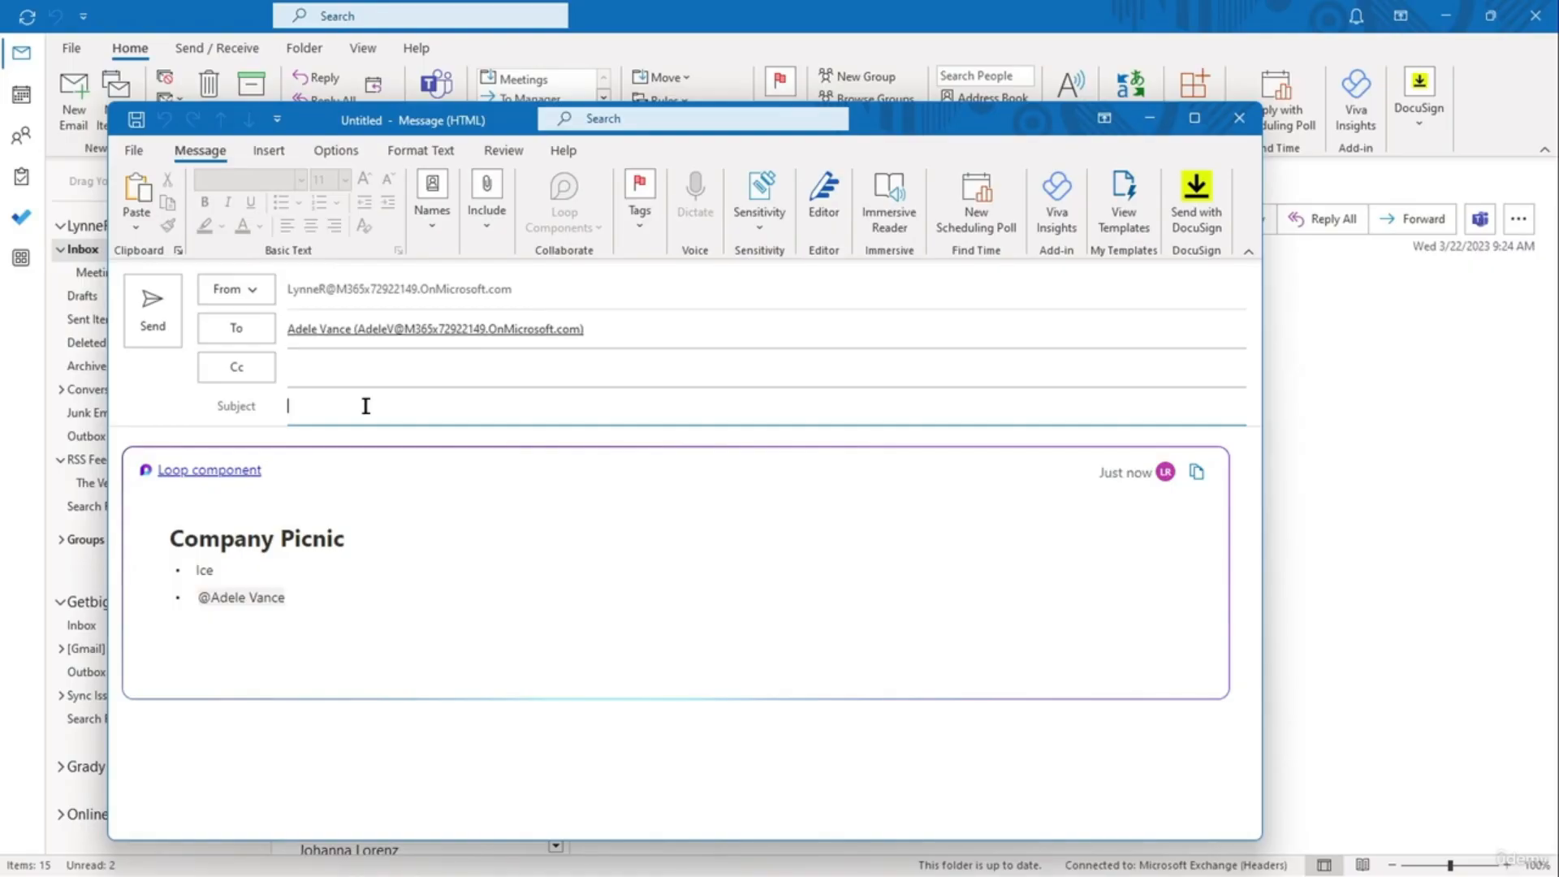
Step: Send the email with the subject "Supplies for Picnic" and copy the Loop component's link from the message in Sent Items
type("Supplies for Picnic")
left_click(151, 307)
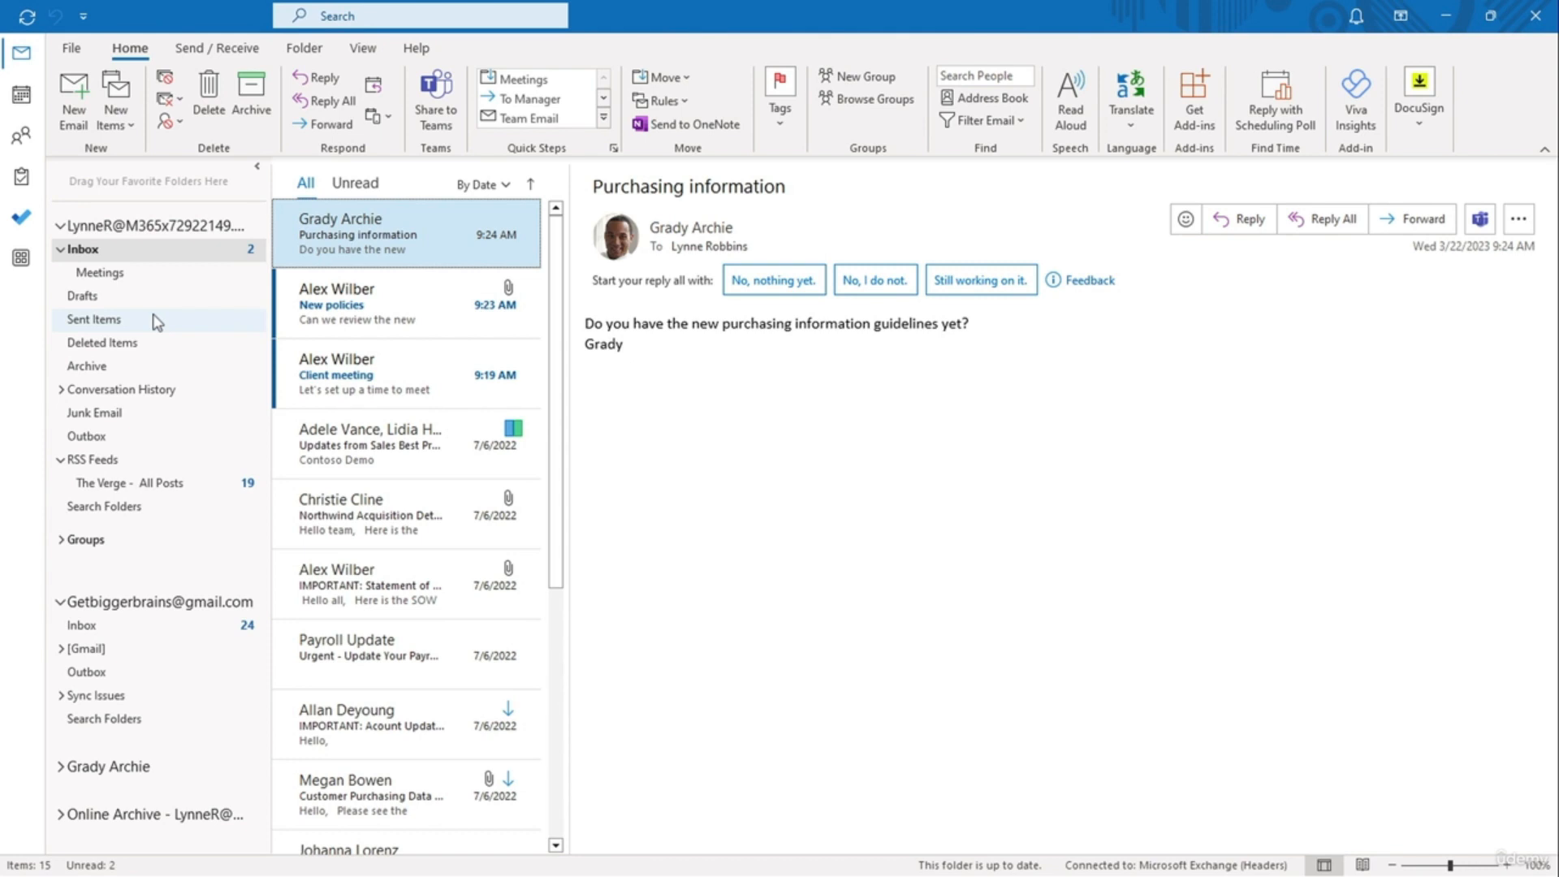
left_click(153, 316)
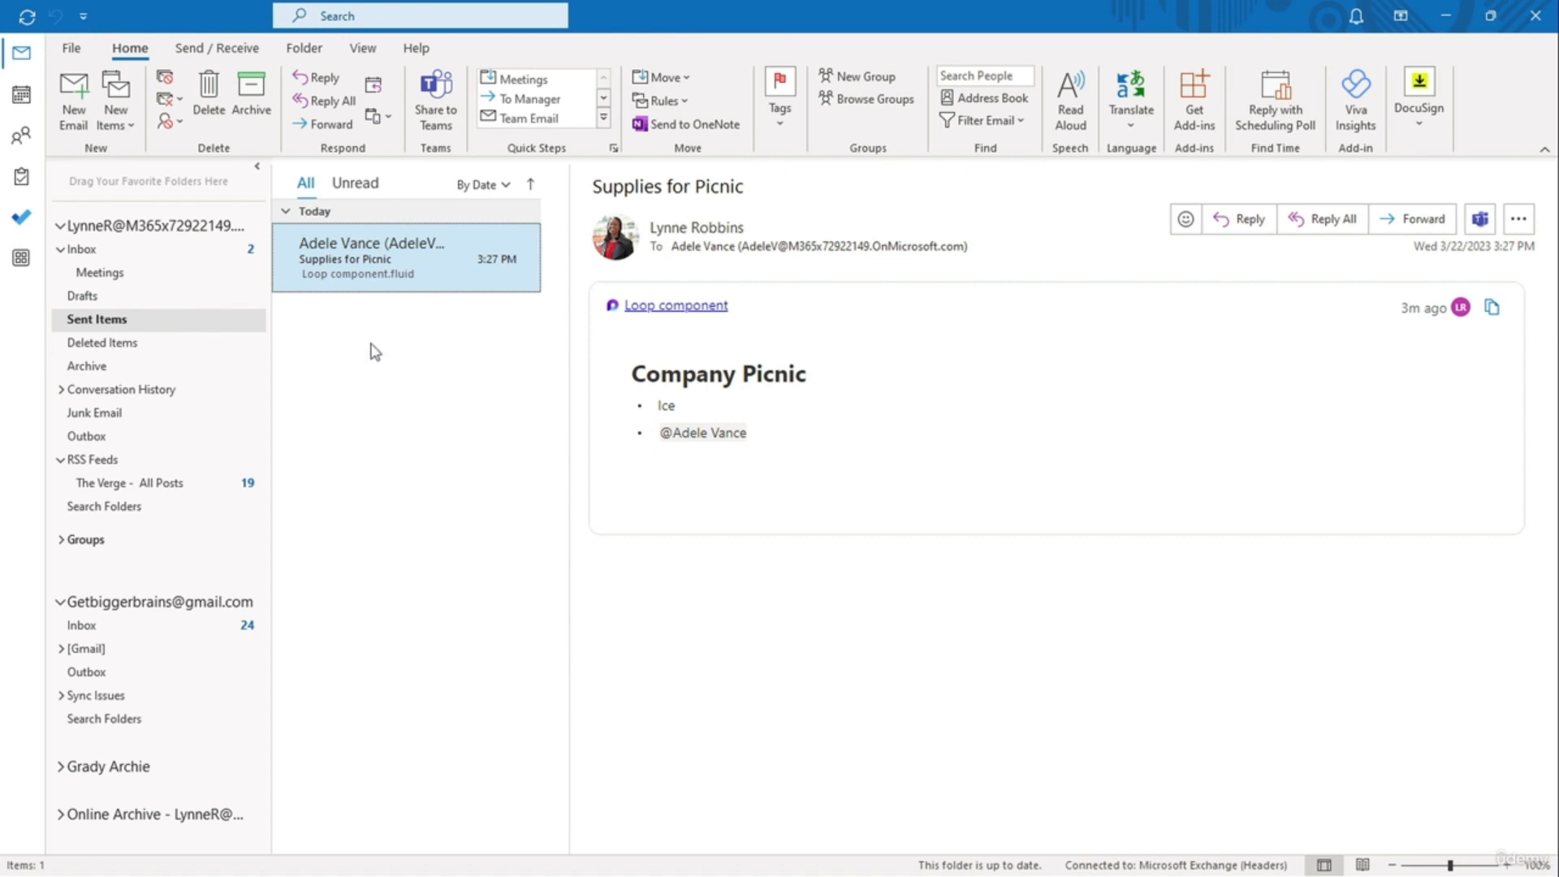
left_click(1492, 308)
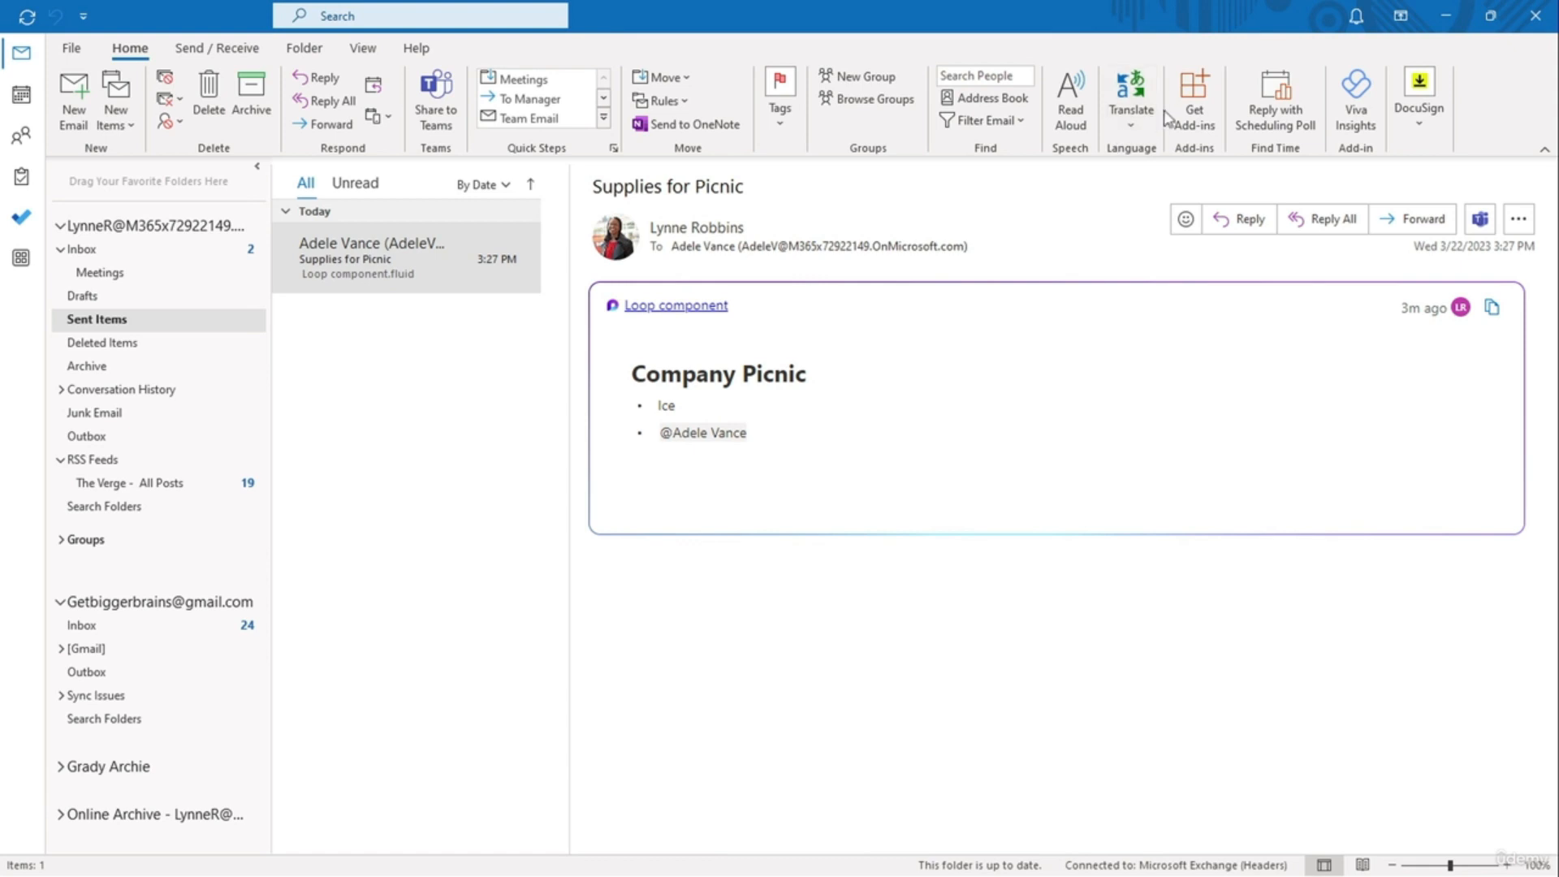
Step: Review the user's own store and admin-managed add-ins and open the additional options for DocuSign for Outlook
left_click(1176, 101)
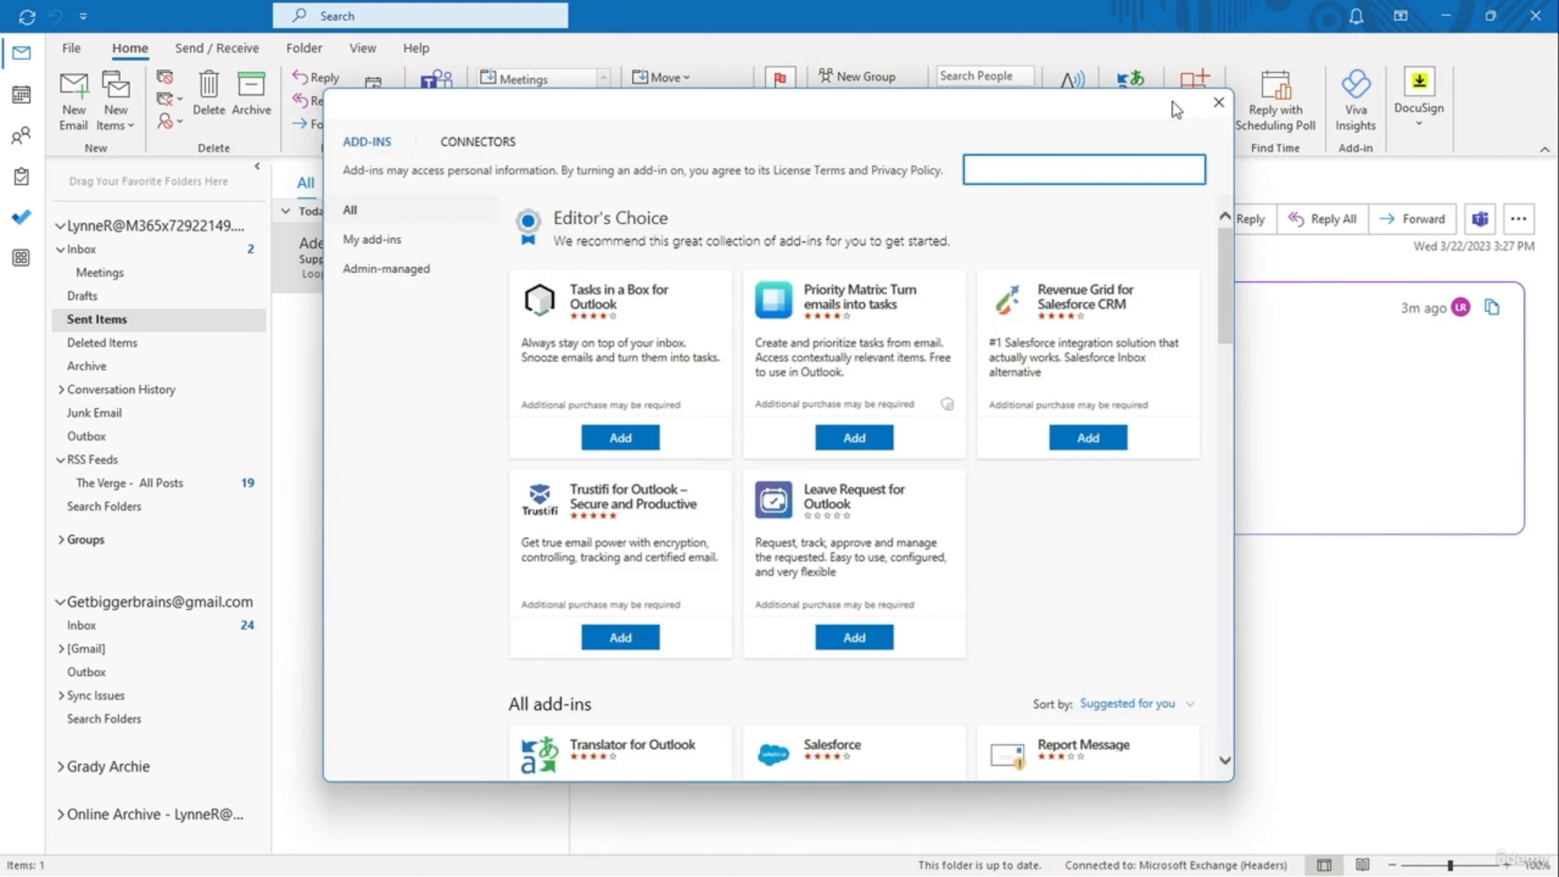
left_click(456, 255)
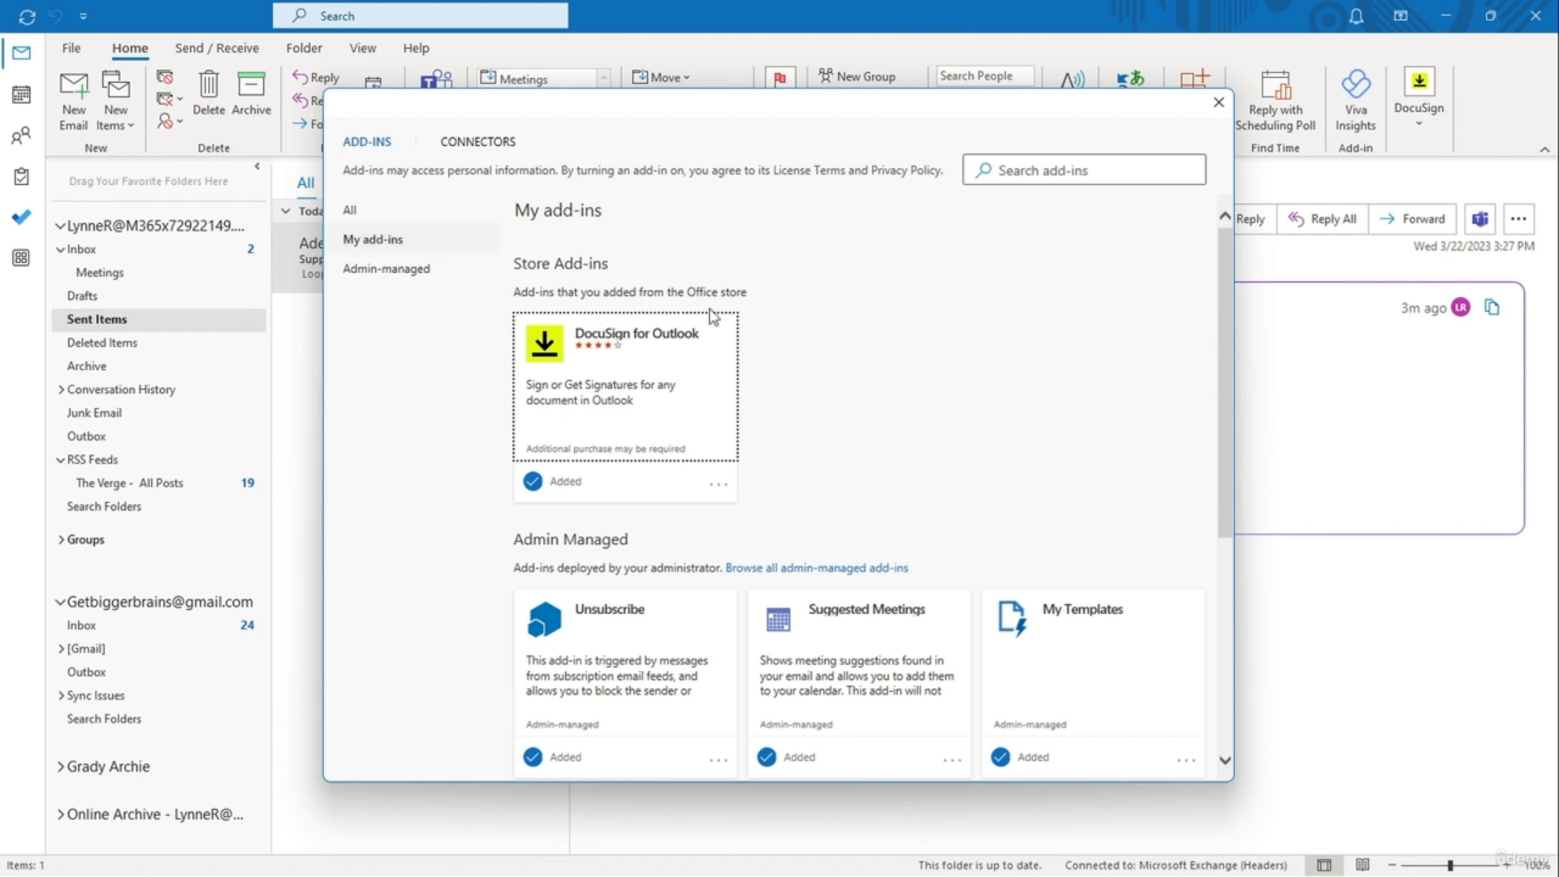
scroll(795, 343, "down", 2)
scroll(796, 345, "down", 2)
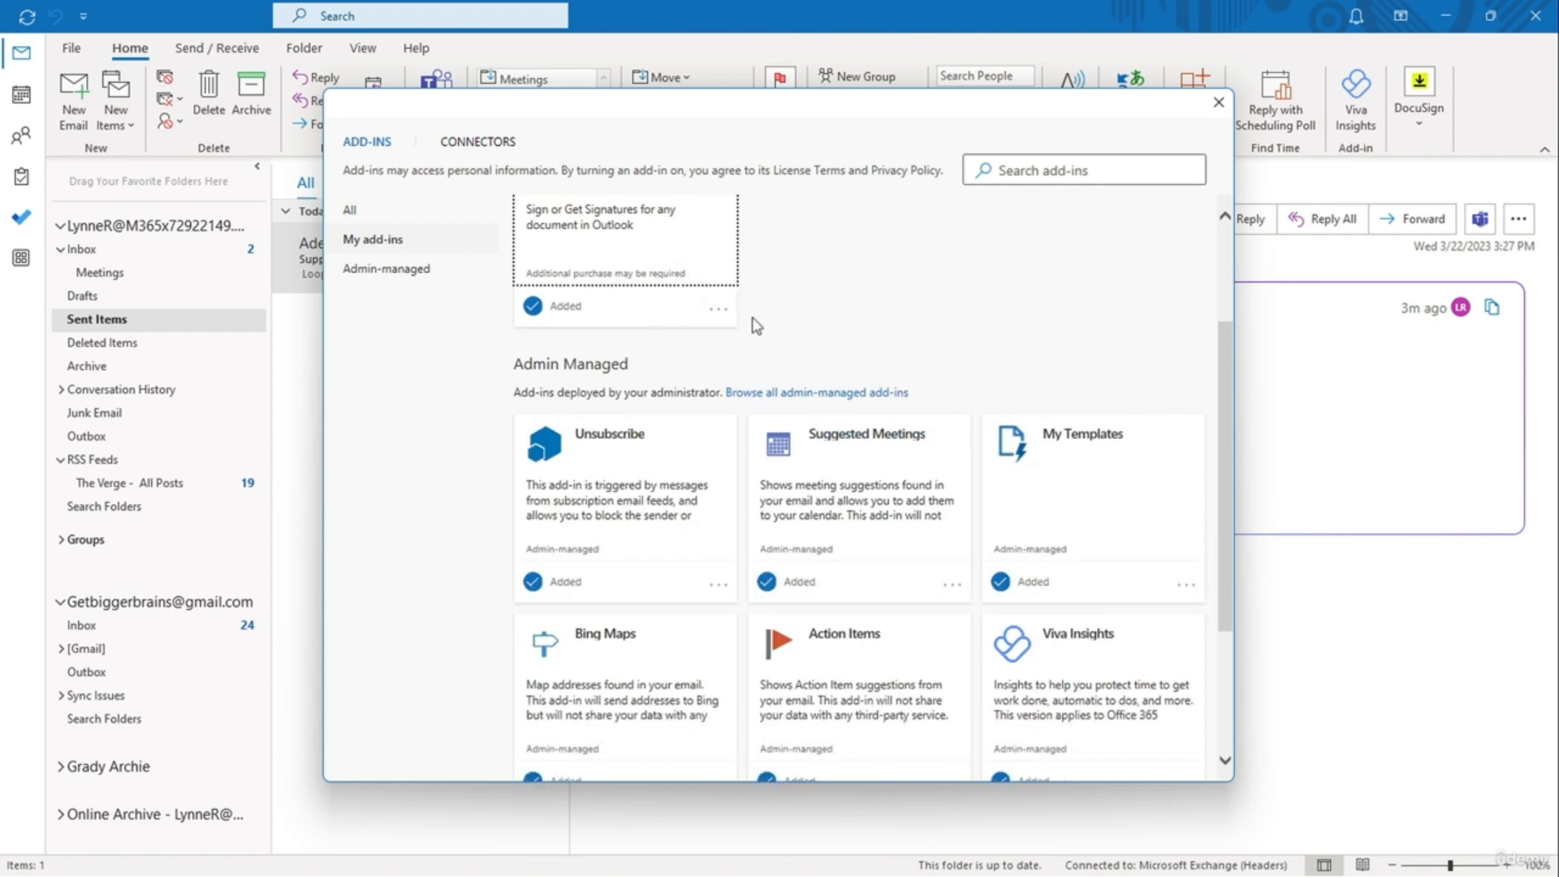
left_click(718, 310)
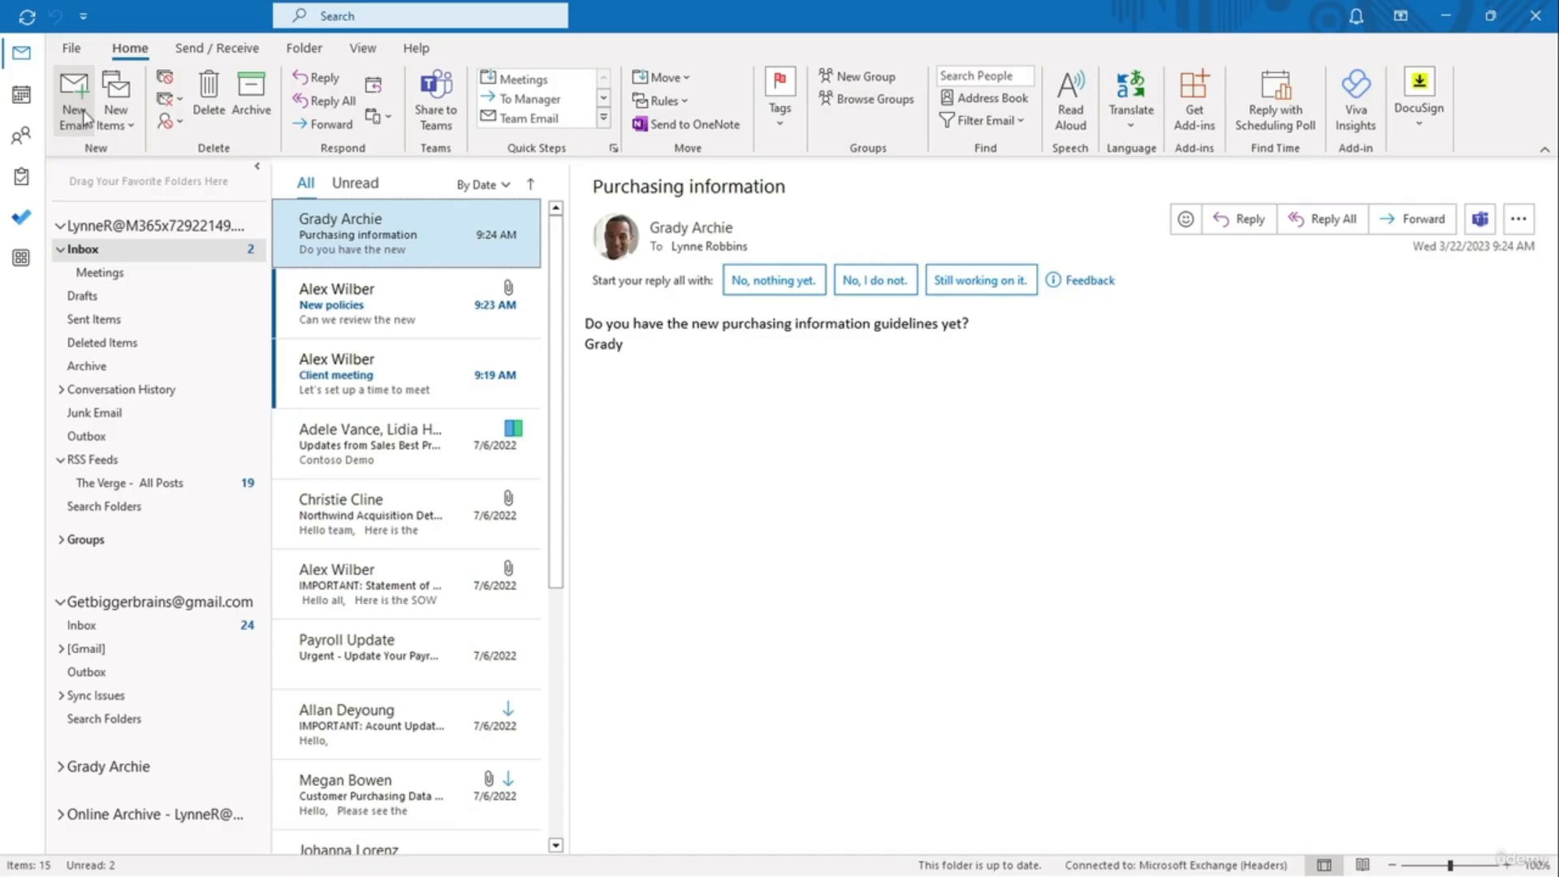
Step: Start a new email, open the My Templates add-in and insert the "I'll reply later" template in the body
left_click(82, 109)
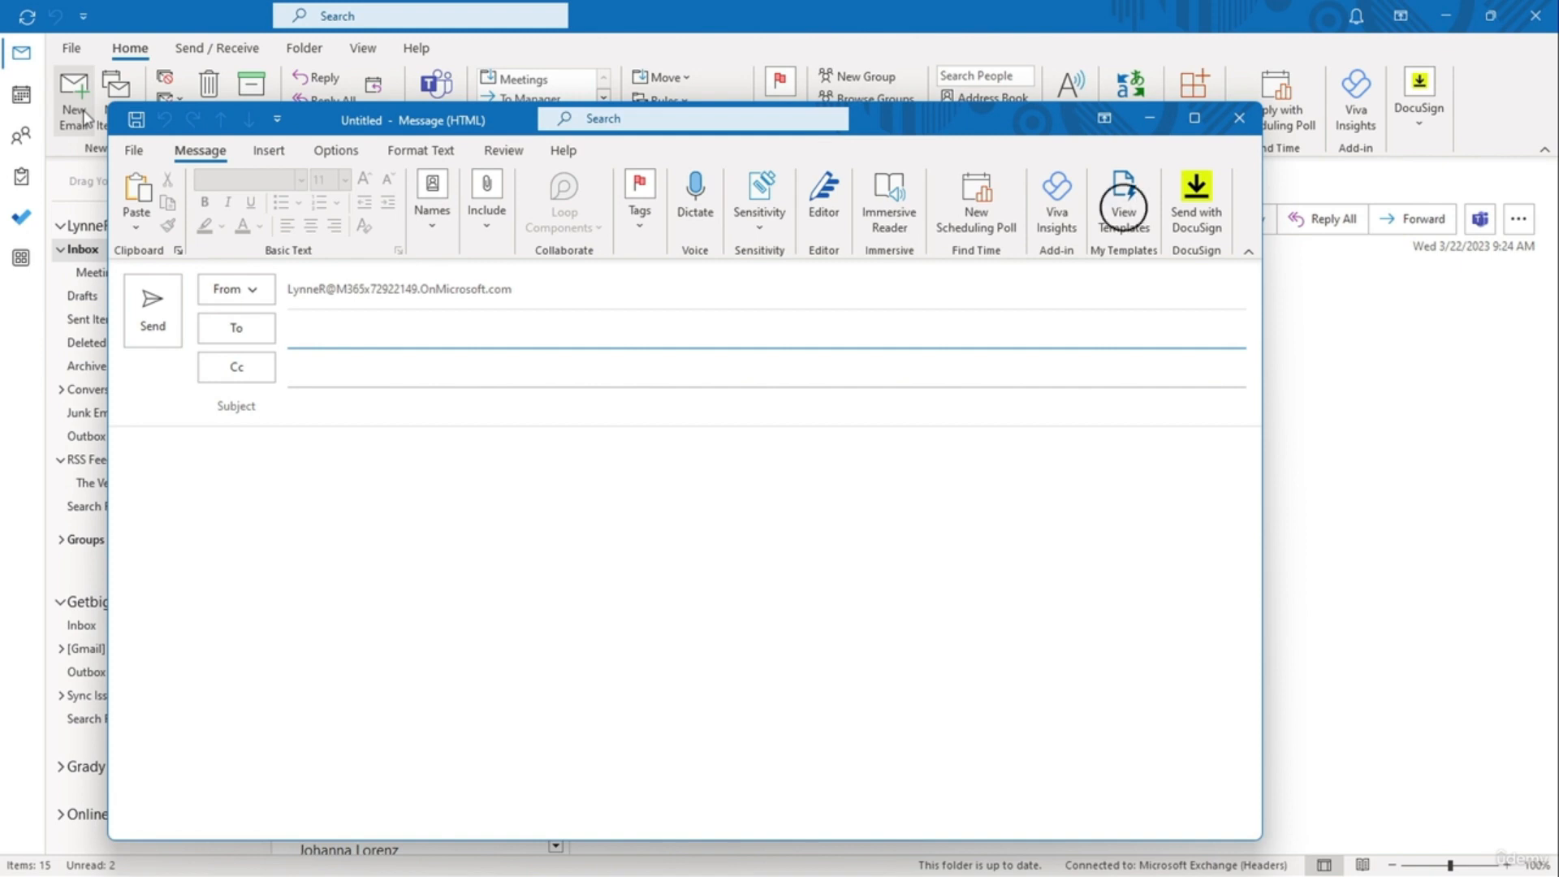
left_click(1147, 221)
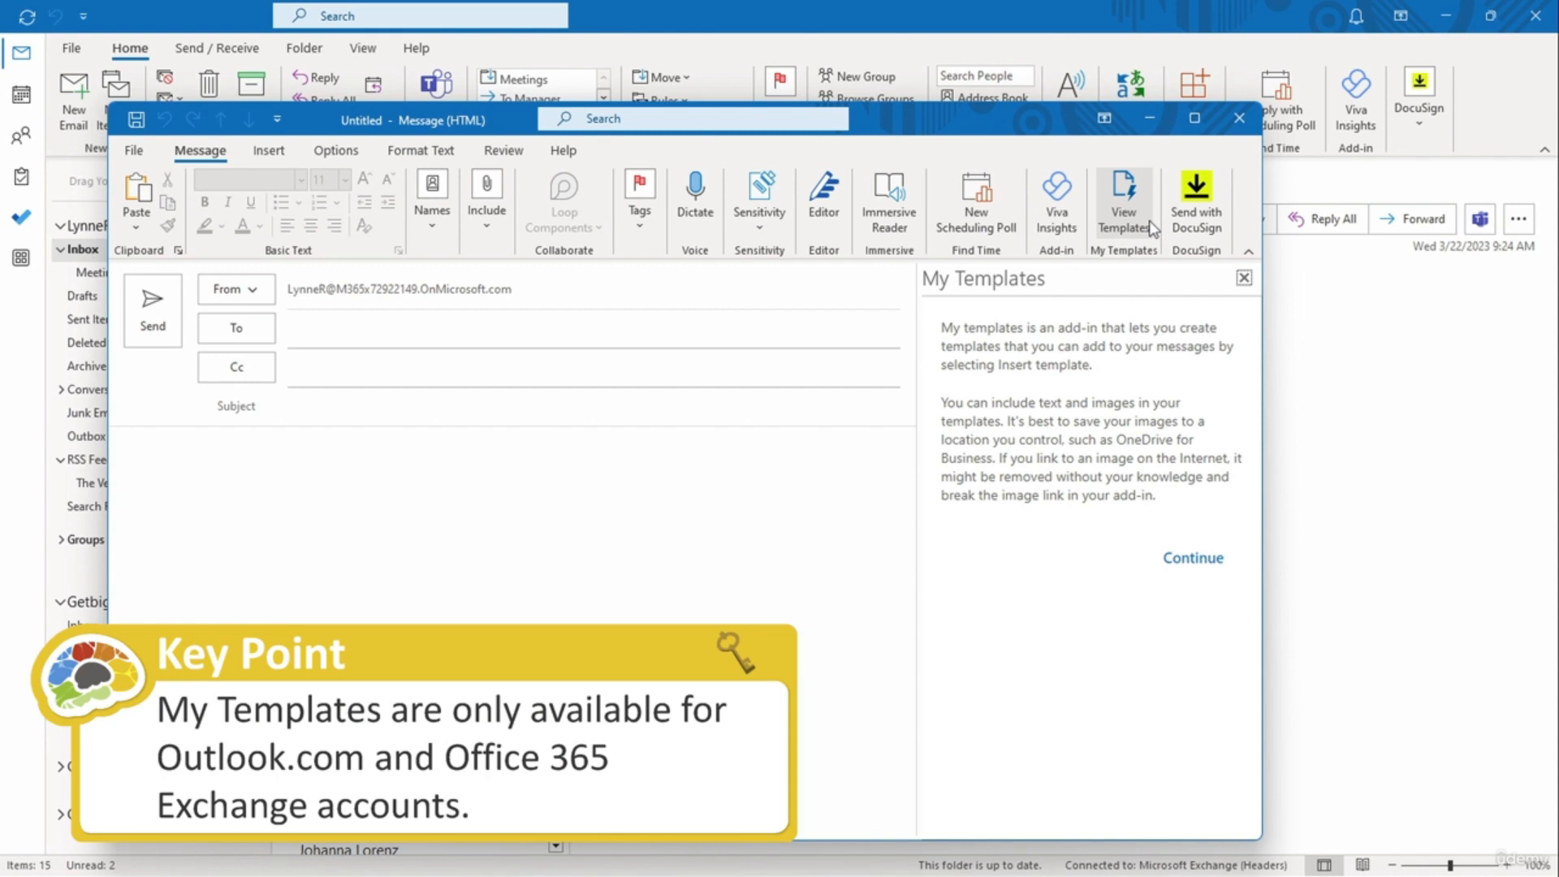
left_click(1162, 557)
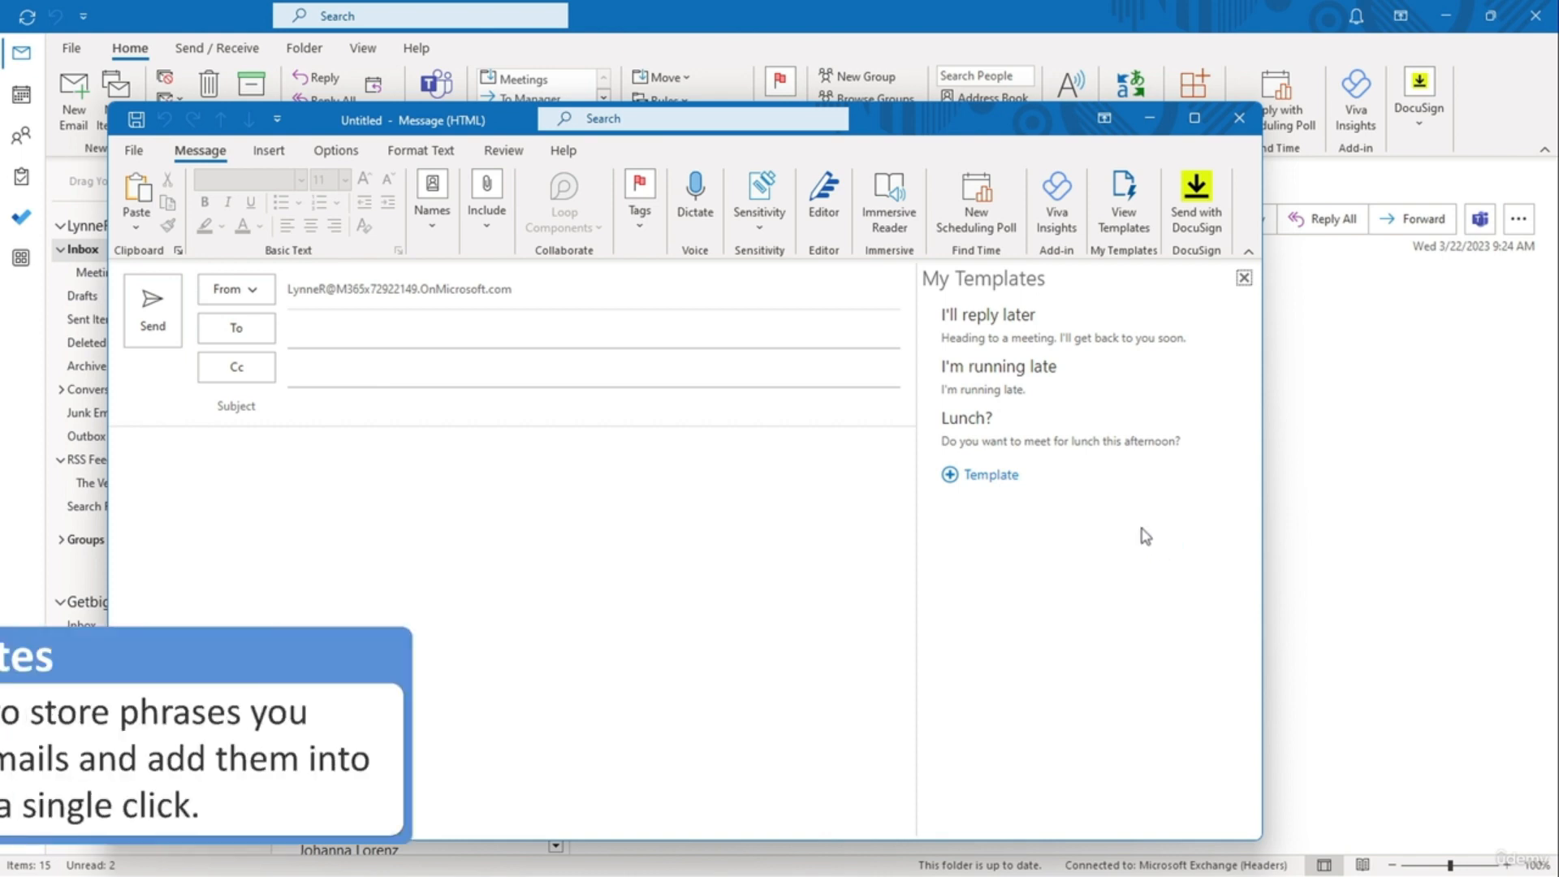
left_click(1051, 340)
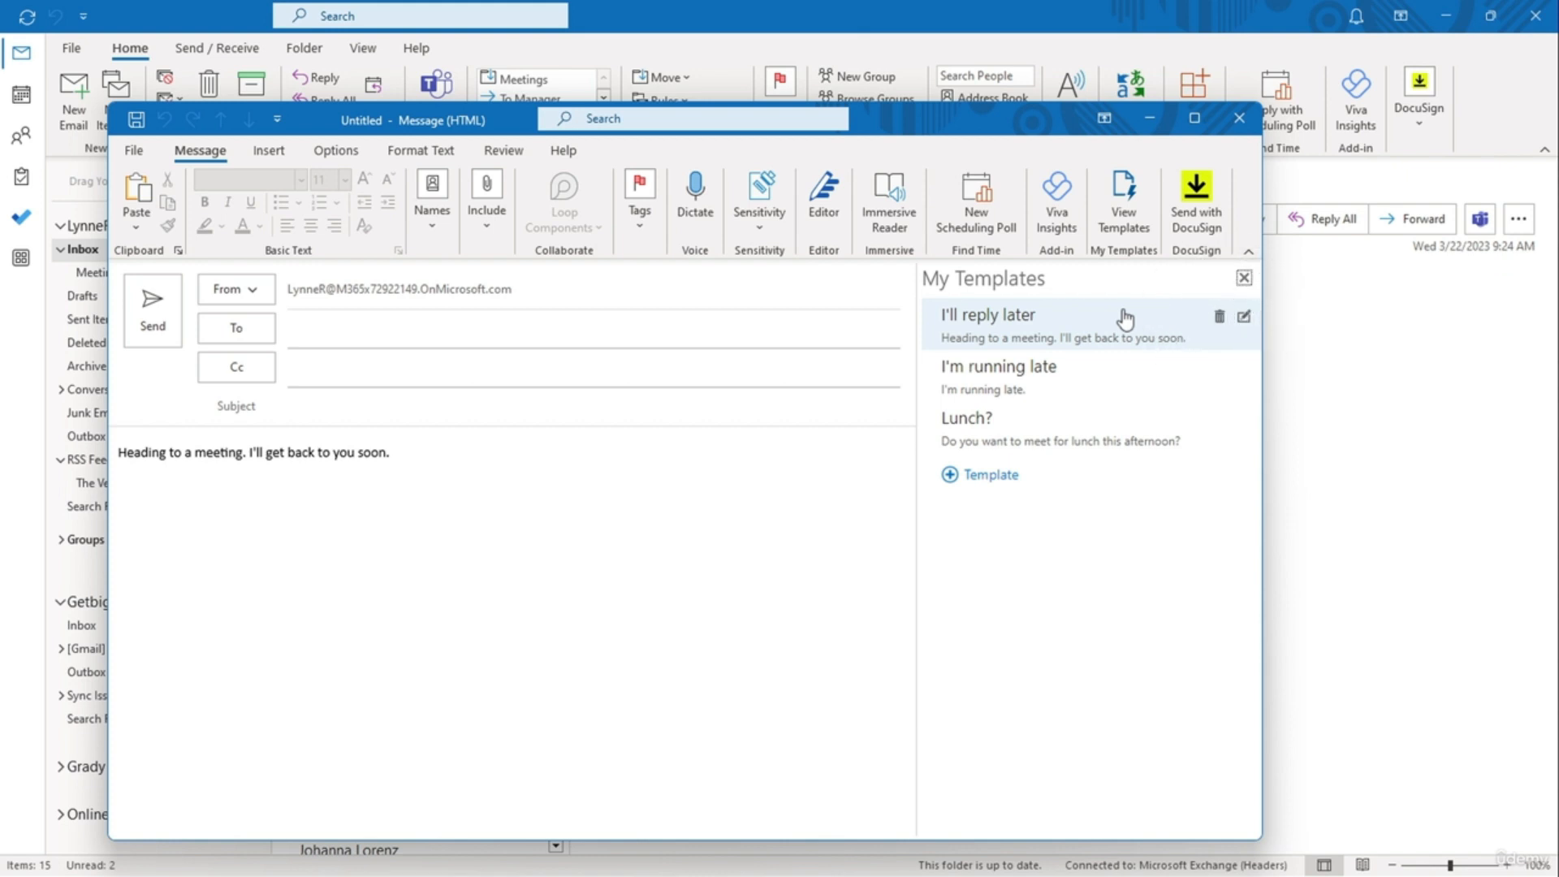
Step: Create and save a template titled "Traffic" with the text "Stuck in traffic. Running late."
left_click(1000, 474)
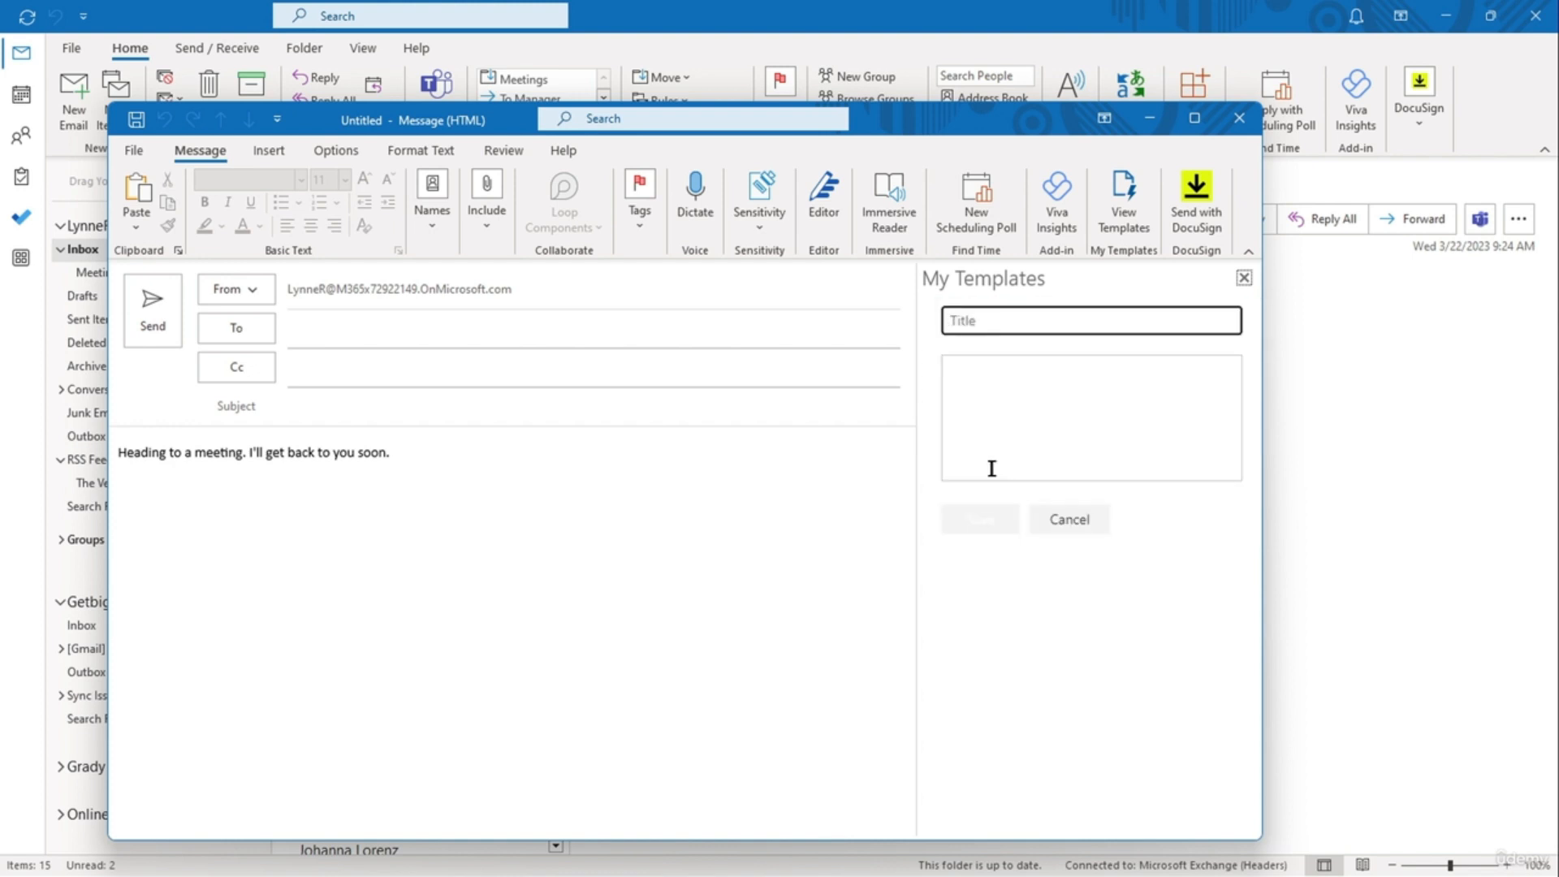
type("Traffic")
left_click(992, 469)
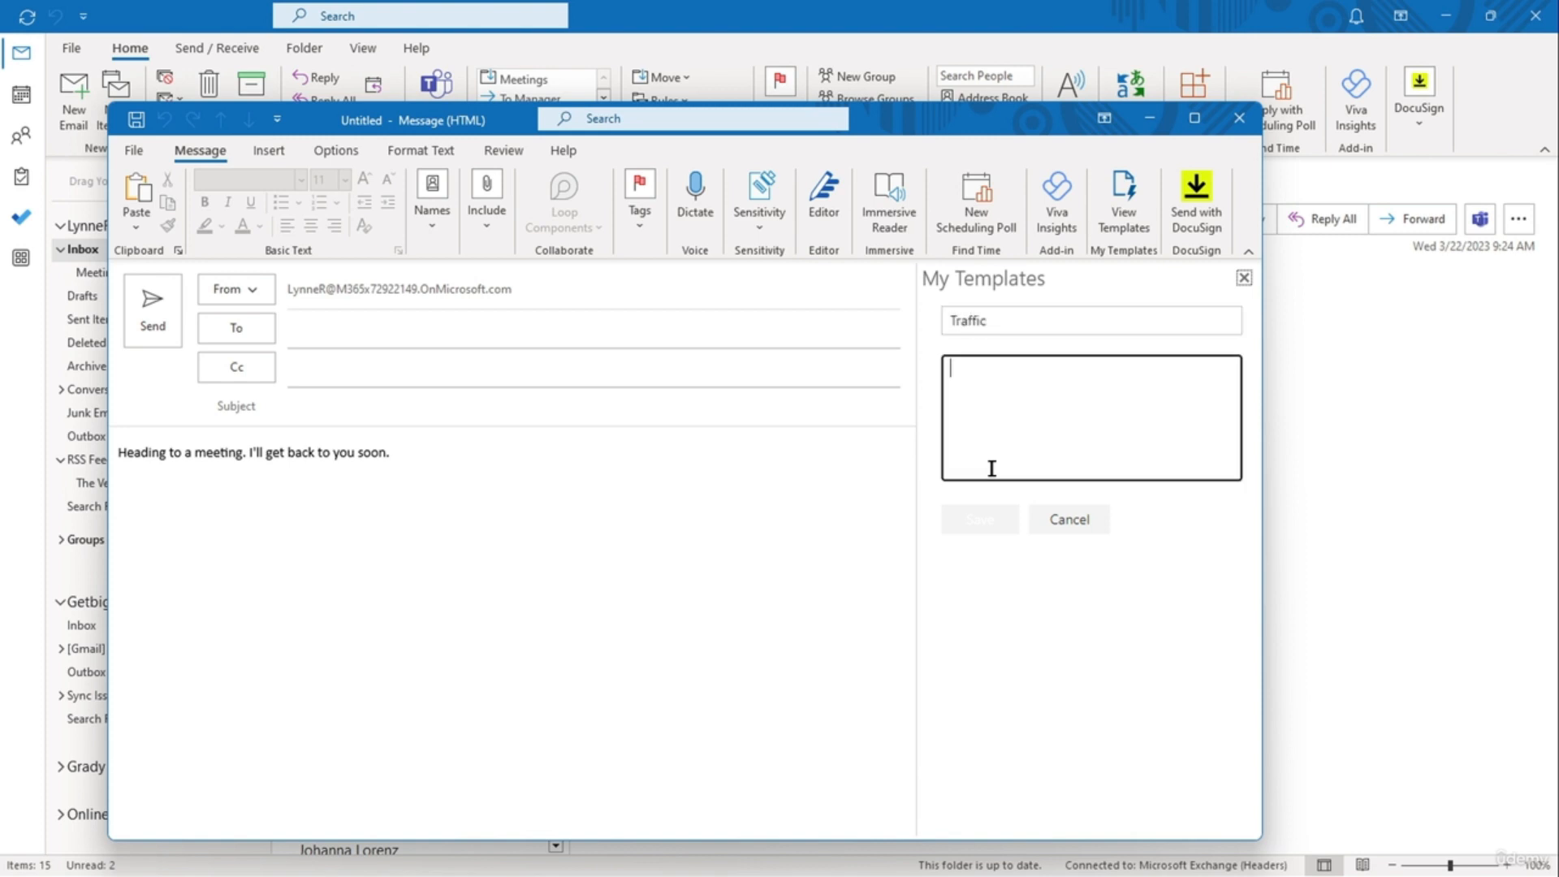
type("Stuck in traffic. Running late.")
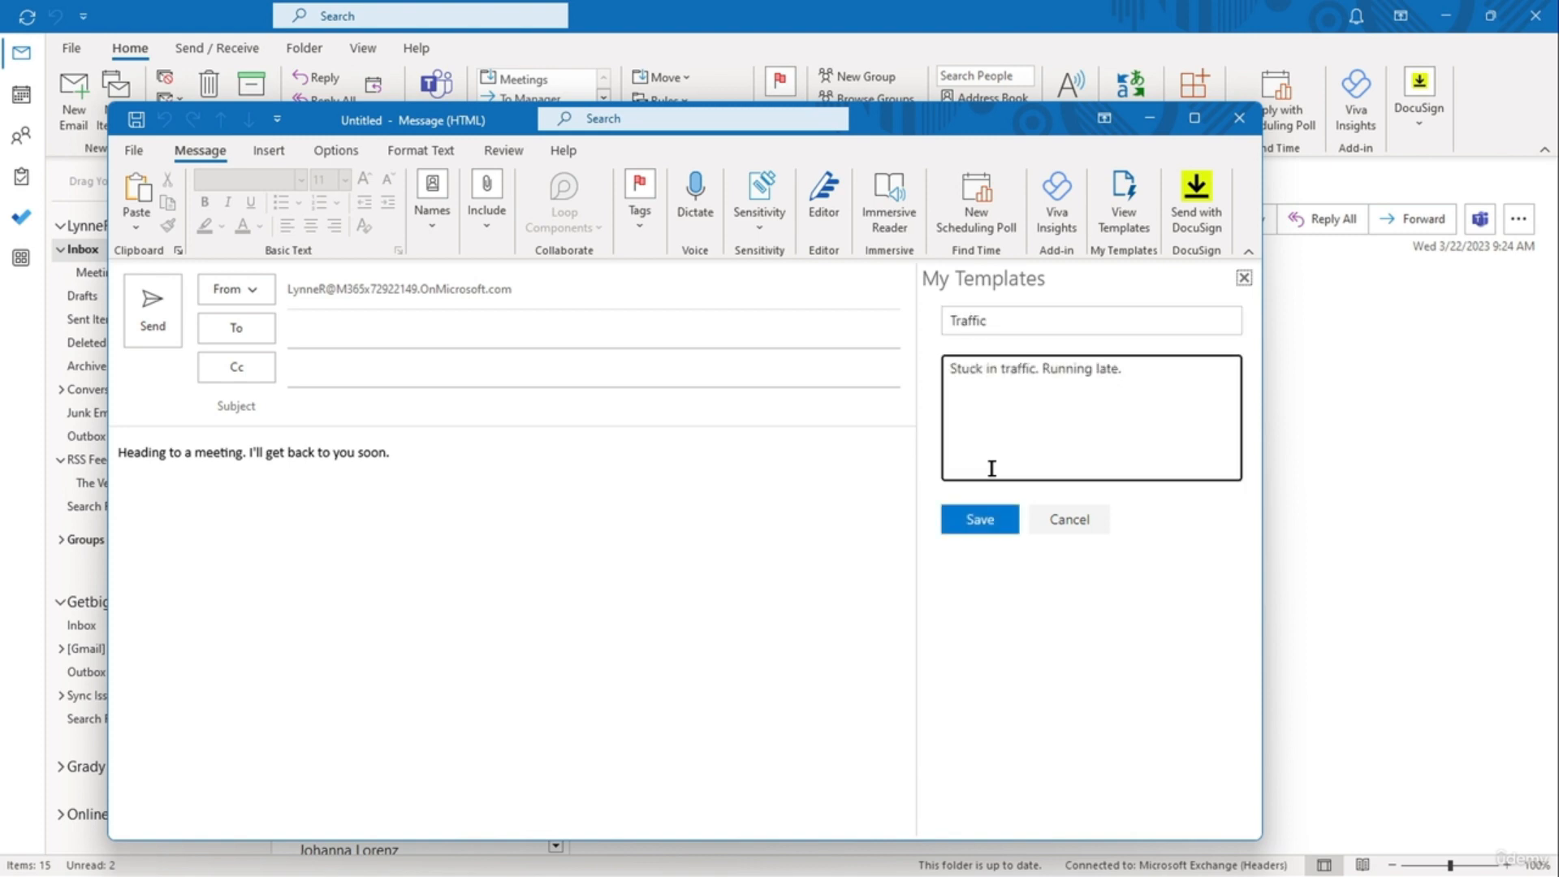
left_click(961, 522)
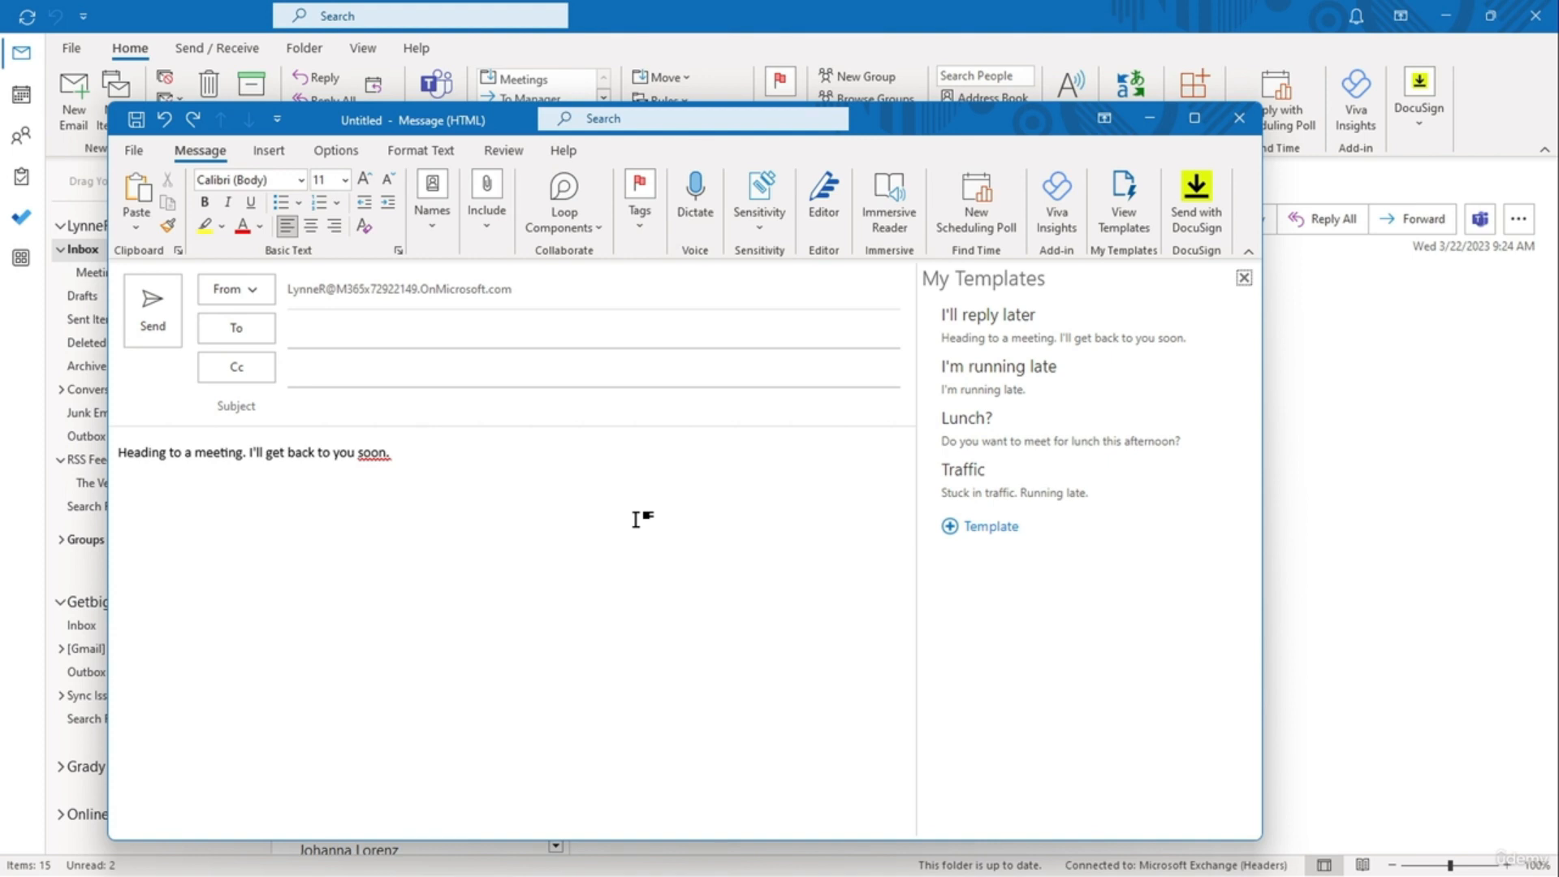
Step: Replace the message text with the Traffic template, and close the email without keeping the draft
key("ctrl+a")
key("Delete")
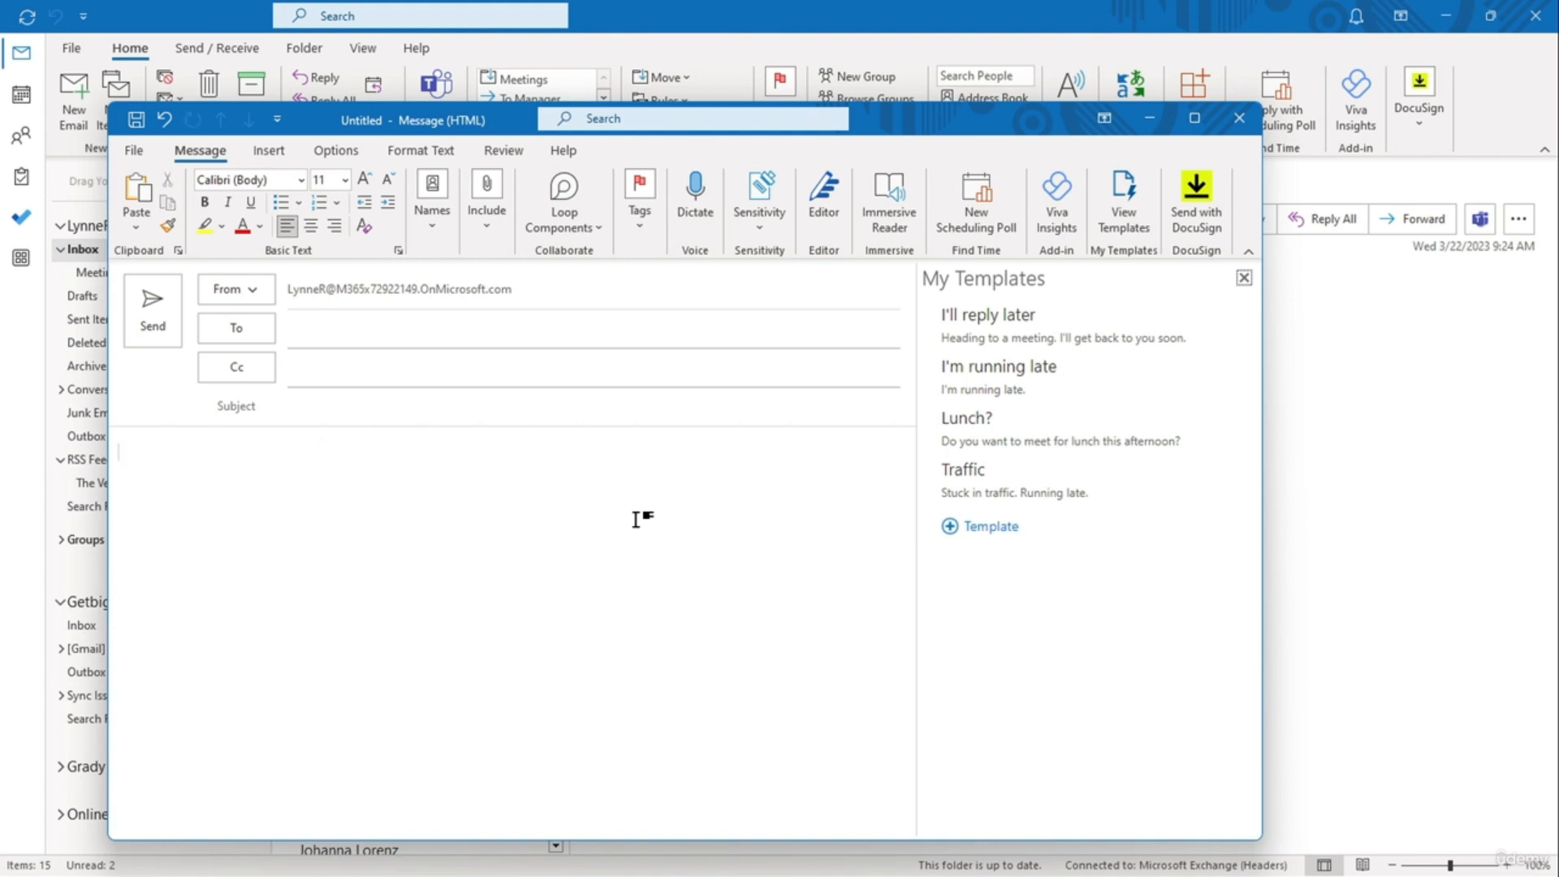
left_click(966, 480)
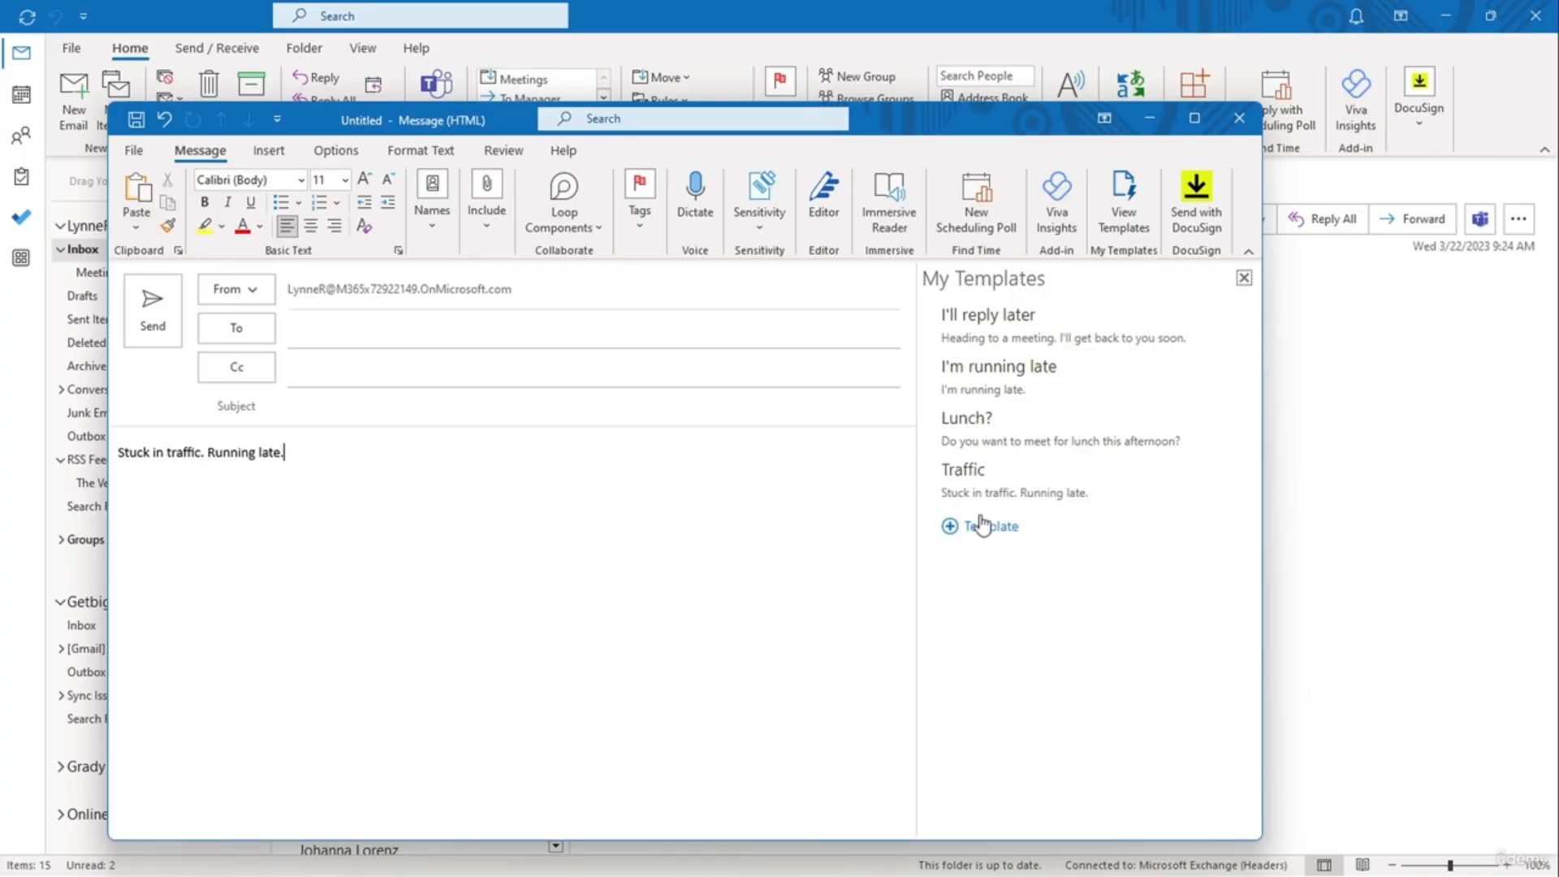
left_click(1239, 119)
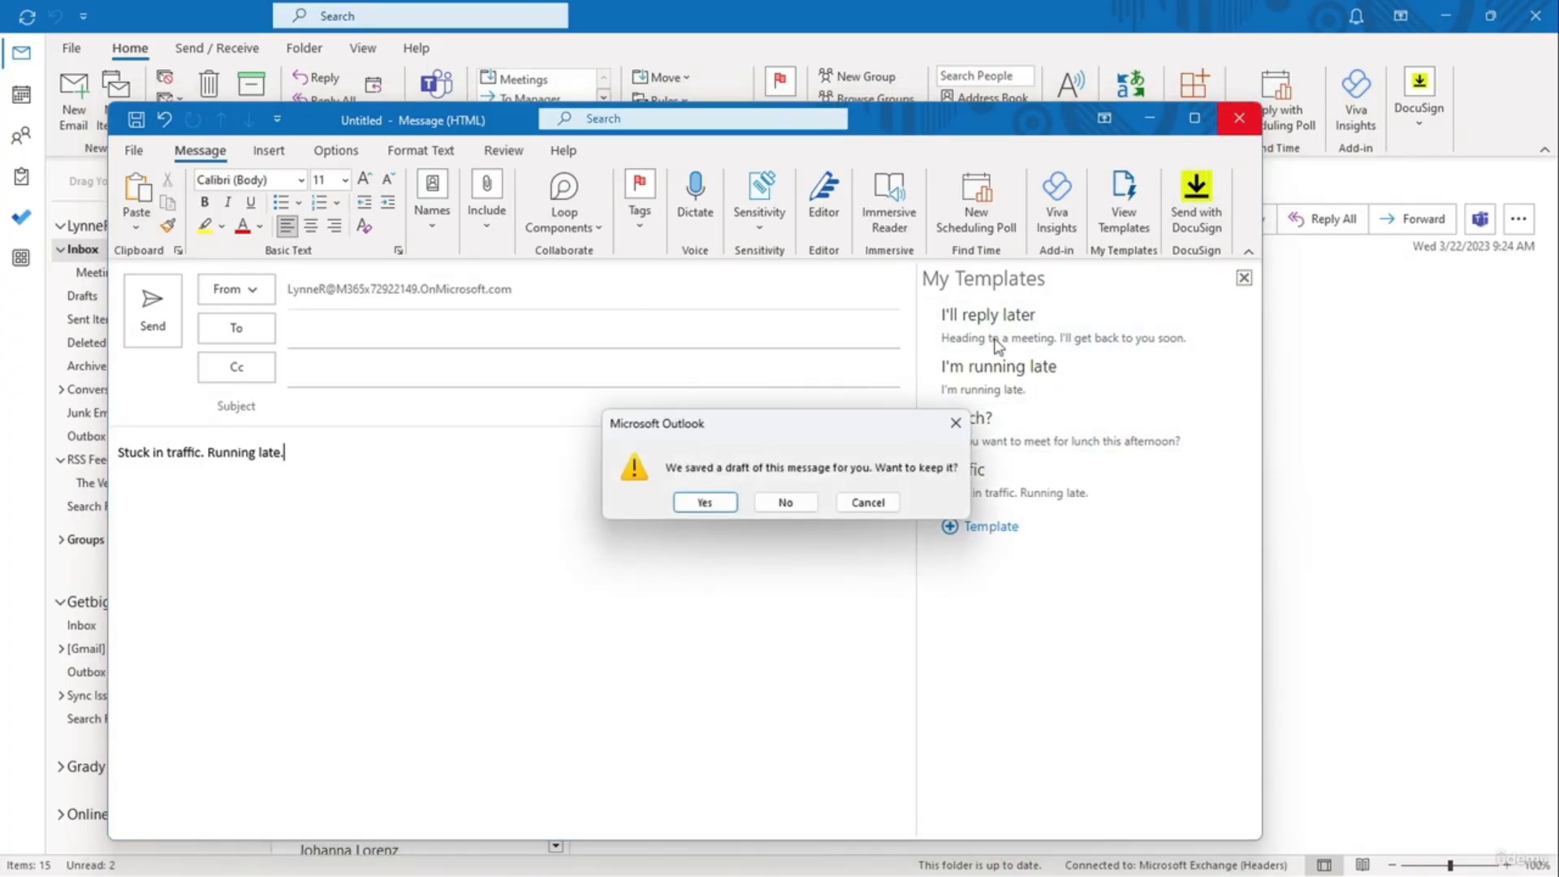
left_click(773, 502)
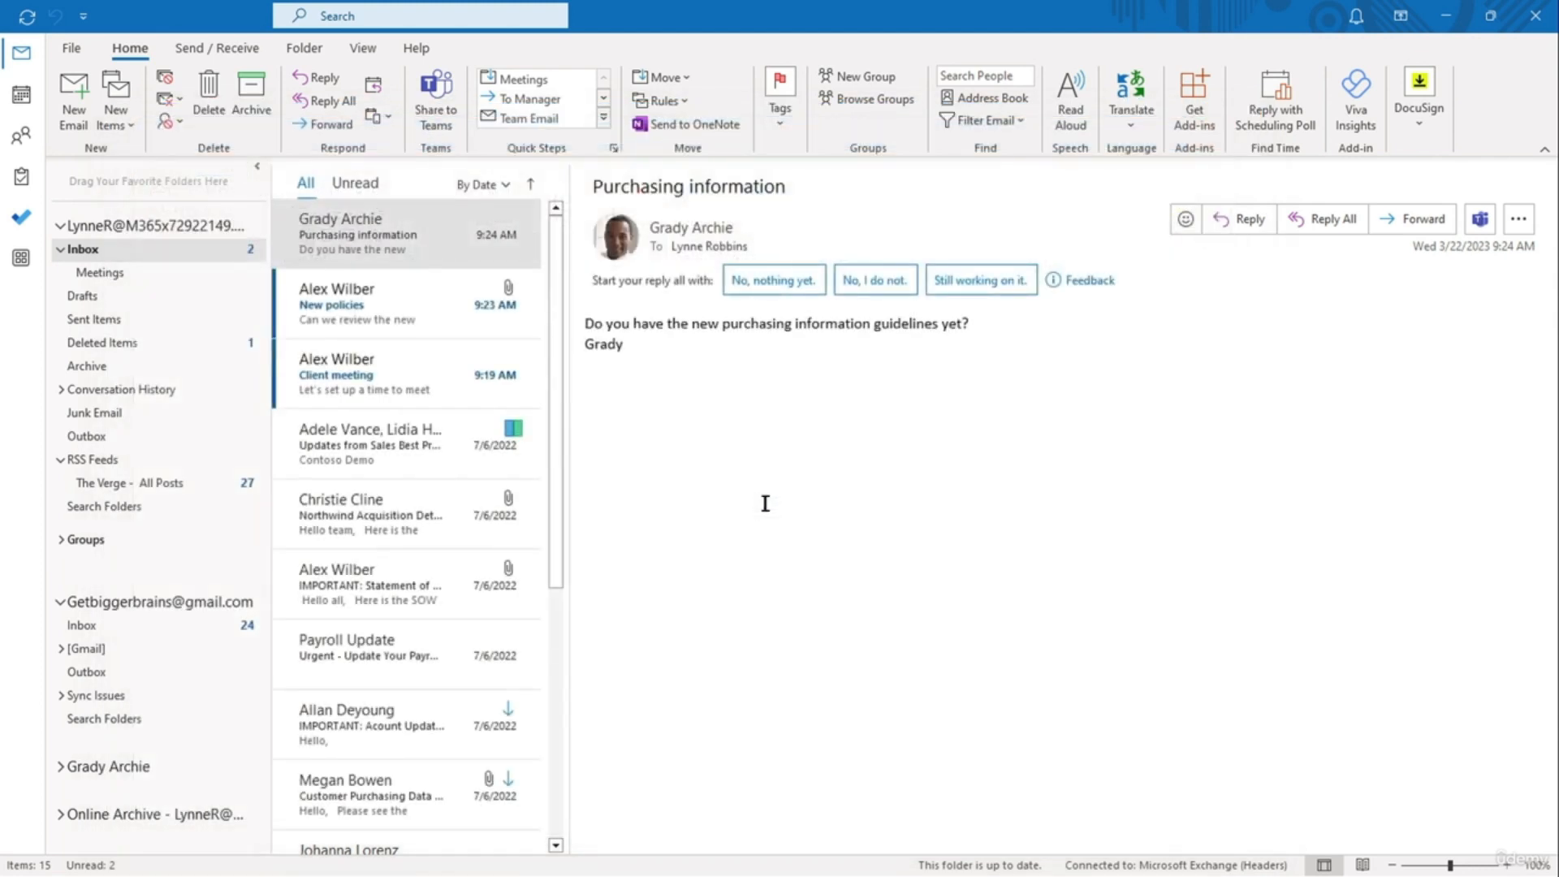
Step: Start a new email with "Monthly Agenda Notes" as the first line of its body
left_click(81, 120)
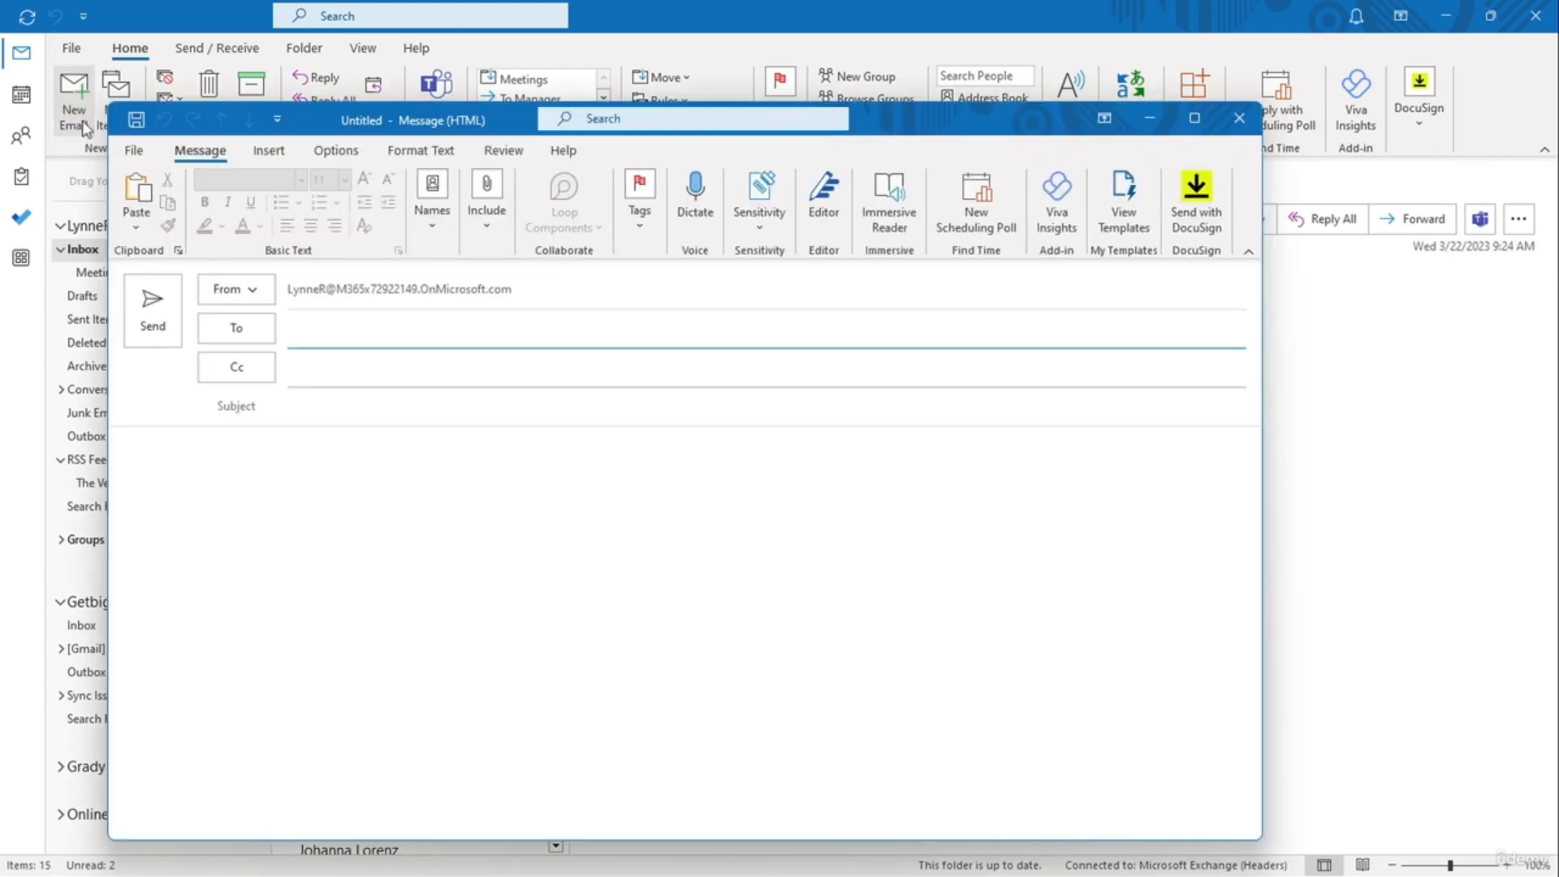
left_click(282, 513)
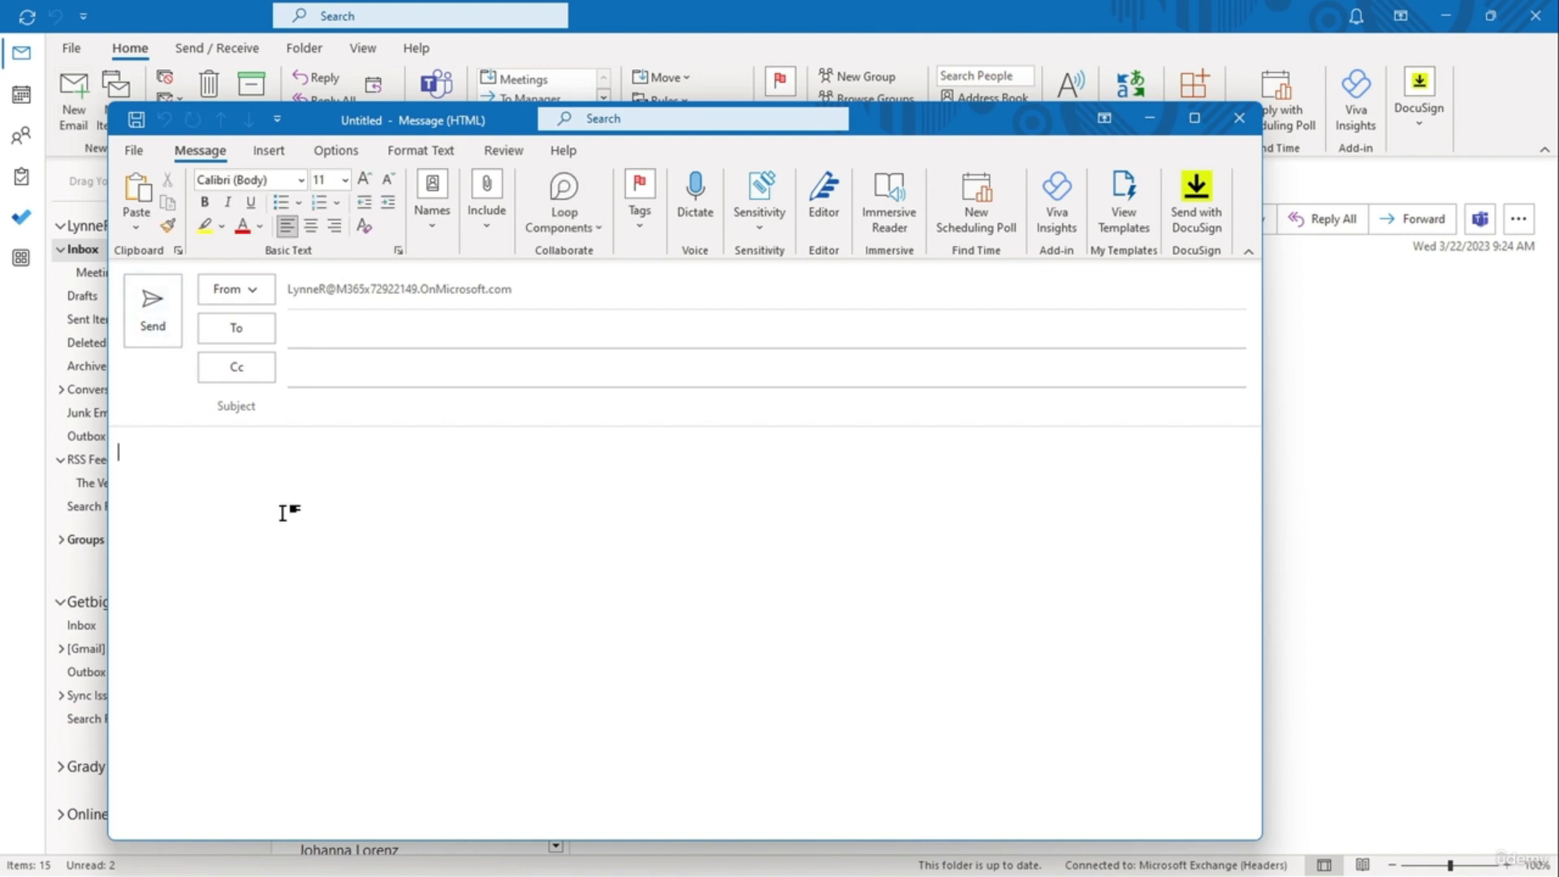
type("Monthly Agenda Notes")
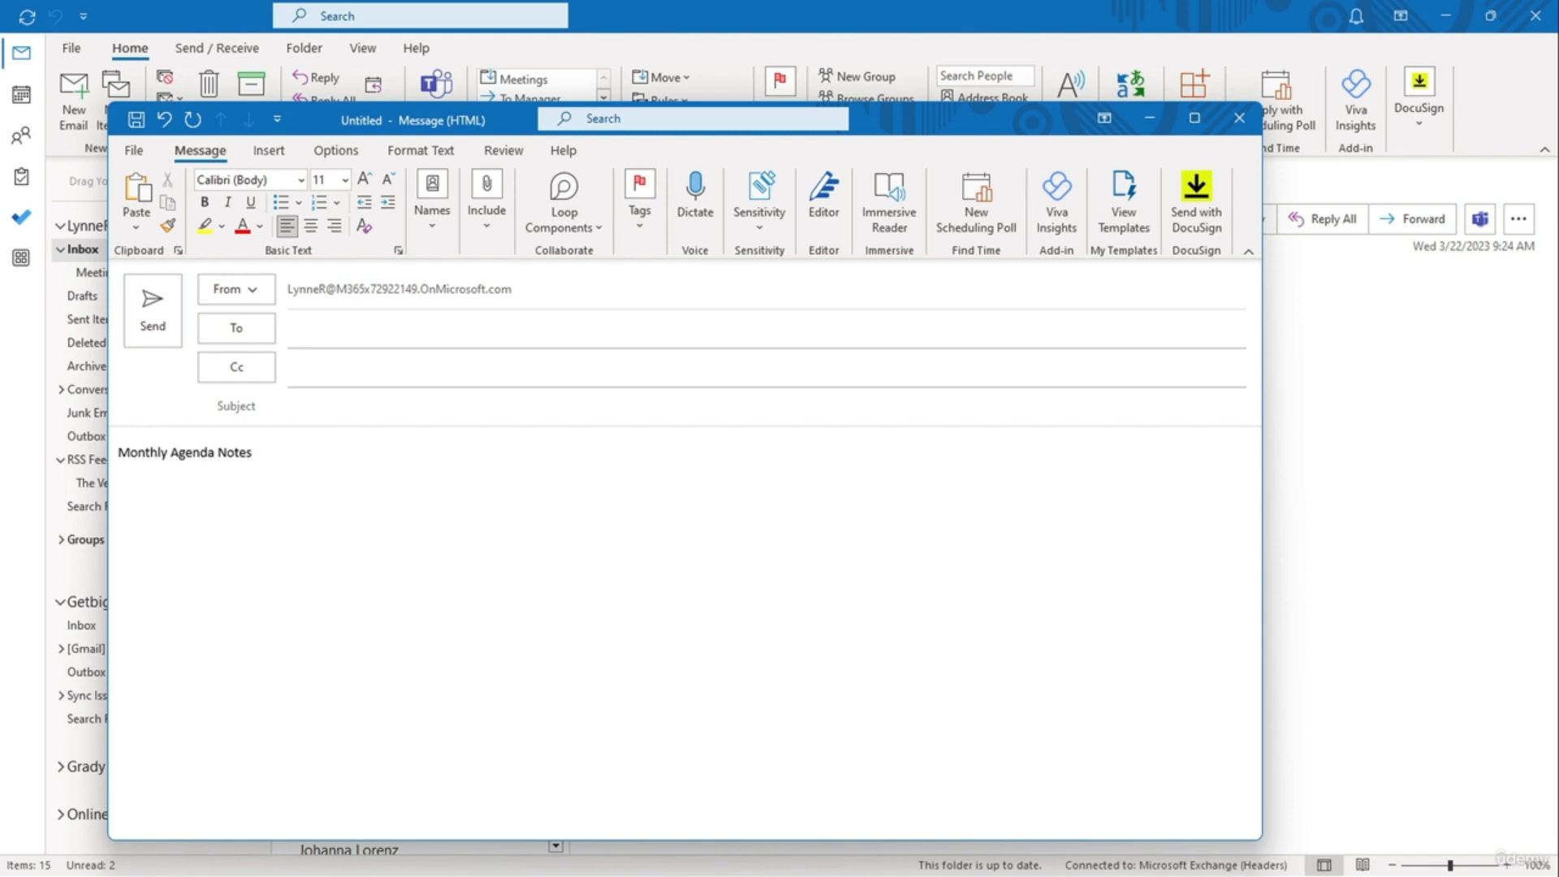
Step: Insert a 2x2 table below the Monthly Agenda Notes line with the column headings "Agenda Items" and "Time Allotted"
left_click(284, 156)
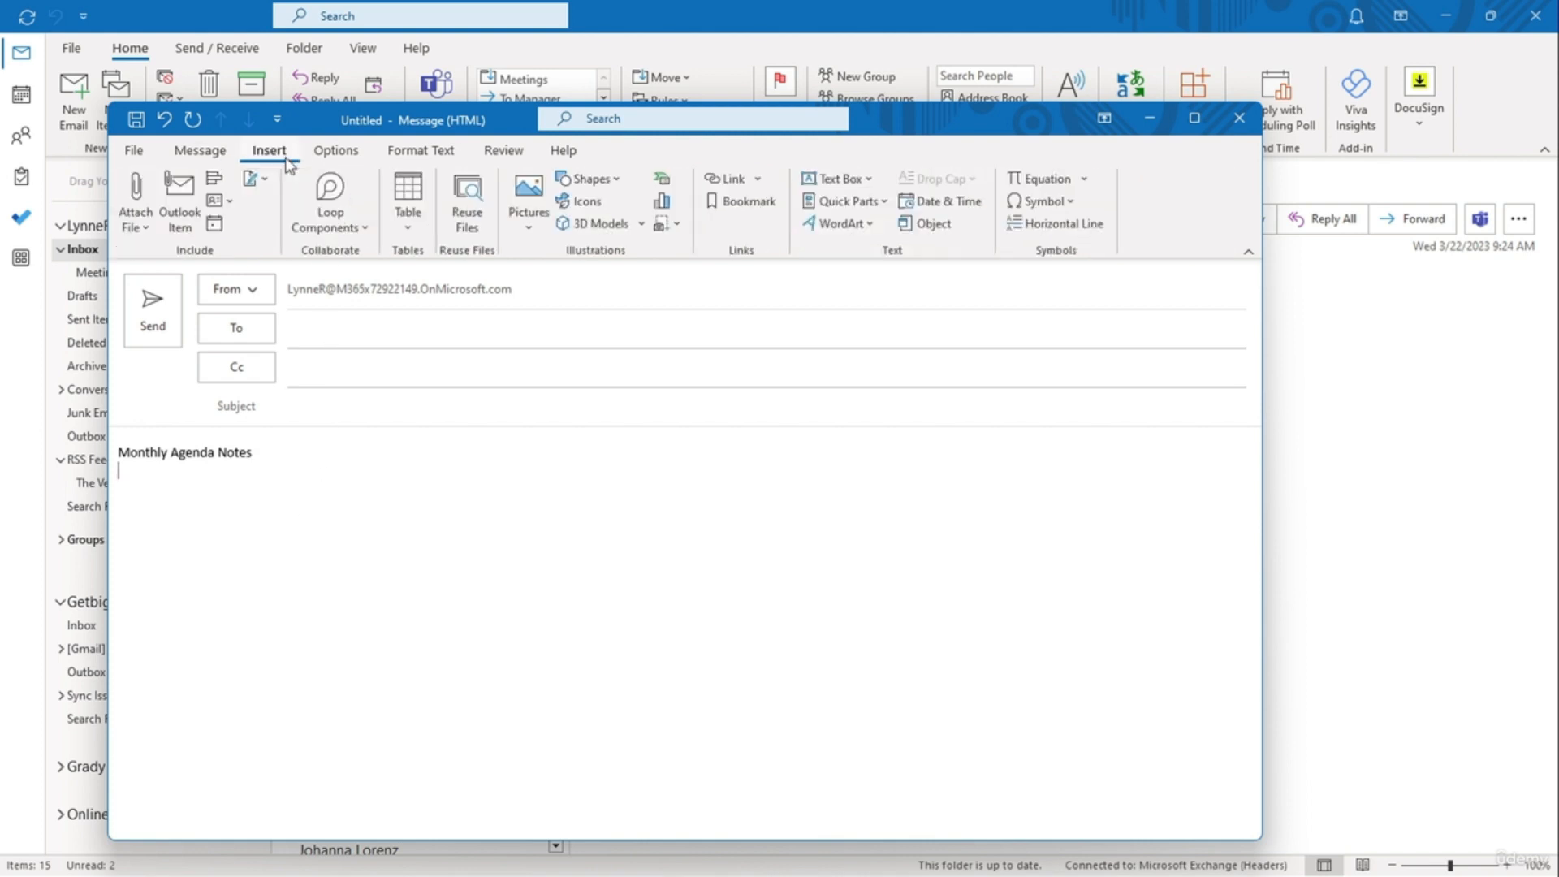
left_click(411, 221)
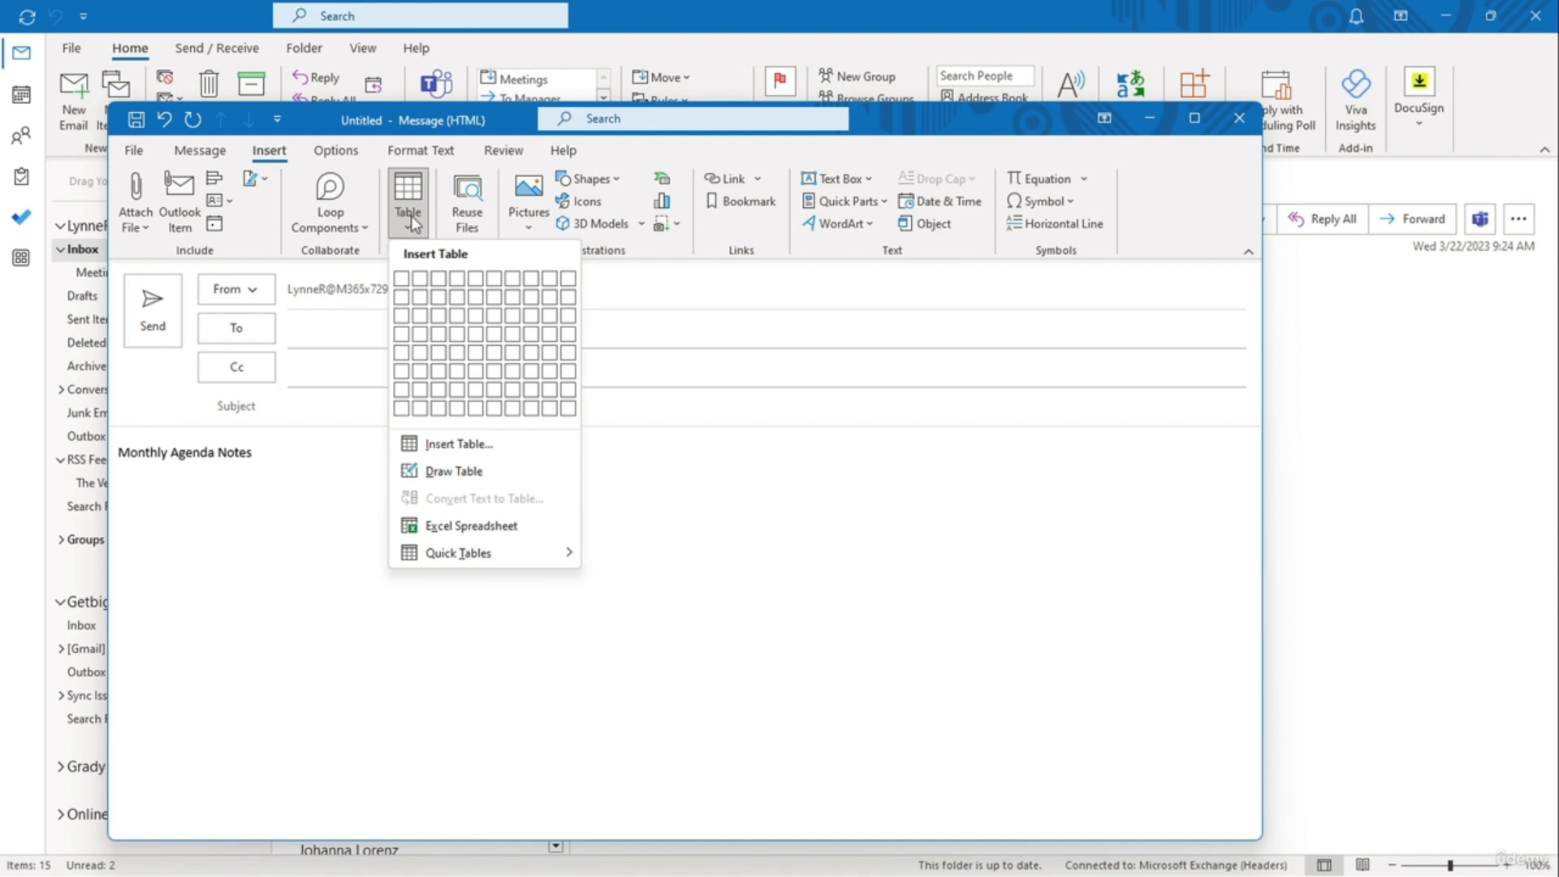
left_click(420, 297)
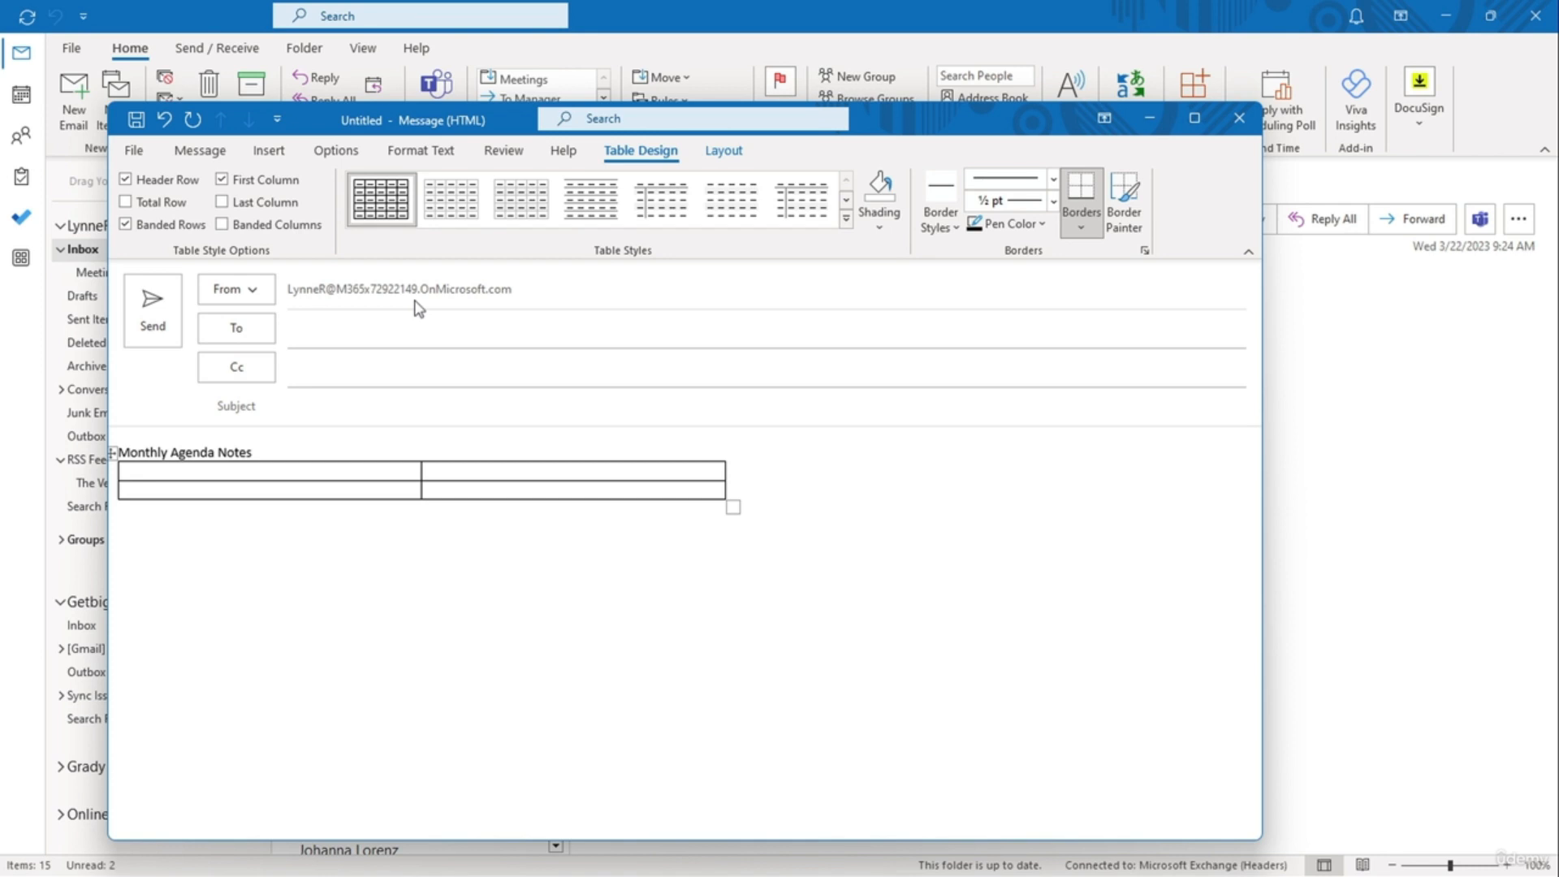
type("Agenda Items\t")
type("Time Allotted")
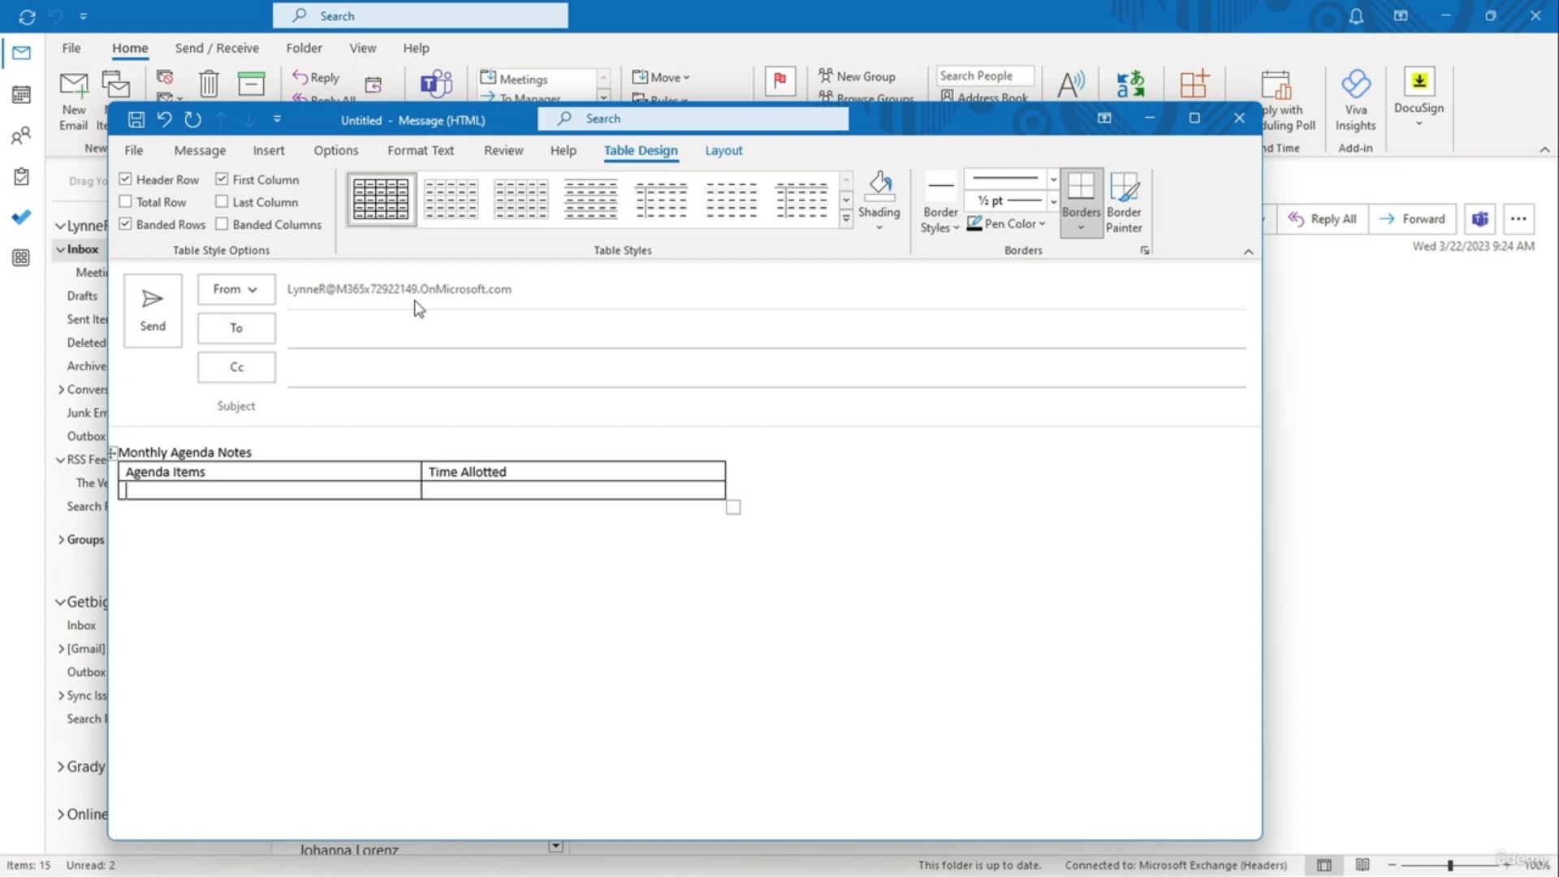
Step: Address the email to the Mark 8 Project Team and set its subject to "Monthly Meeting"
left_click(408, 330)
left_click(407, 363)
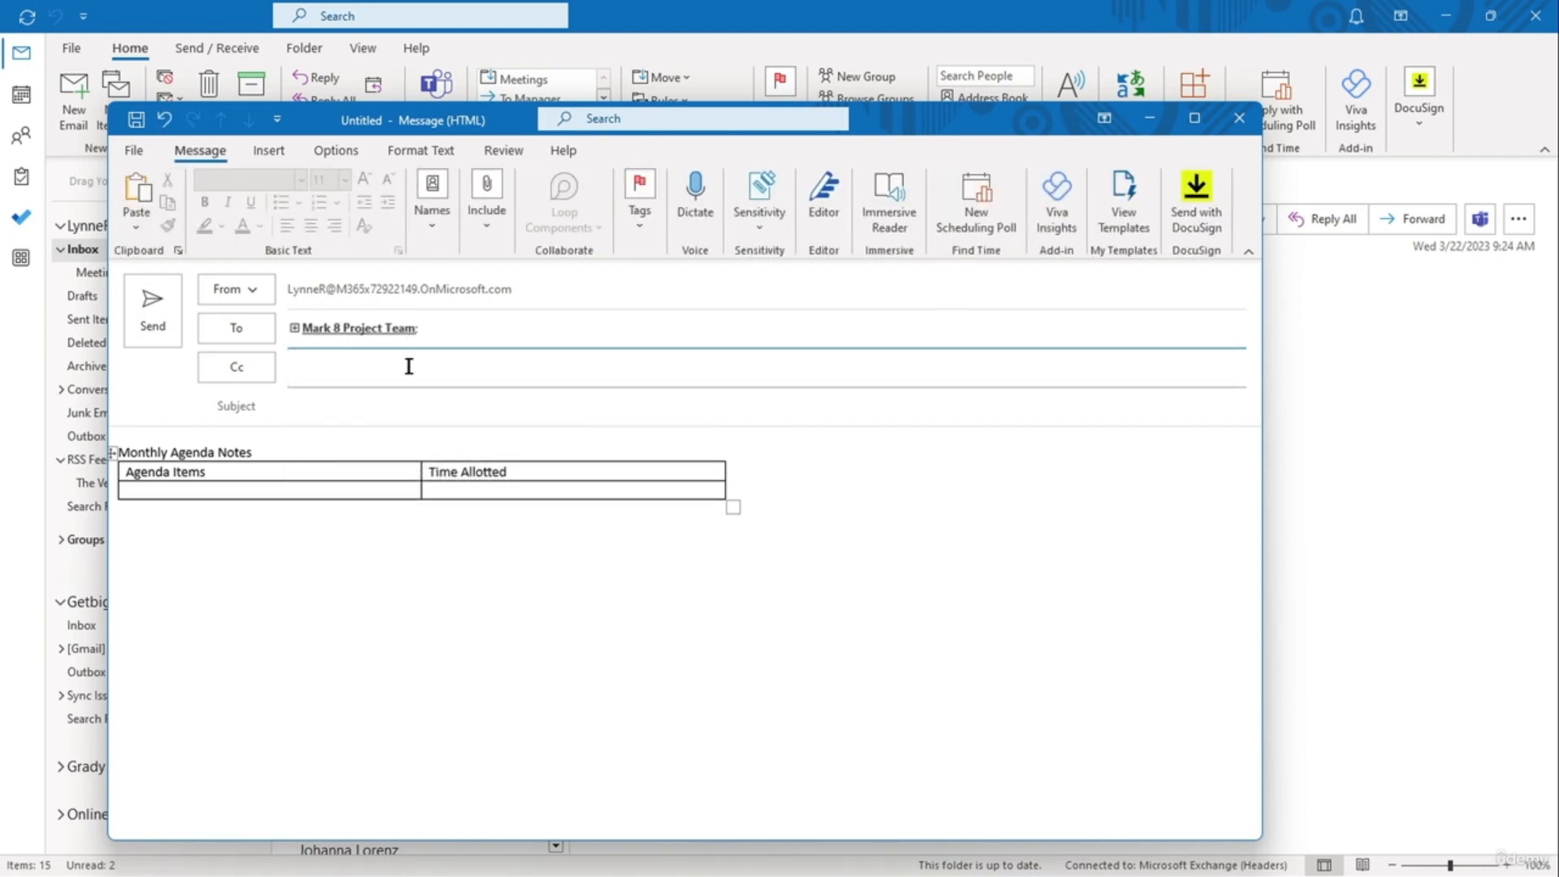
left_click(390, 403)
type("Monthly Meeting")
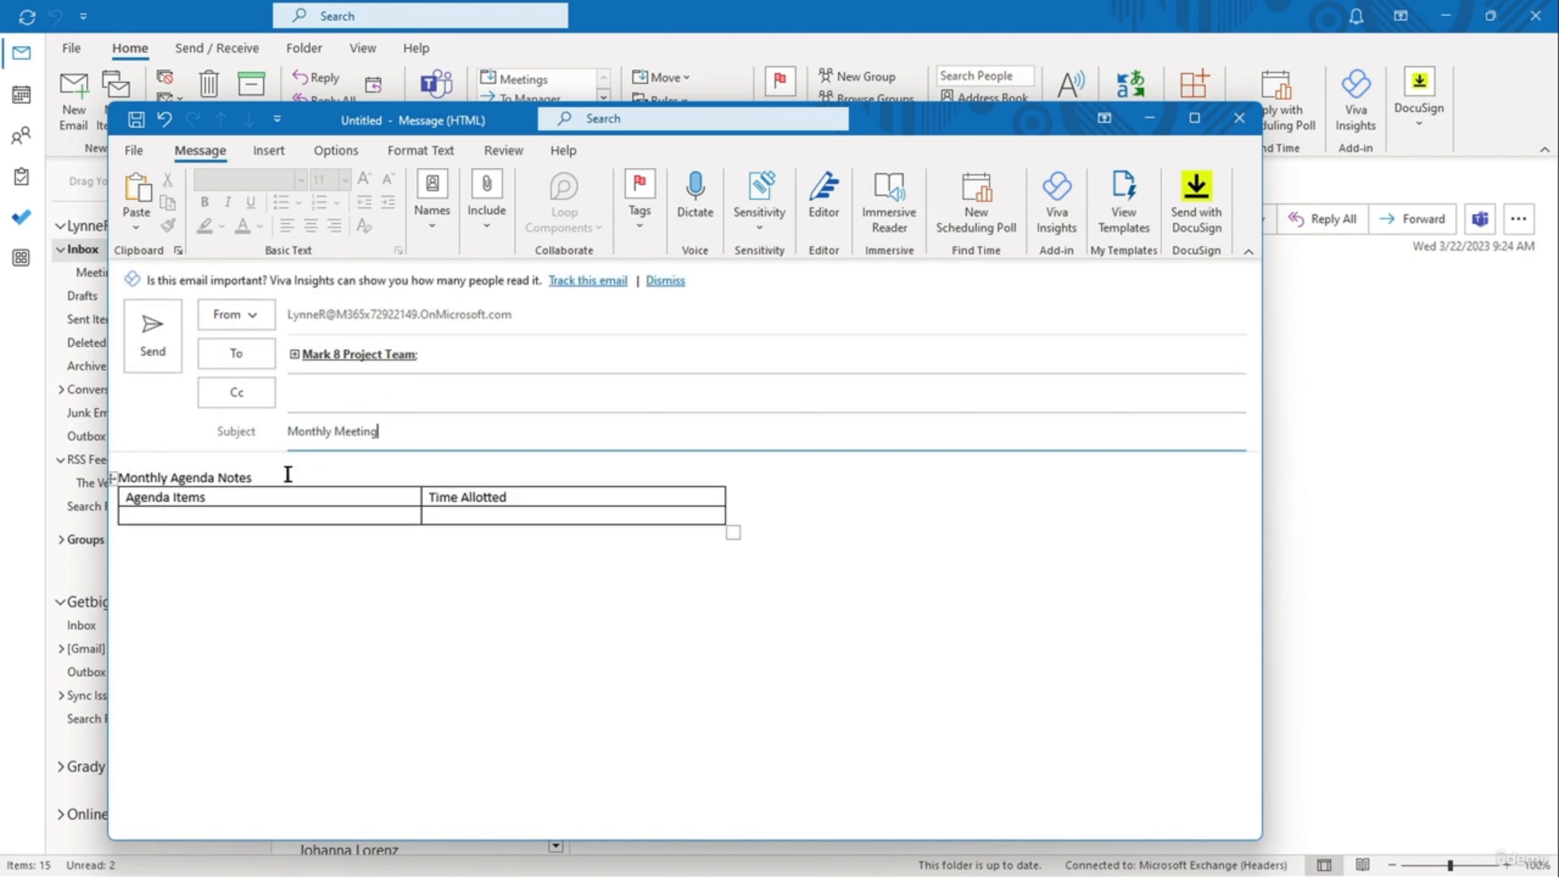
Step: Fill the agenda table with Welcome at 15 mins, followed by rows for Items from Last Meeting, New Items and Closing
left_click(248, 518)
type("Welcome")
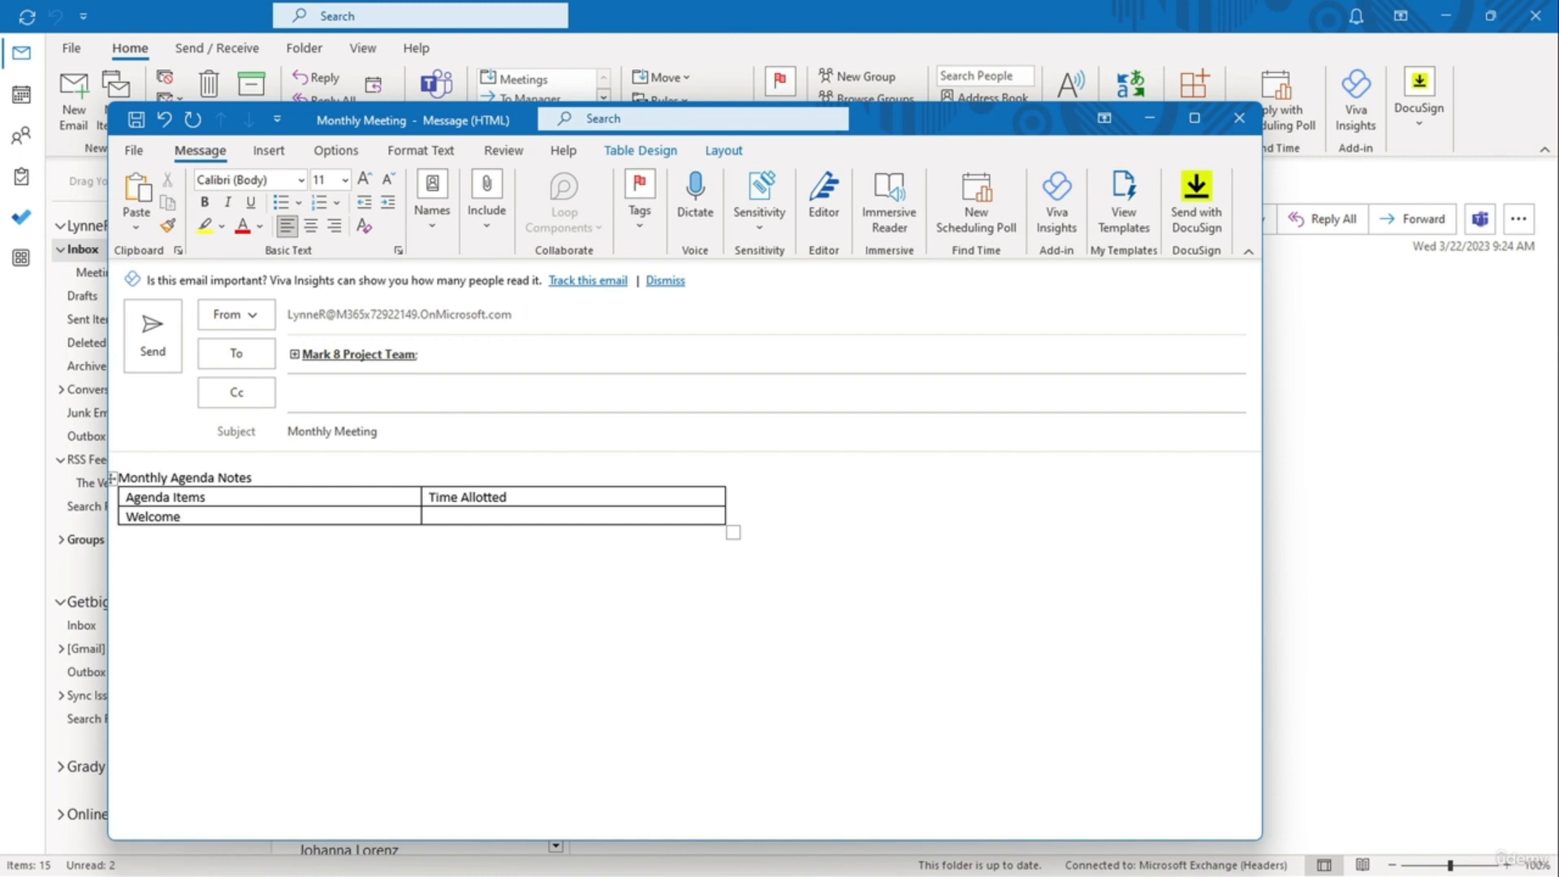
key("Tab")
type("15 mins")
key("Tab")
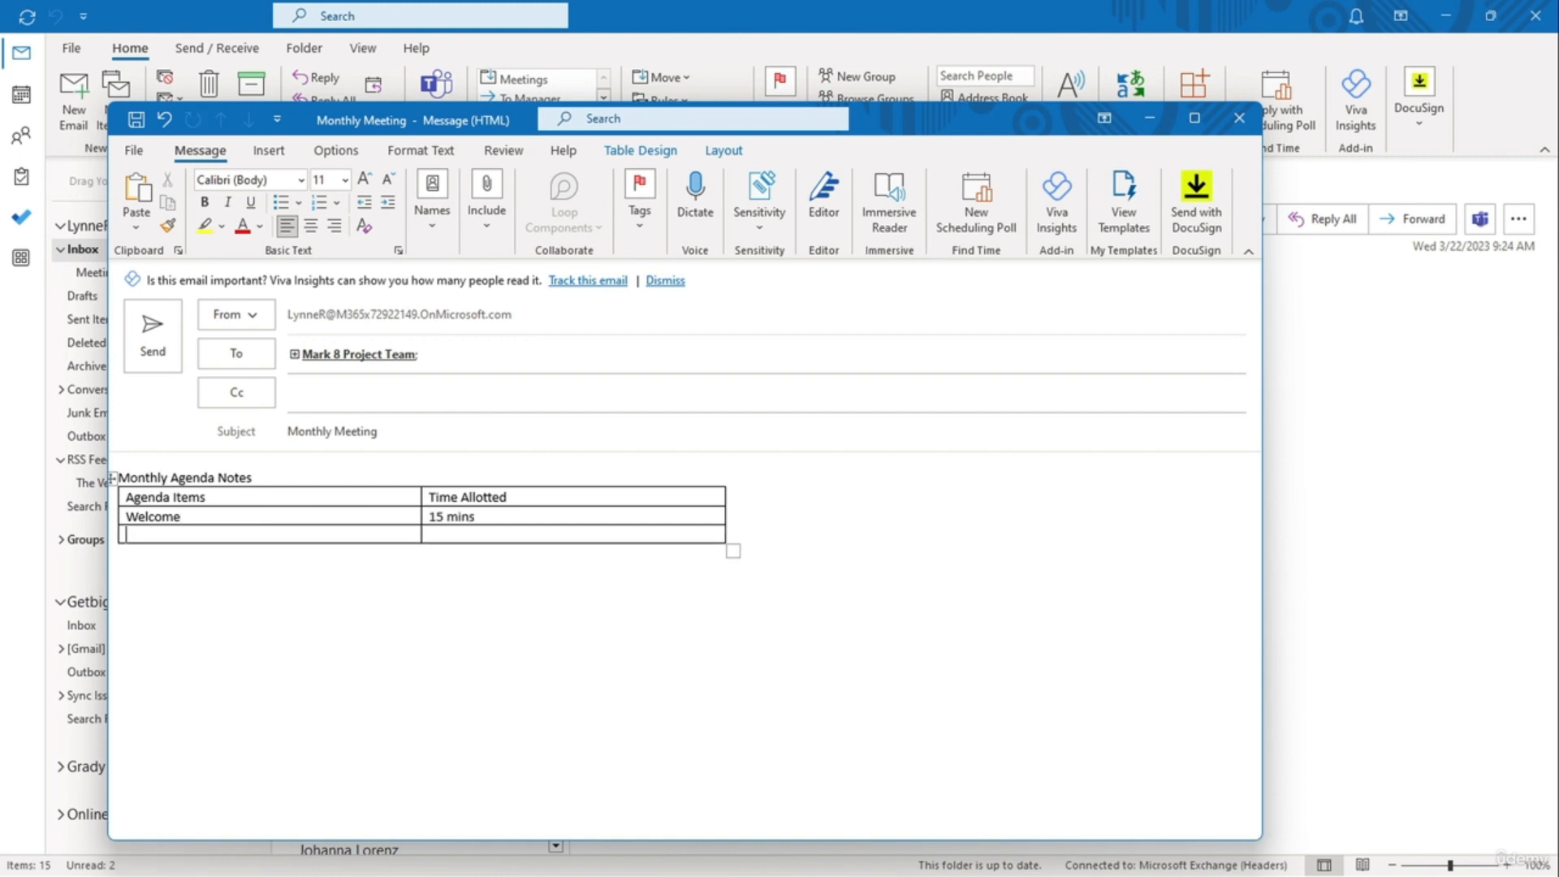
type("Items from Last Meeting New Items Closing")
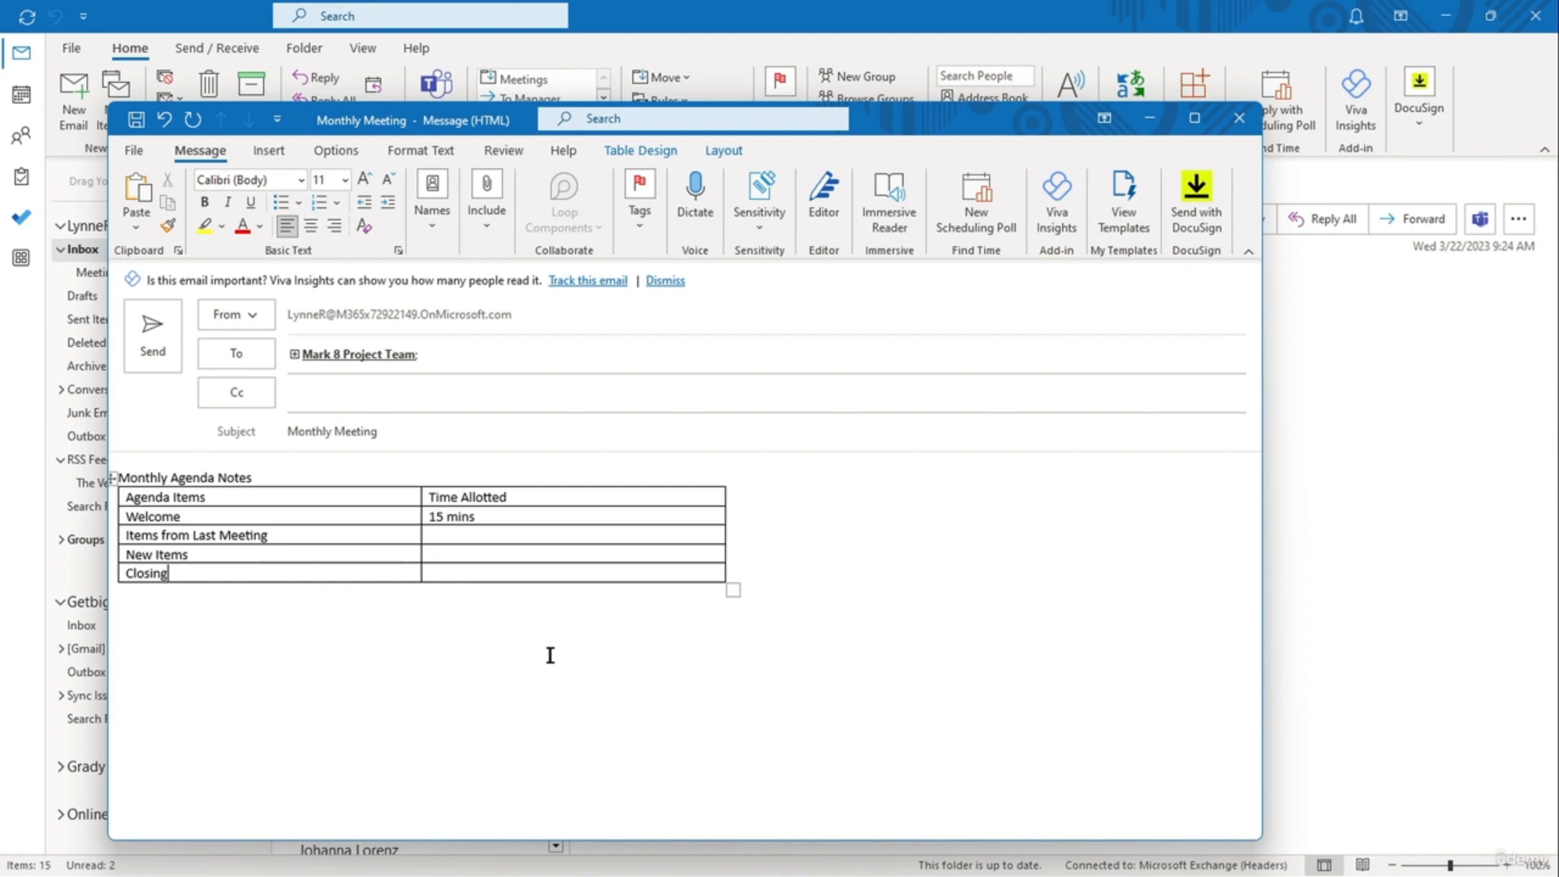
Step: Save the email as an Outlook Template named "Monthly Meeting" in the default Templates folder
left_click(134, 150)
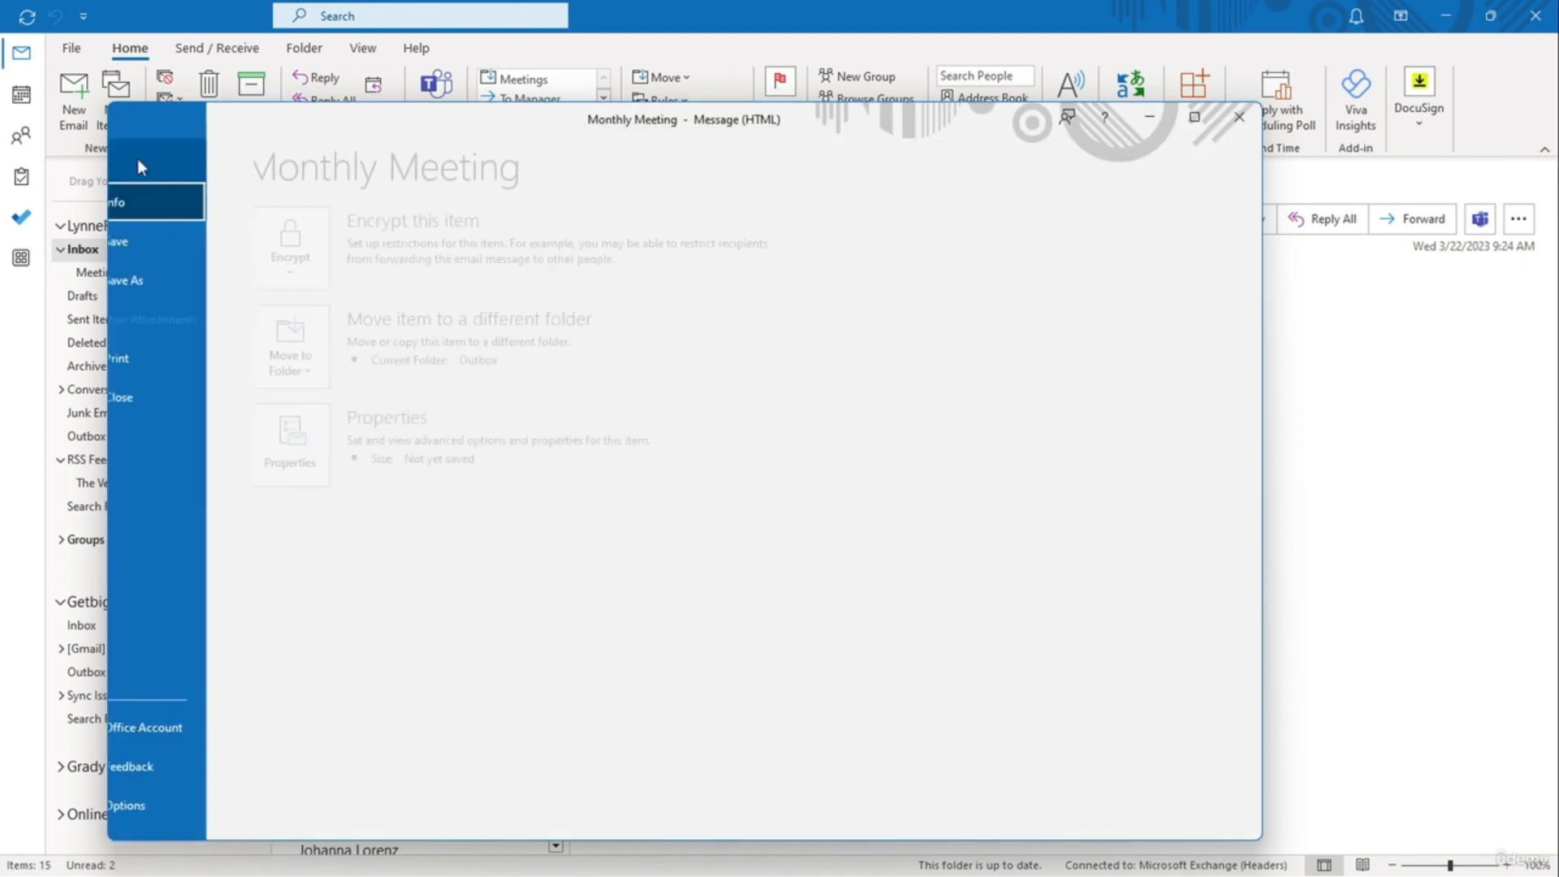
key("Escape")
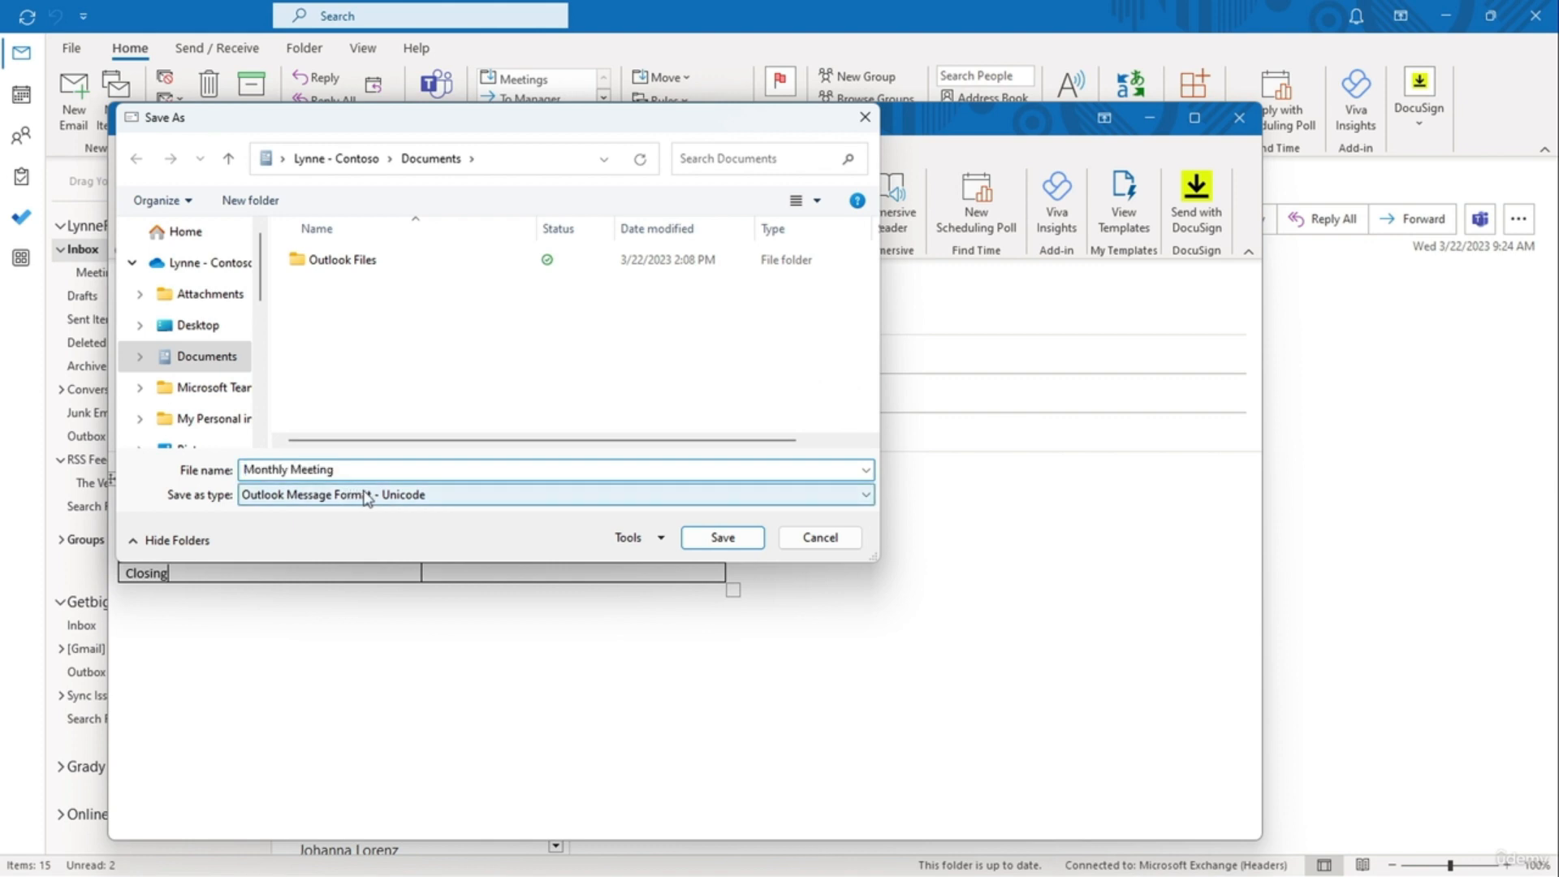
left_click(366, 498)
left_click(348, 532)
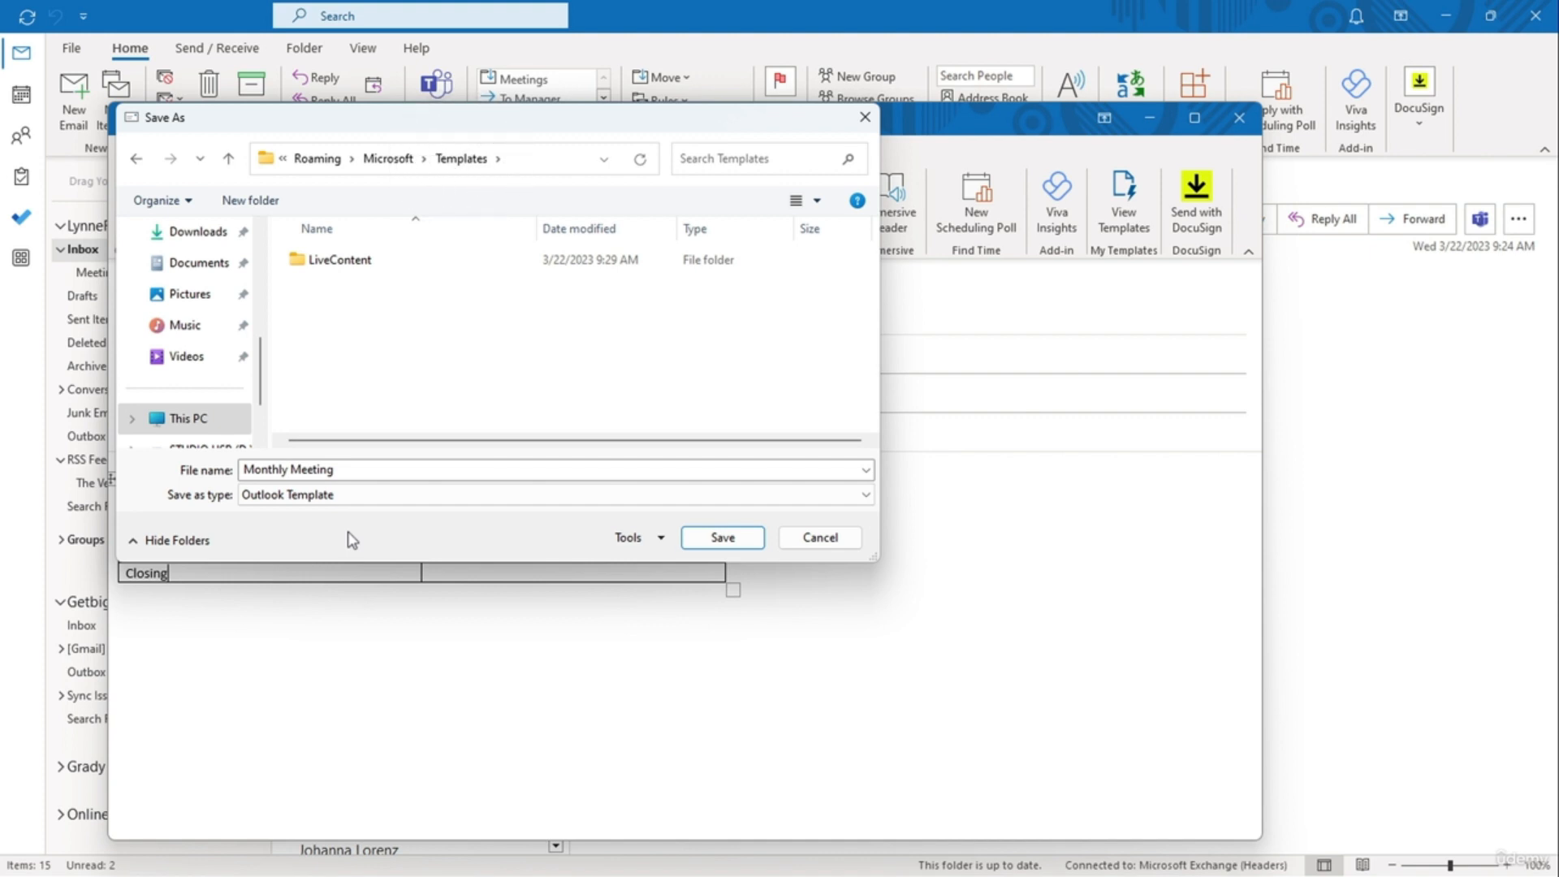
left_click(757, 544)
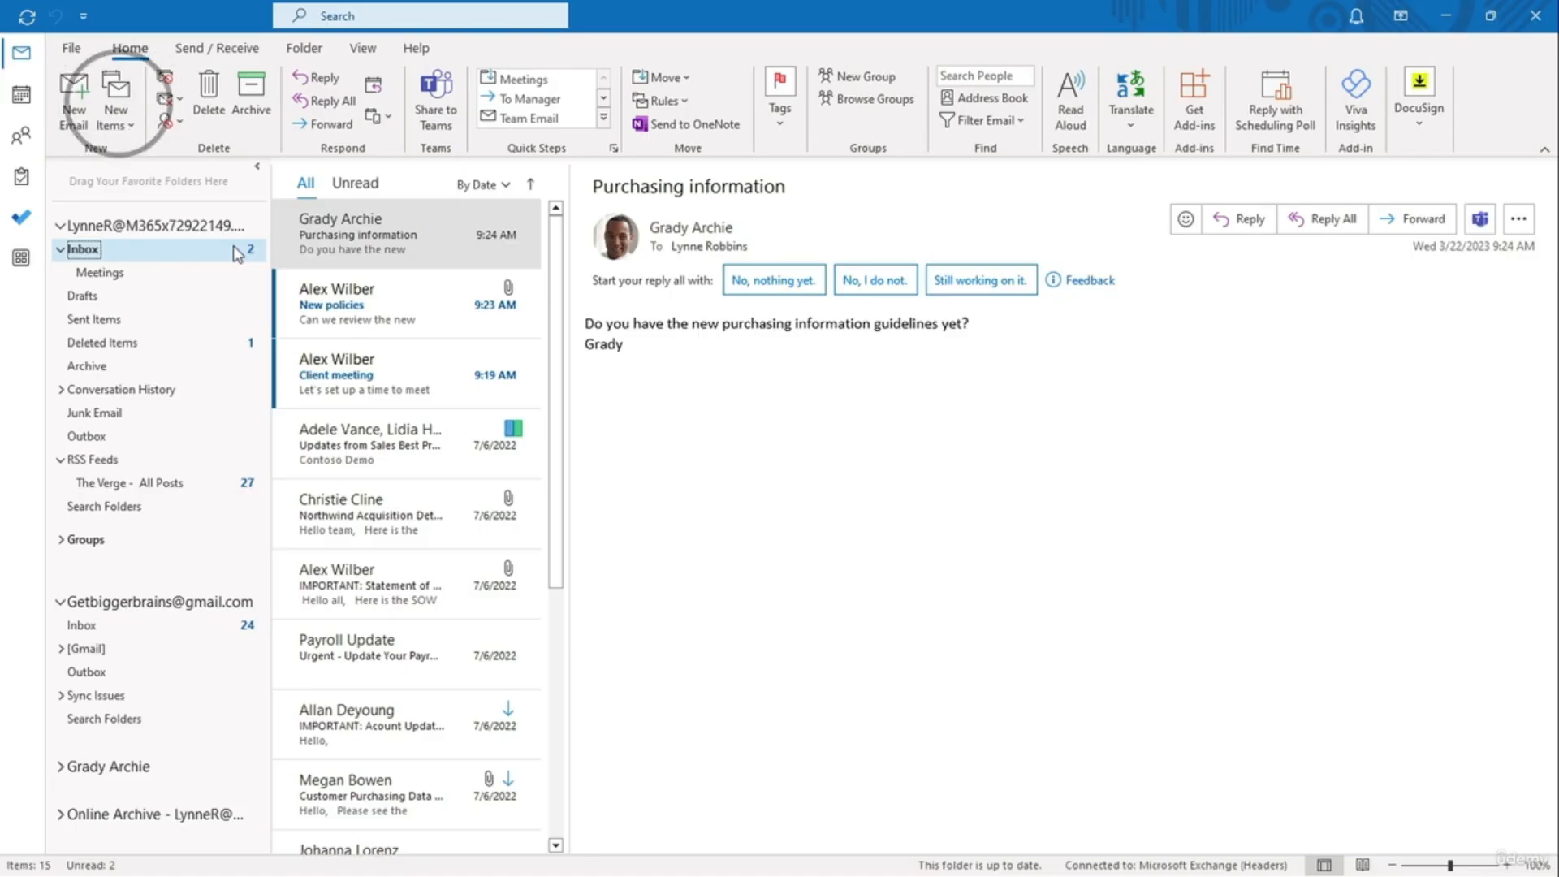
Step: Open a new message from the Monthly Meeting template stored under User Templates in File System
left_click(120, 114)
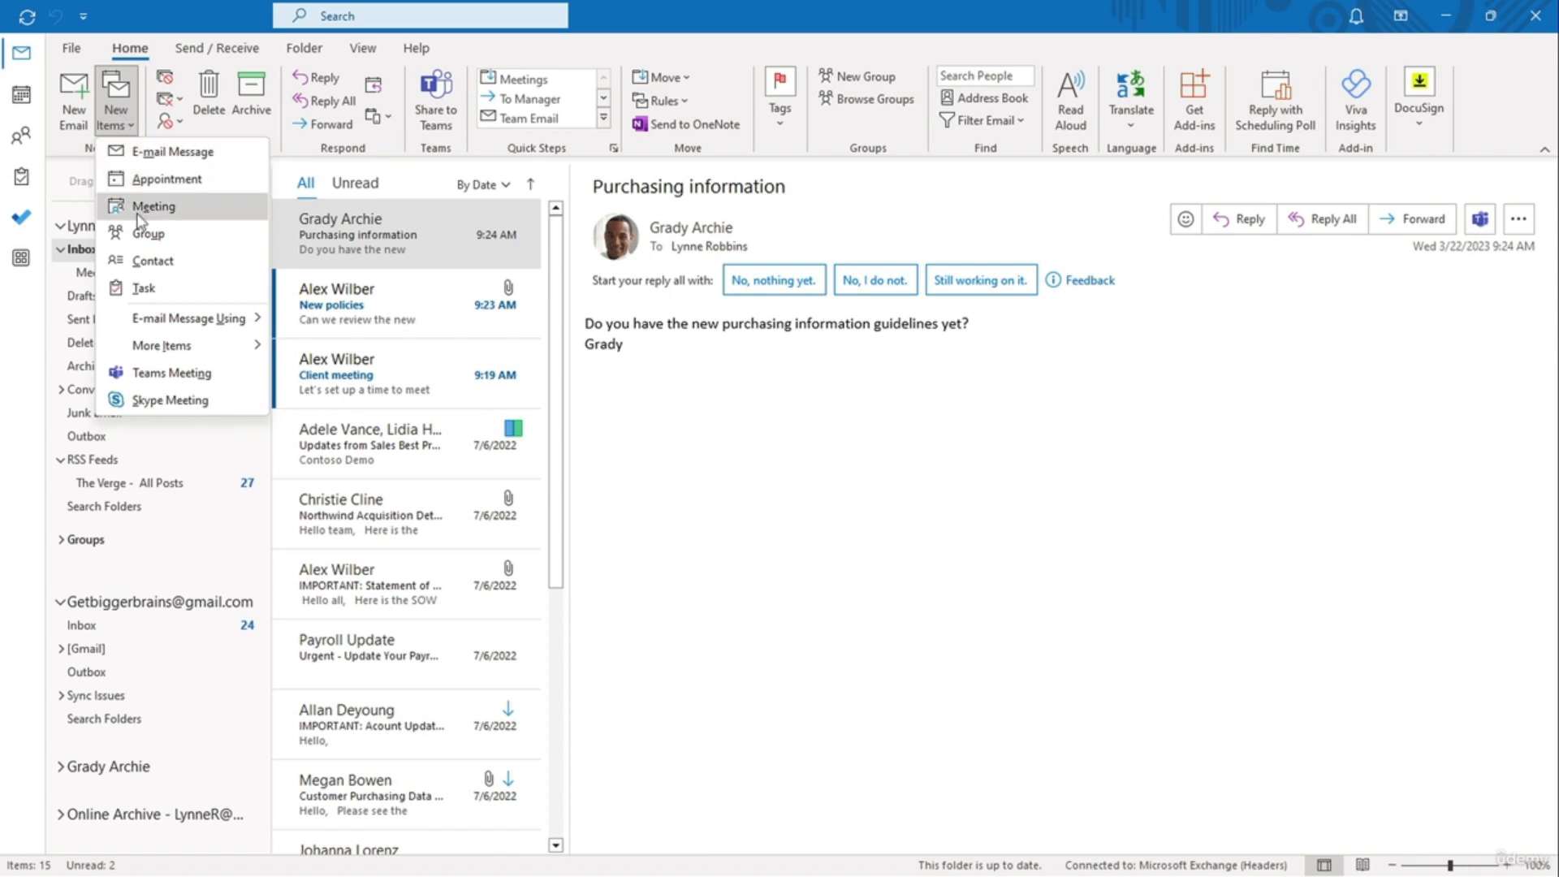
mouse_move(168, 344)
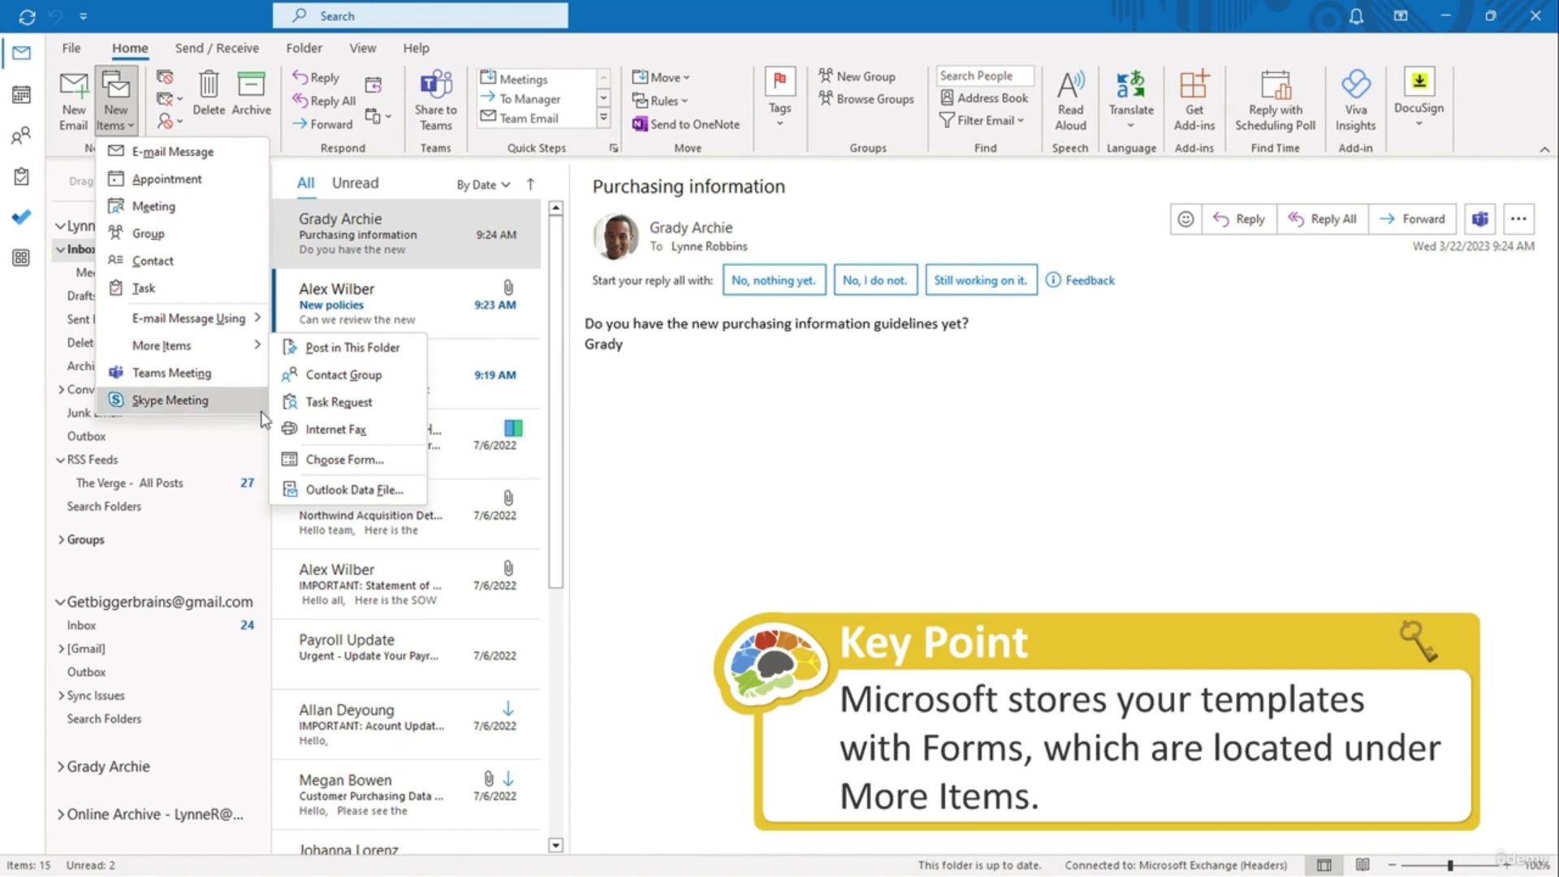
left_click(309, 460)
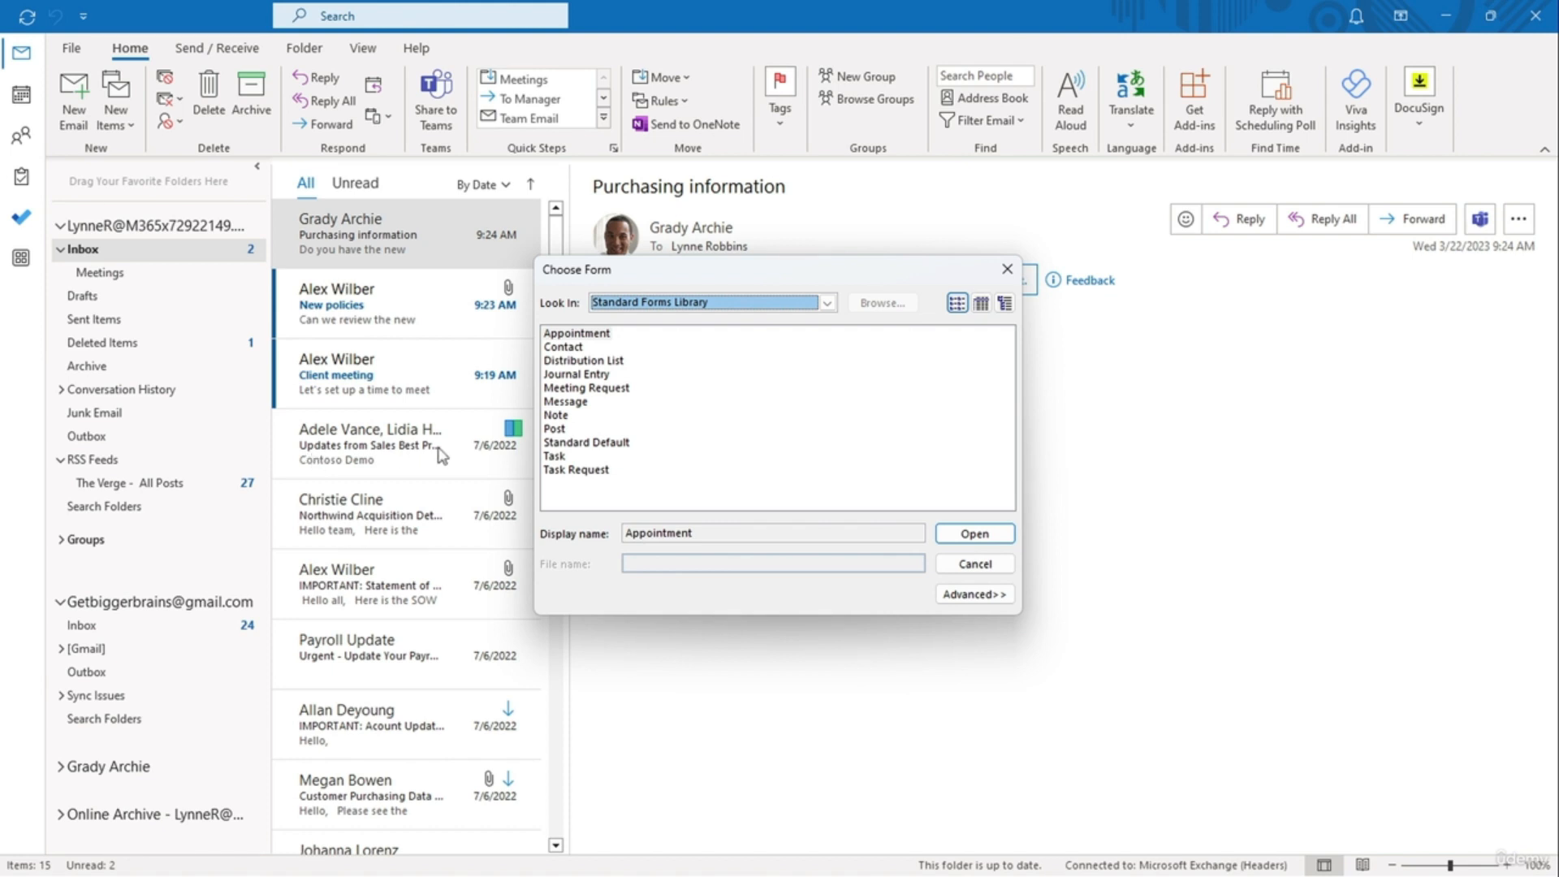
left_click(827, 303)
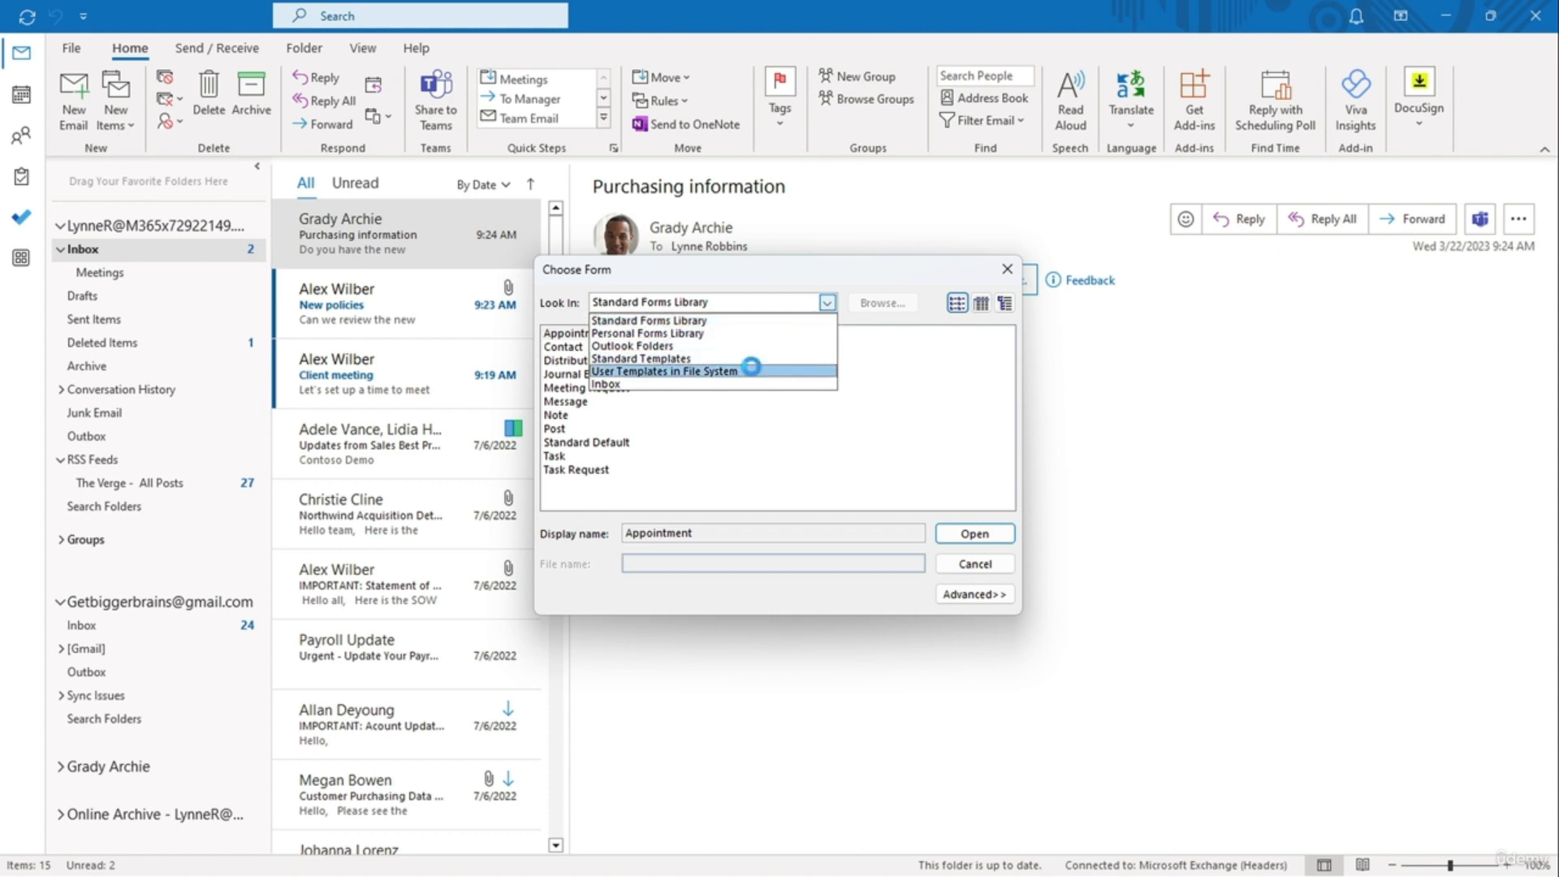
left_click(755, 372)
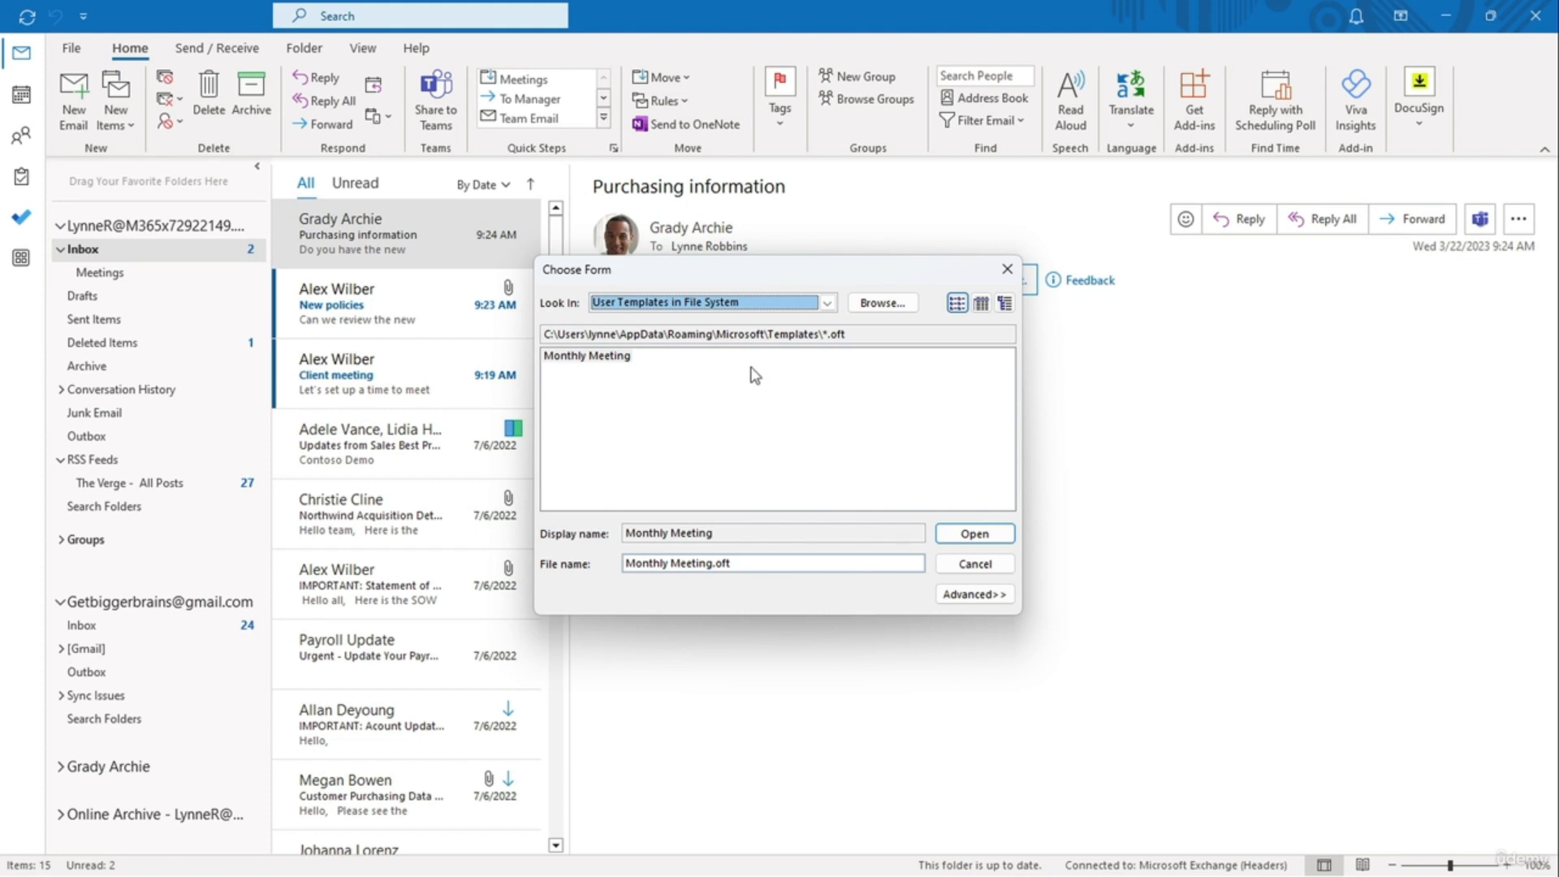
left_click(582, 356)
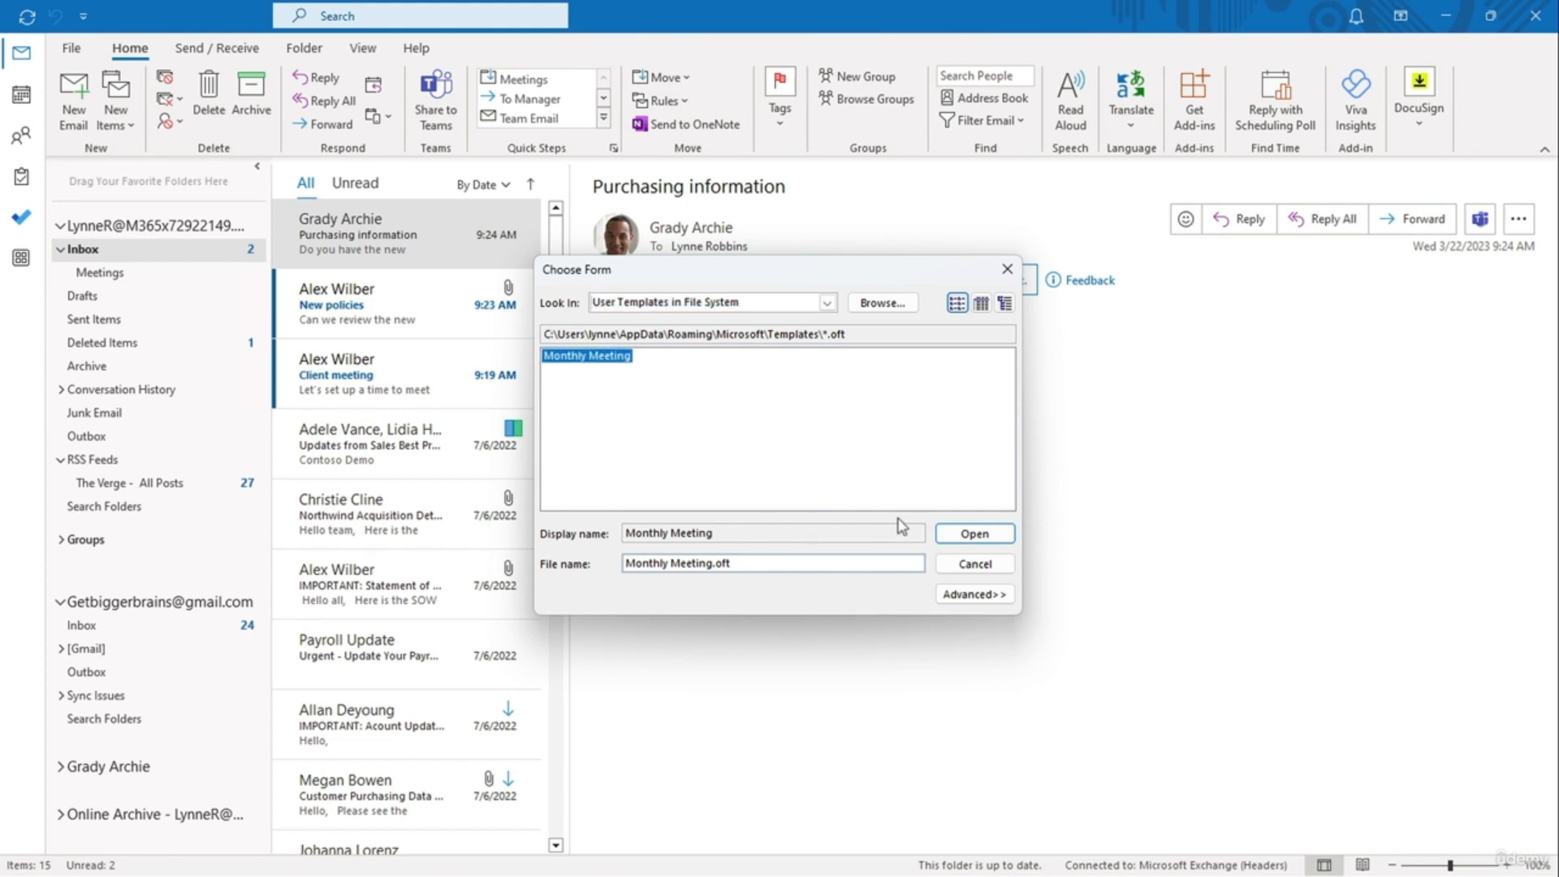
left_click(955, 536)
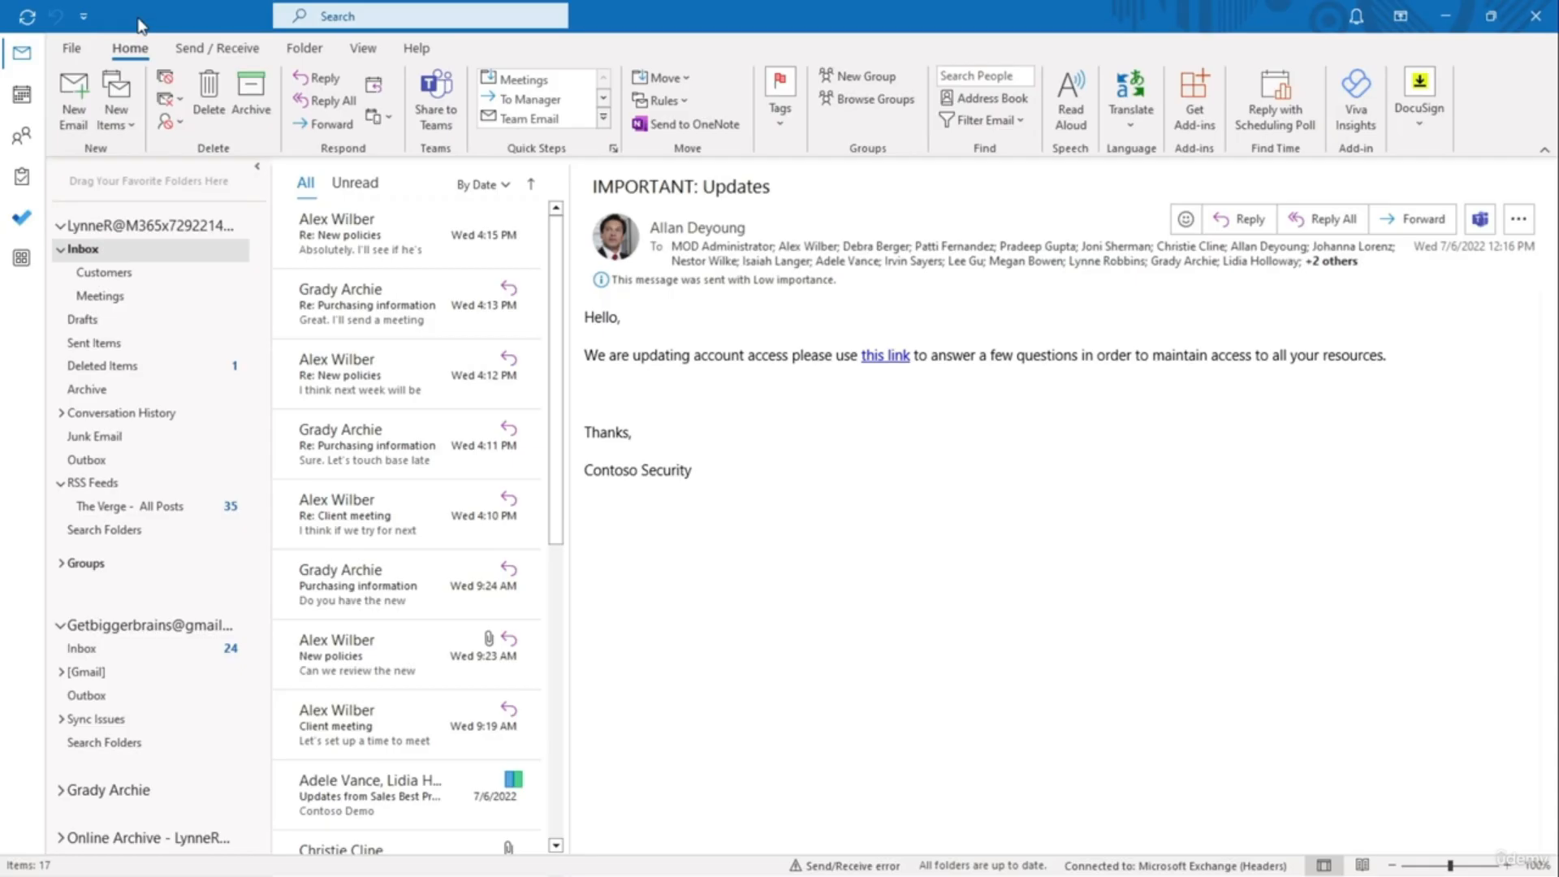
Step: Add the IT Admin from the address book to the permissions of the Customers folder
right_click(141, 281)
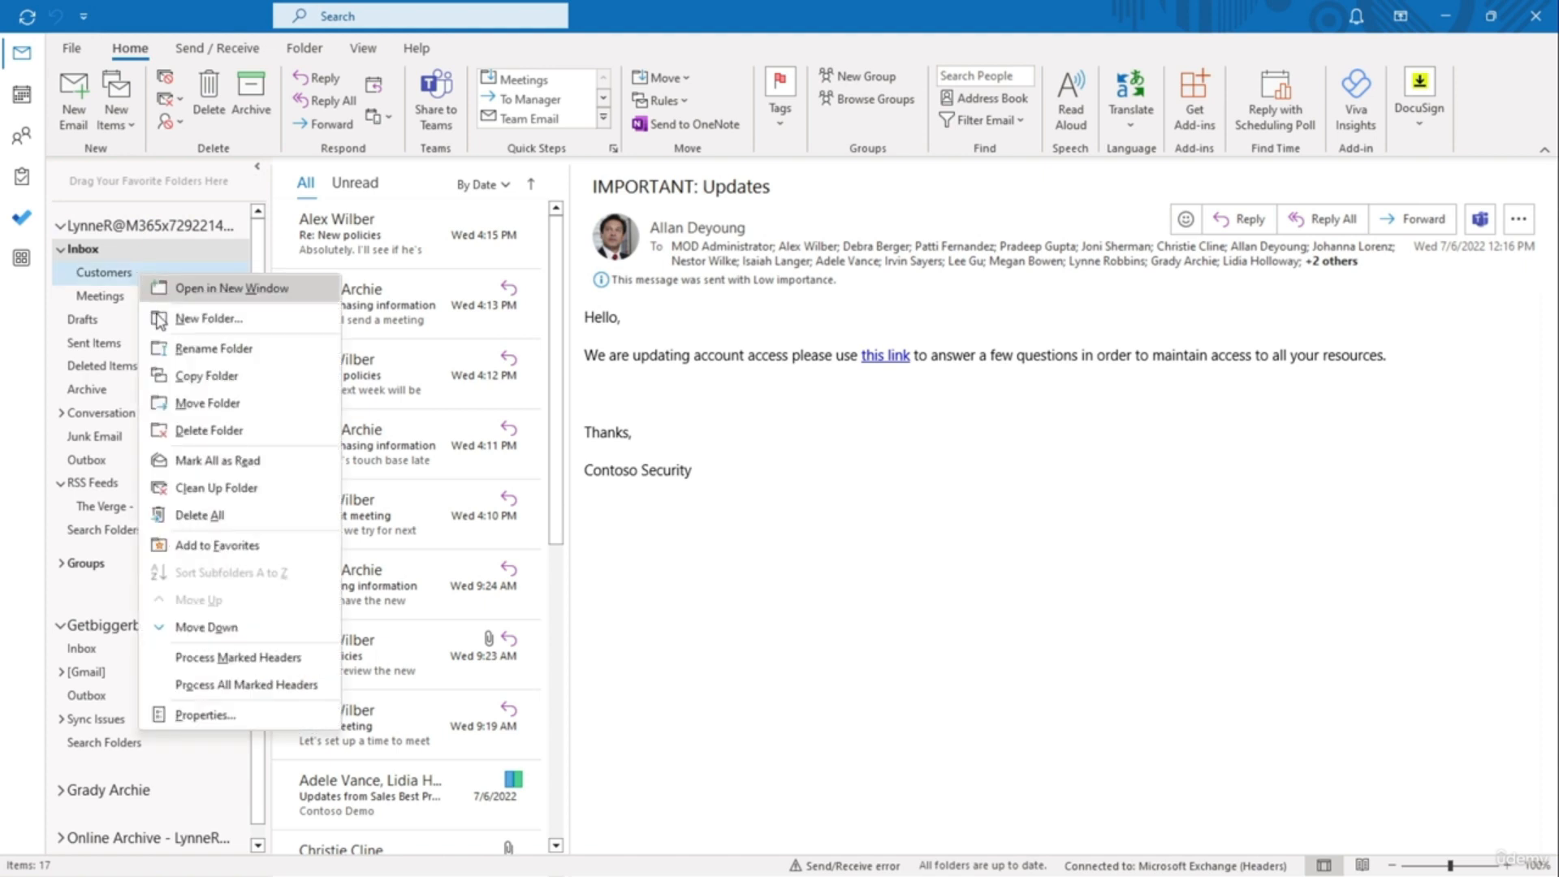
left_click(199, 715)
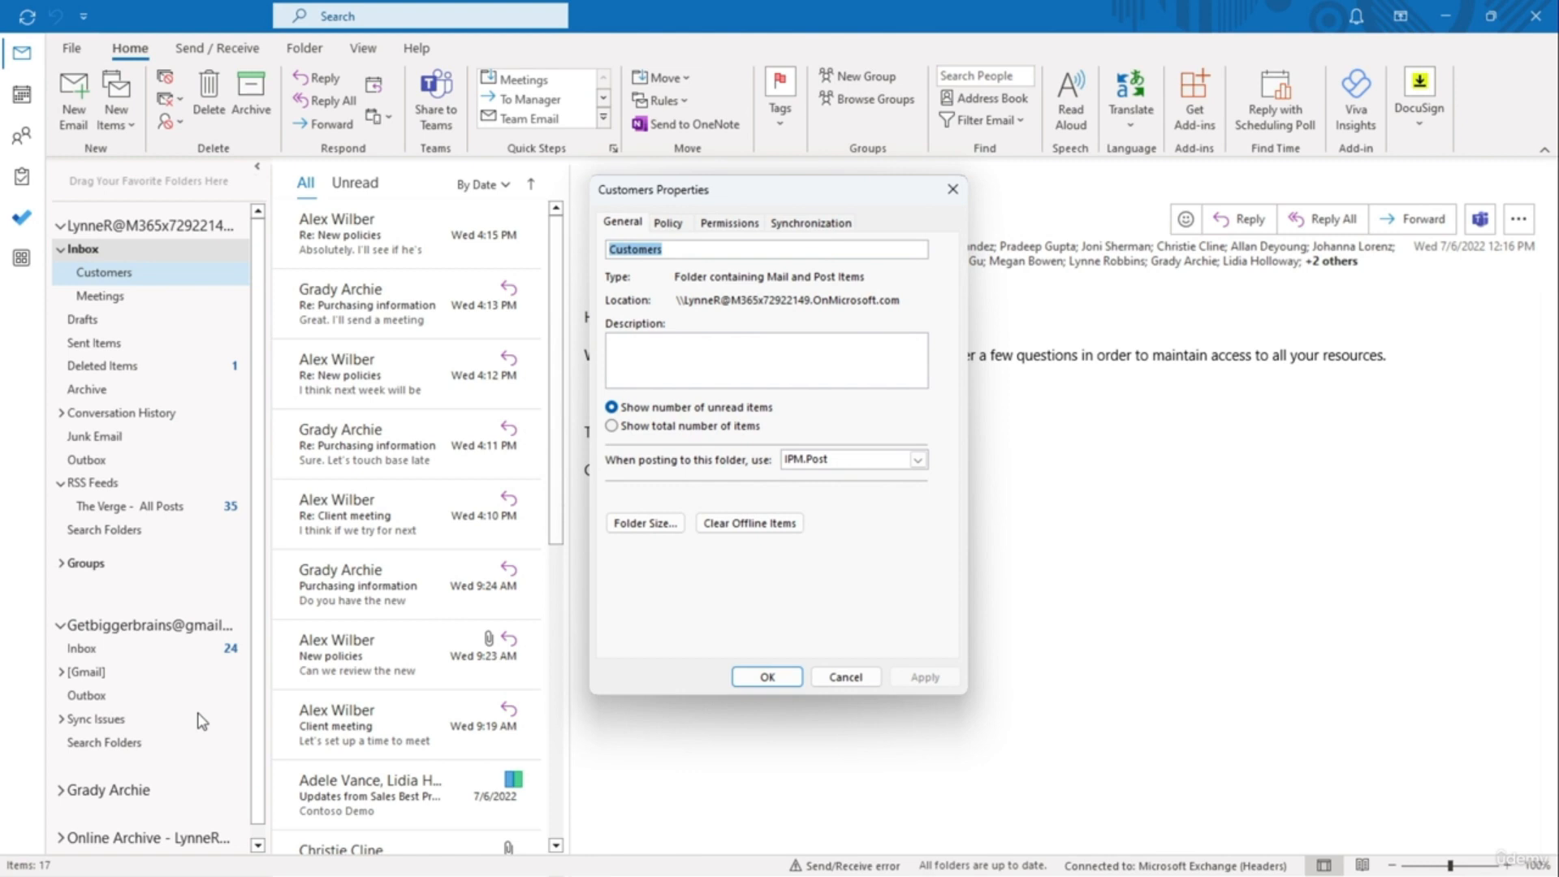
left_click(726, 224)
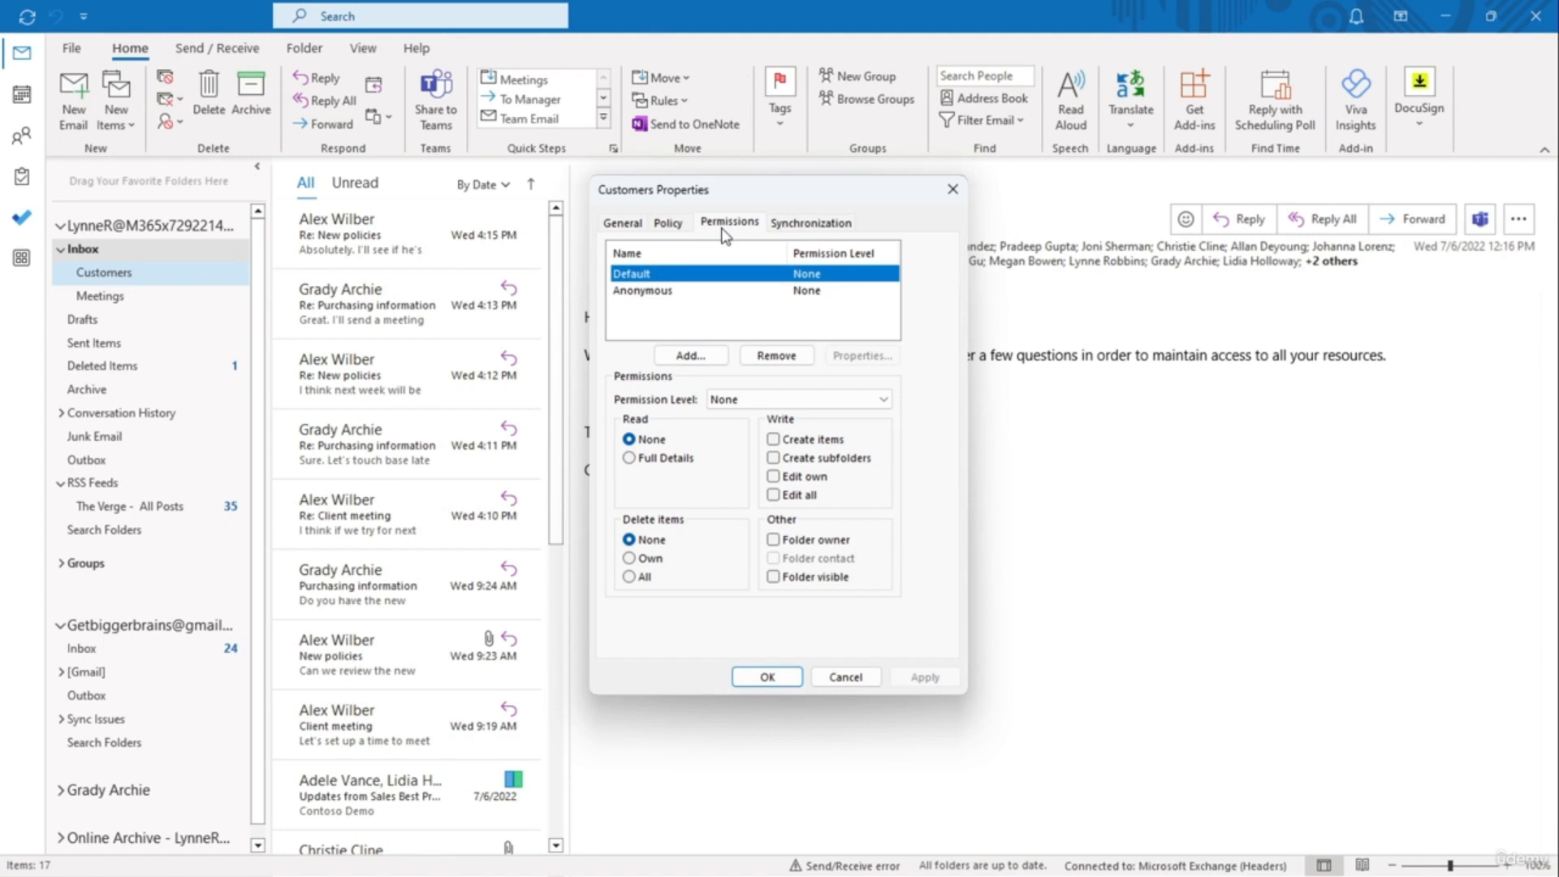
left_click(690, 355)
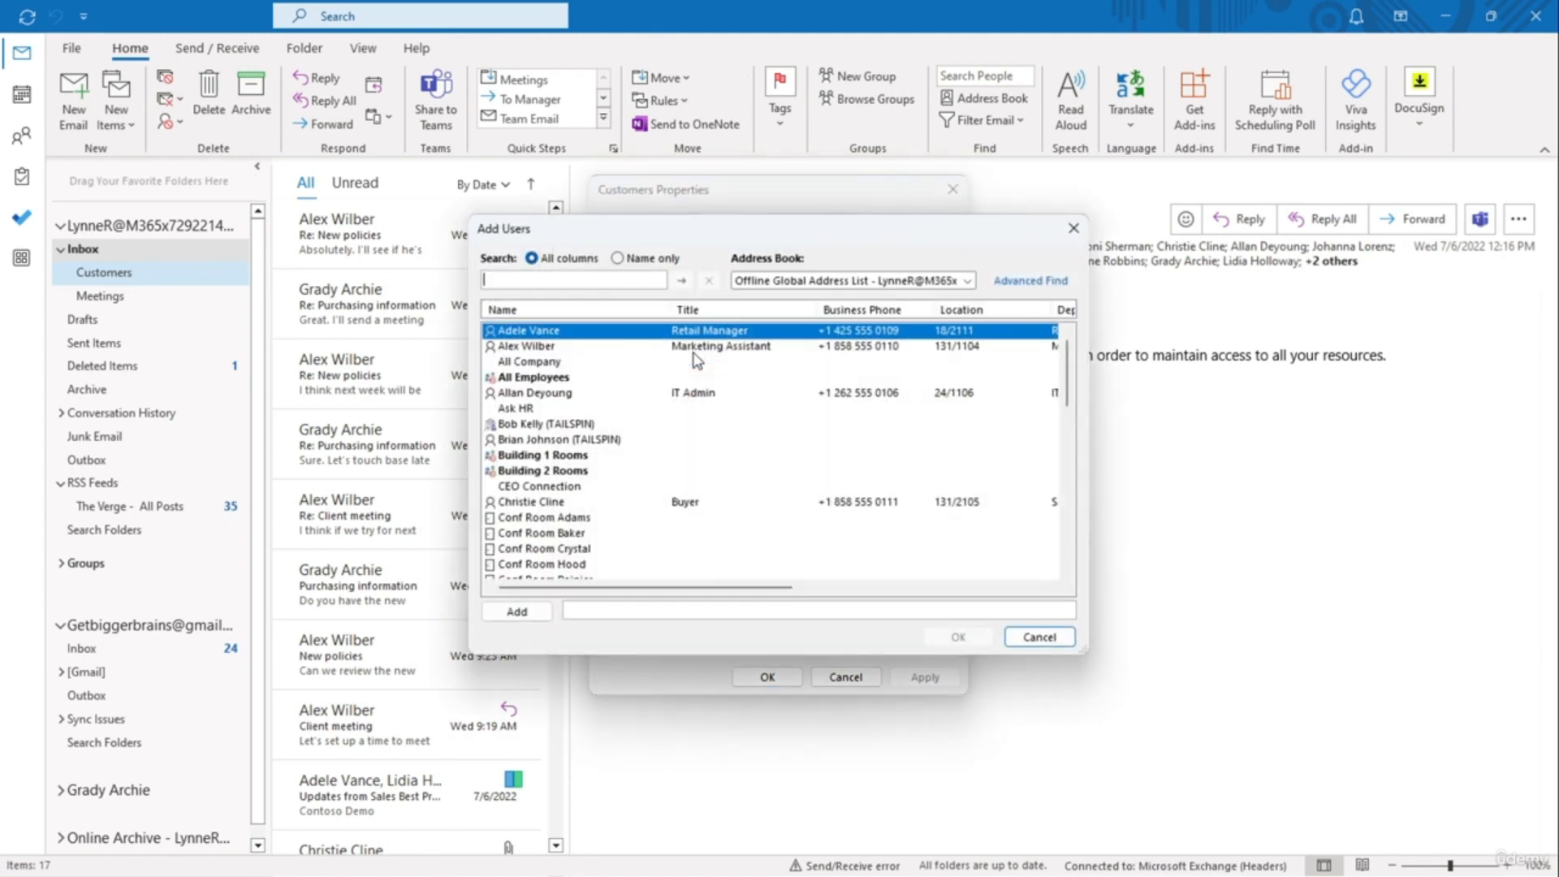
double_click(584, 398)
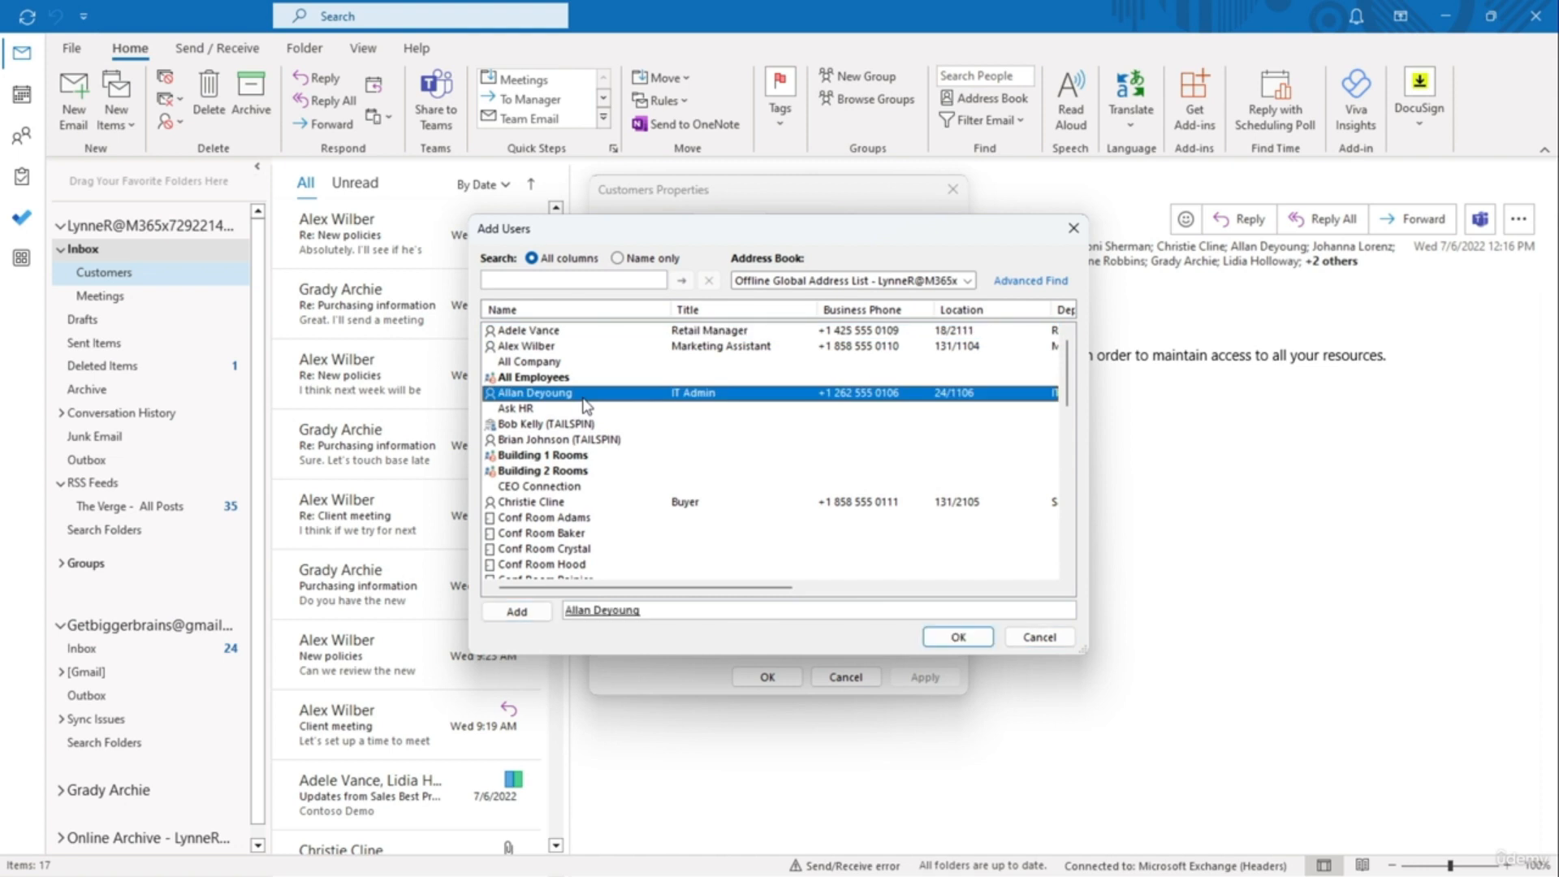
left_click(943, 640)
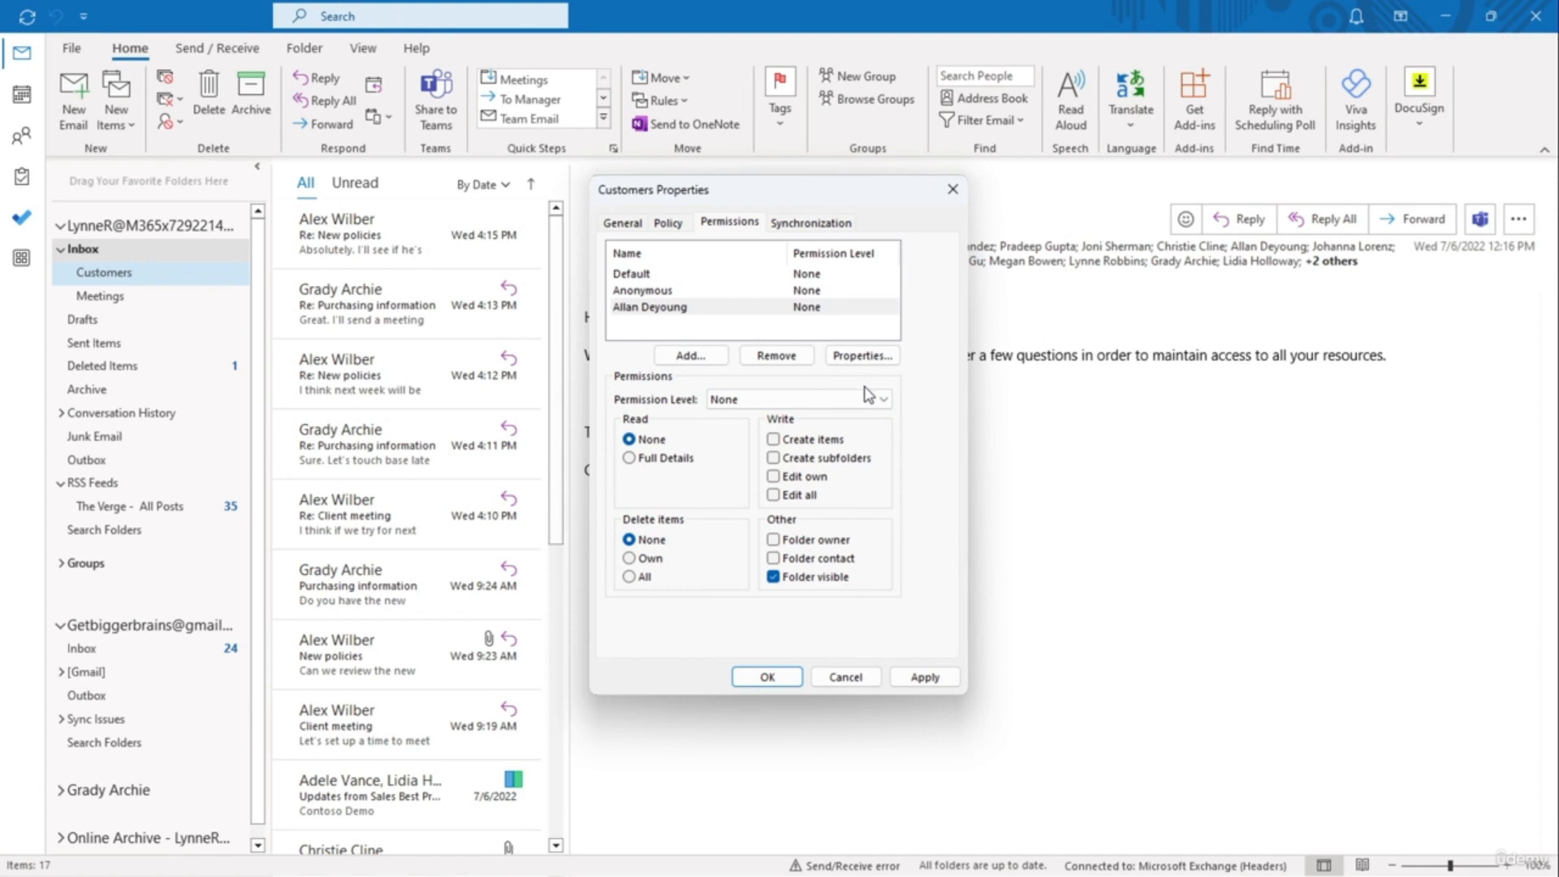
Step: Give the added IT Admin the Owner permission level on the Customers folder, and open the list of levels again
left_click(881, 401)
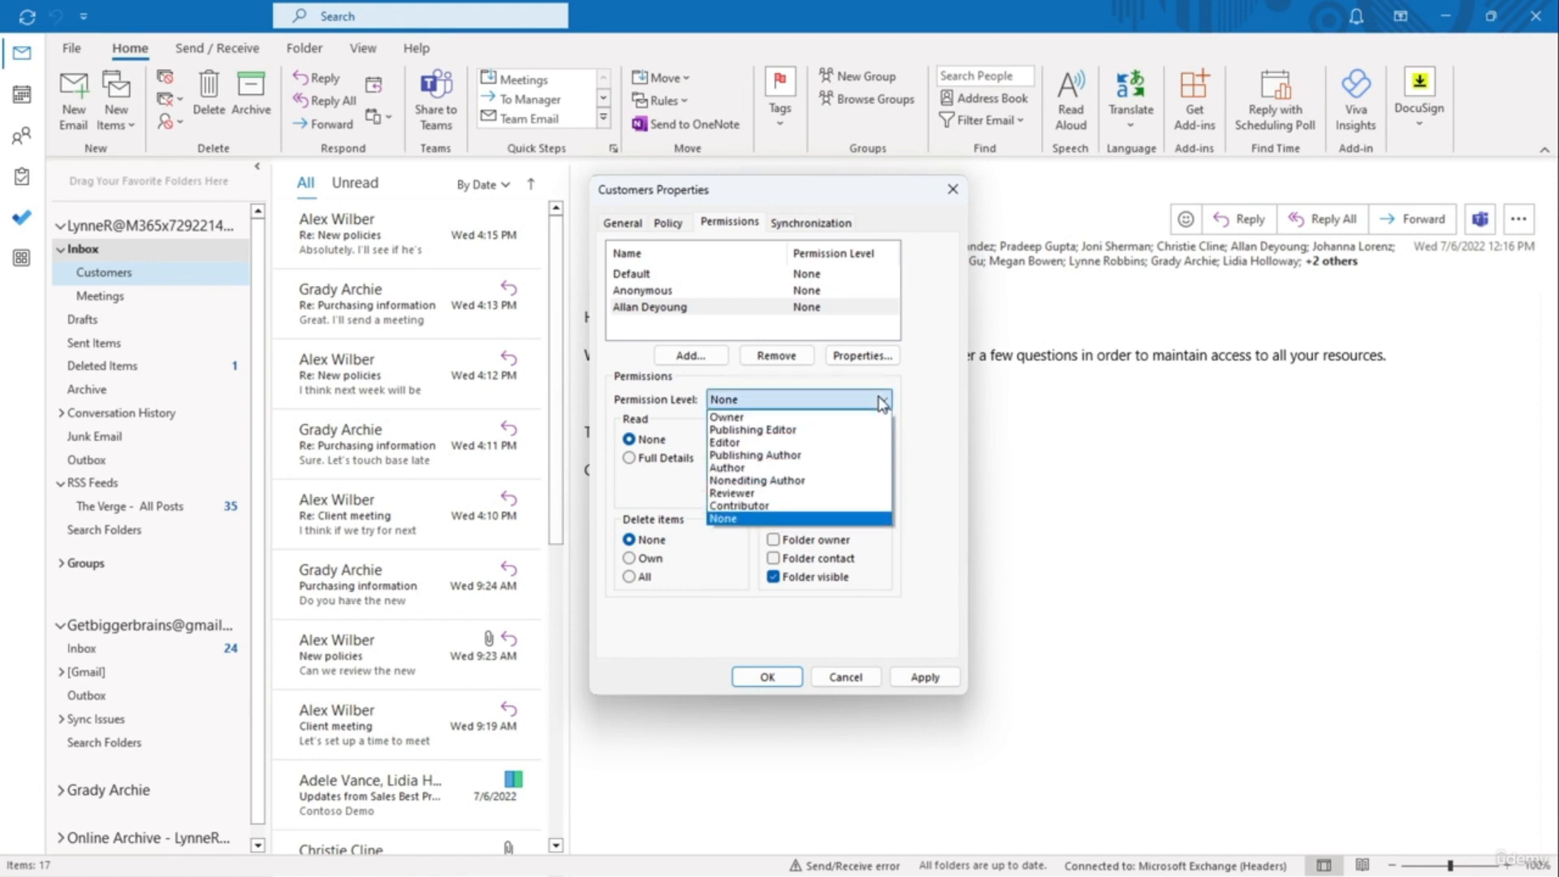
left_click(875, 419)
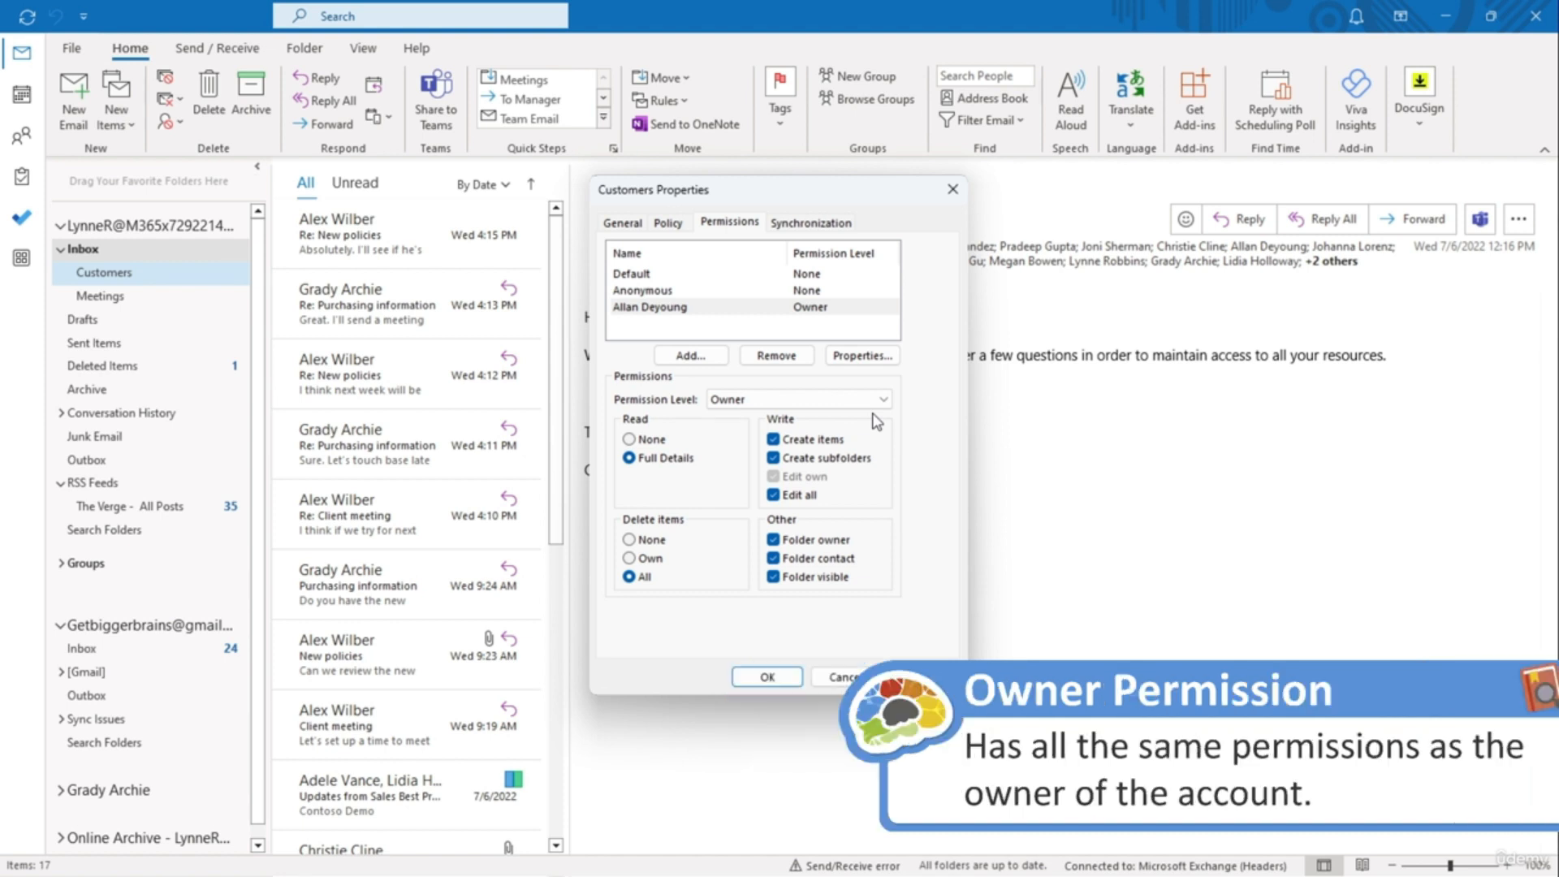
left_click(883, 399)
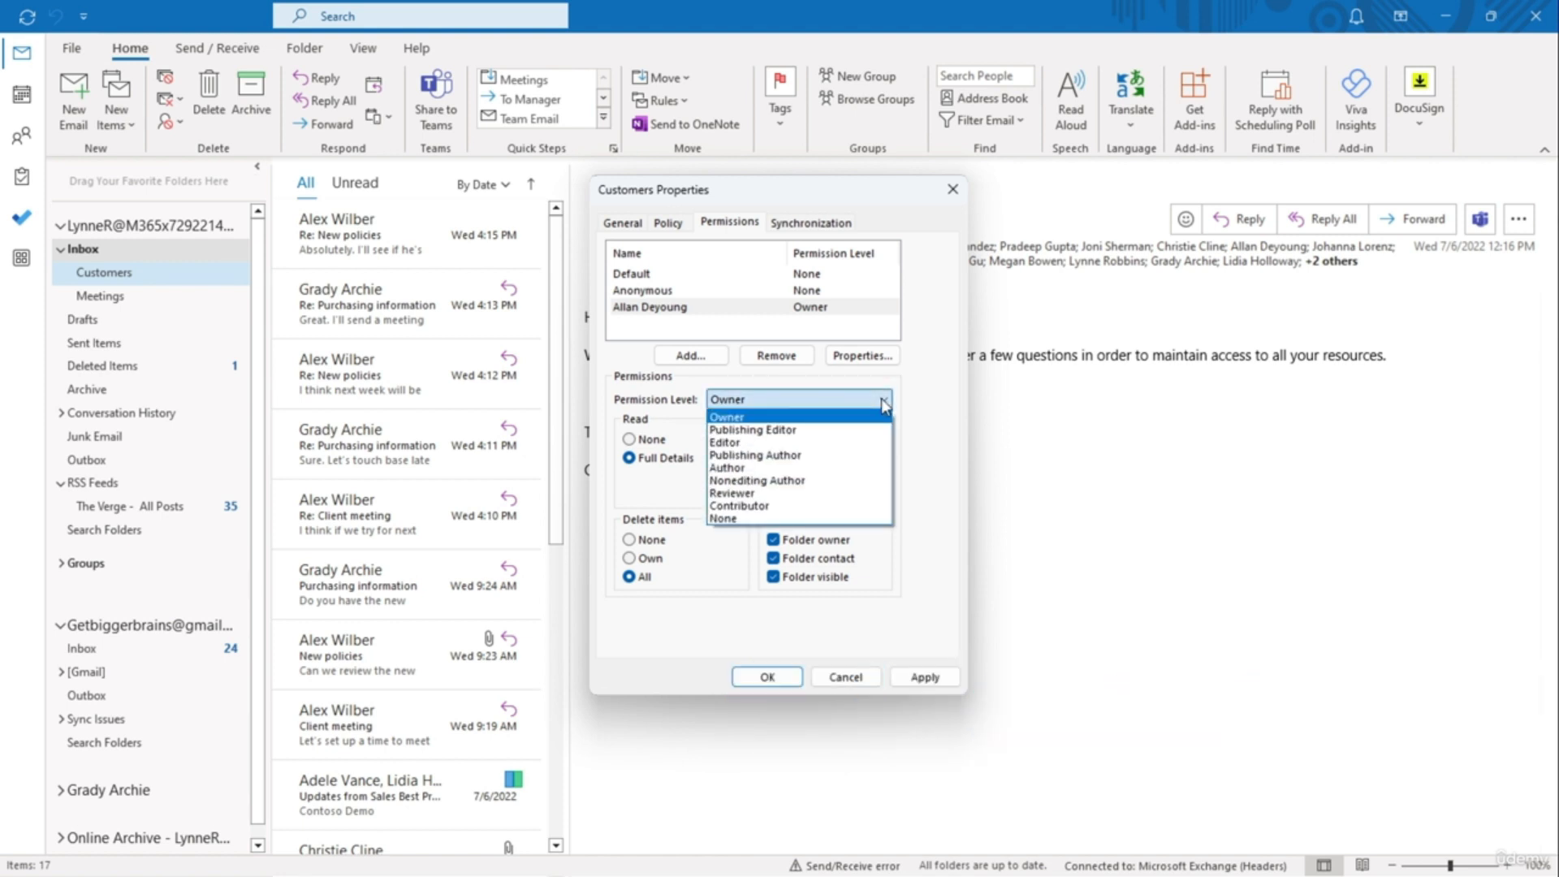
Step: Try the Editor, Author and Contributor permission levels in turn for the user added to the Customers folder
left_click(871, 442)
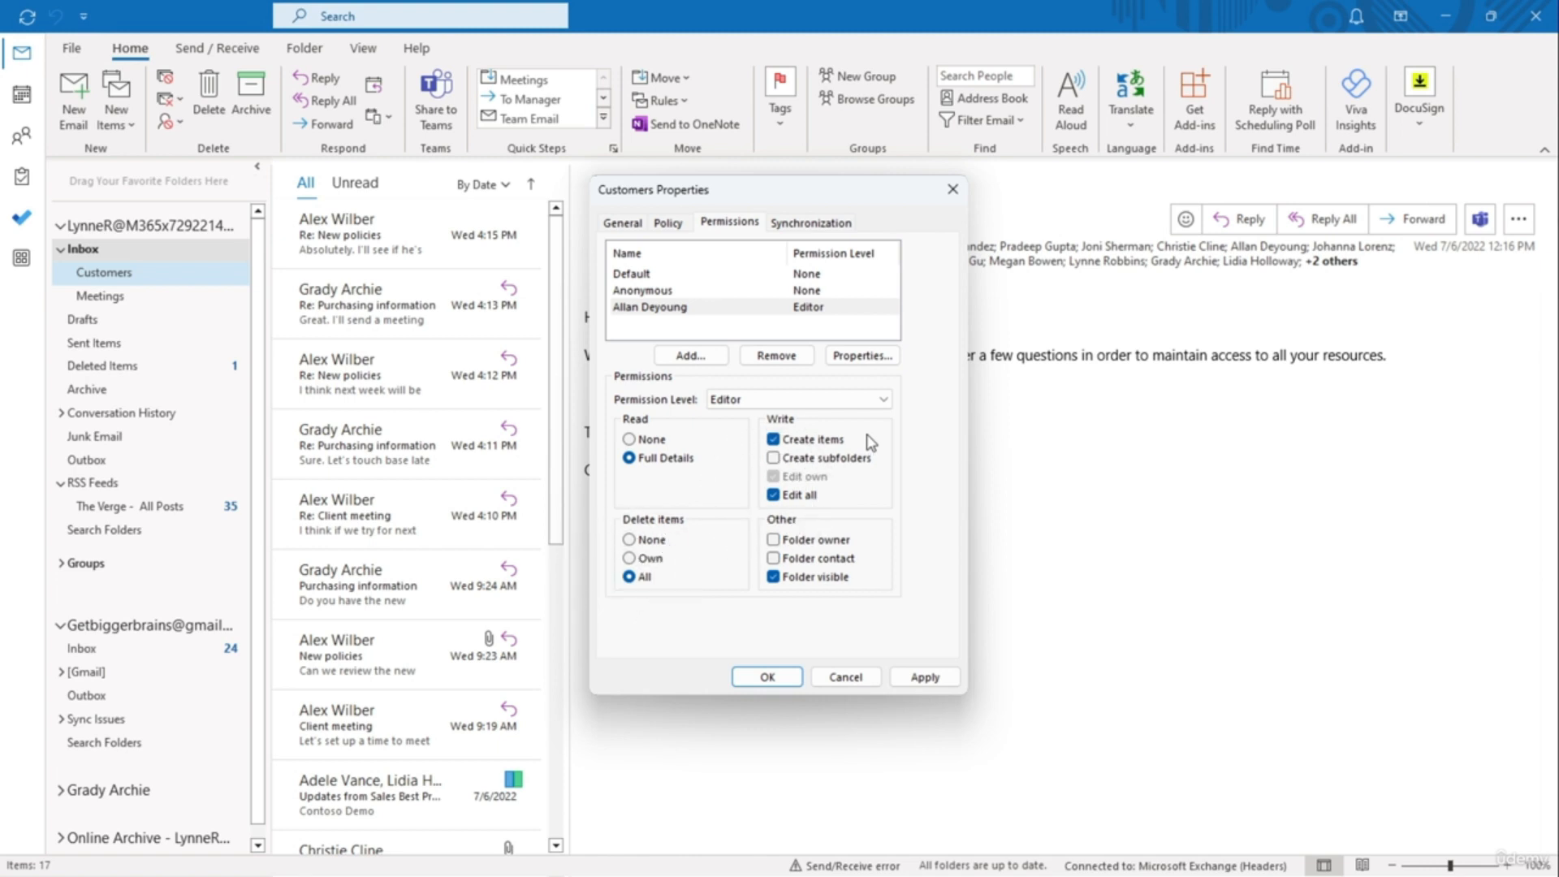
left_click(877, 405)
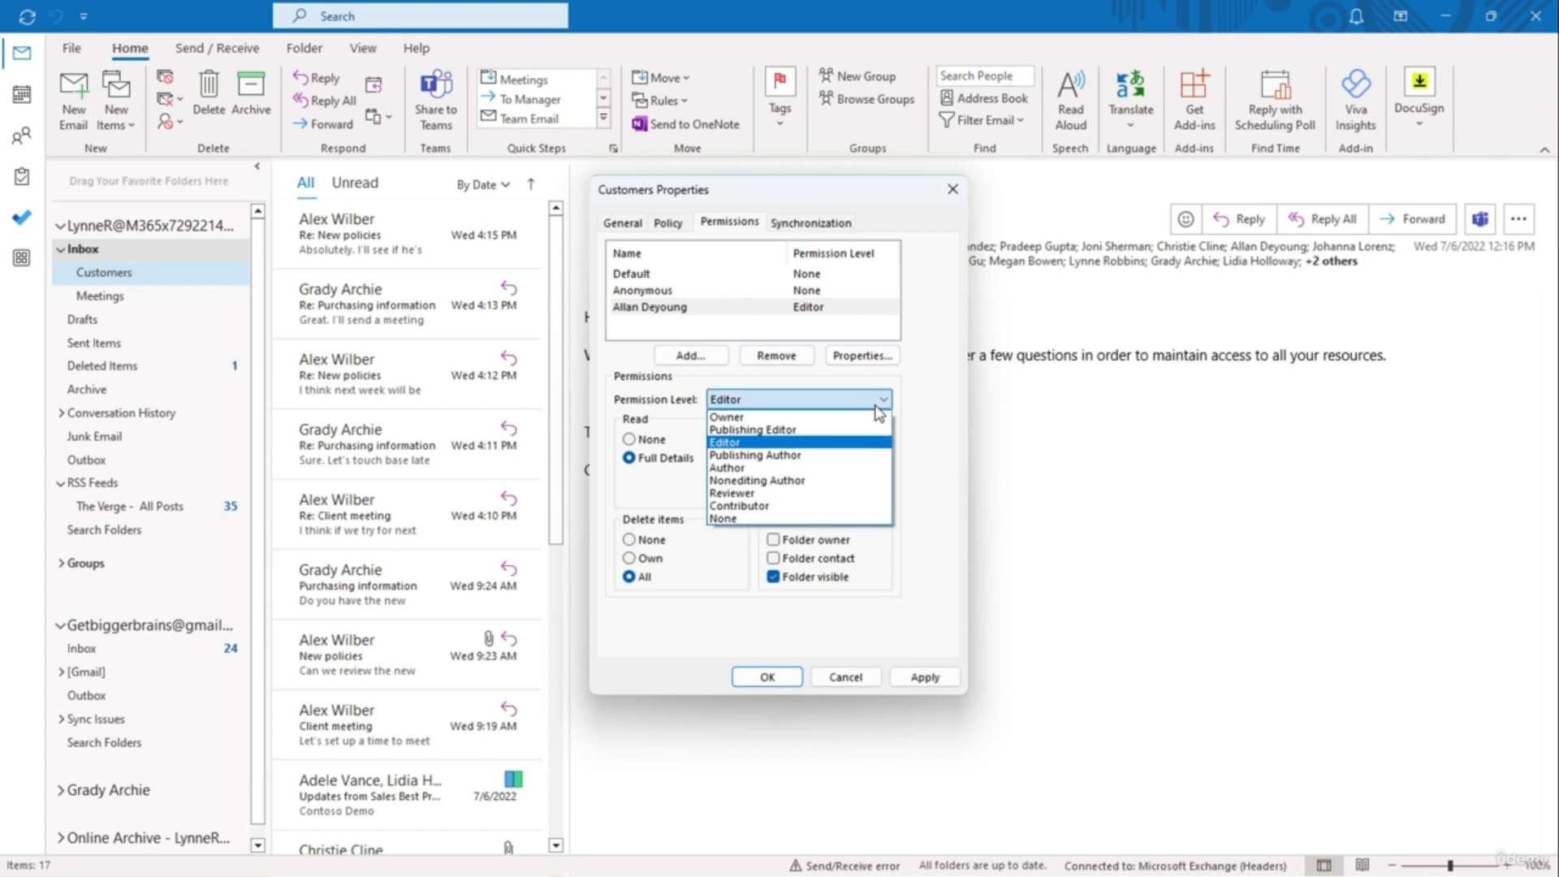
left_click(867, 469)
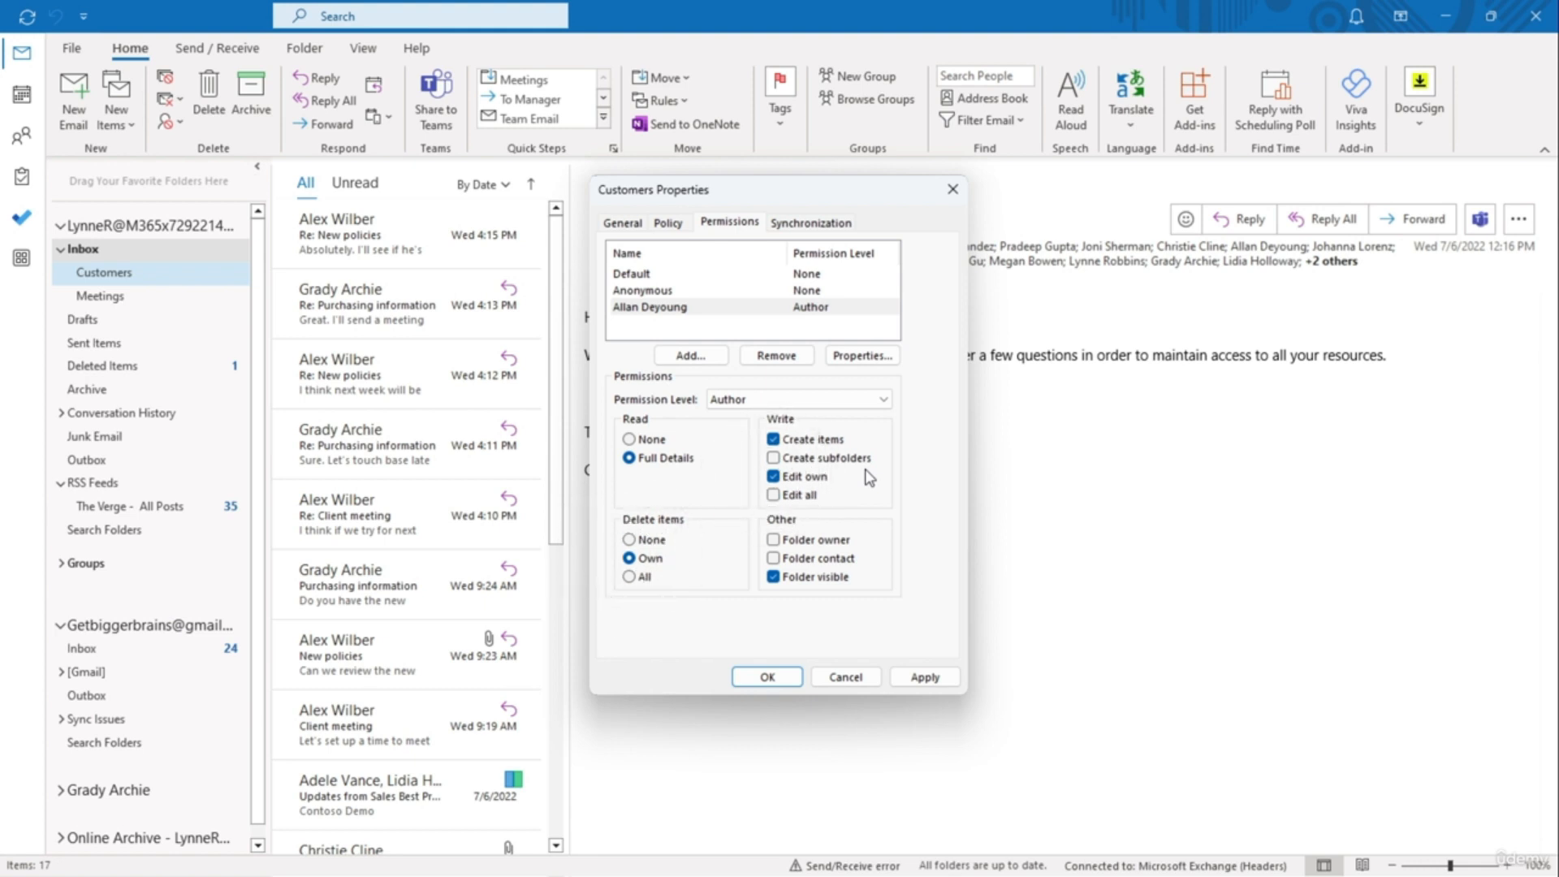
left_click(883, 399)
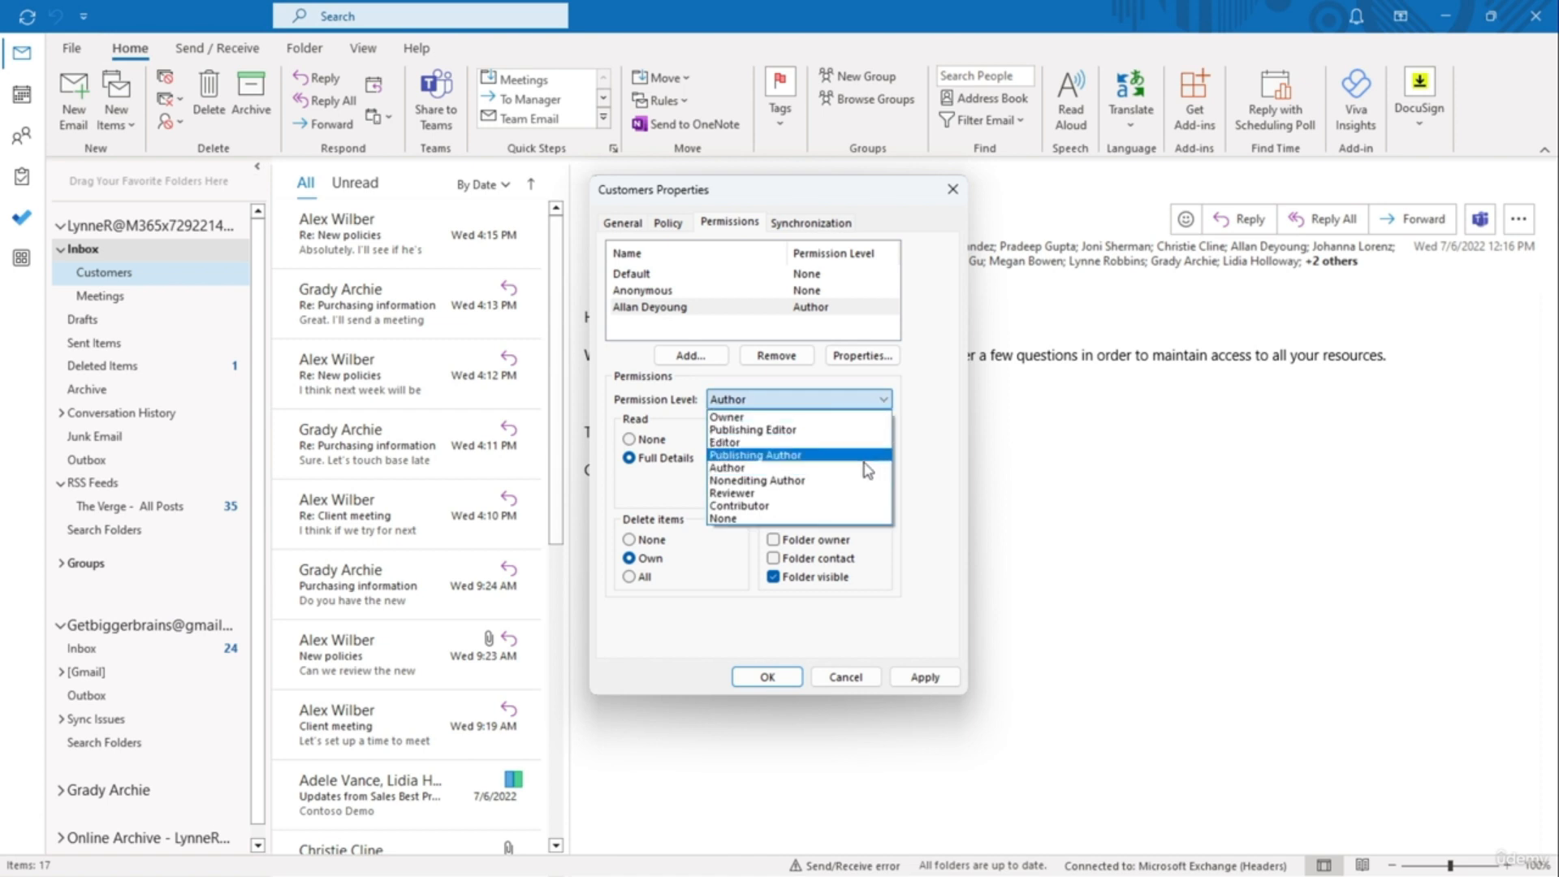
left_click(857, 506)
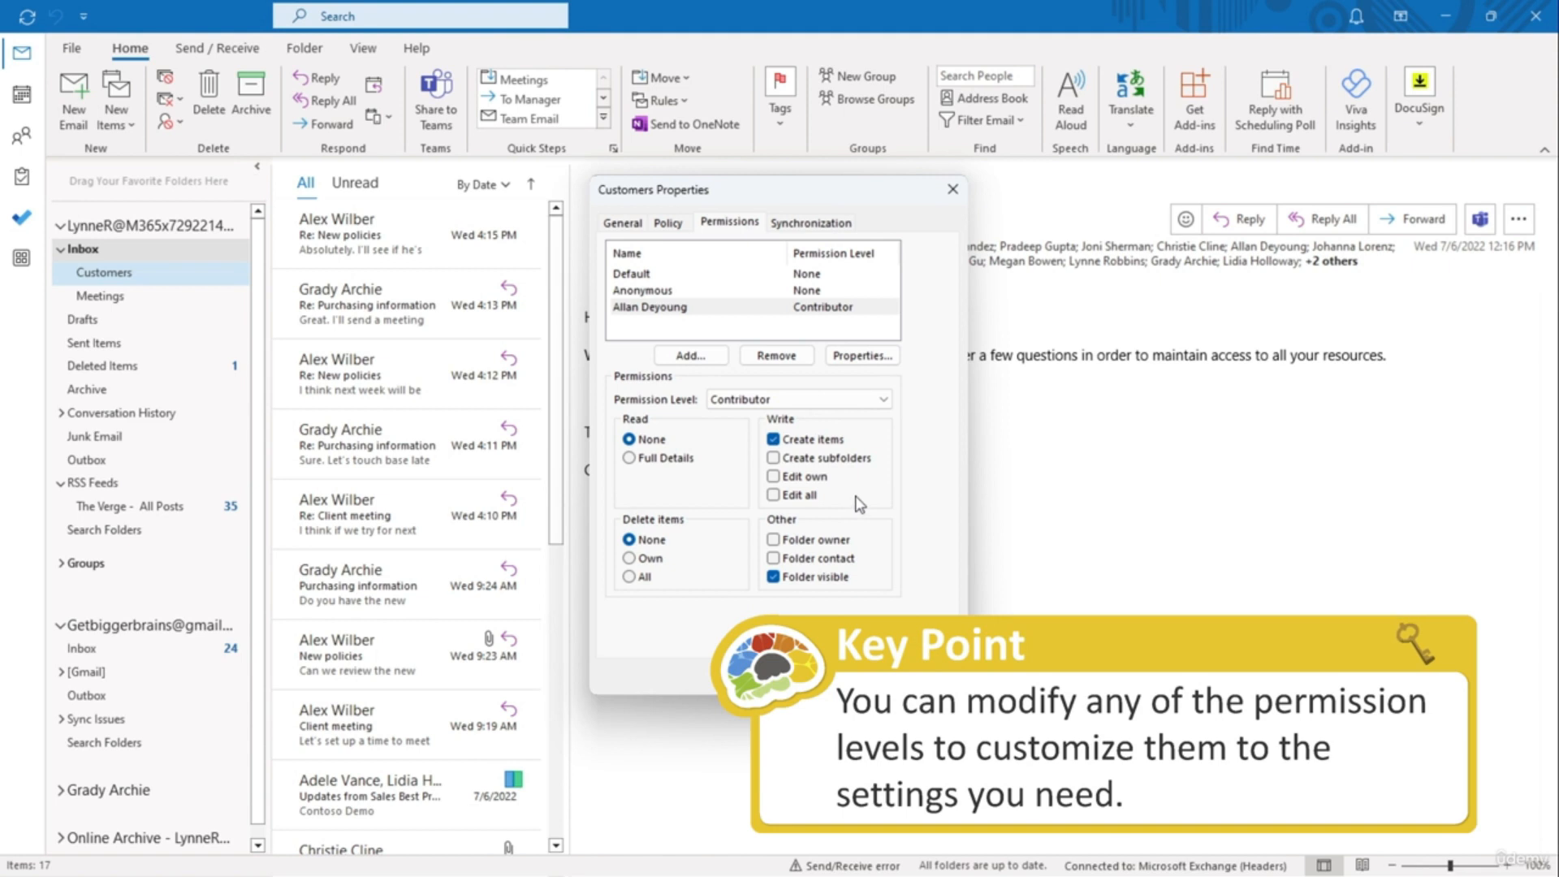
Step: Set the added user's permission level on the Customers folder to Editor with Delete items set to None, and save the folder properties
left_click(880, 399)
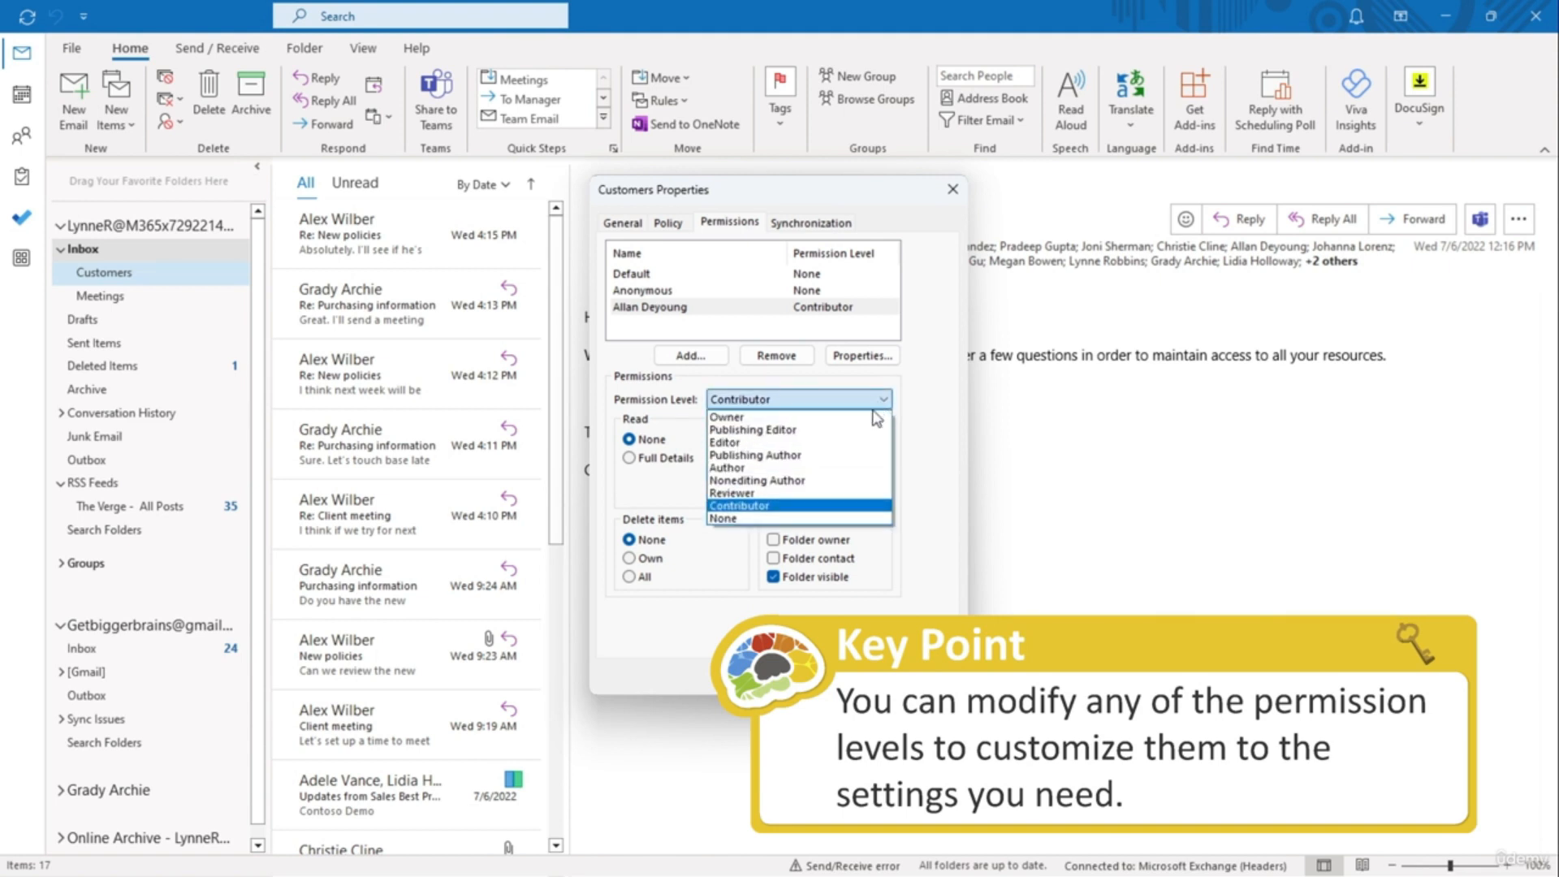
left_click(863, 451)
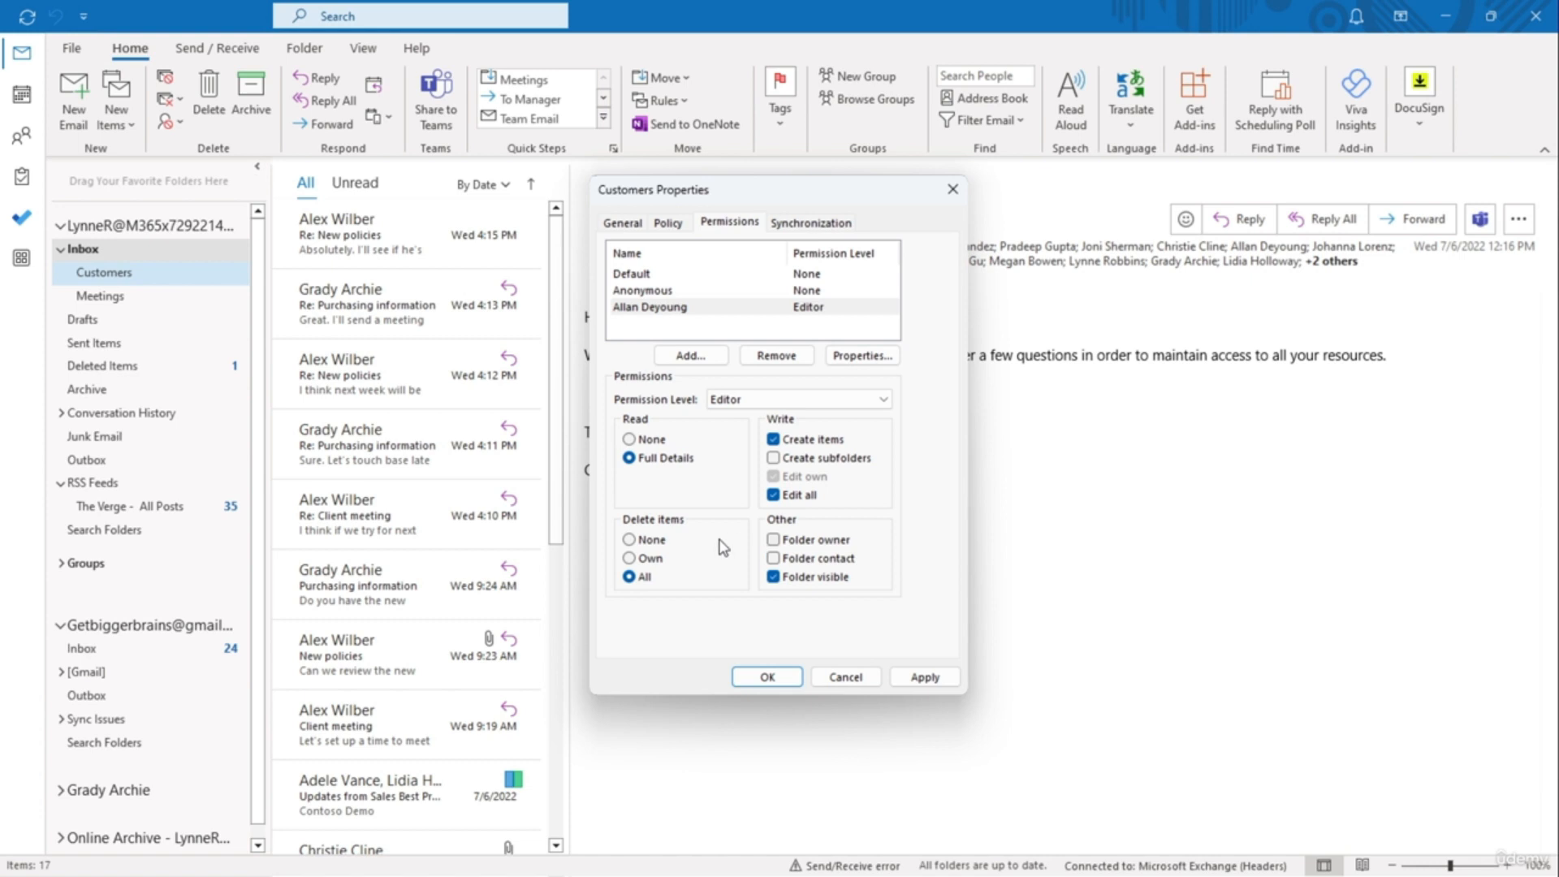
left_click(662, 541)
left_click(930, 677)
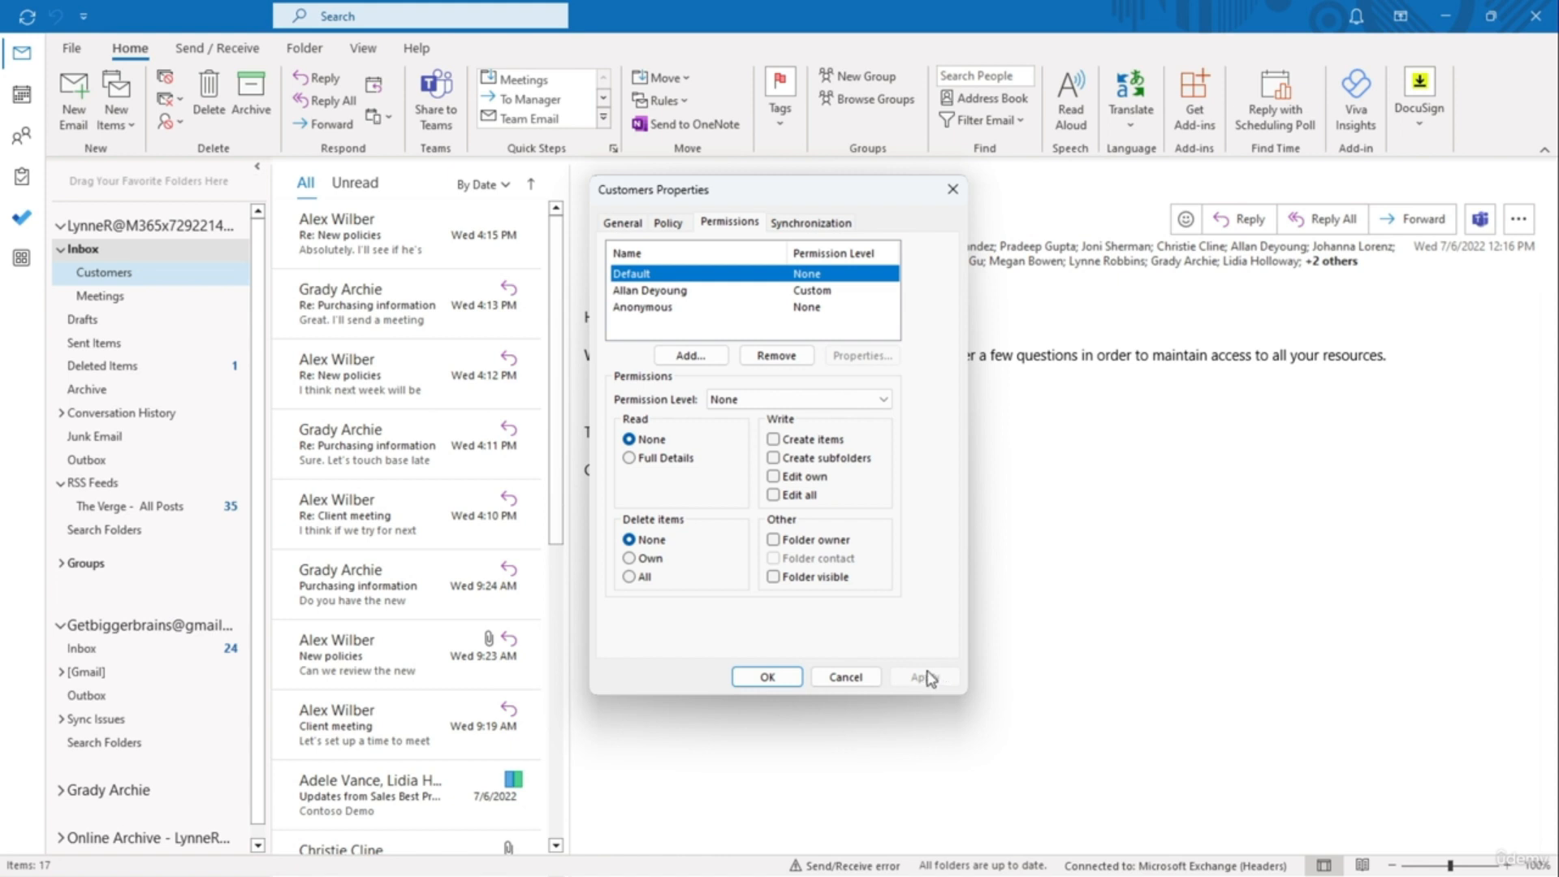
left_click(767, 677)
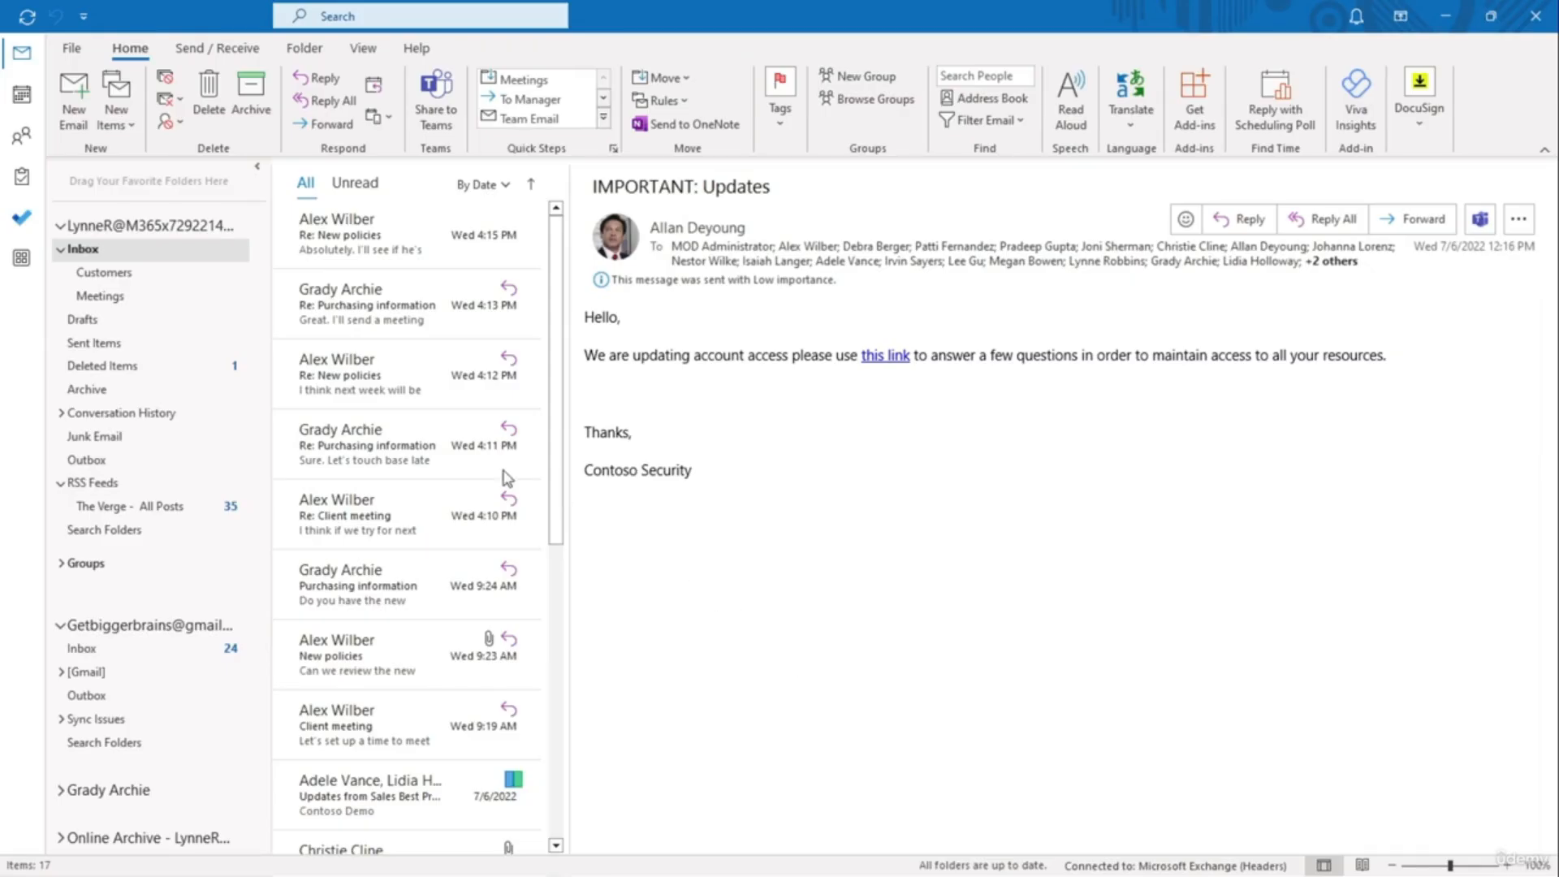
Step: Add the IT Admin from the address book to the main mailbox Inbox folder's permissions list
right_click(176, 249)
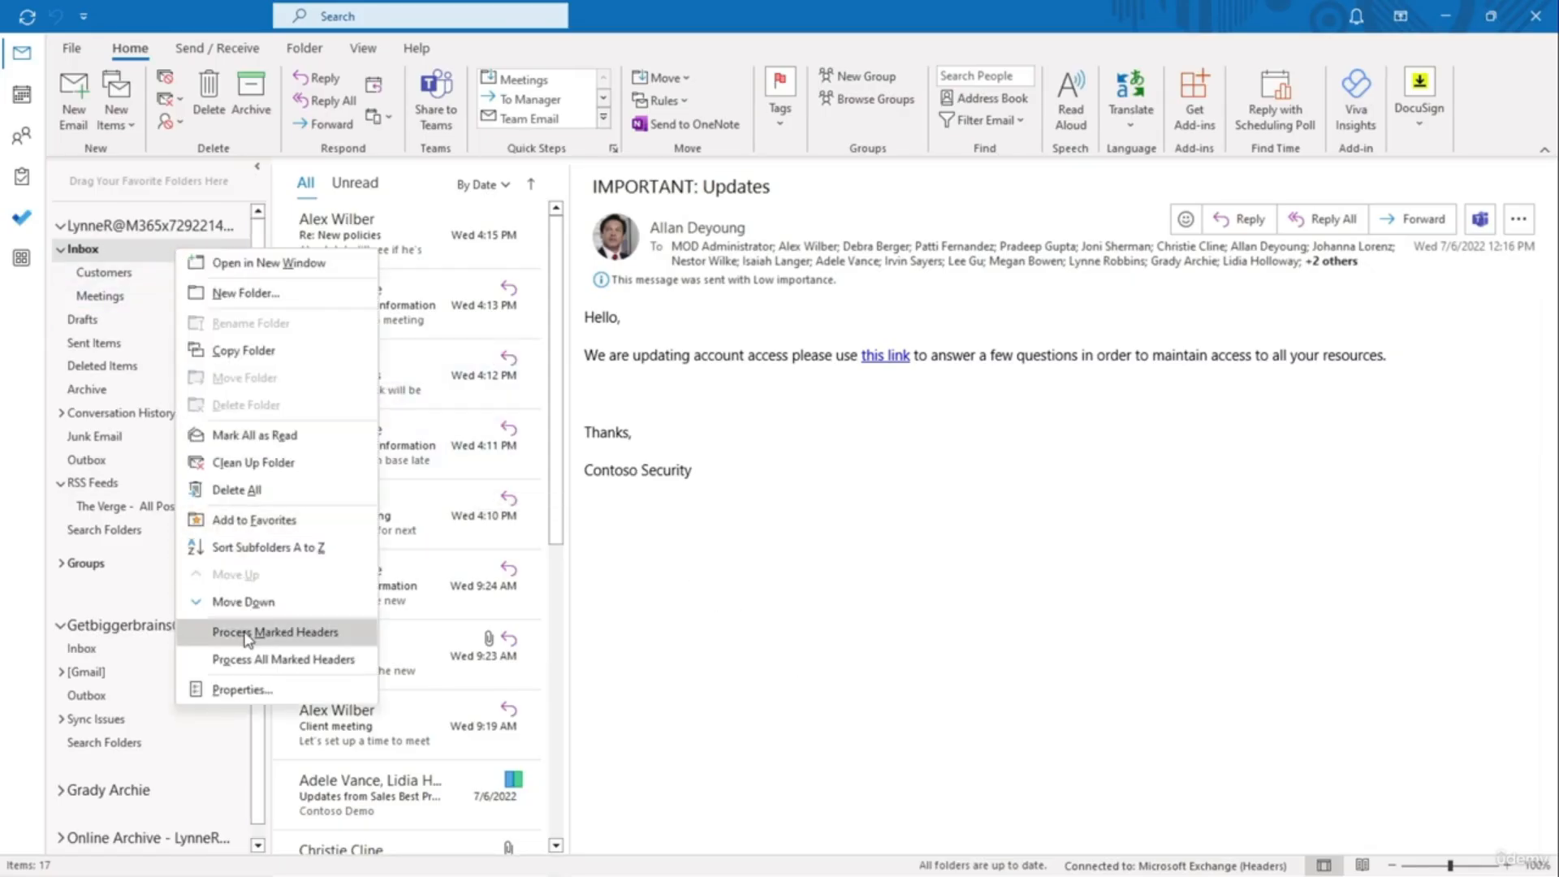
left_click(240, 690)
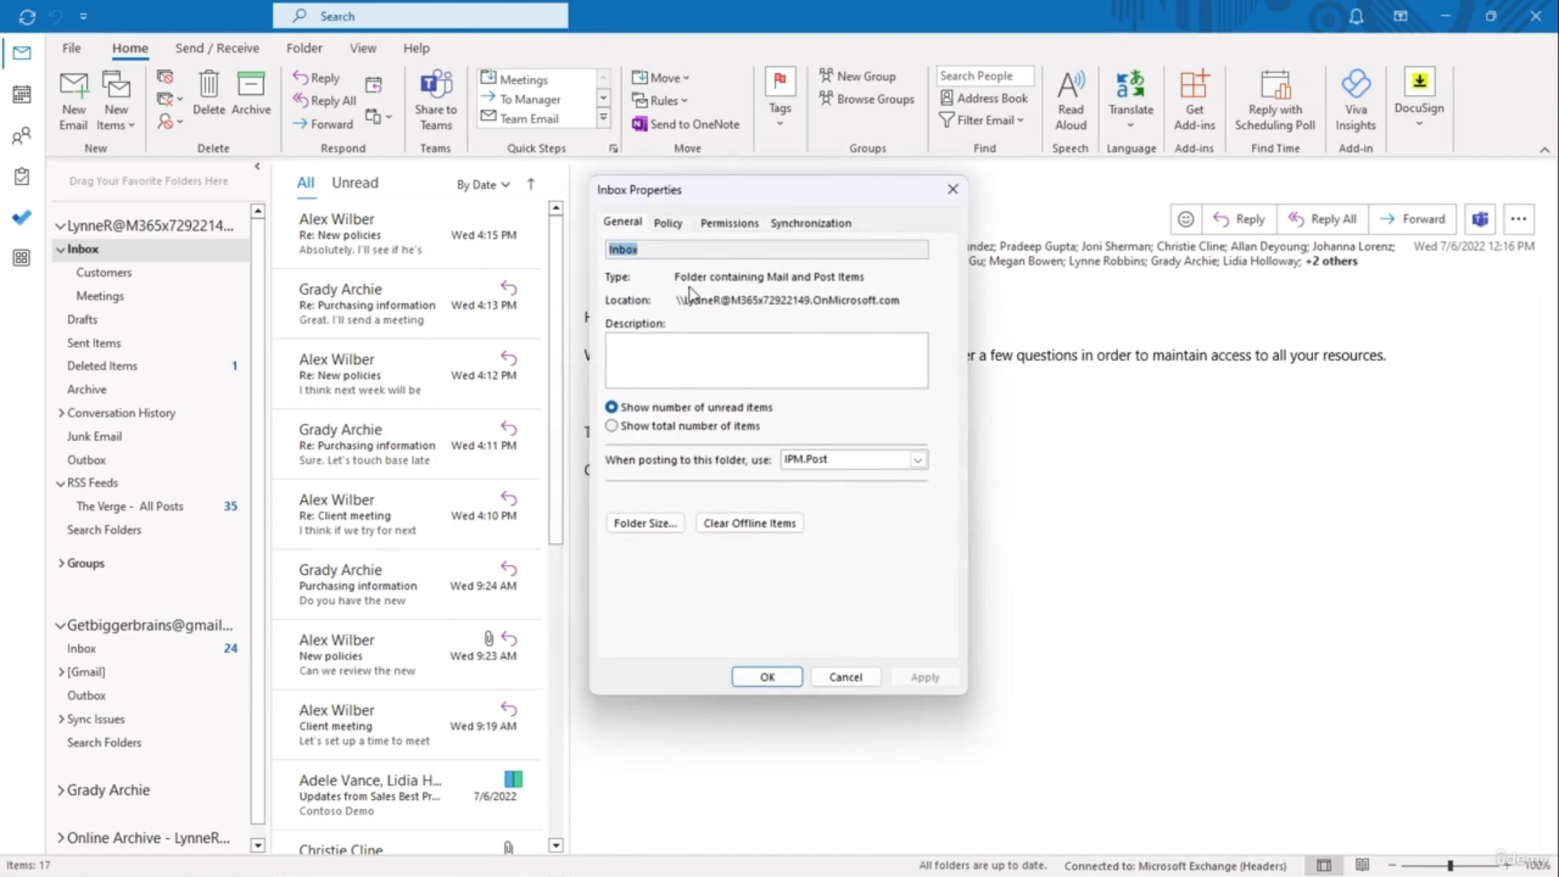
left_click(729, 224)
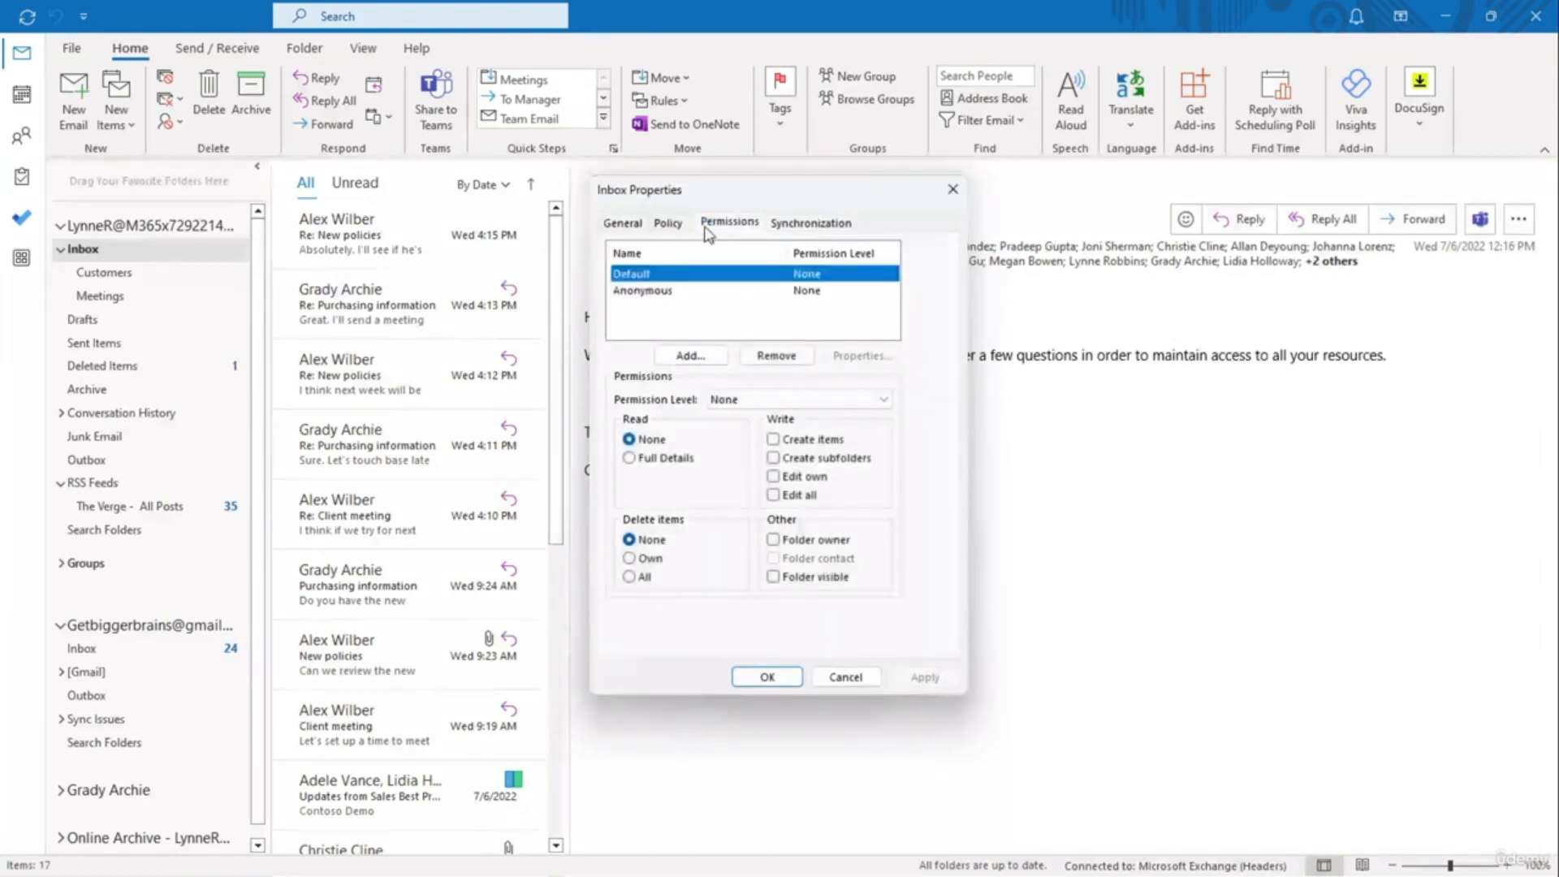
left_click(692, 357)
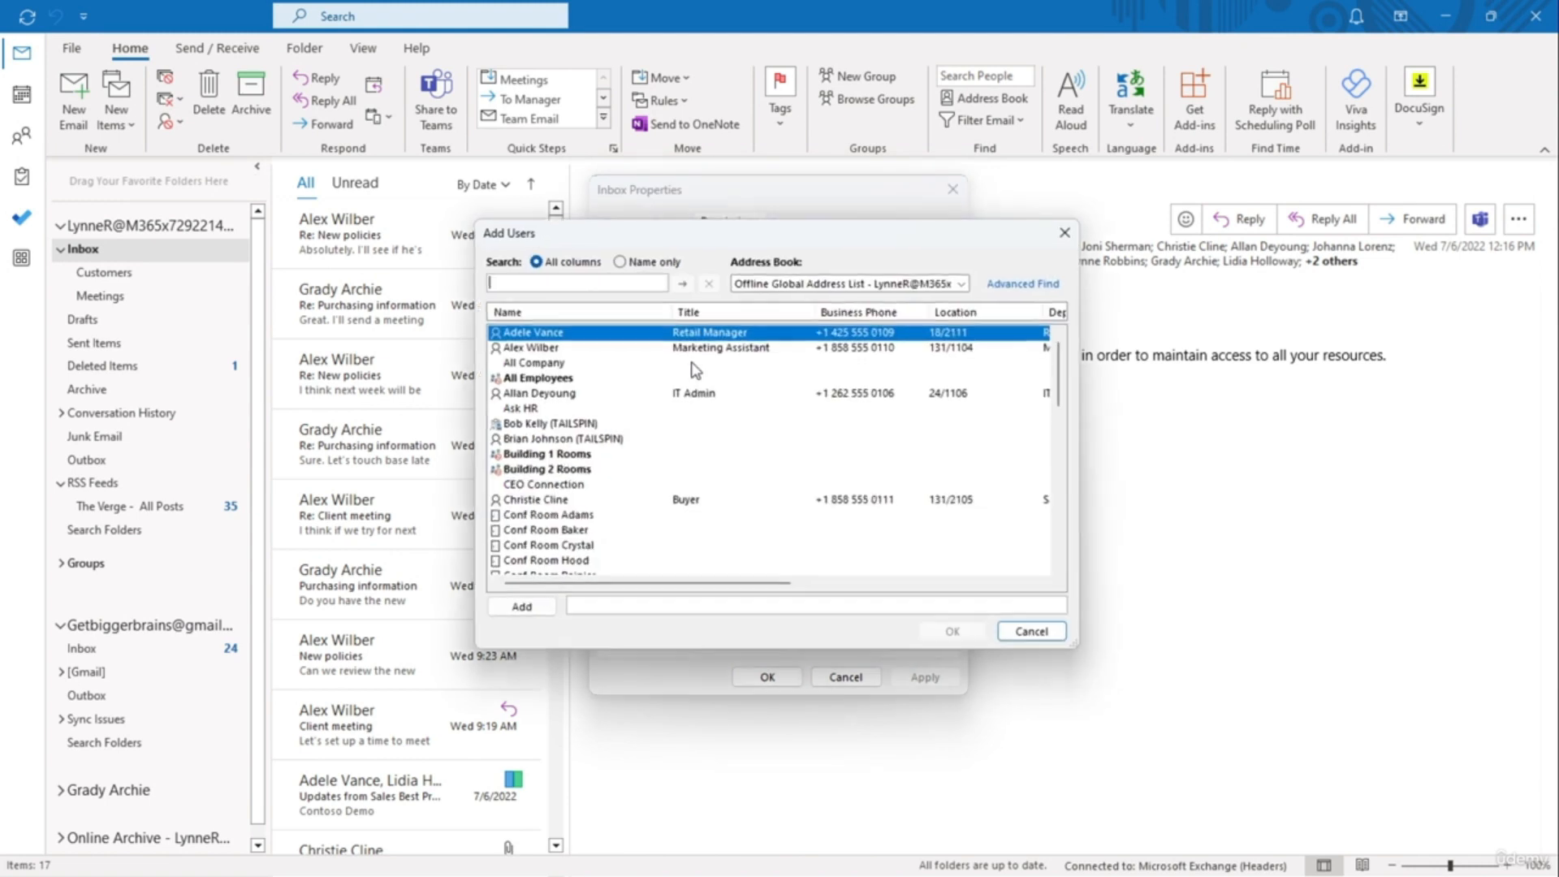
double_click(587, 395)
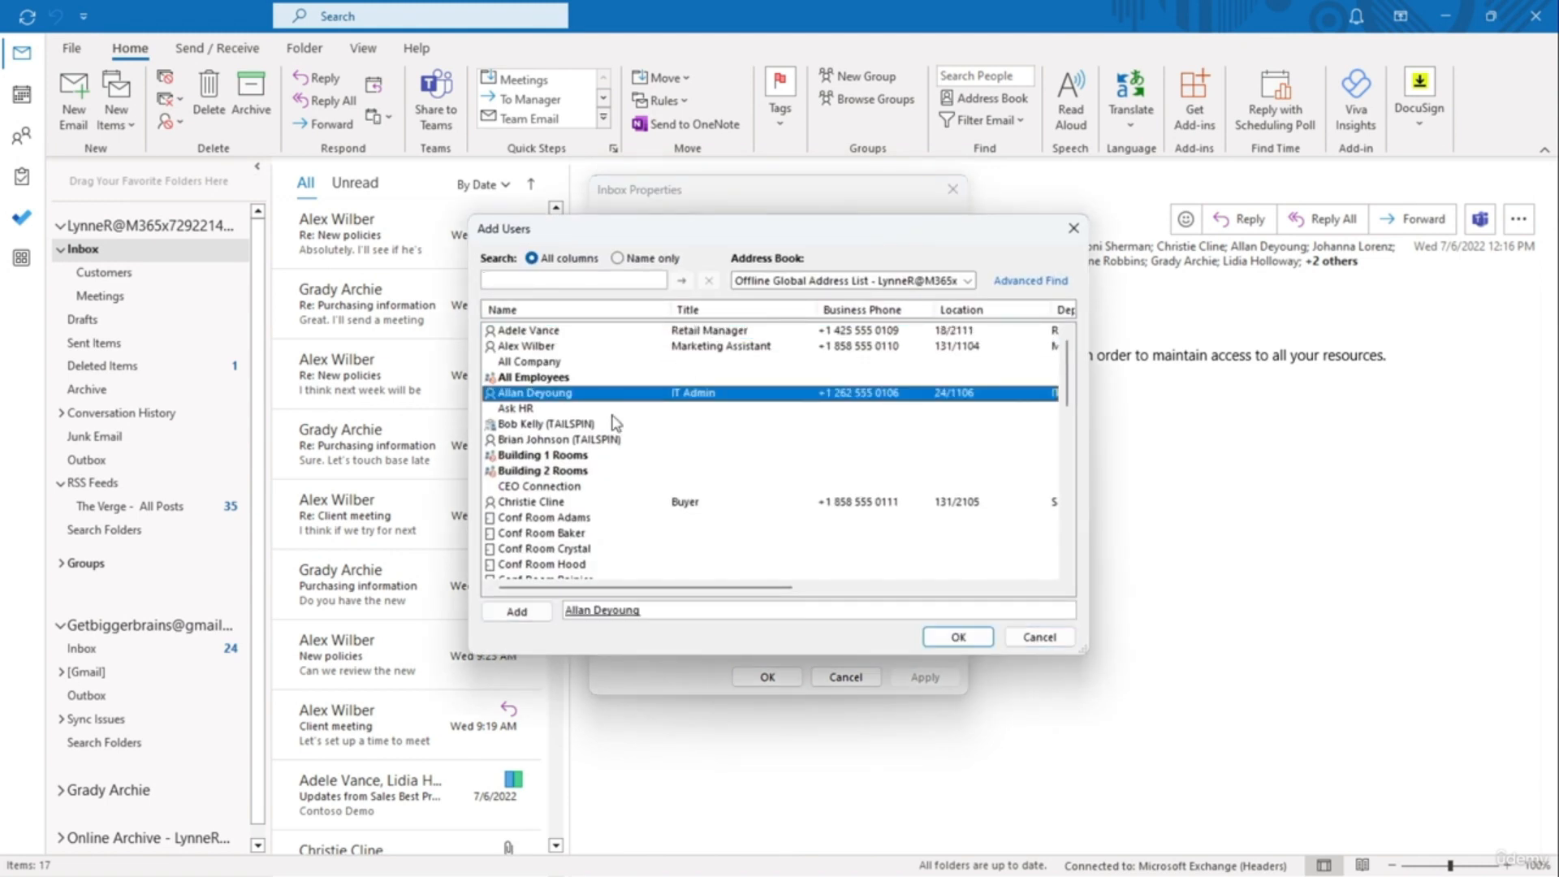
left_click(957, 639)
Step: Give the IT Admin the Reviewer permission level on the Inbox folder and save the folder properties
left_click(860, 401)
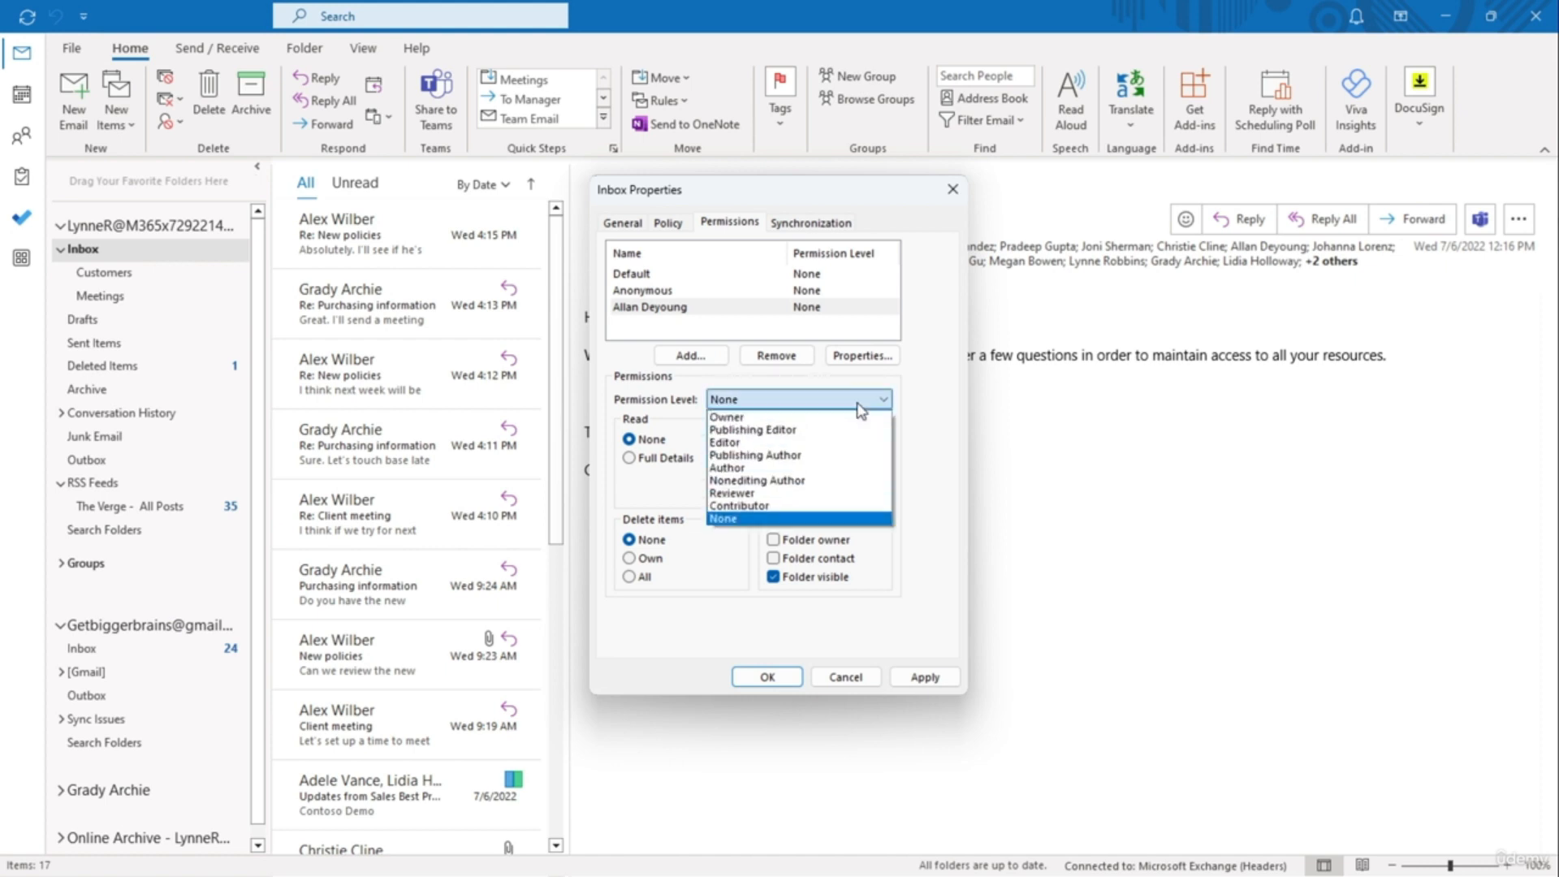
left_click(843, 493)
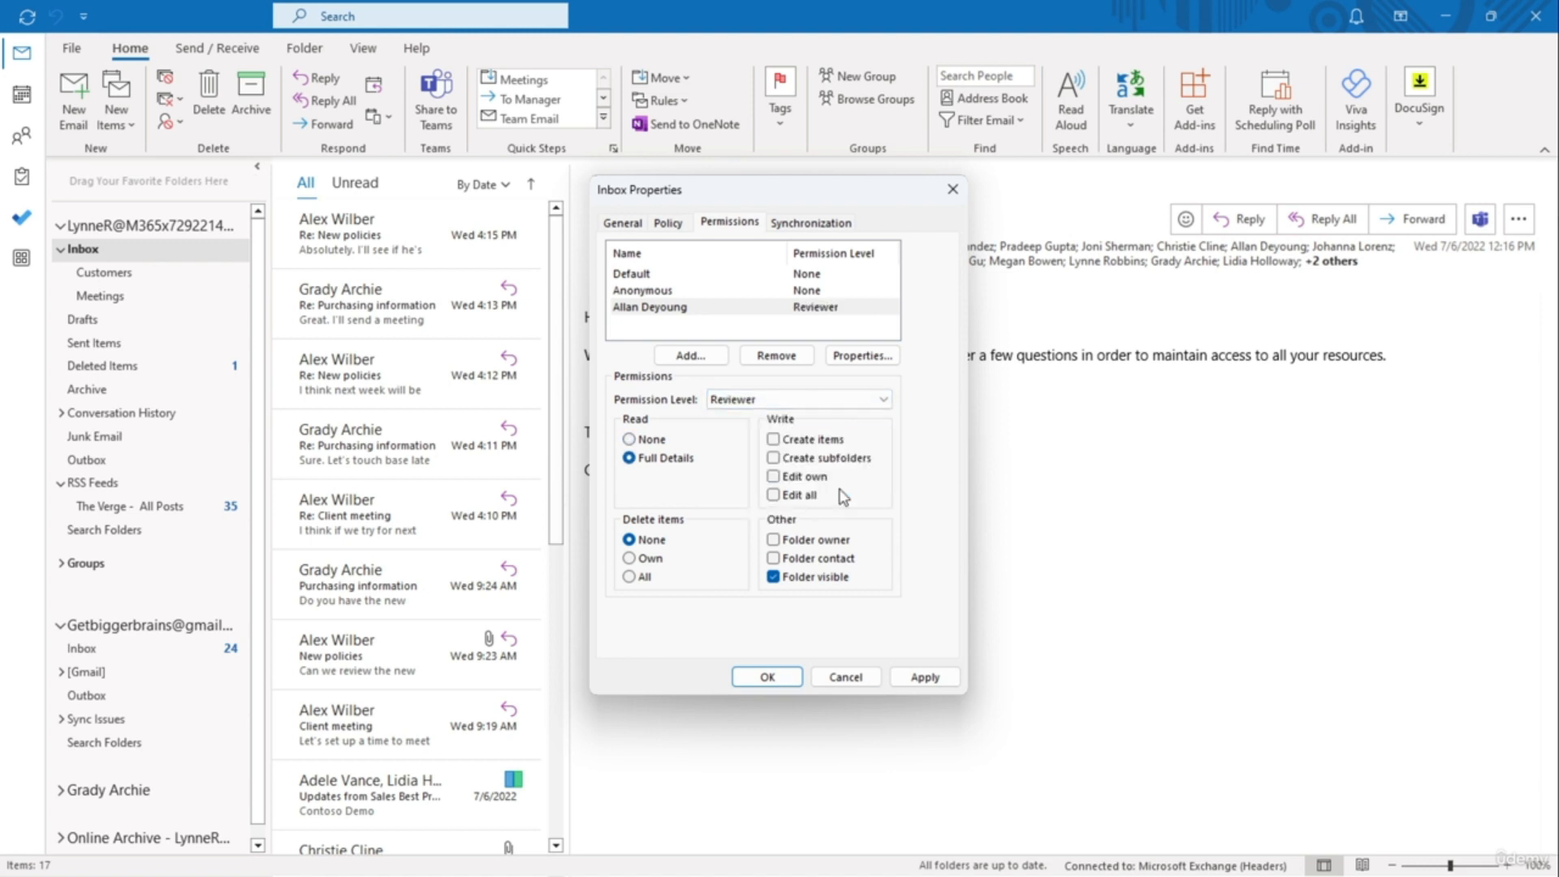
left_click(938, 676)
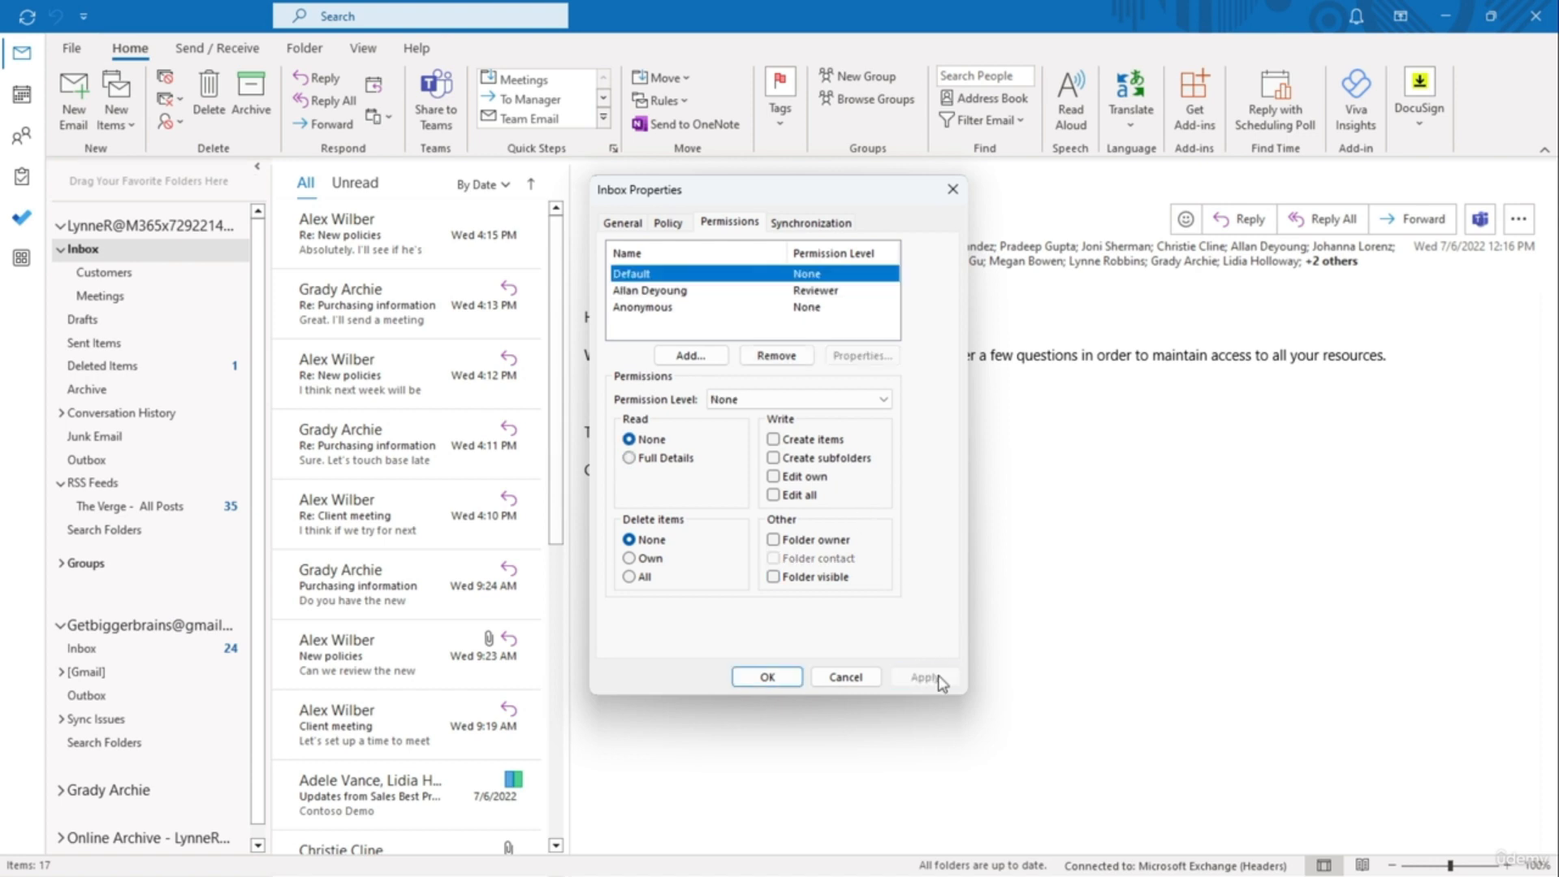
left_click(783, 678)
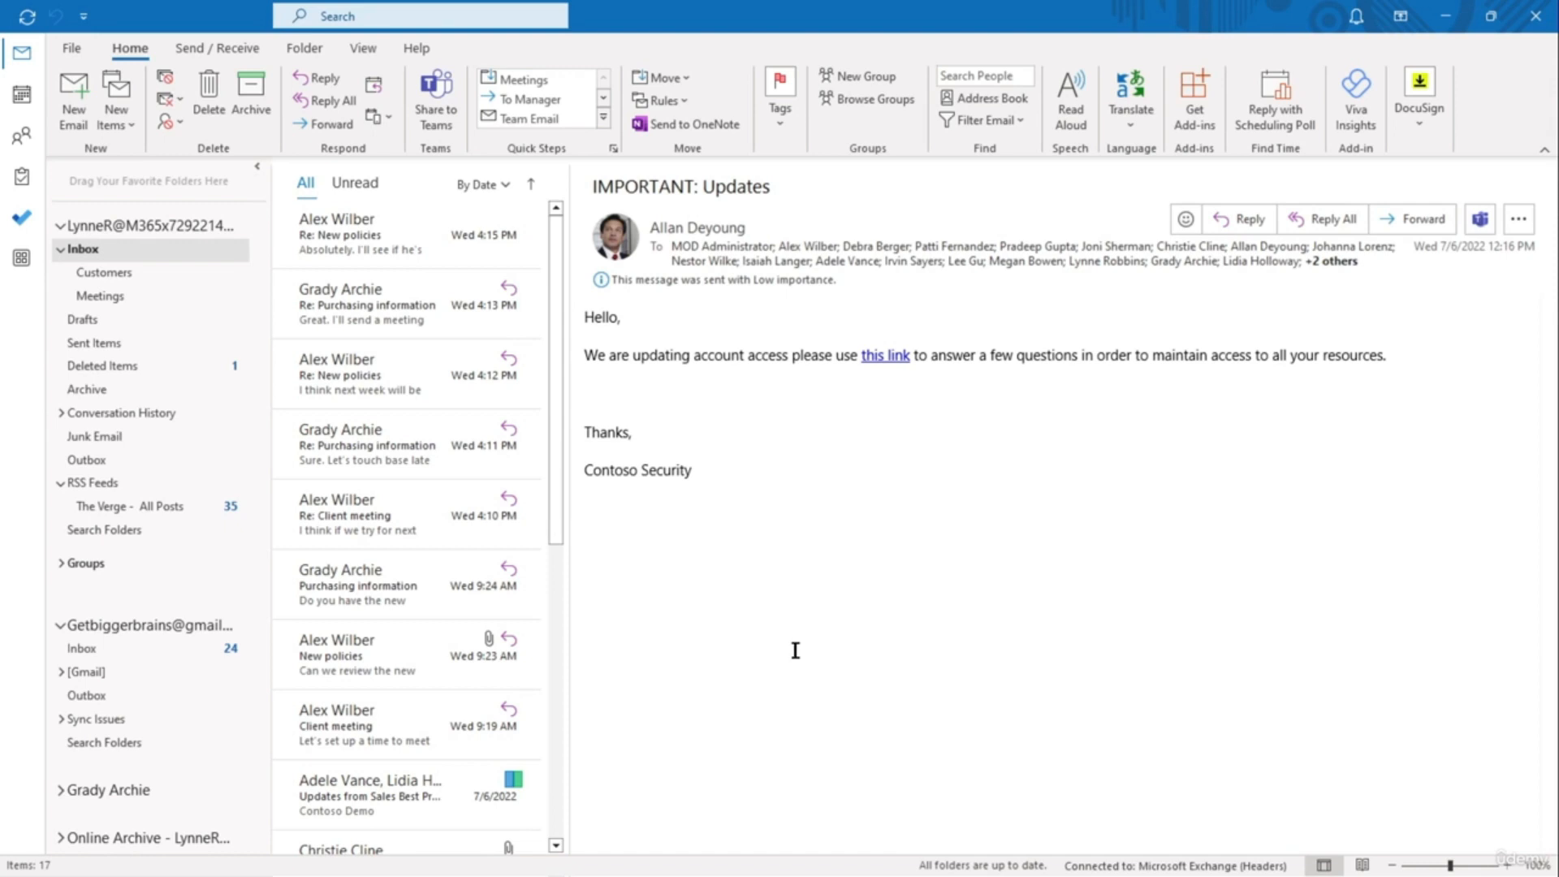
Step: Set Delete items to Own for the IT Admin in the Customers folder's permissions and save the folder properties
left_click_drag(410, 378, 233, 288)
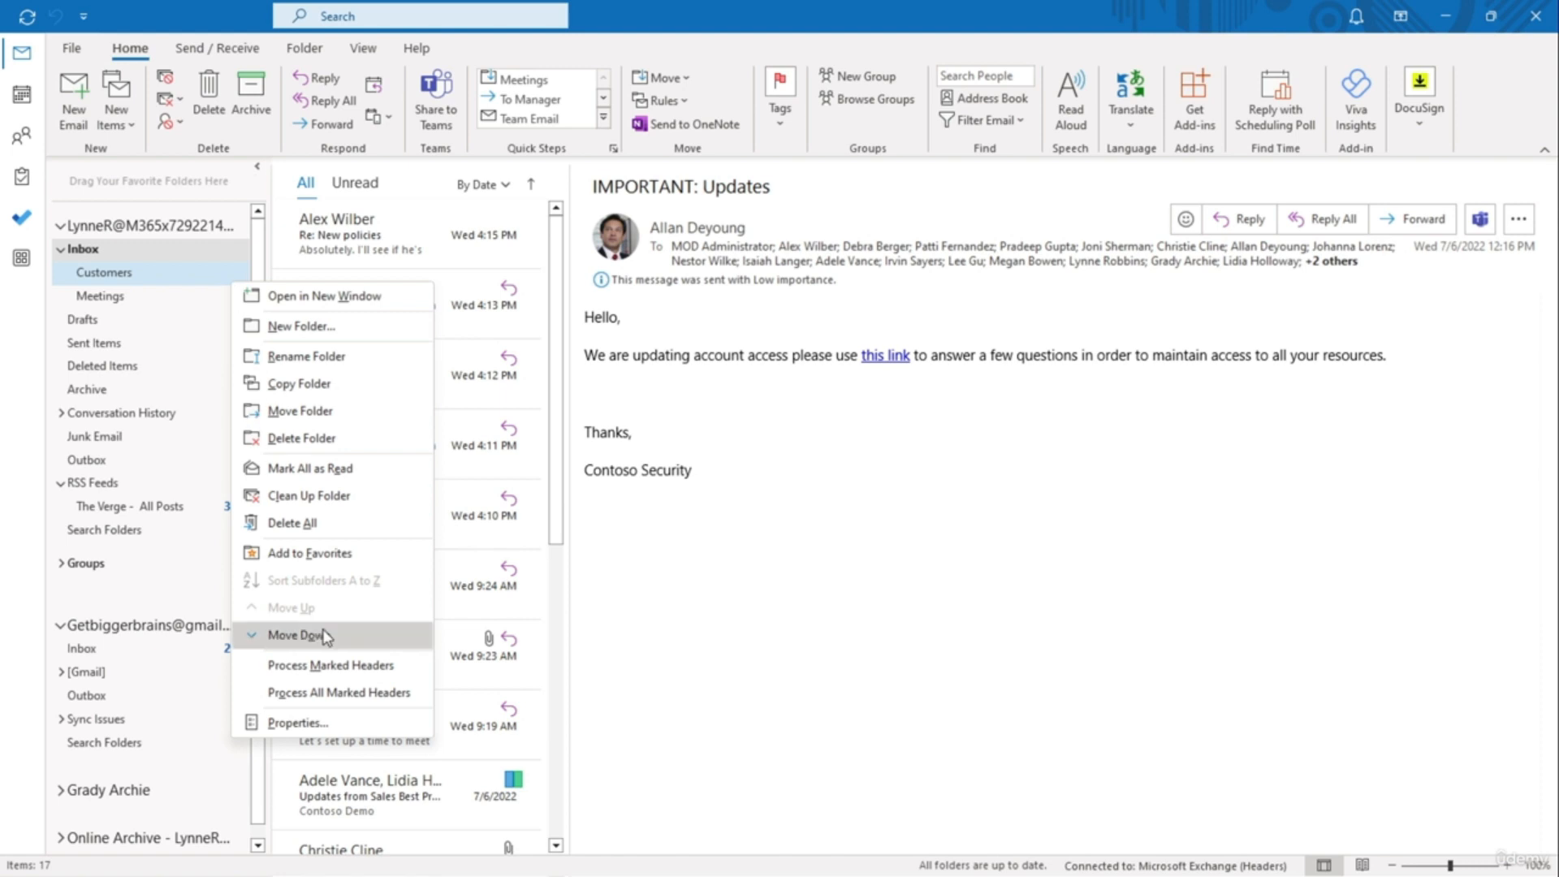
left_click(345, 722)
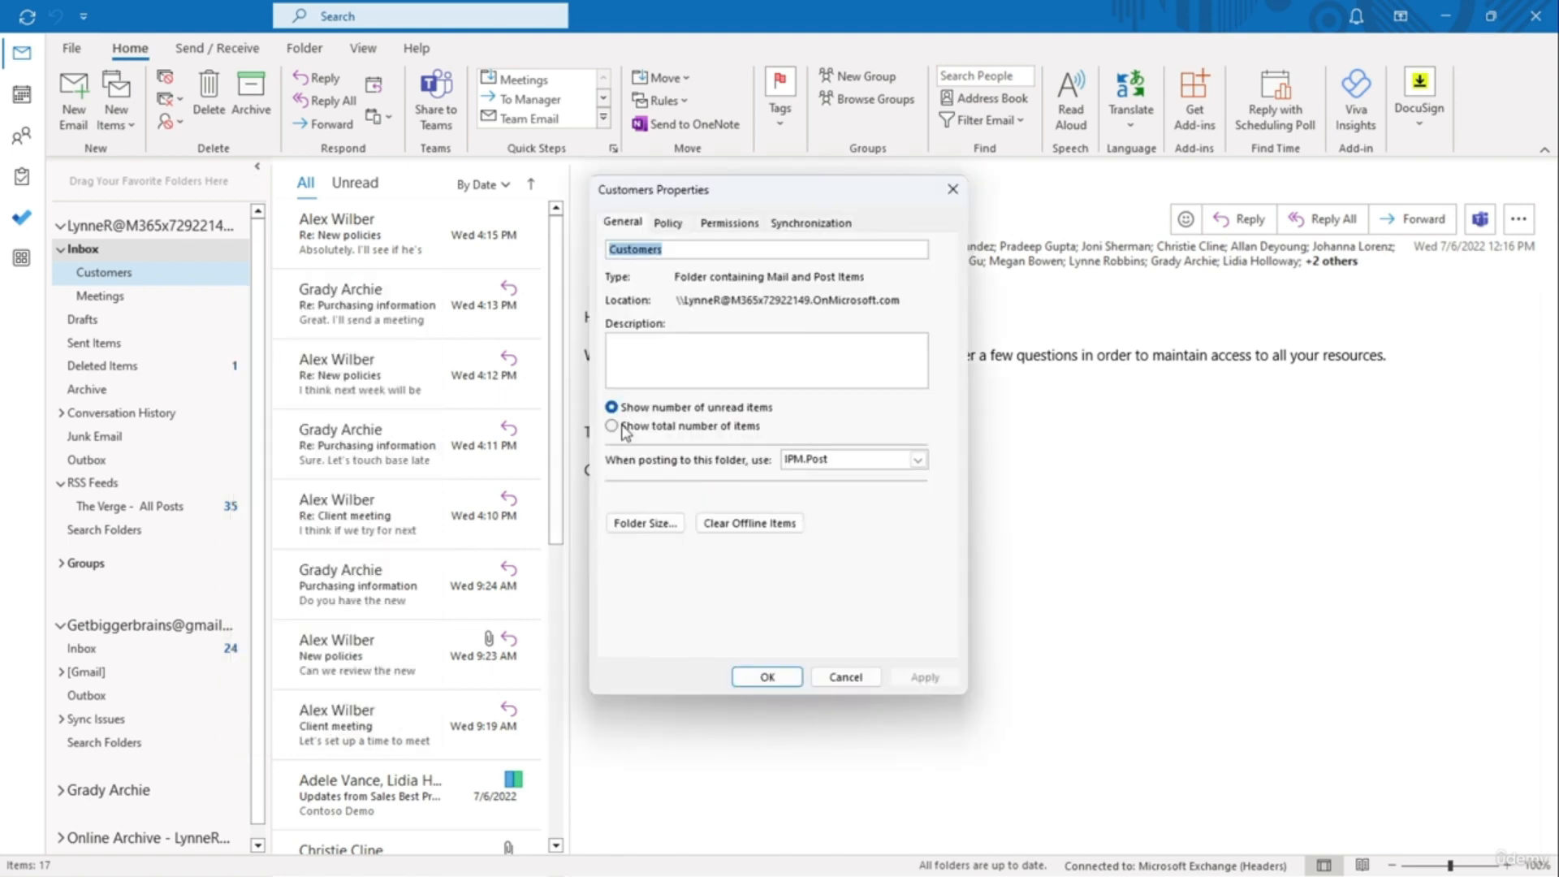
left_click(729, 224)
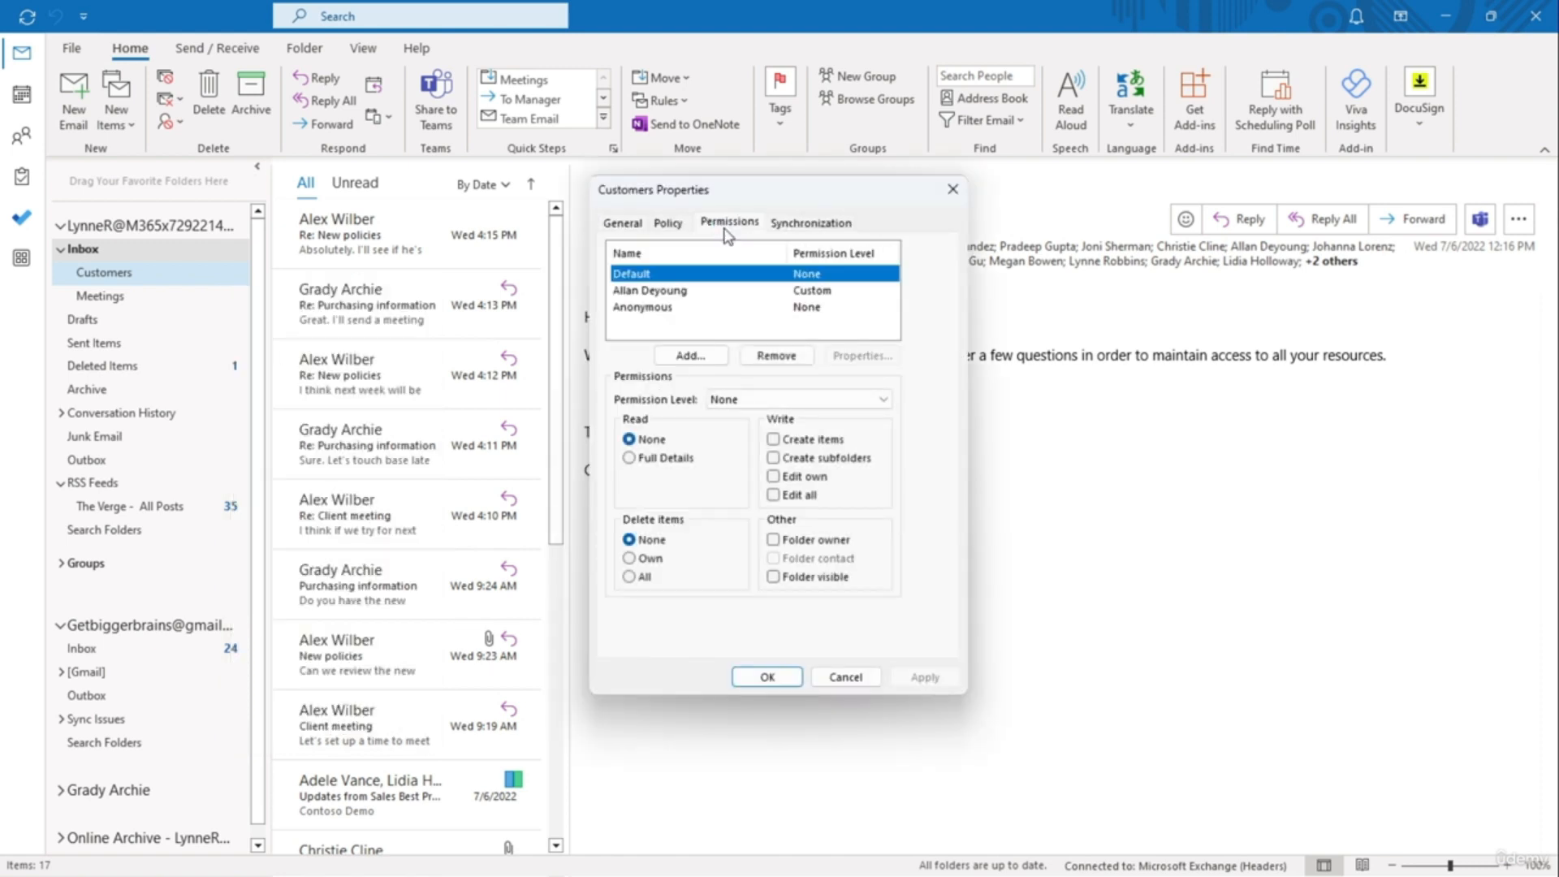
left_click(689, 293)
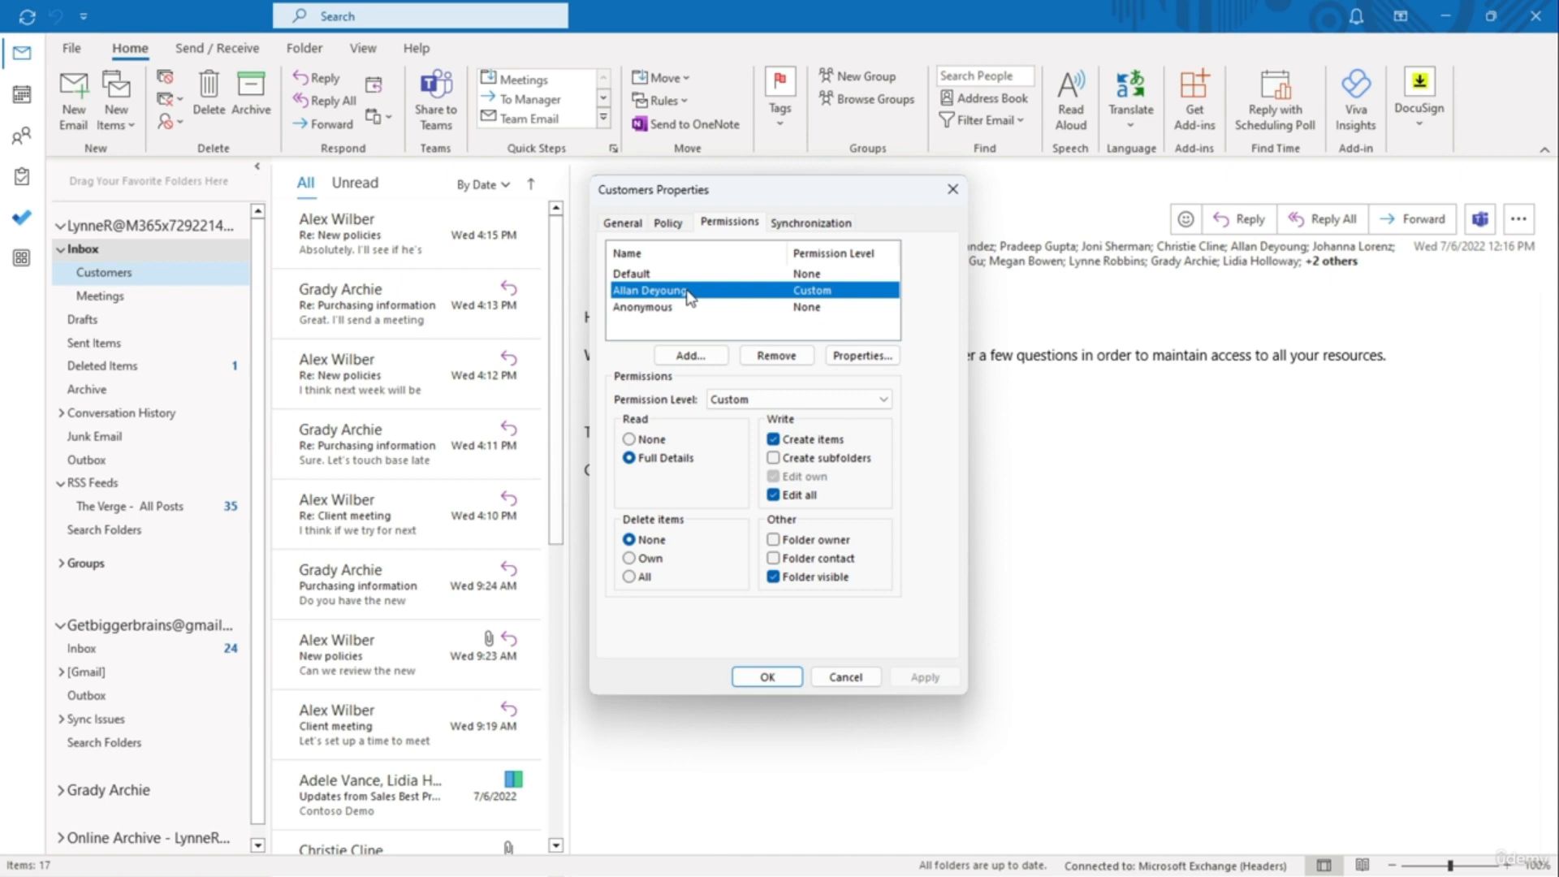
left_click(637, 563)
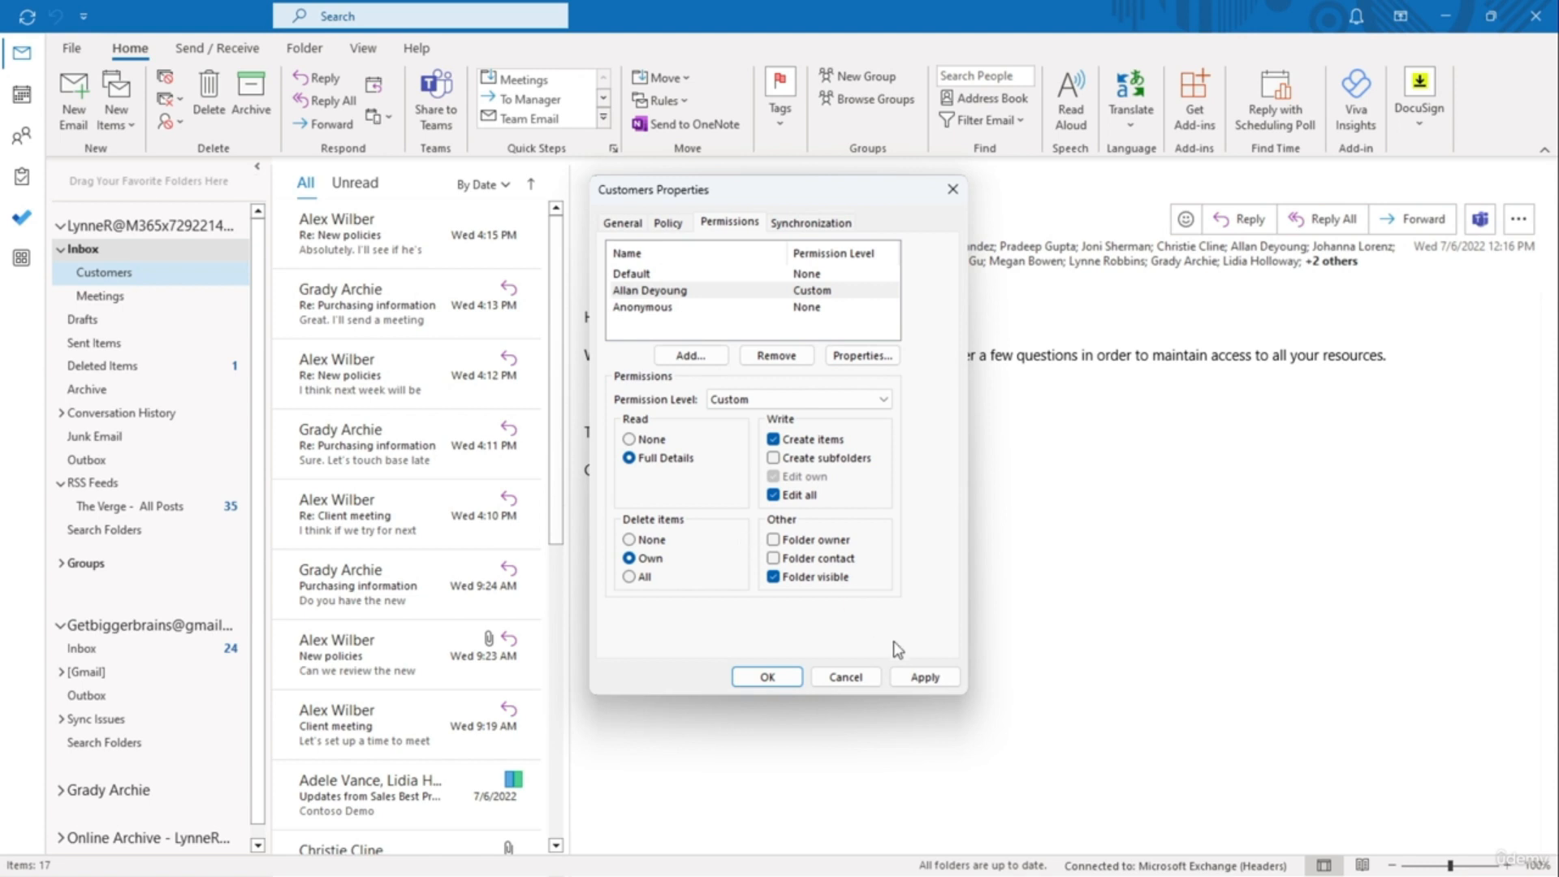
left_click(920, 678)
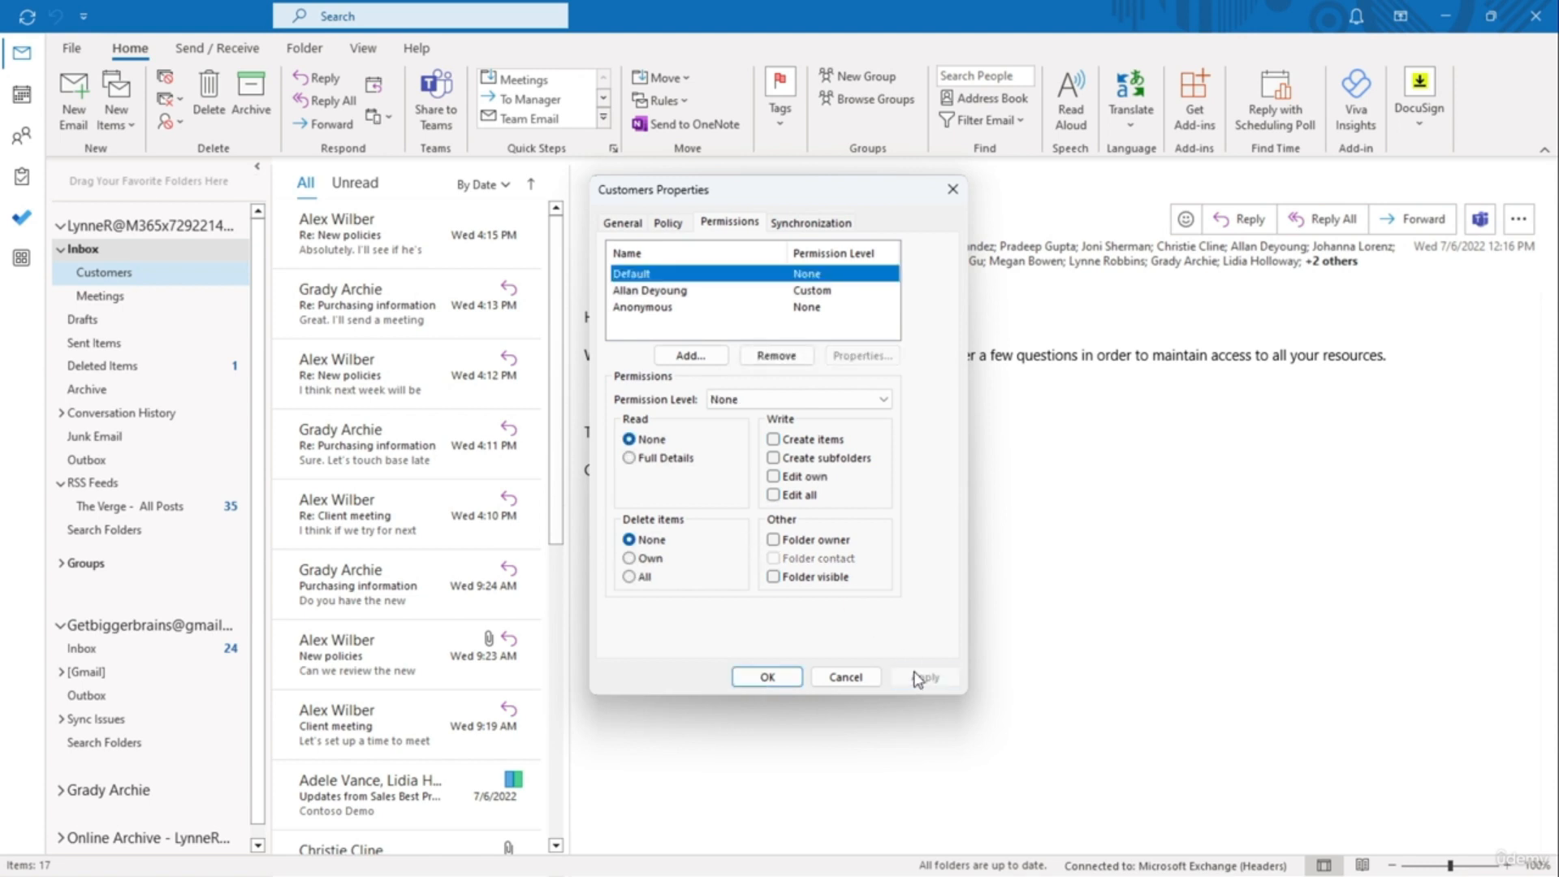
left_click(767, 676)
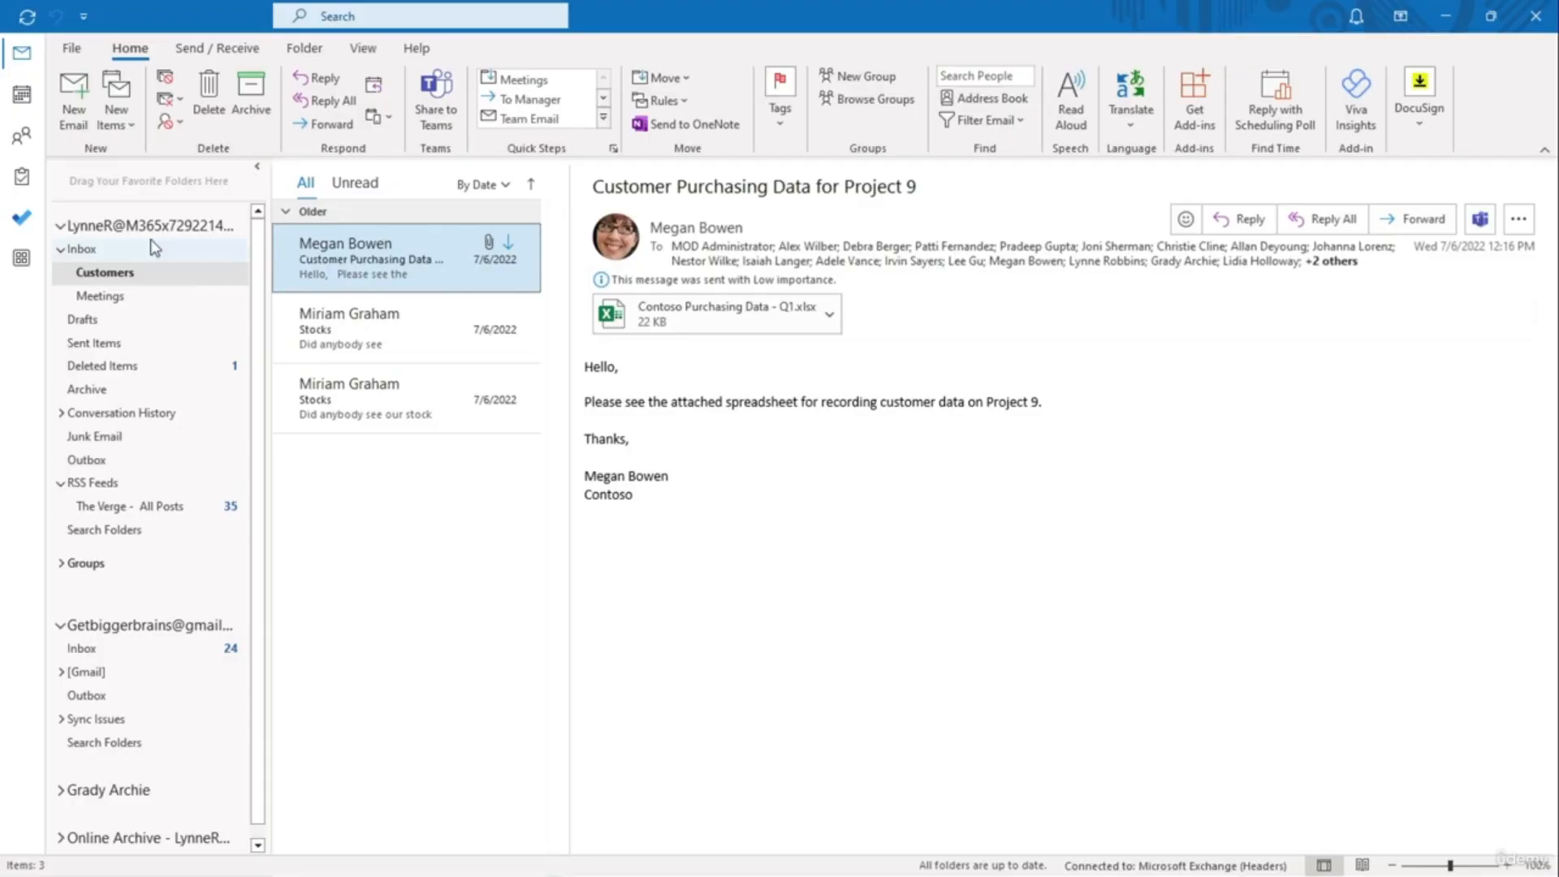
Step: Start opening another user's folder and choose the Designer by searching the address book for the colleague's first name
left_click(33, 48)
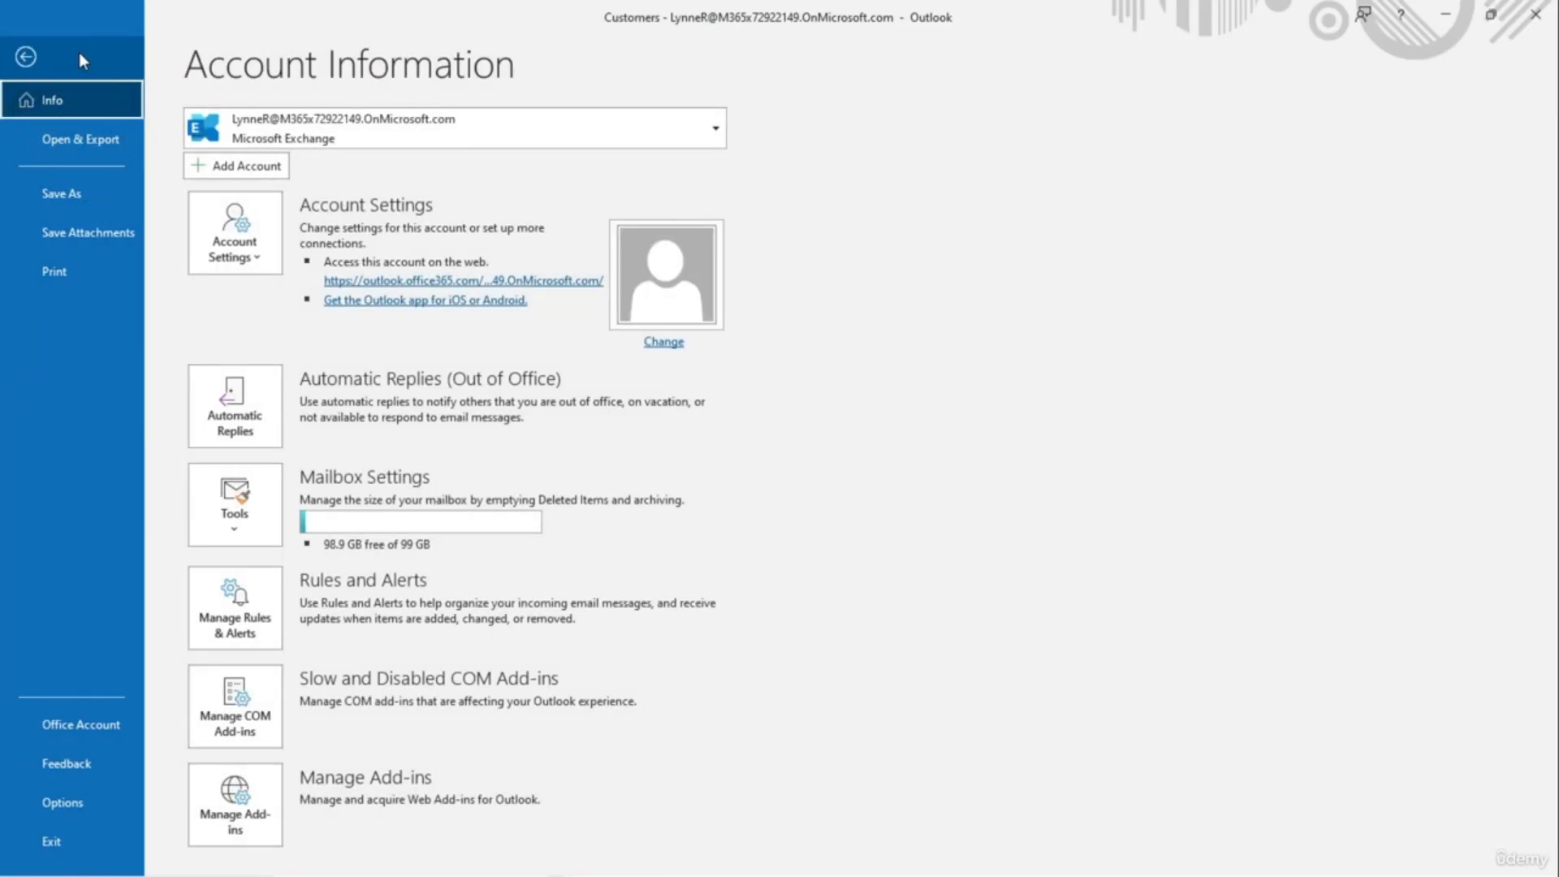
left_click(78, 131)
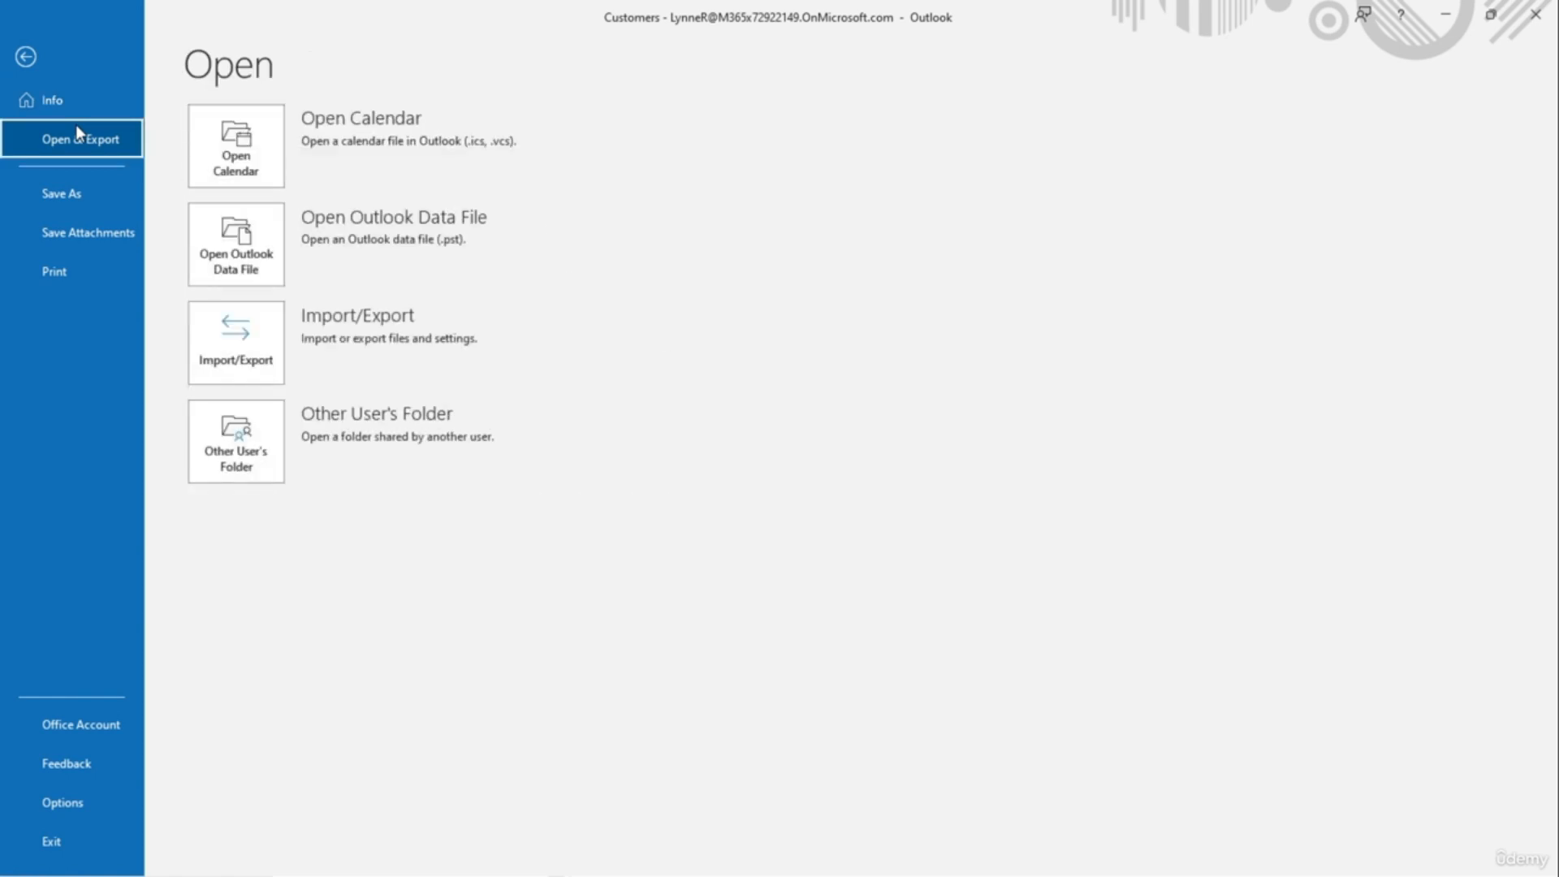
left_click(225, 416)
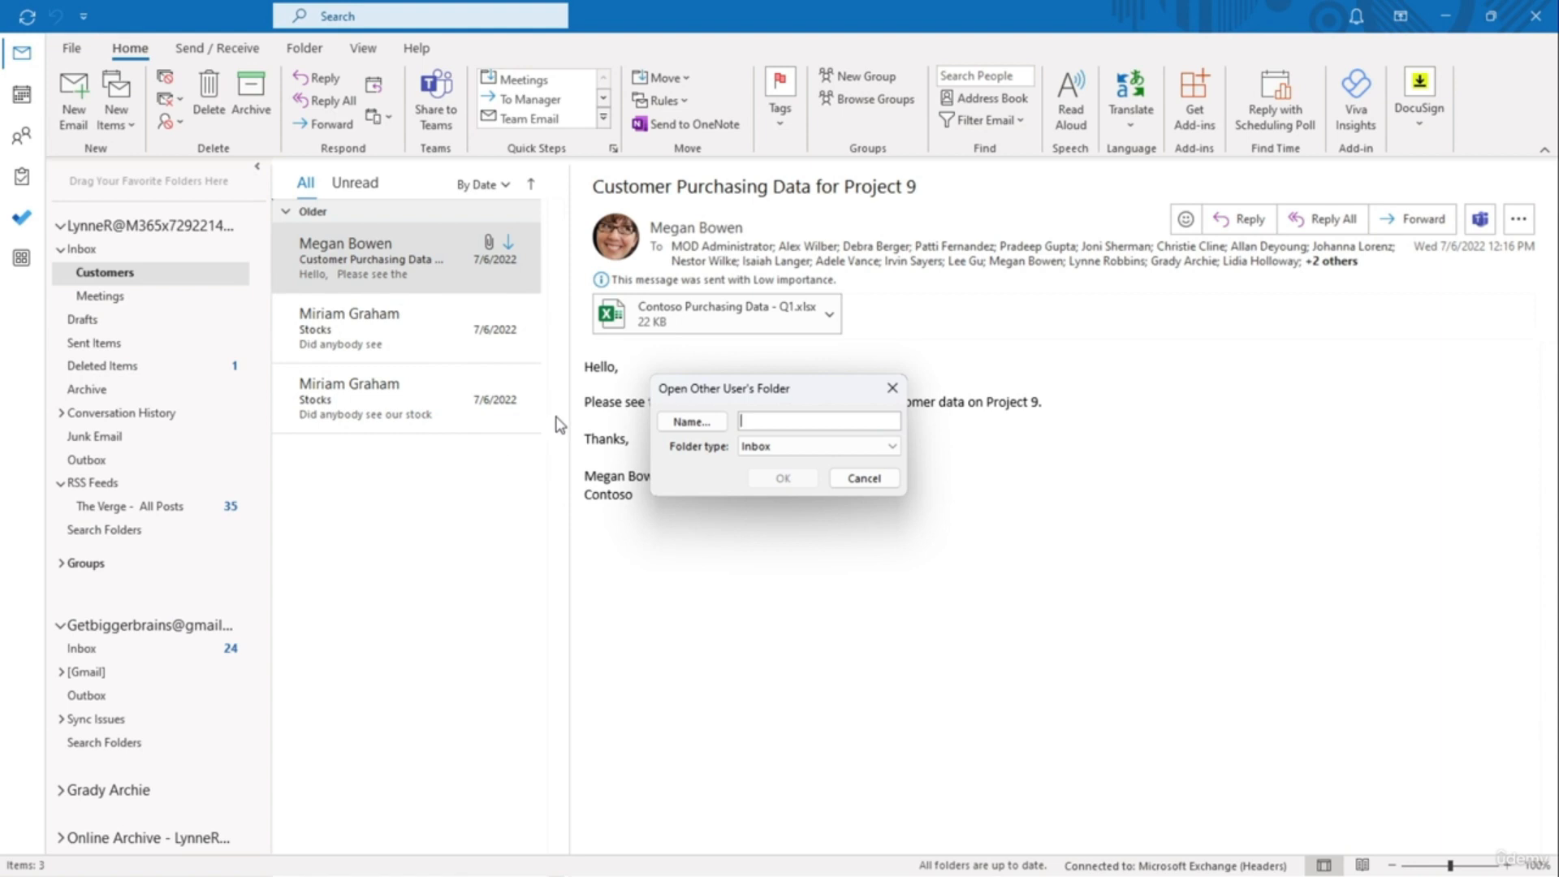
left_click(687, 421)
type("Grady")
key("Return")
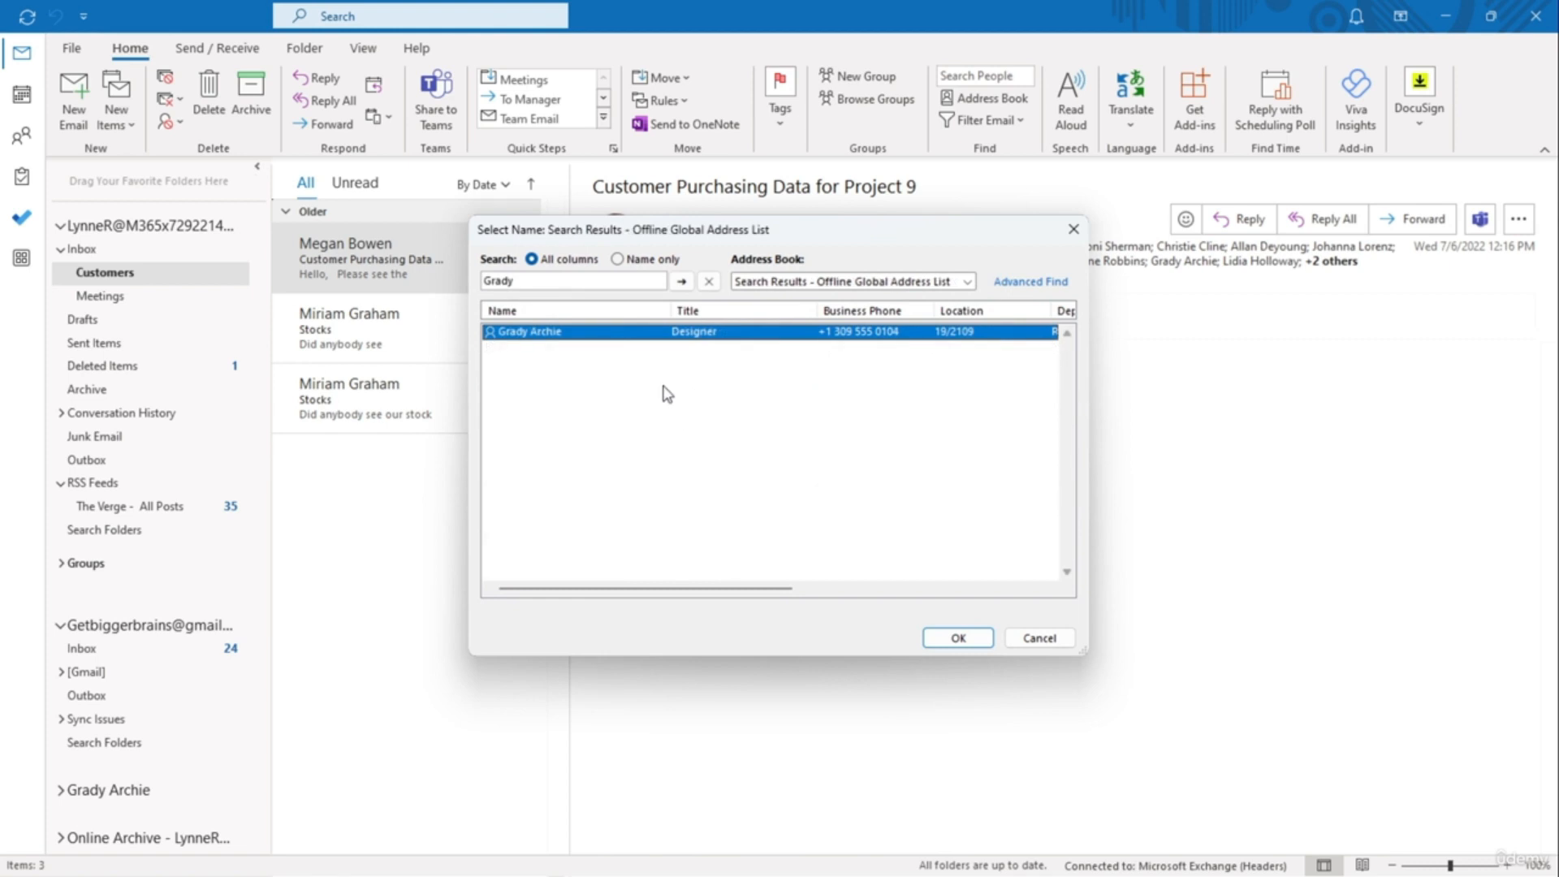
double_click(648, 337)
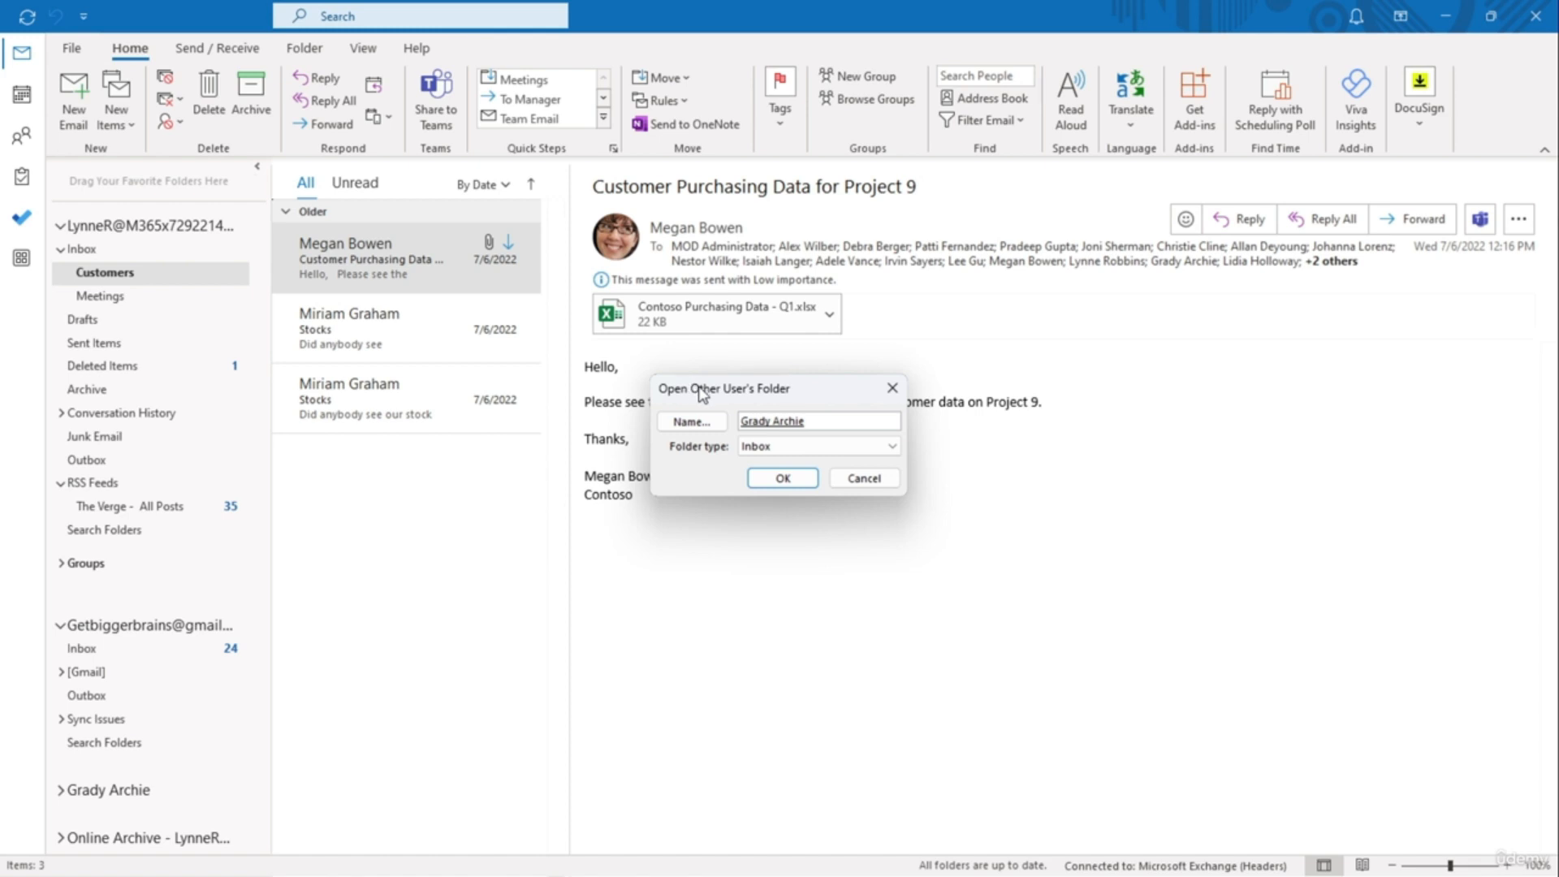
Step: Choose Inbox as the folder type and open the selected colleague's shared folder
left_click(804, 448)
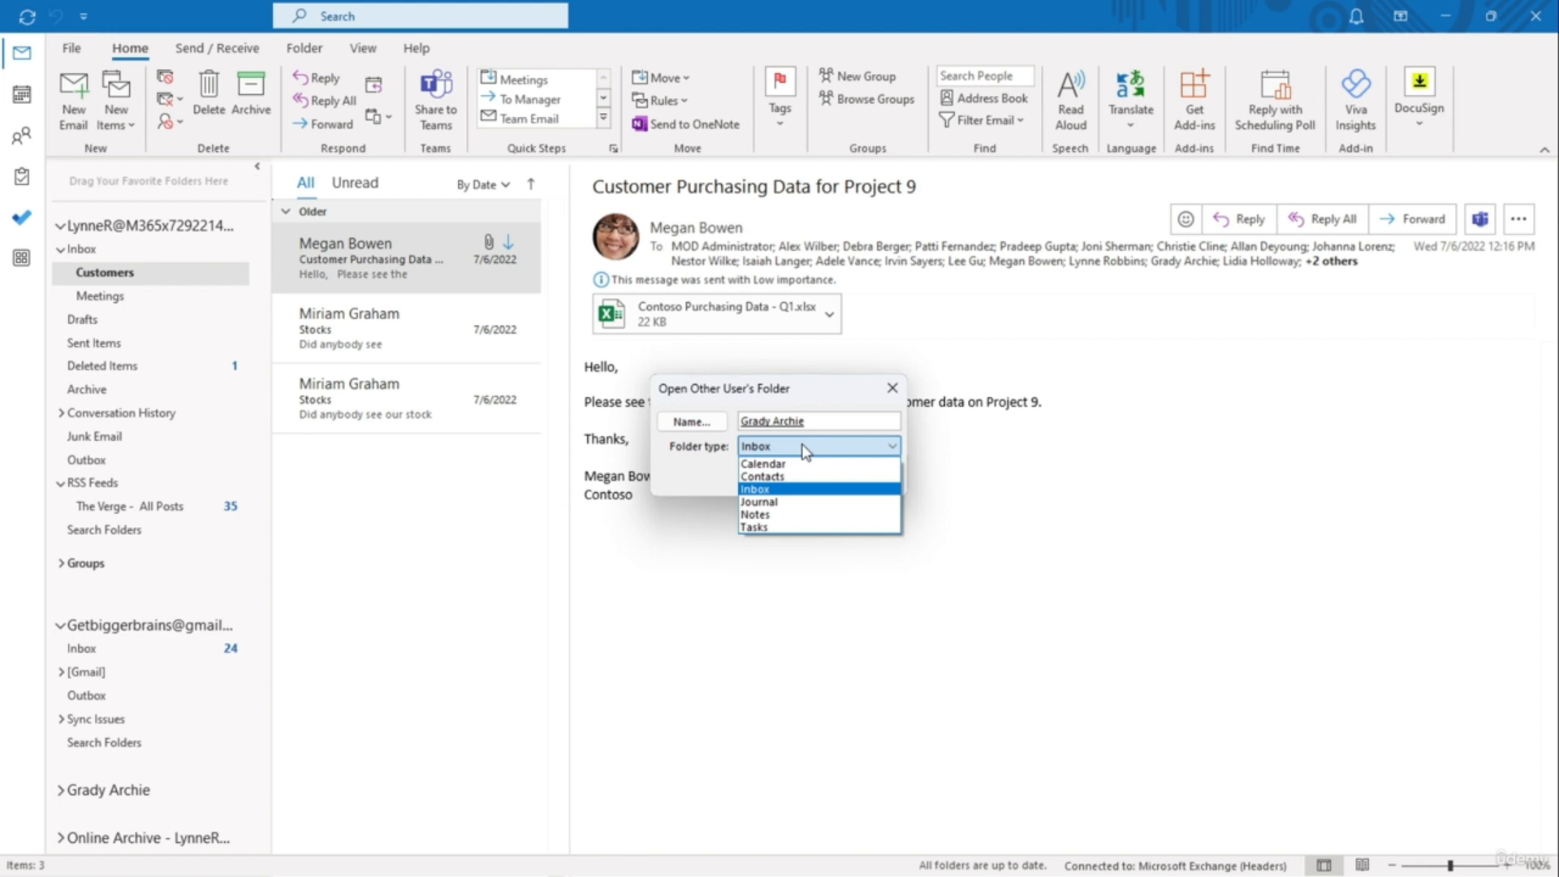
left_click(781, 489)
left_click(783, 479)
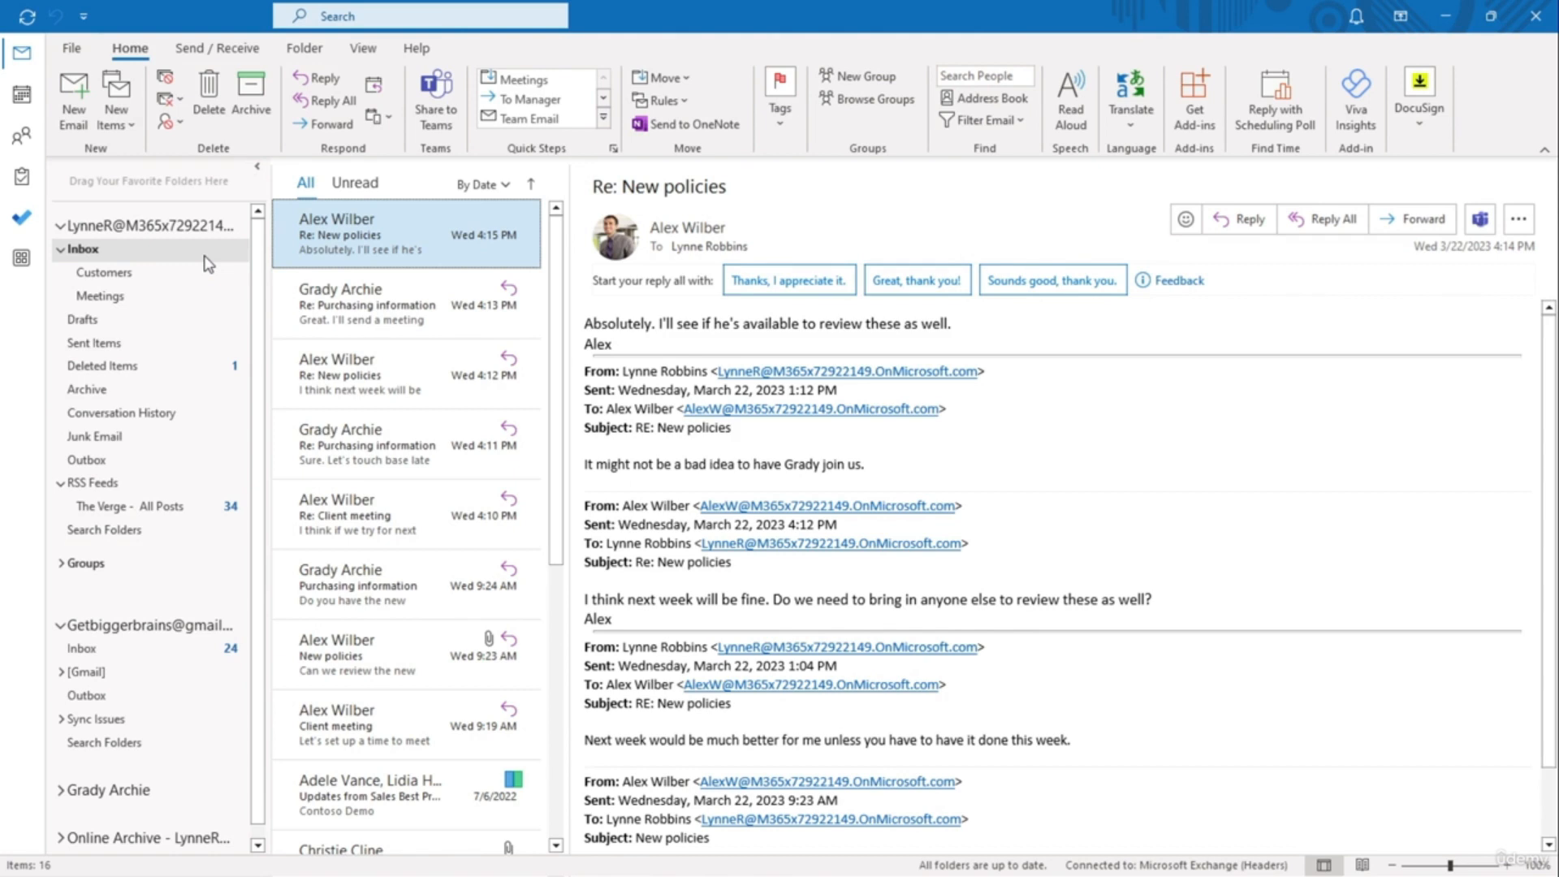
Step: Search the current mailbox for messages from a colleague using the from: prefix with their first name, and open the advanced search fields
left_click(410, 18)
type("from:Alex")
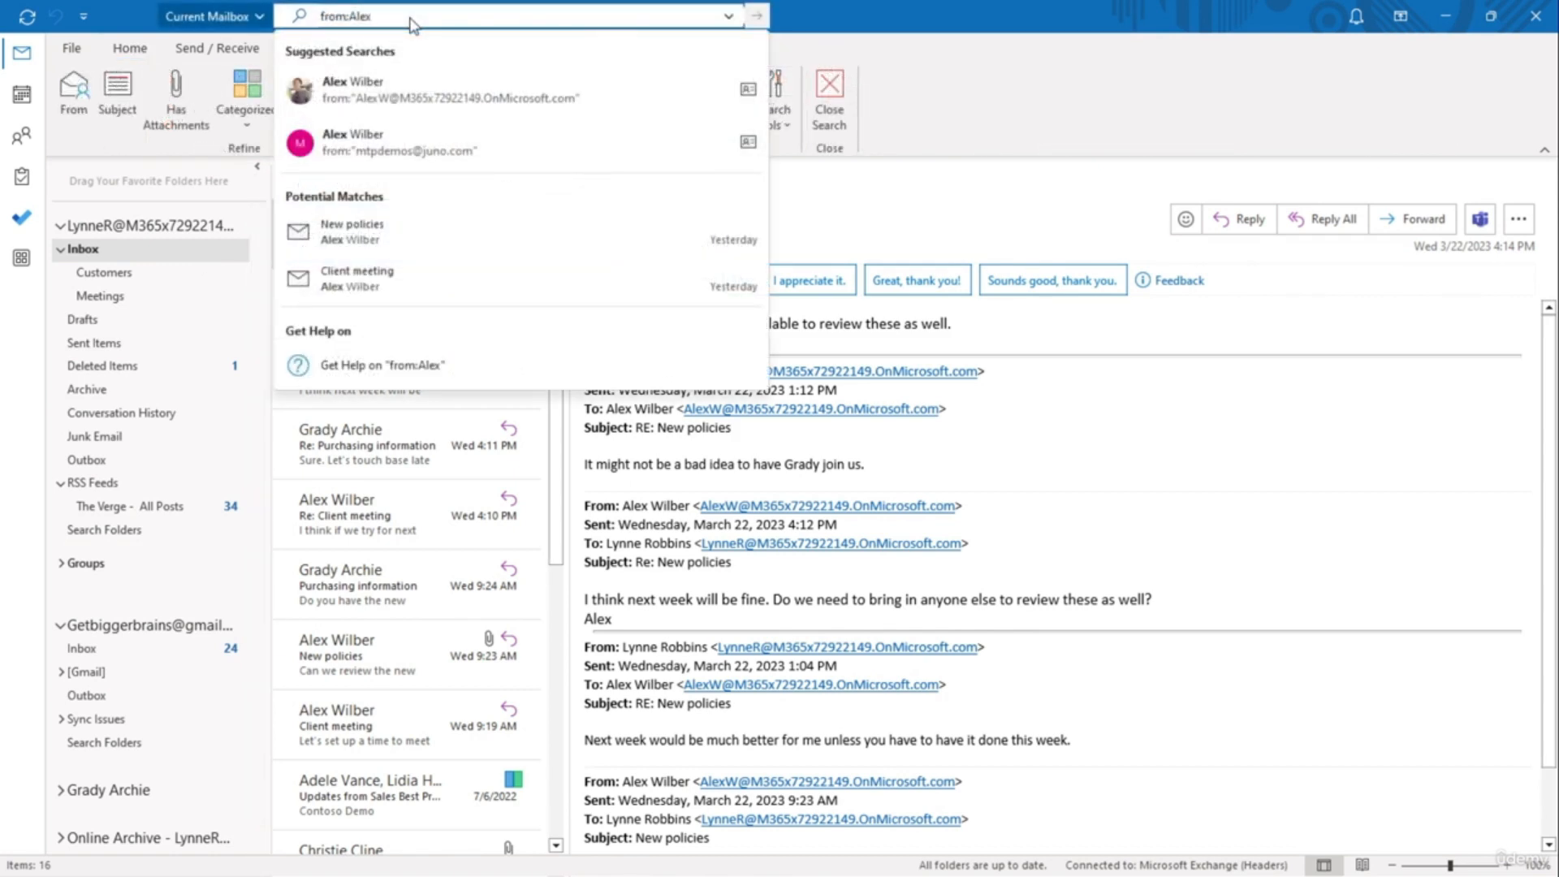
key("Return")
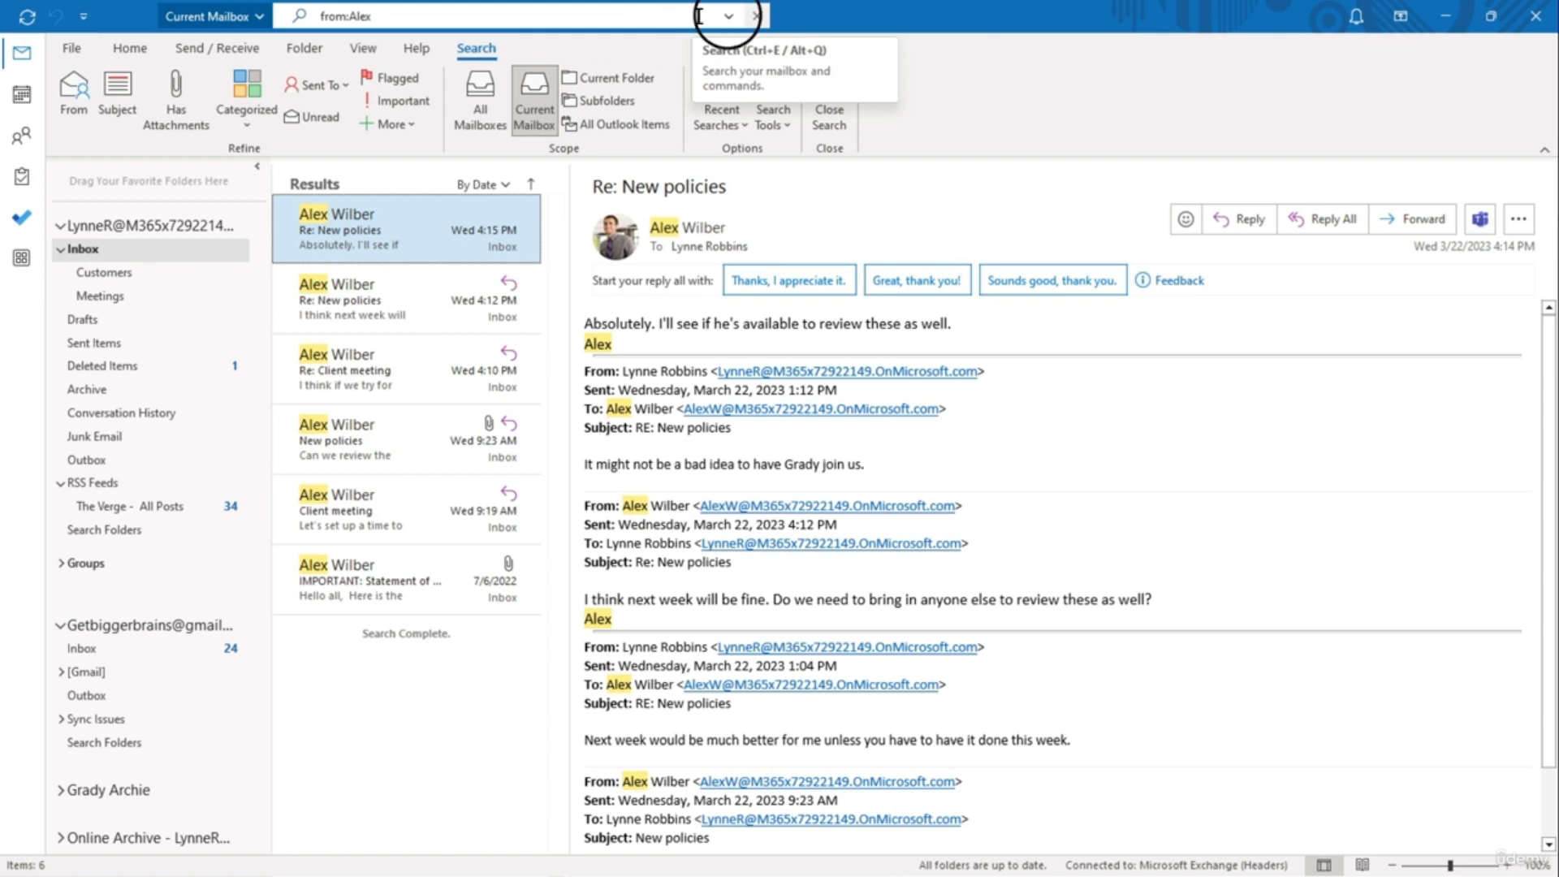
left_click(728, 16)
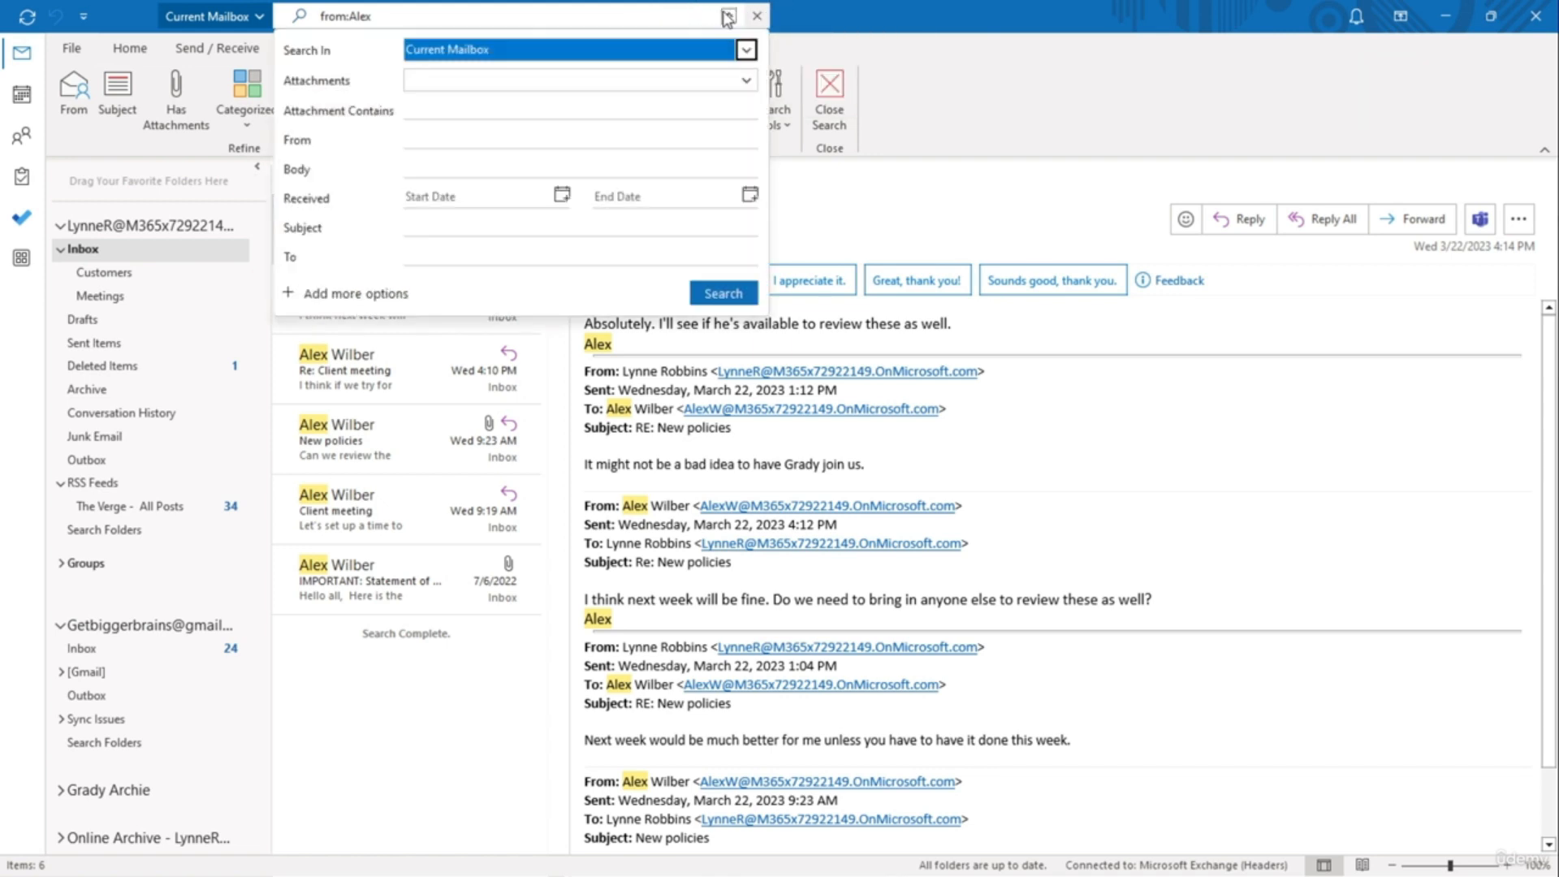
Step: Narrow the current mailbox search to the colleague's messages with Attachments set to Yes, and clear the search
left_click(744, 83)
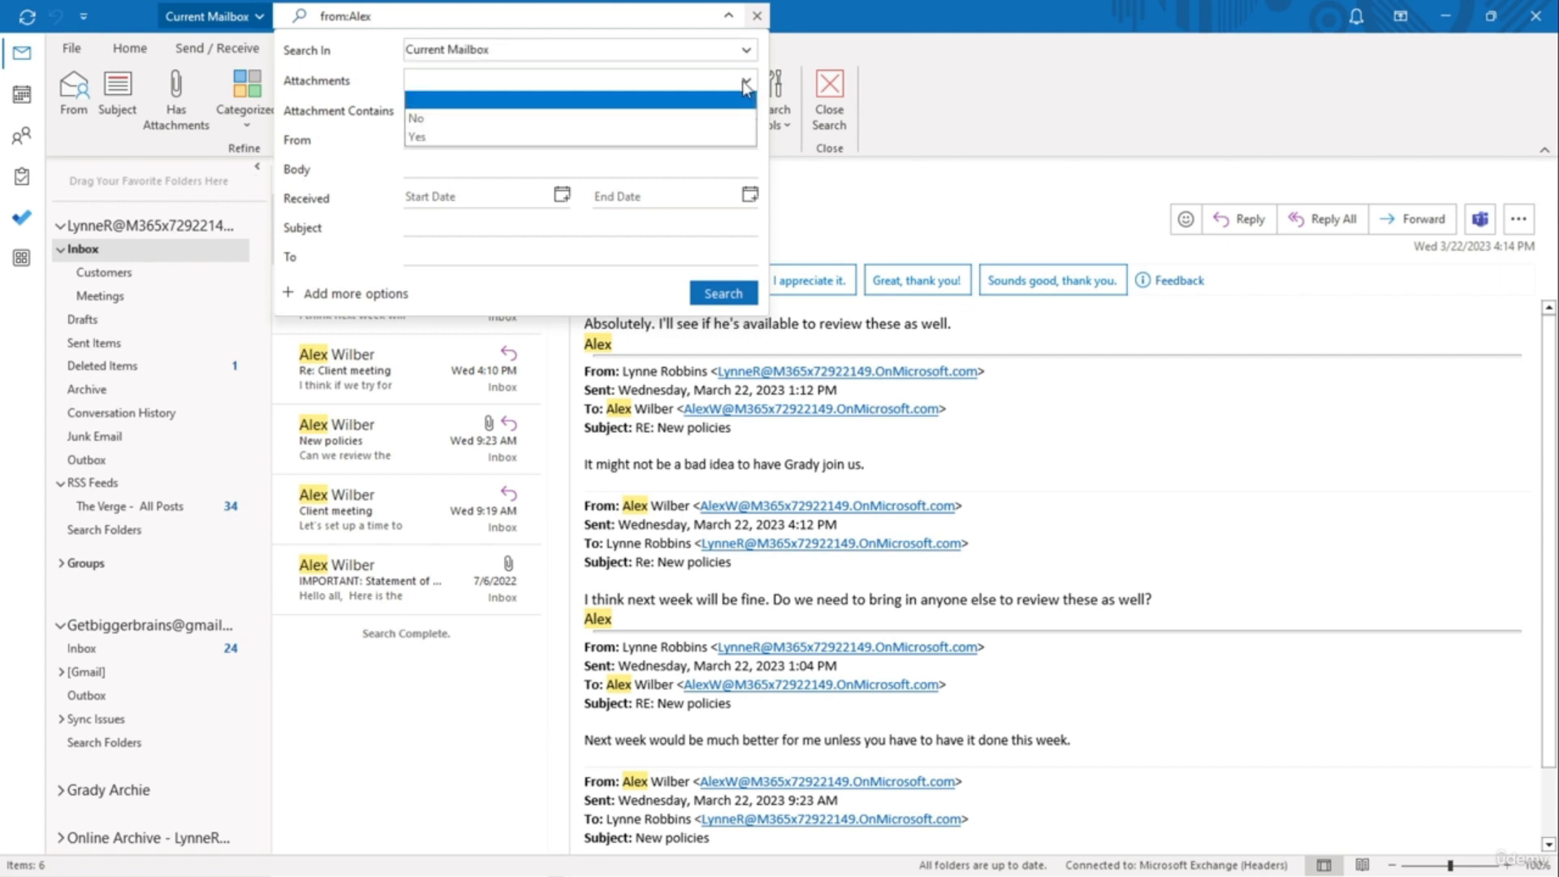
left_click(679, 135)
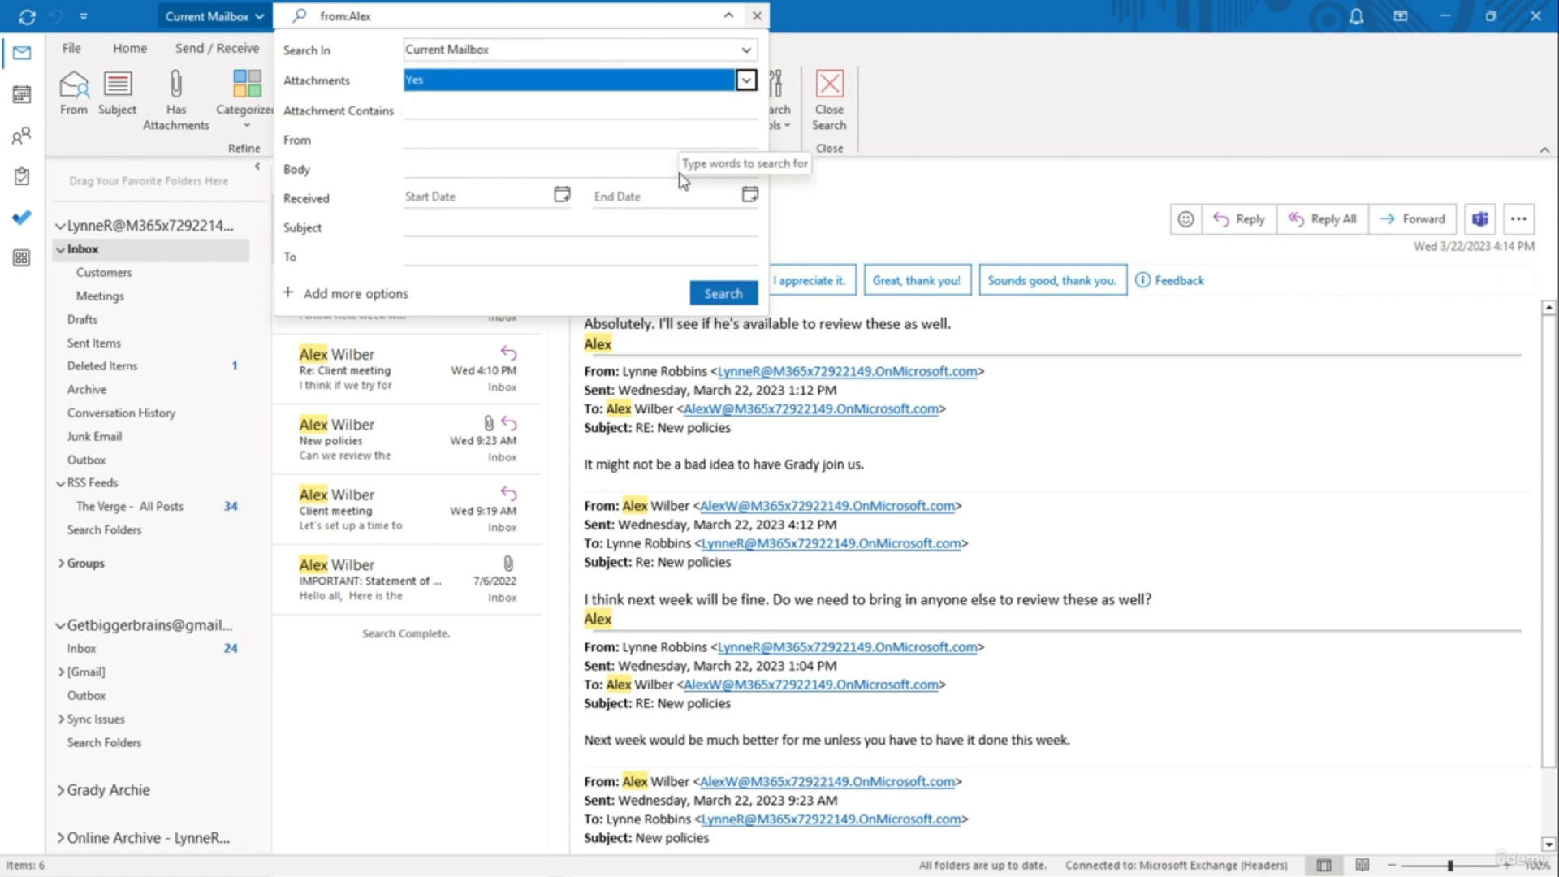
left_click(712, 290)
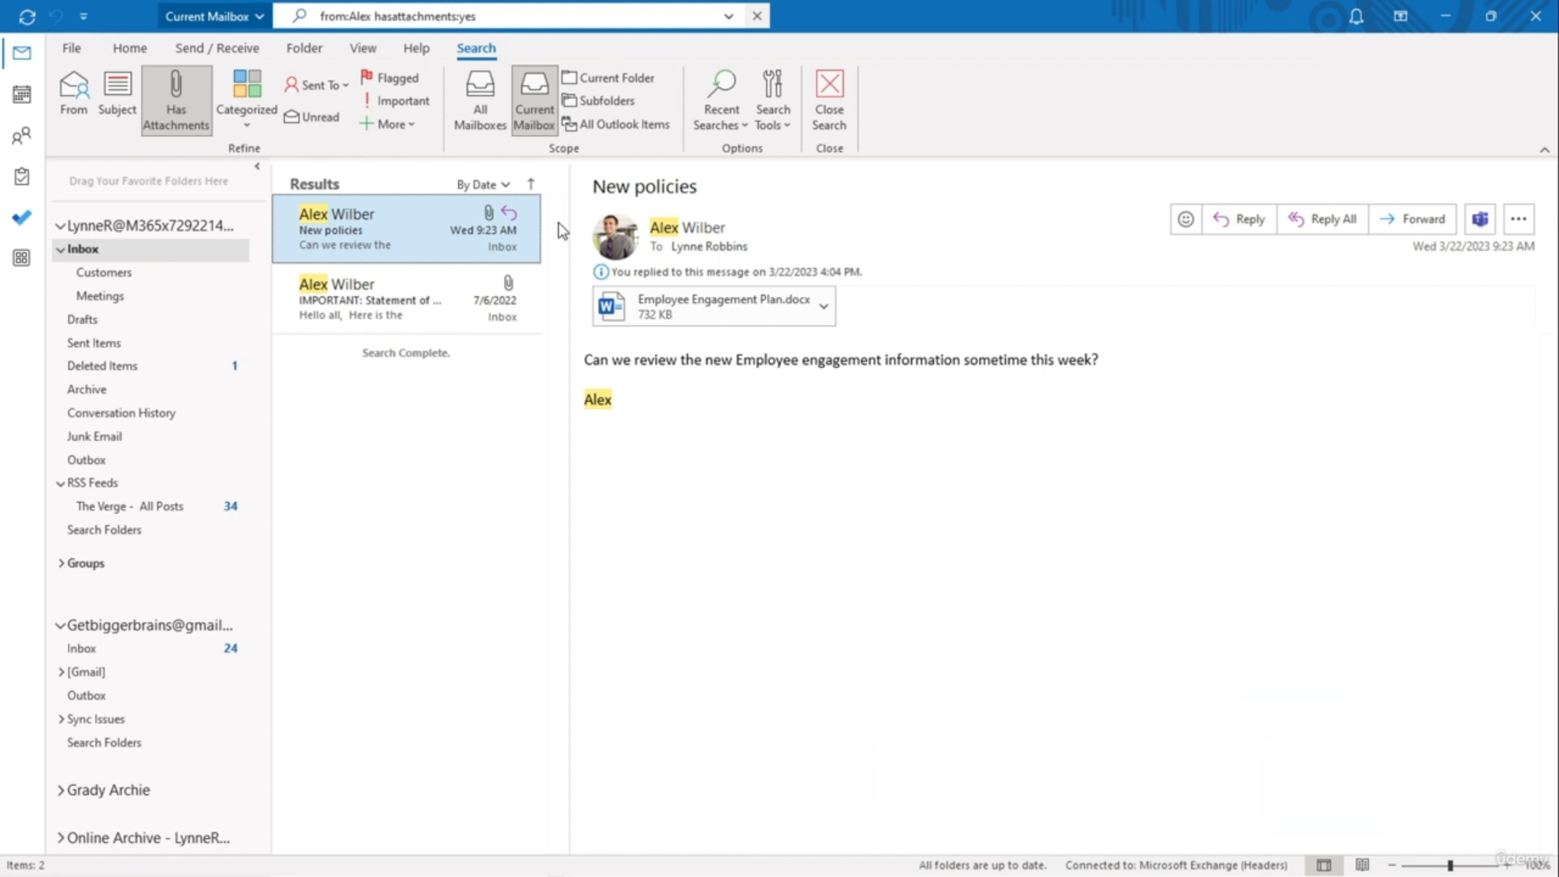
left_click(757, 17)
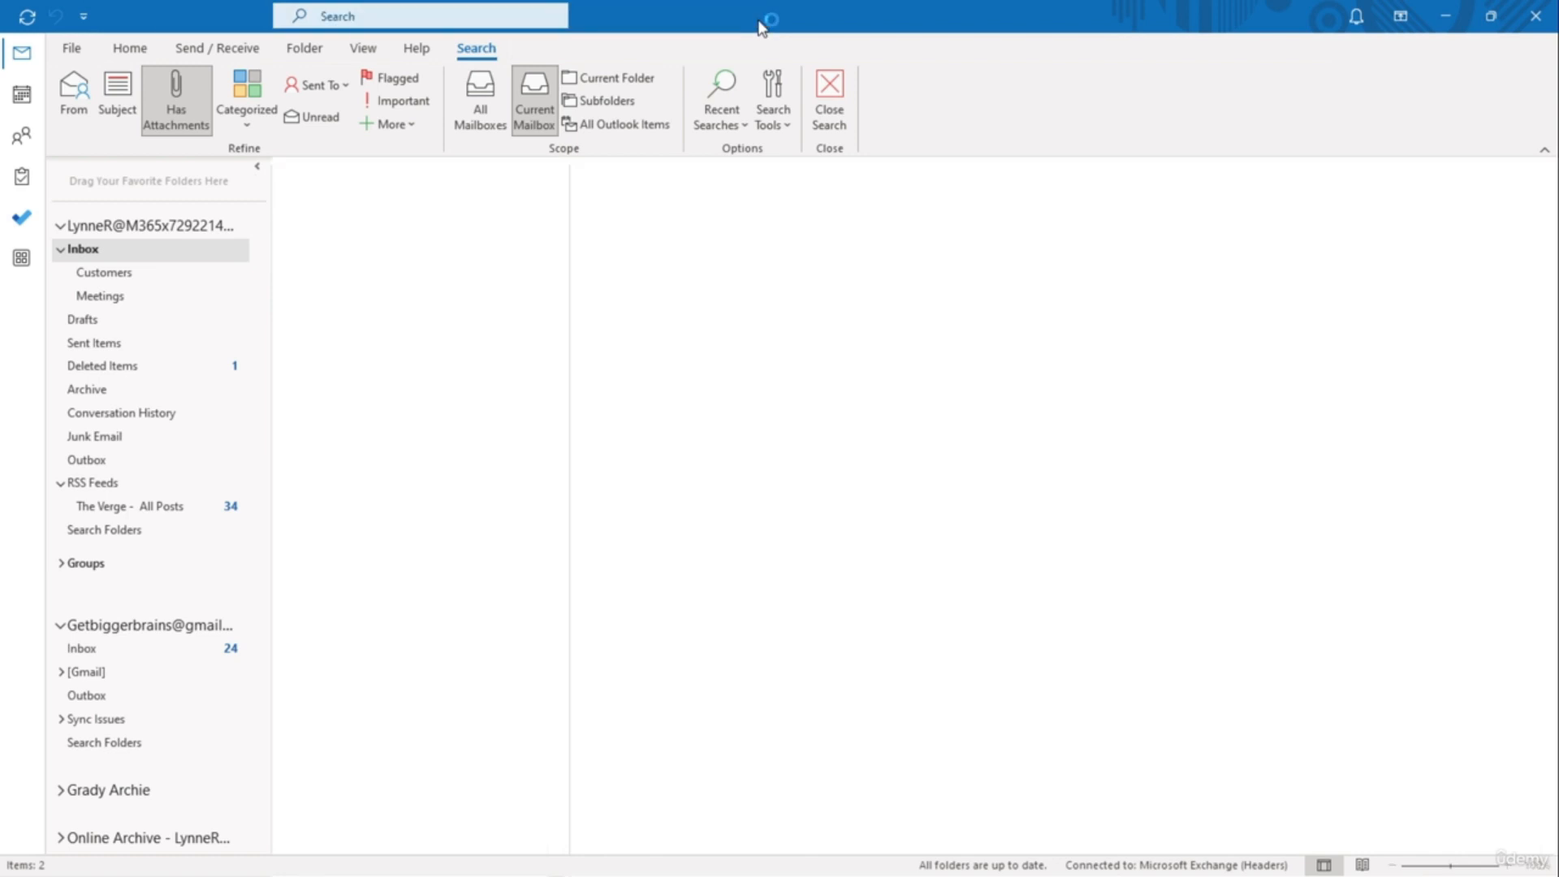
left_click(493, 17)
left_click(623, 70)
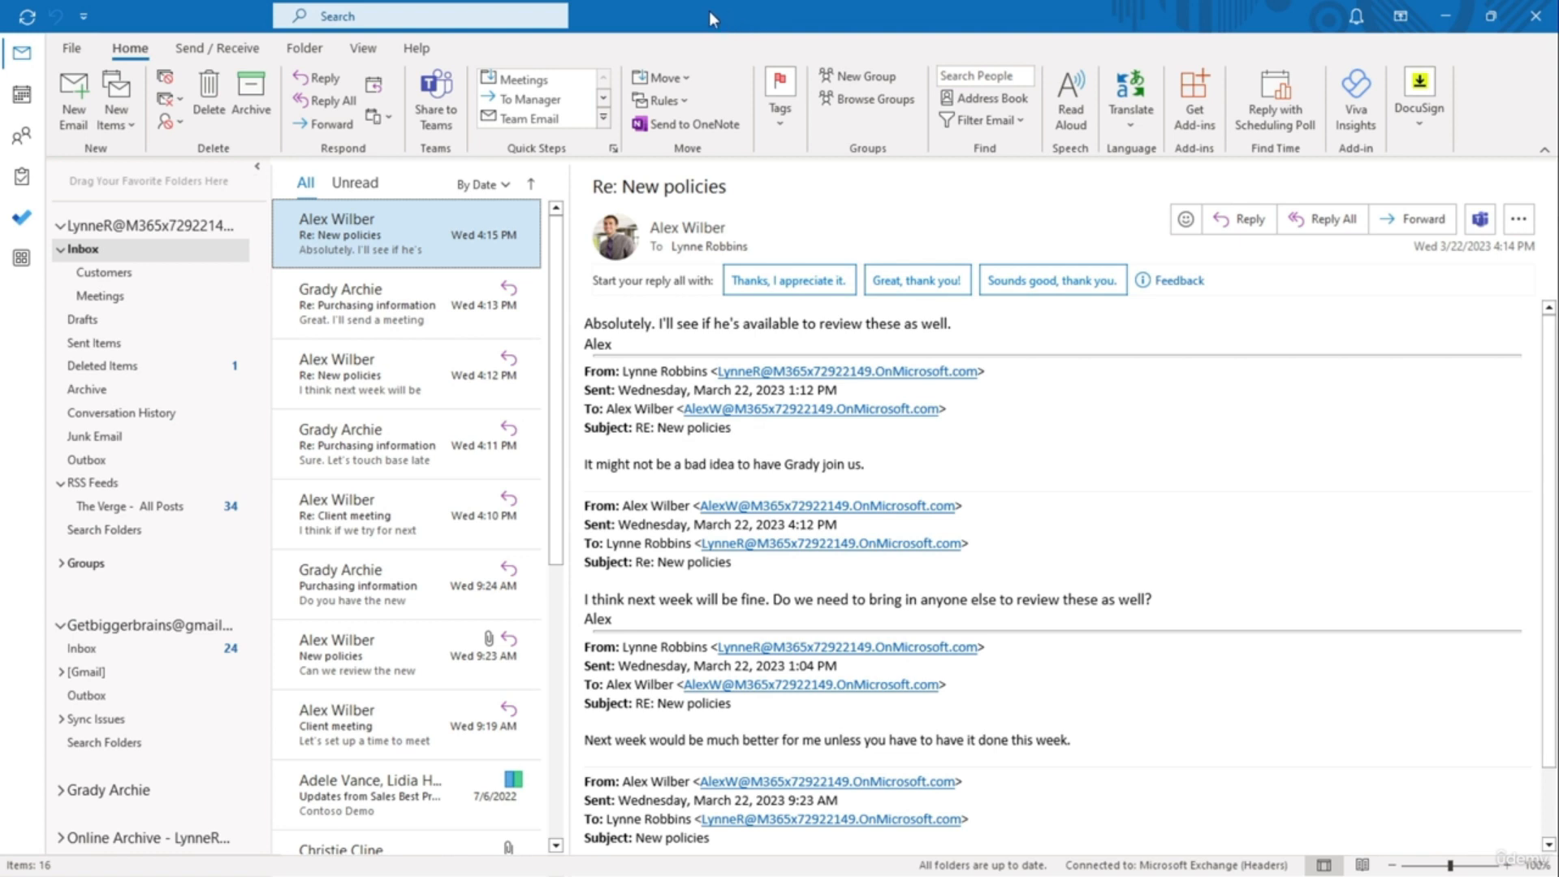
Step: Set up an Advanced Find for messages from a colleague containing "purchasing" in the subject field and message body
left_click(514, 20)
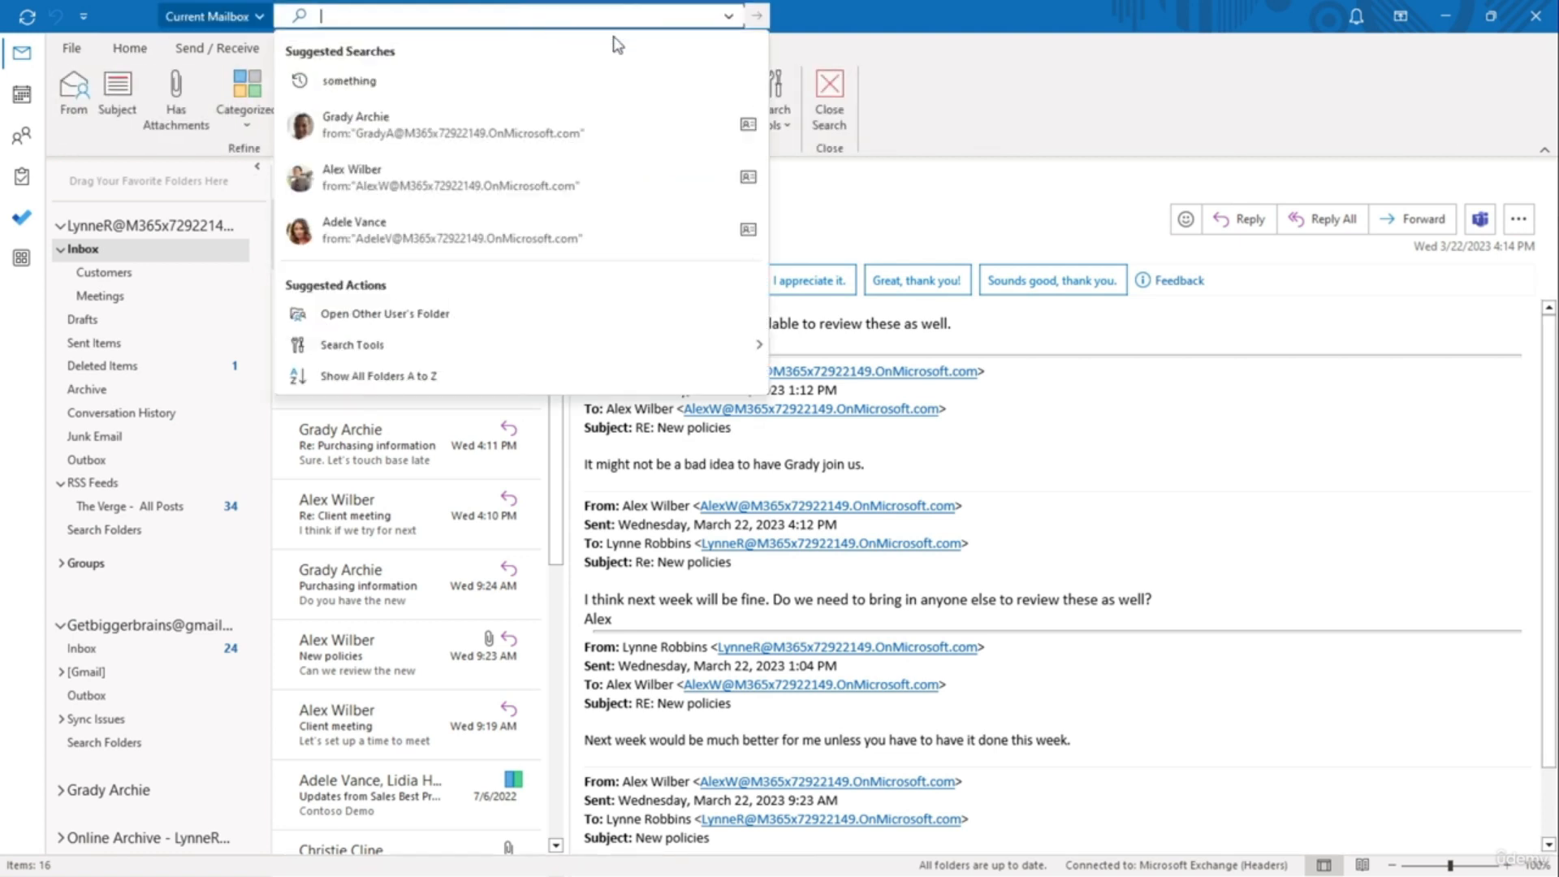
left_click(864, 51)
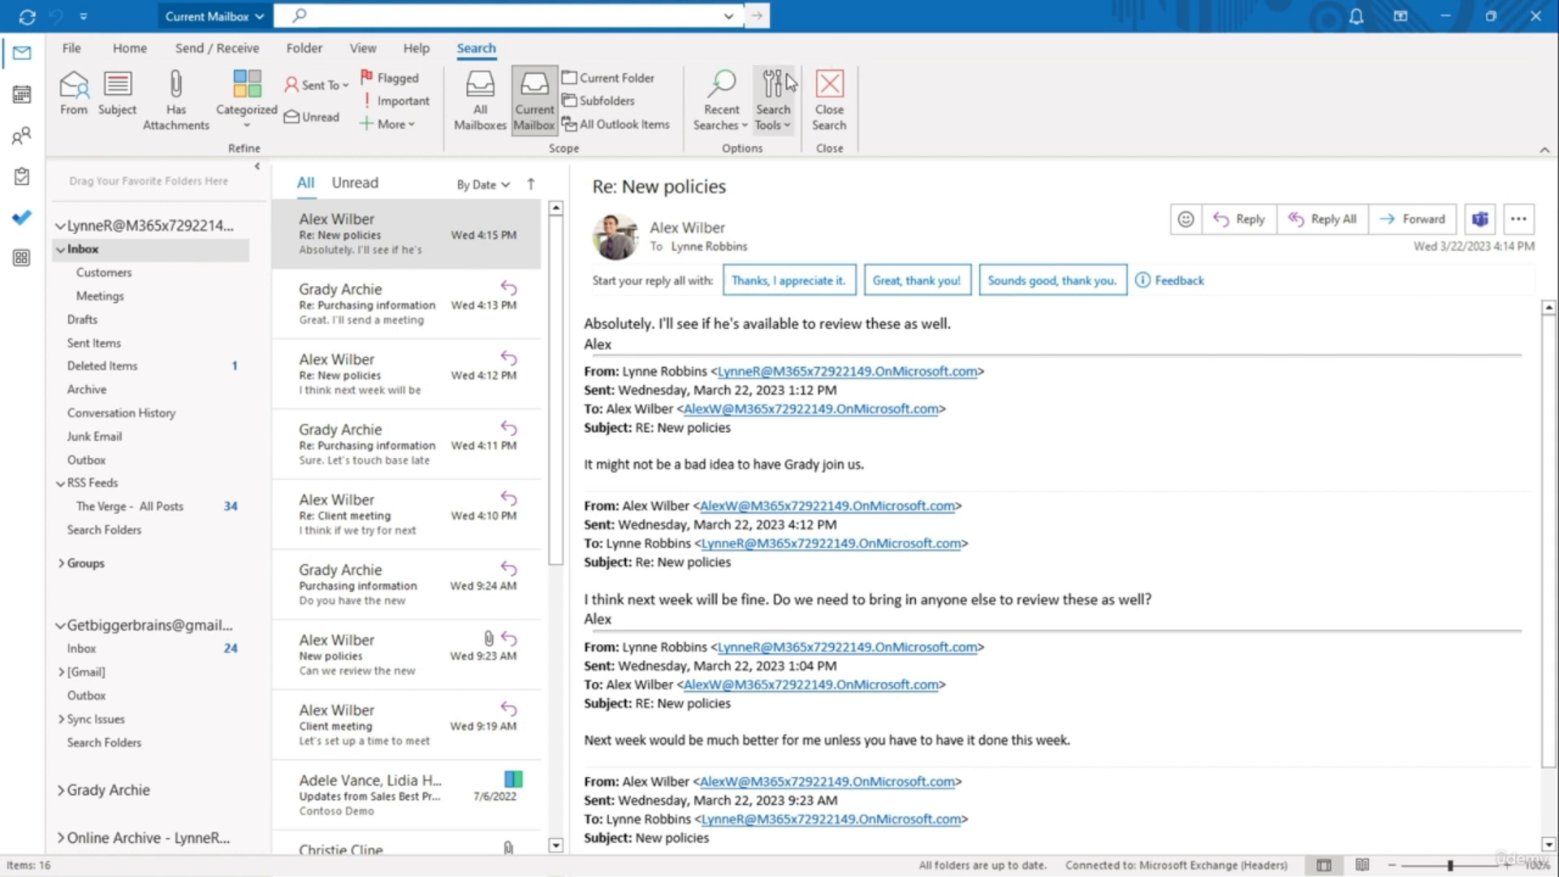
left_click(764, 129)
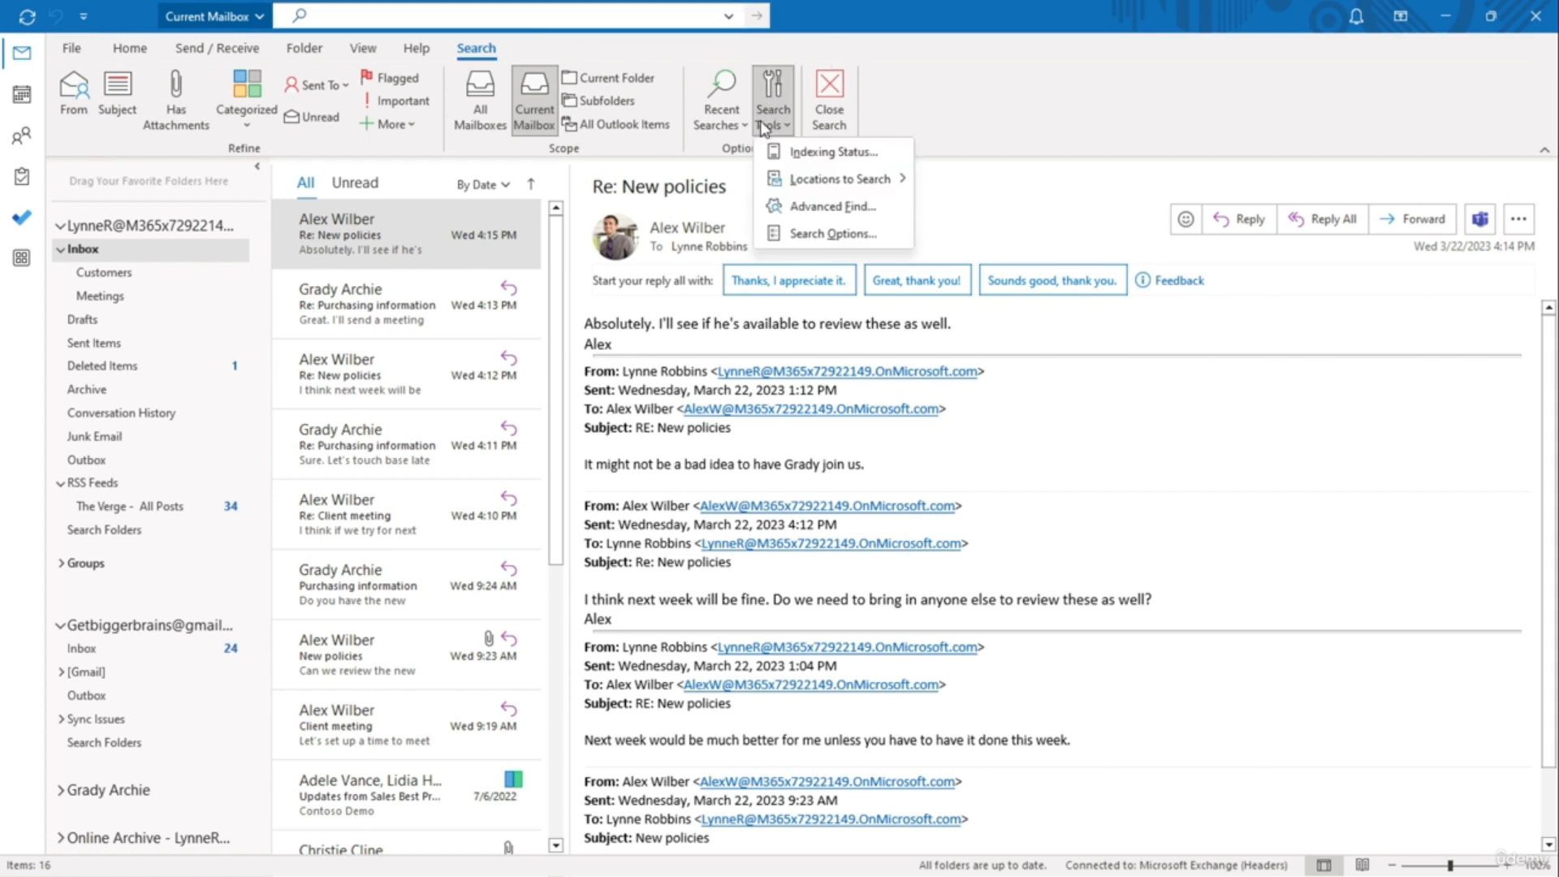
left_click(808, 200)
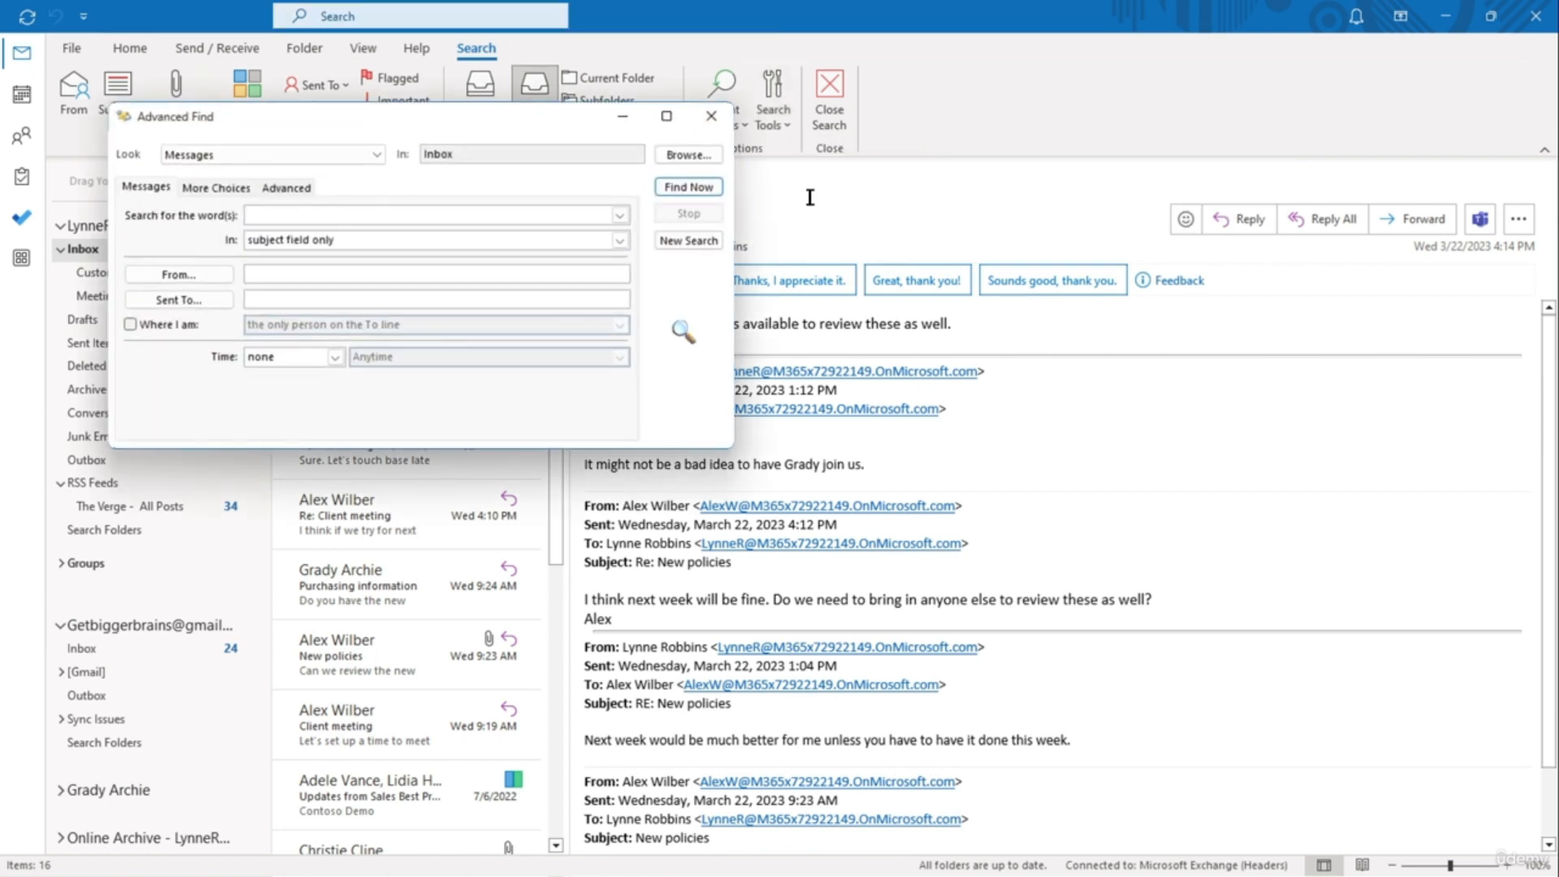
type("purchasing")
left_click(619, 240)
left_click(603, 271)
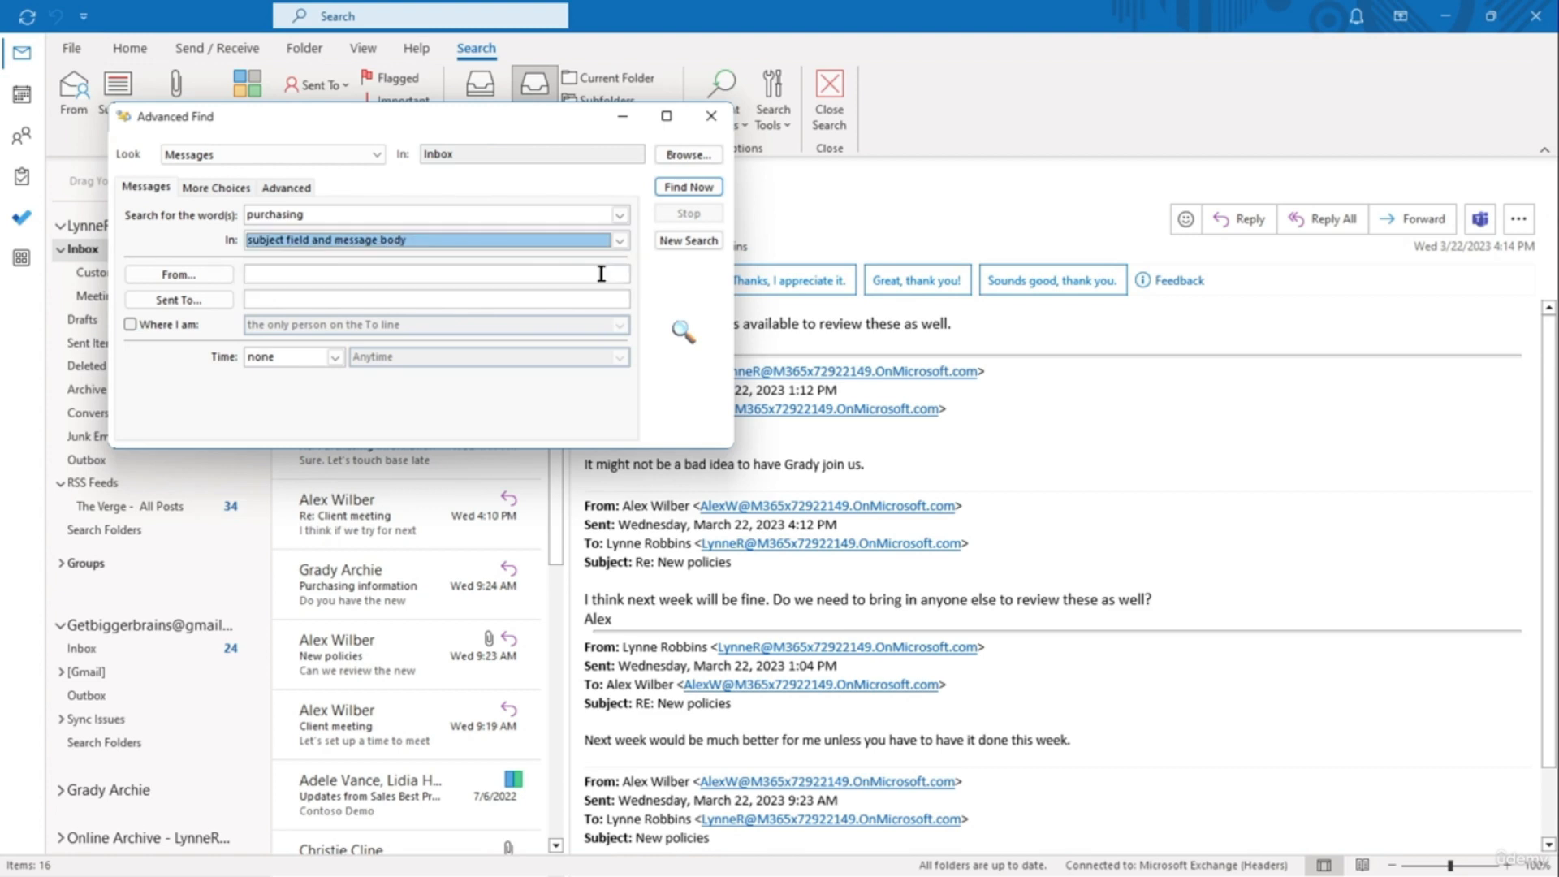
left_click(601, 273)
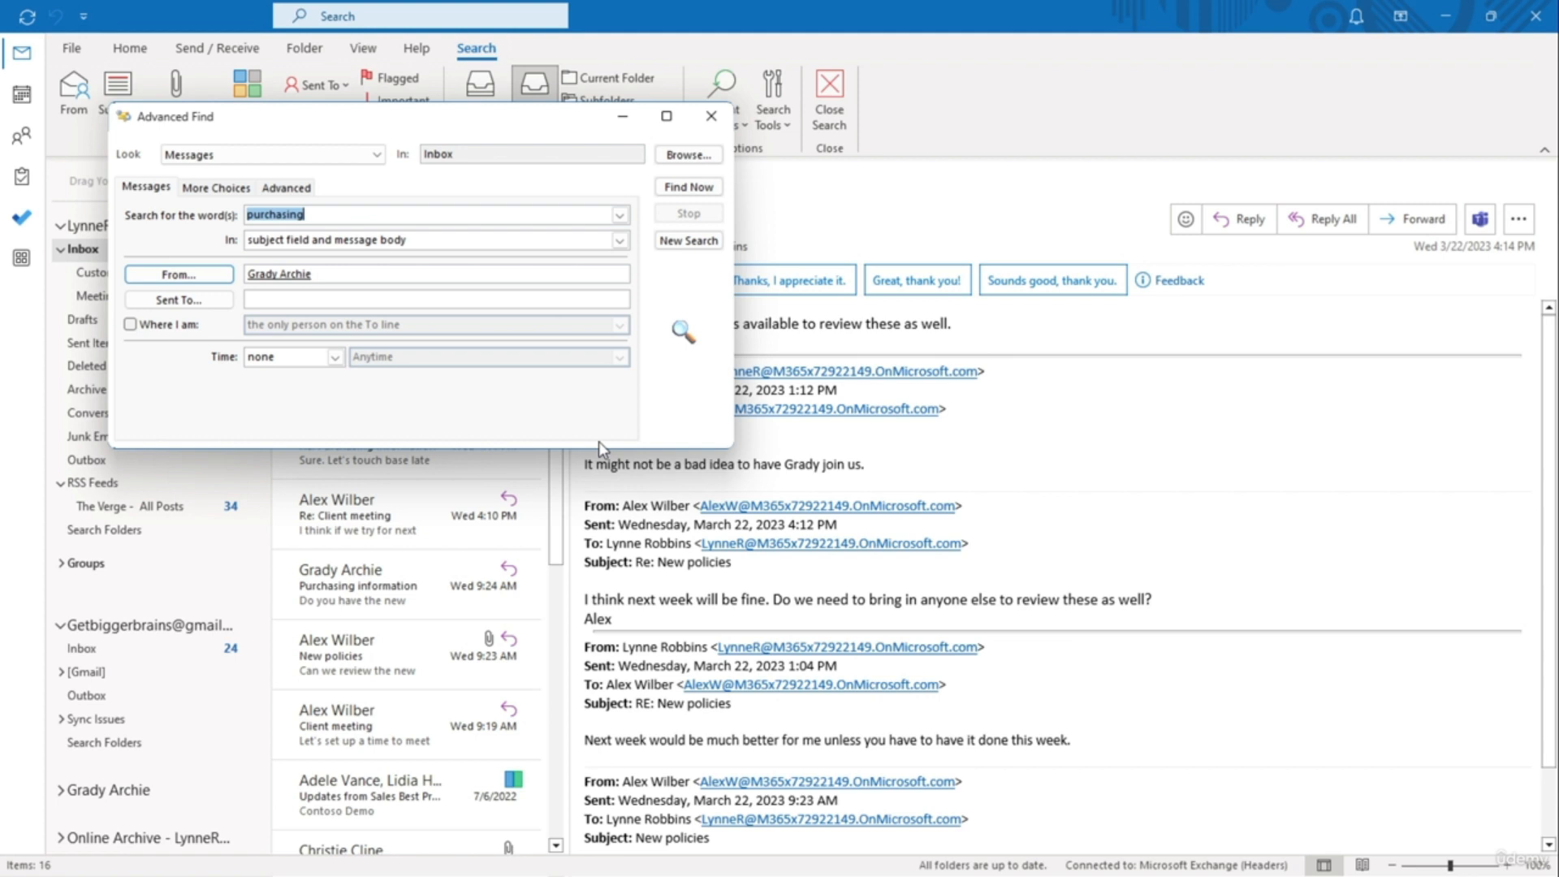
Step: Limit the Advanced Find to messages received Last Week and run the search
left_click(335, 357)
left_click(326, 389)
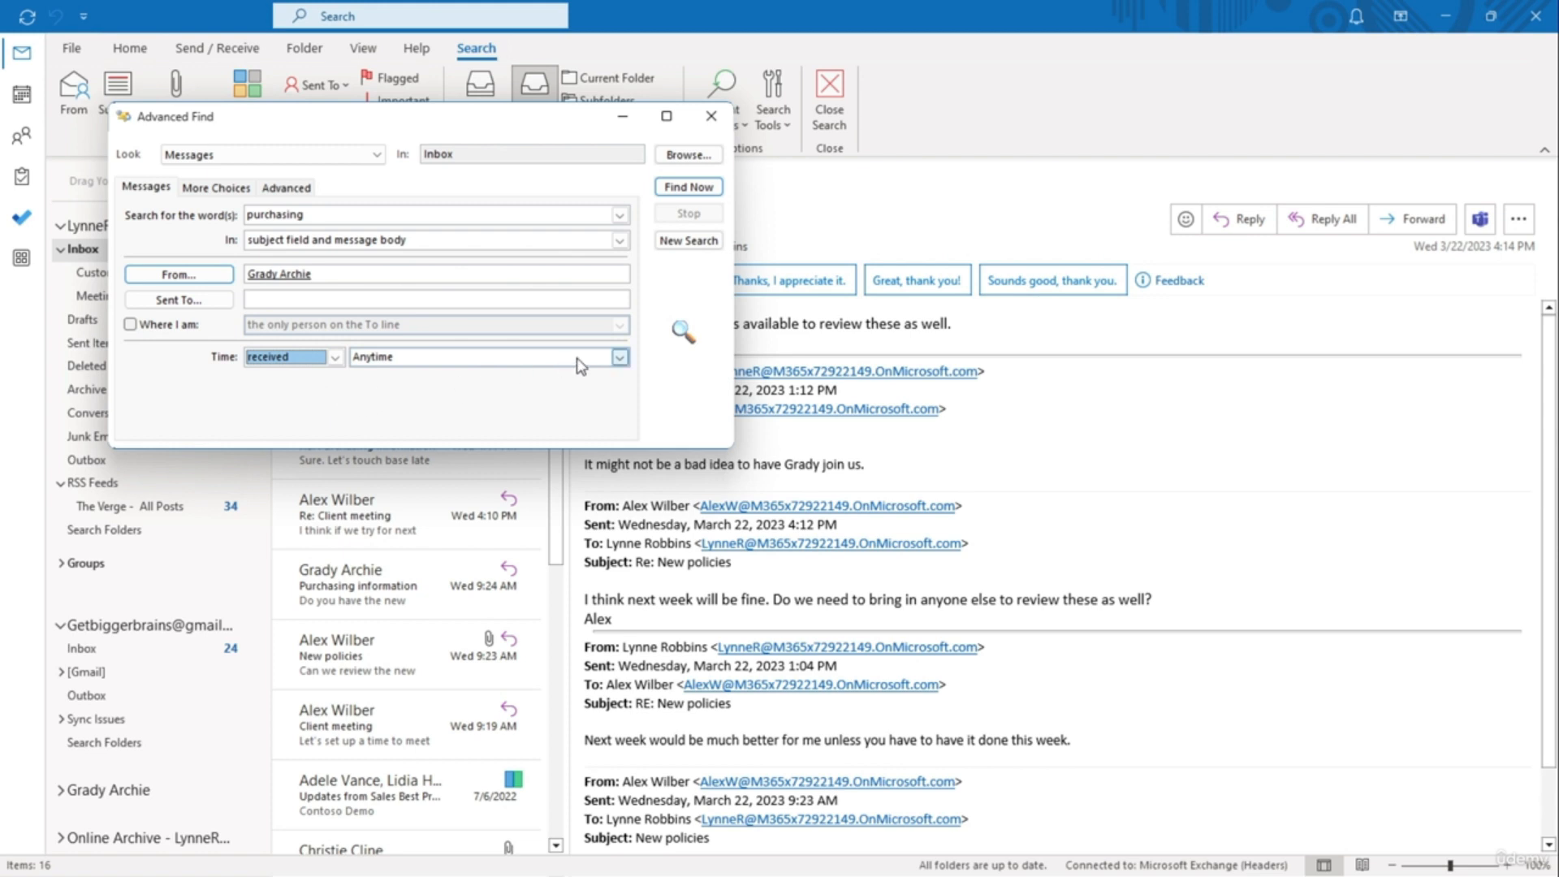
left_click(620, 359)
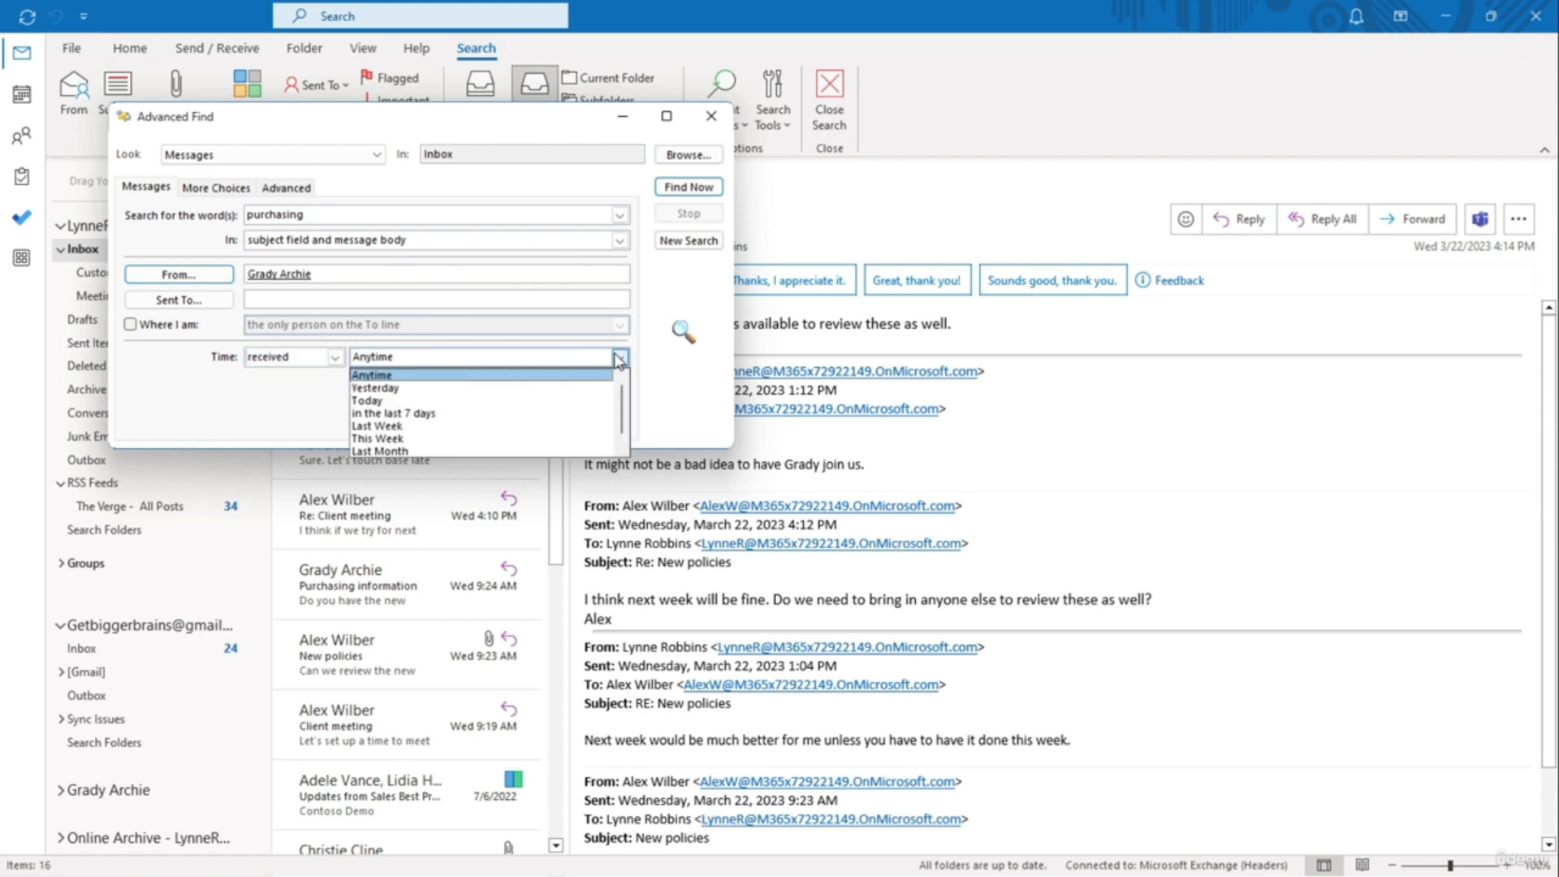
left_click(561, 425)
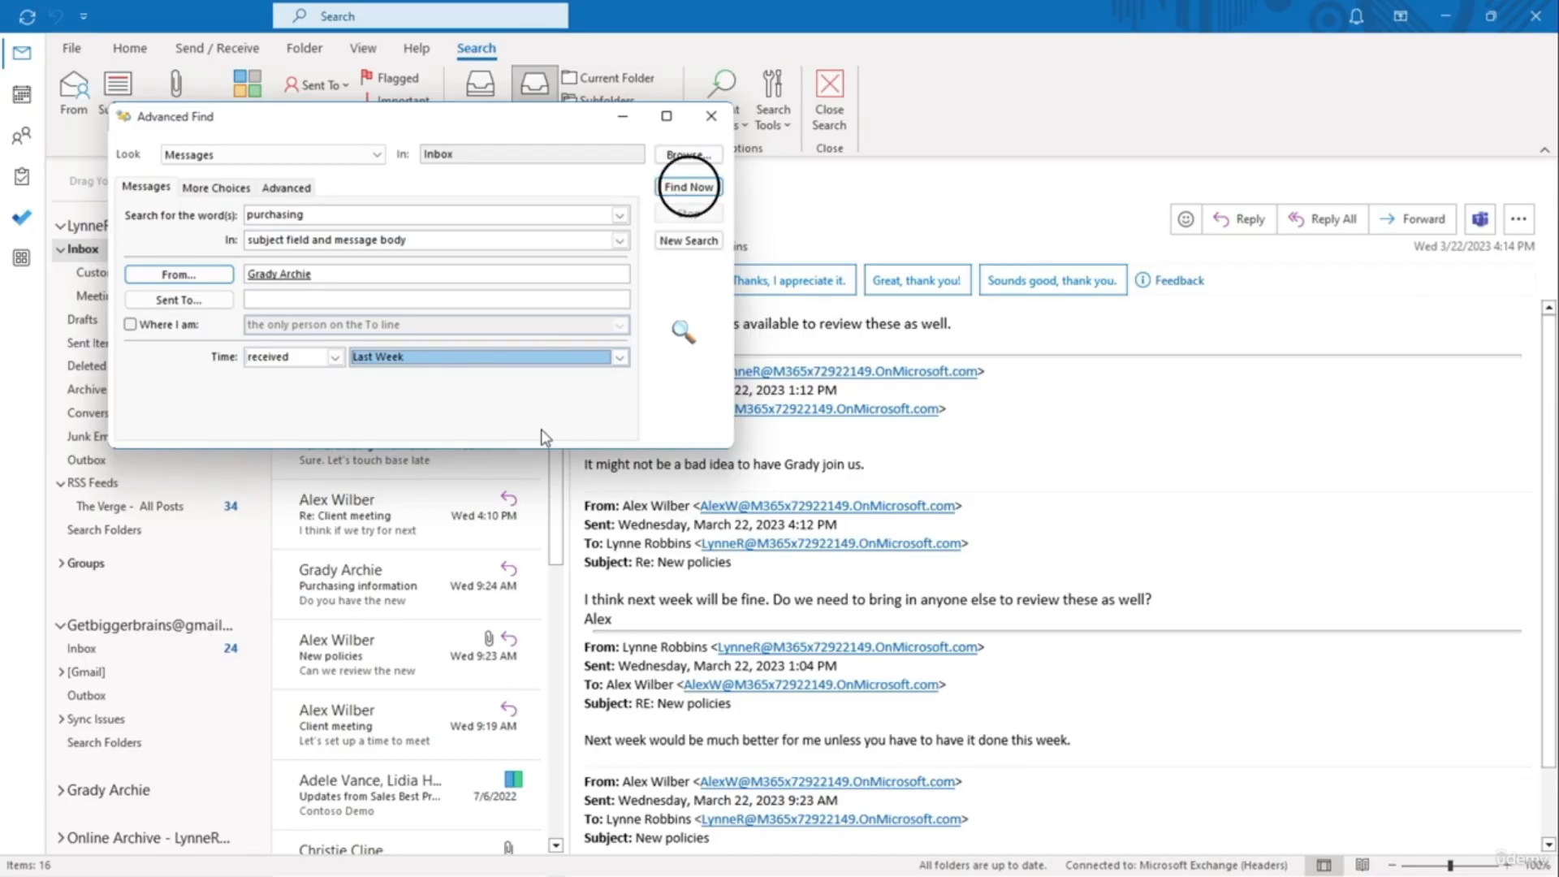
left_click(709, 188)
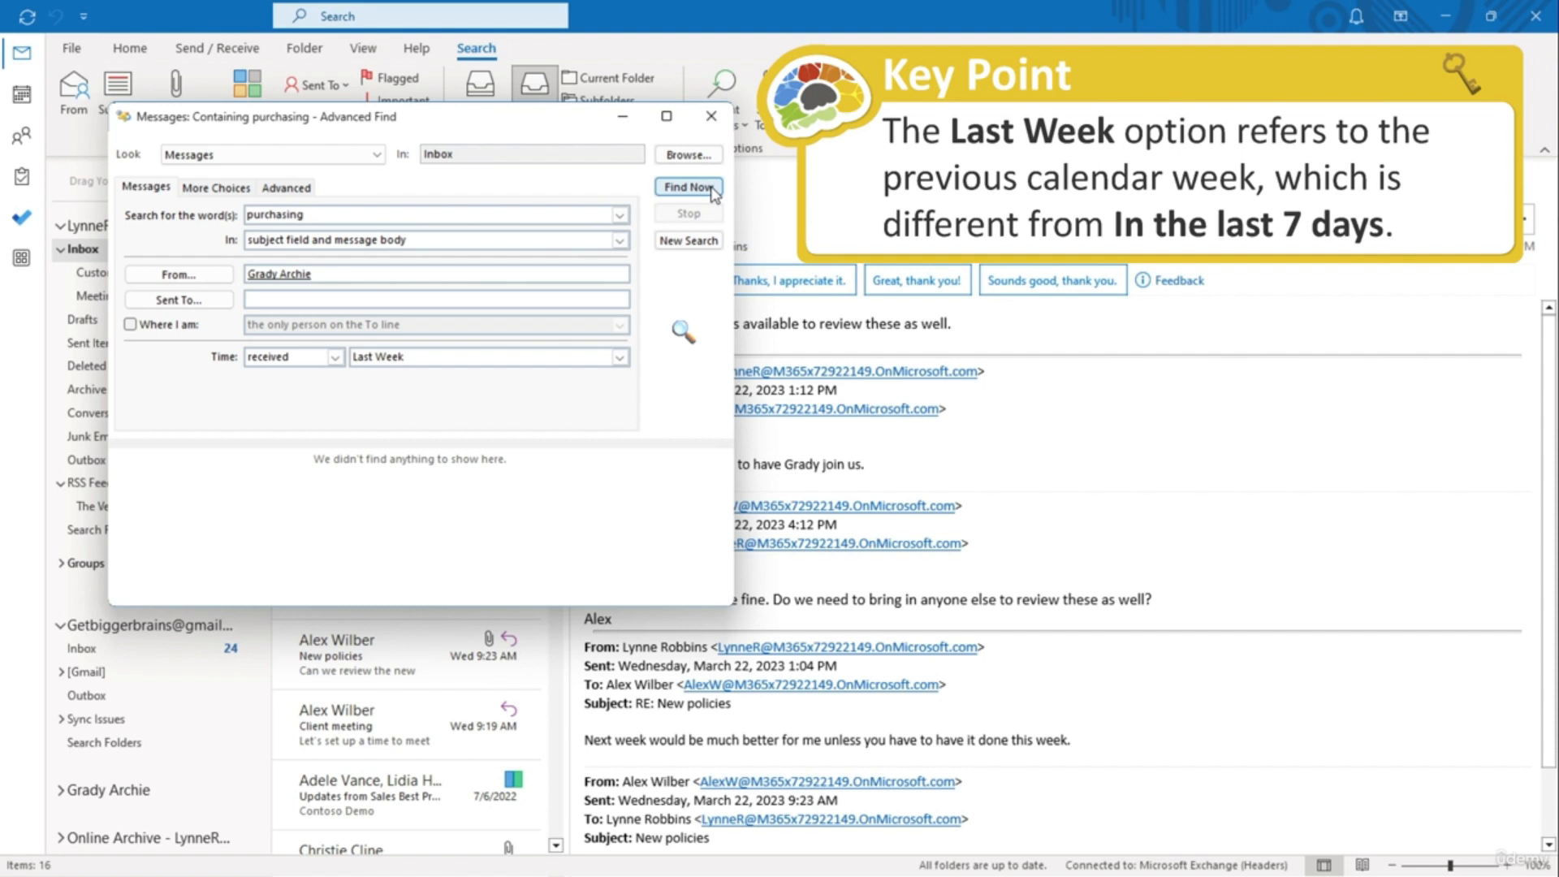
Step: Change the received period to in the last 7 days and run the Advanced Find again
left_click(620, 357)
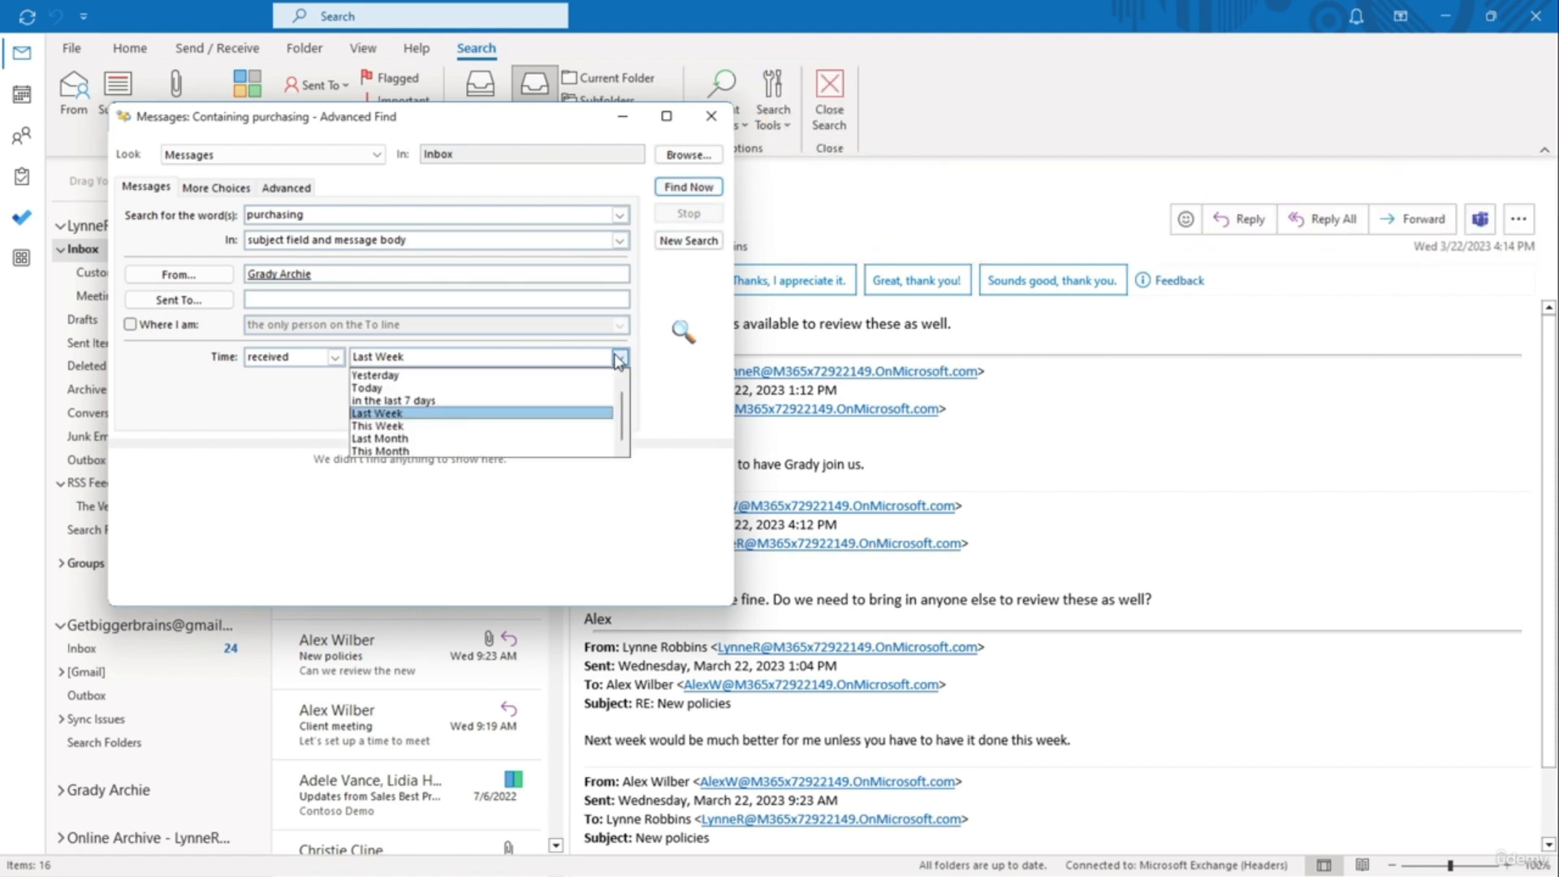
left_click(578, 400)
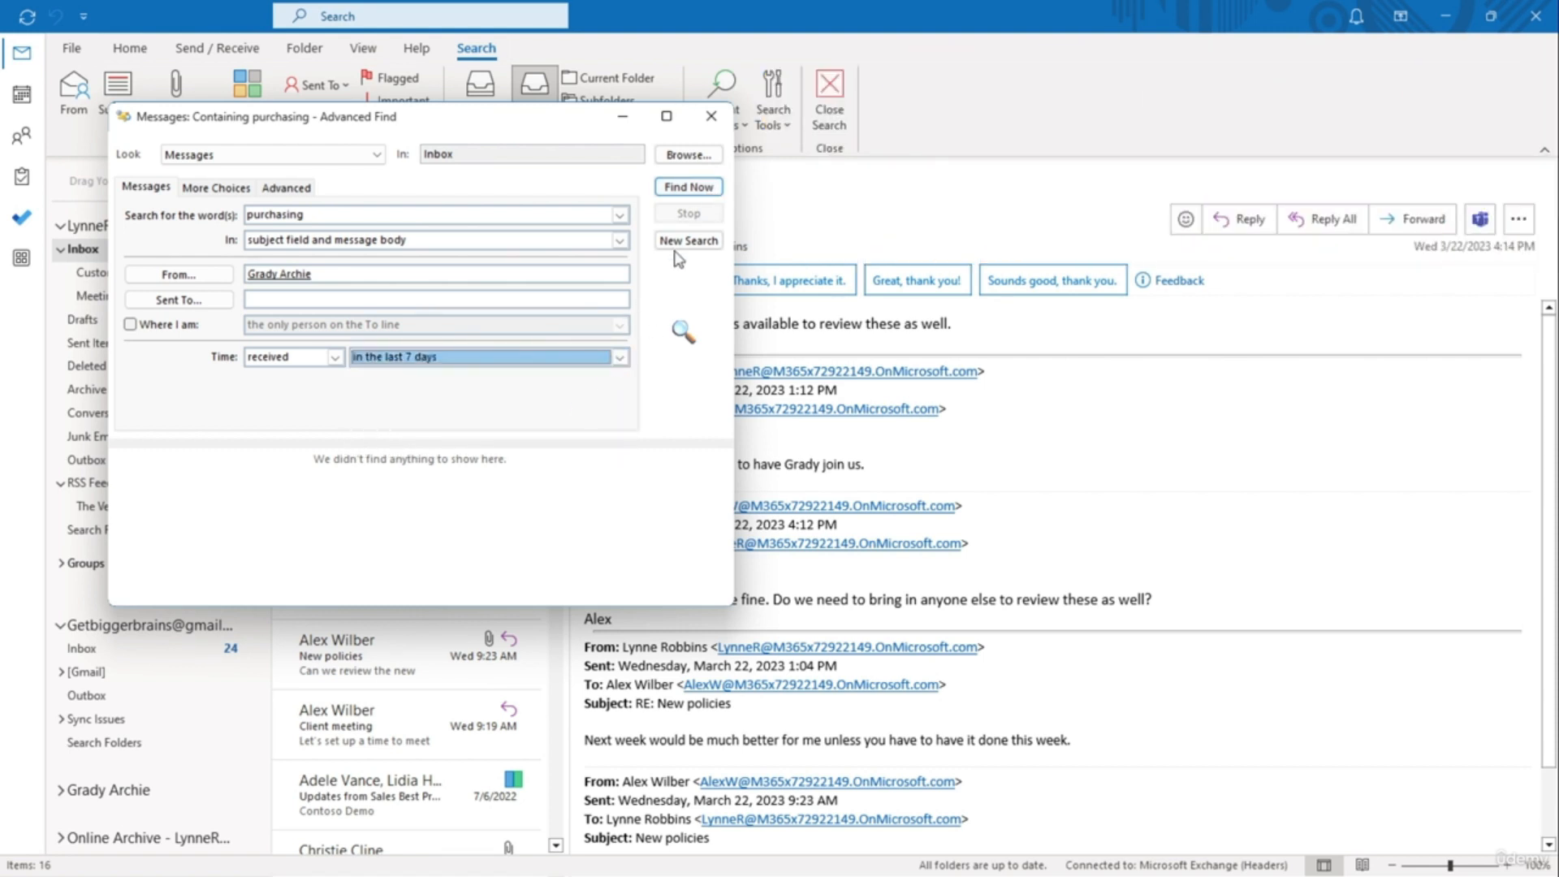
left_click(692, 189)
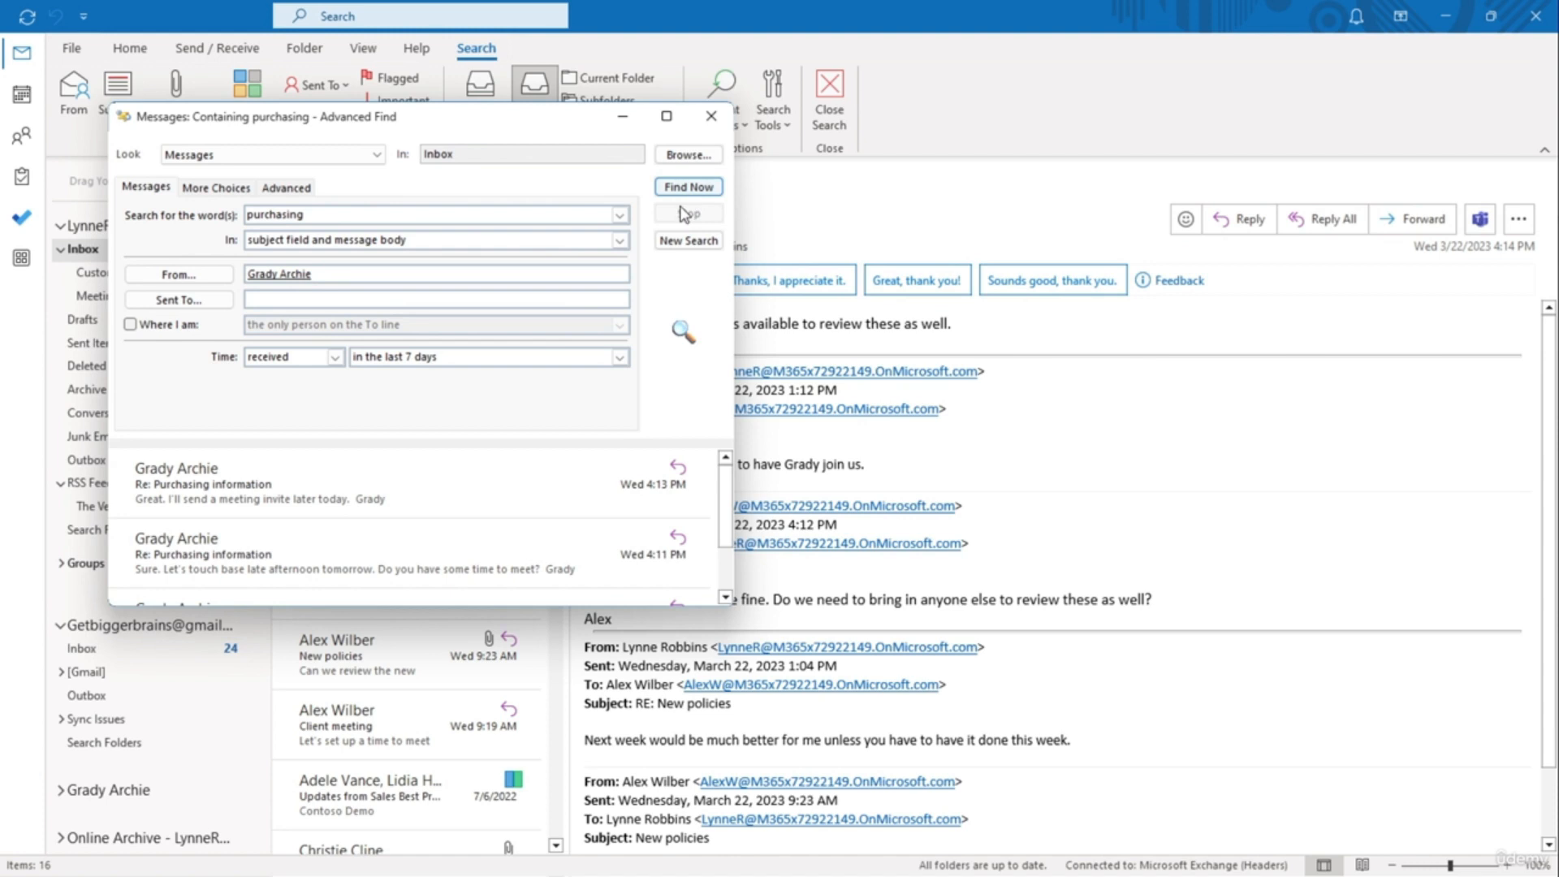
Step: Open the first found message to read it, and close both the message and Advanced Find
double_click(517, 468)
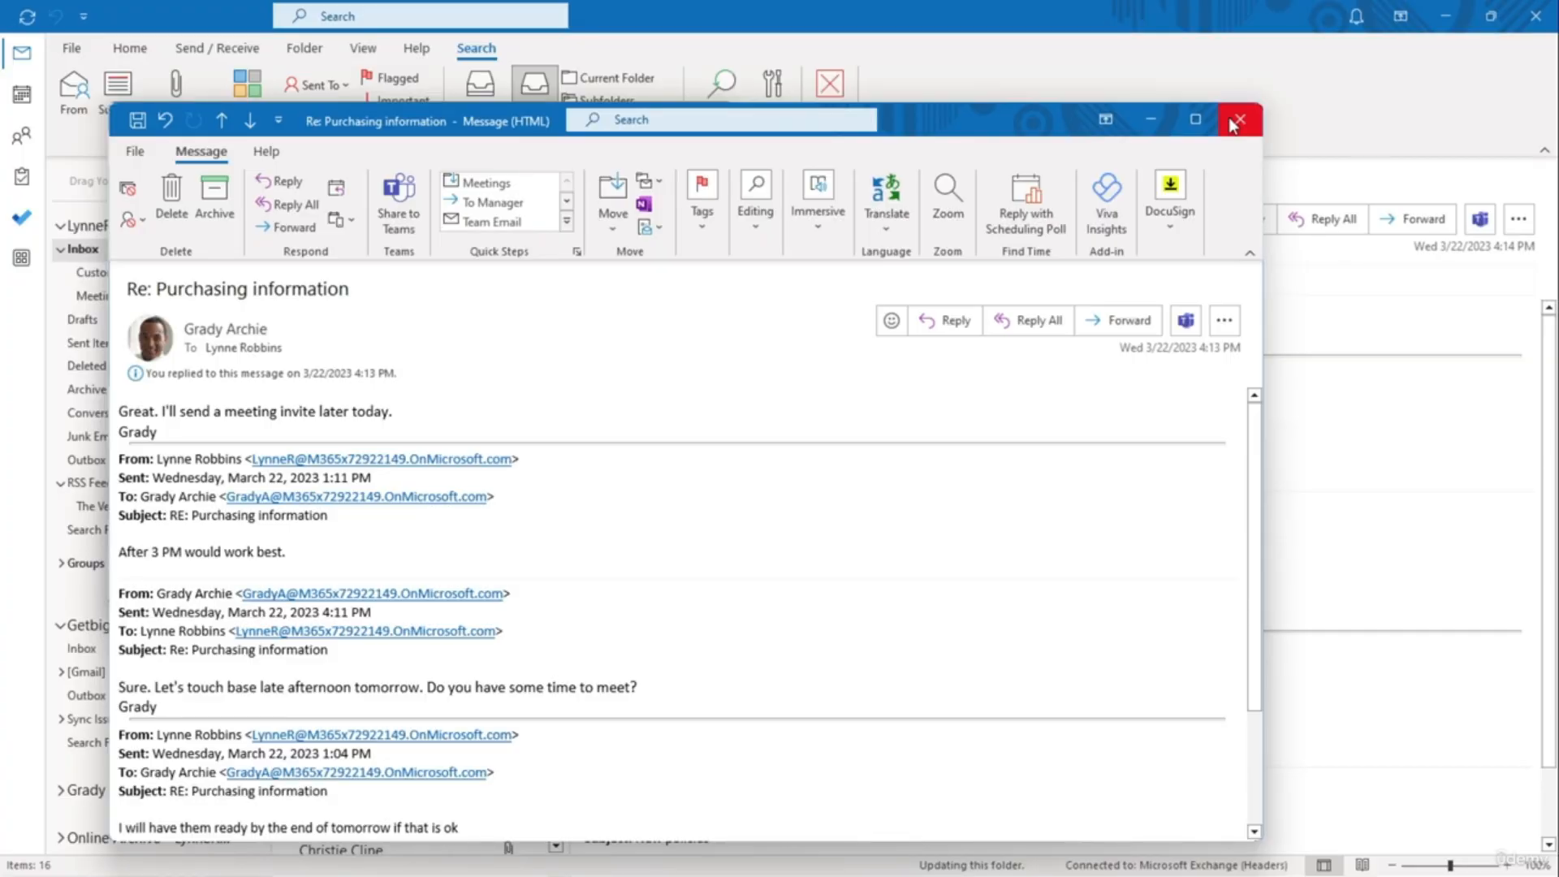
left_click(1233, 122)
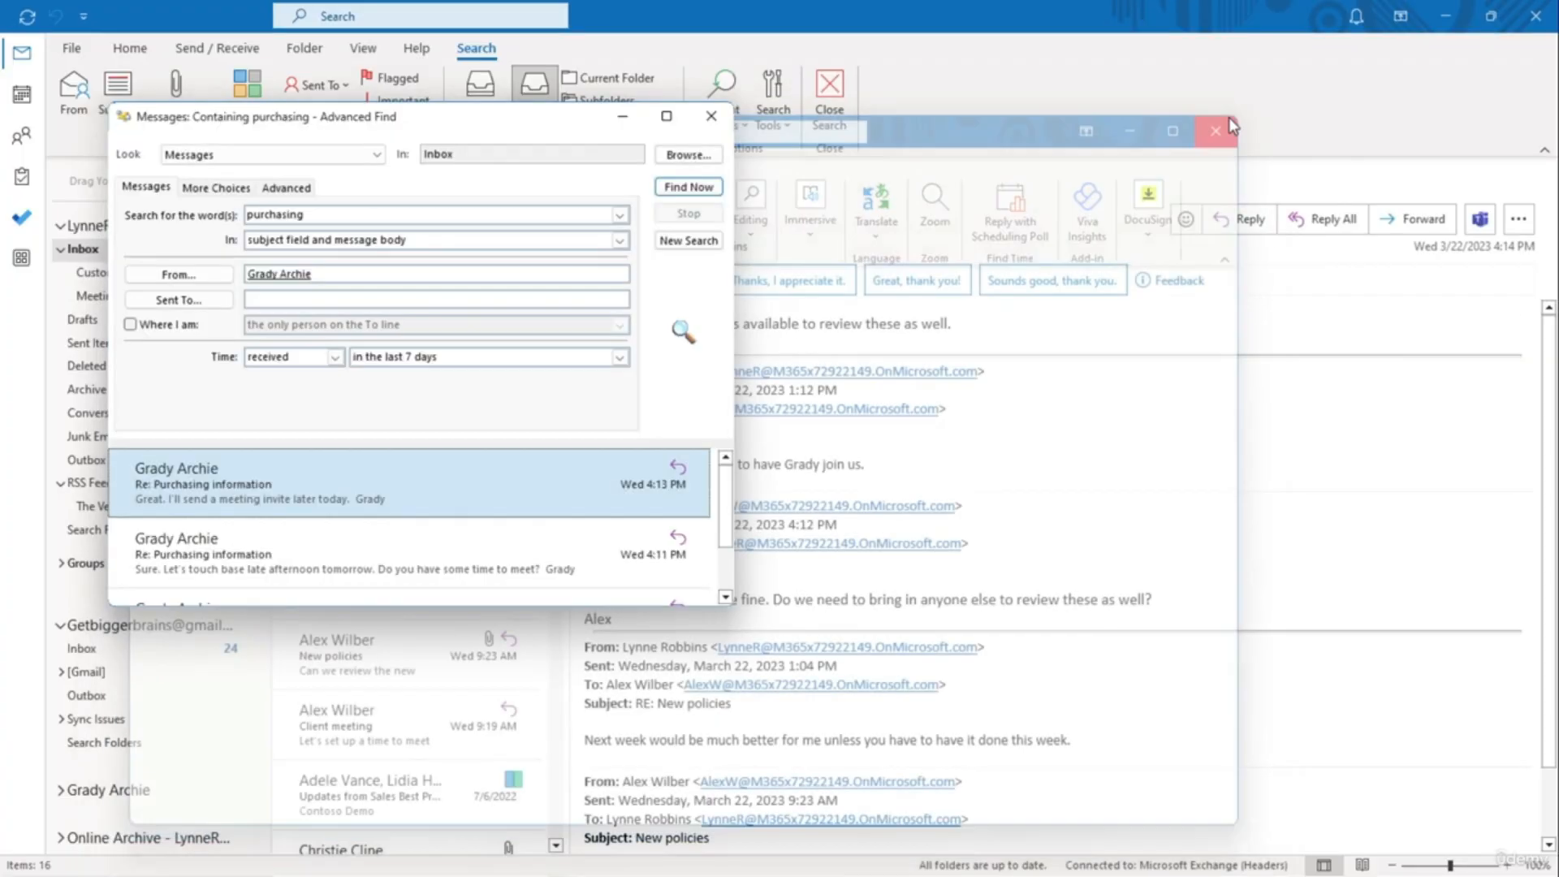
left_click(713, 121)
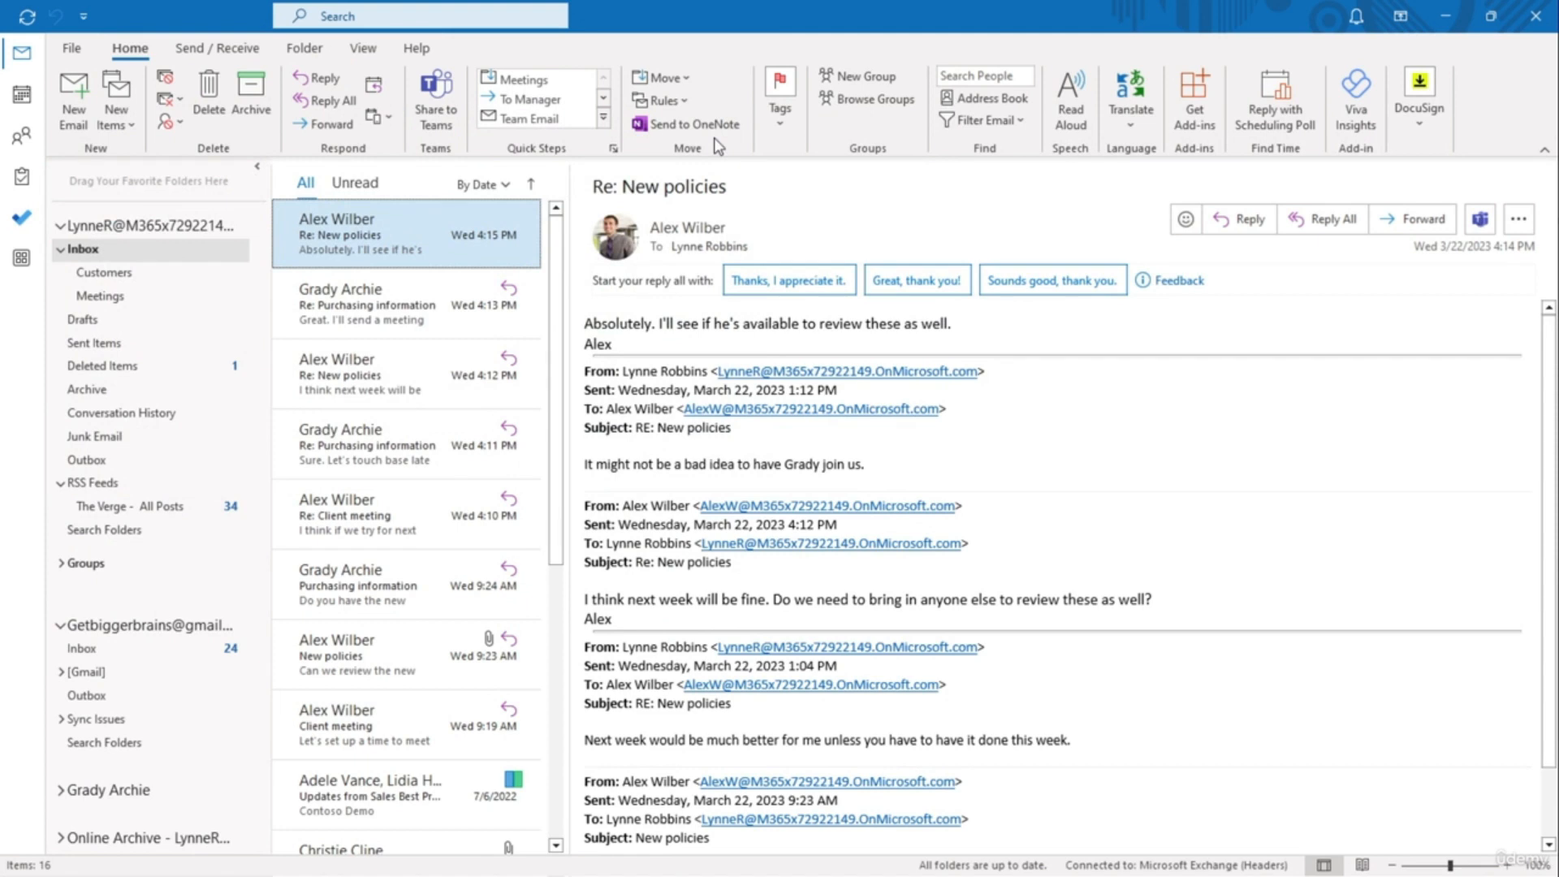
Step: Start a new custom Search Folder and name it Policies
left_click(308, 54)
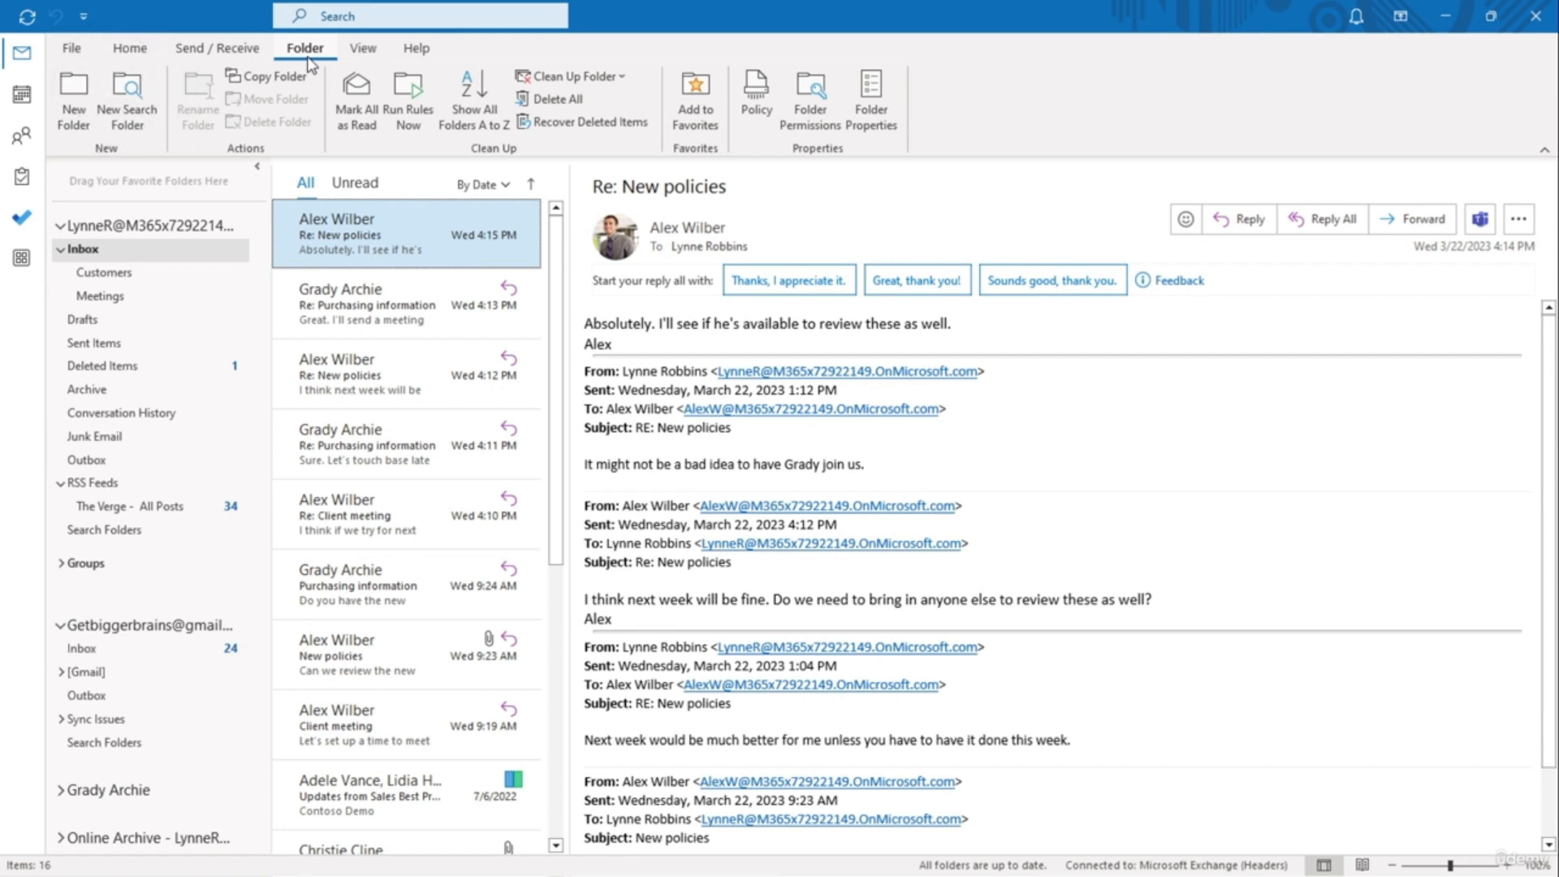
left_click(127, 99)
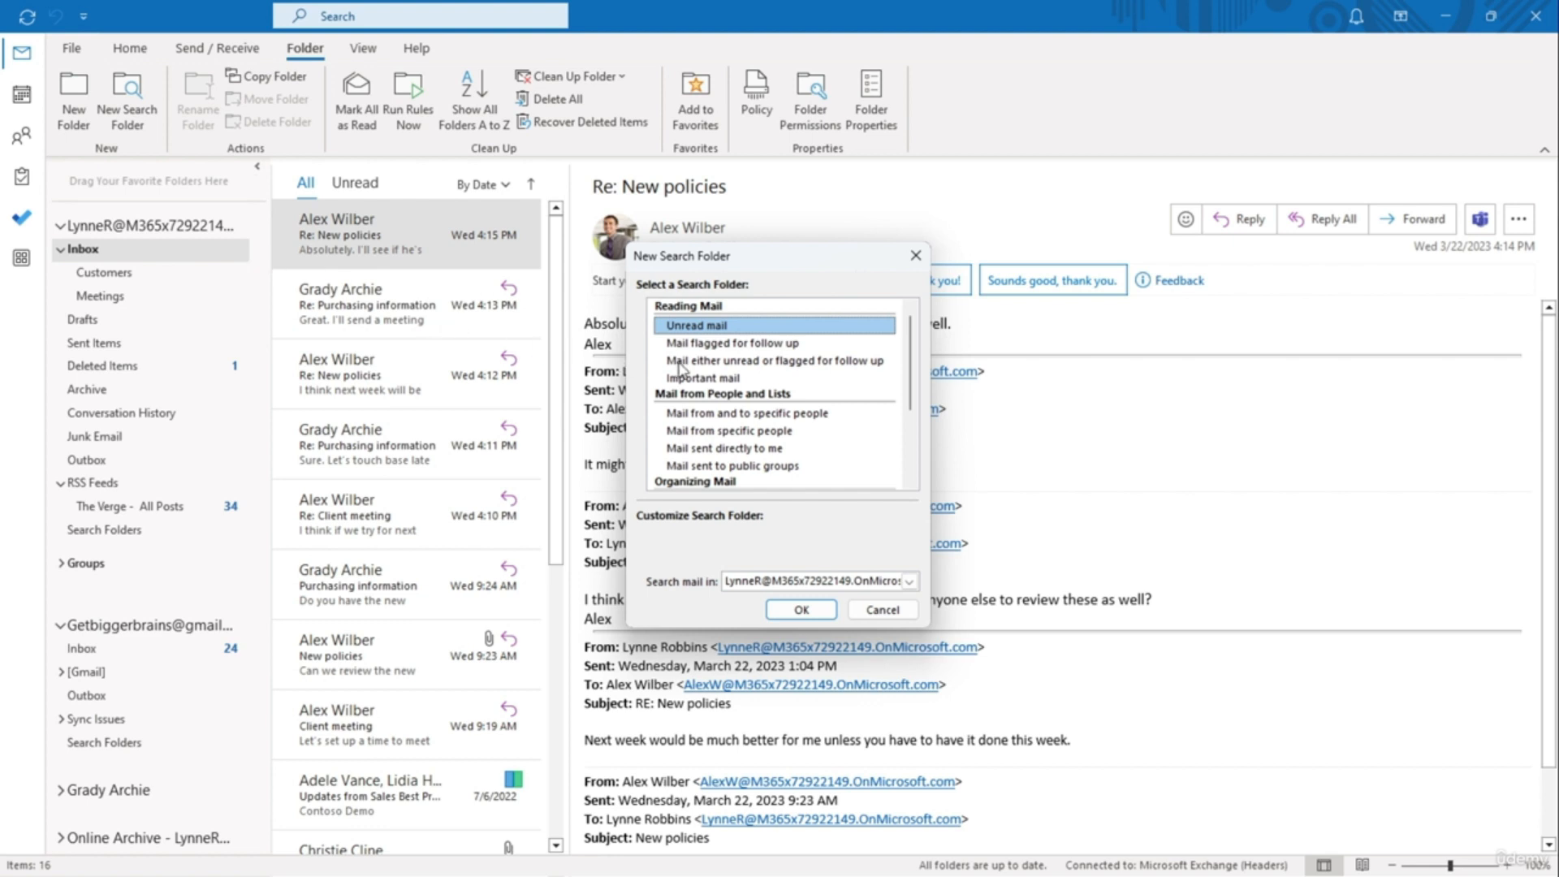
scroll(698, 369, "down", 3)
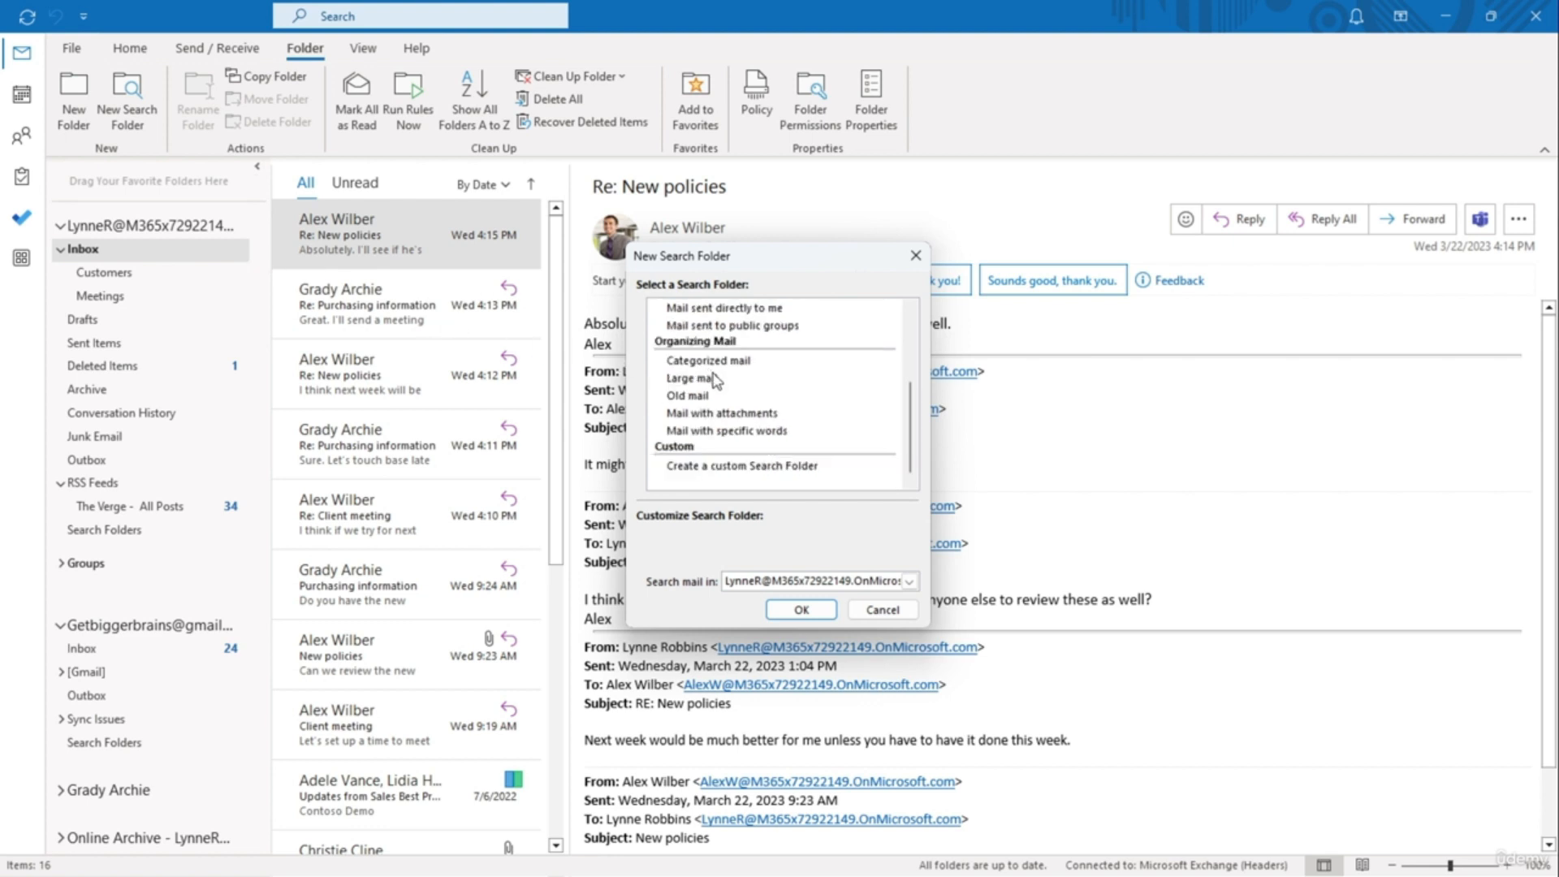
left_click(735, 466)
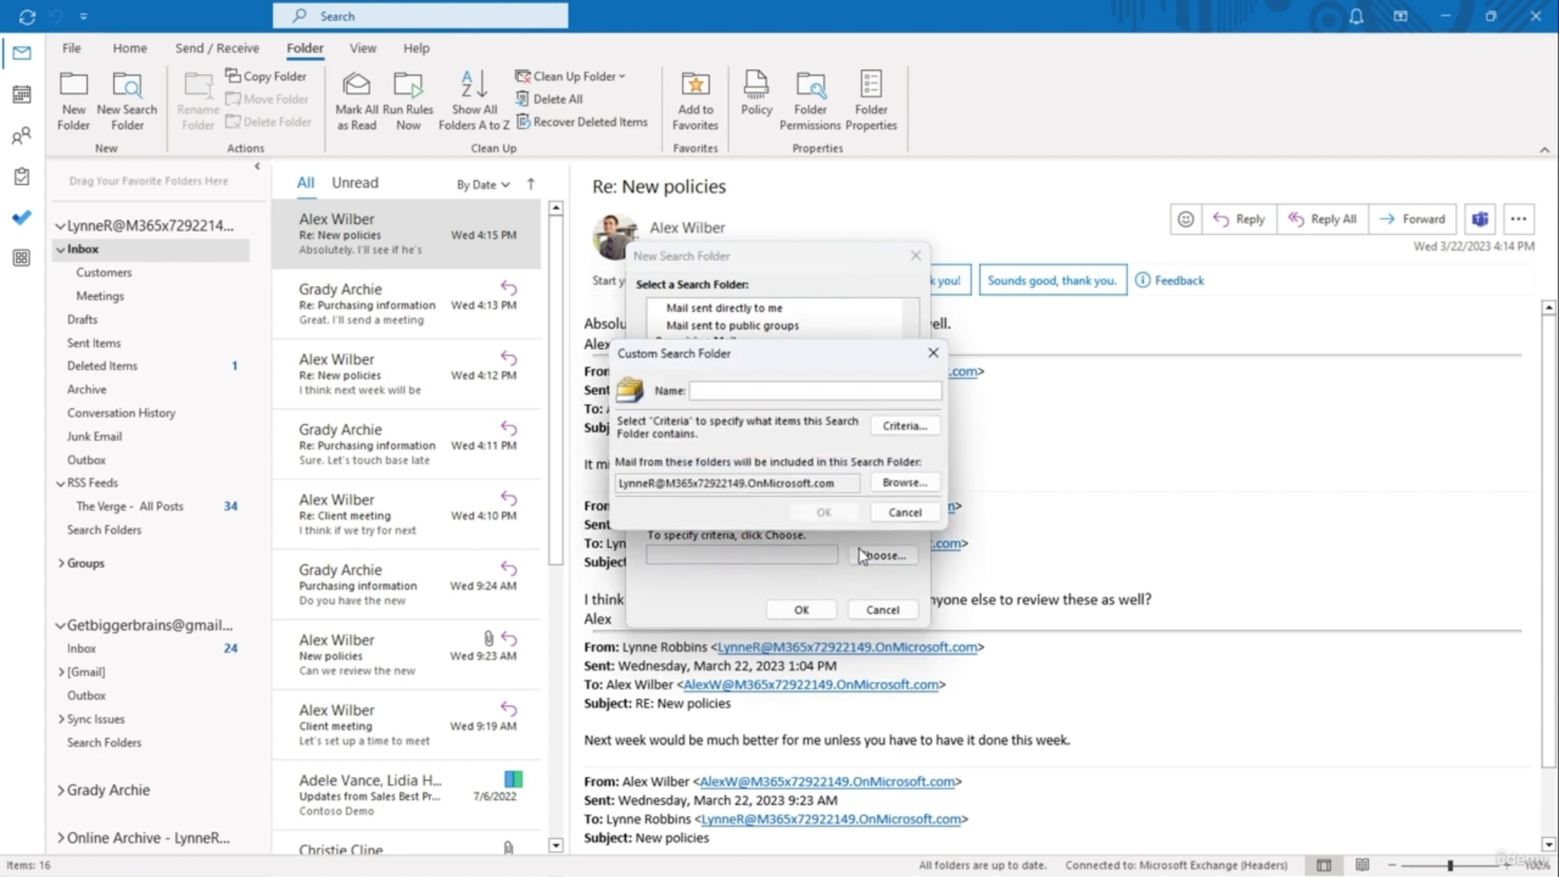
type("Policies")
Step: Set the search folder's criteria to the word Policies in the subject field and message body, and create the folder
left_click(887, 429)
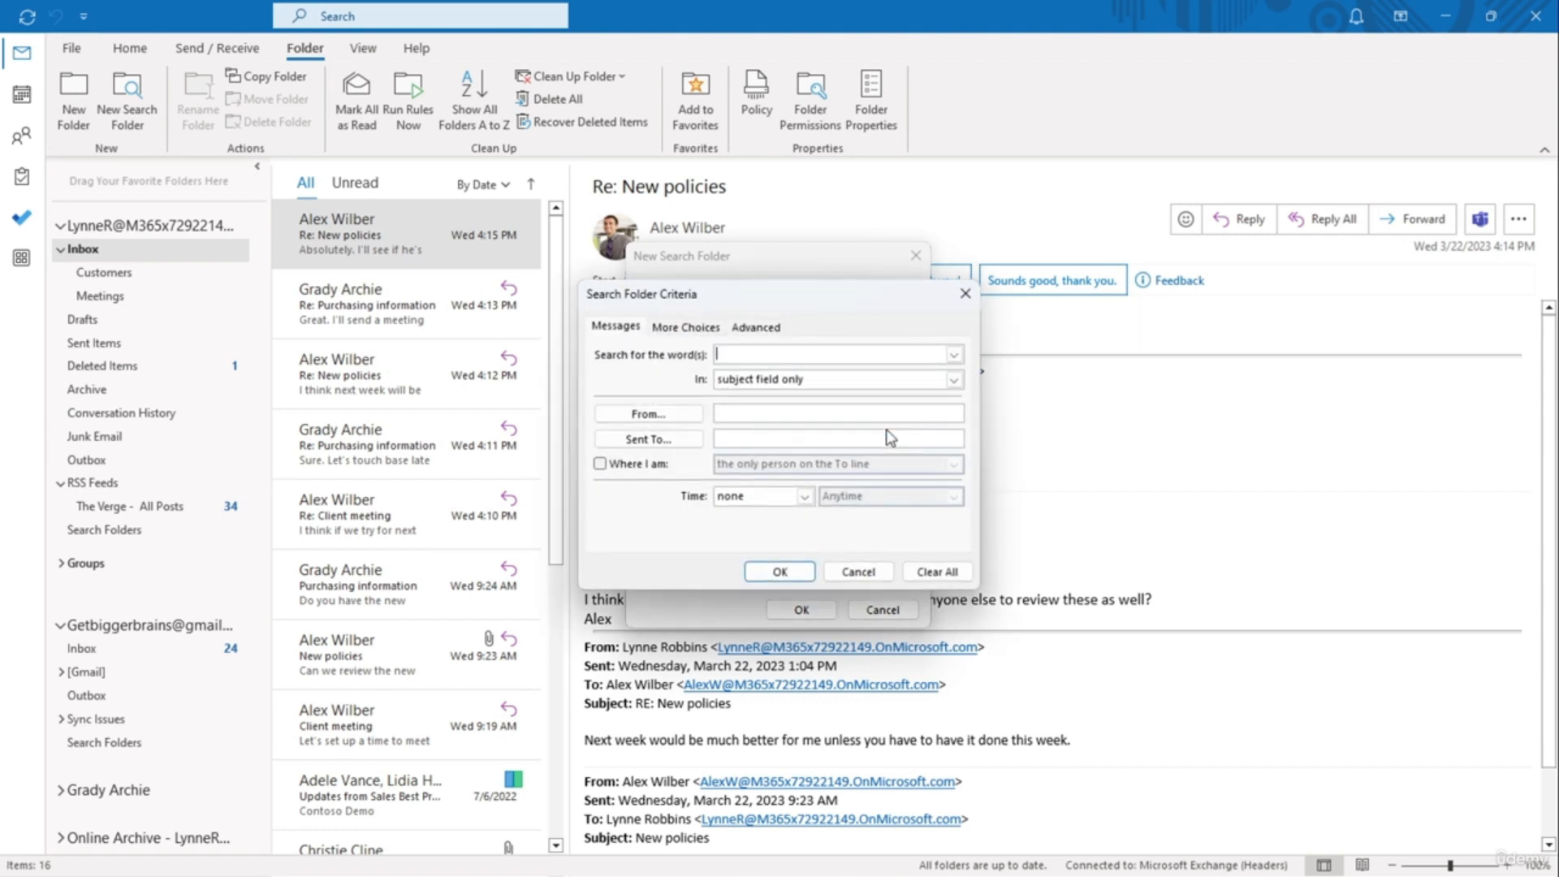
type("Policies")
left_click(919, 380)
left_click(893, 407)
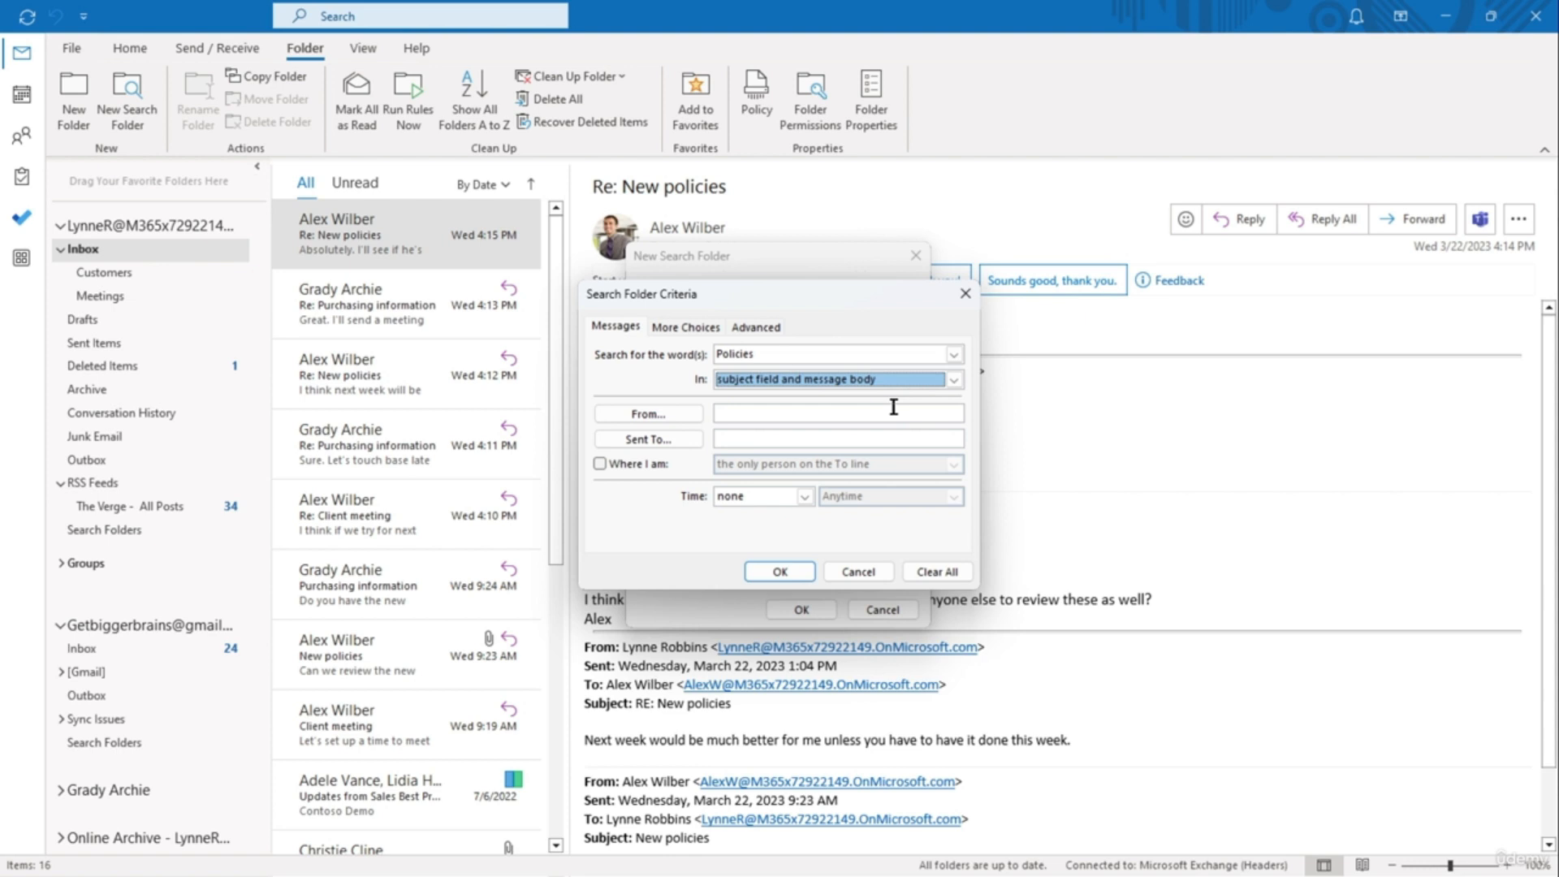
left_click(784, 572)
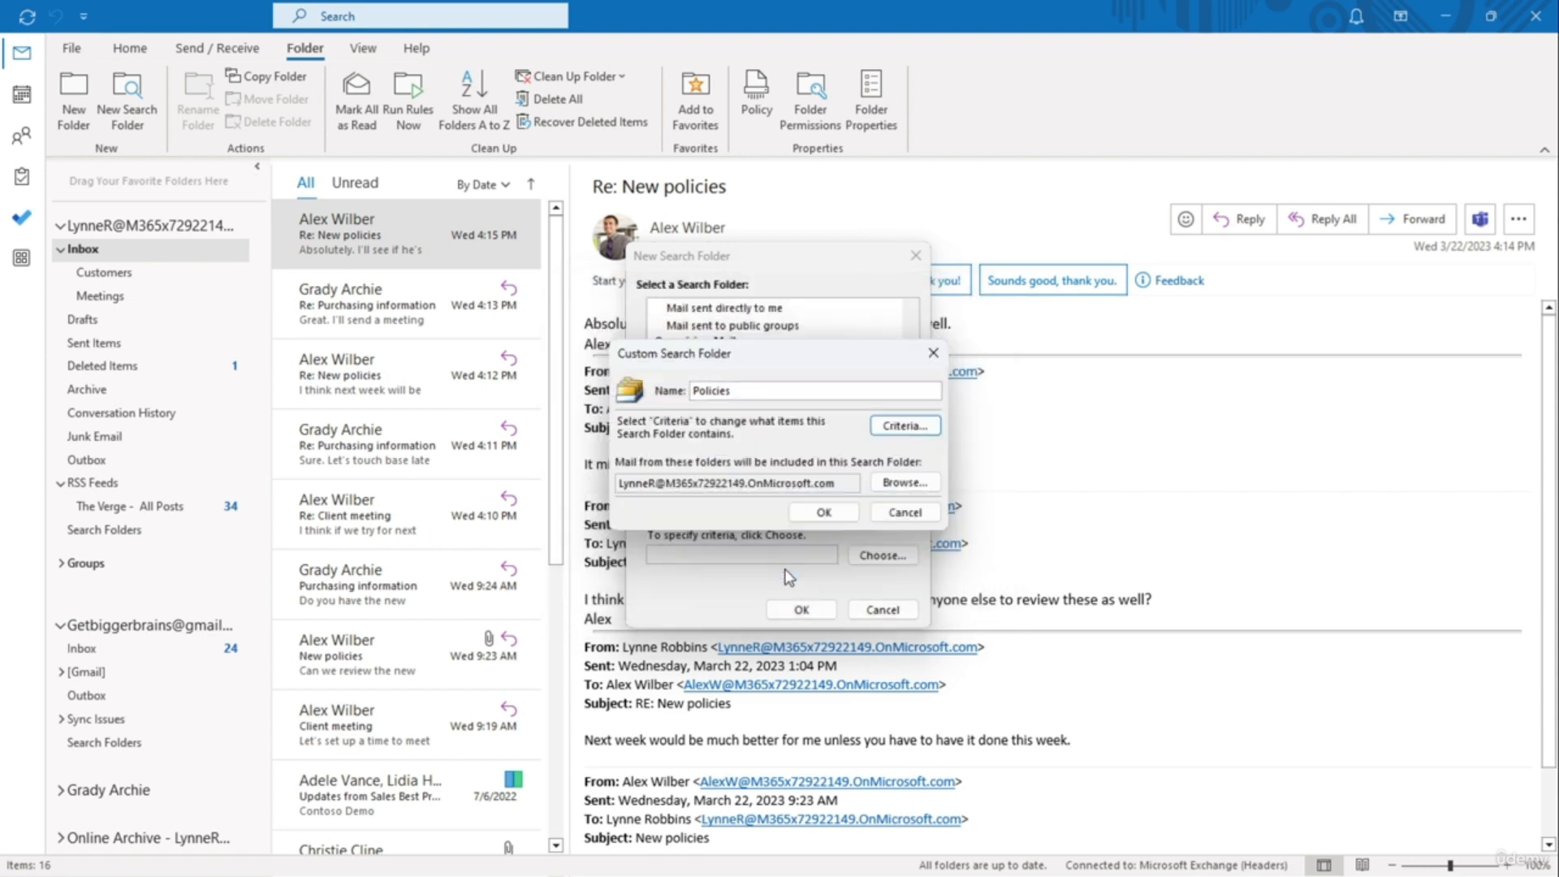
left_click(816, 513)
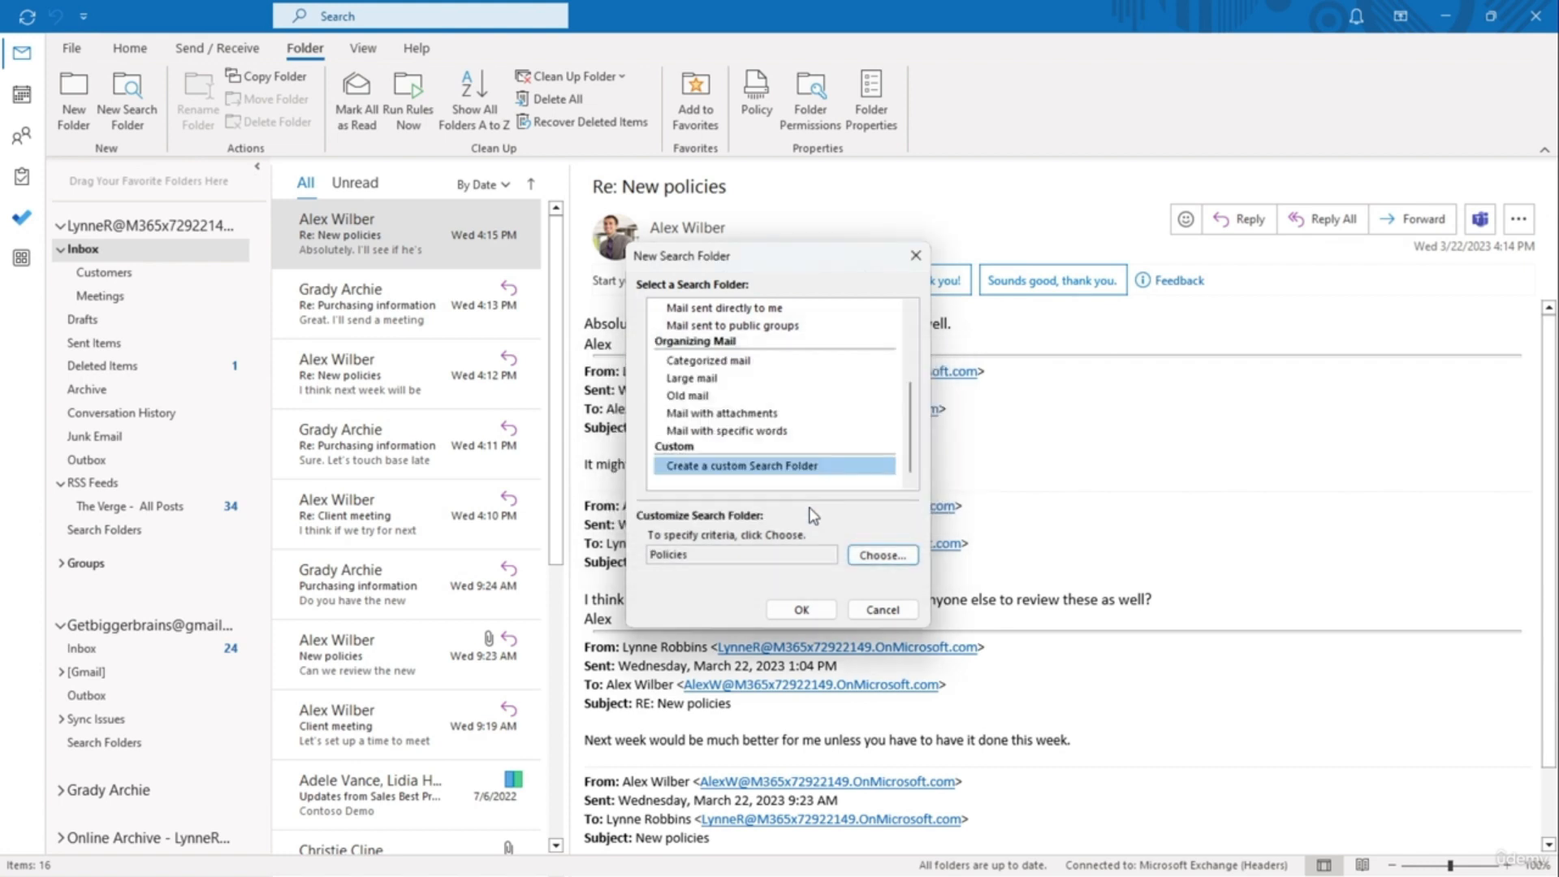
left_click(802, 609)
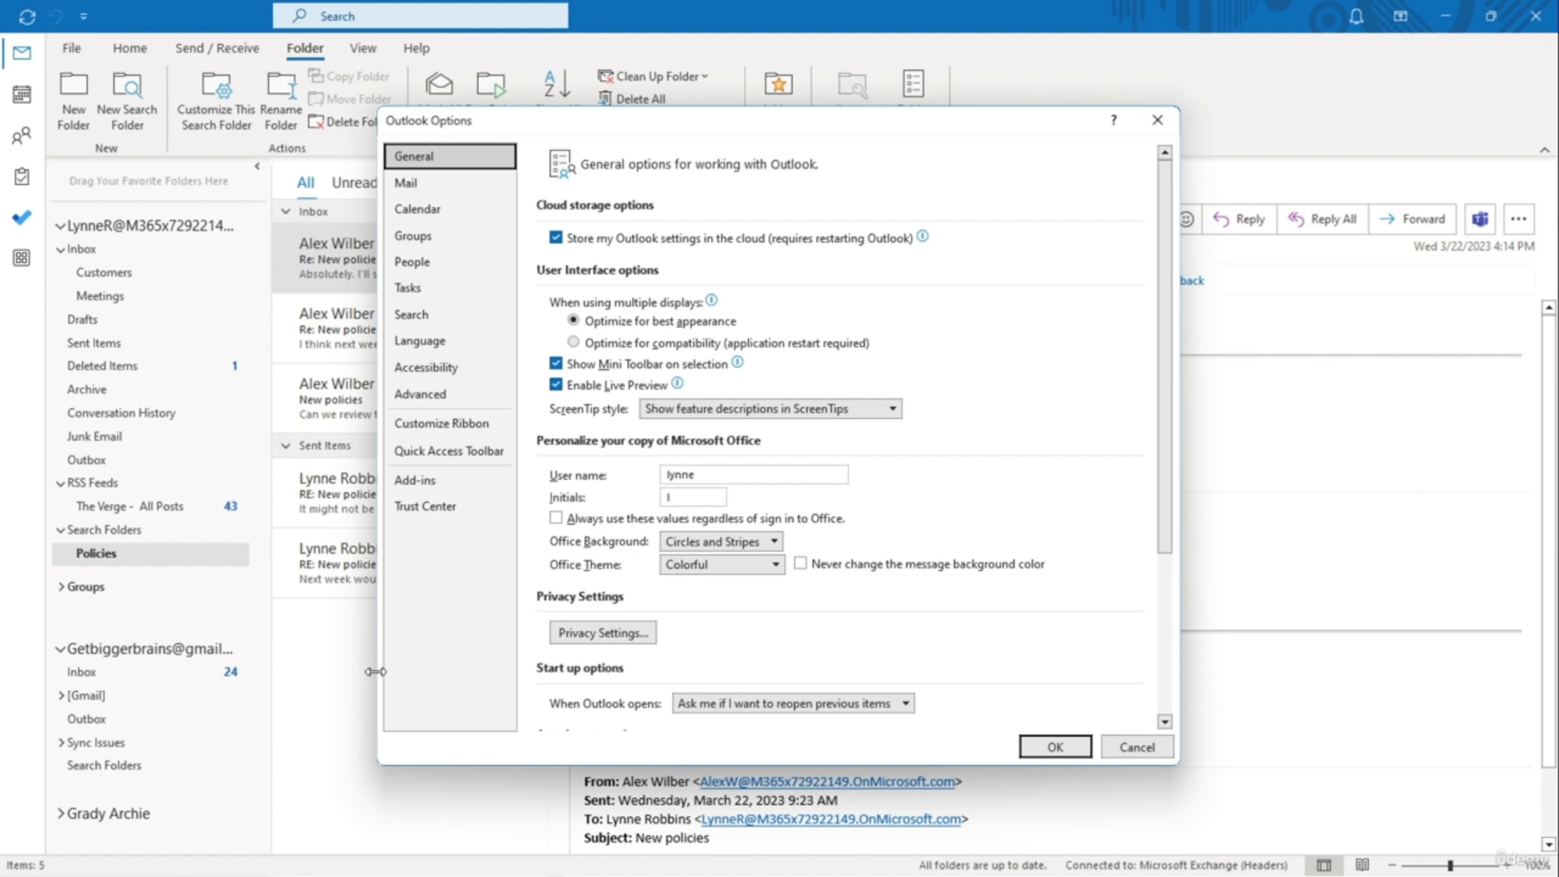
Step: Review the Search settings in the program options
left_click(411, 315)
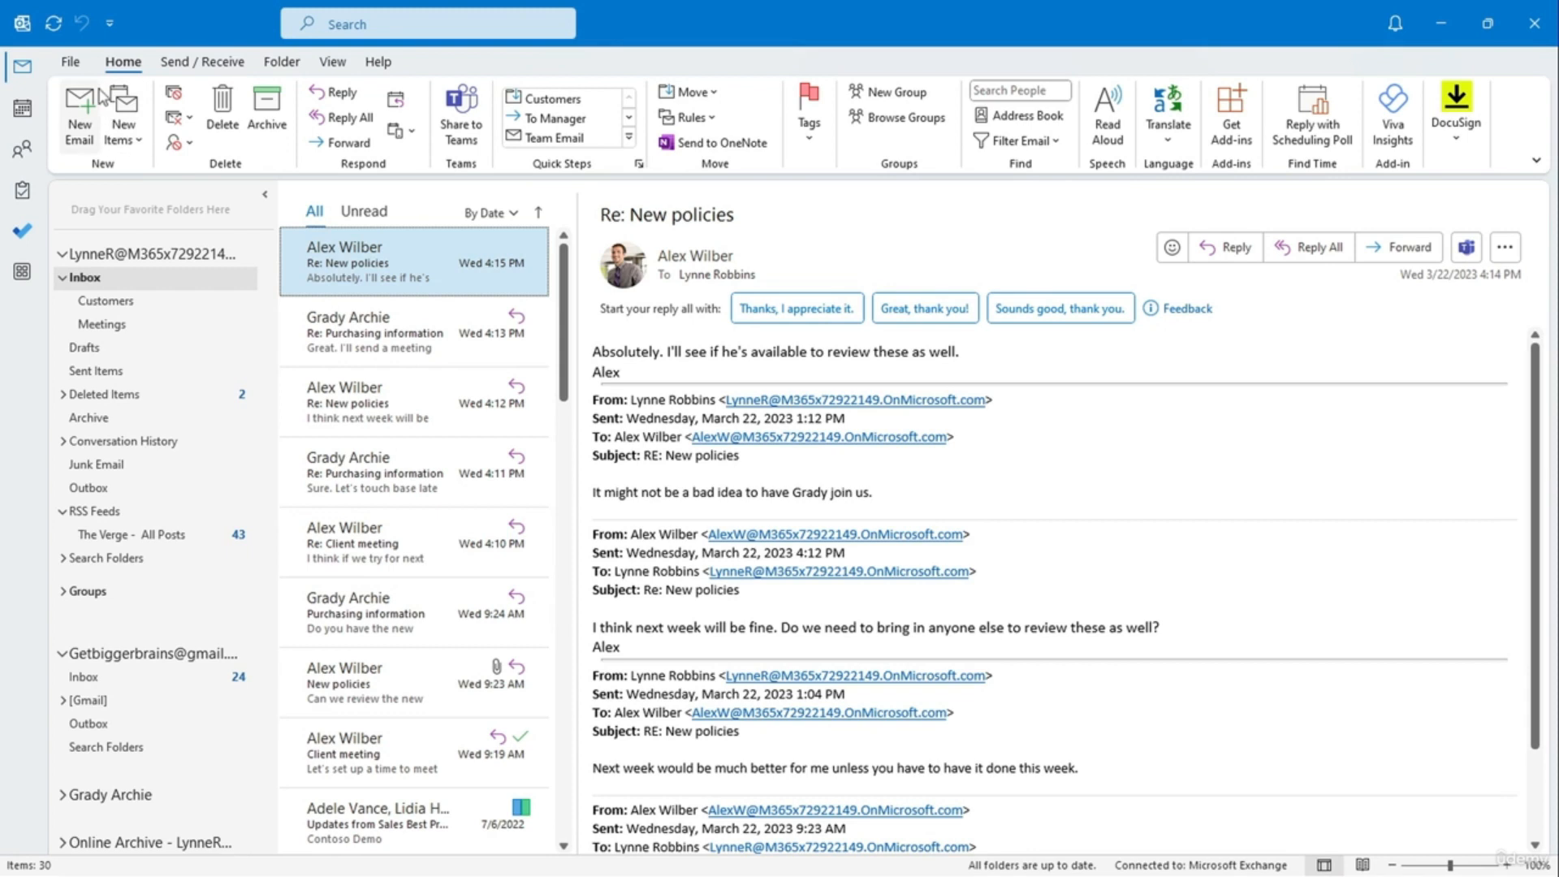
Step: Open Mailbox Cleanup for the account and view the mailbox's size by folder
left_click(75, 64)
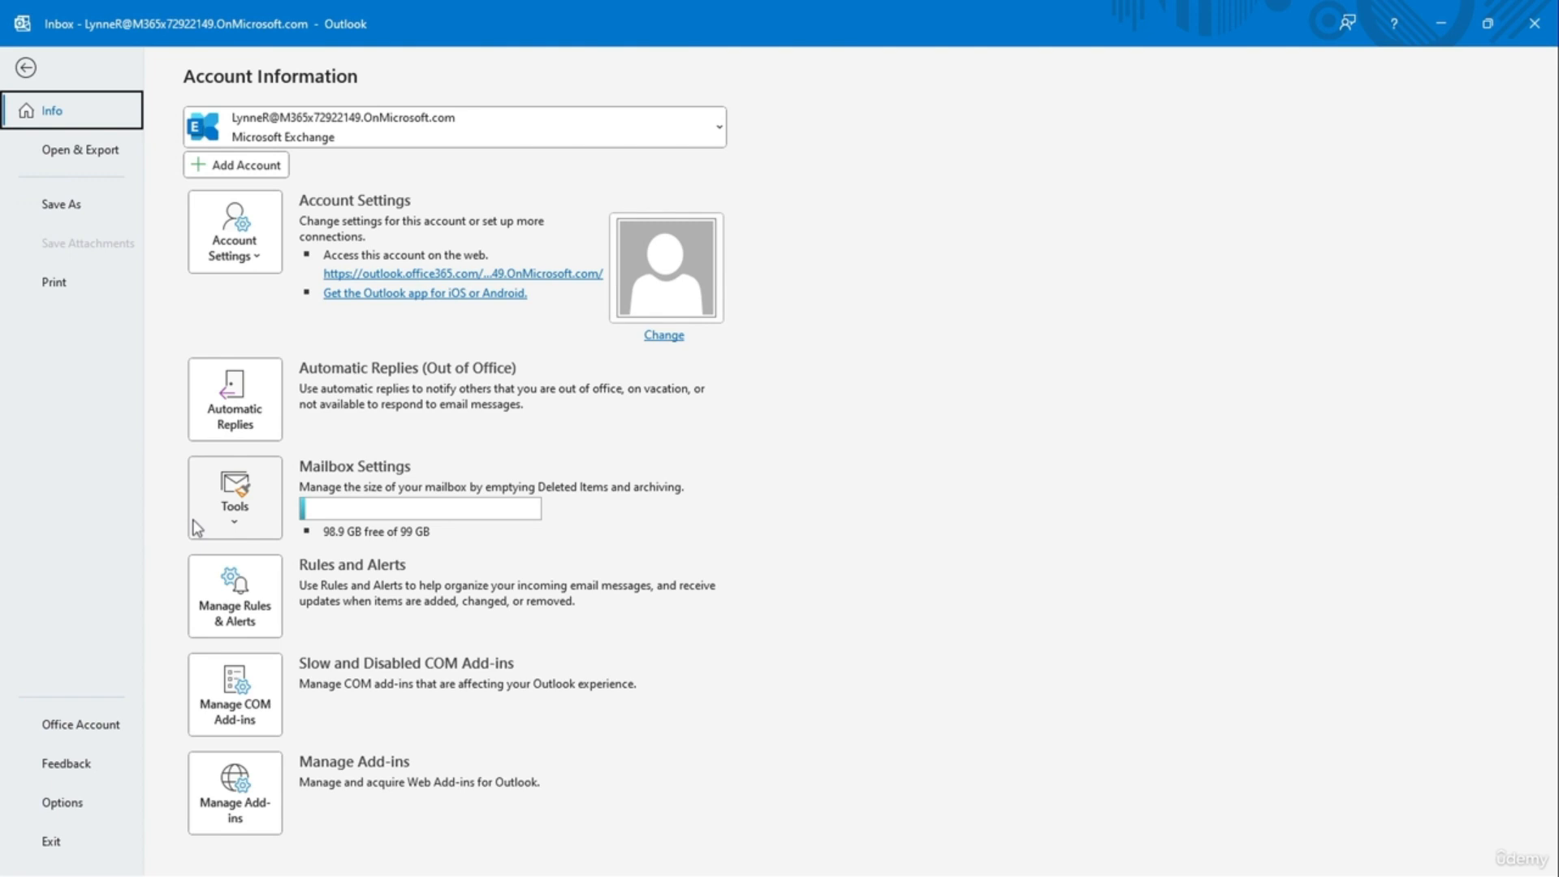
left_click(243, 529)
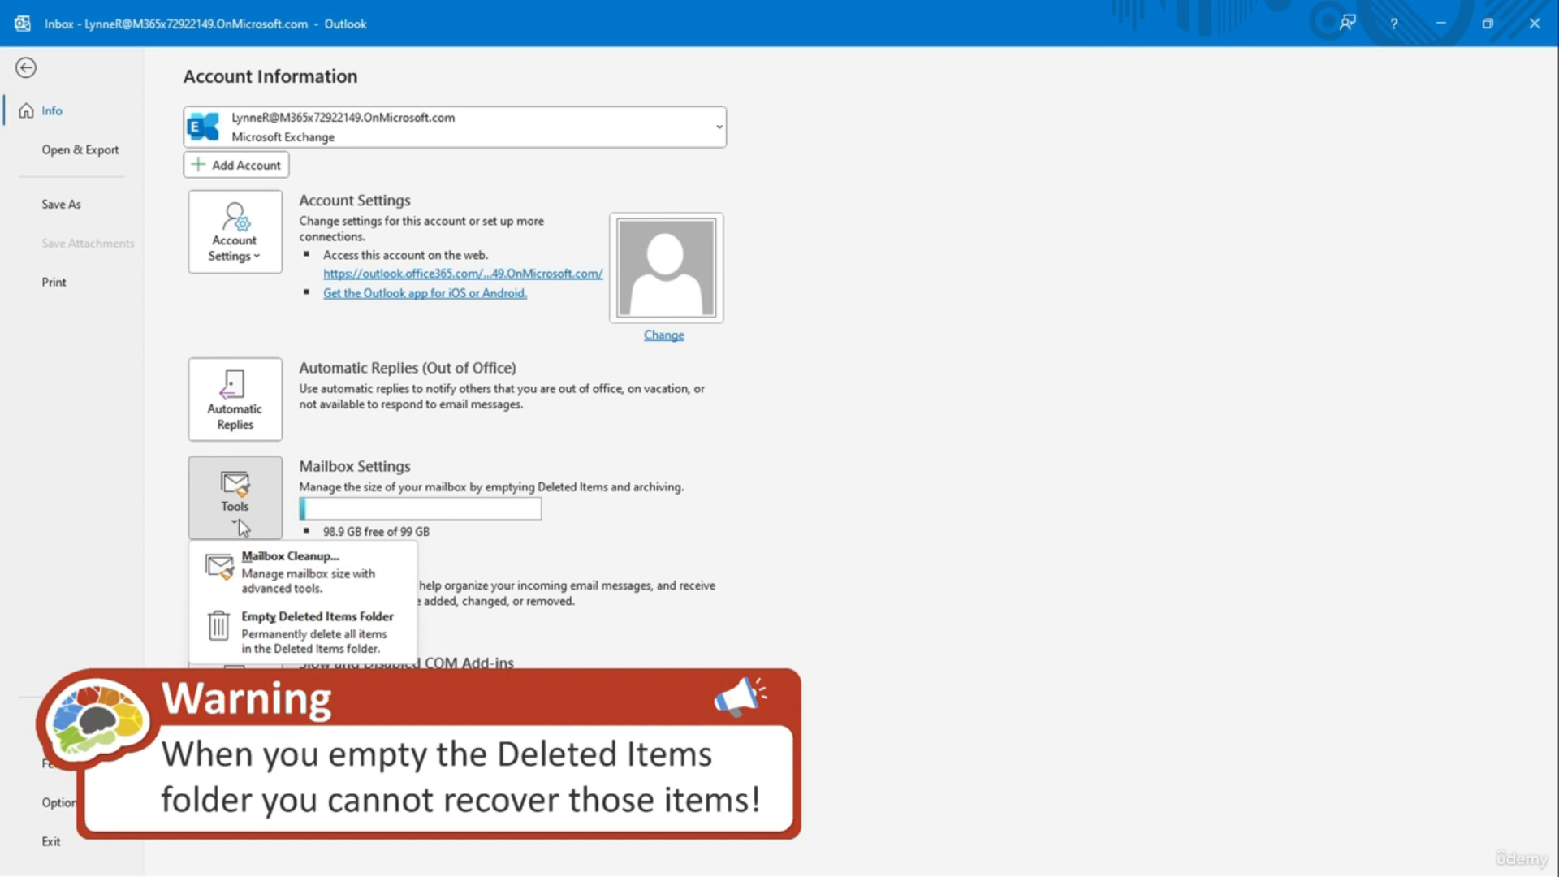
left_click(297, 599)
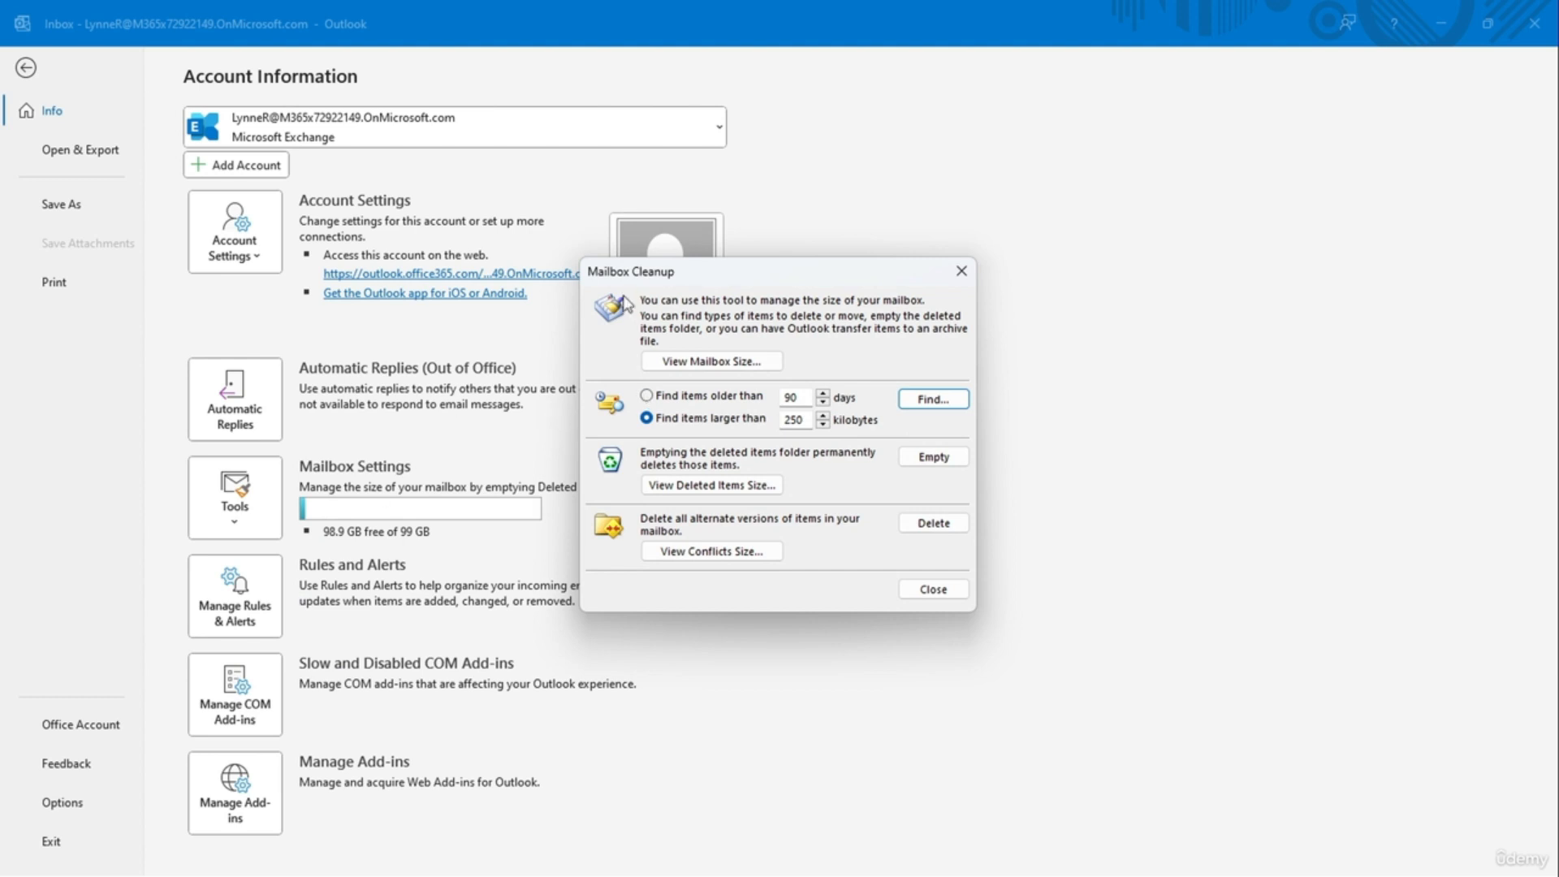
left_click(705, 360)
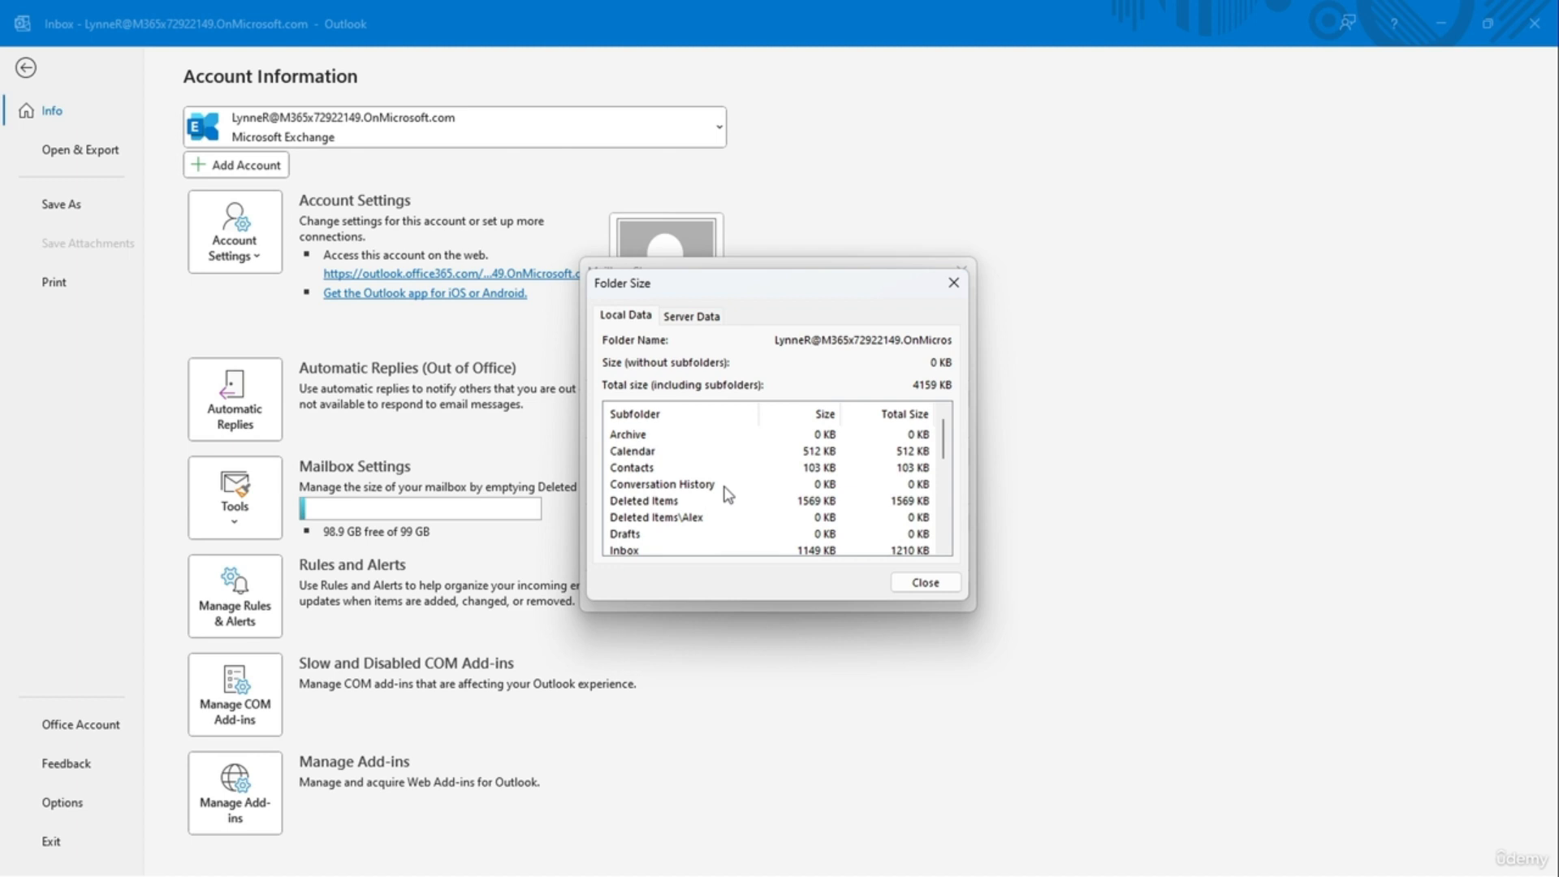
Step: View the sizes of the remaining mailbox folders and close the folder size list
scroll(728, 495, "down", 6)
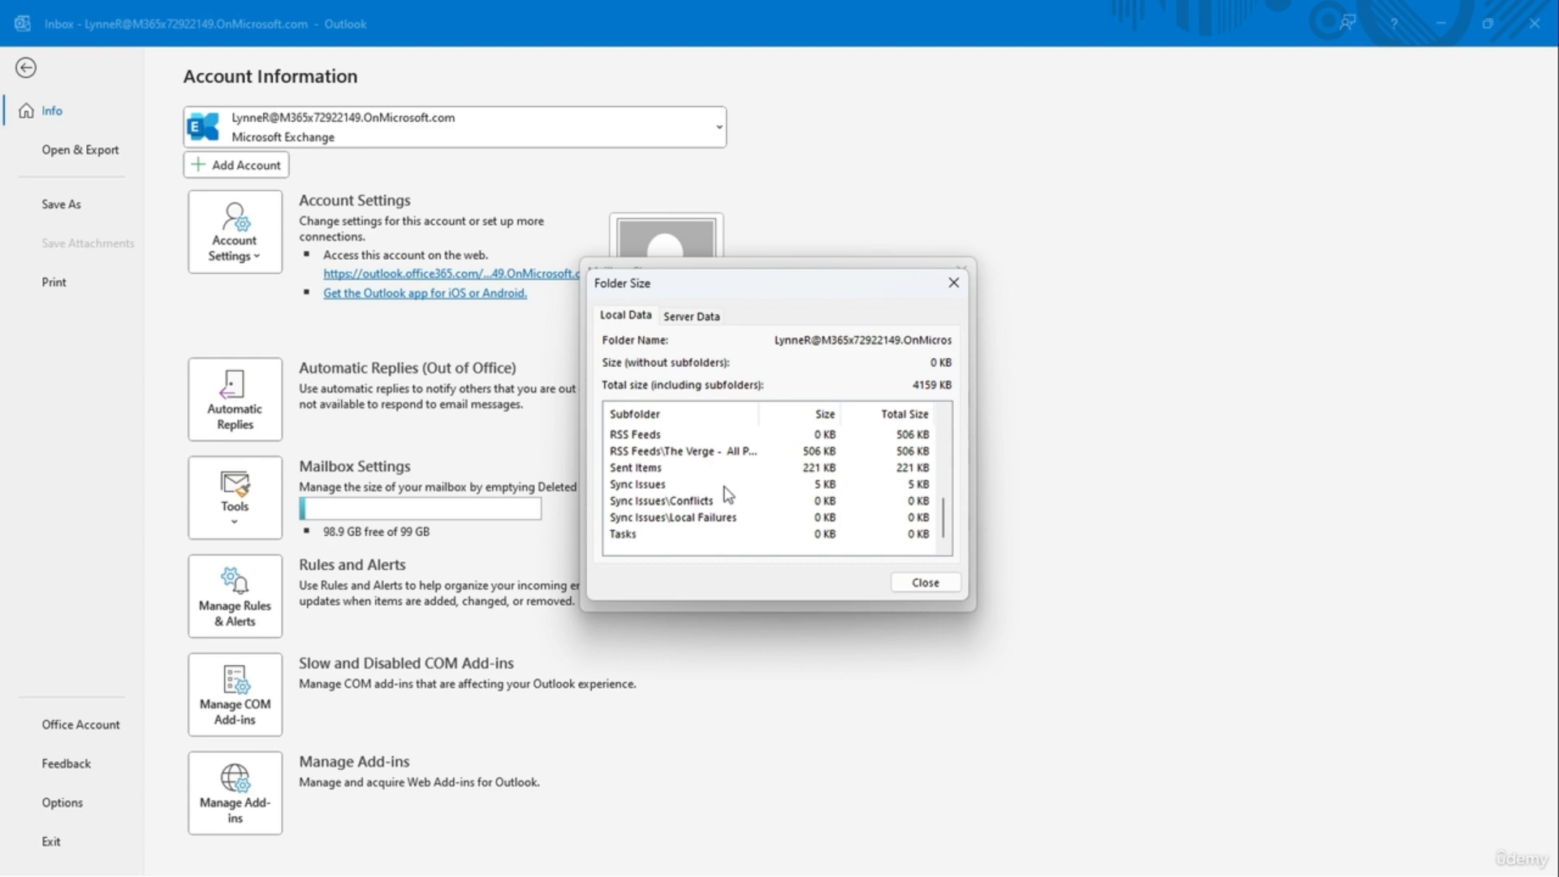
left_click(934, 586)
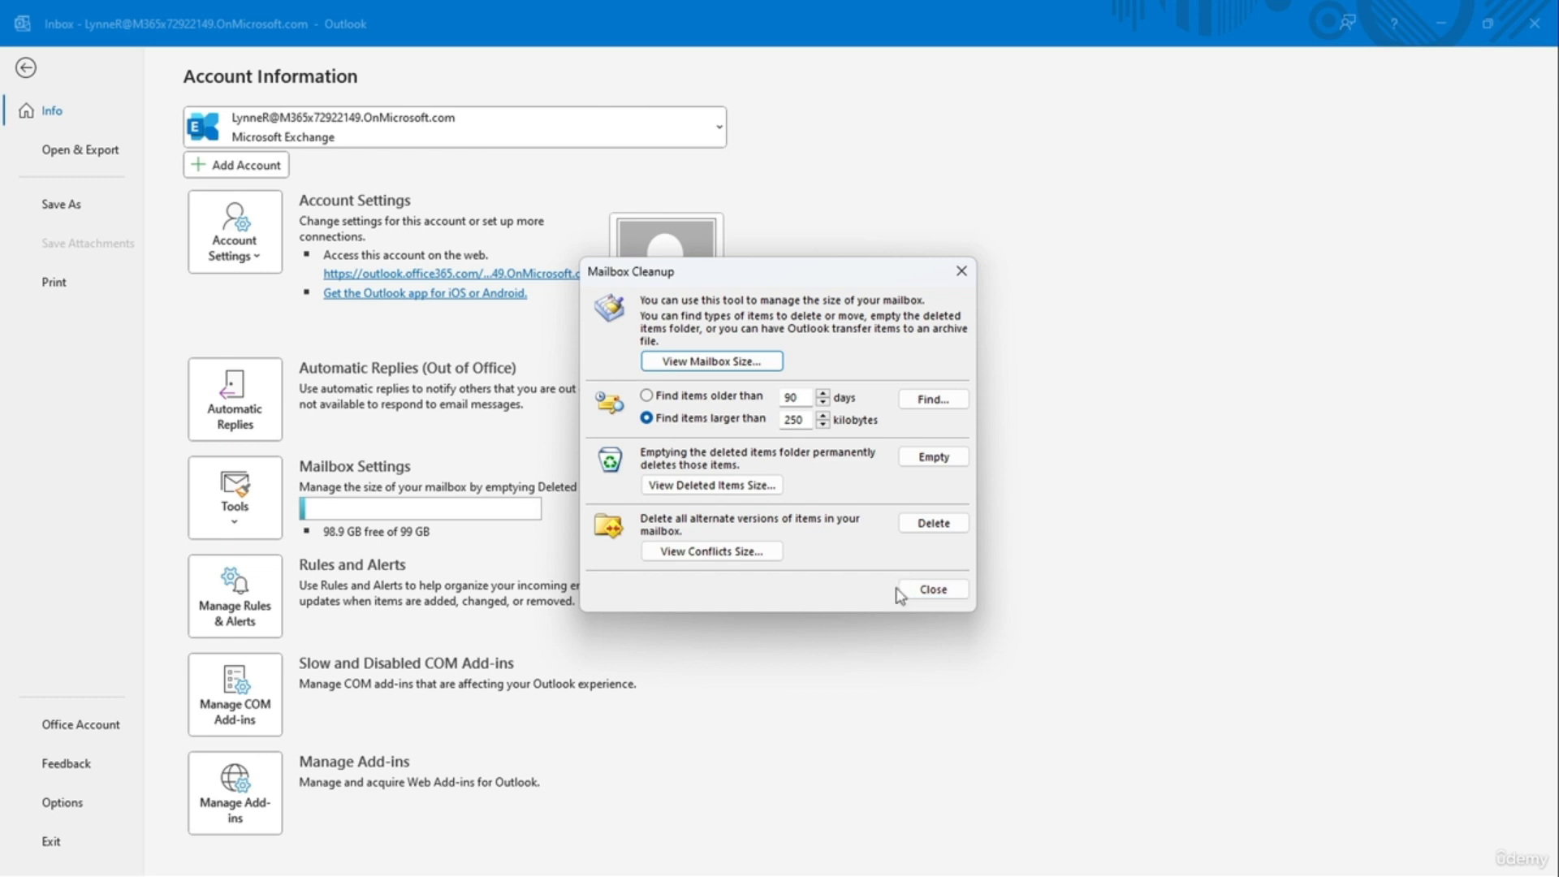
Step: Find mailbox items larger than 250 kilobytes, close the search window, and reopen Mailbox Cleanup
left_click(933, 398)
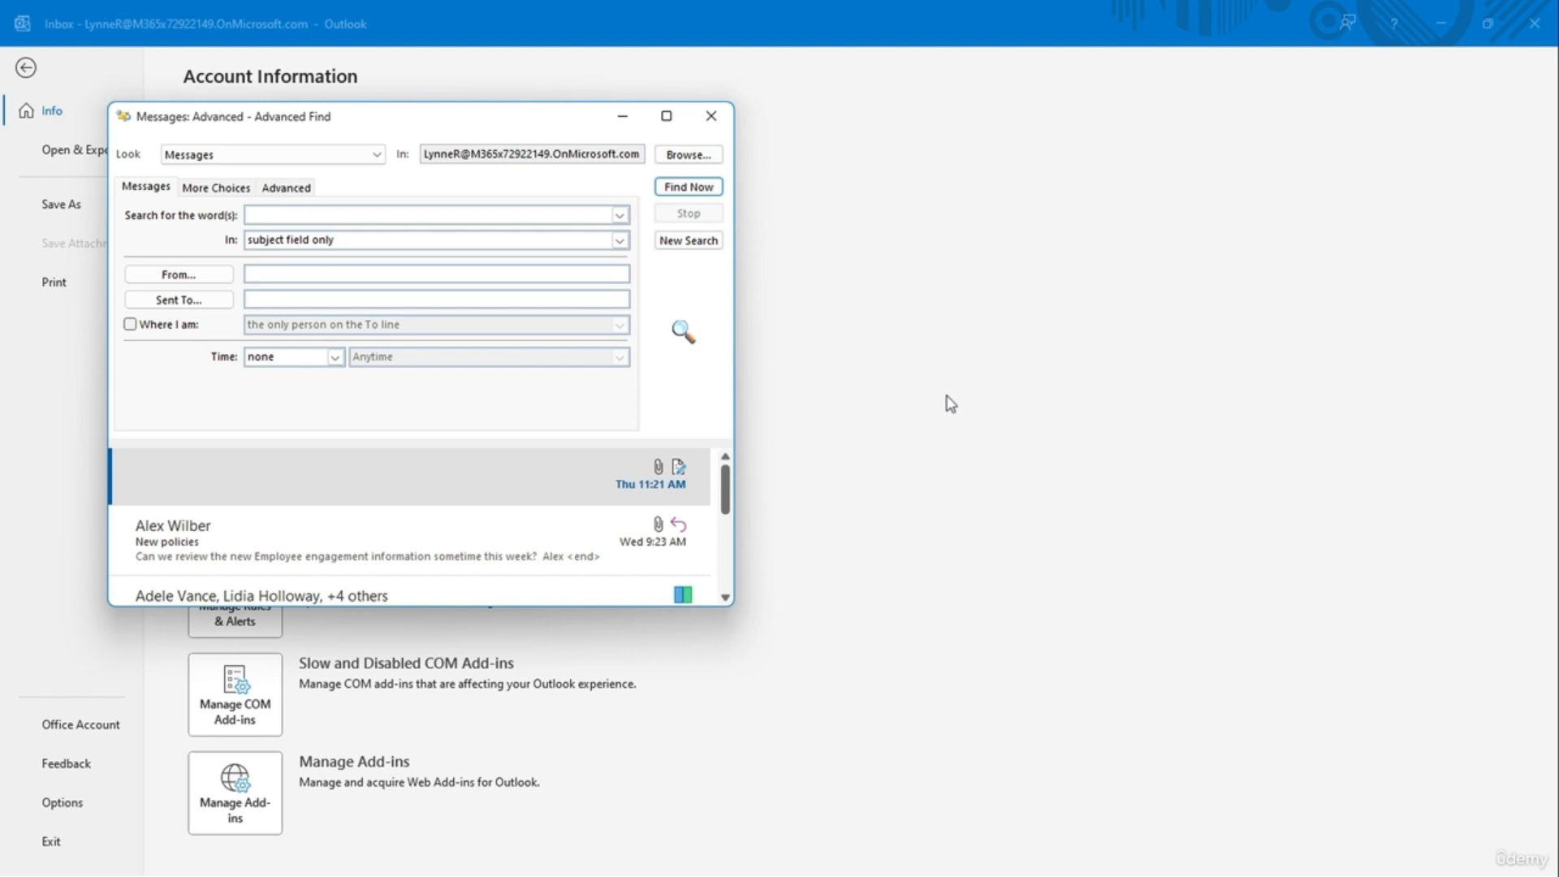
left_click(712, 116)
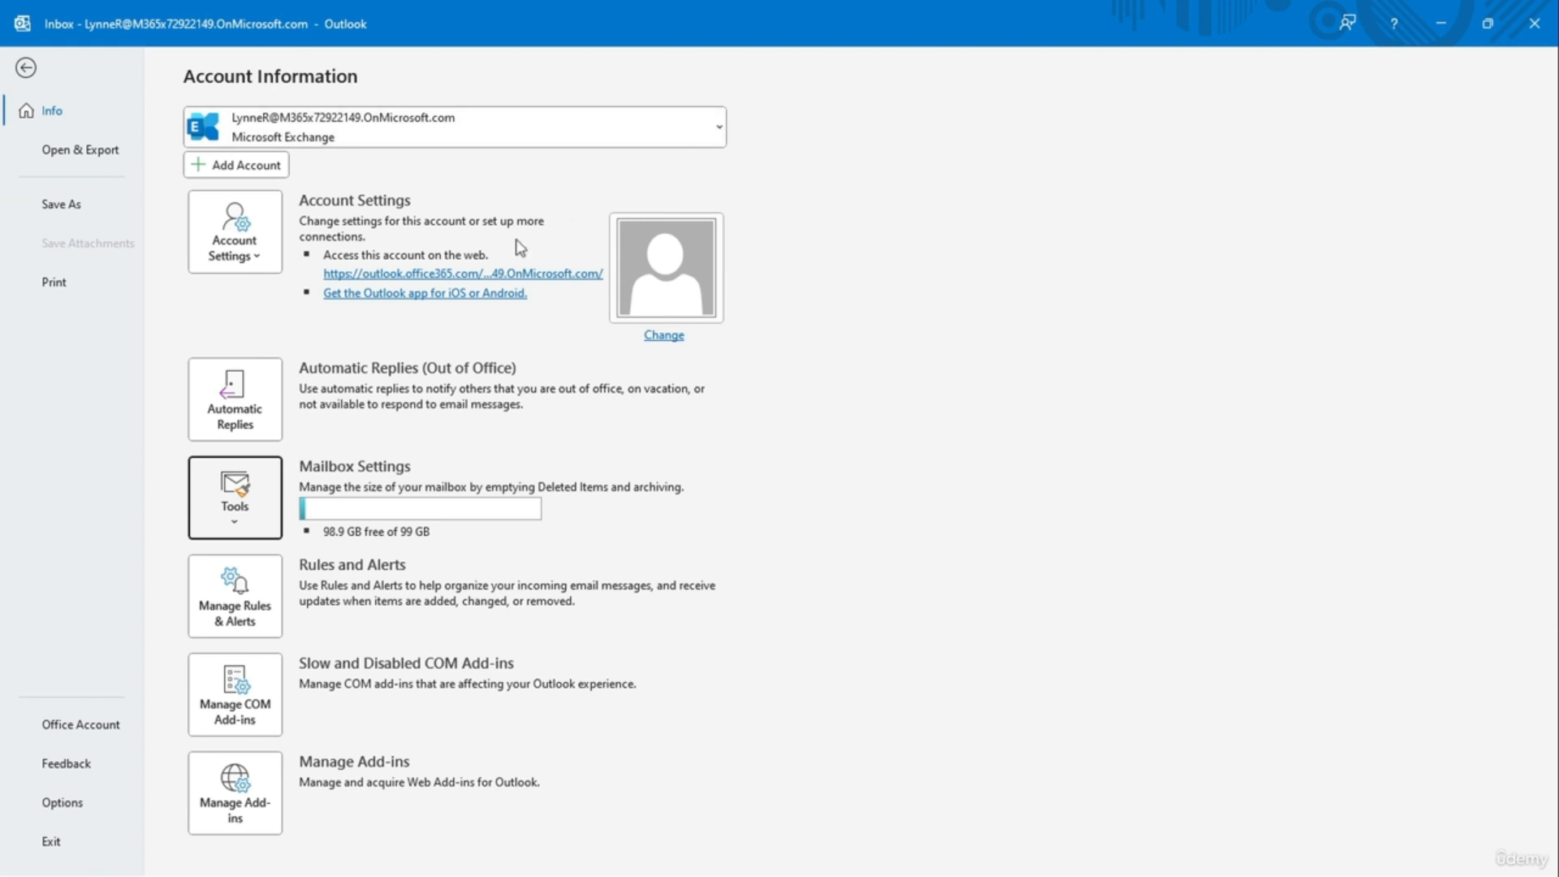
left_click(243, 530)
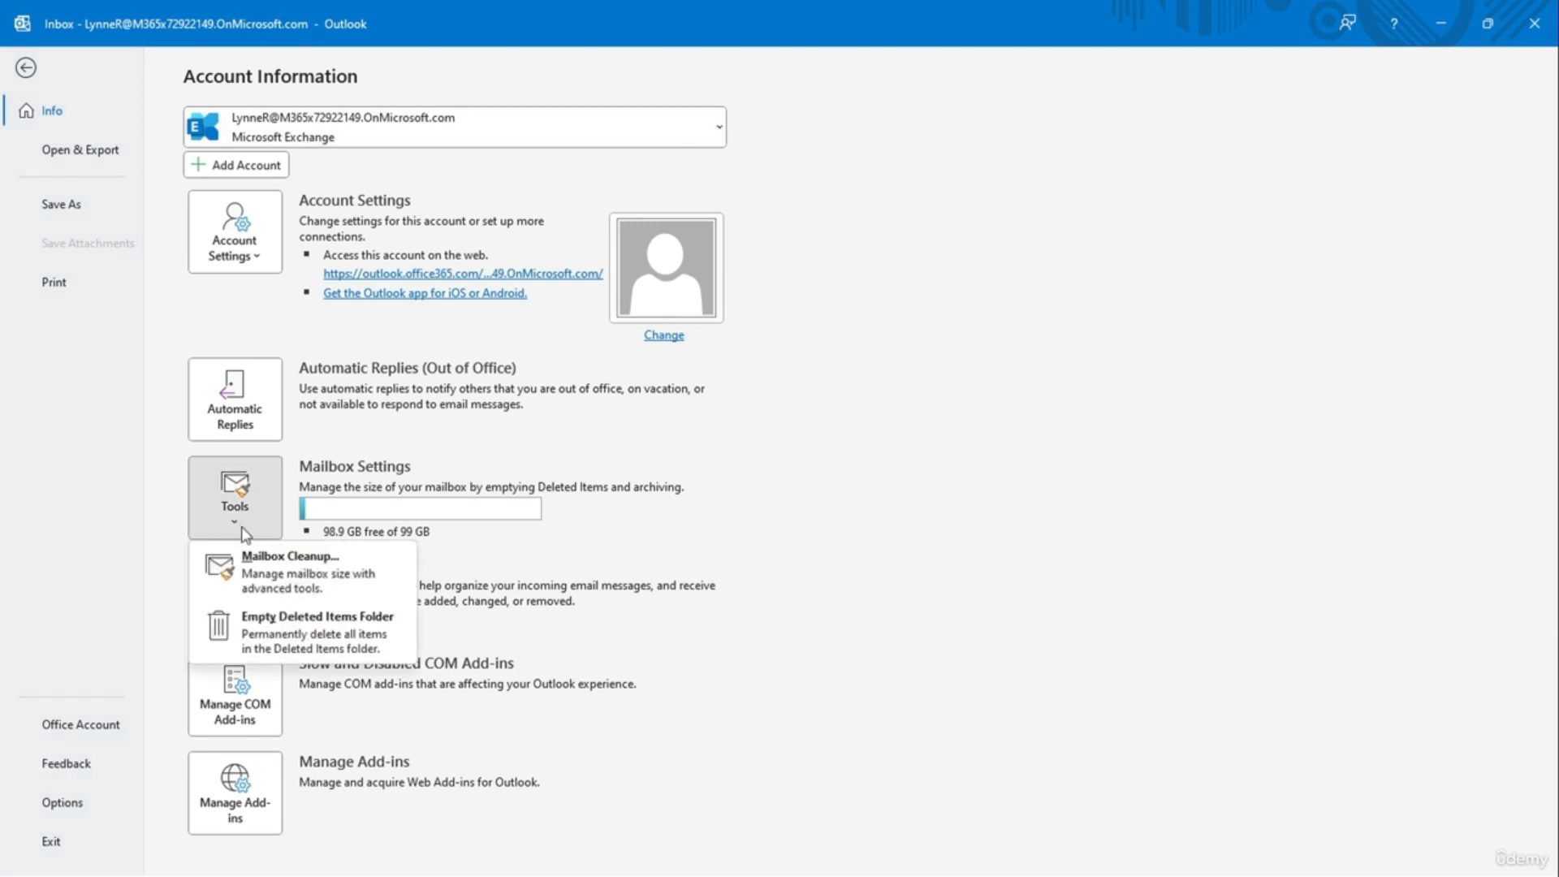
left_click(268, 573)
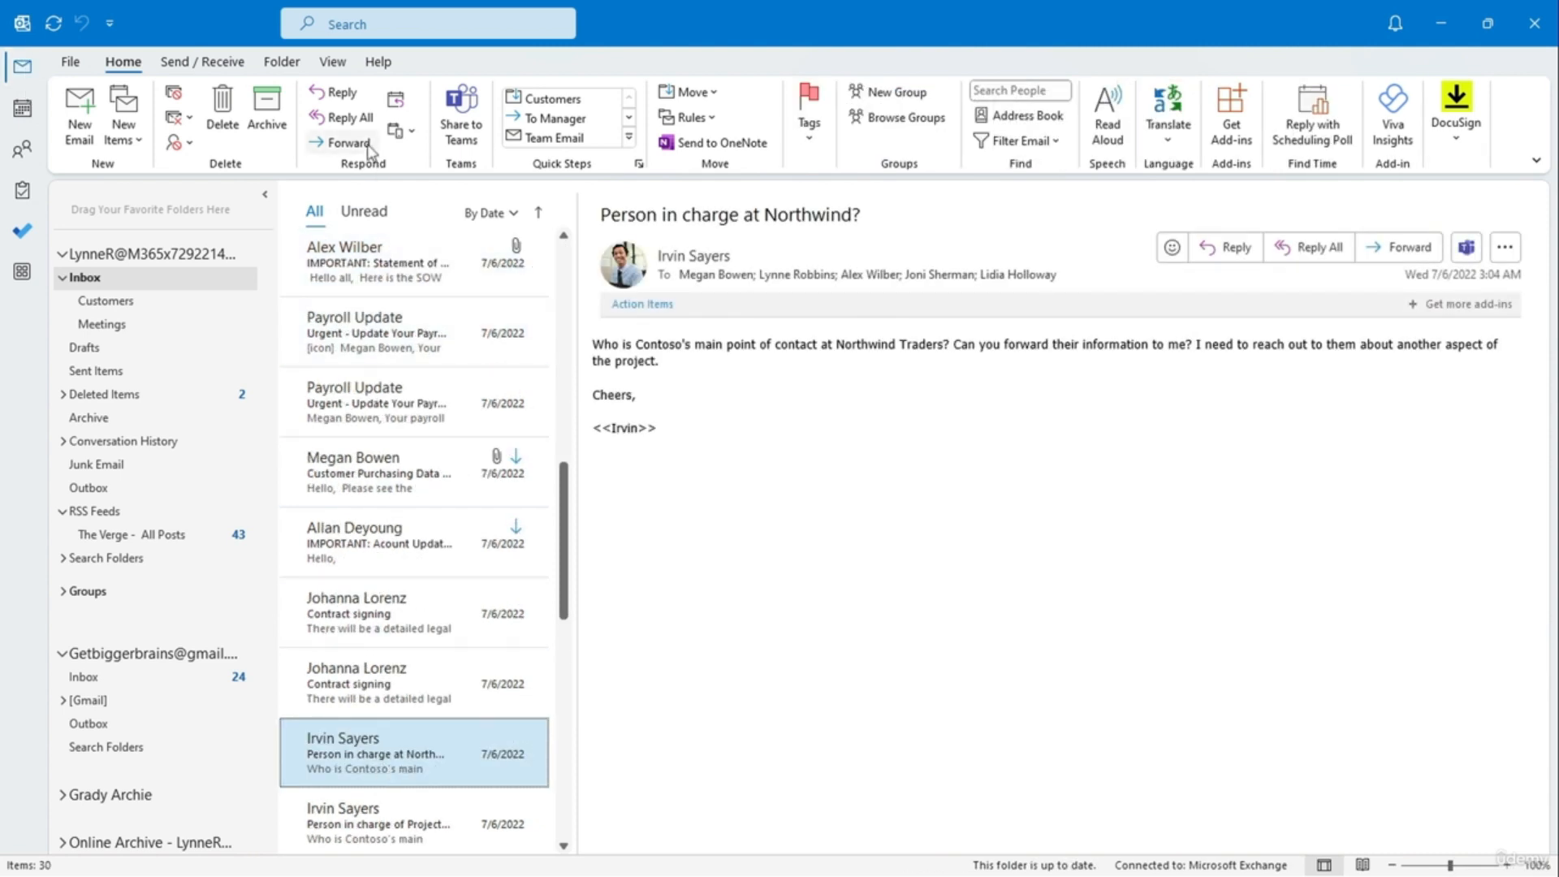
Step: Archive the selected "Person in charge at Northwind?" message and open the Archive folder
left_click(269, 111)
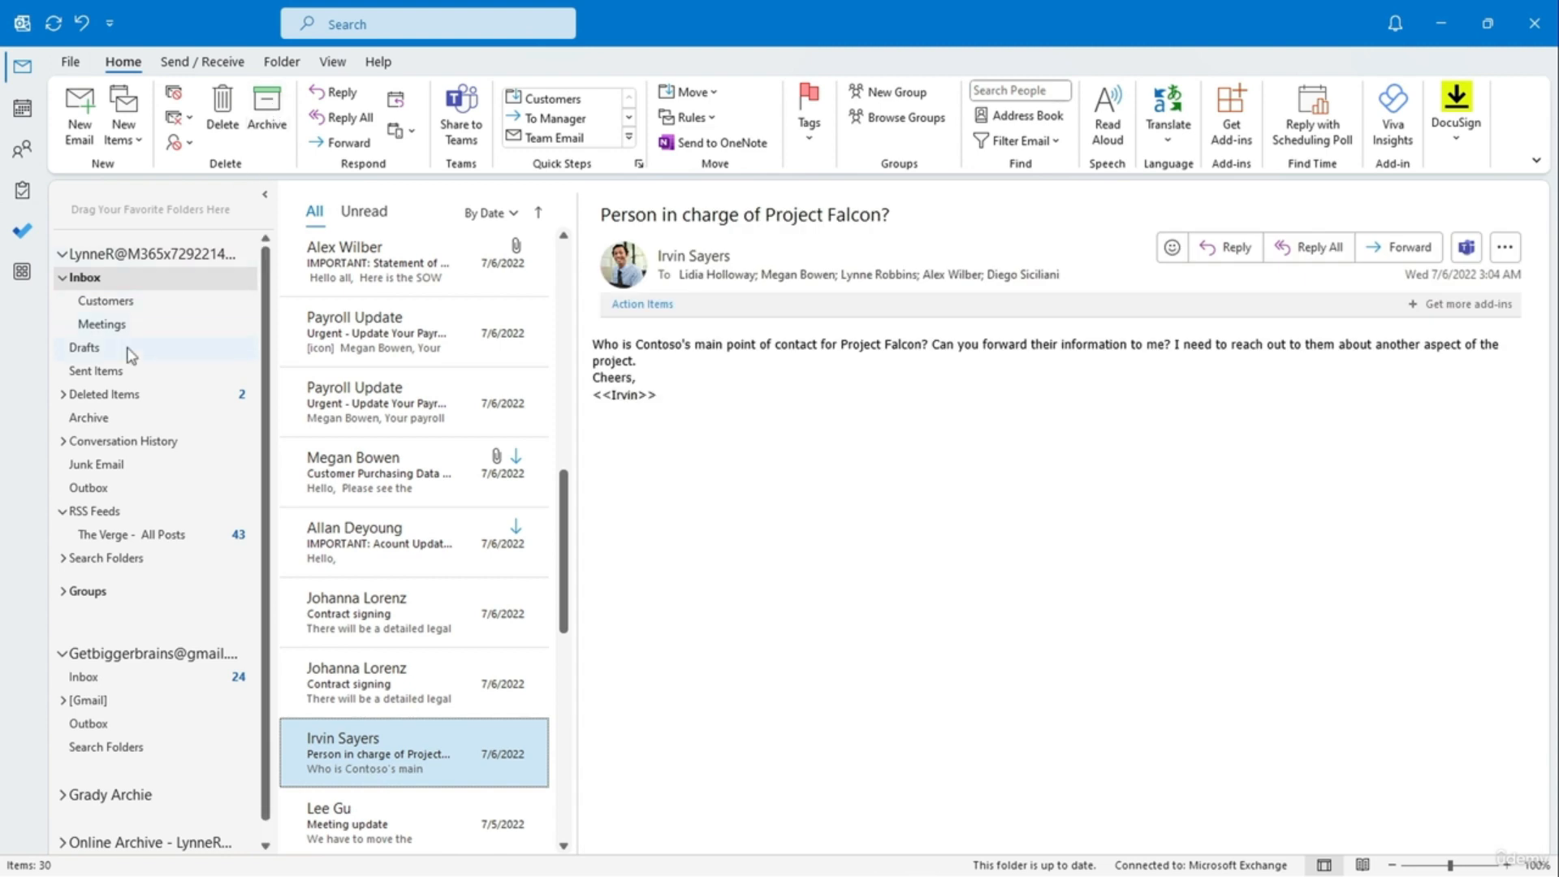
left_click(101, 419)
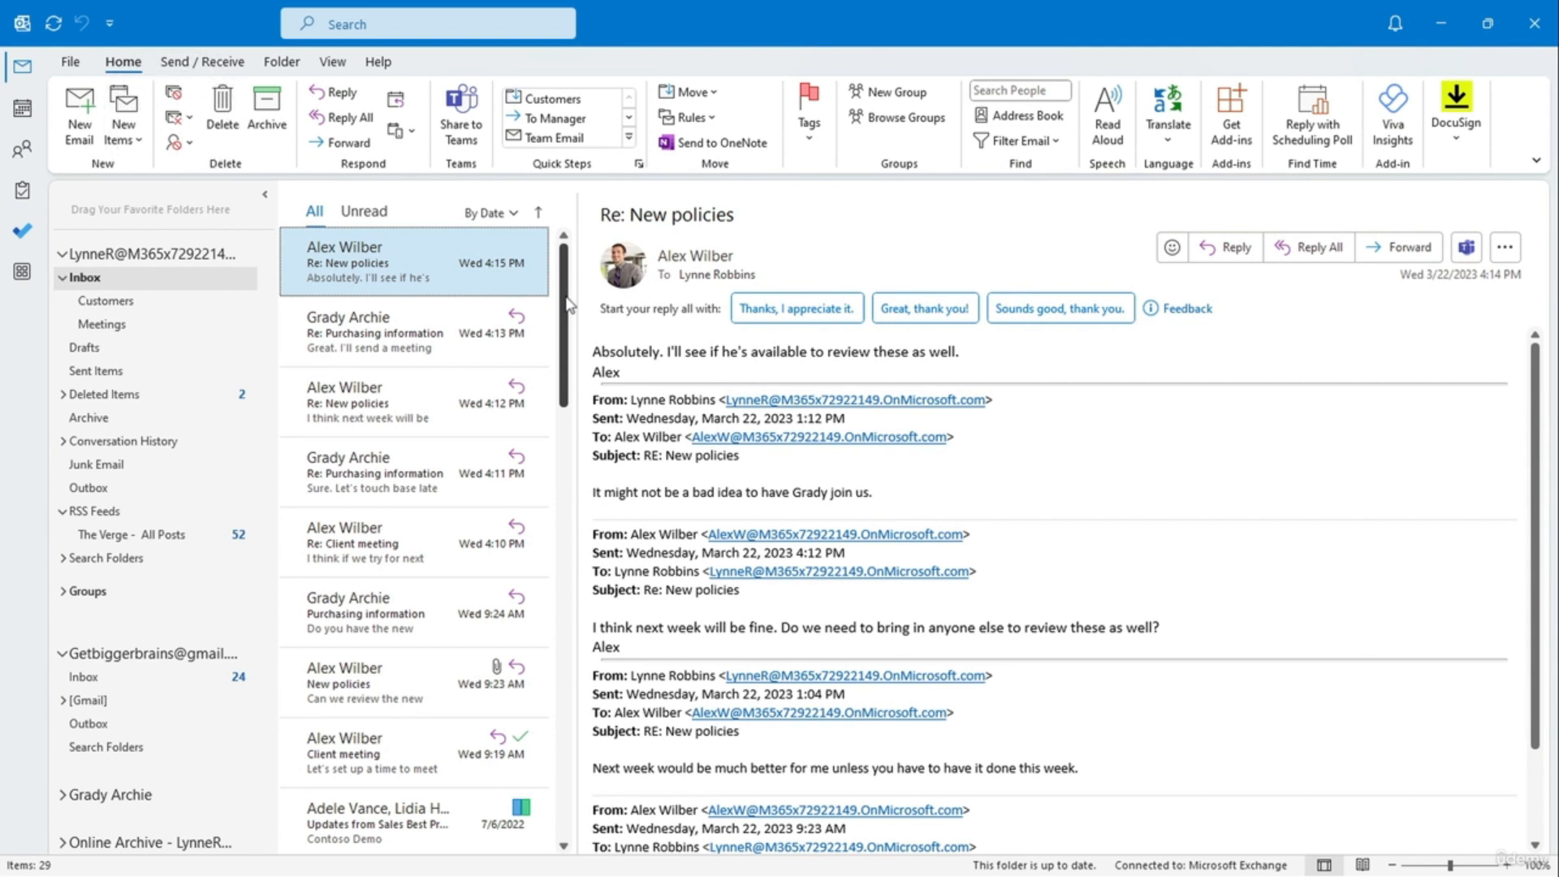
Step: Run Clean Up Conversation on the "Re: New policies" thread after viewing its settings, and check the Deleted Items folder
left_click(188, 120)
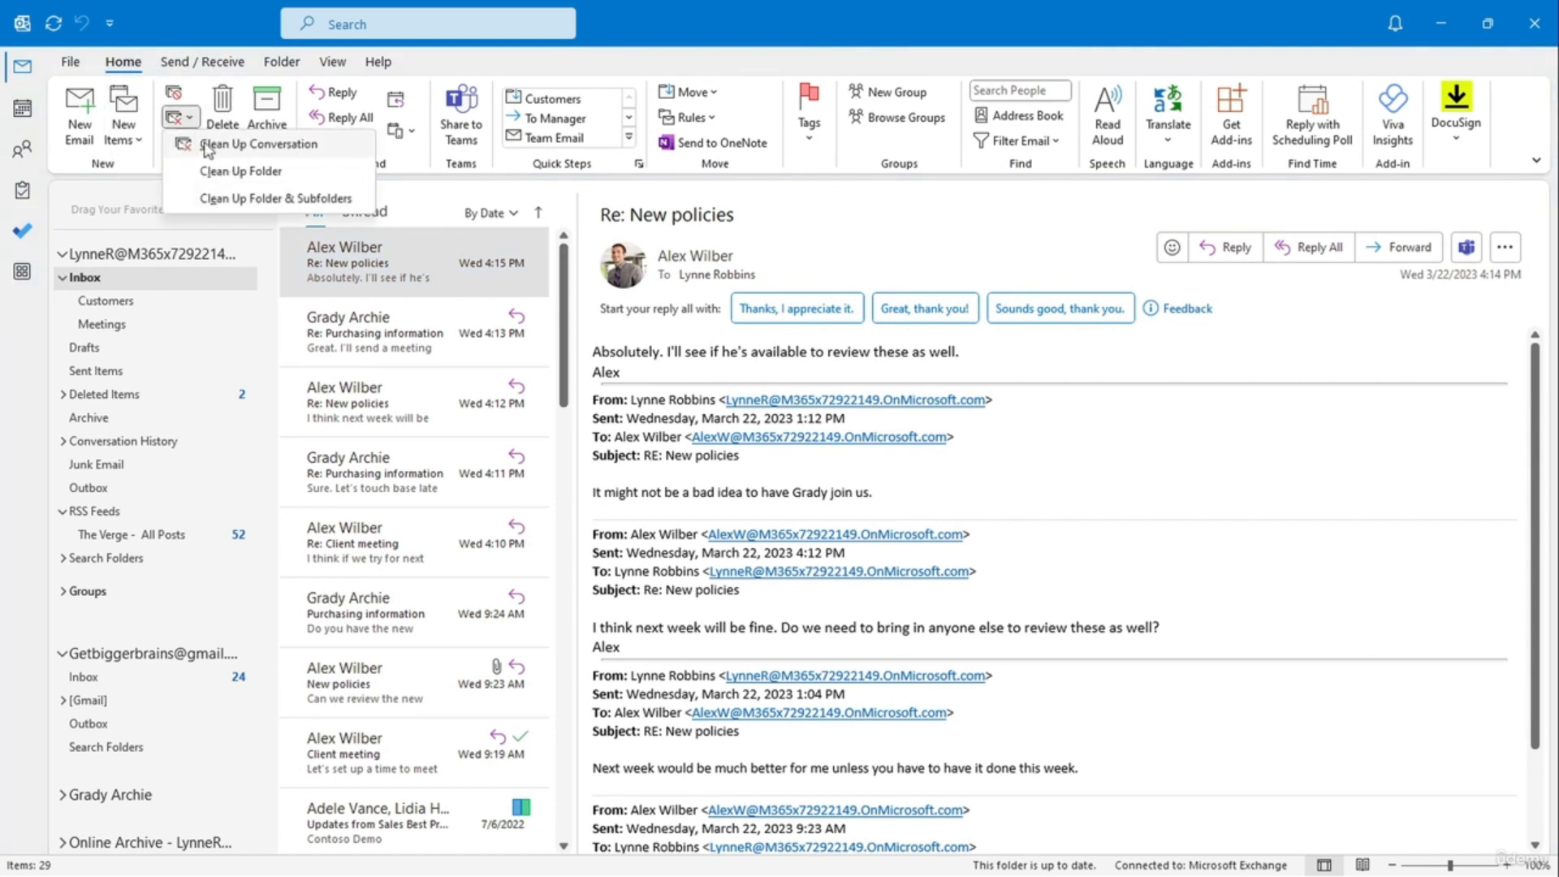
left_click(206, 145)
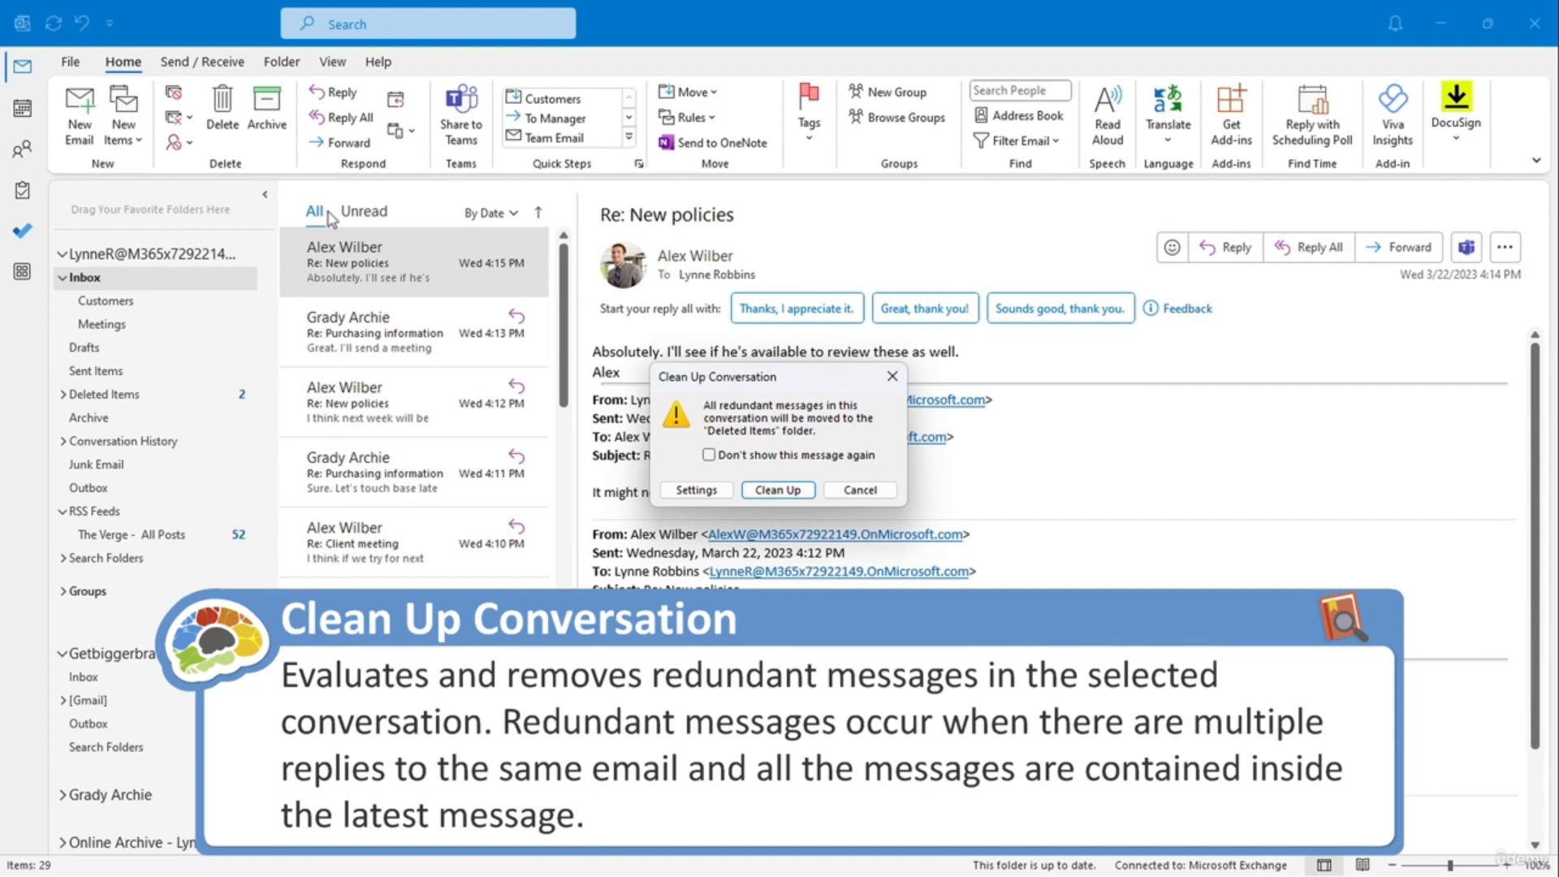
left_click(695, 490)
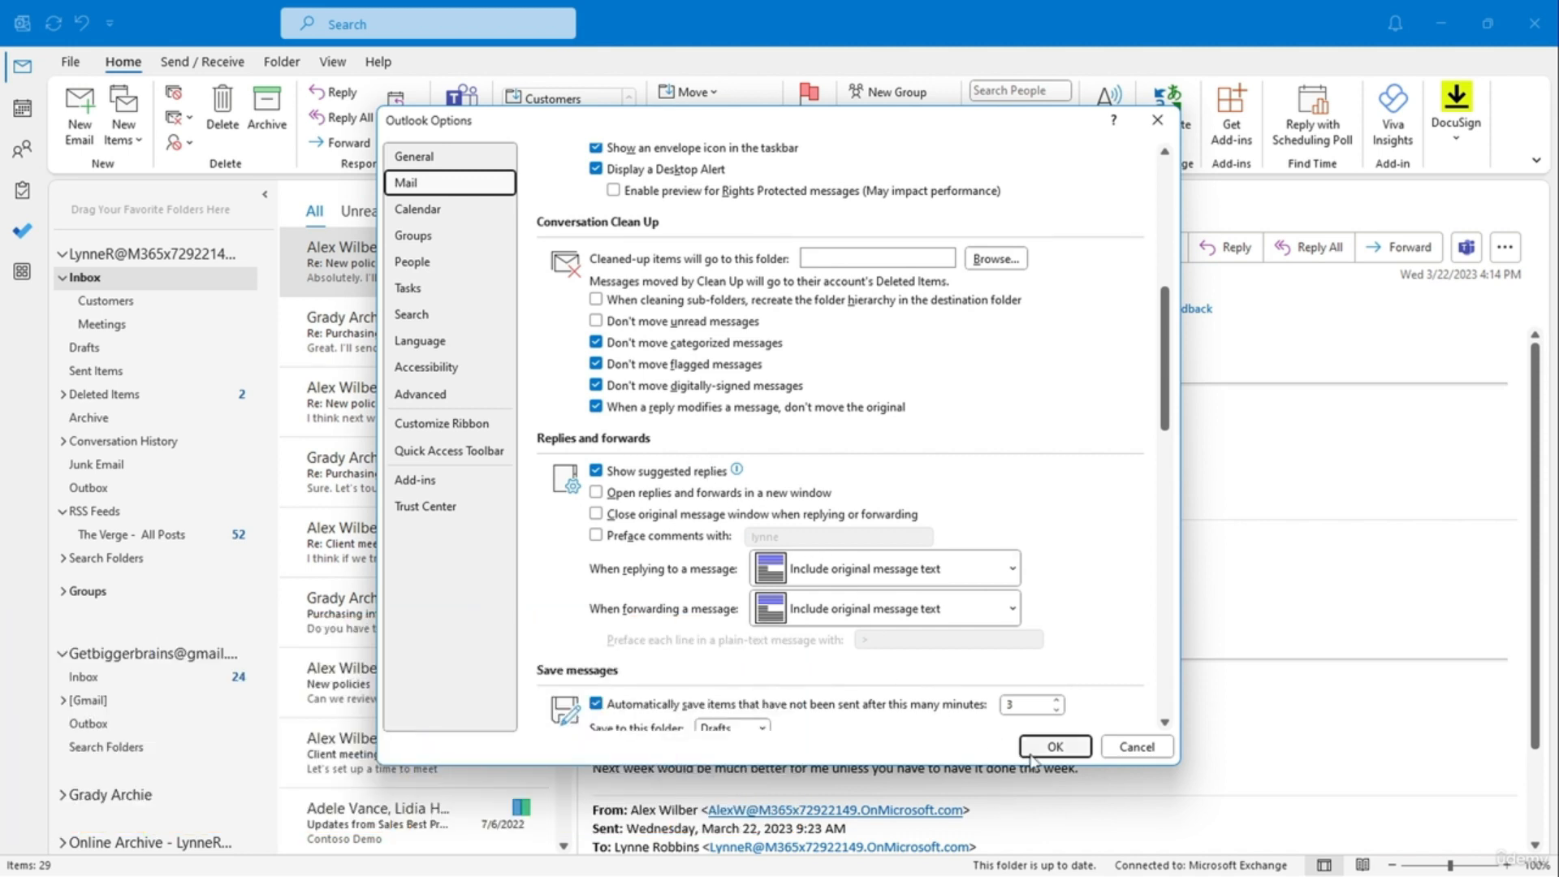
left_click(1055, 747)
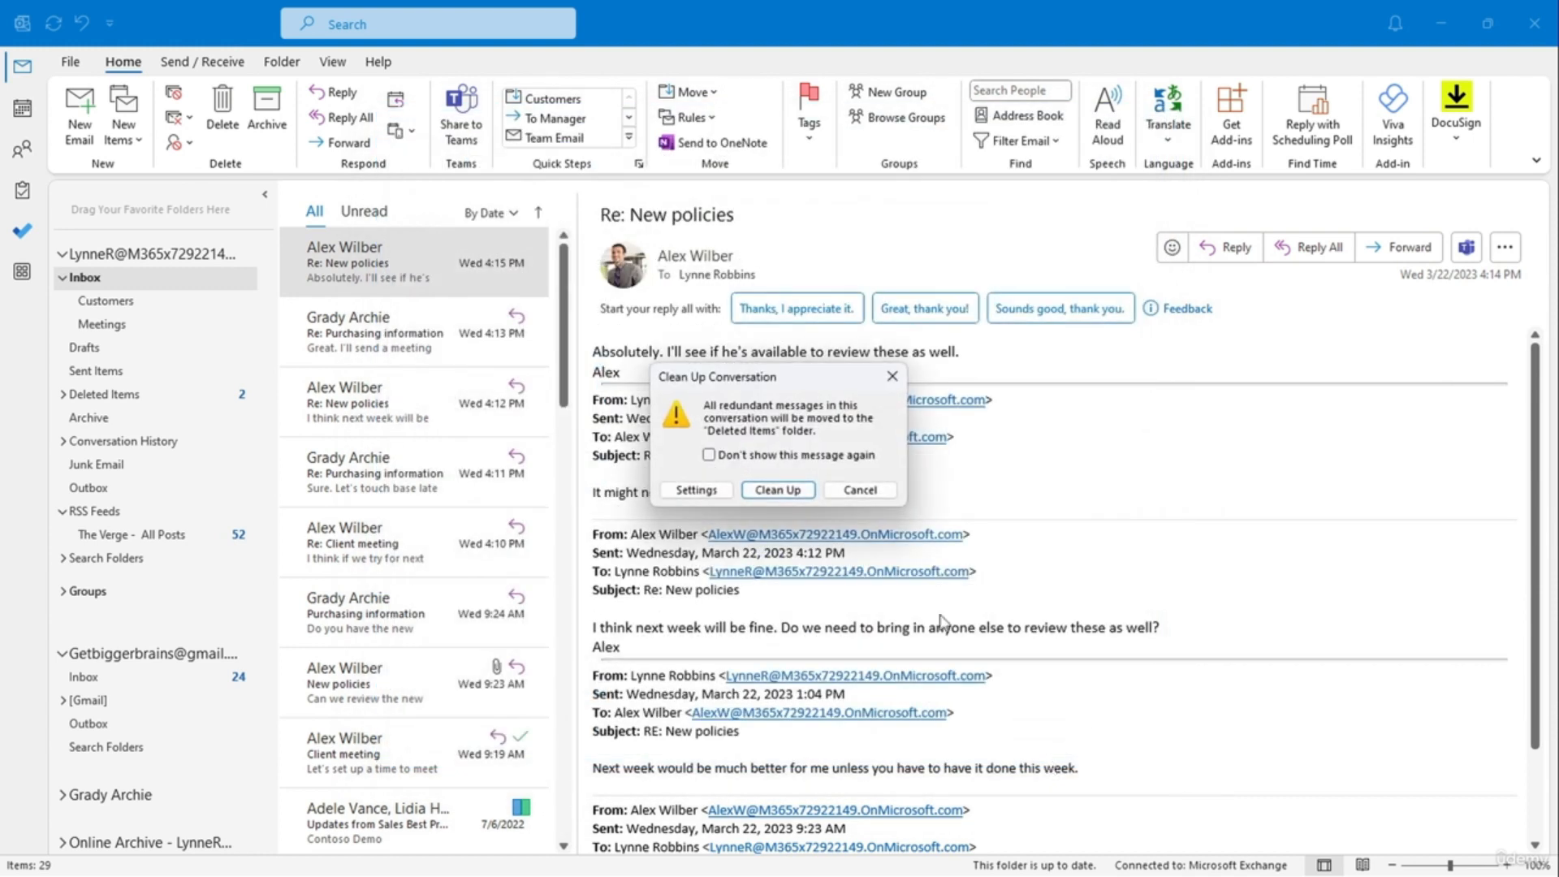
left_click(774, 491)
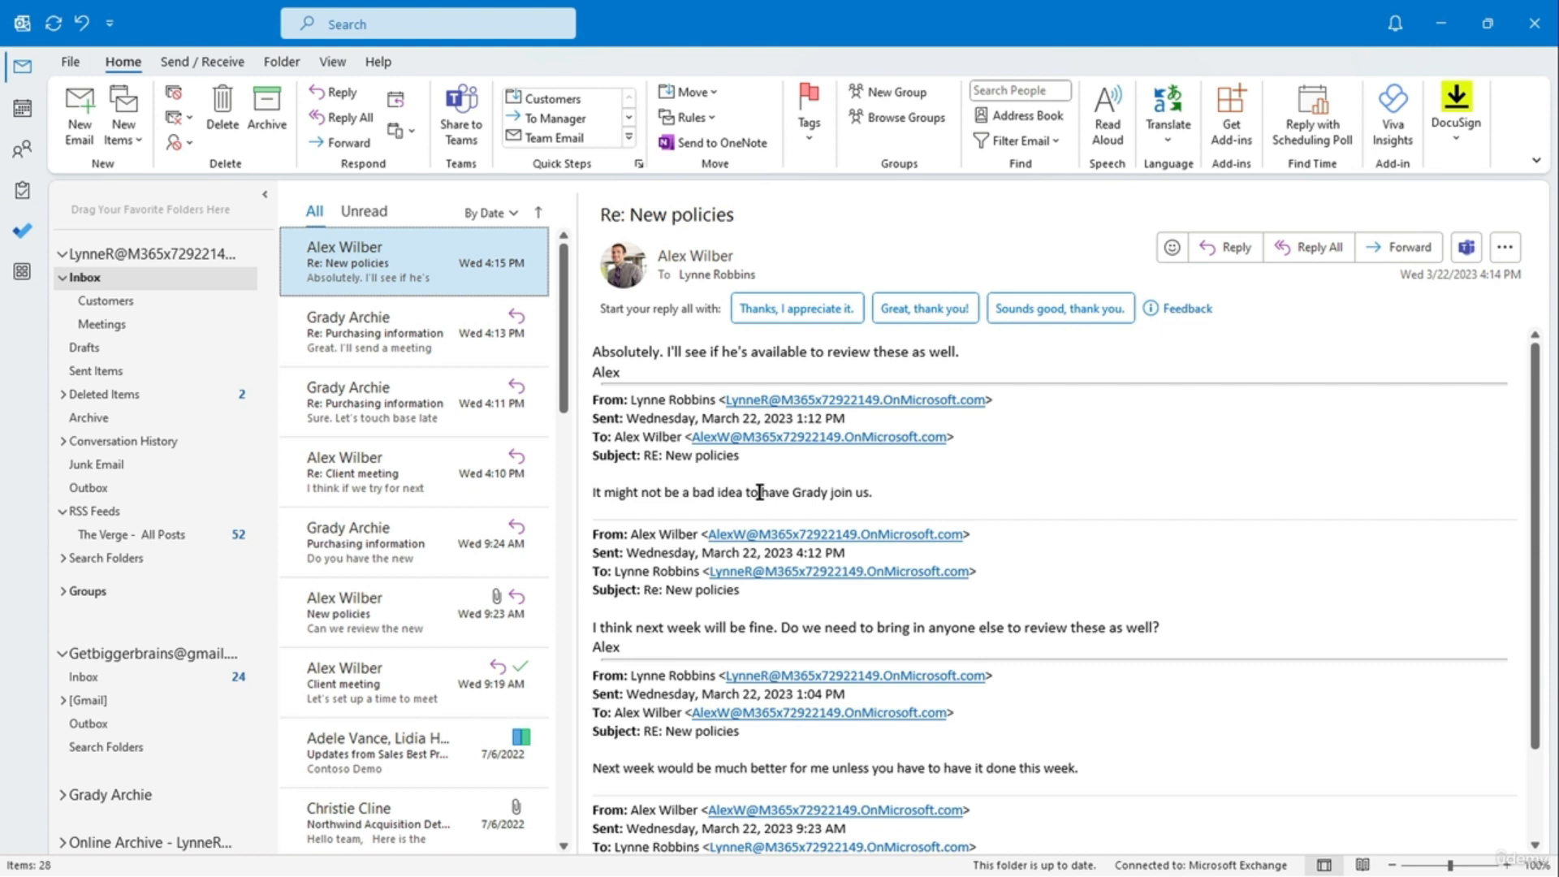
left_click(106, 394)
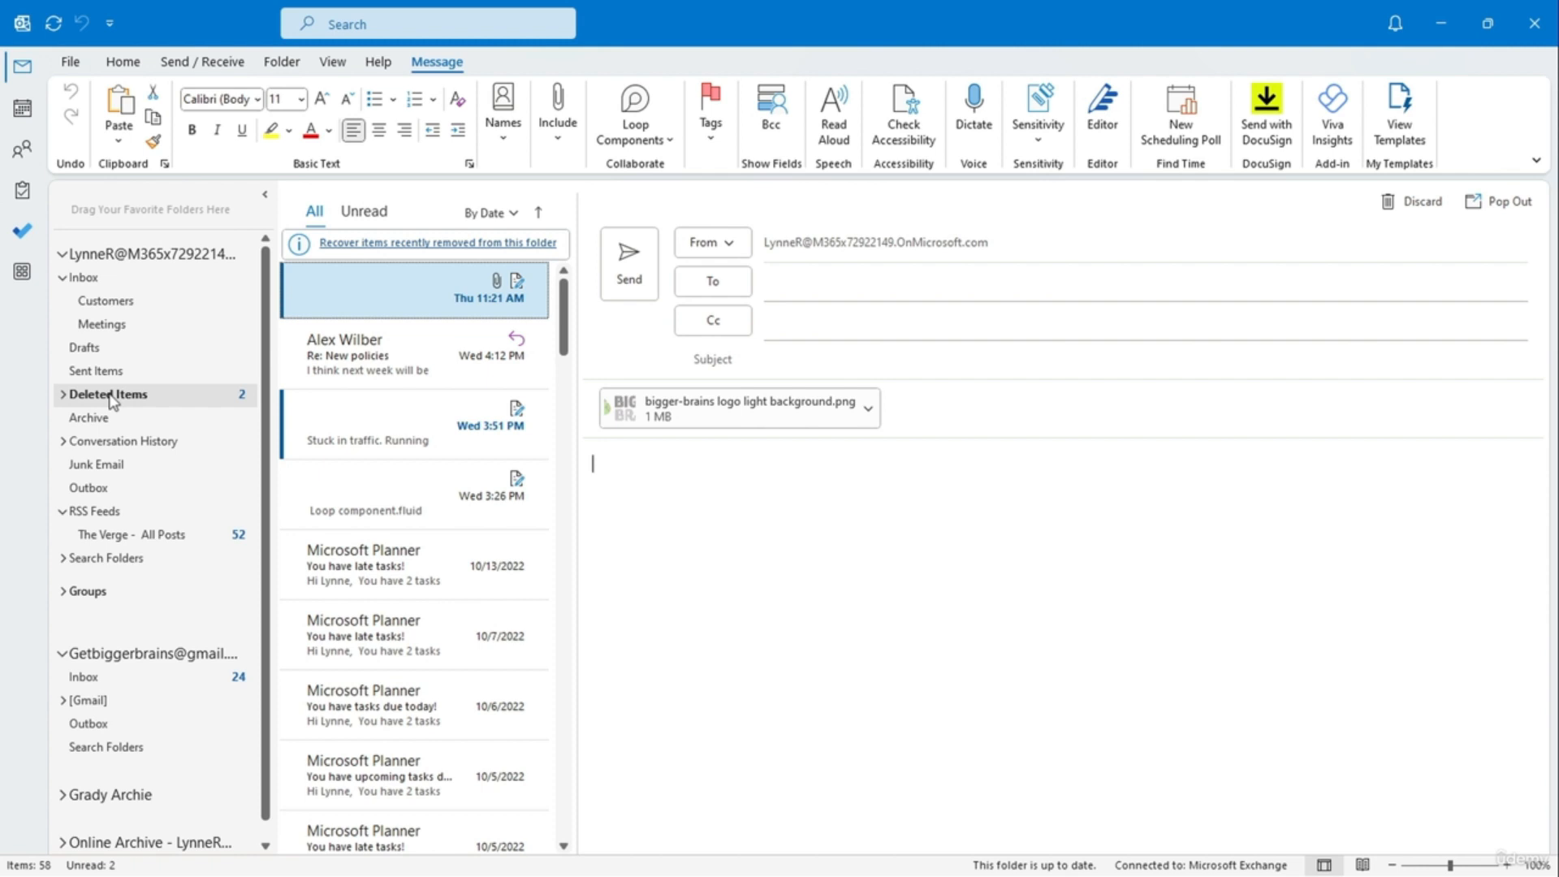
left_click(118, 279)
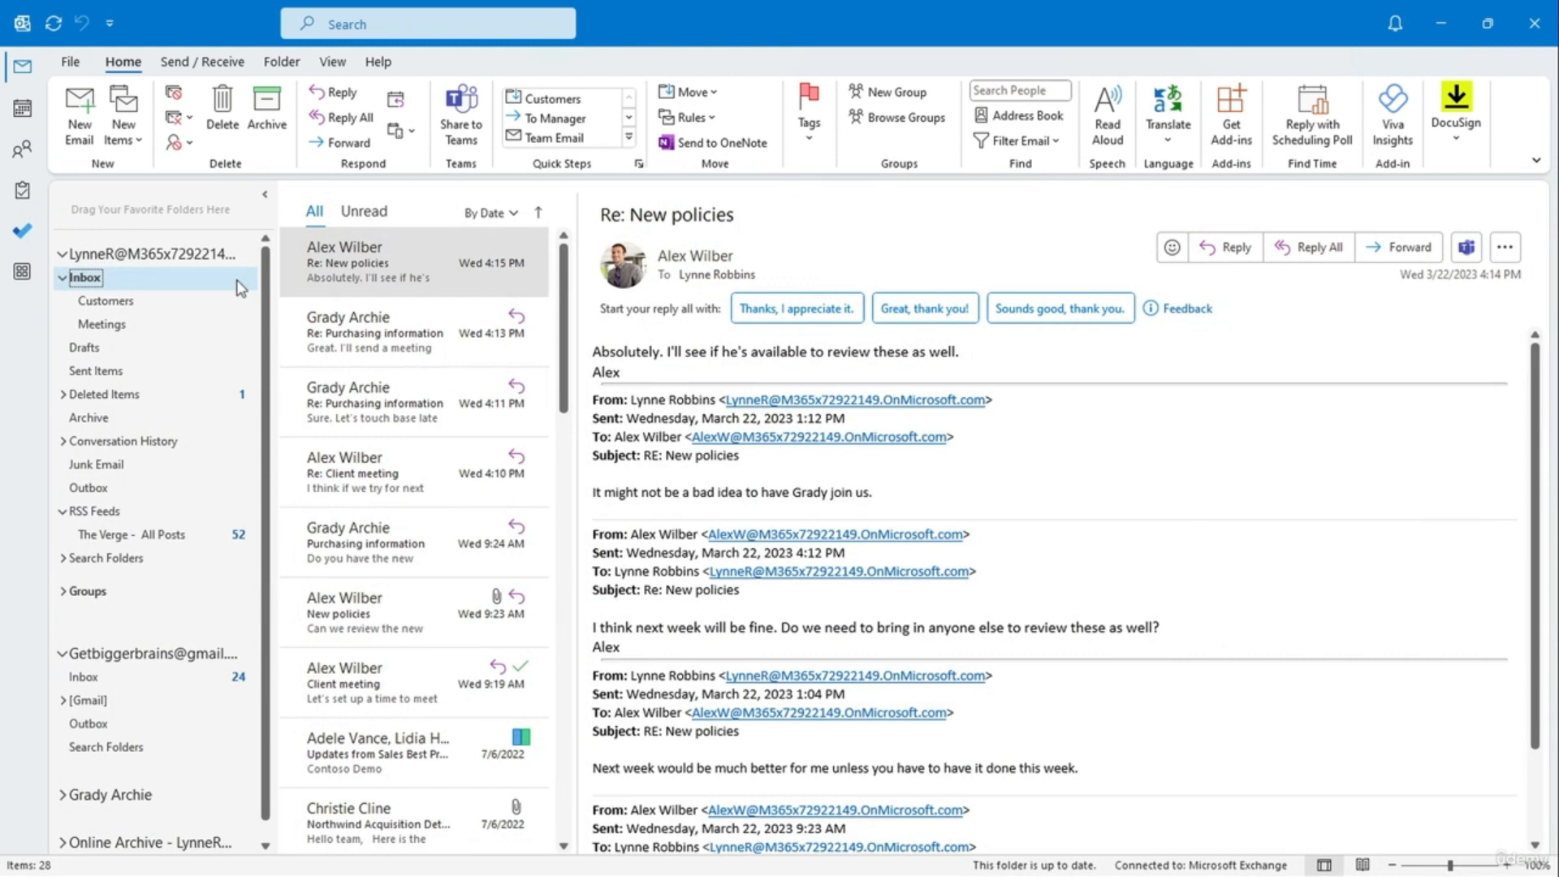
Step: Clean up the redundant messages in the whole Inbox folder and open Deleted Items
left_click(197, 121)
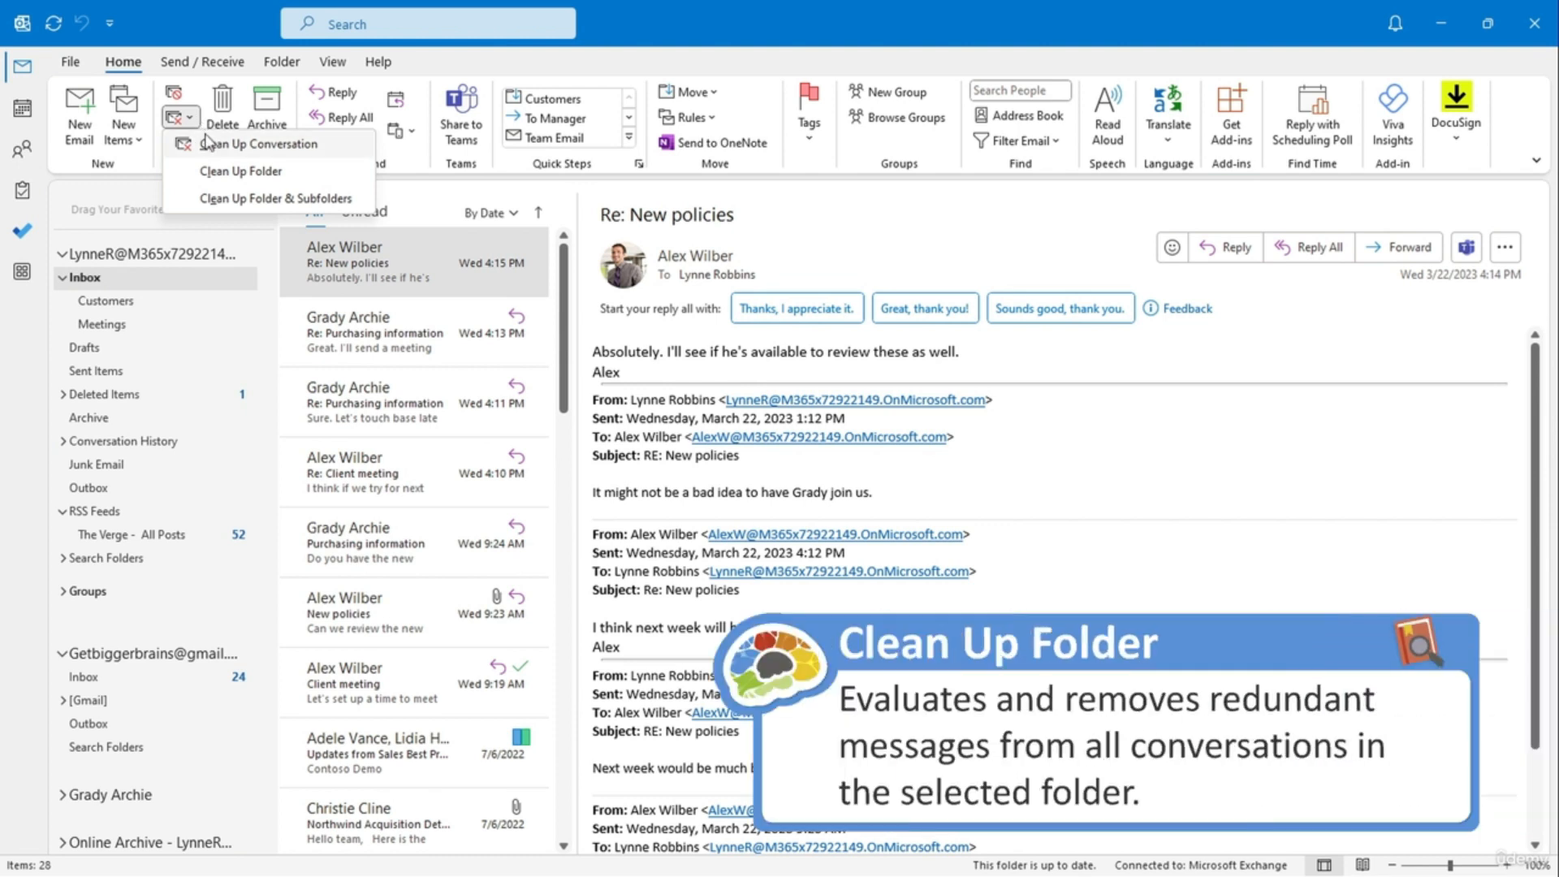
left_click(235, 172)
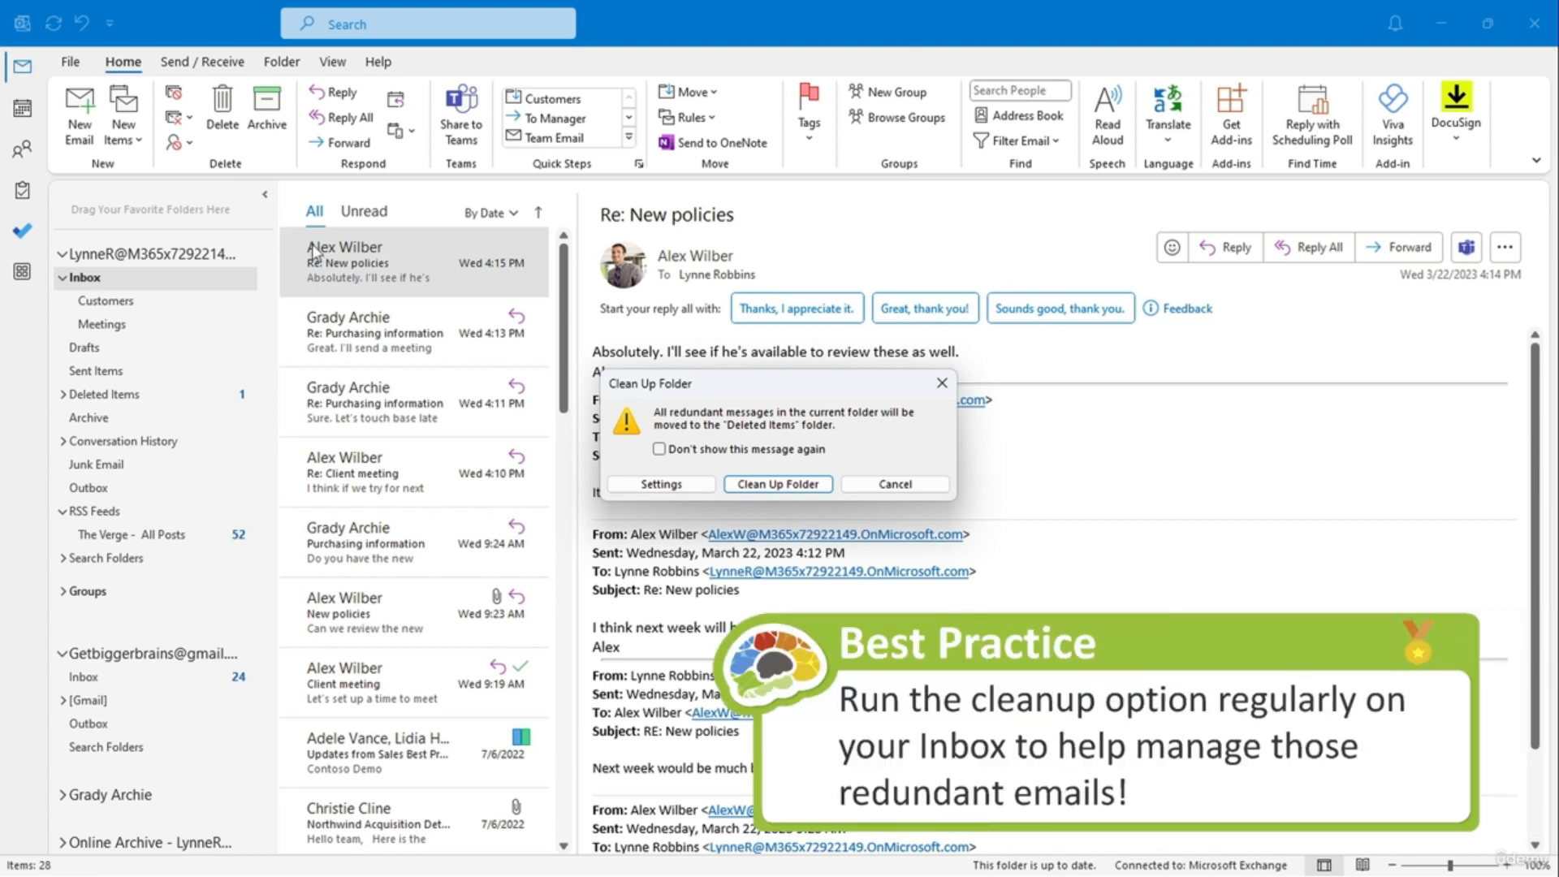
left_click(756, 484)
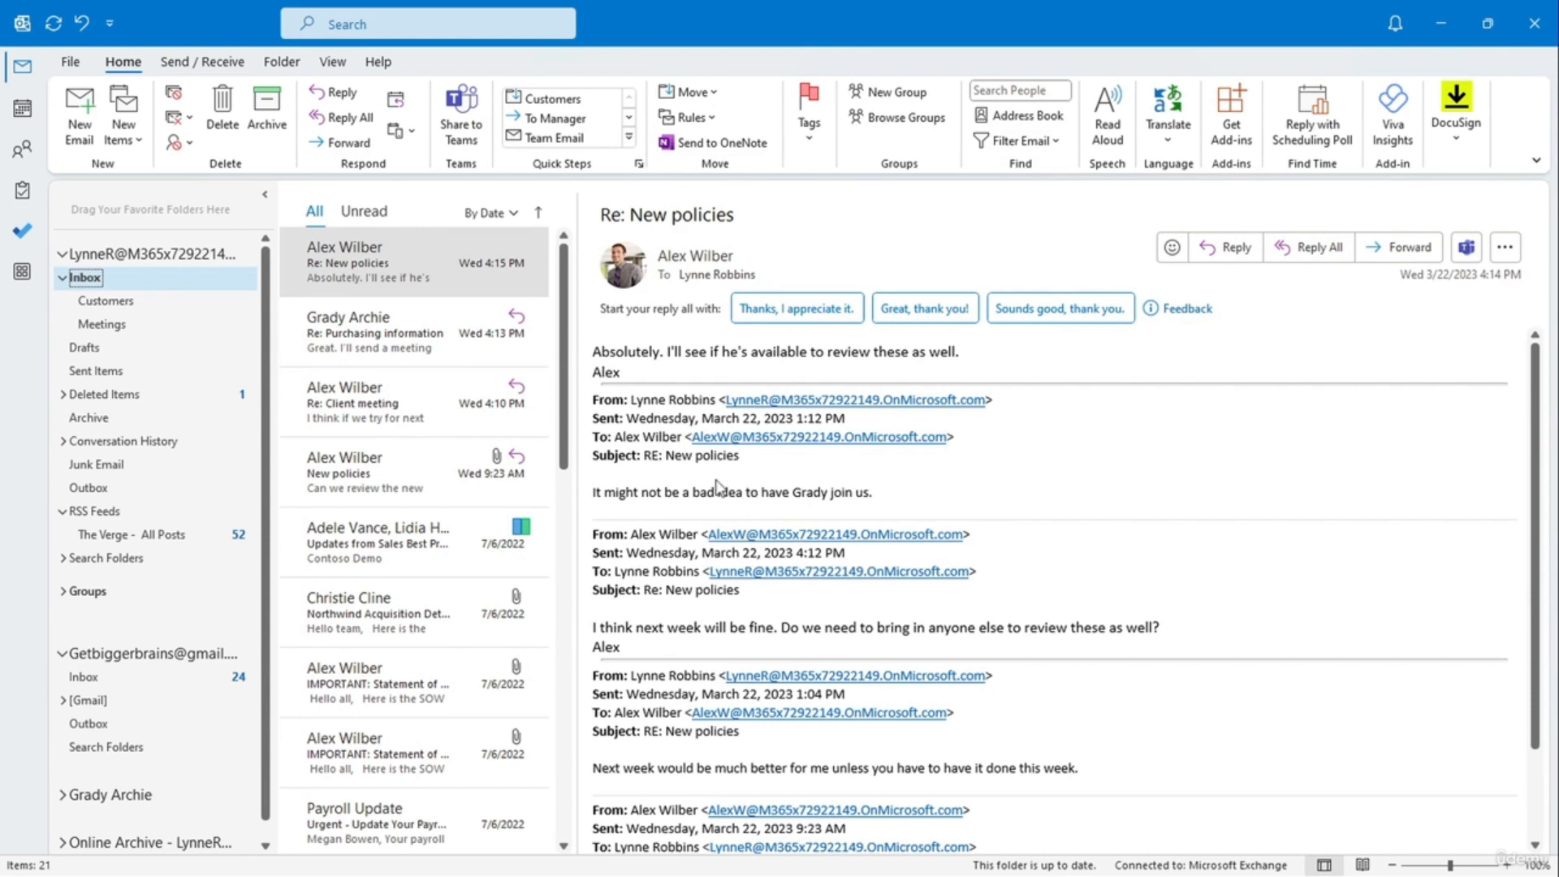
left_click(134, 395)
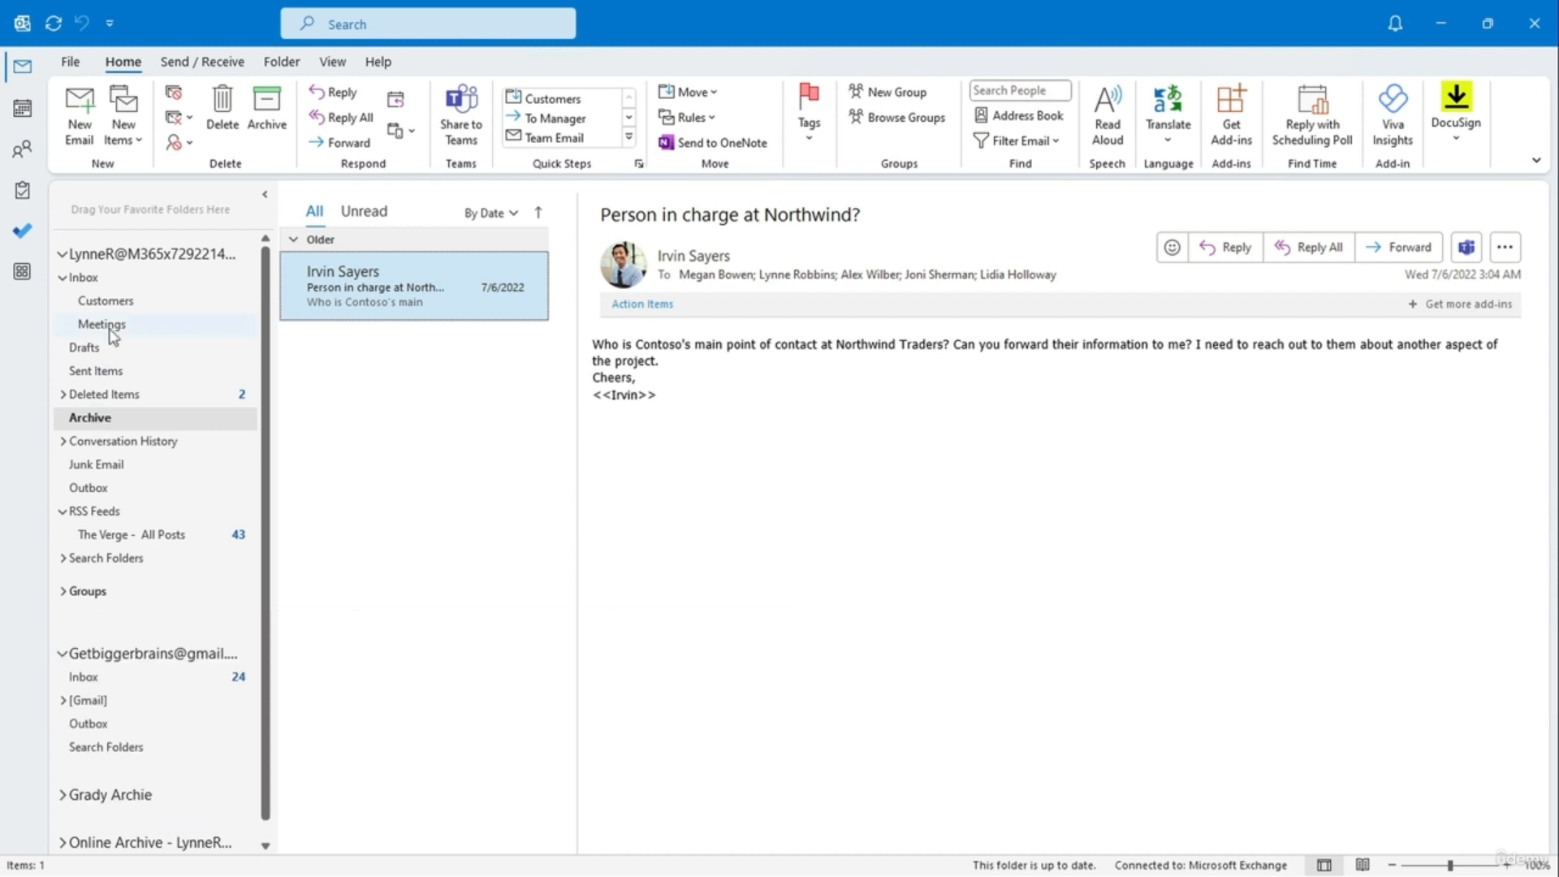
Step: Set the Customers folder's retention policy to 1 Year Delete (1 year) in its properties
left_click(126, 307)
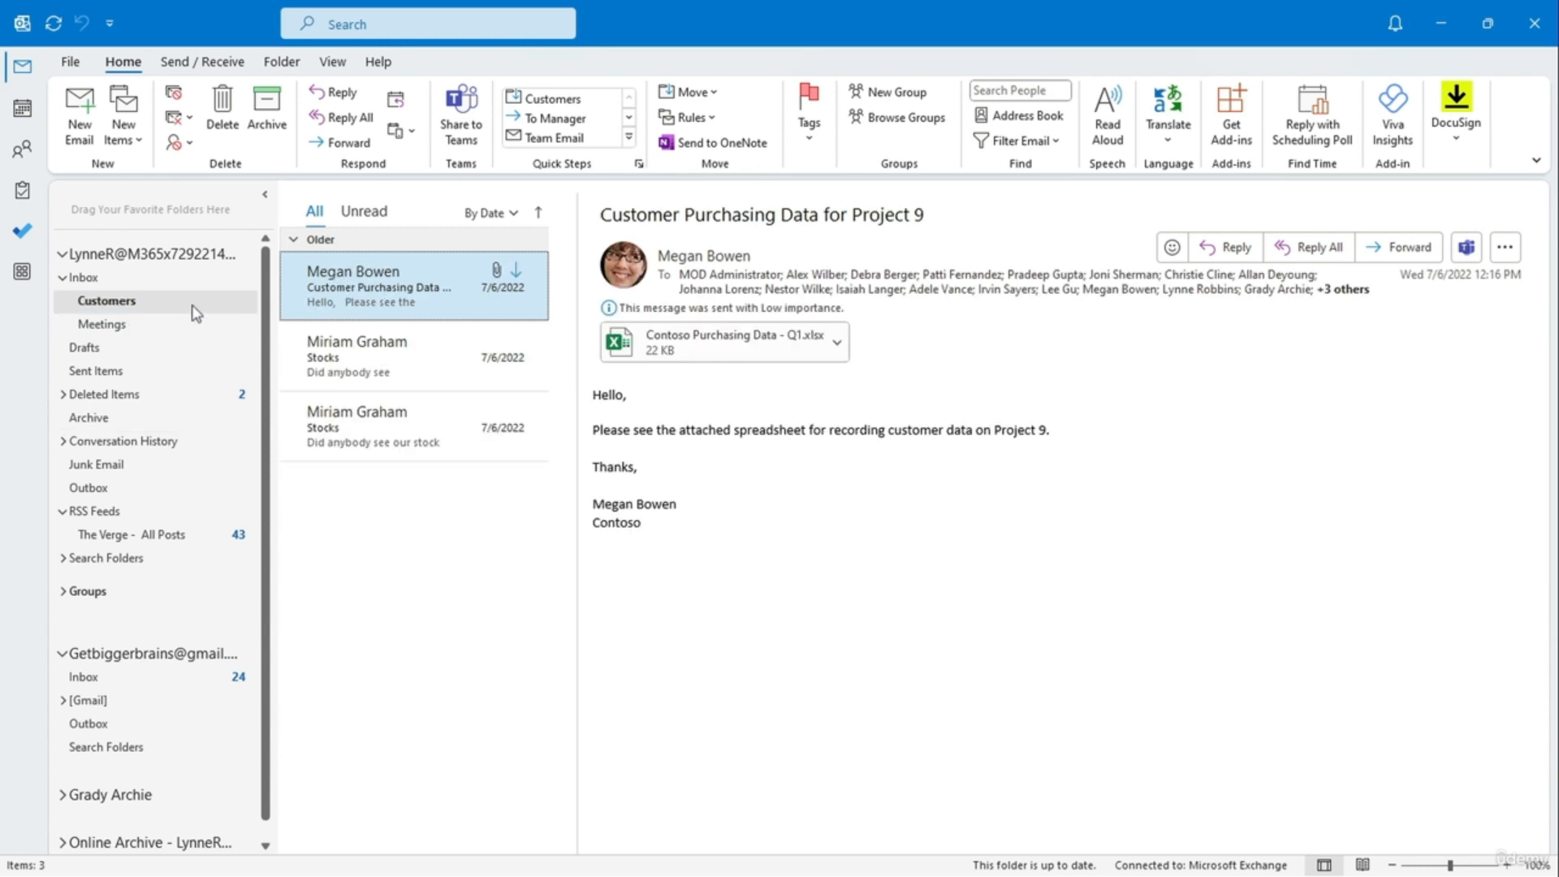
right_click(192, 307)
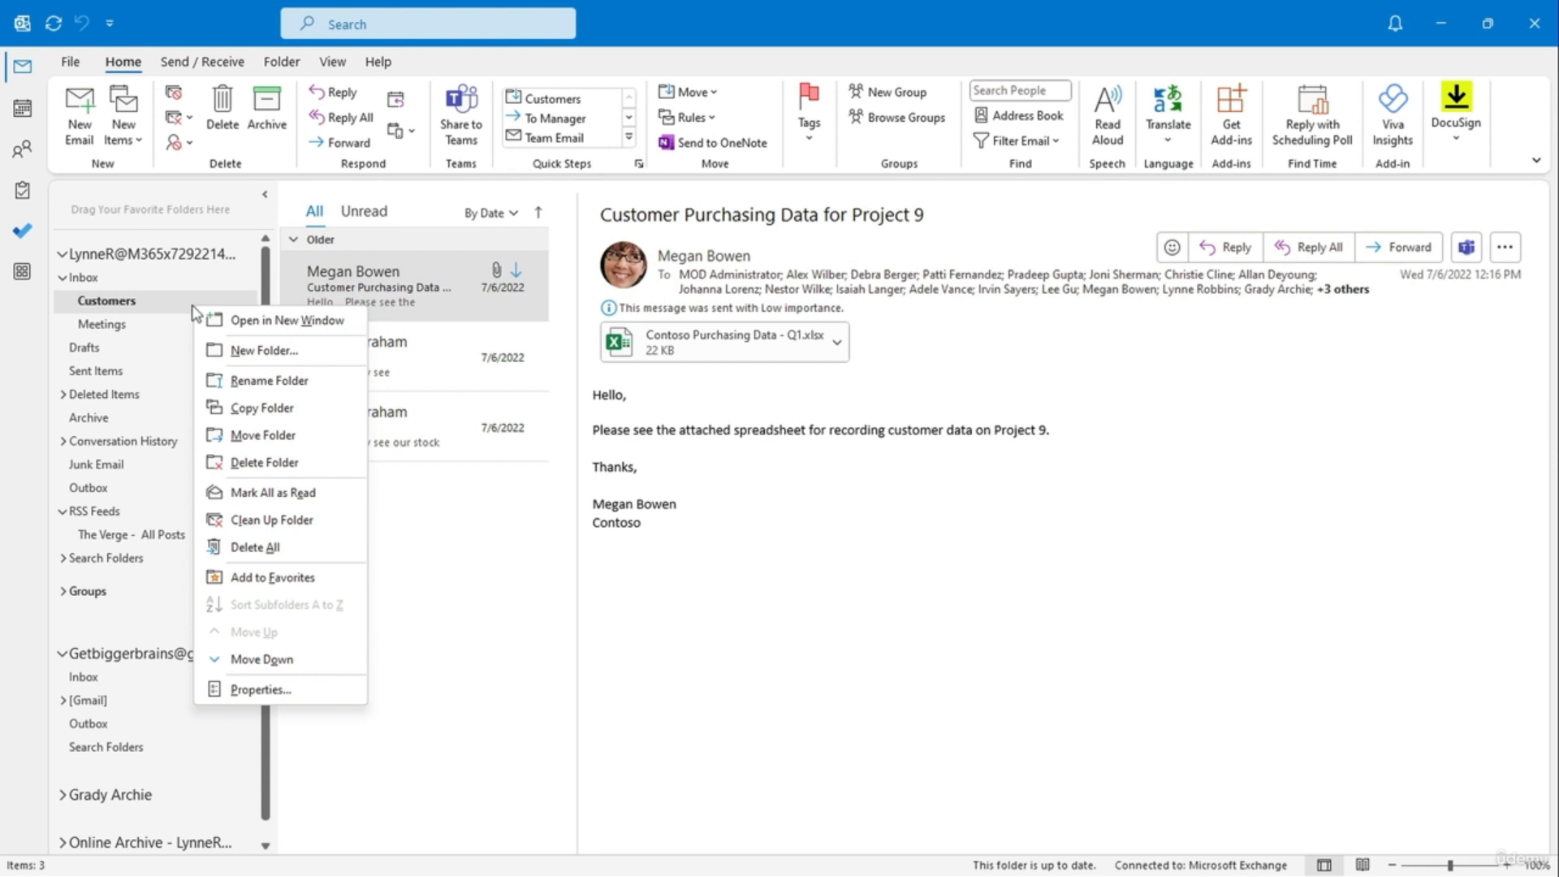
left_click(258, 690)
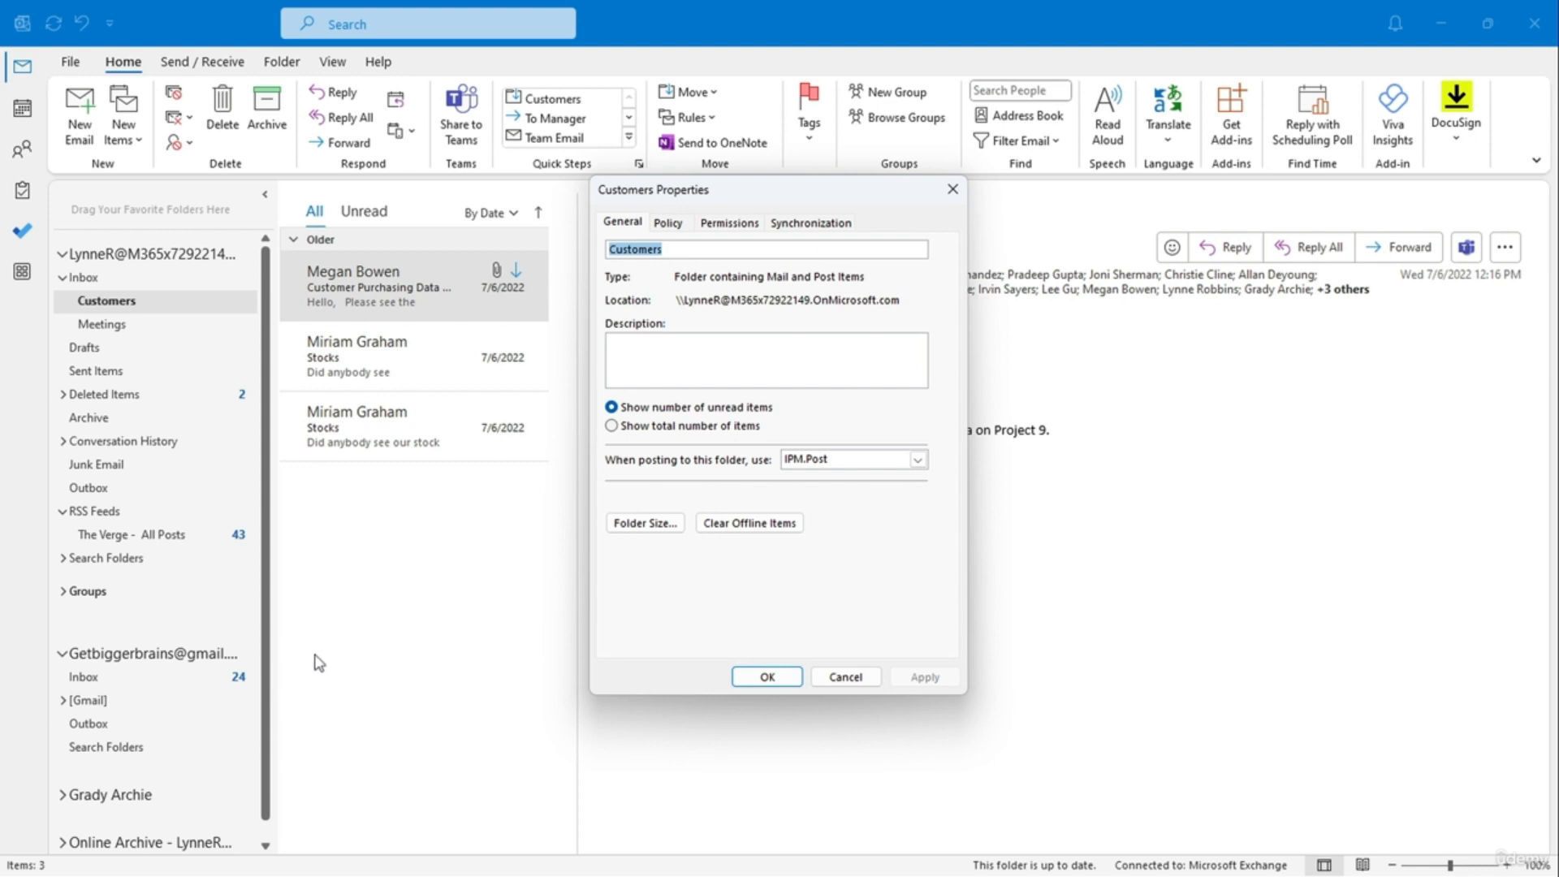
left_click(683, 228)
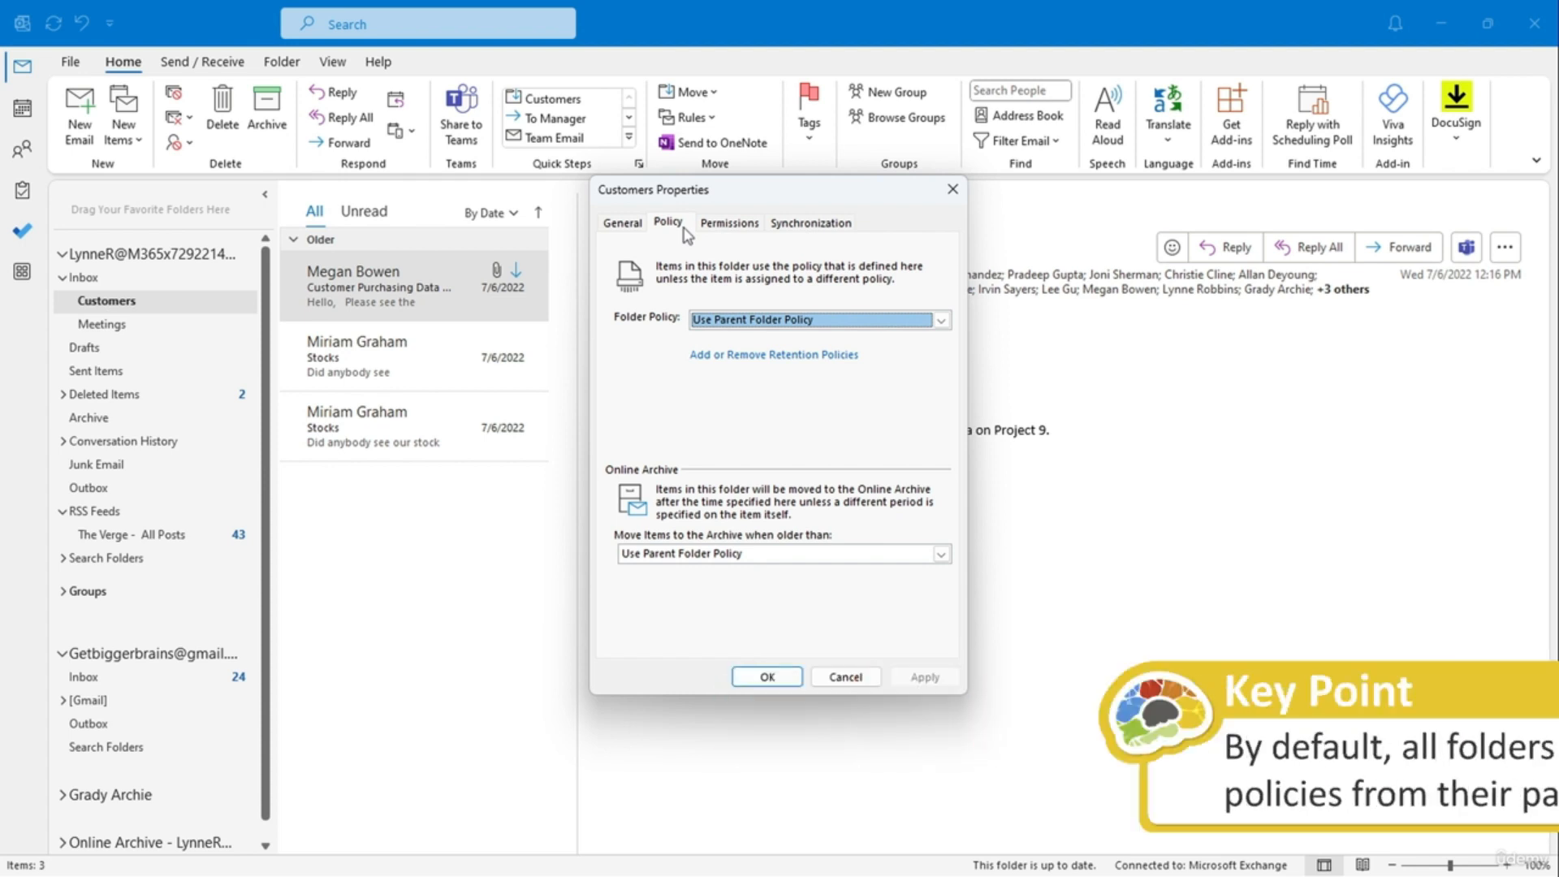
left_click(941, 320)
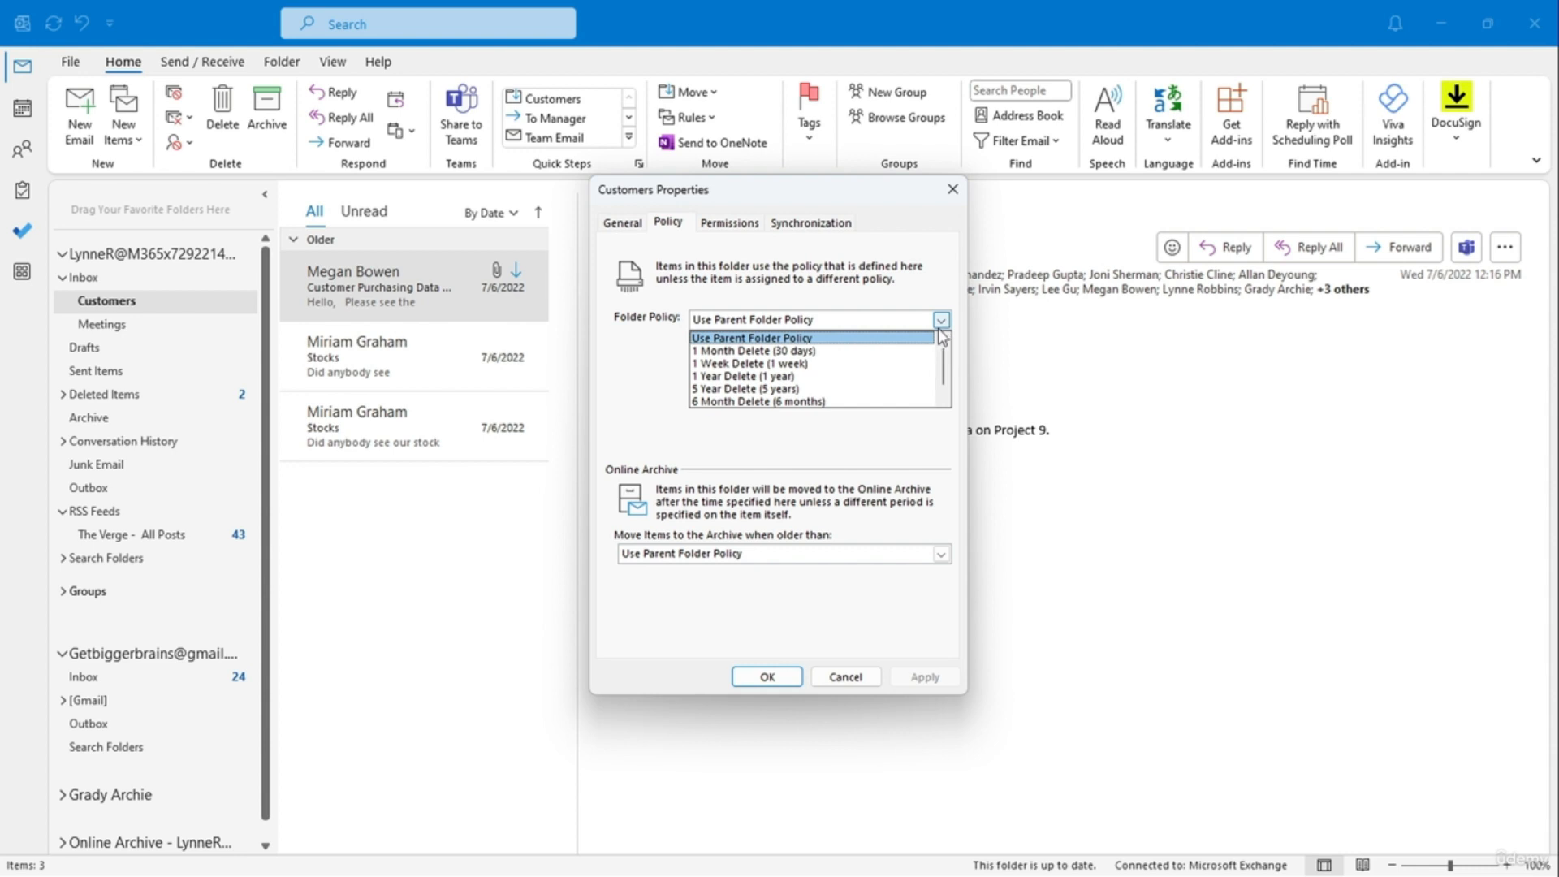
left_click(877, 376)
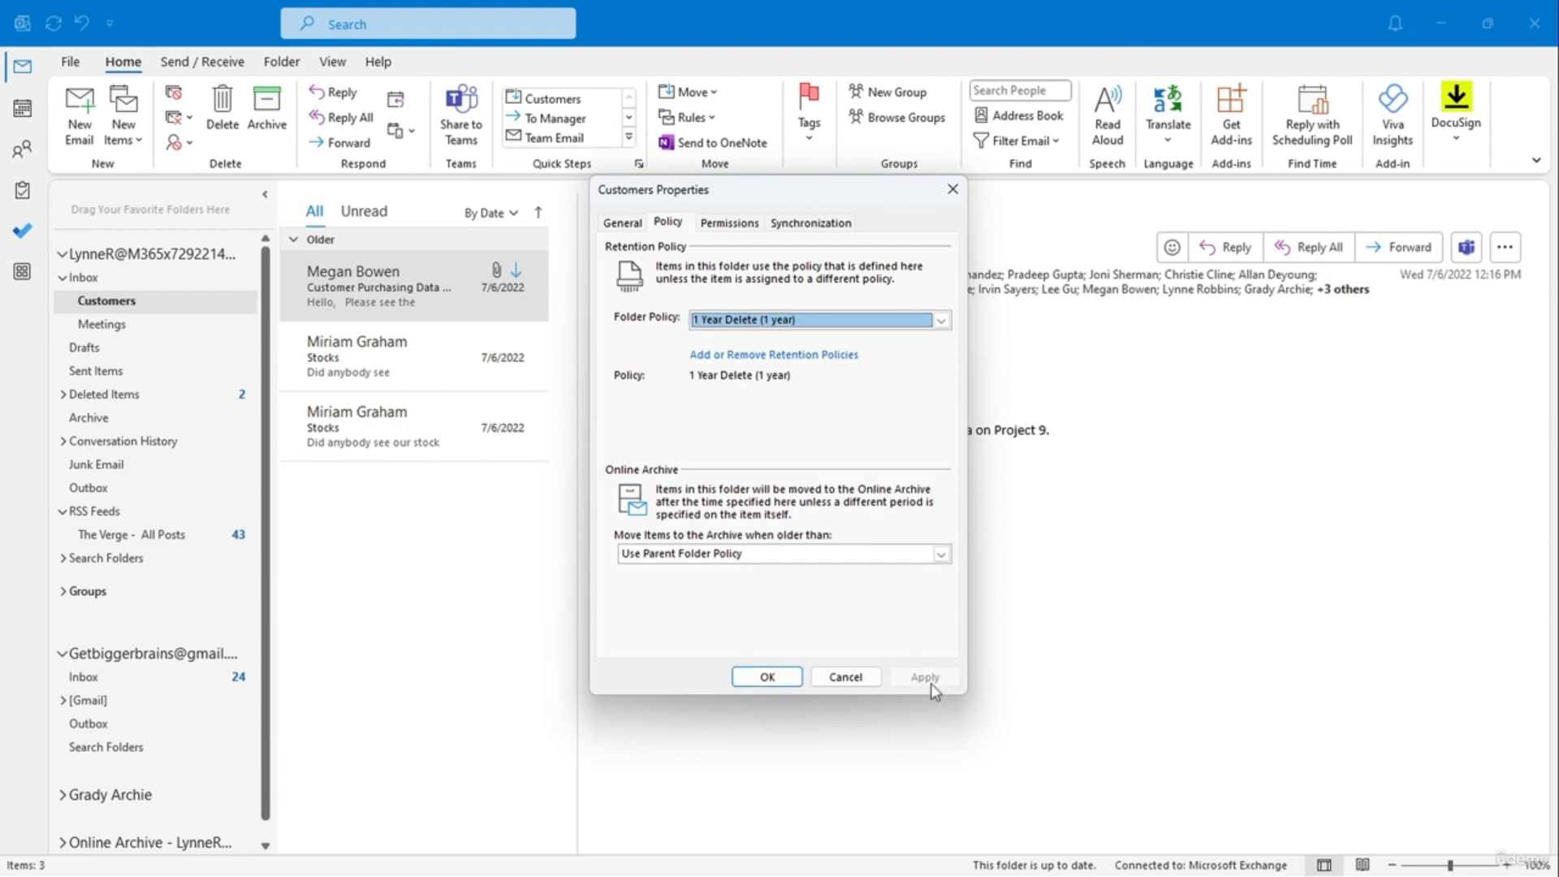
left_click(766, 676)
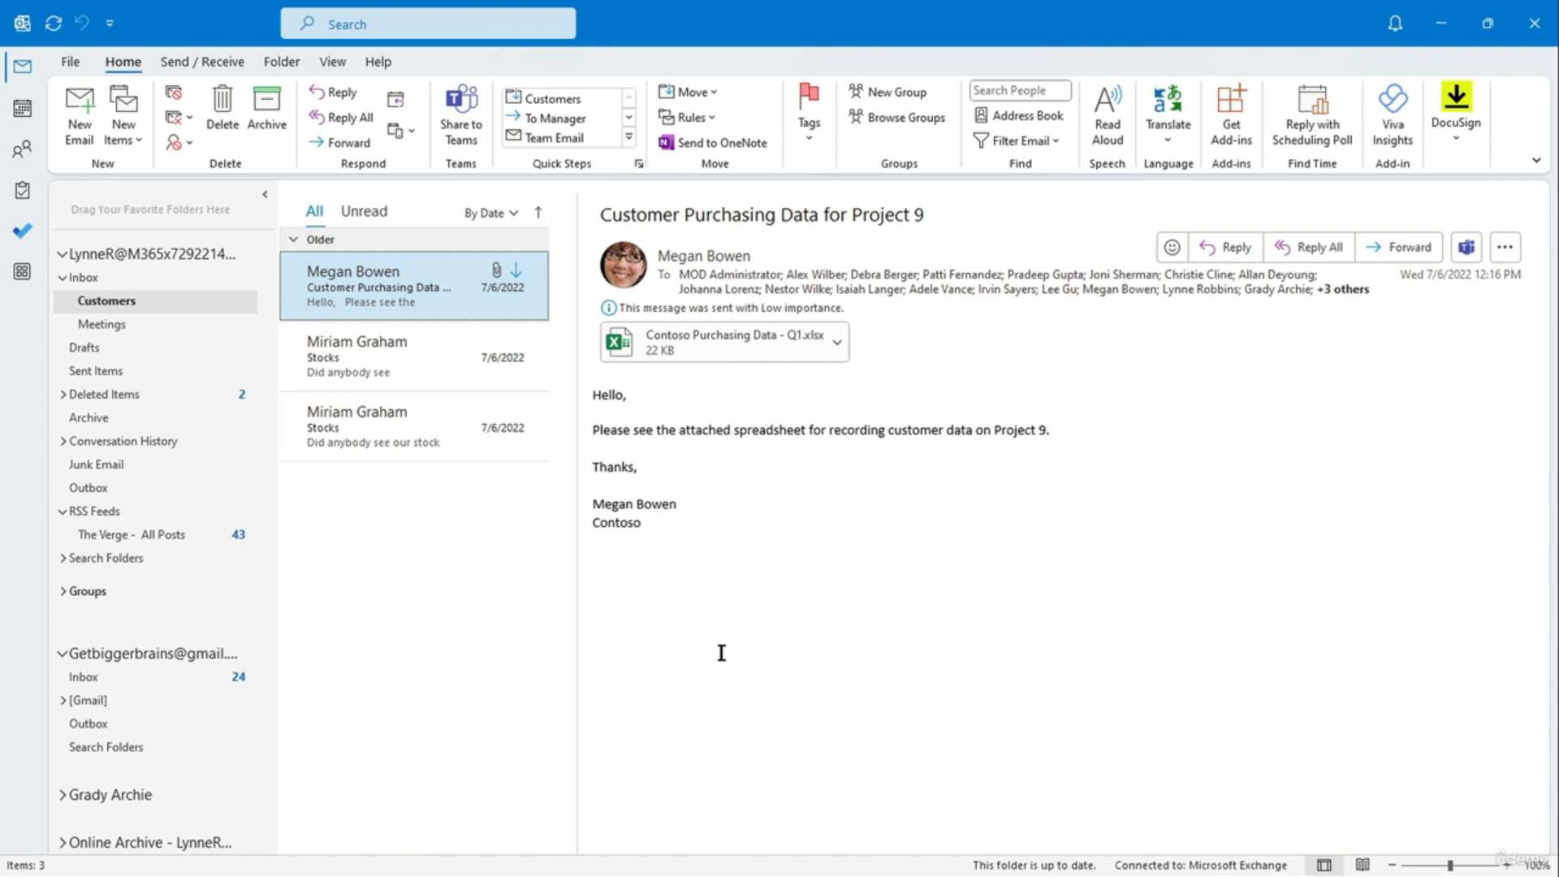
Step: Assign the 1 Year Delete (1 year) retention policy to the upper "Contract signing" message in the Inbox, and review its assigned policy
left_click(121, 278)
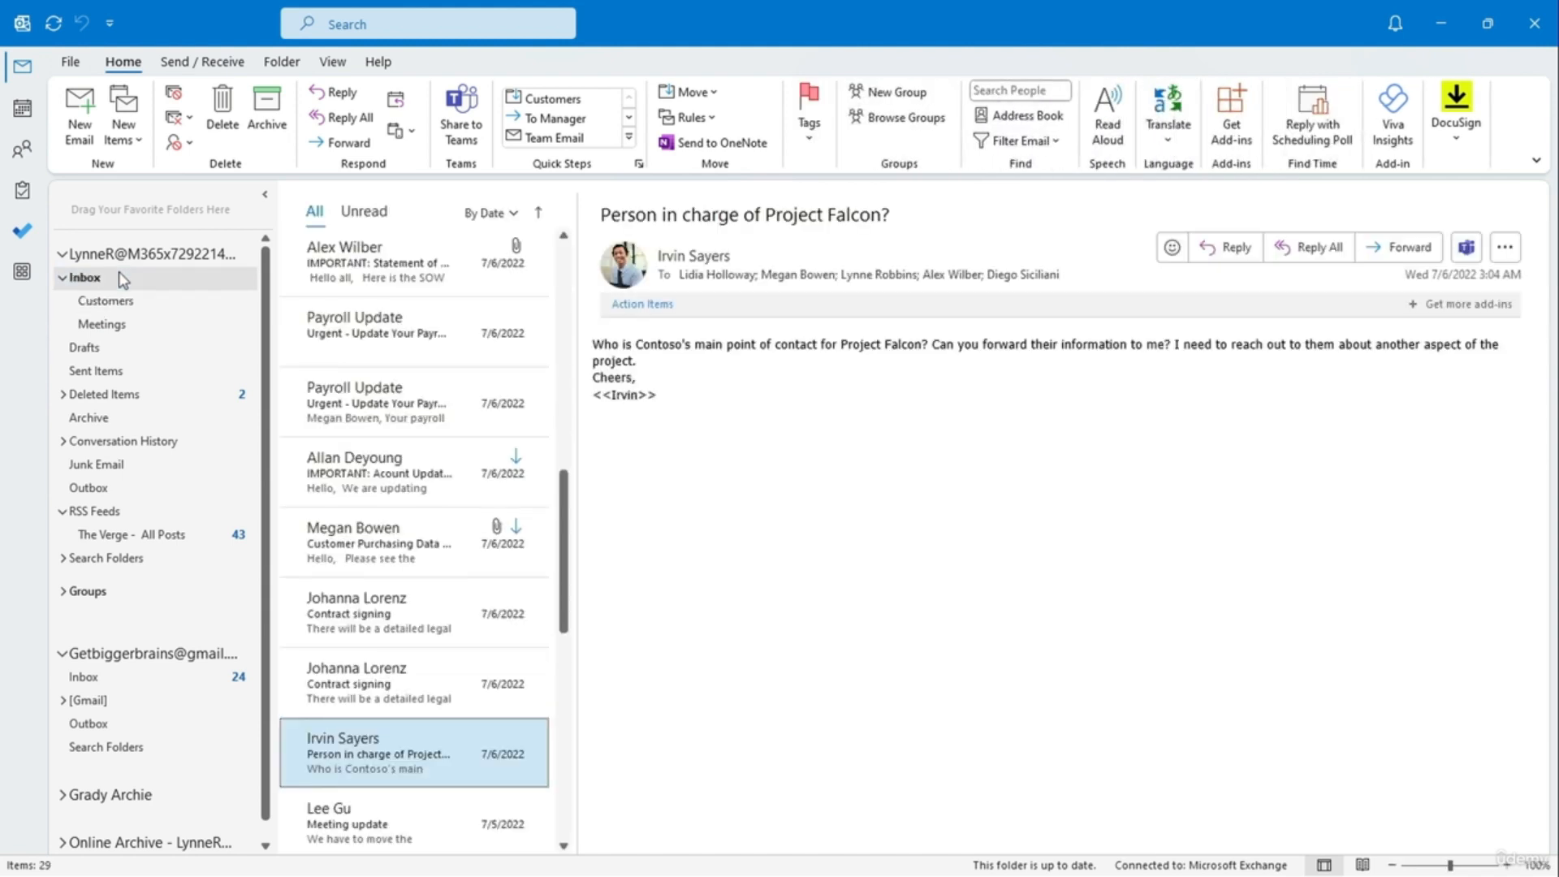
left_click(405, 599)
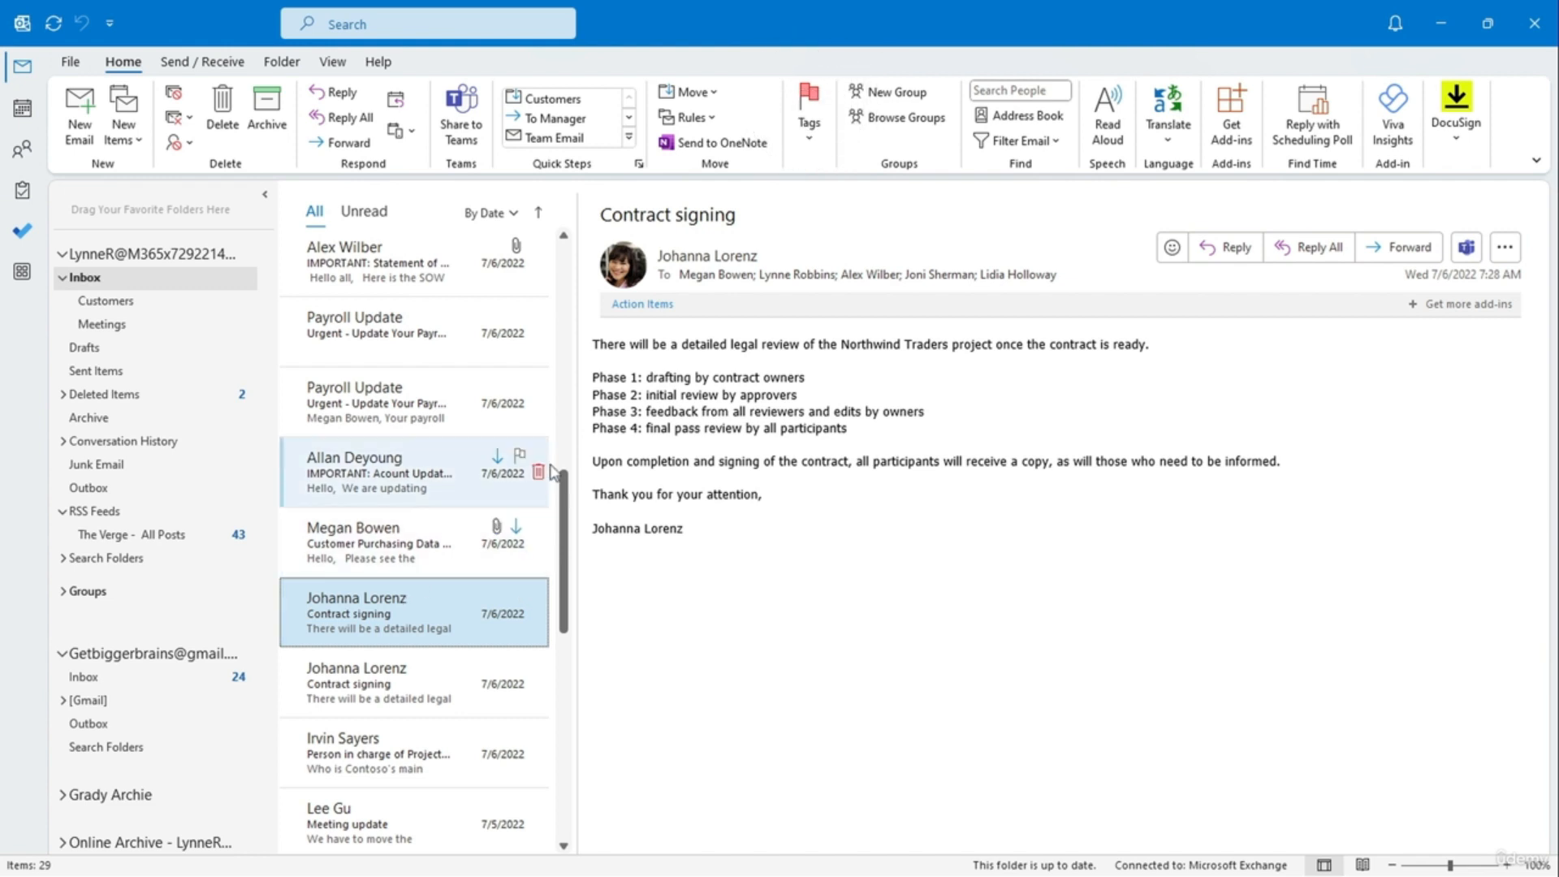
left_click(816, 140)
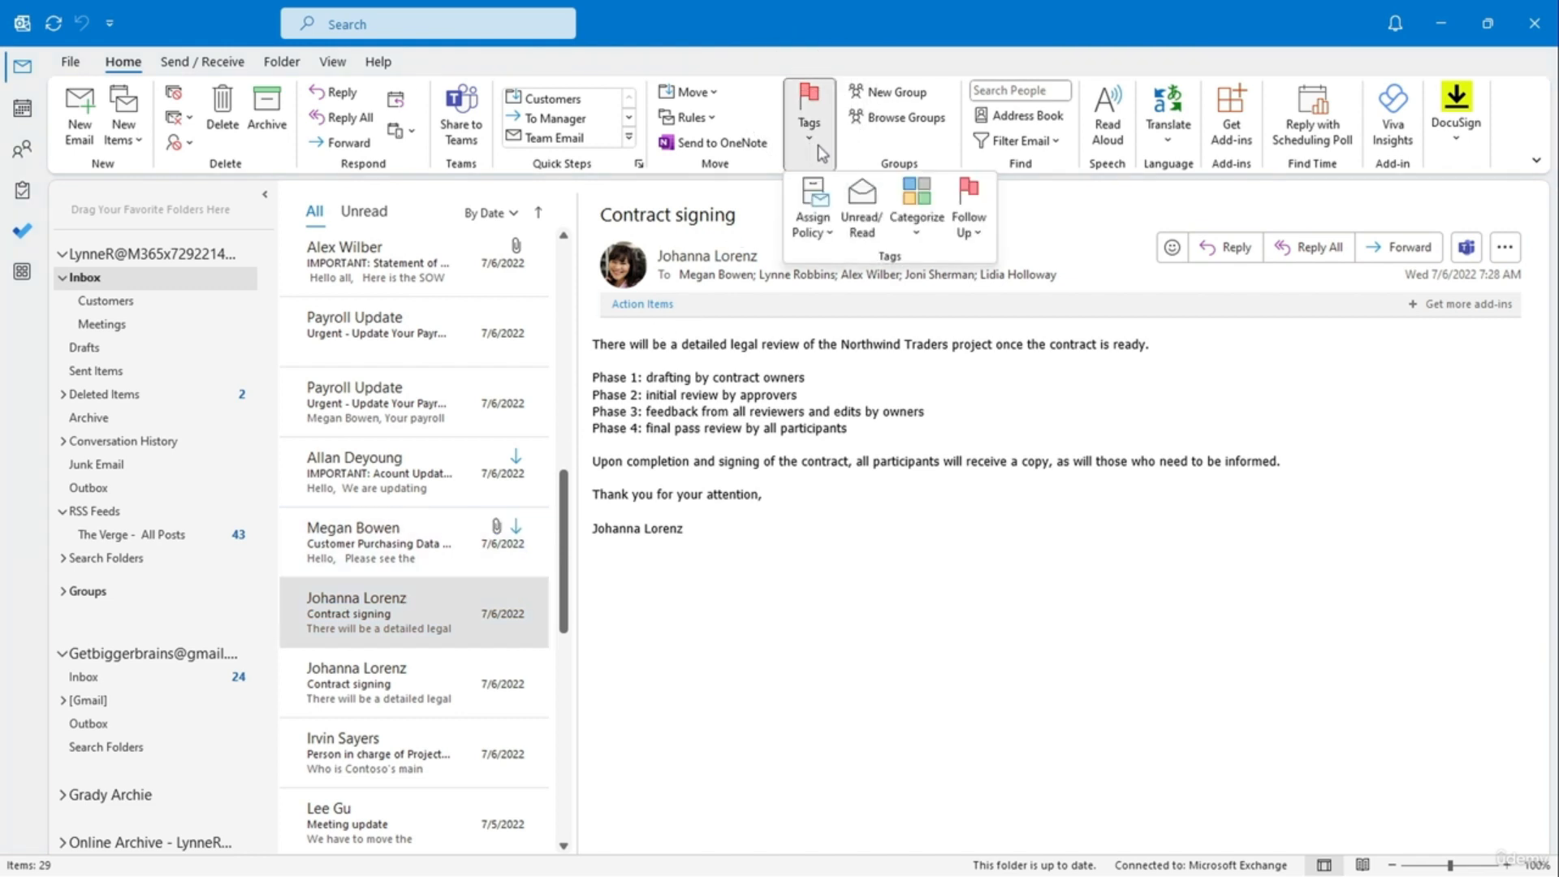
left_click(823, 234)
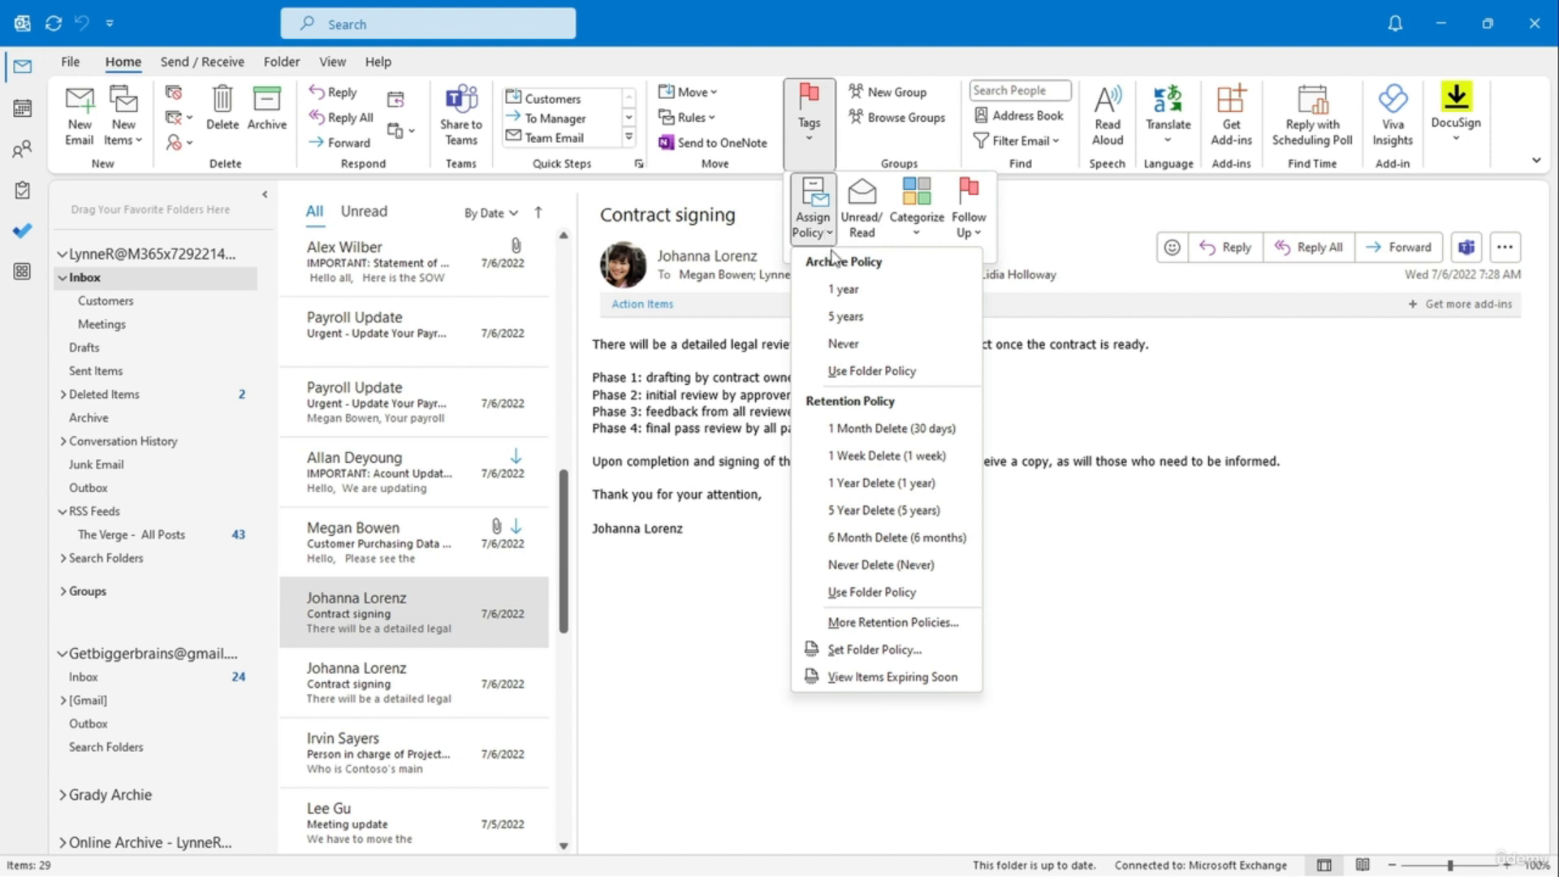
left_click(878, 484)
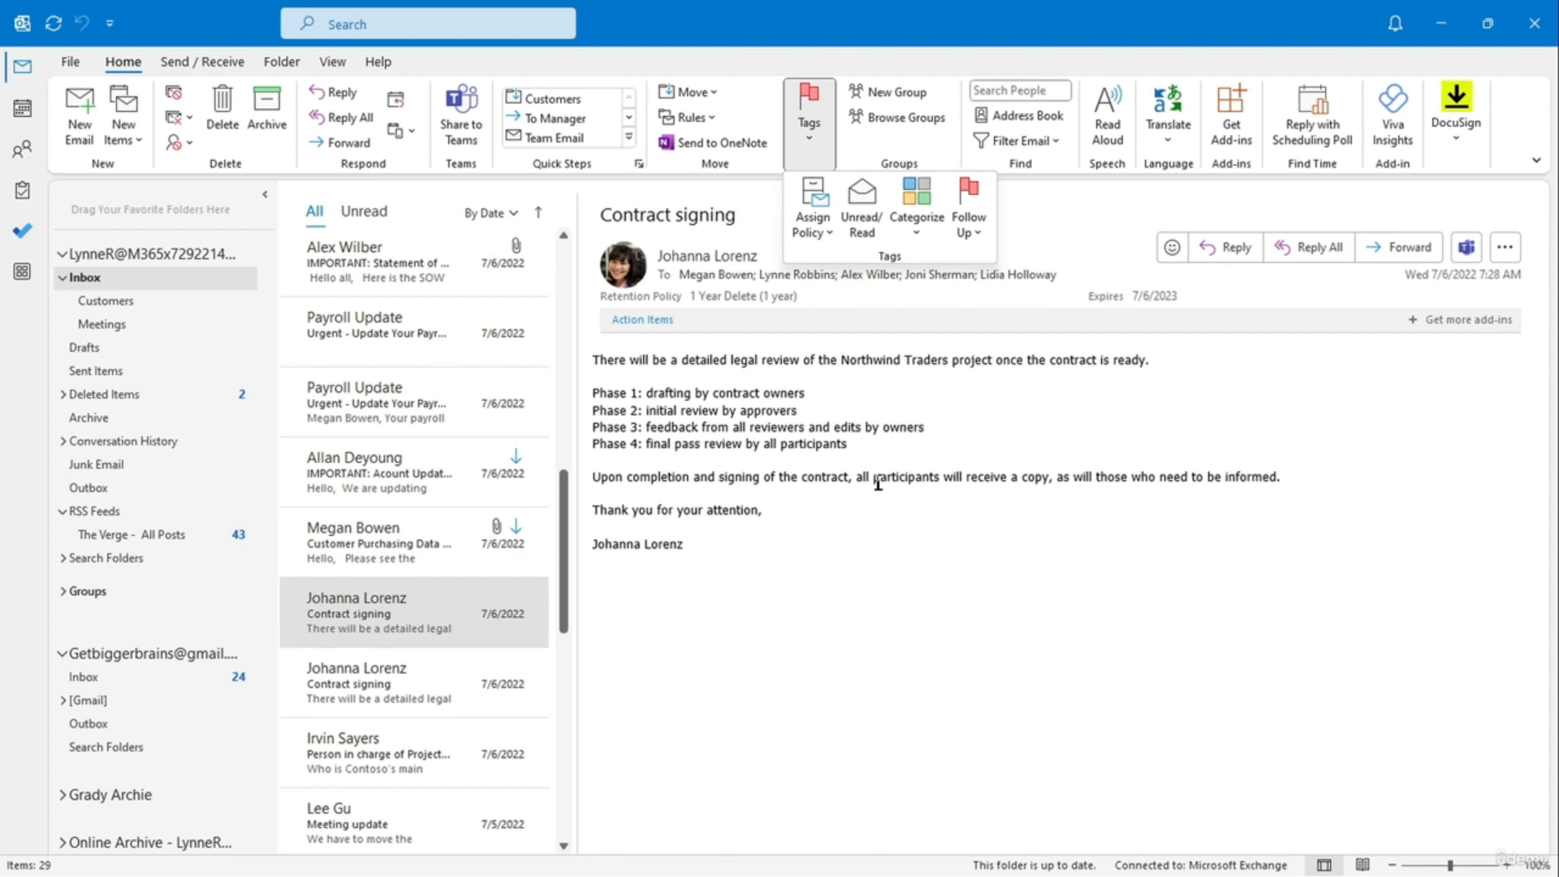
left_click(837, 235)
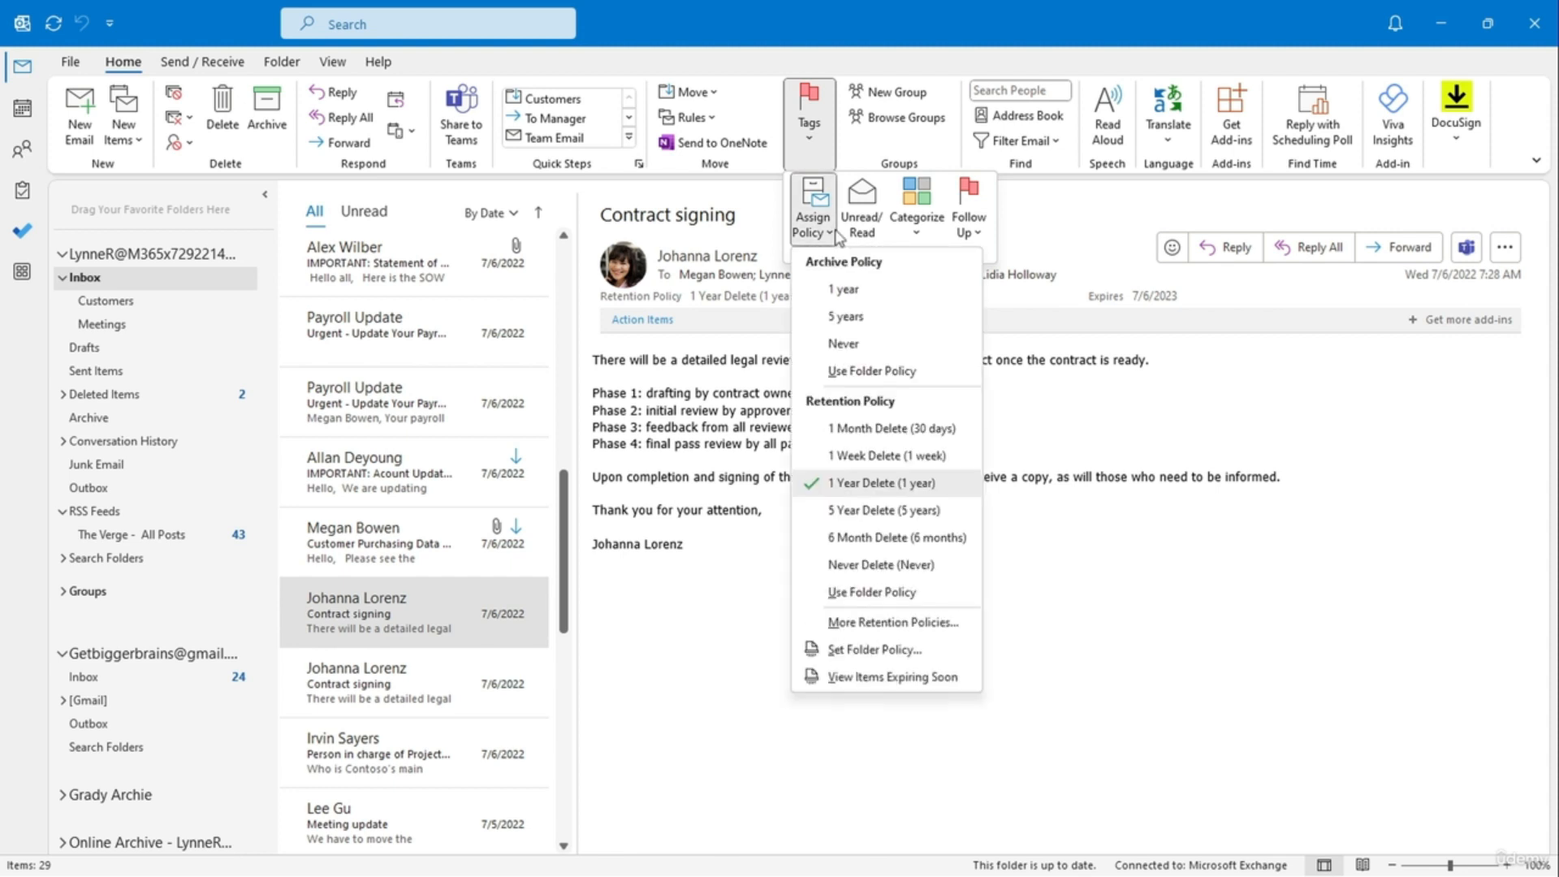
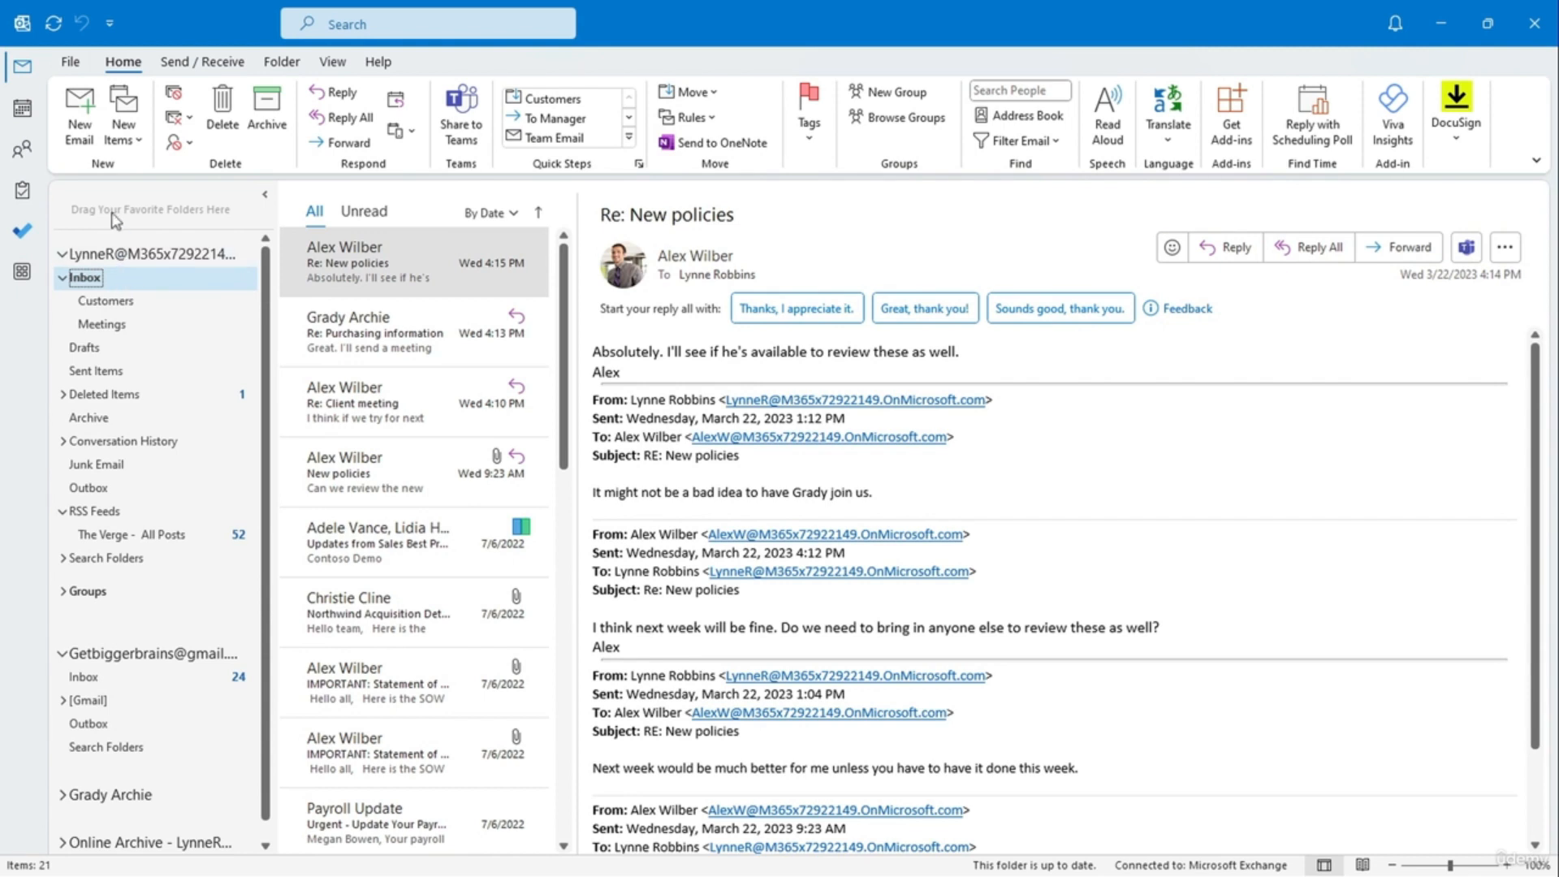
Step: Create a new email and attach the recent file "bigger-brains logo light background.png"
left_click(81, 114)
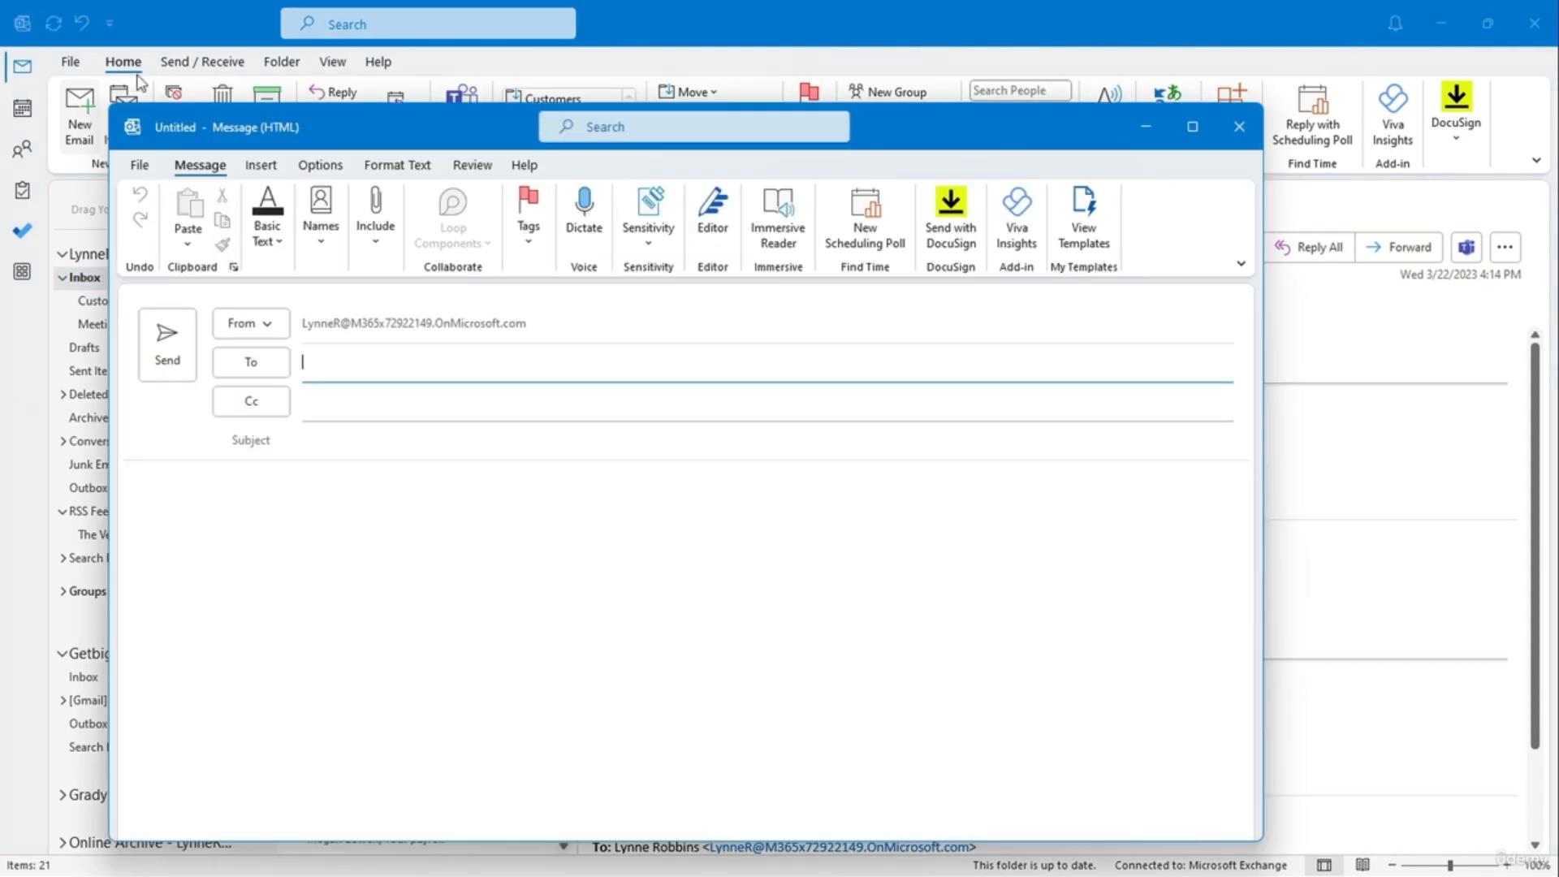
left_click(388, 254)
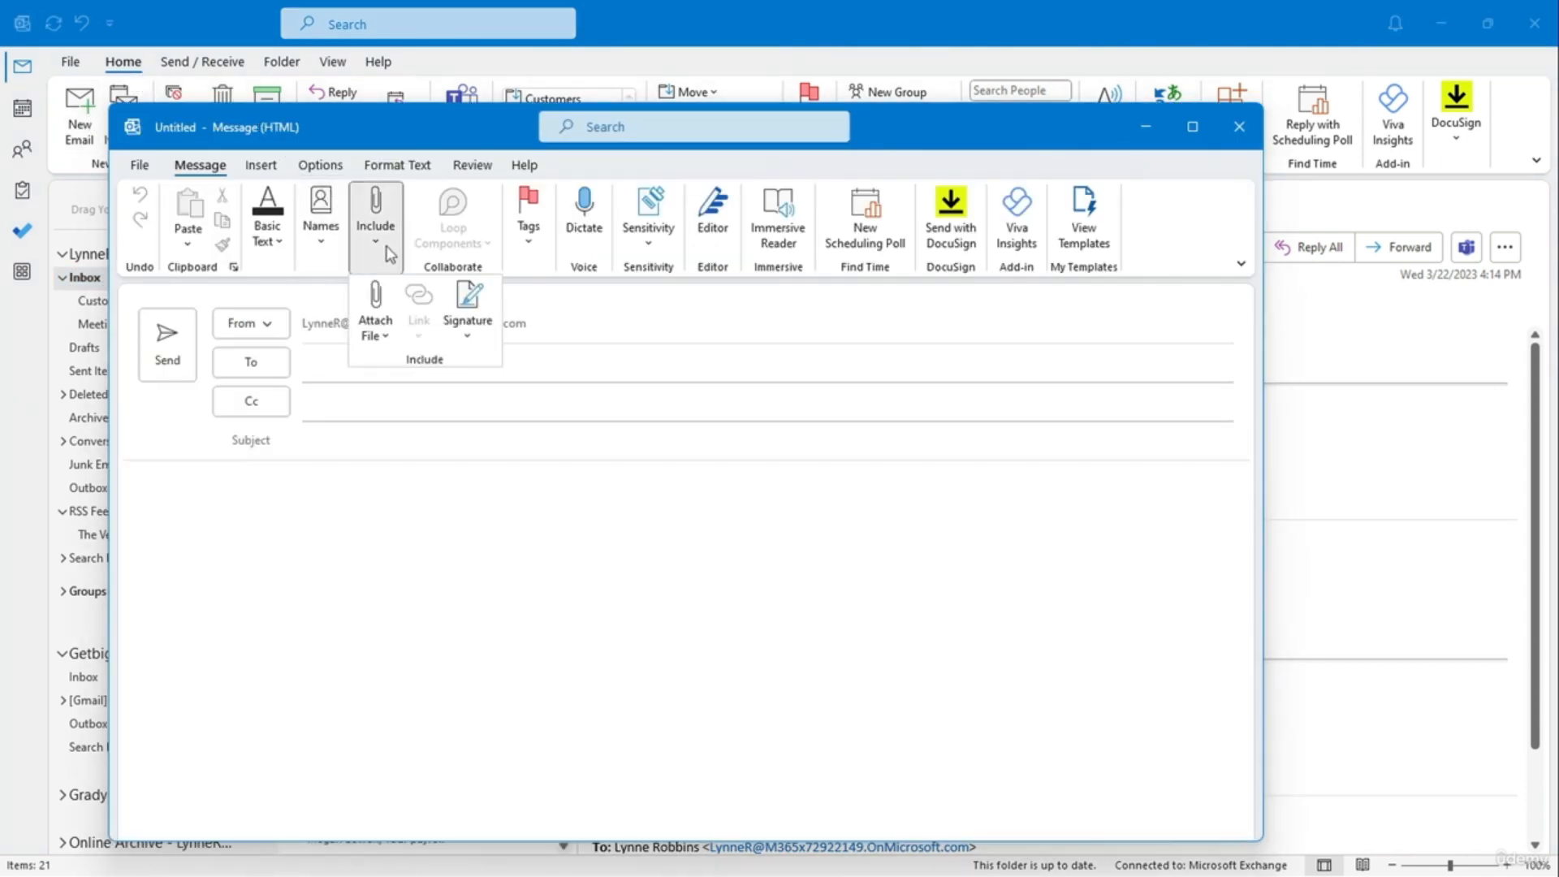
left_click(390, 324)
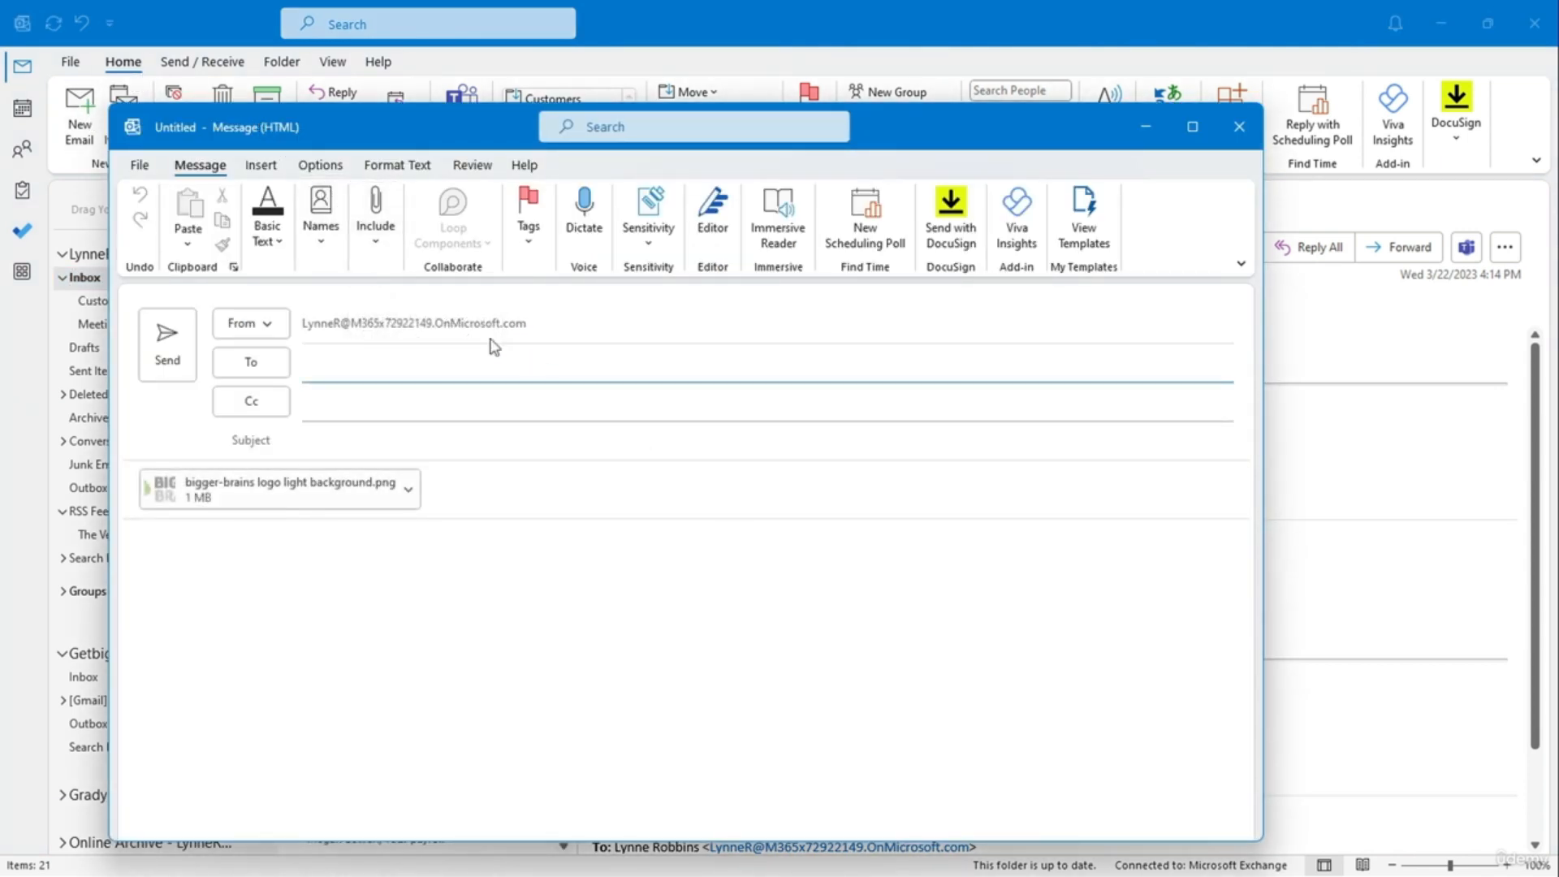
Step: Set the new message to resize large images when it is sent, and return to the message
left_click(145, 166)
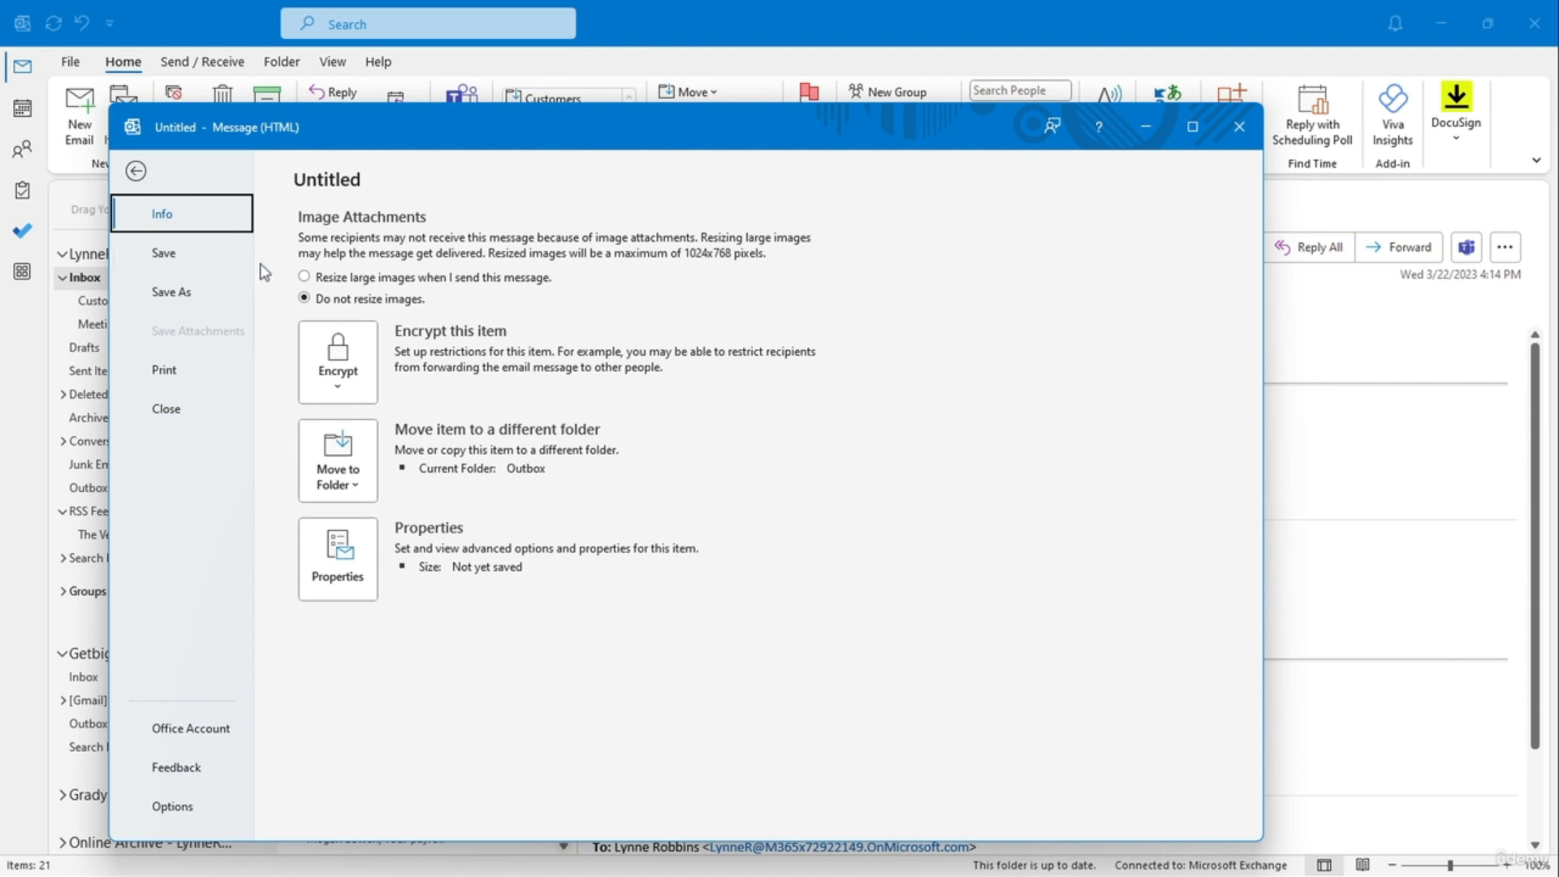
left_click(307, 280)
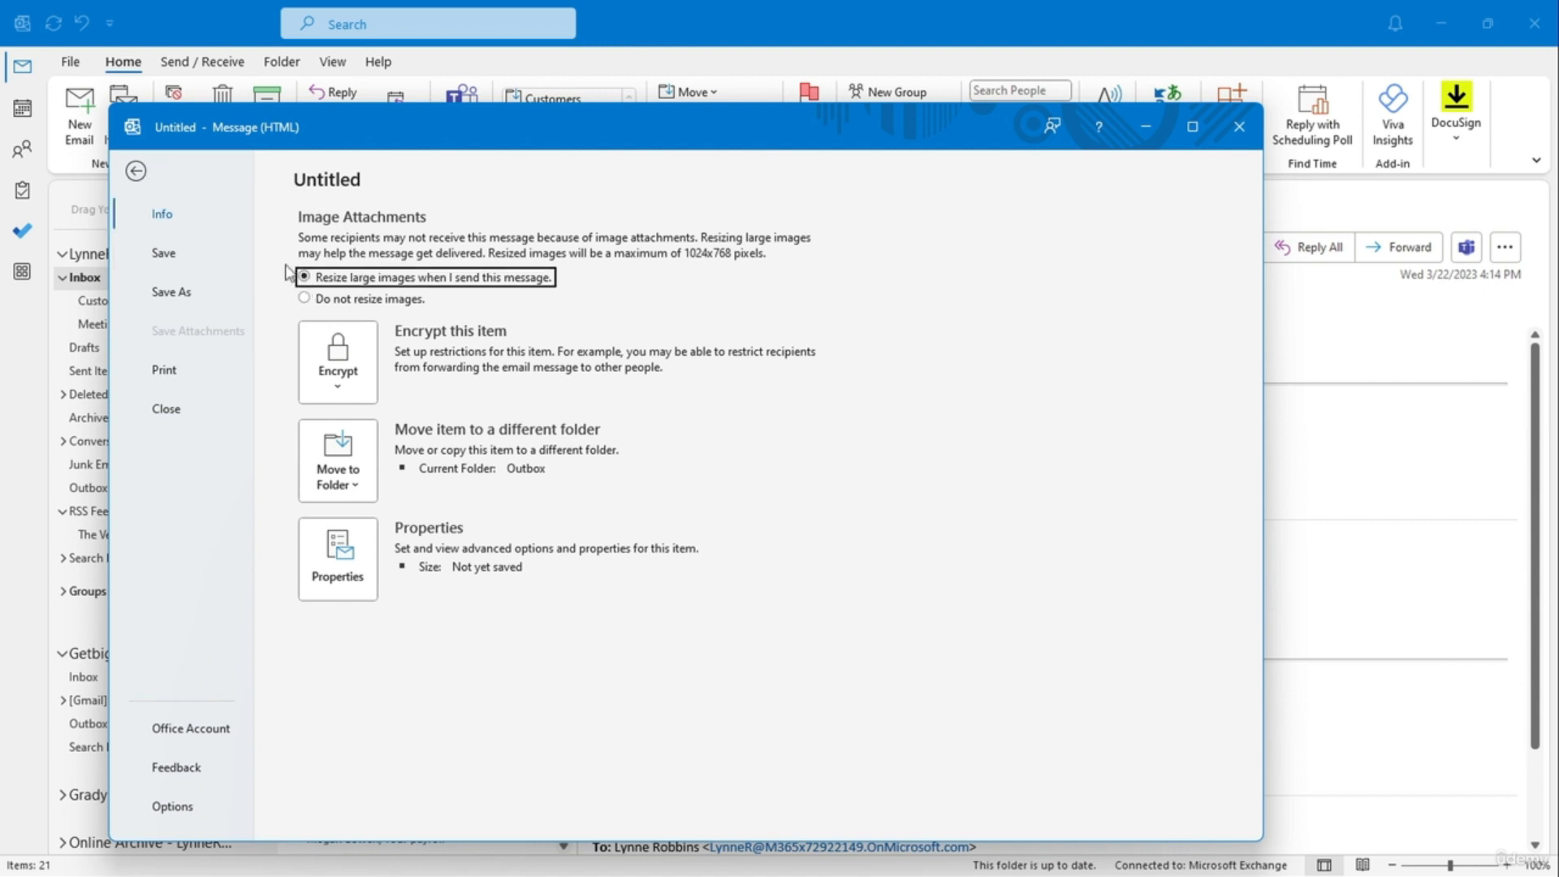
left_click(137, 173)
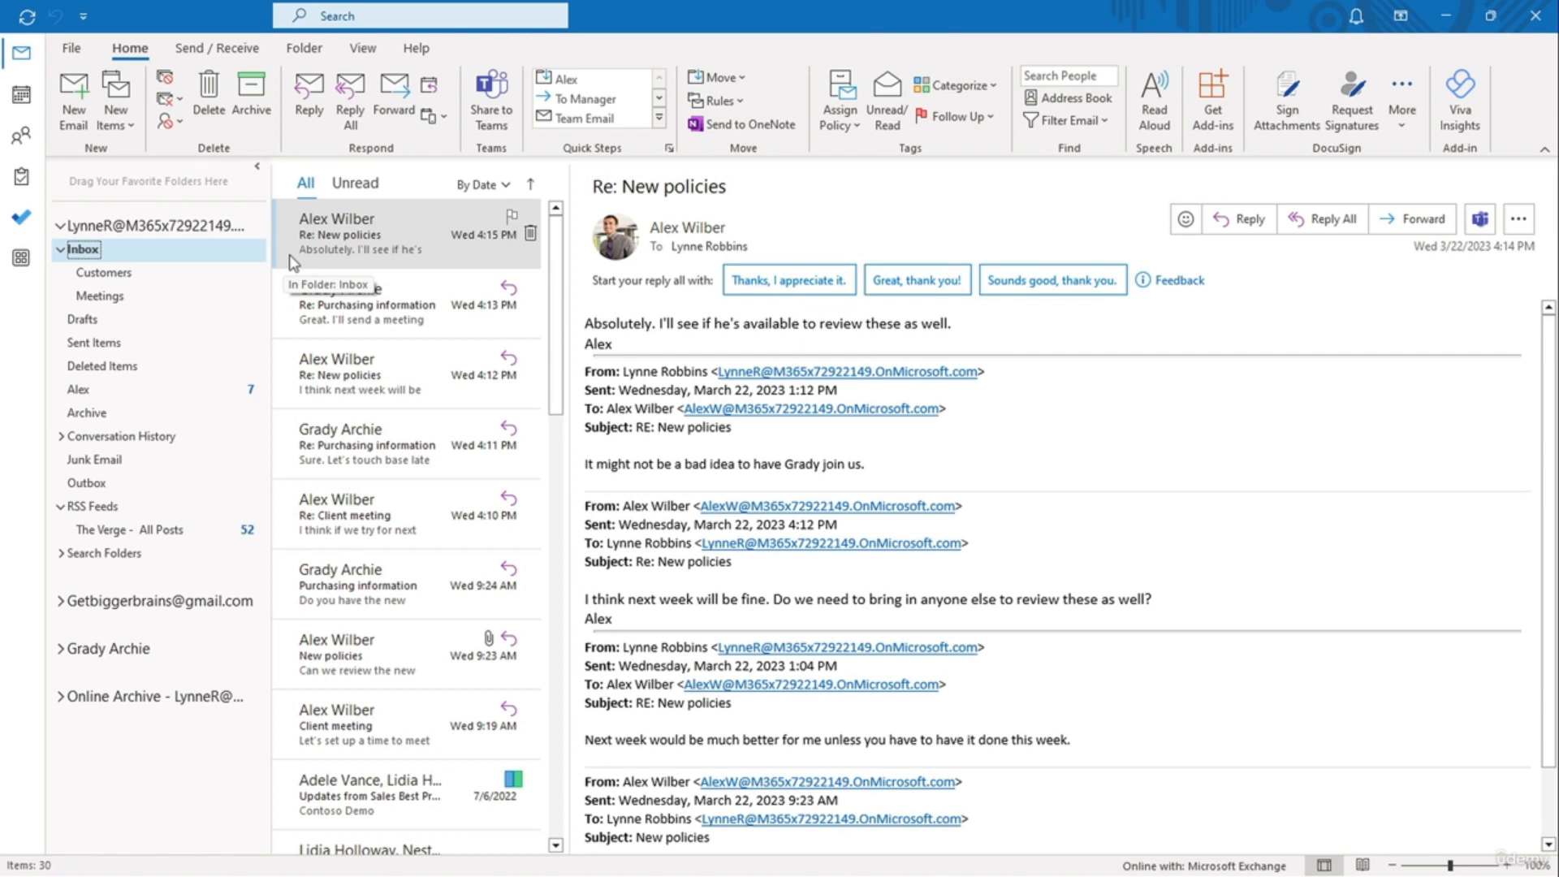
Step: From the "Updates from CEO Connection" message, set Quick Action 1 to Mark as Read/Unread and Quick Action 2 to Move
scroll(362, 455, "down", 3)
left_click(361, 502)
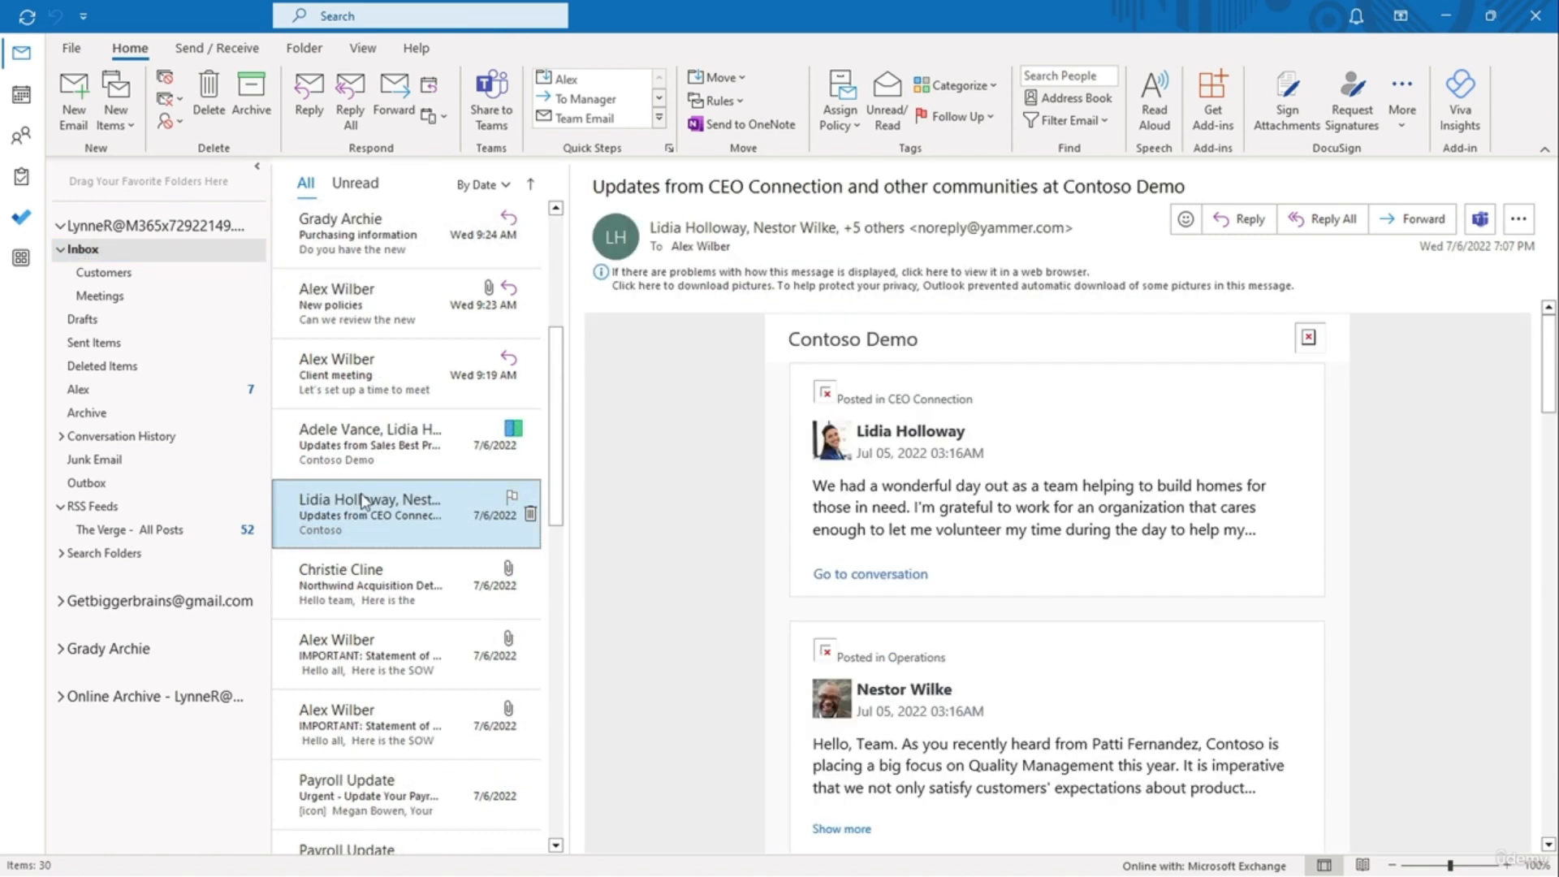
right_click(341, 504)
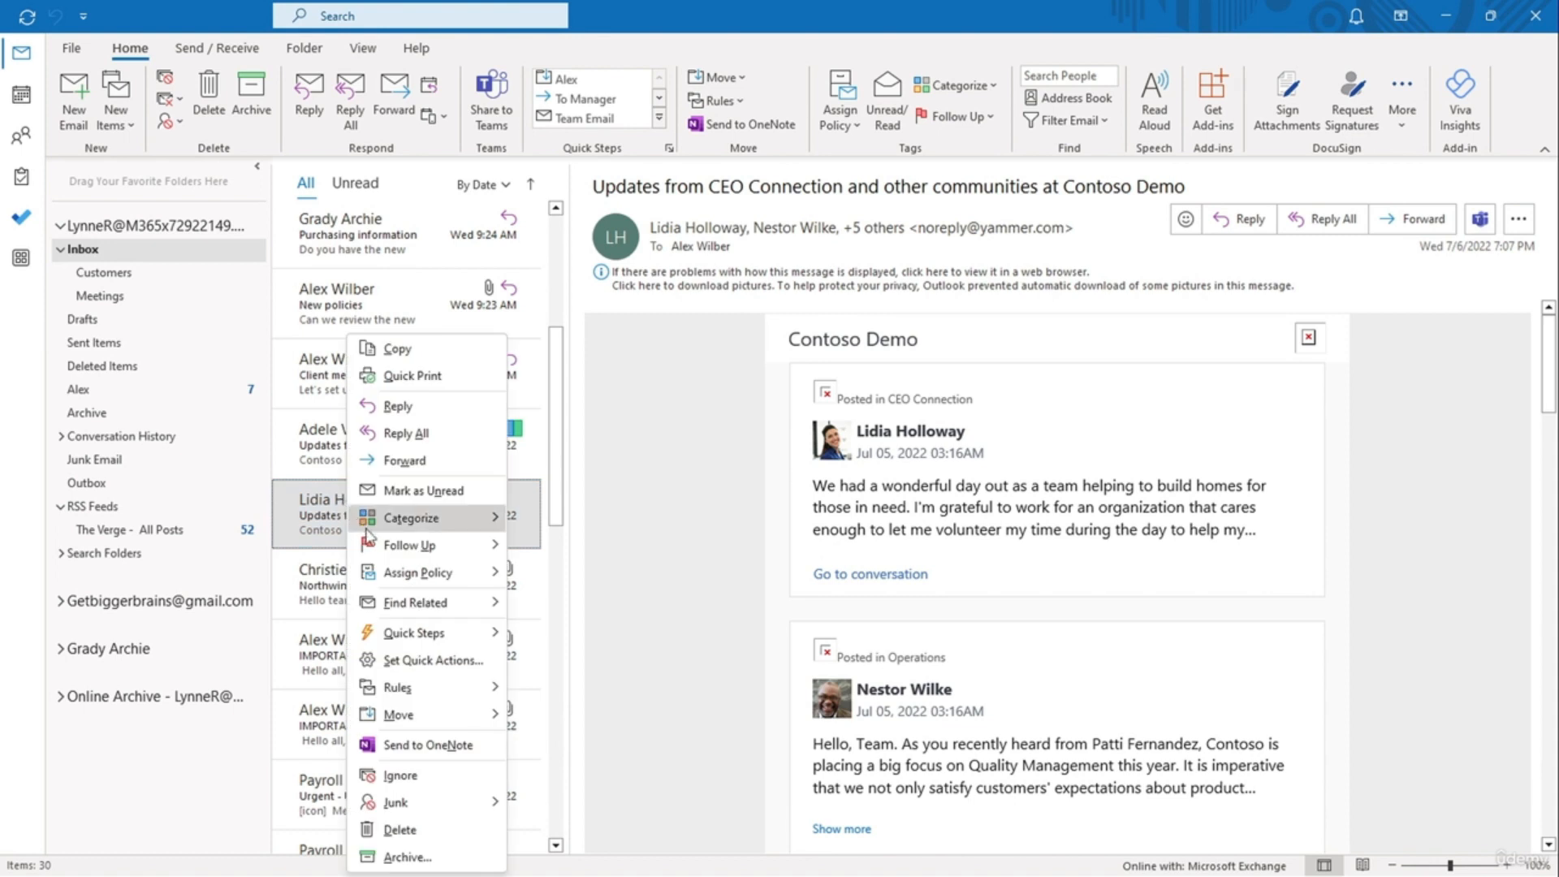
left_click(439, 659)
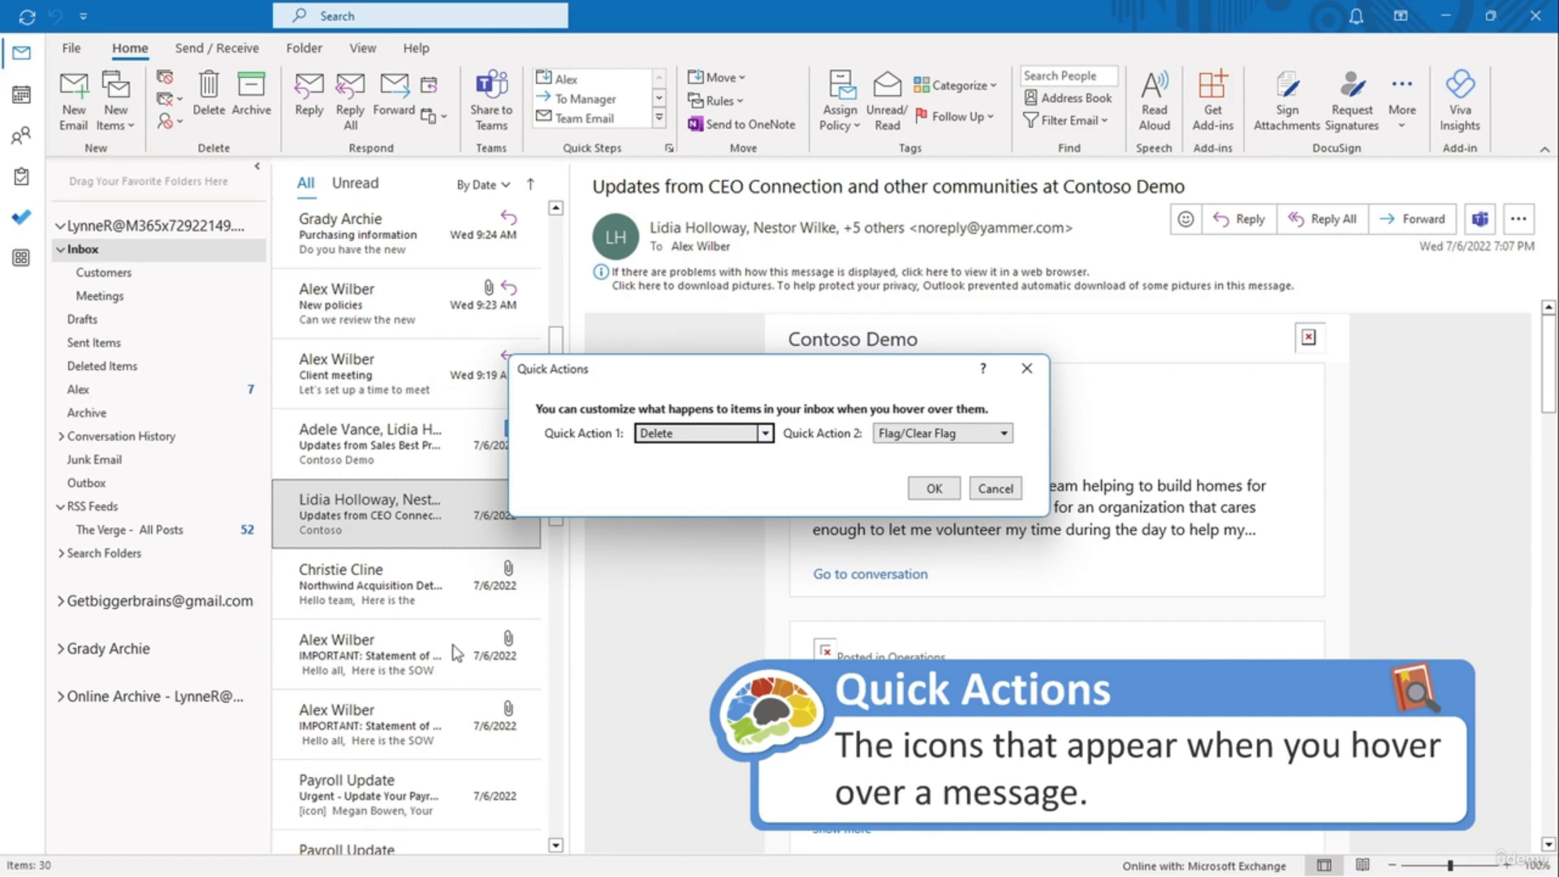
left_click(704, 436)
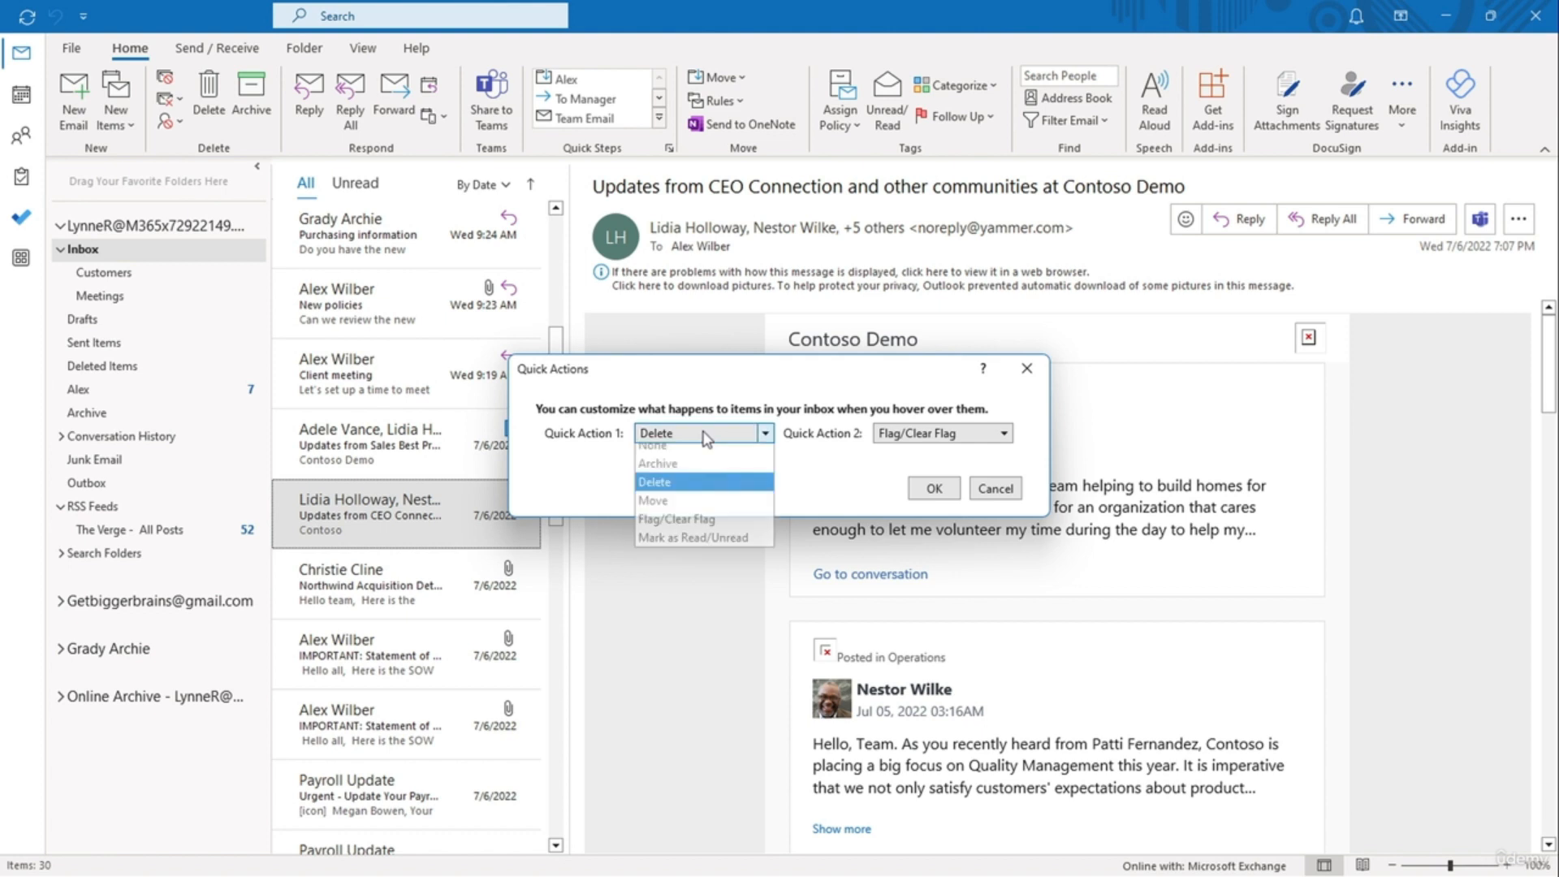
left_click(725, 546)
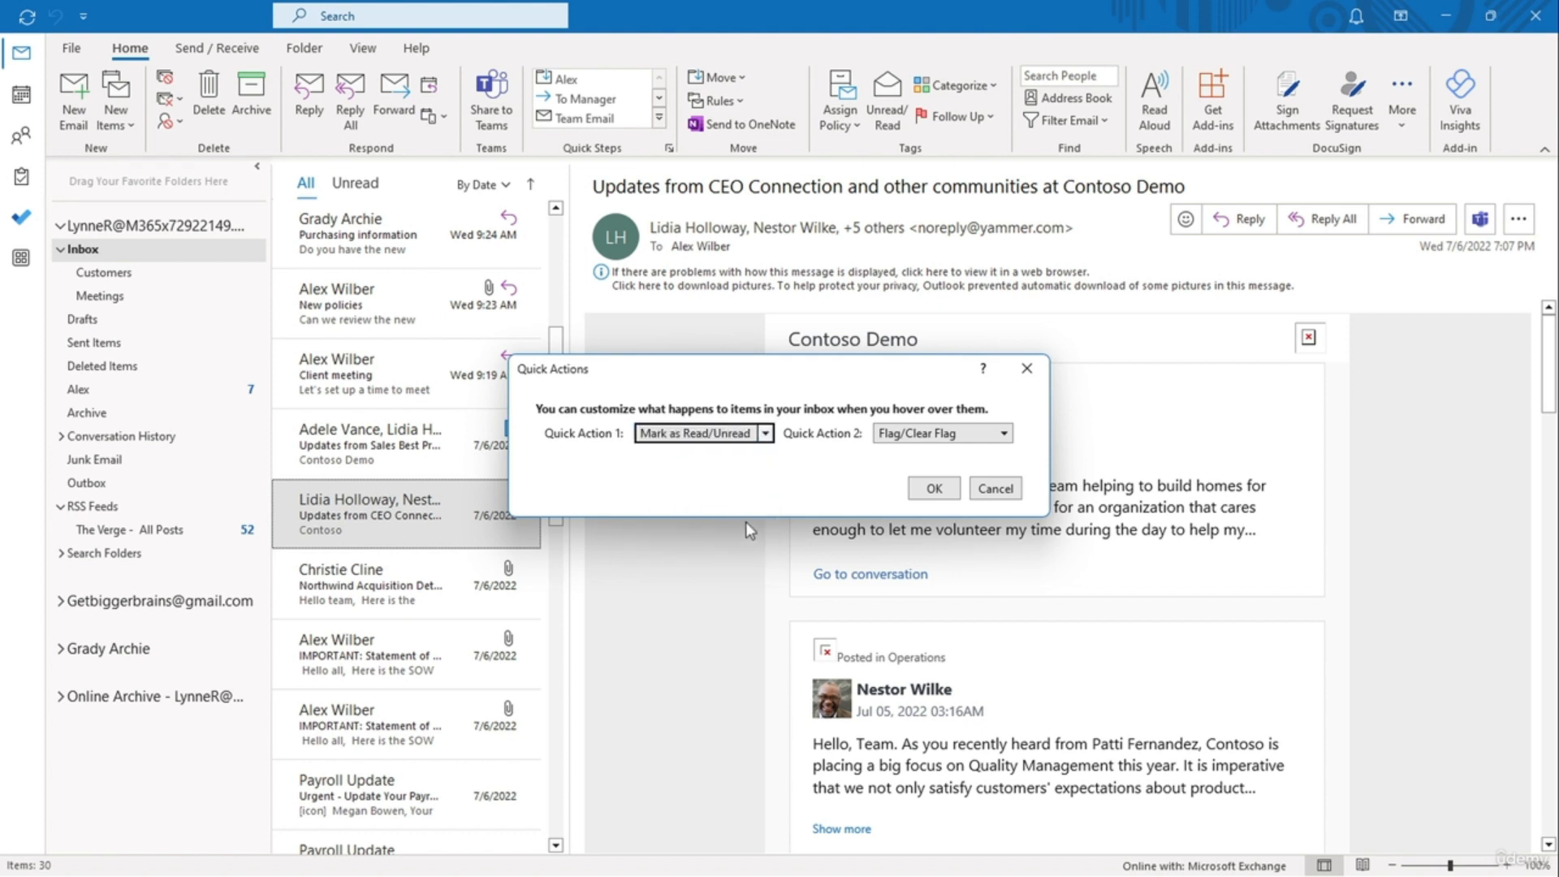
left_click(904, 436)
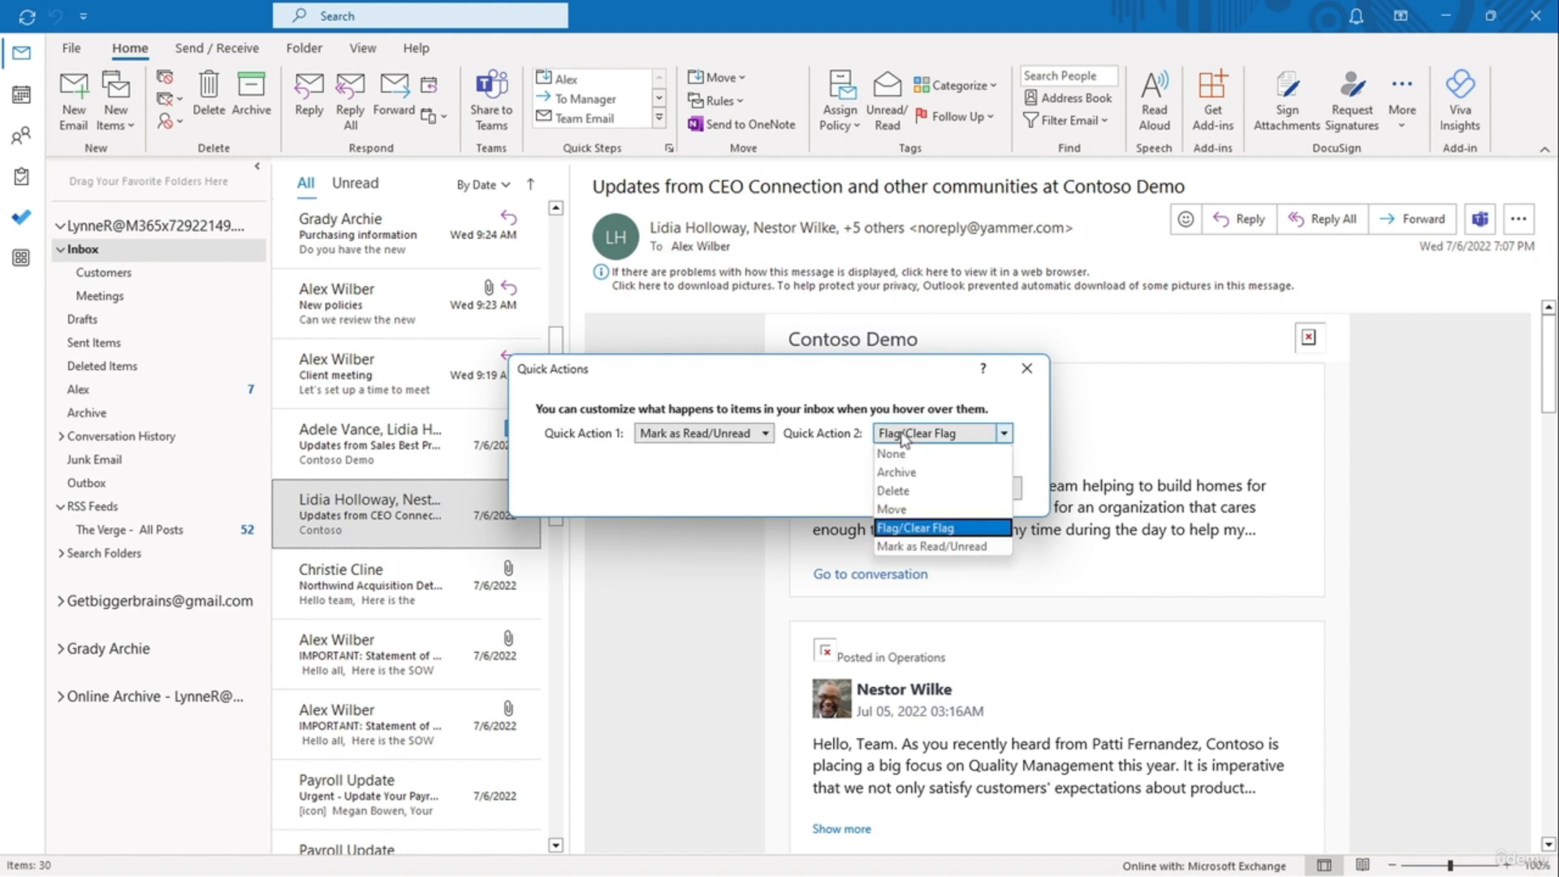
left_click(898, 507)
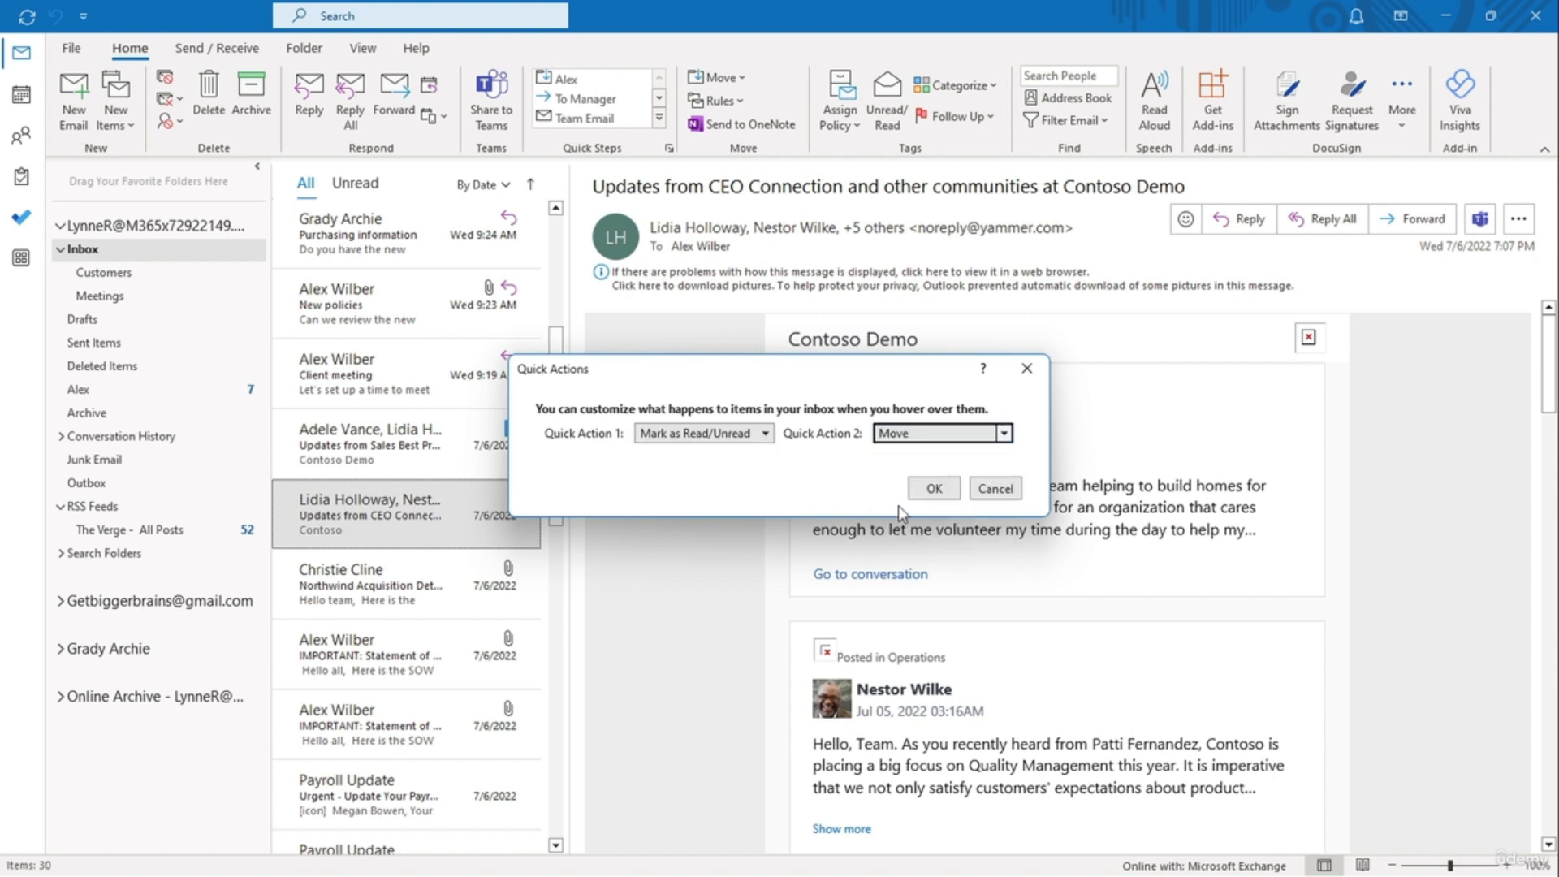
left_click(922, 492)
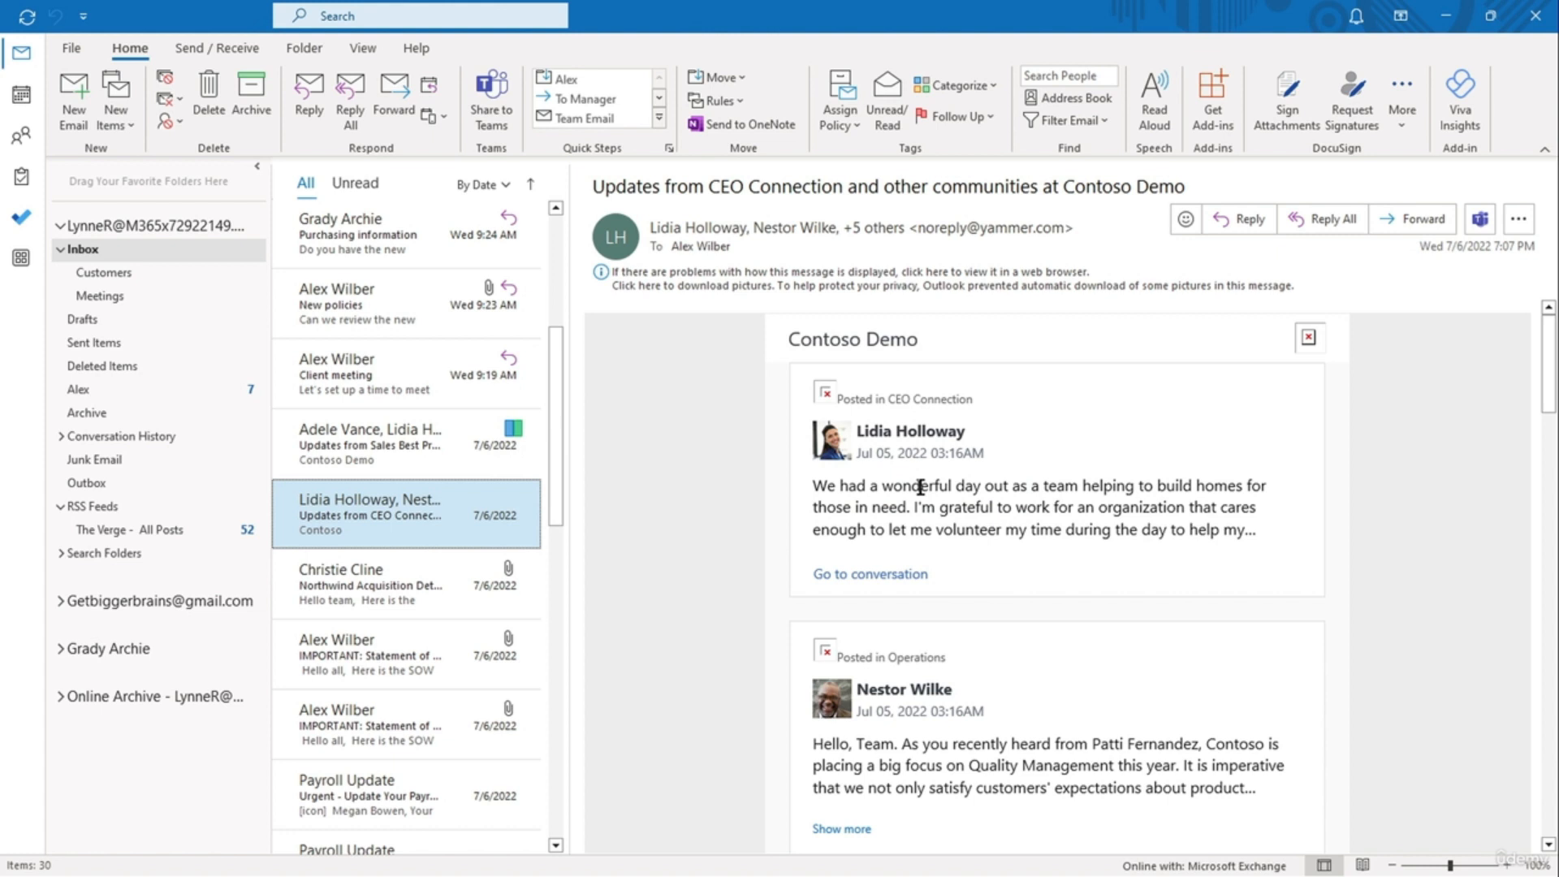
Step: Set the Quick Click follow-up flag to Next Week
mouse_move(466, 510)
left_click(491, 499)
right_click(466, 502)
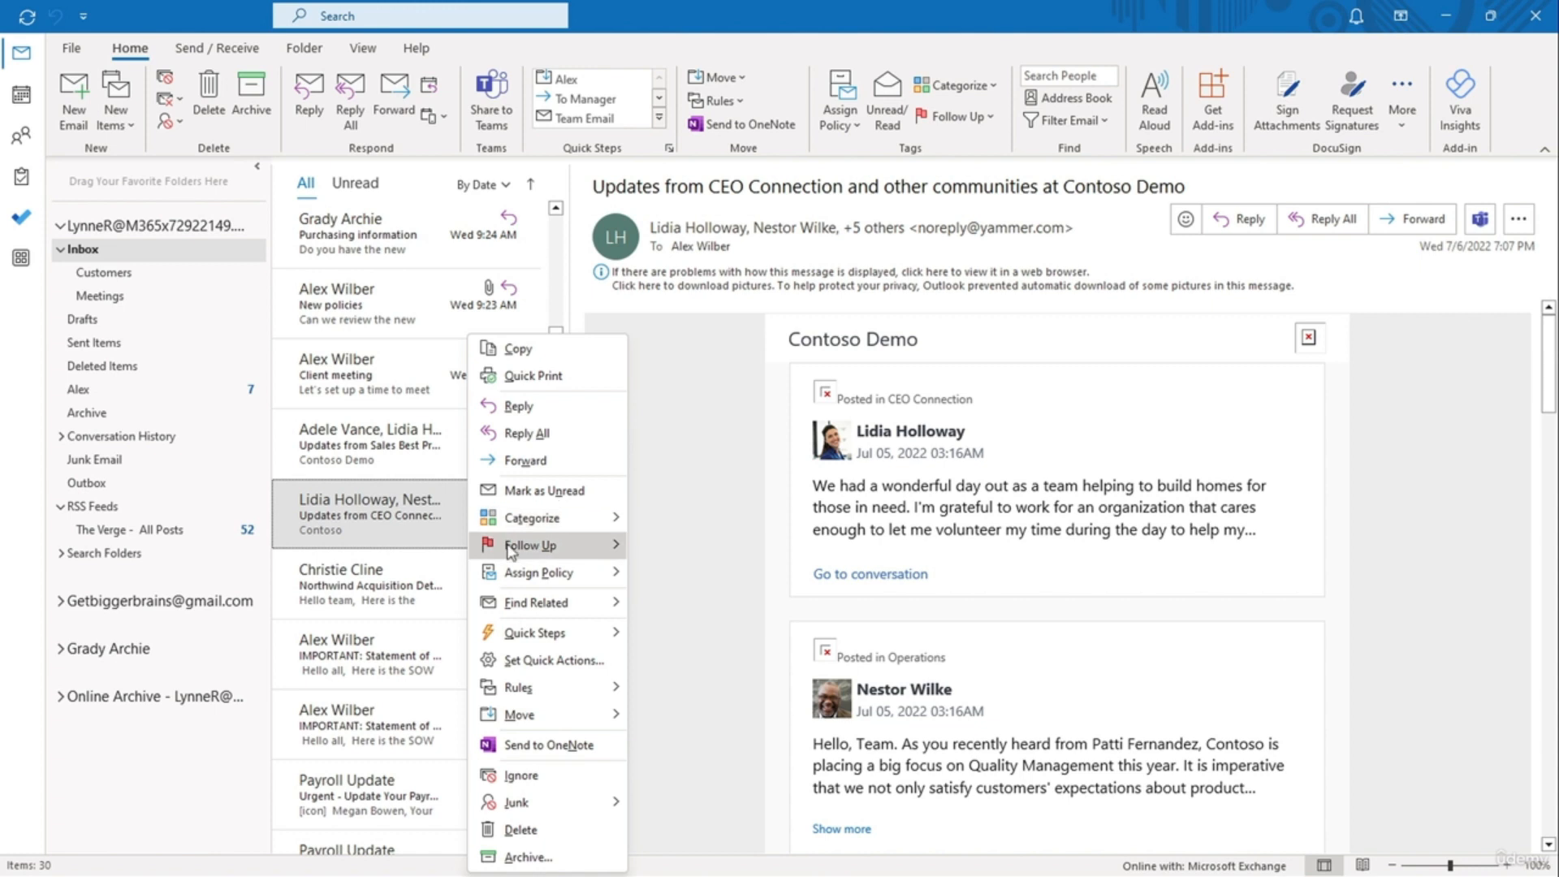
mouse_move(510, 551)
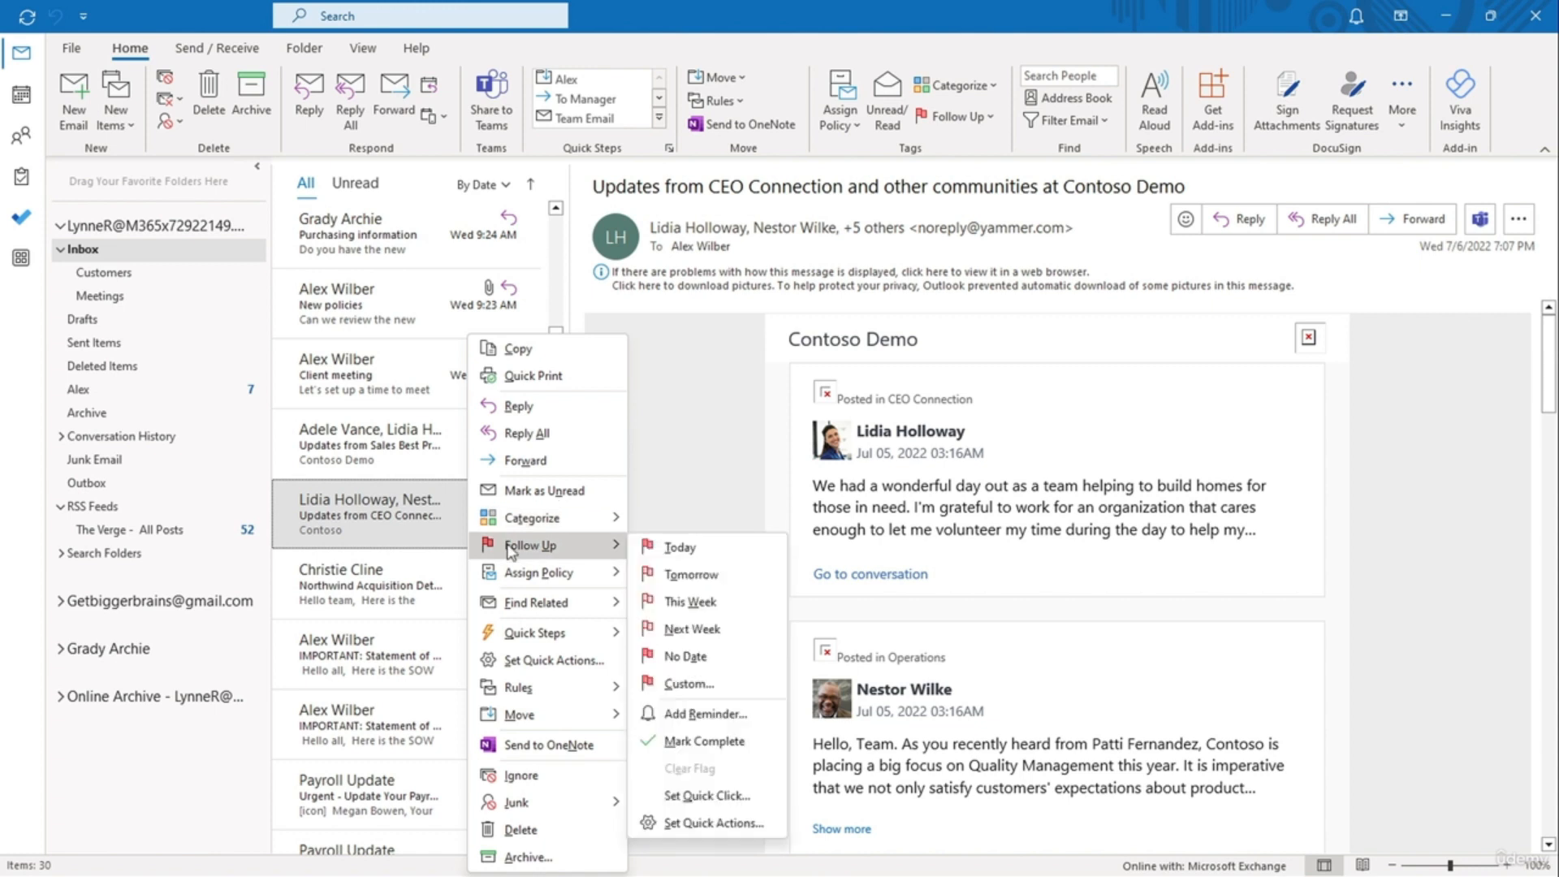
left_click(763, 796)
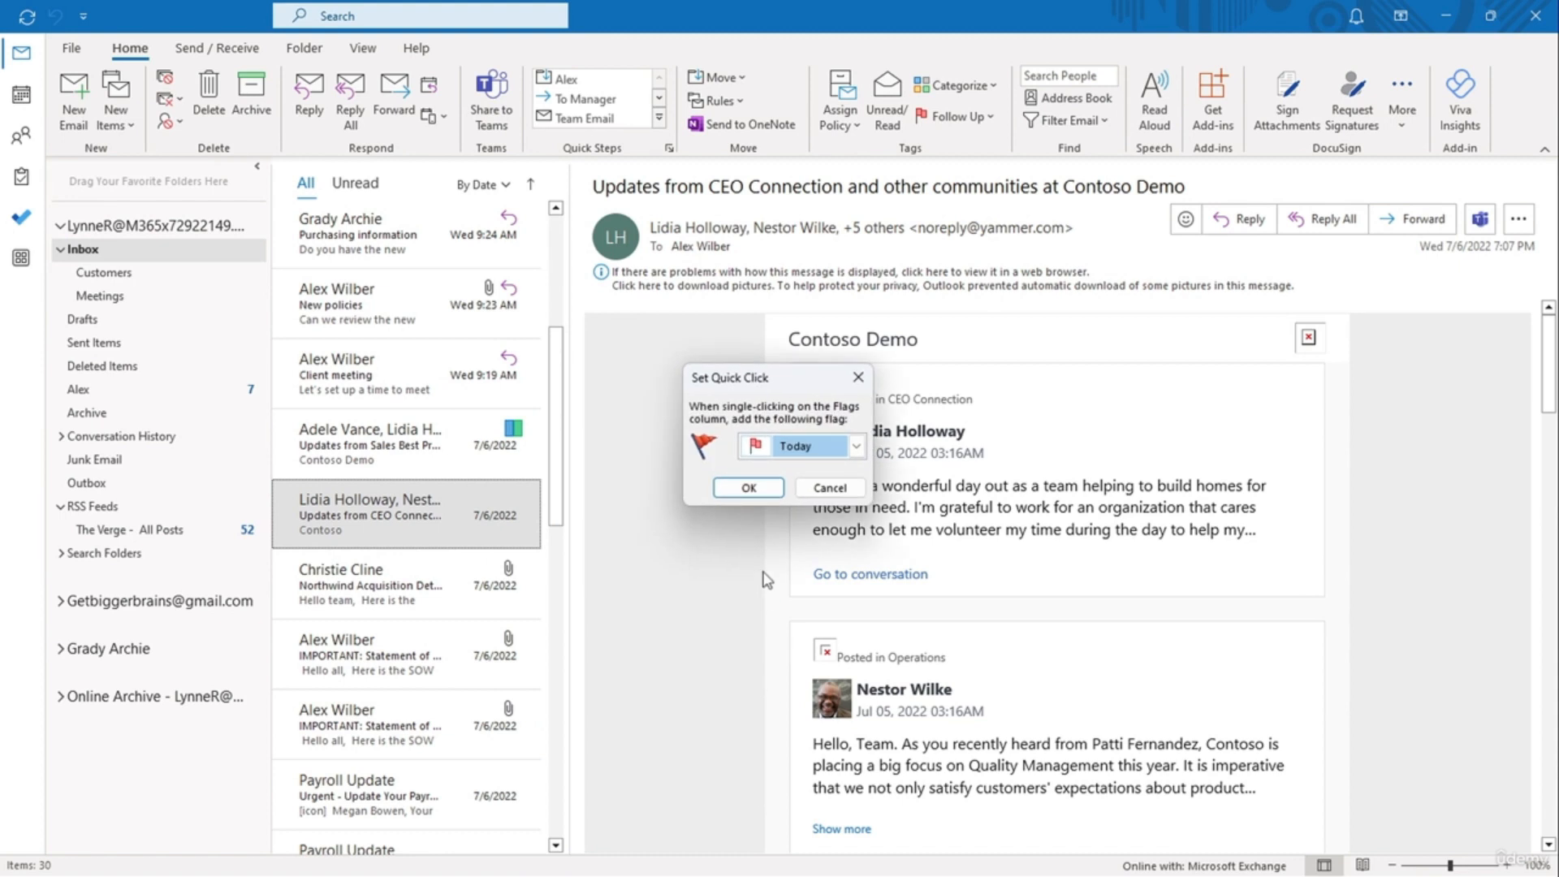
left_click(791, 455)
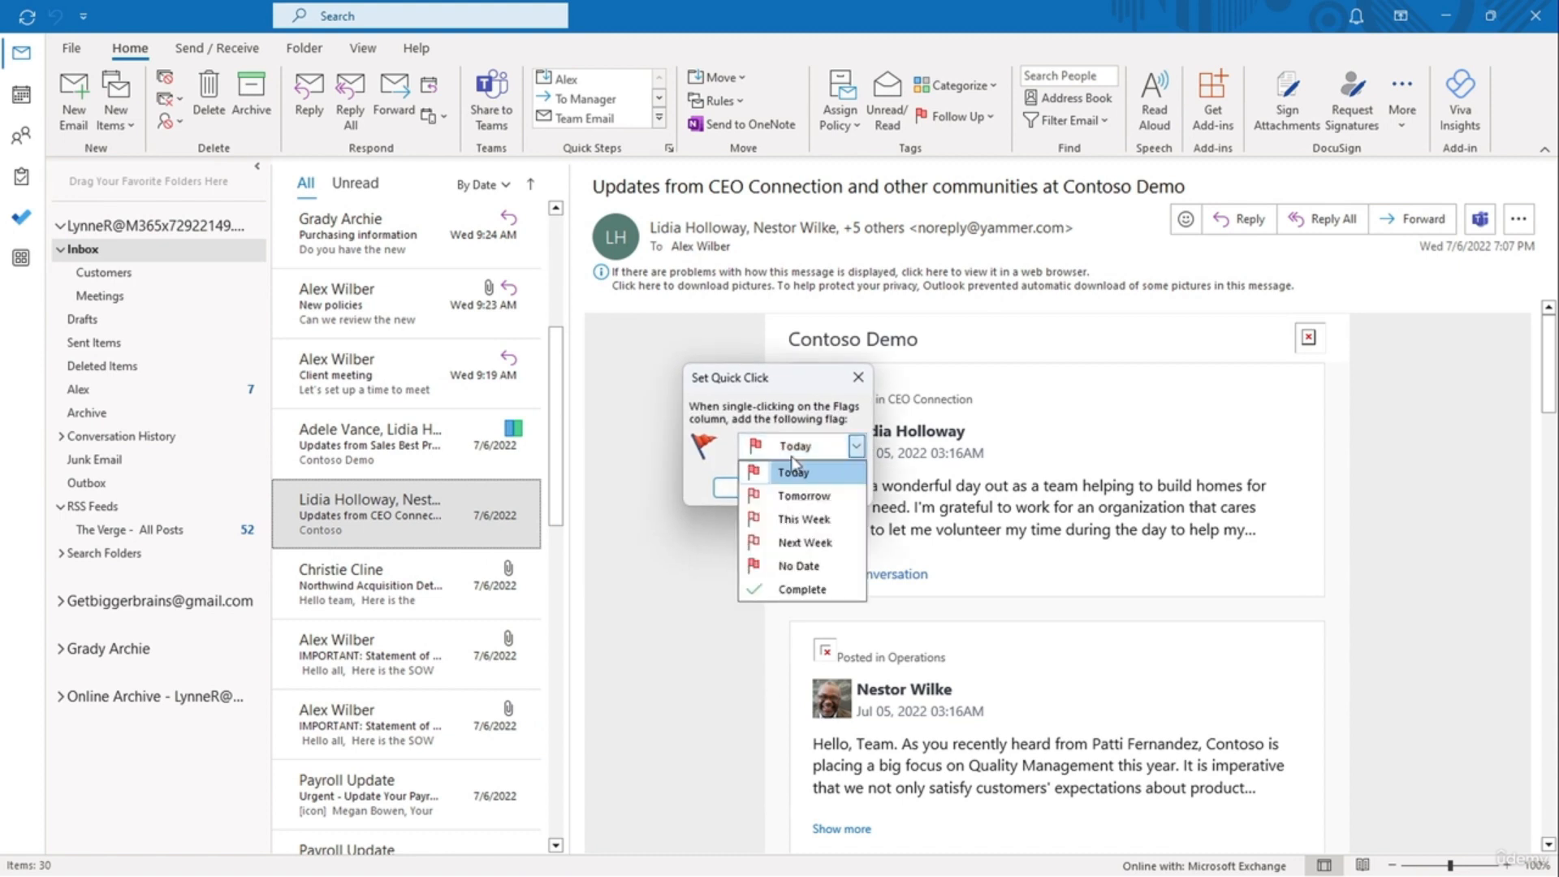
left_click(788, 542)
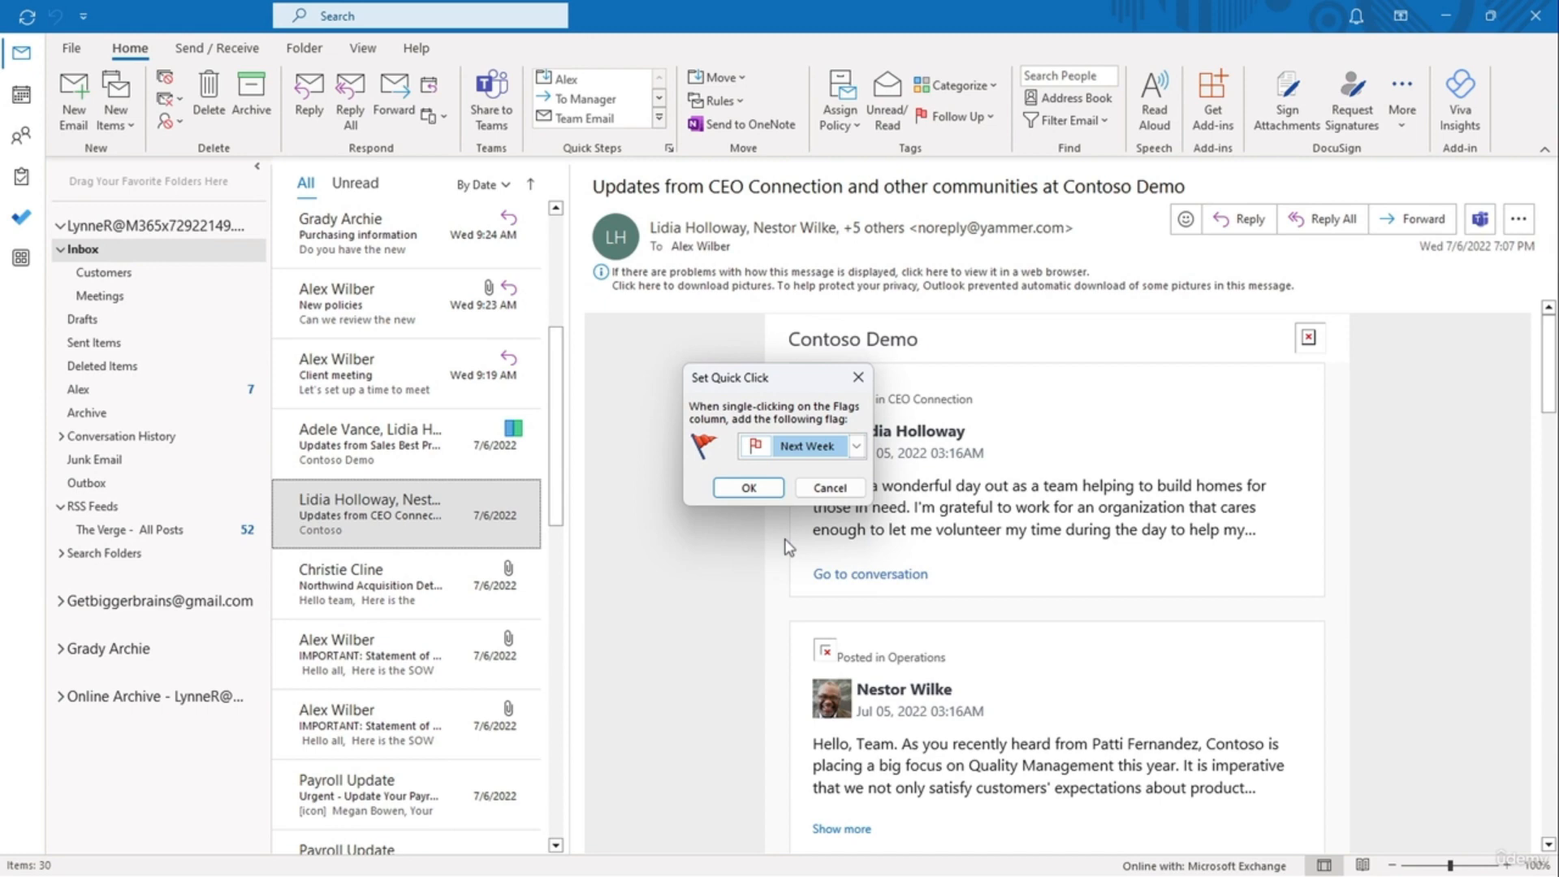
left_click(749, 487)
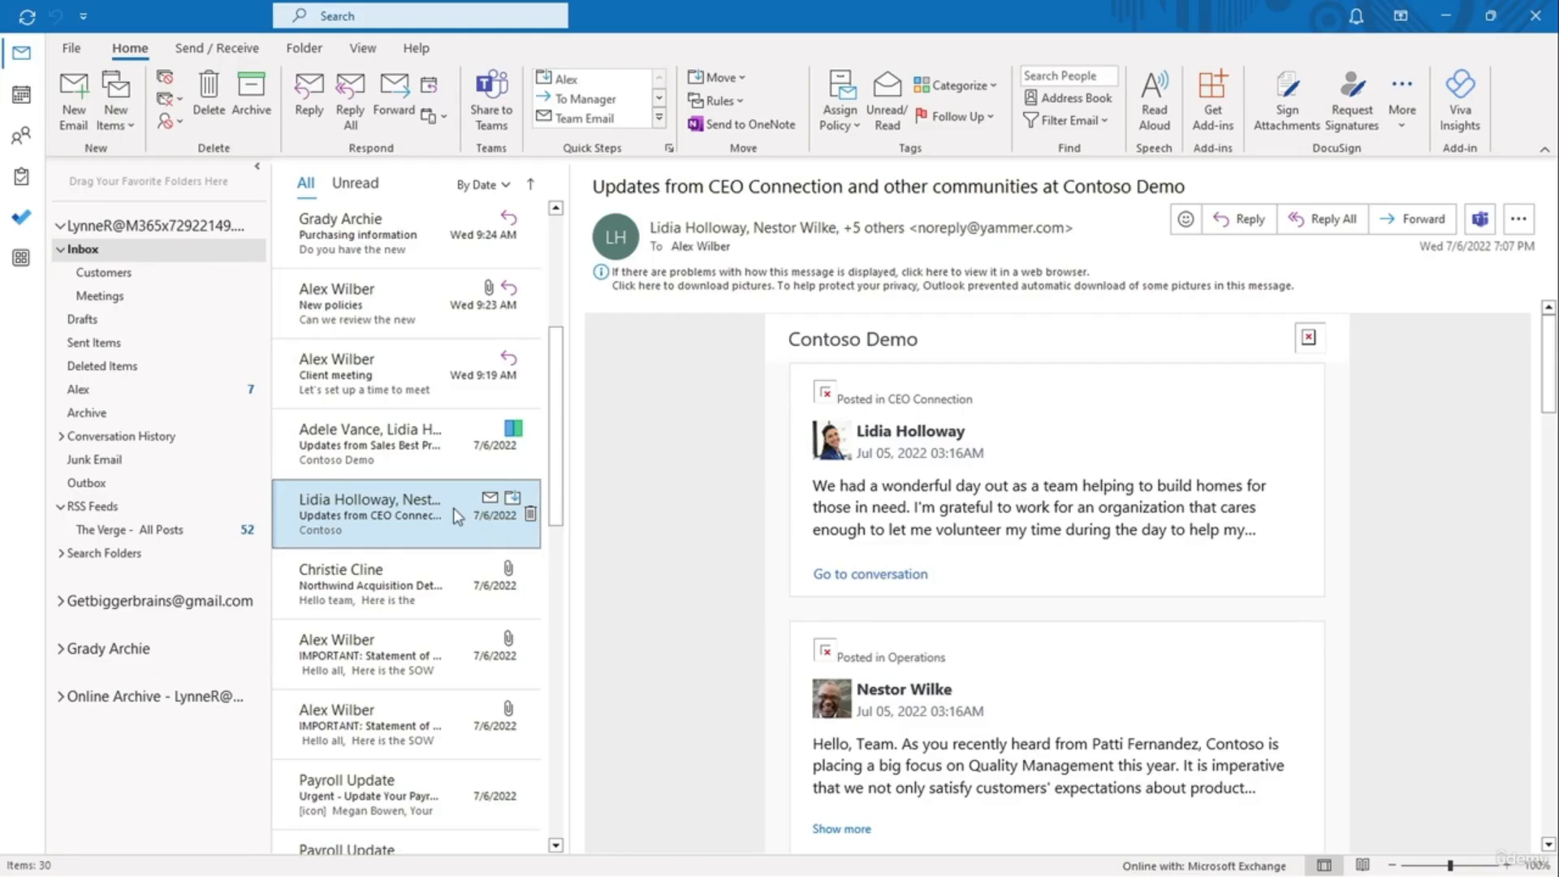
Step: Set Quick Action 2 to Flag/Clear Flag and use it to flag the "Northwind Acquisition Details" message
right_click(453, 509)
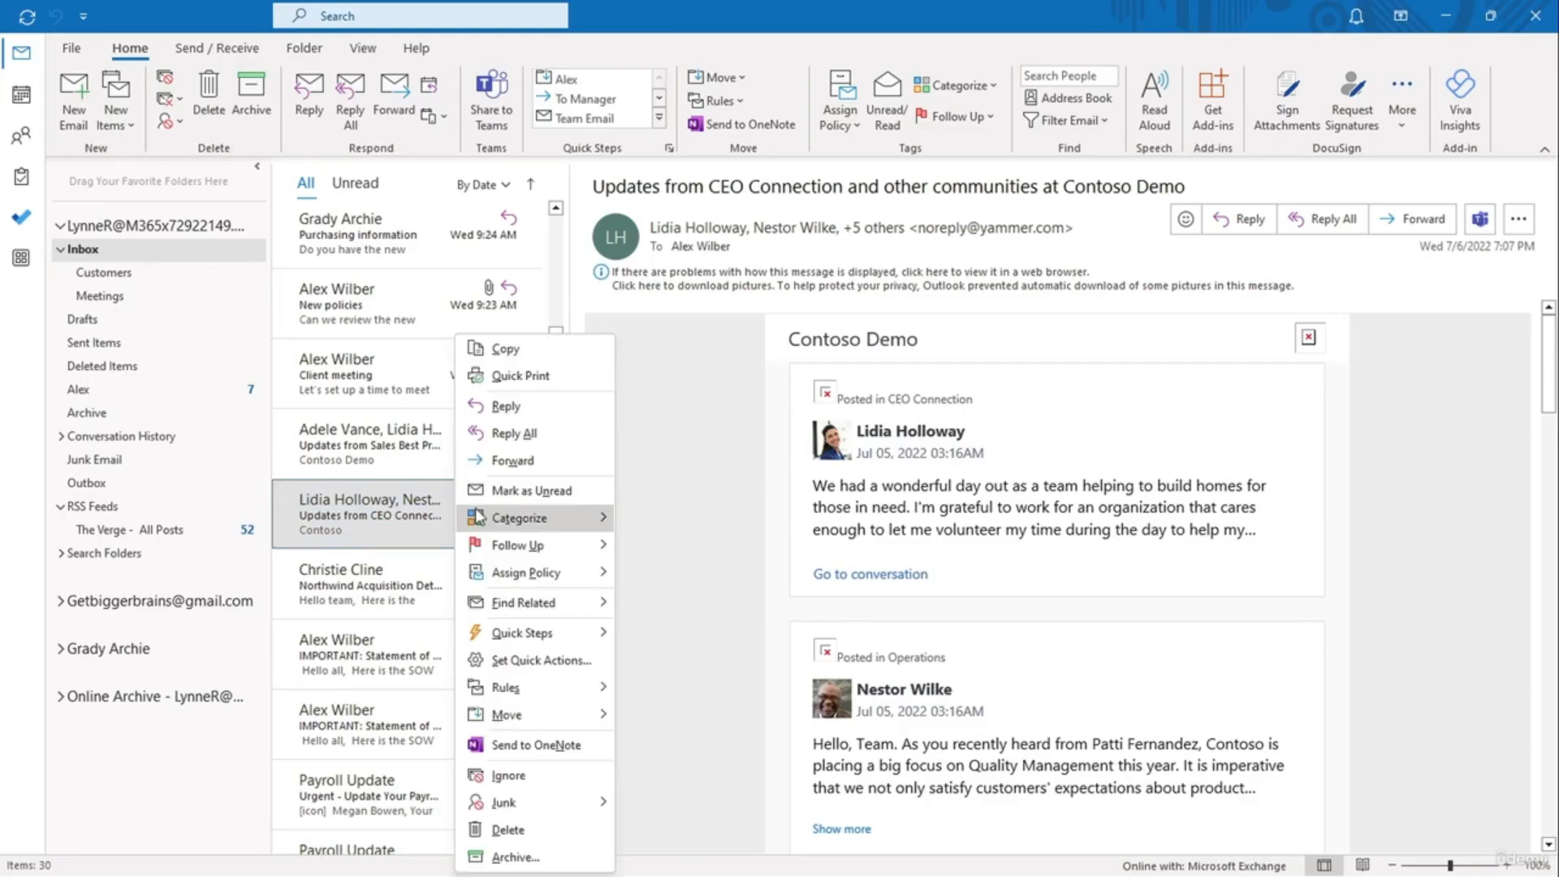
left_click(540, 658)
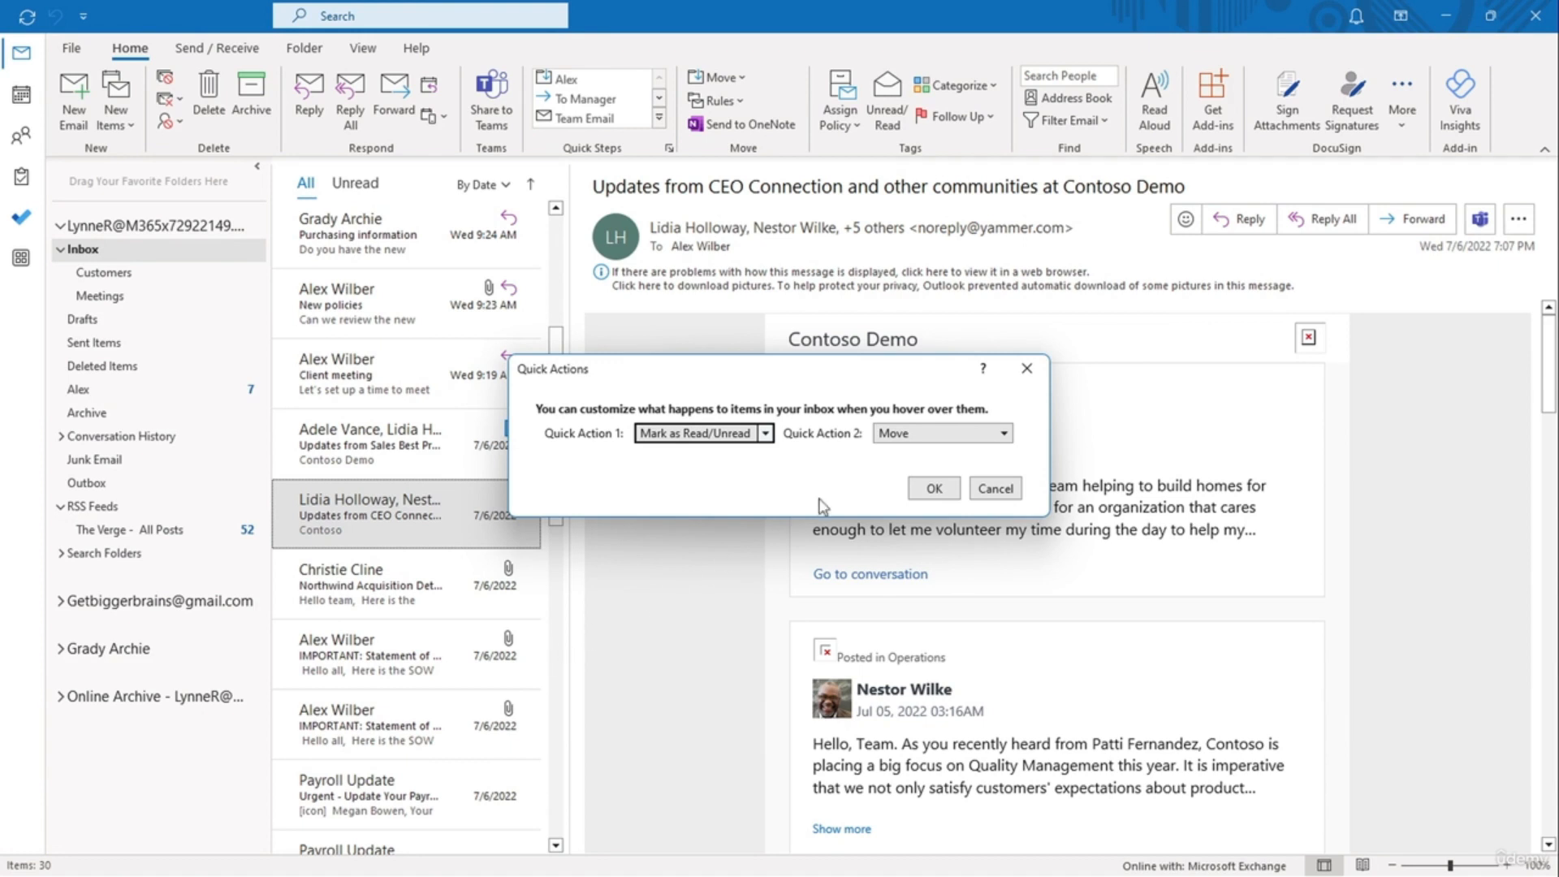
left_click(1004, 433)
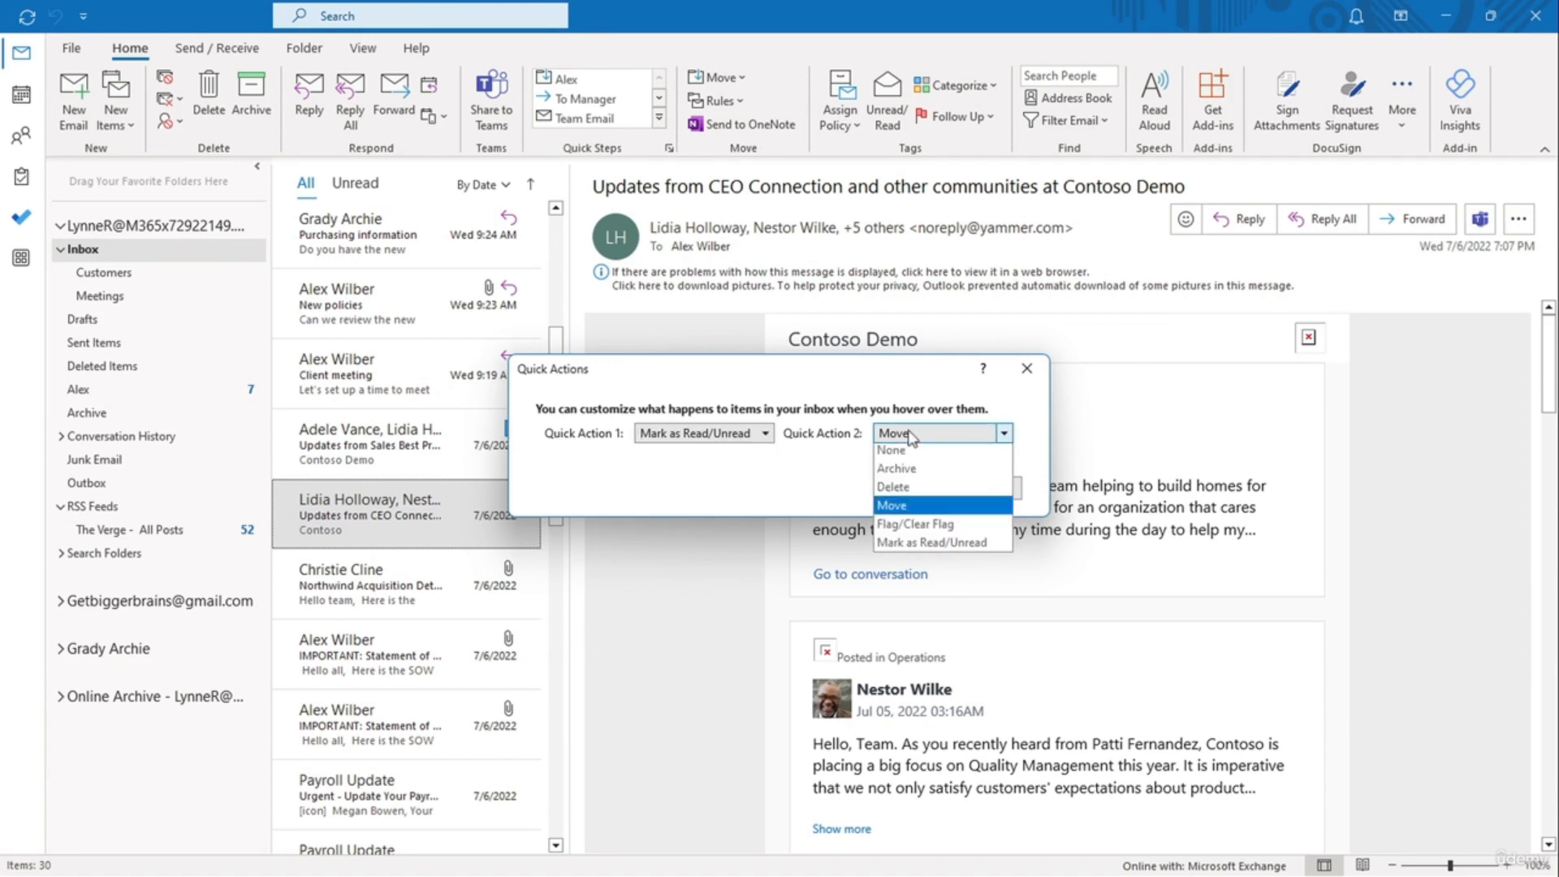
left_click(937, 534)
left_click(937, 488)
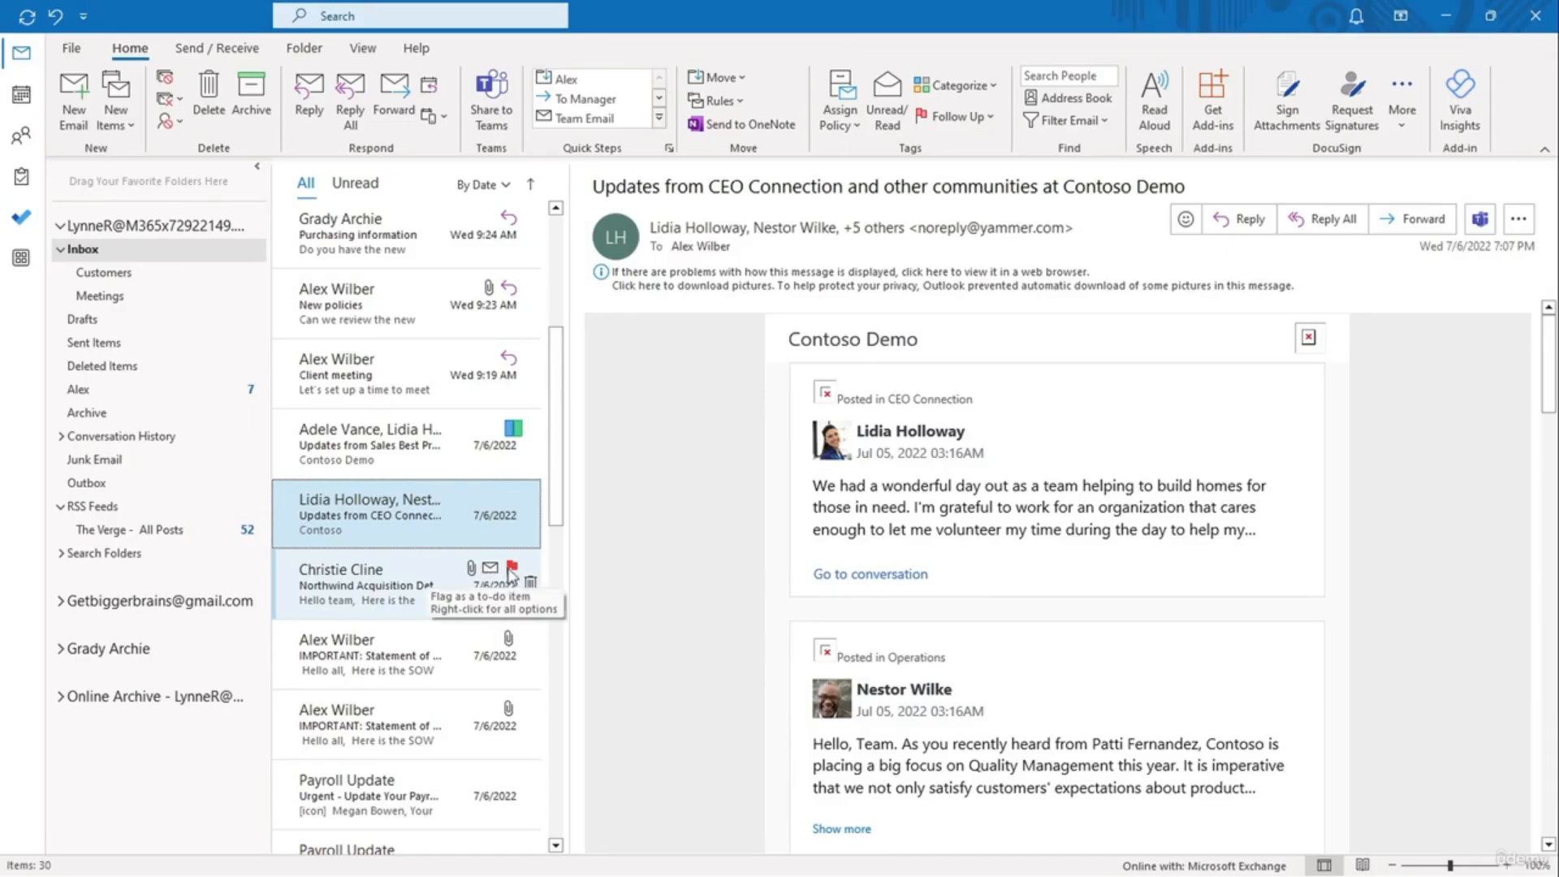
left_click(512, 568)
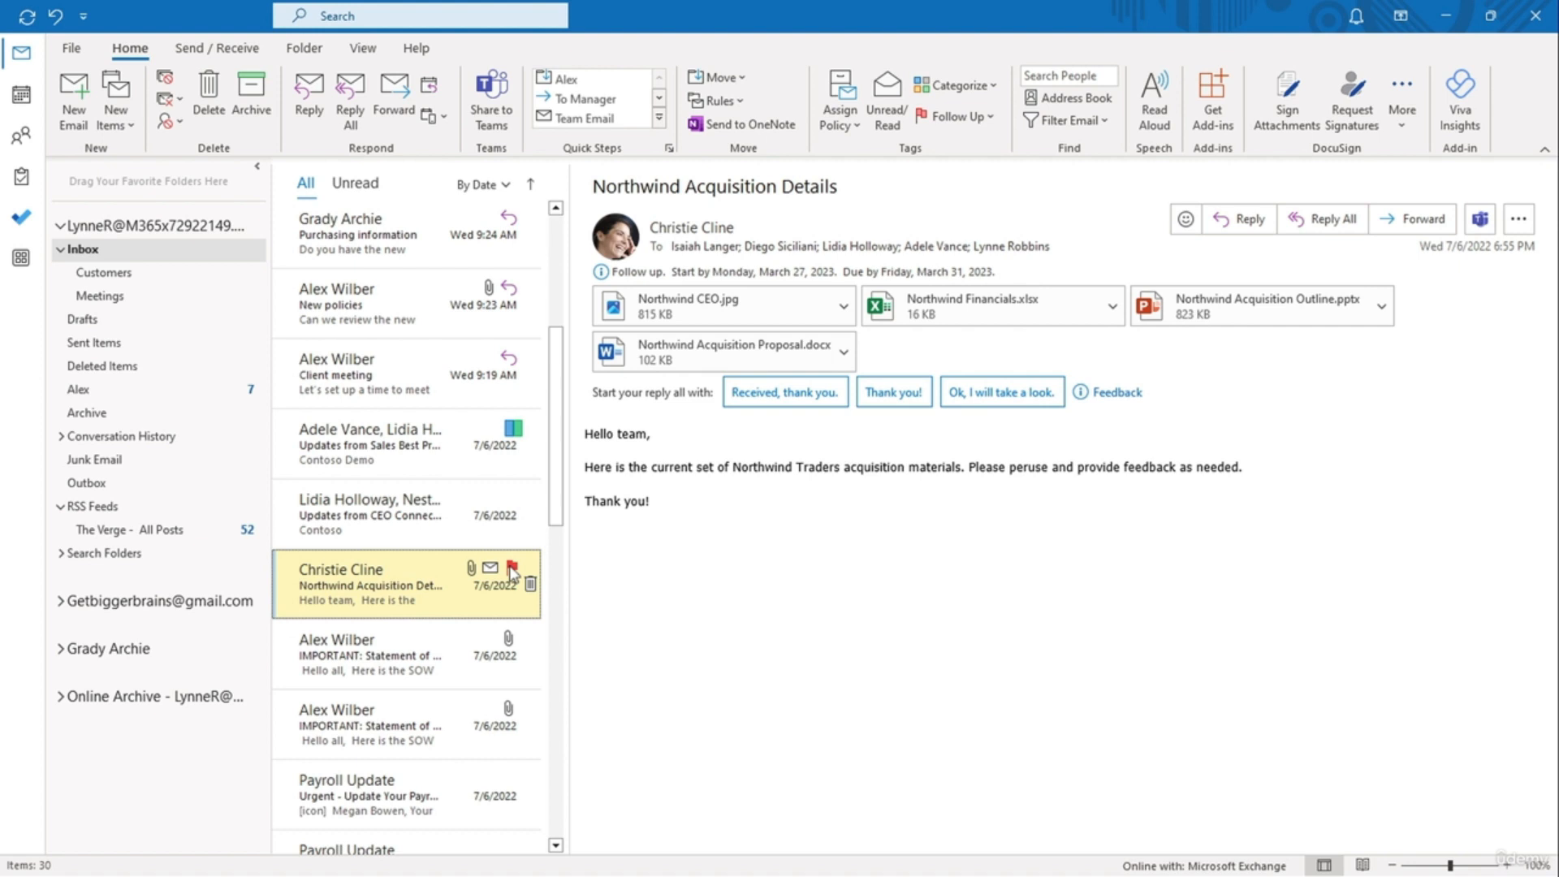
right_click(512, 570)
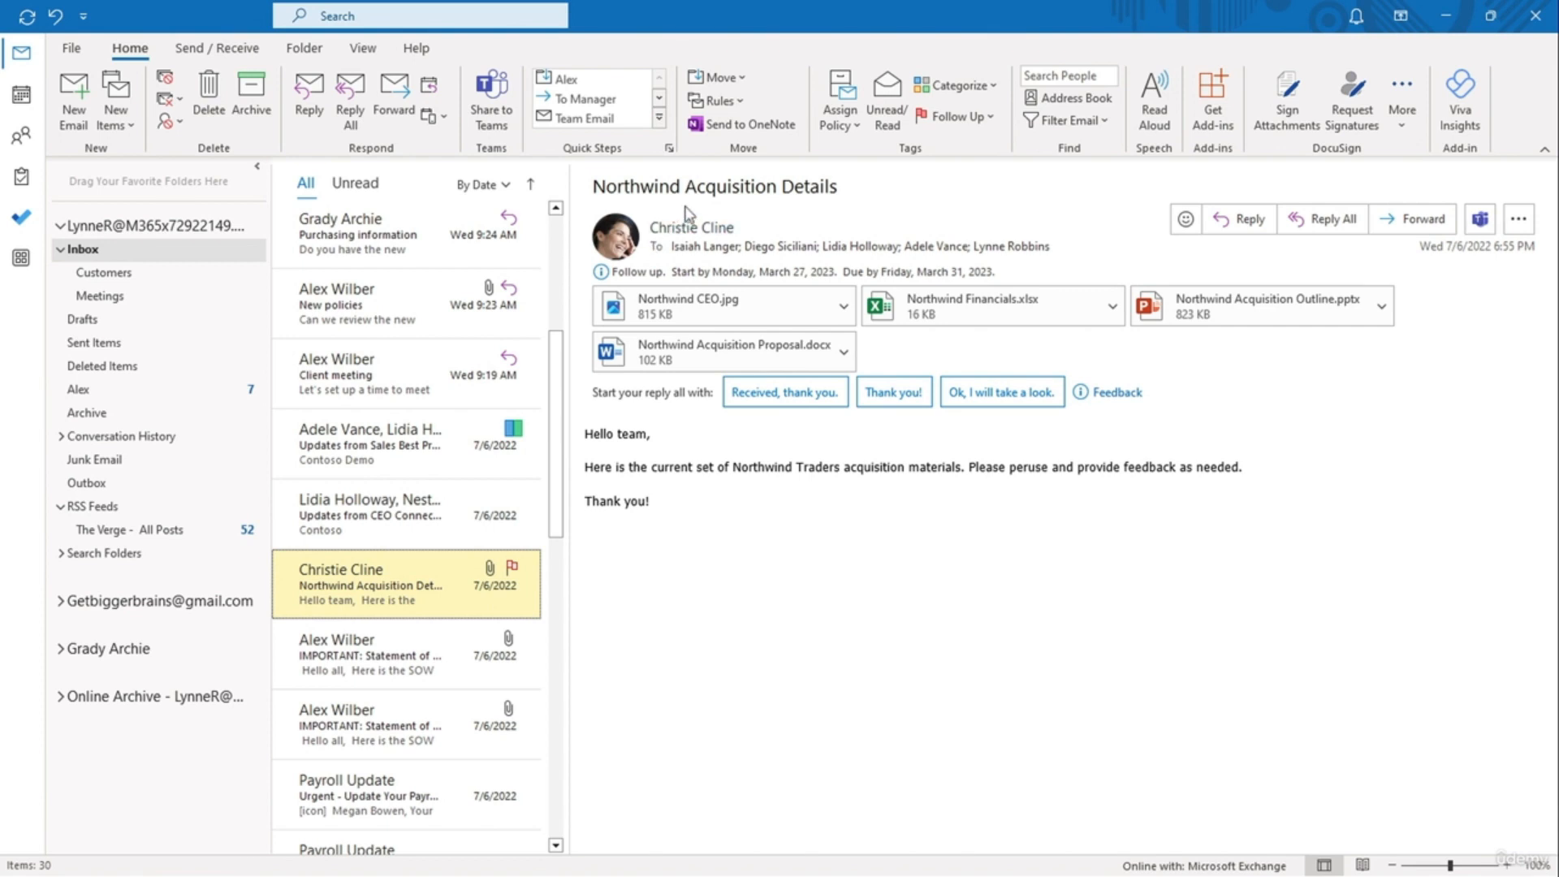
Step: Start a new Inbox email rule from the template "Flag messages from someone for follow-up"
left_click(742, 105)
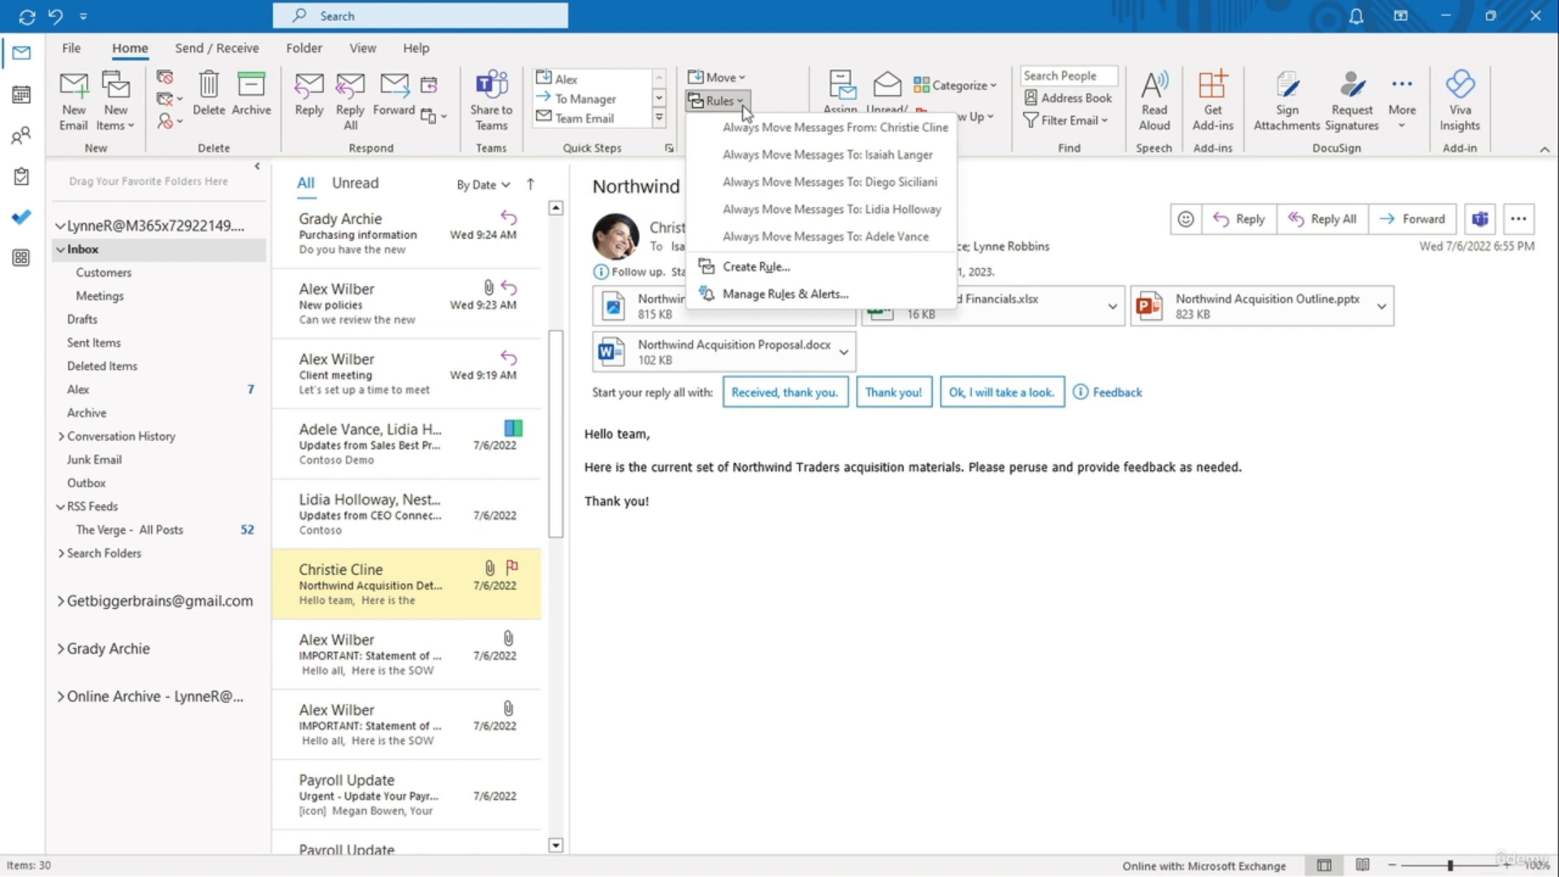
left_click(739, 293)
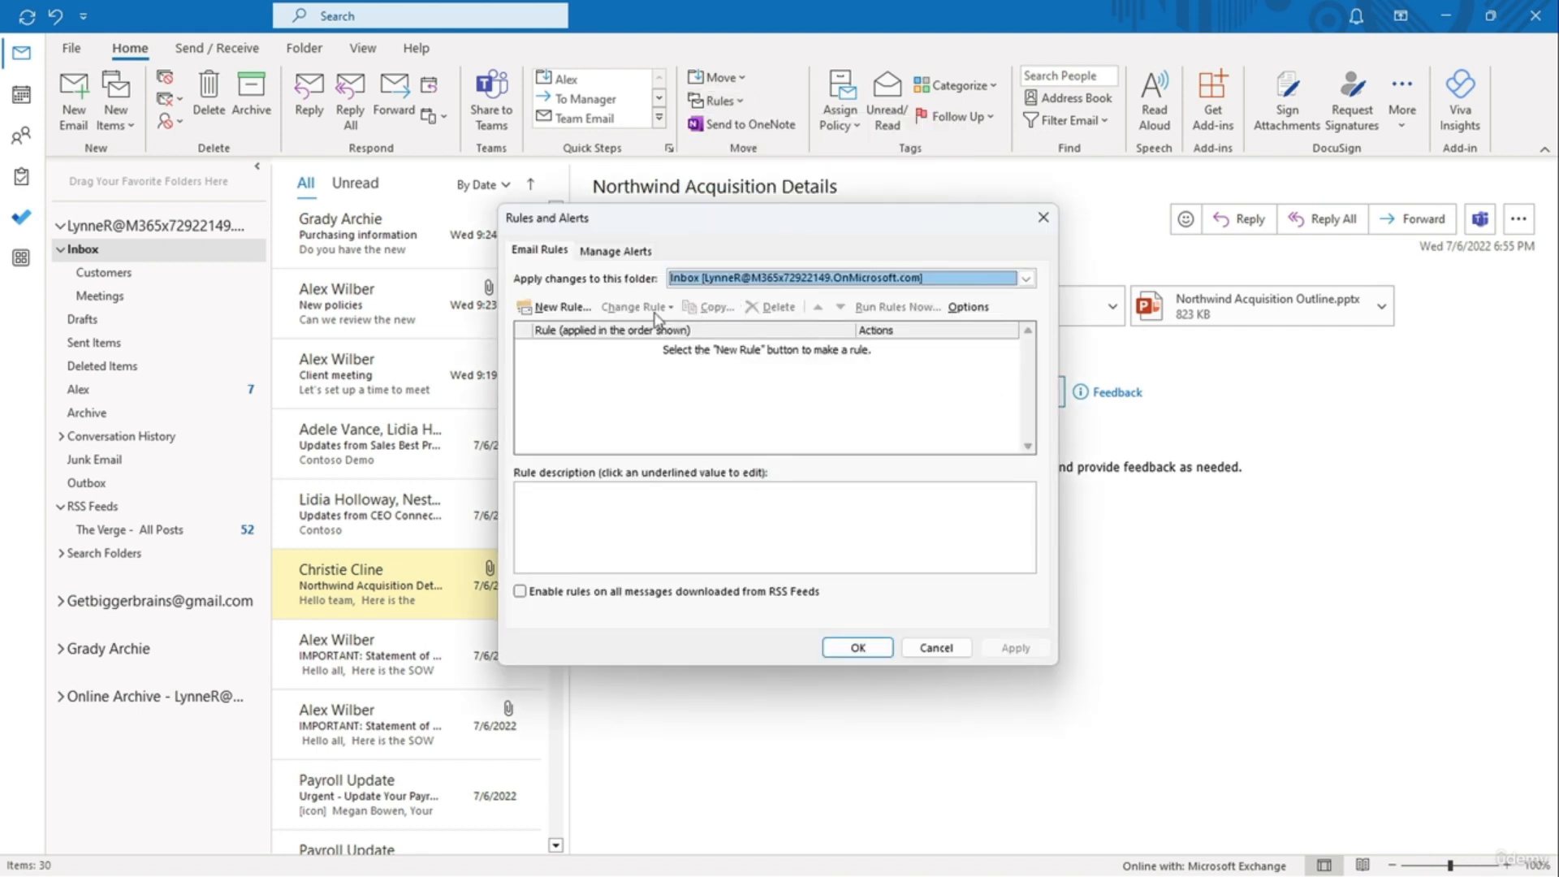
left_click(559, 307)
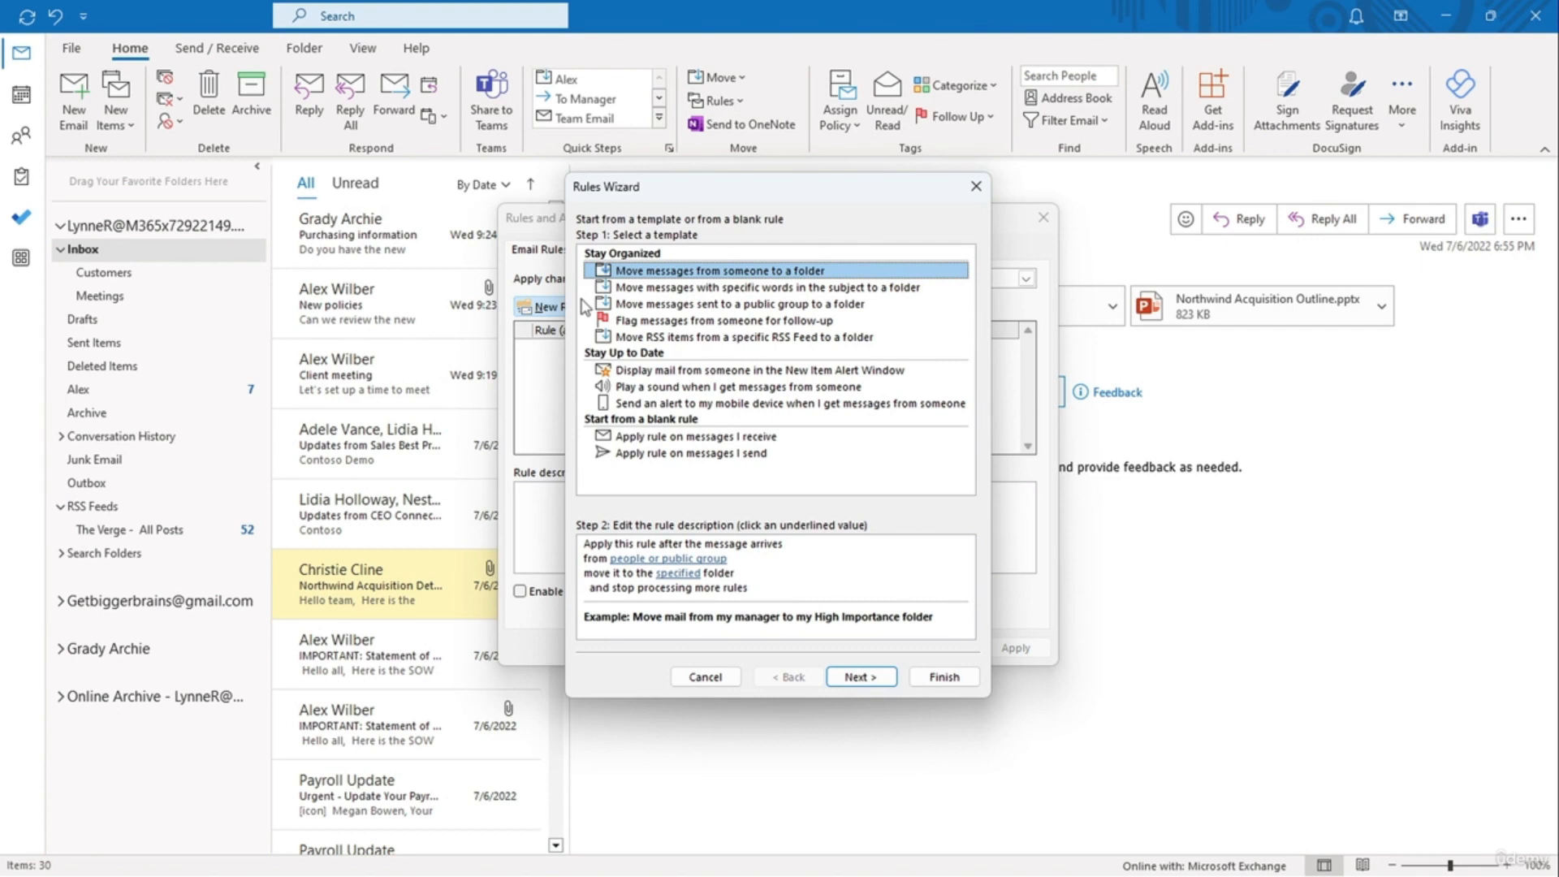
left_click(634, 323)
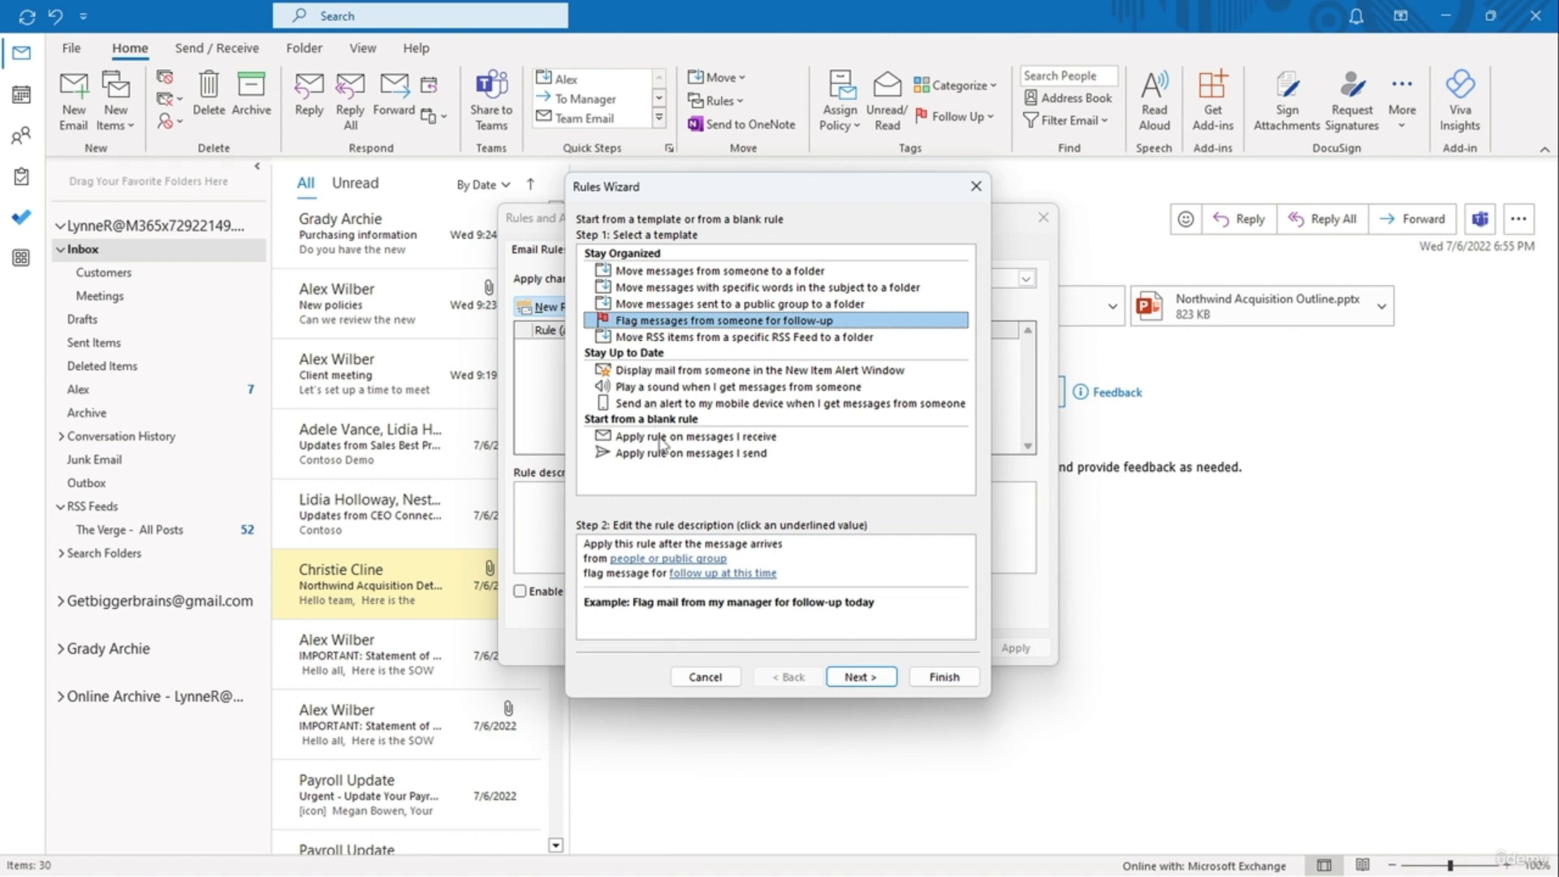
Step: Set the rule's sender to the Marketing Assistant from the Global Address List, and its flag to Follow up for Today
left_click(712, 560)
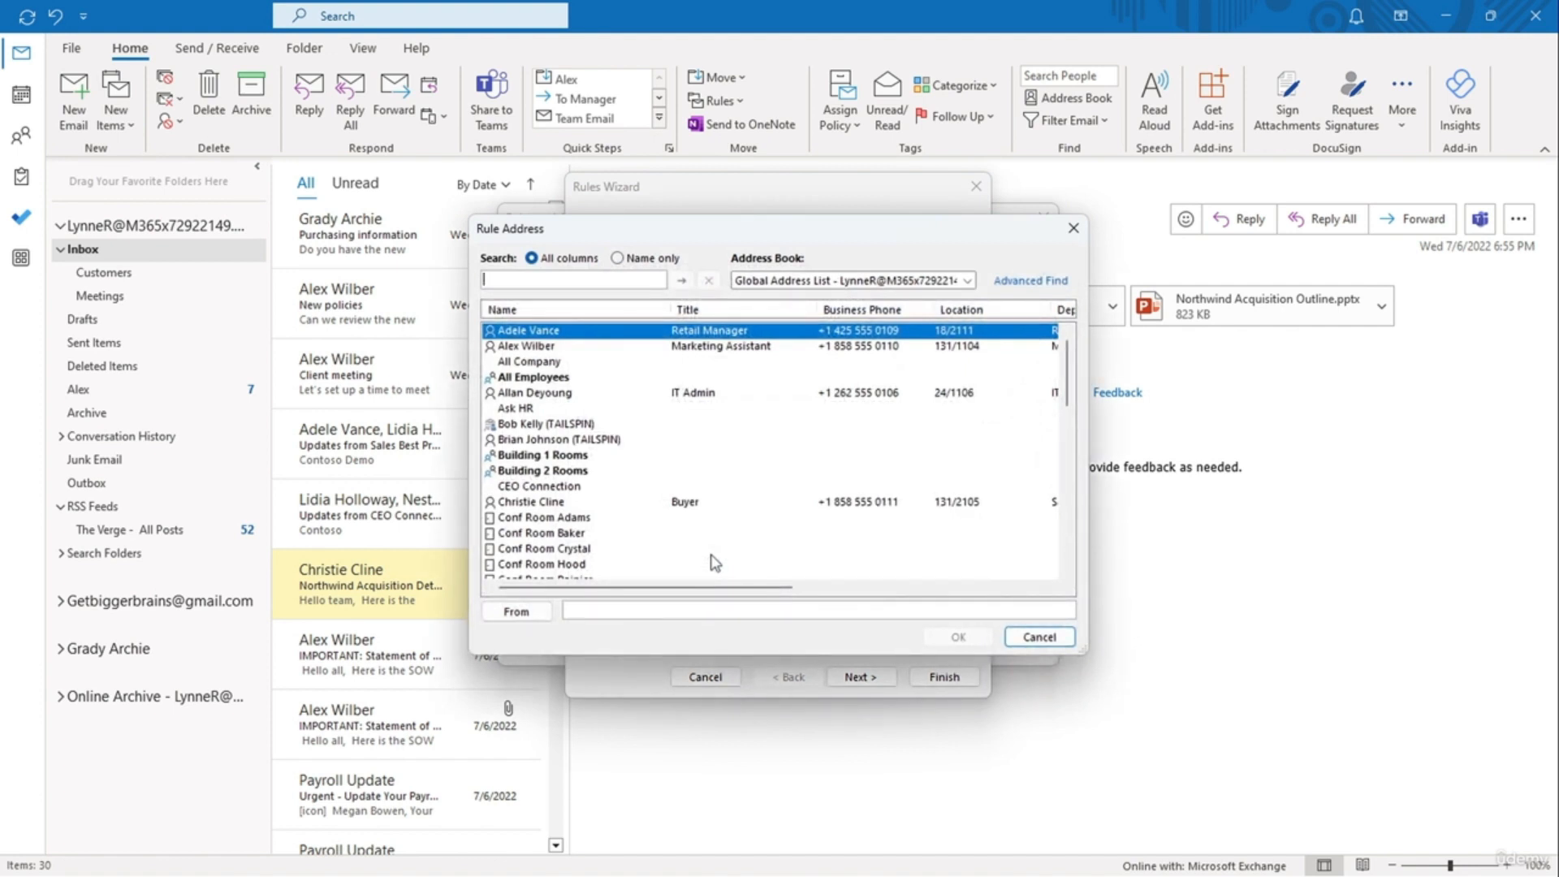
double_click(527, 347)
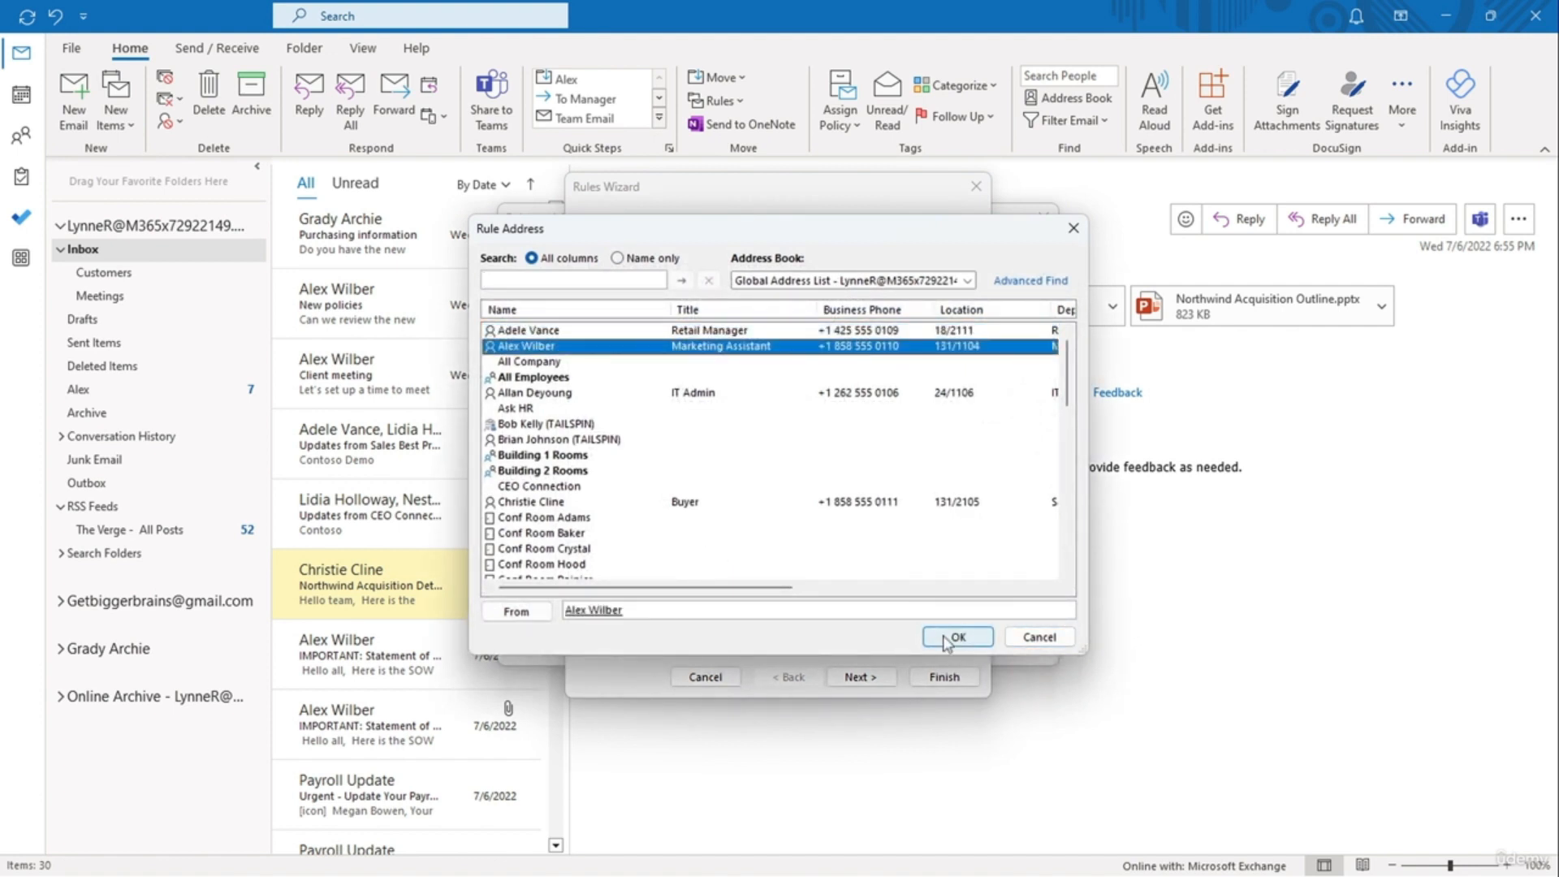
left_click(945, 640)
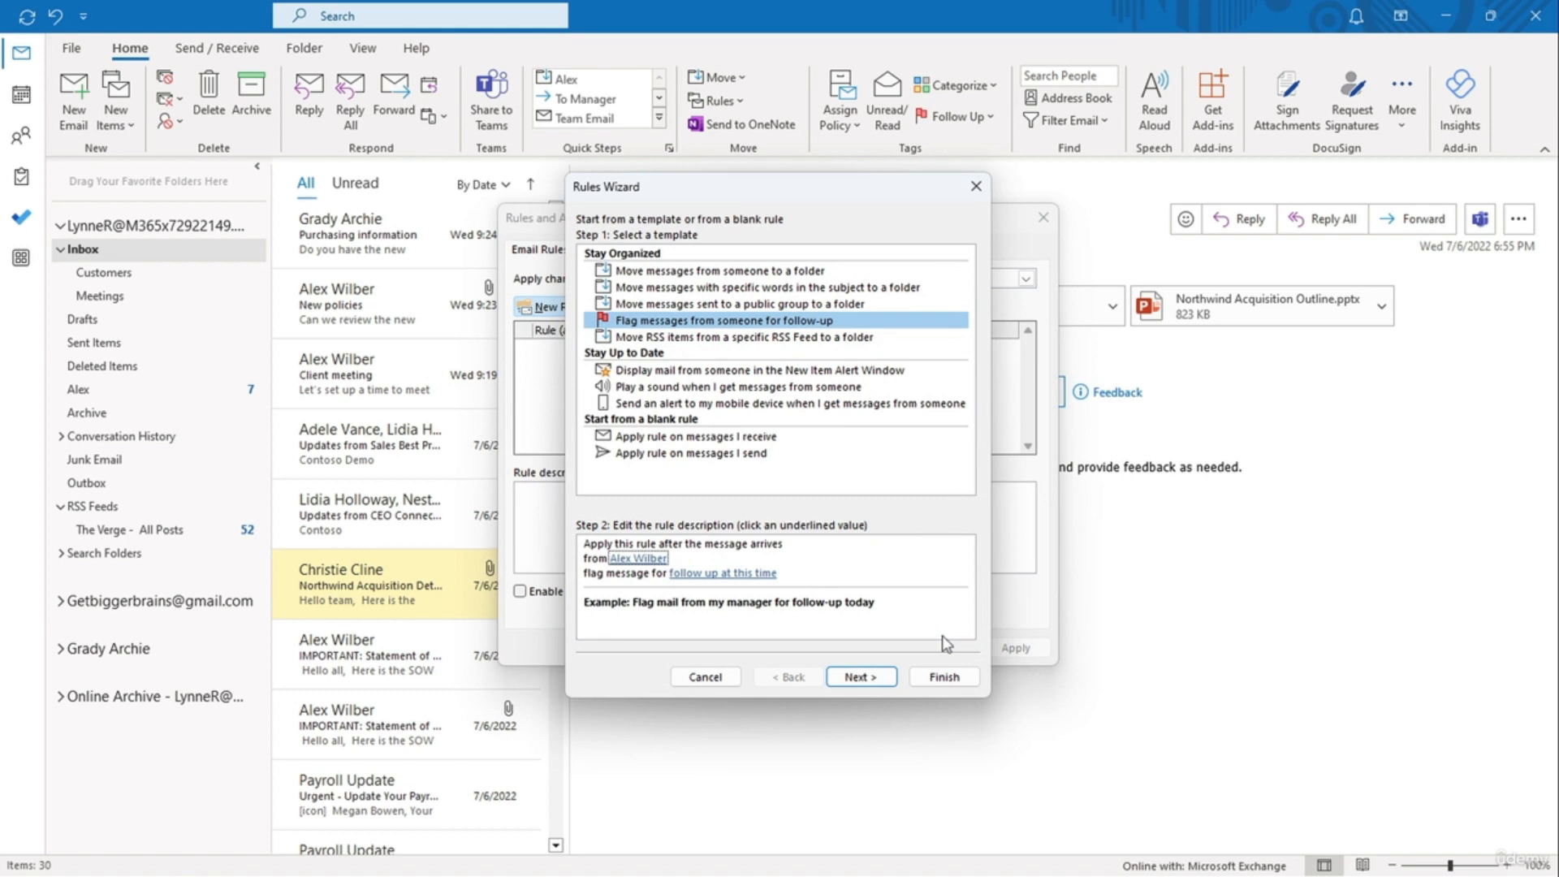
left_click(689, 574)
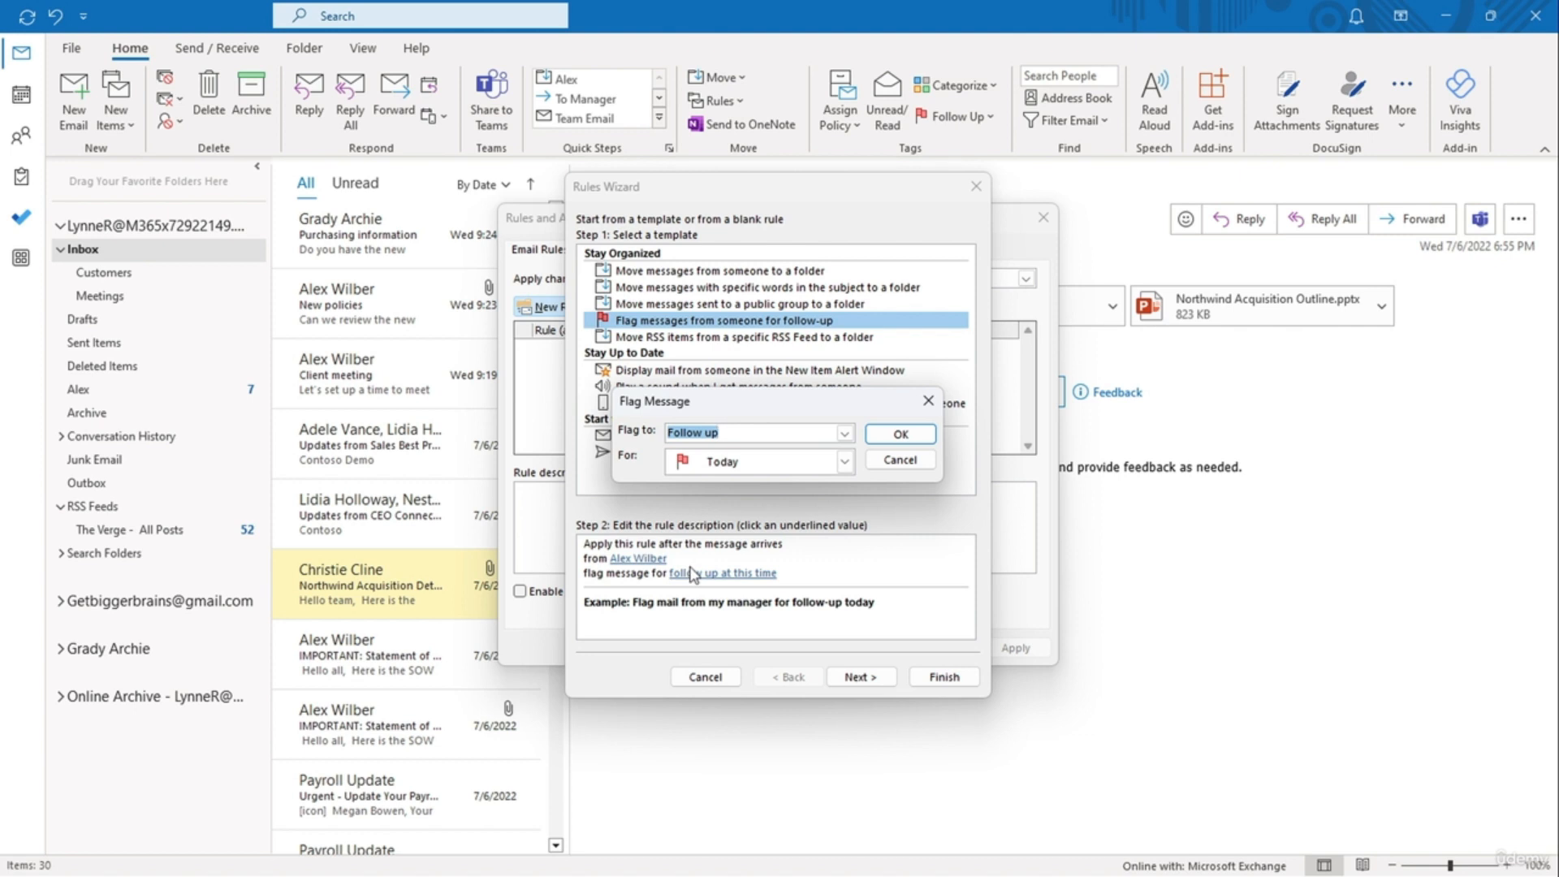
left_click(869, 437)
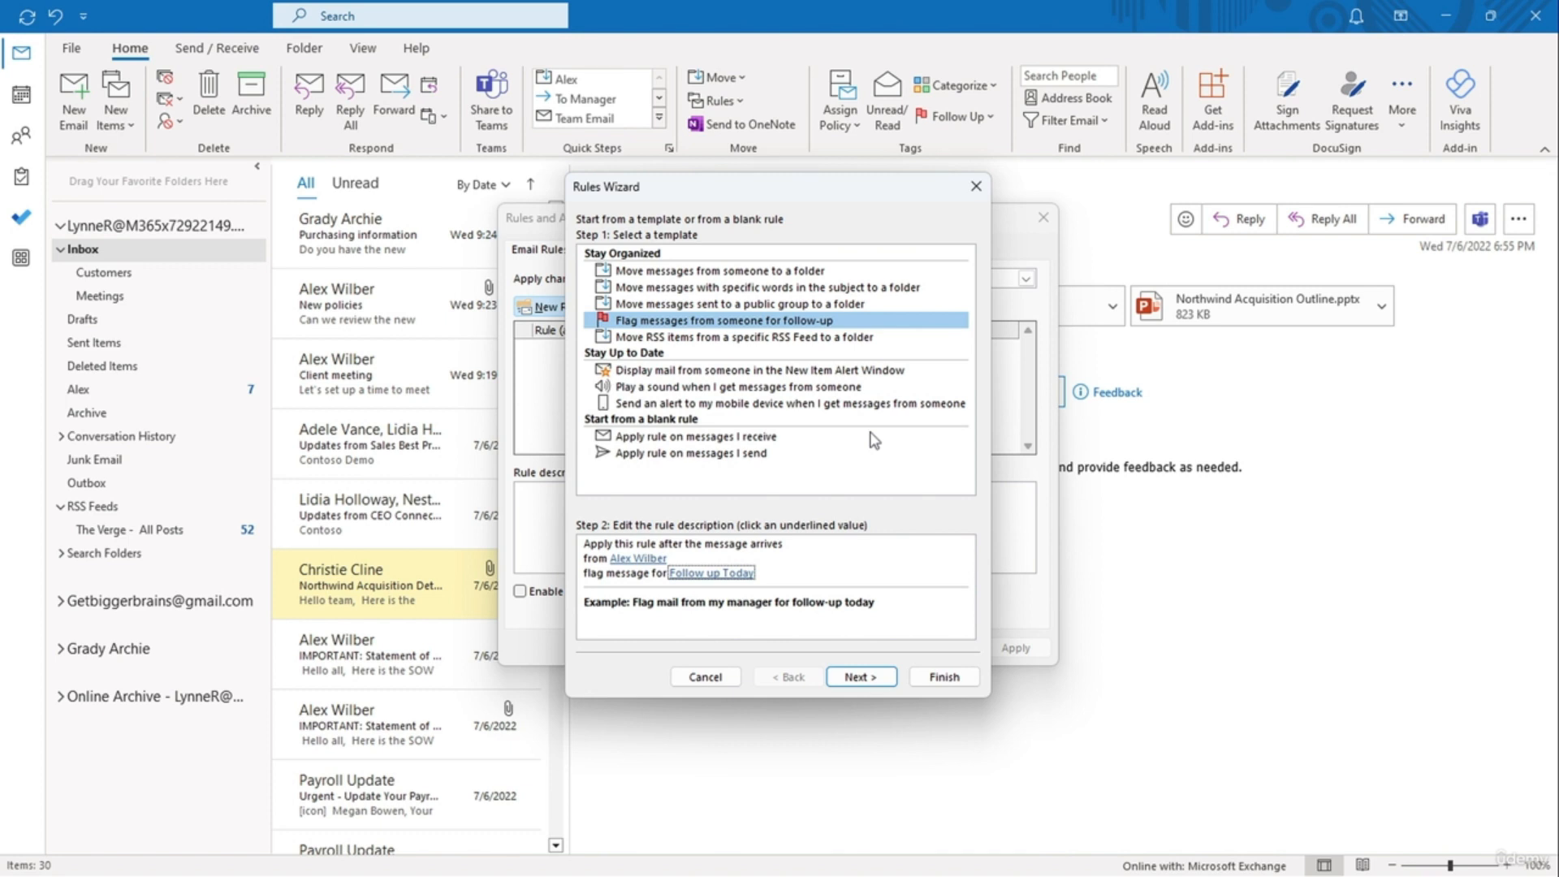
Step: Accept the client-side rule and continue with its existing sender condition and flag action, adding no exceptions
left_click(864, 676)
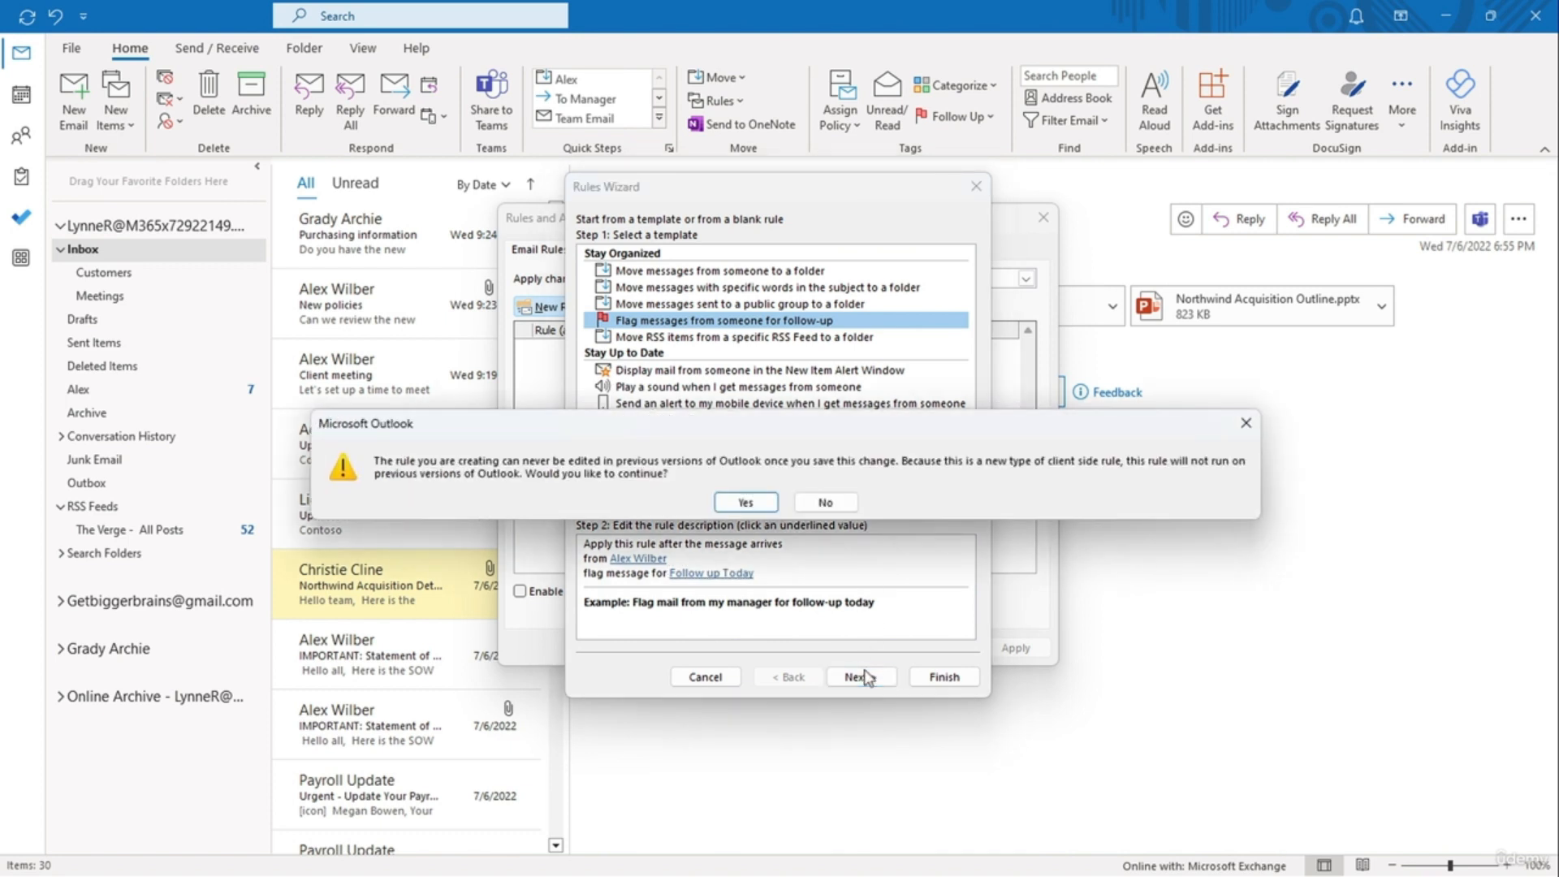
left_click(762, 504)
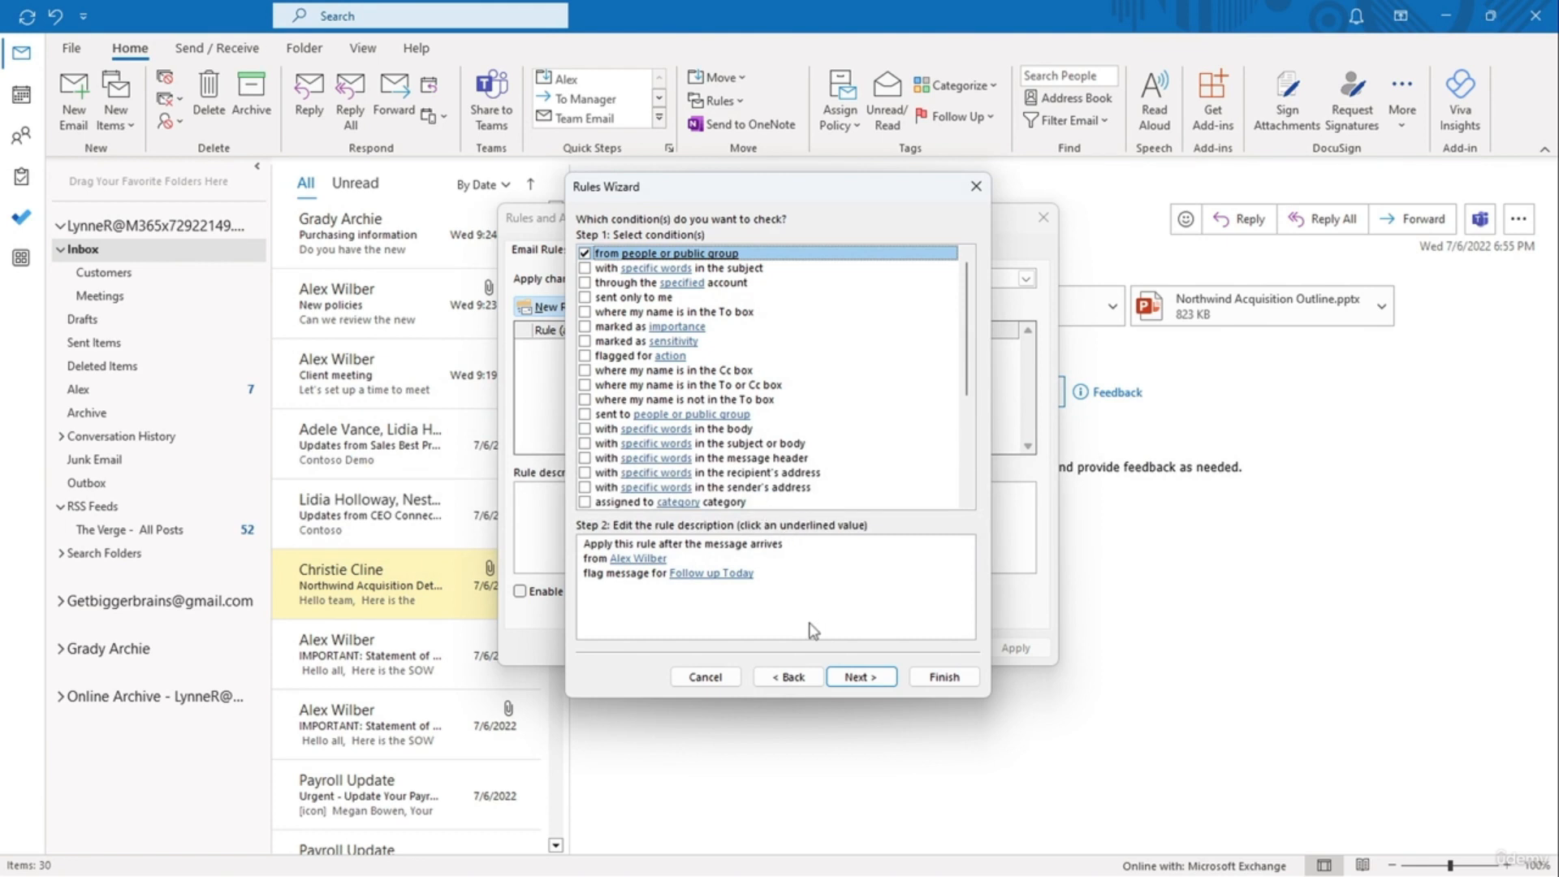
left_click(836, 677)
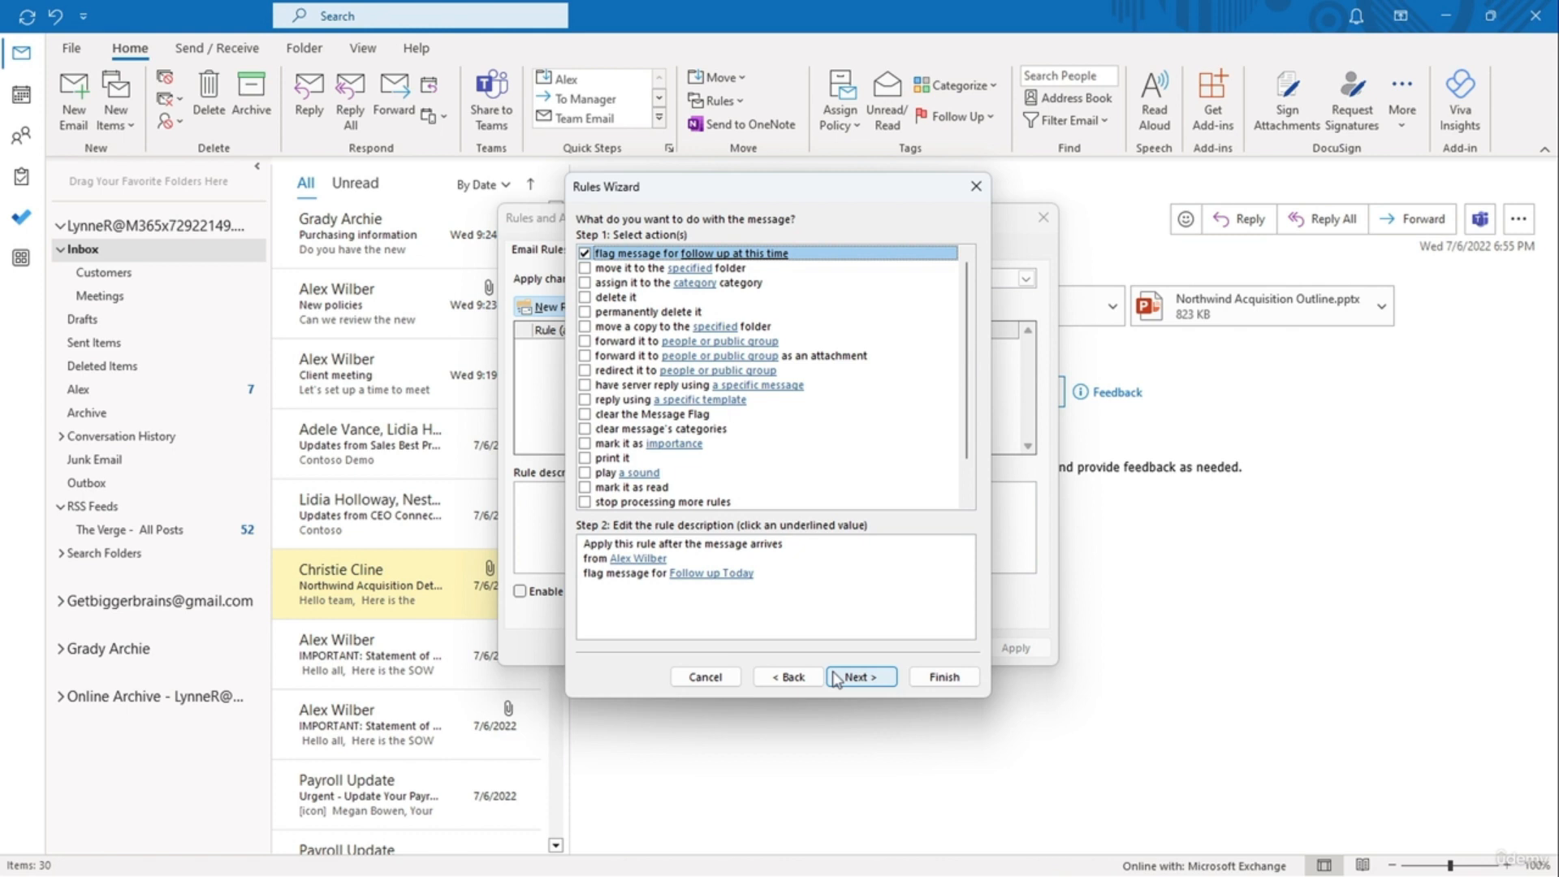
left_click(837, 677)
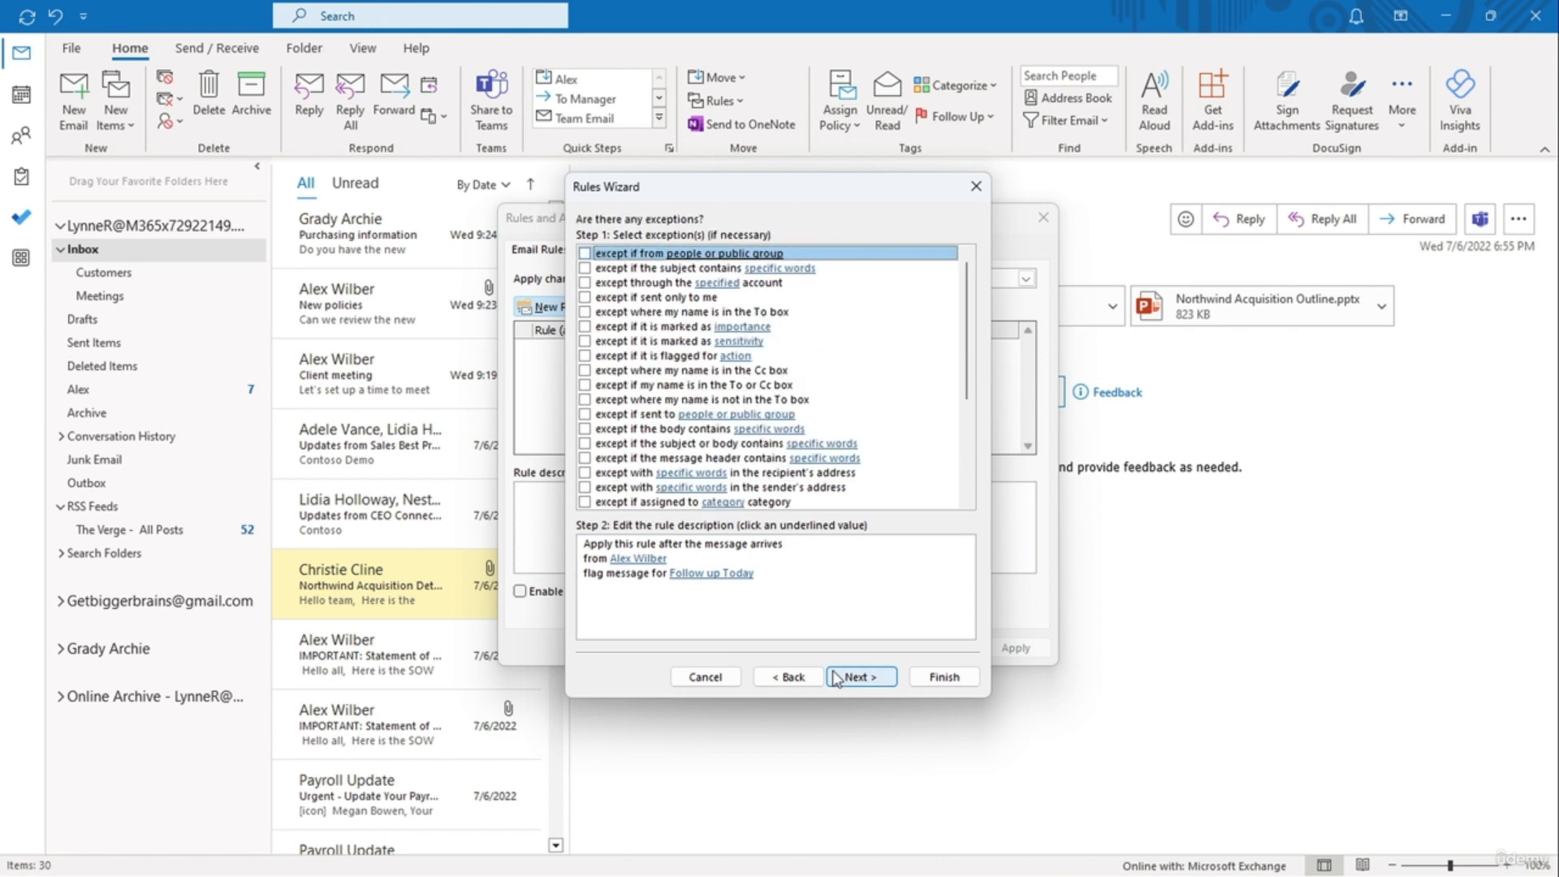
left_click(837, 677)
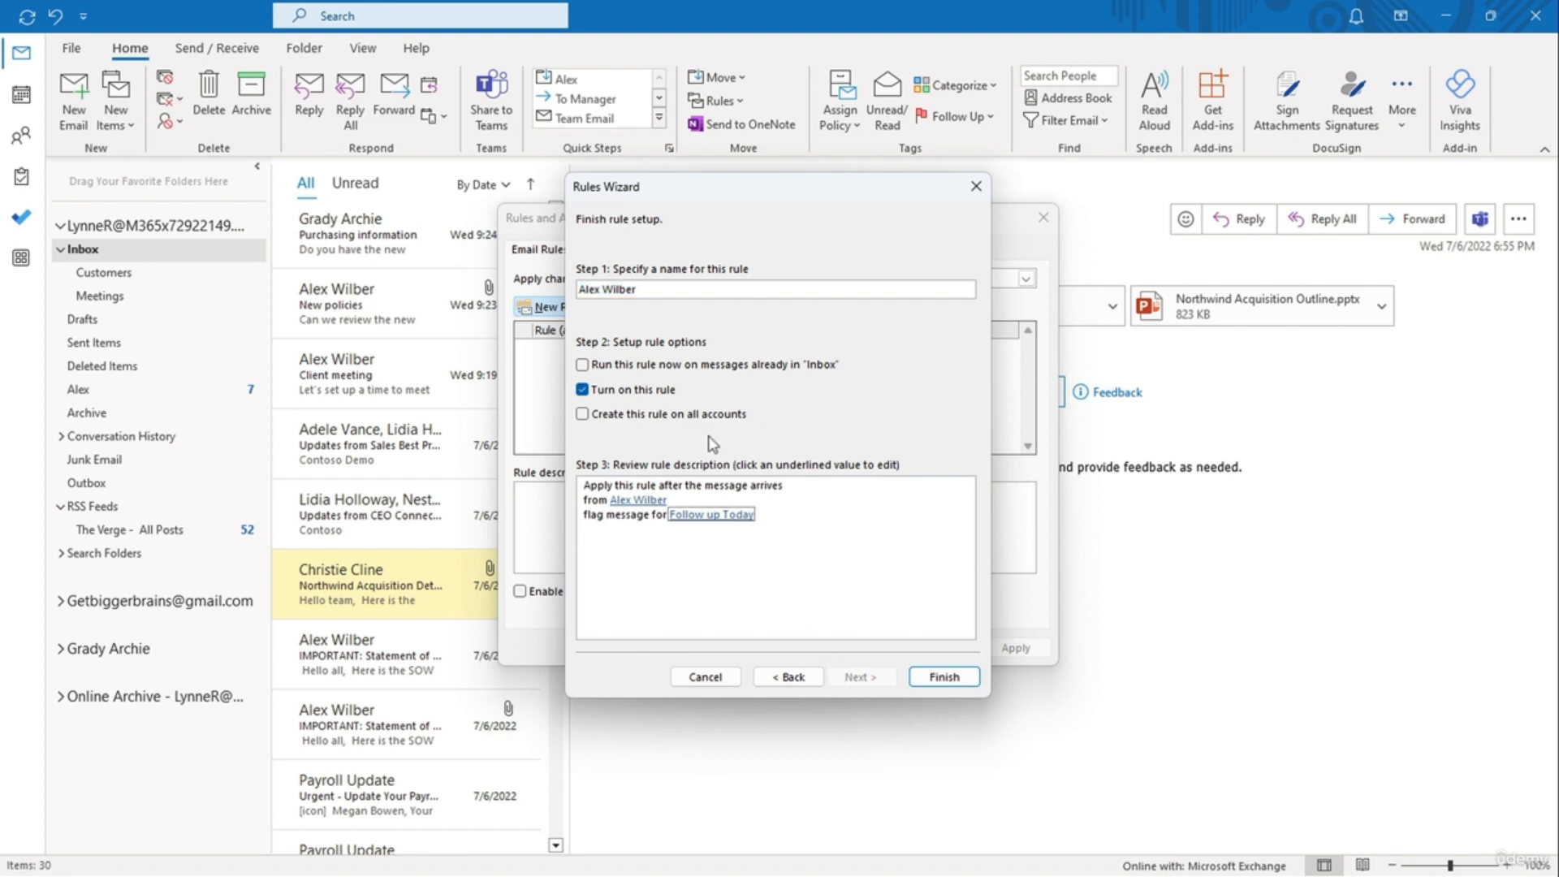
Step: Set the rule to also run now on messages already in the Inbox, then finish and save it
left_click(689, 367)
left_click(945, 677)
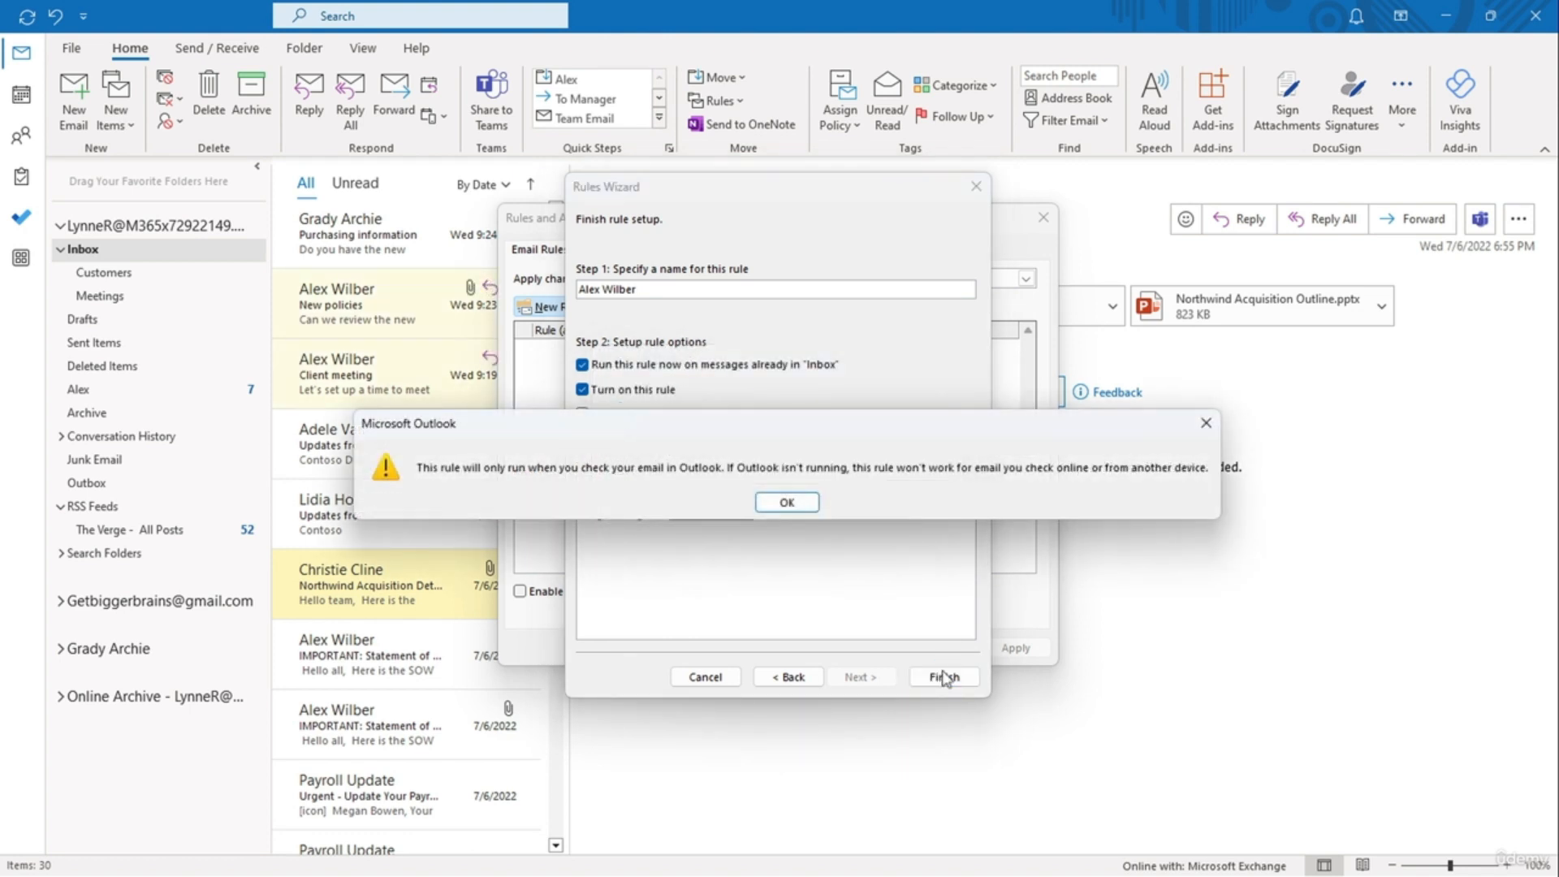
left_click(801, 510)
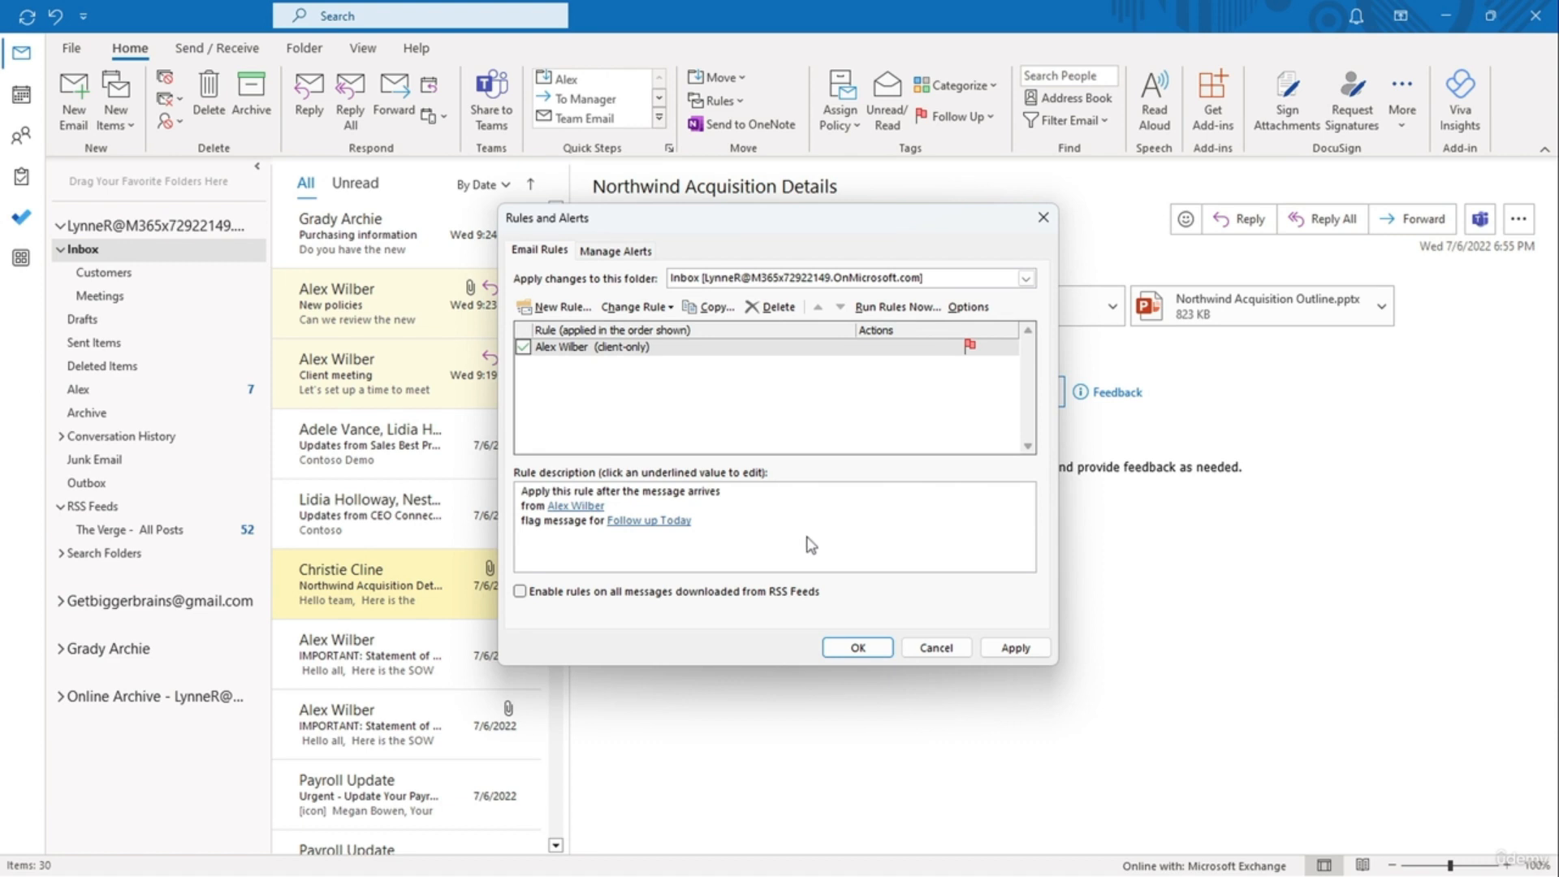
left_click(851, 643)
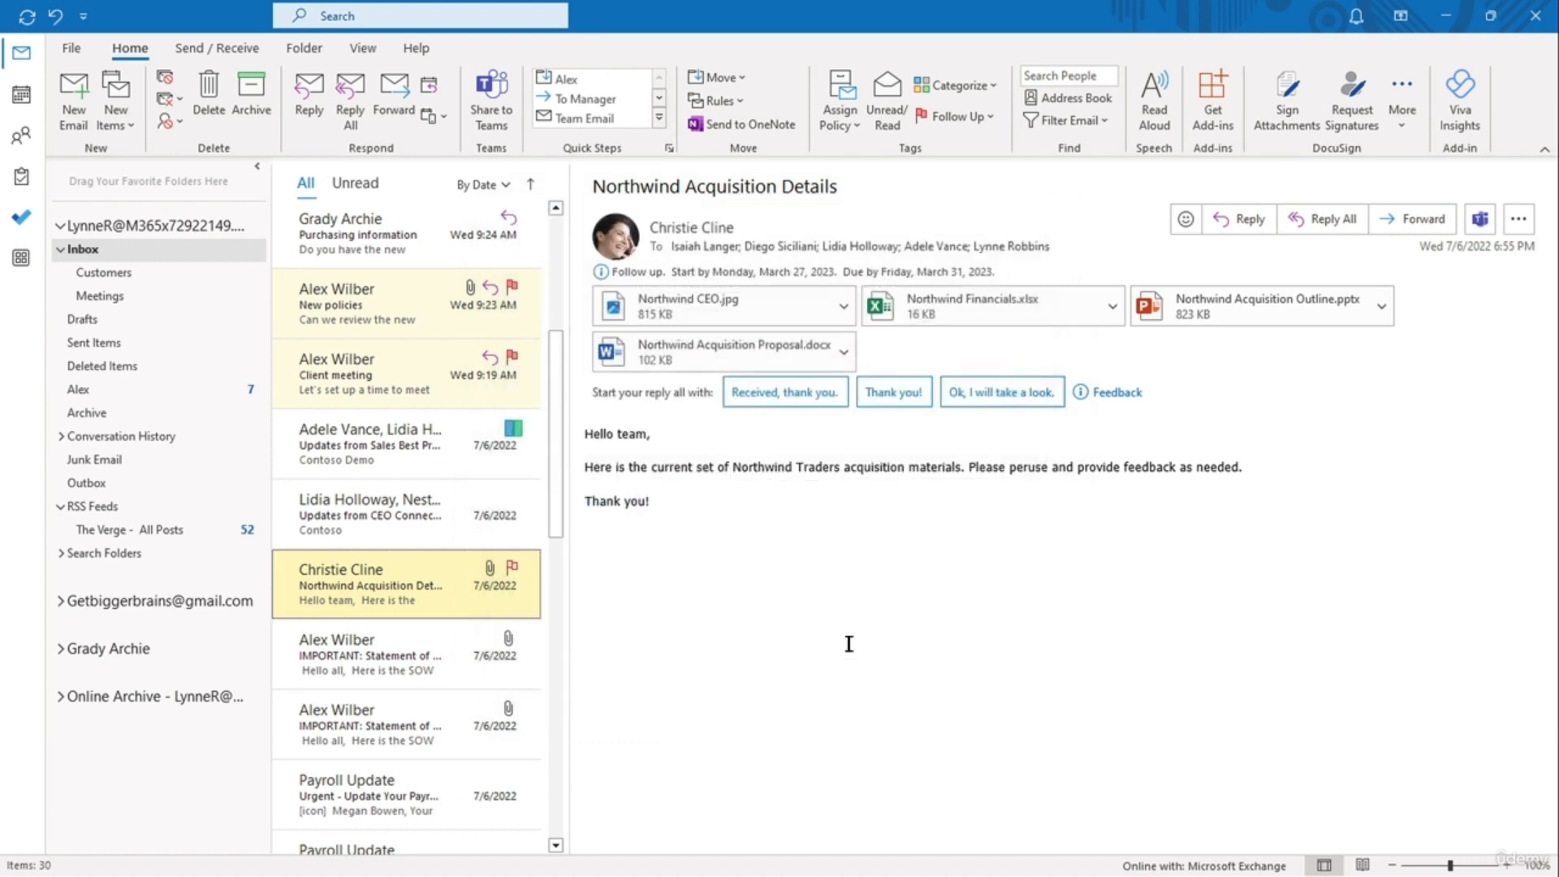
Step: Clear the follow-up flag from the "New policies" message and mark the "Client meeting" message's flag complete
right_click(513, 291)
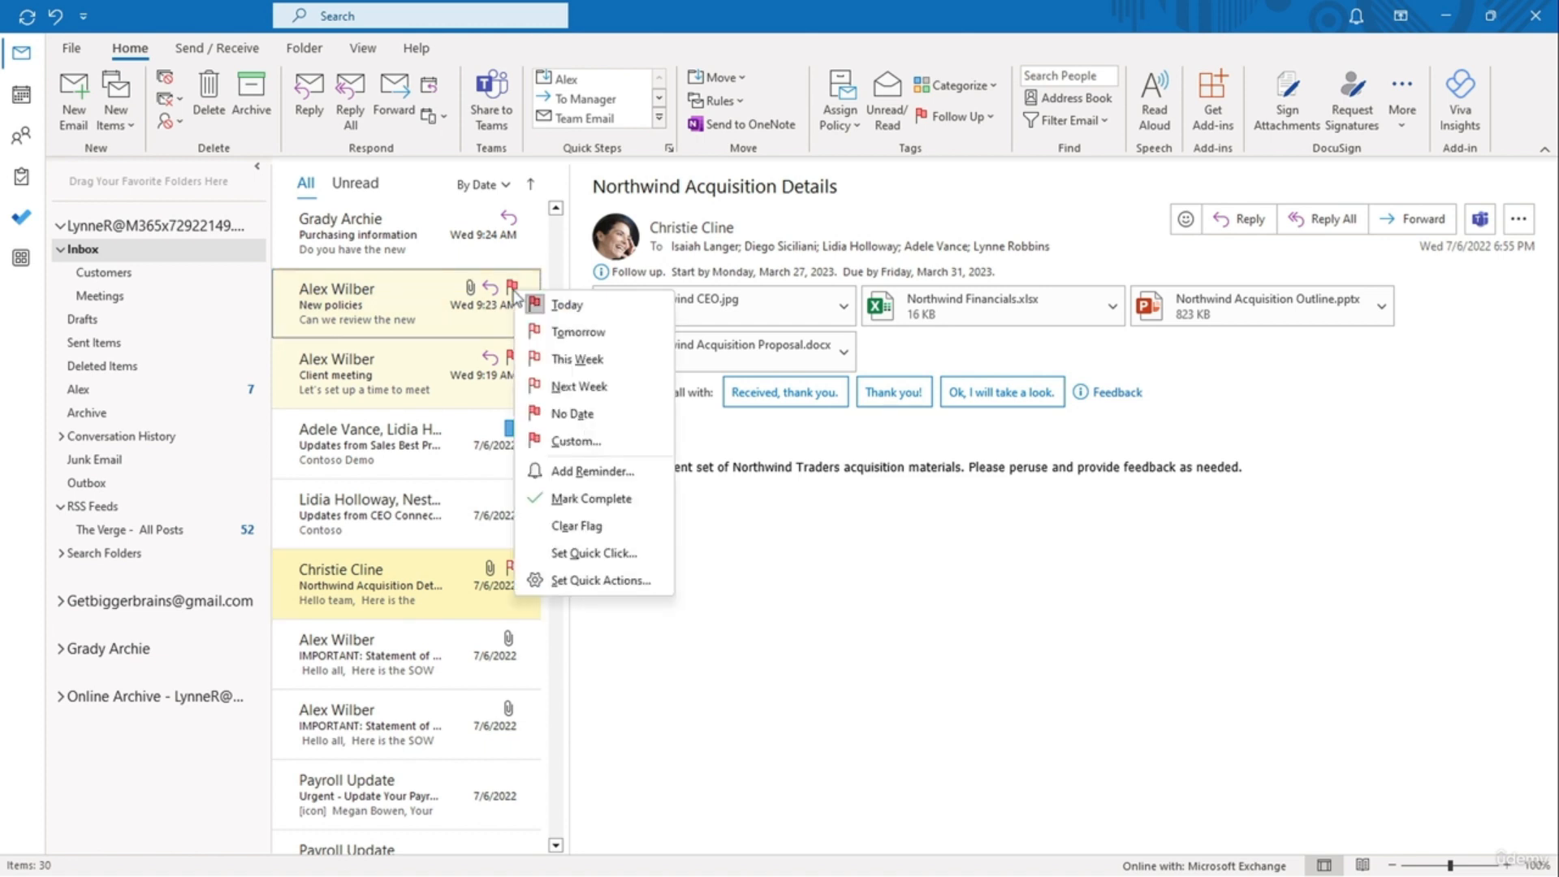
left_click(580, 527)
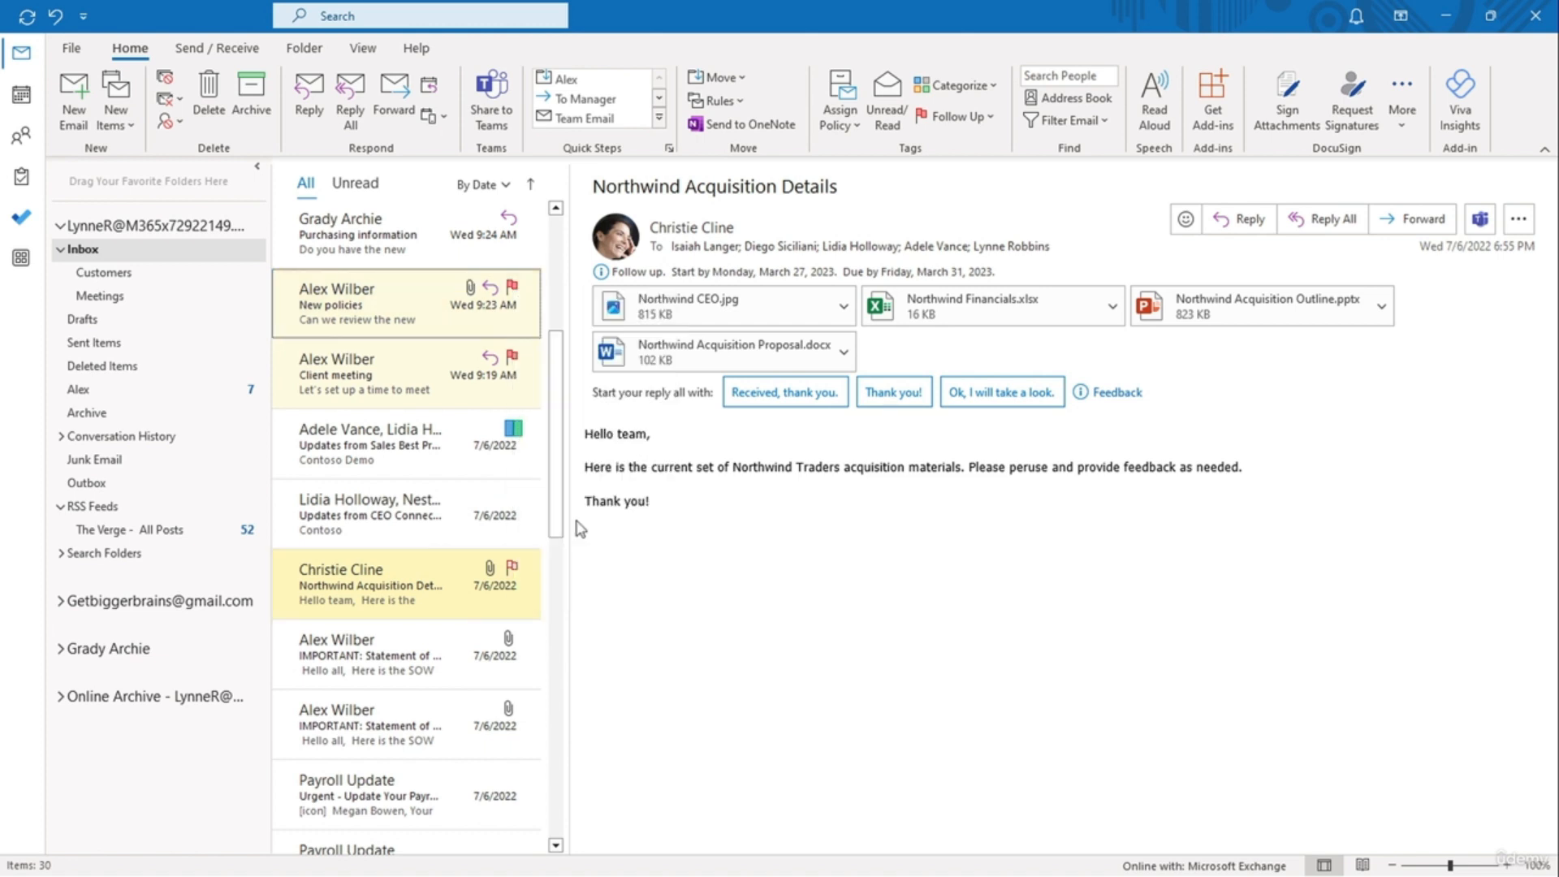
right_click(512, 357)
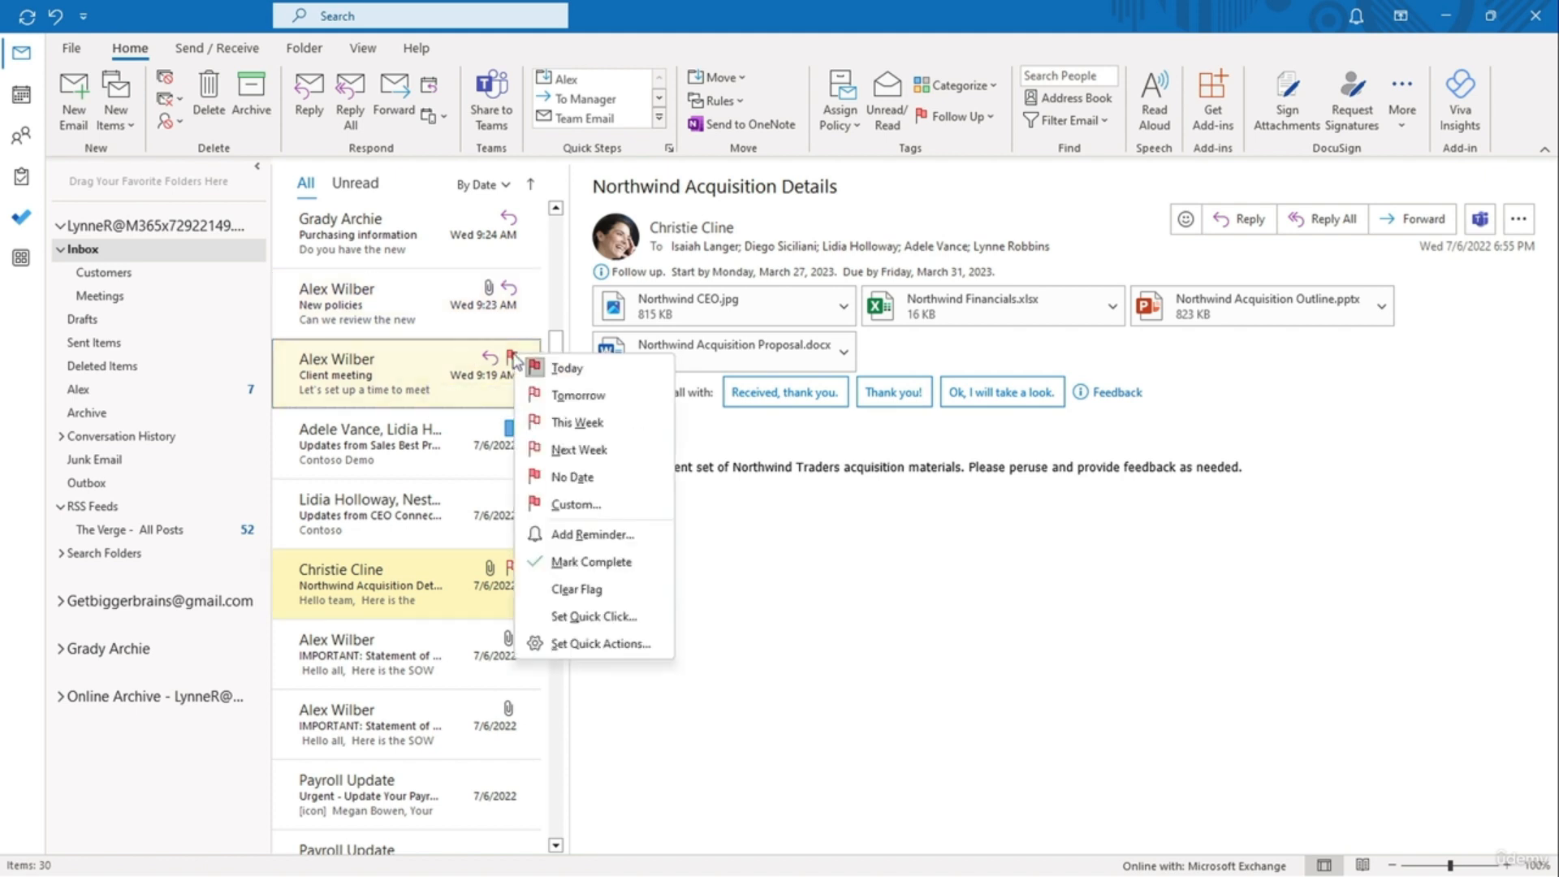
left_click(576, 561)
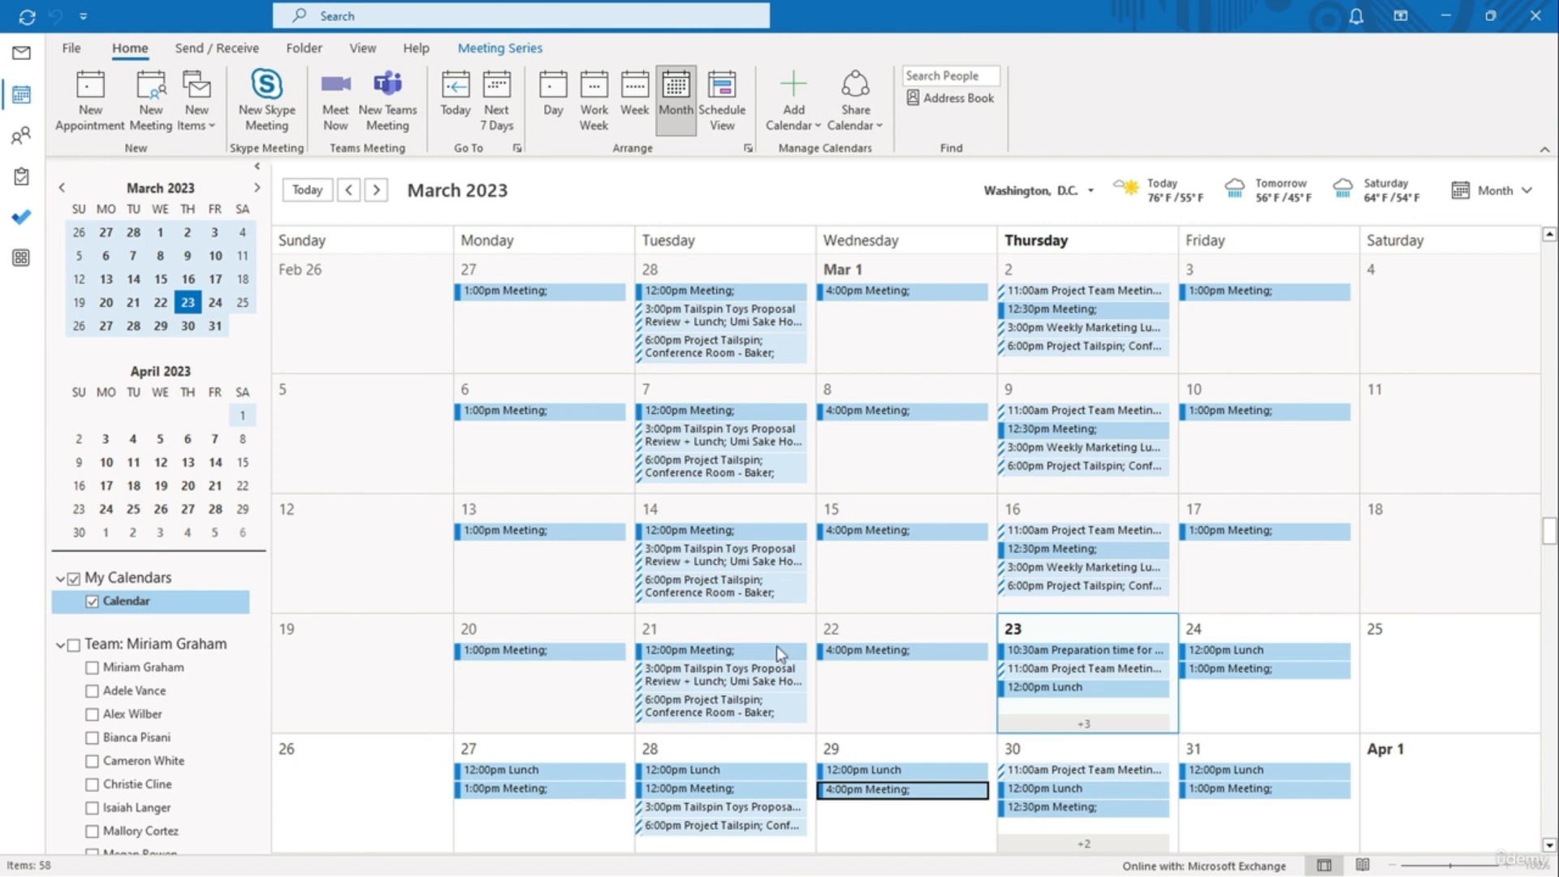
Step: Create a calendar appointment on Wednesday 3/29/2023 titled "Fundraiser Event", from 10:00 AM to 12:00 PM
right_click(900, 829)
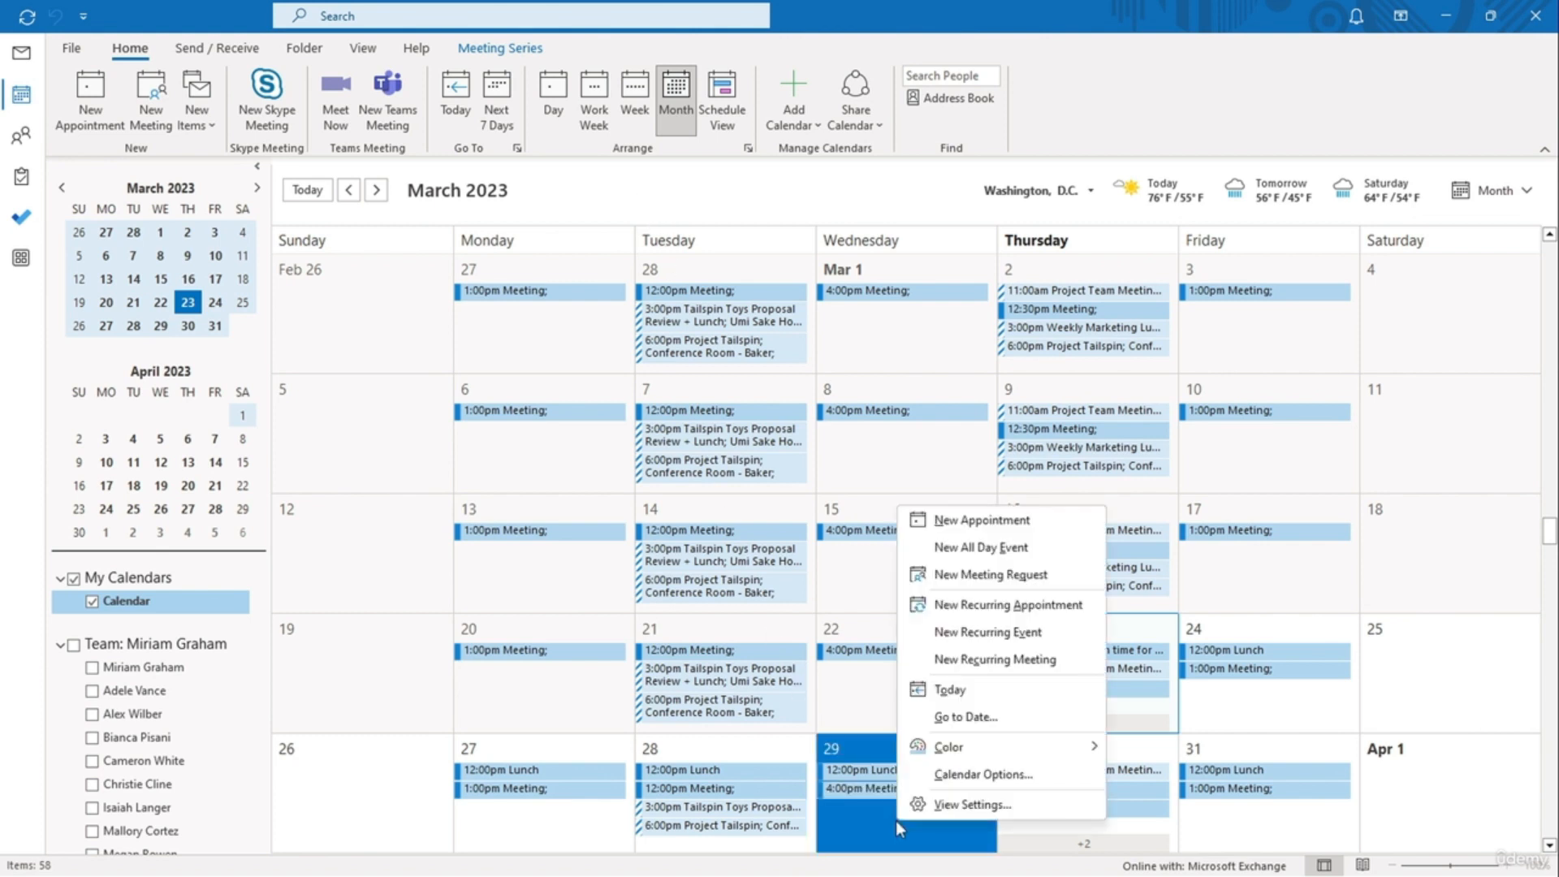
left_click(996, 524)
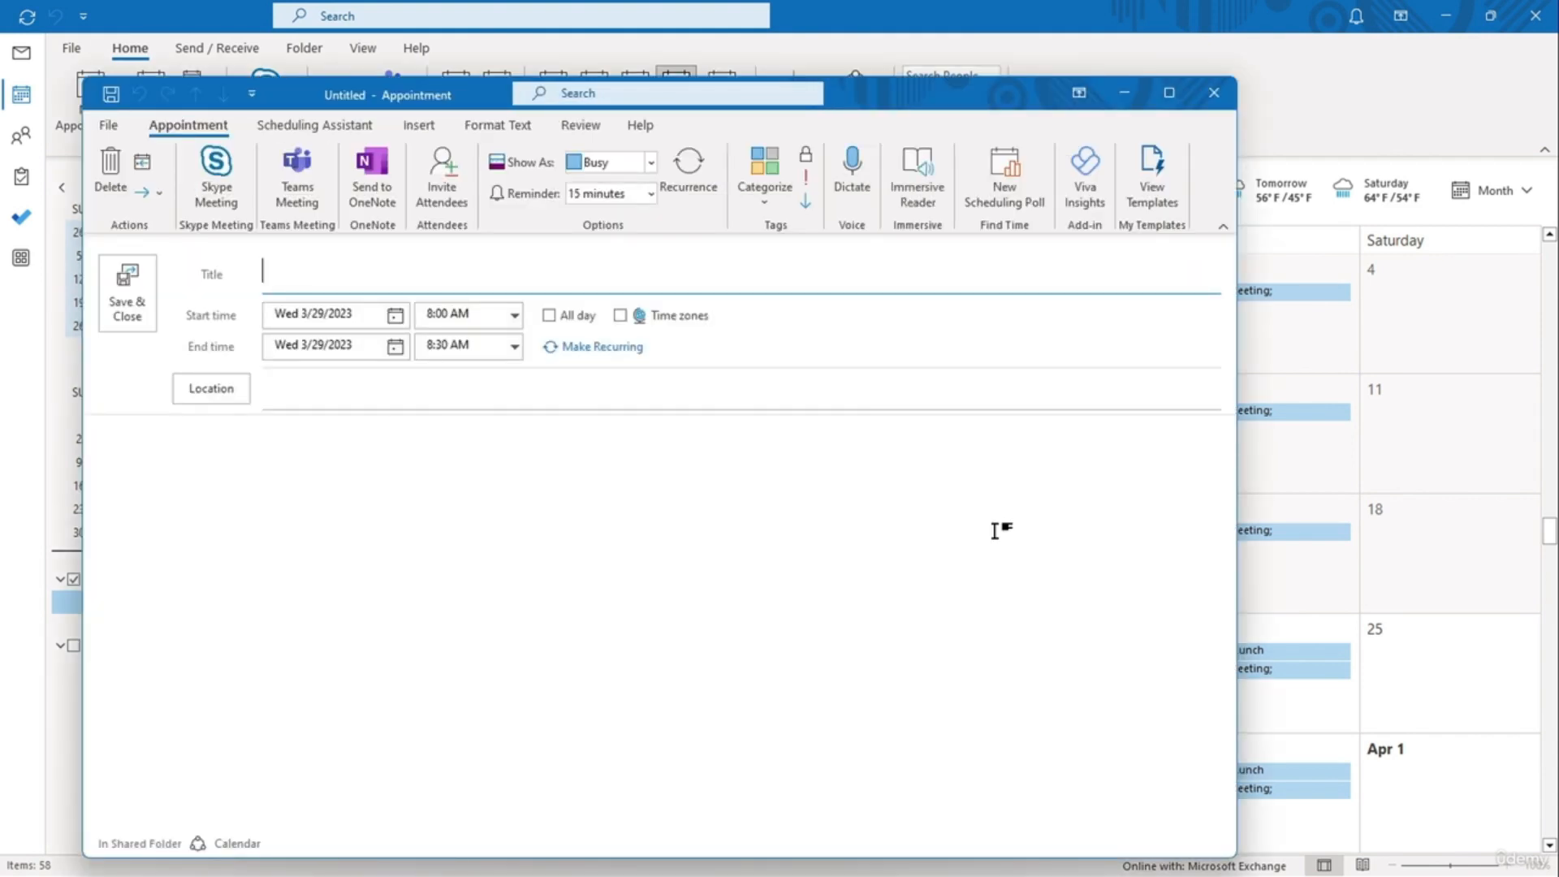
type("Fundraiser Event")
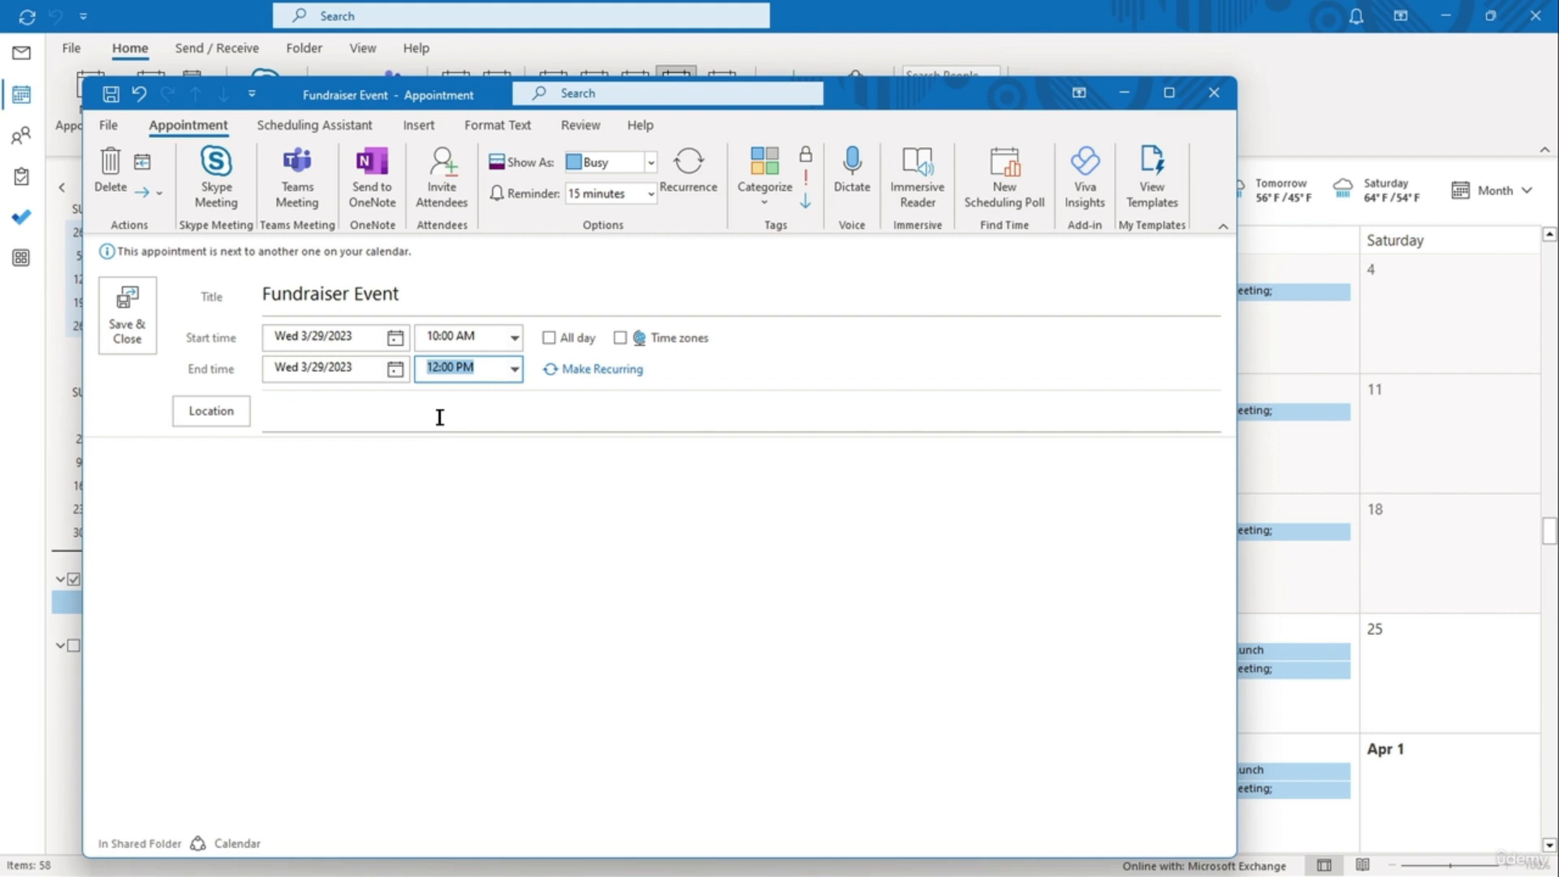
Step: Invite two required and two optional attendees to the Fundraiser Event, and remove its online Teams meeting
left_click(439, 208)
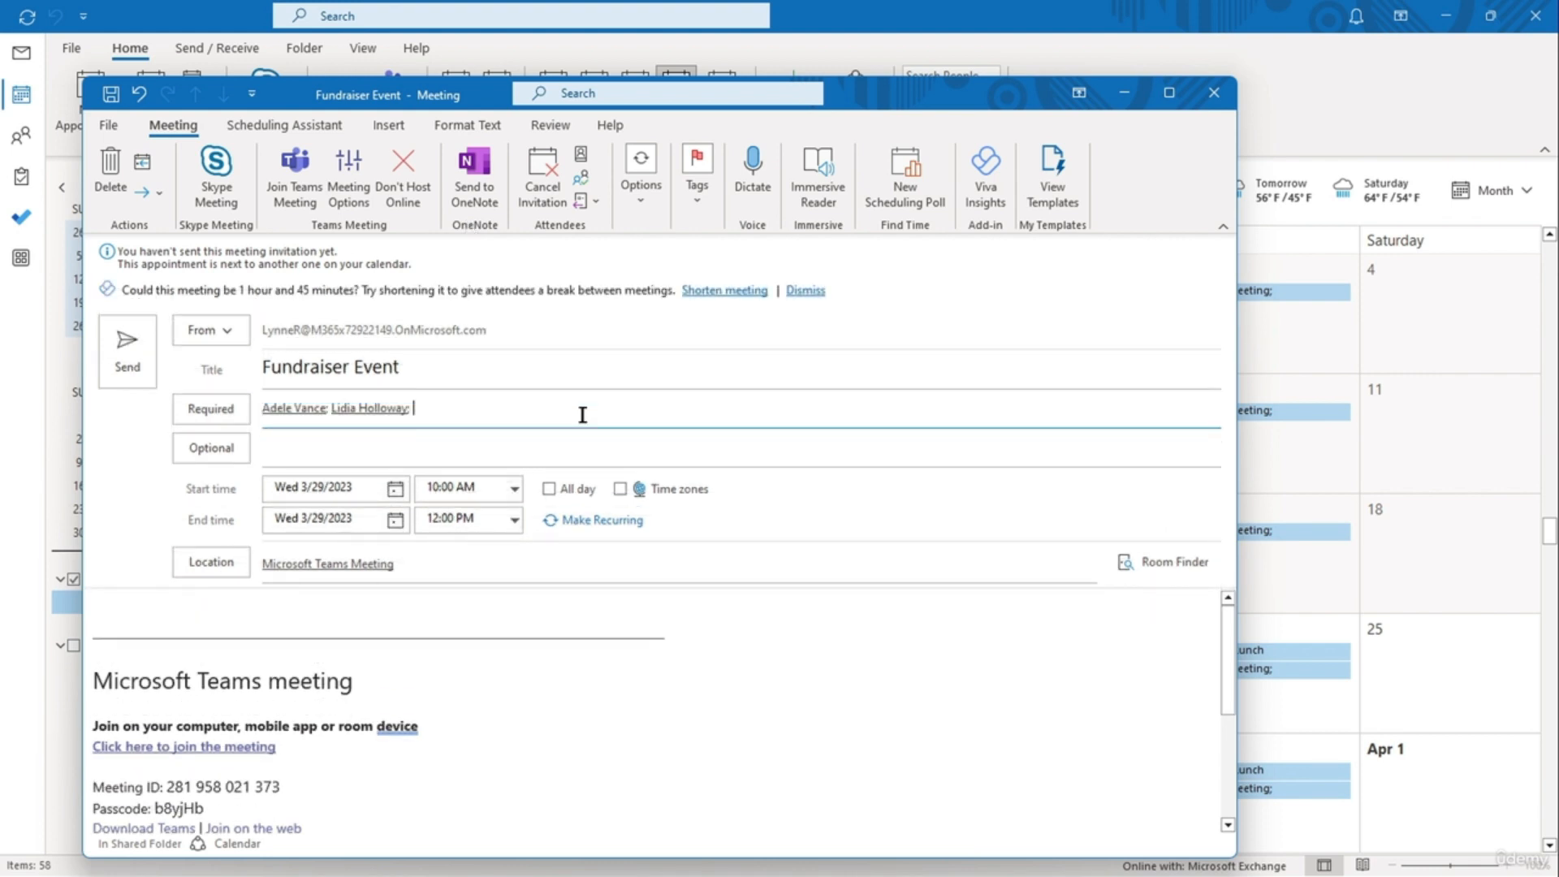
left_click(571, 446)
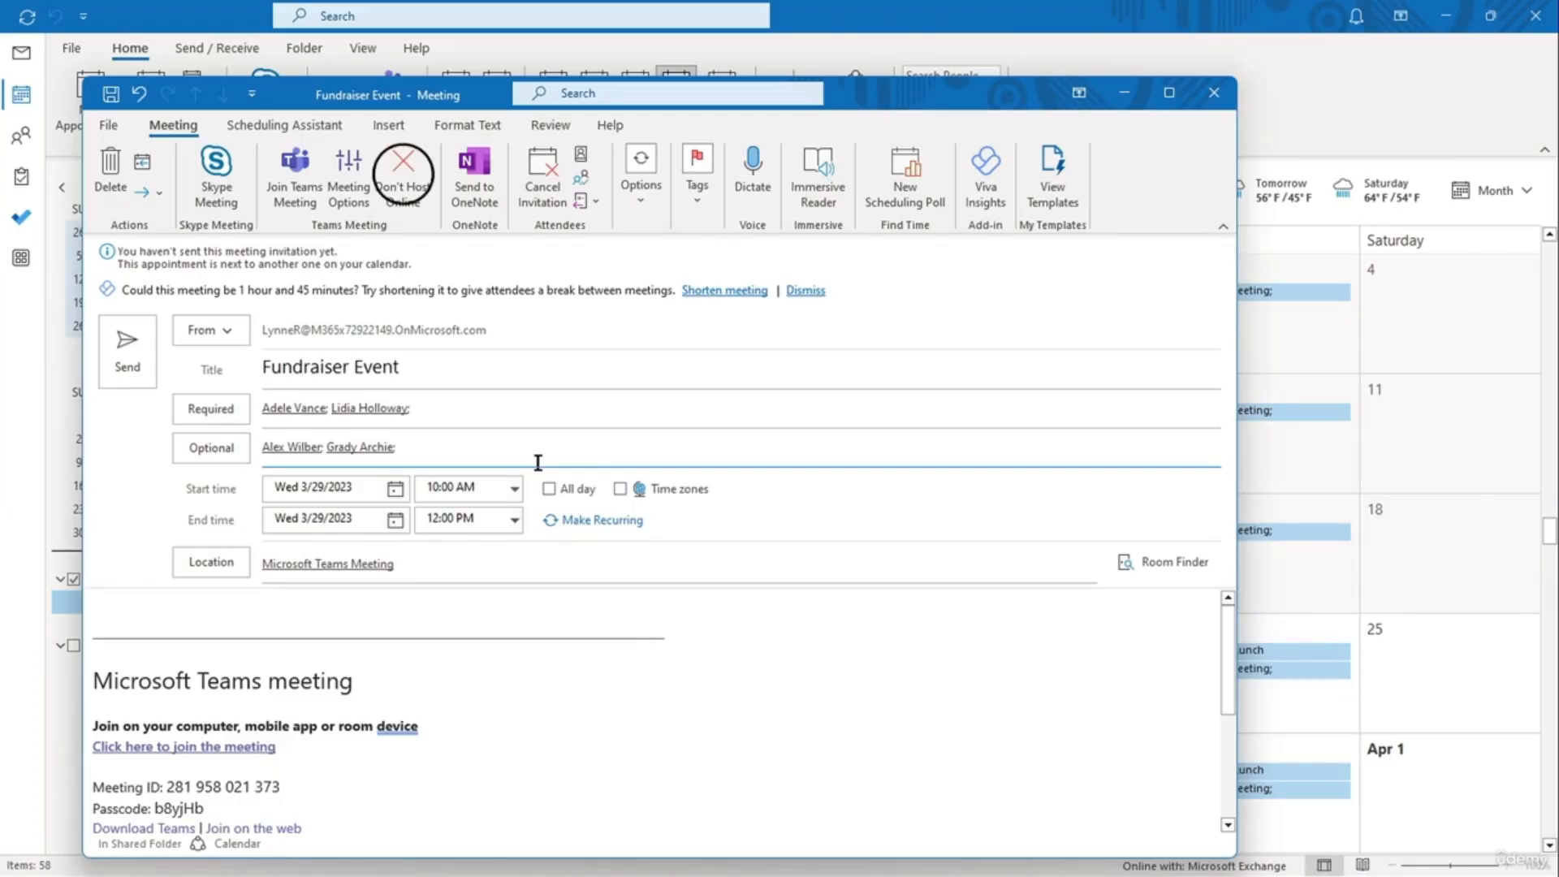
left_click(403, 172)
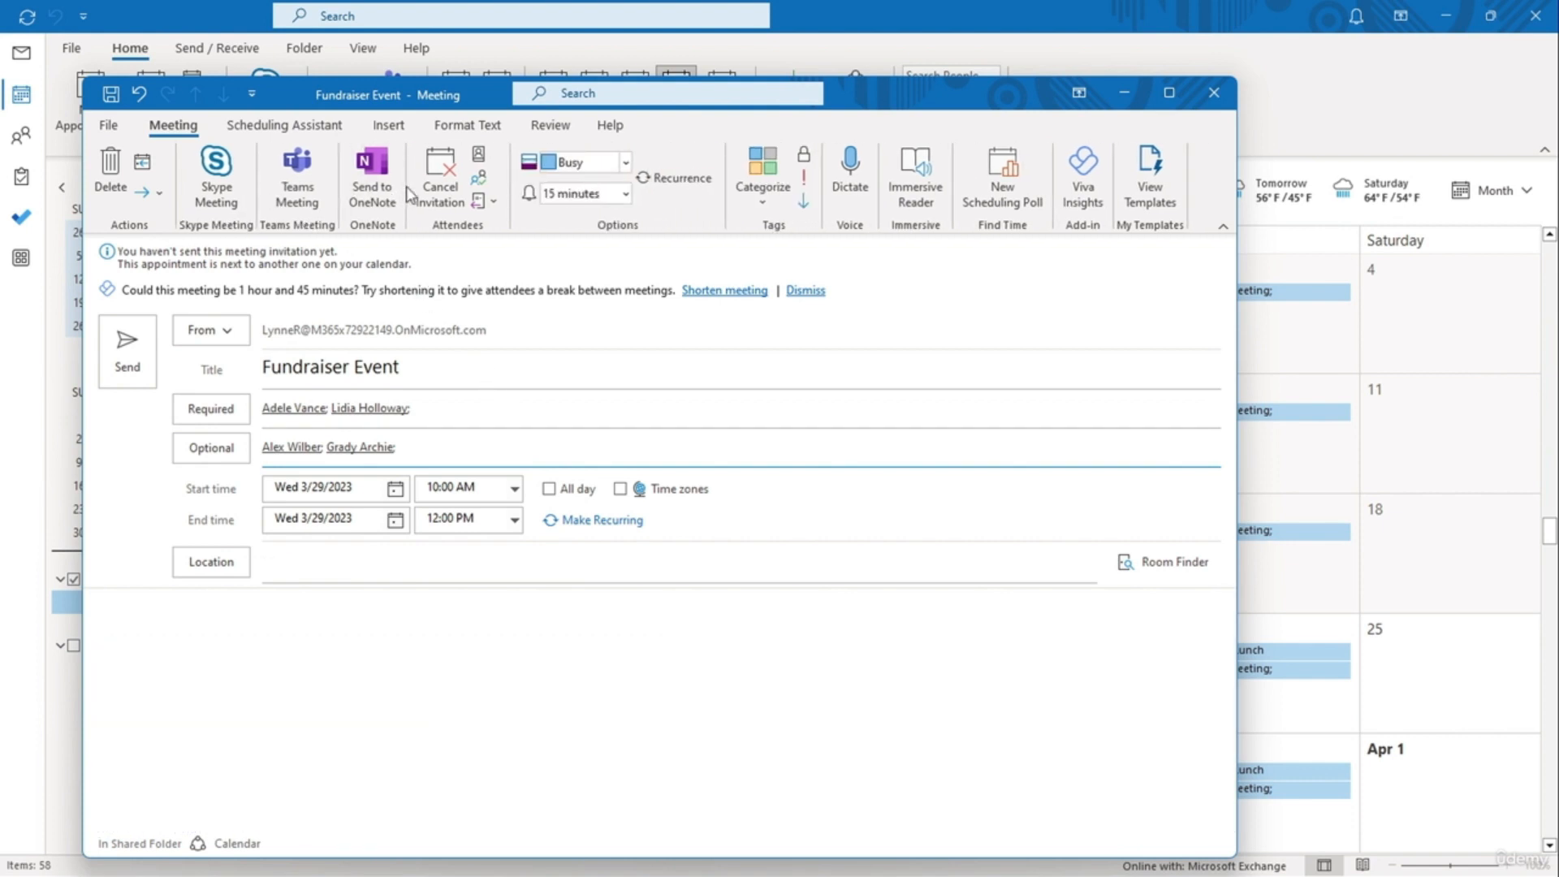
Step: Search for "Crown" as the meeting's location and choose the suggested Crowne Plaza Charlotte Executive Park
left_click(395, 561)
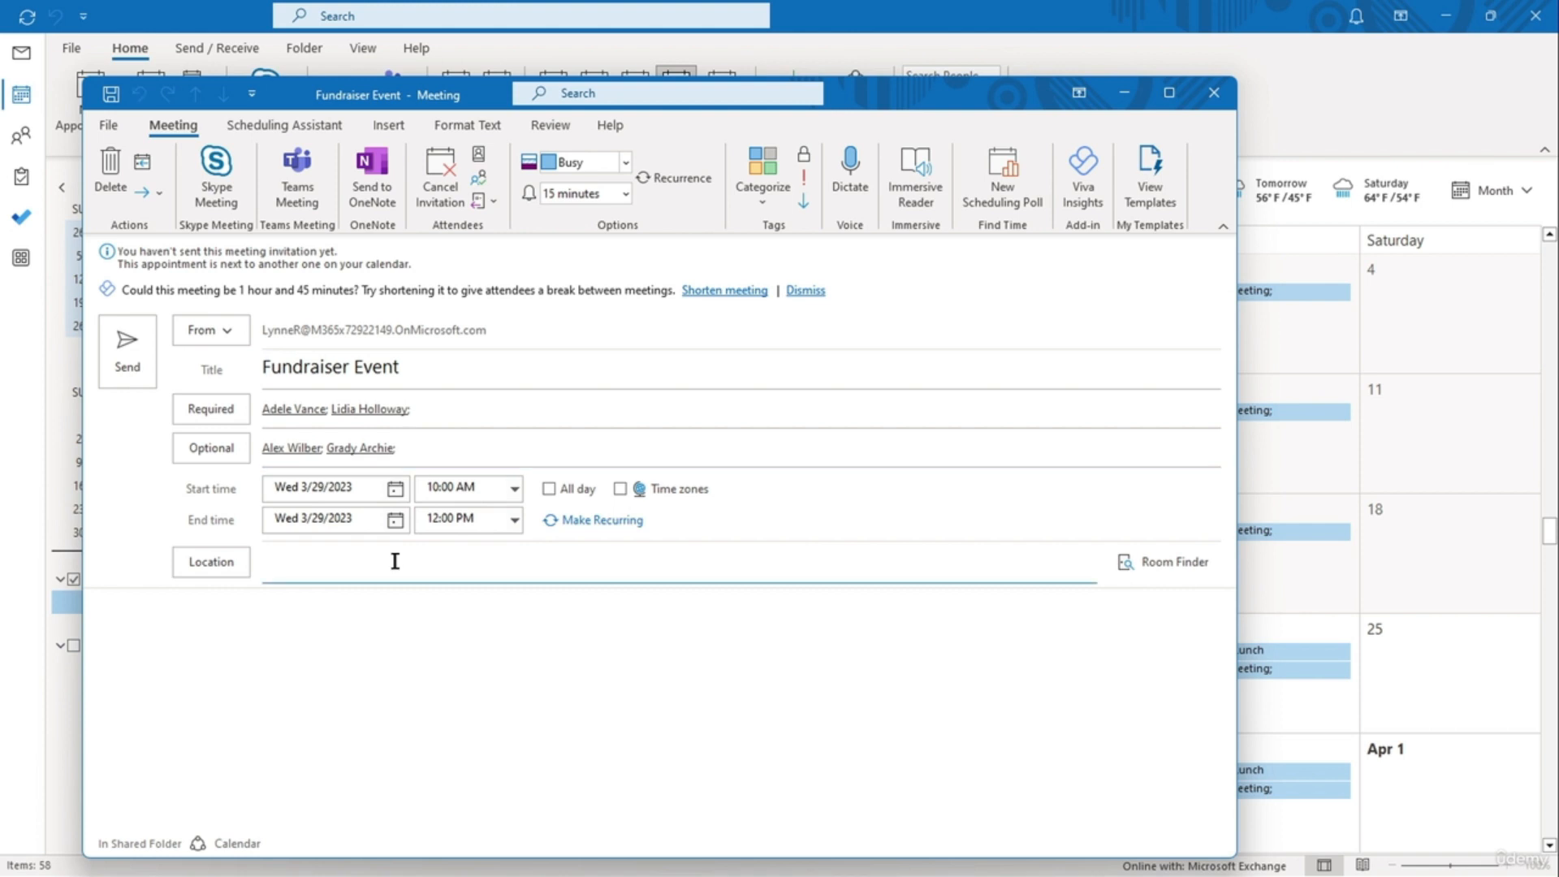
type("Crown")
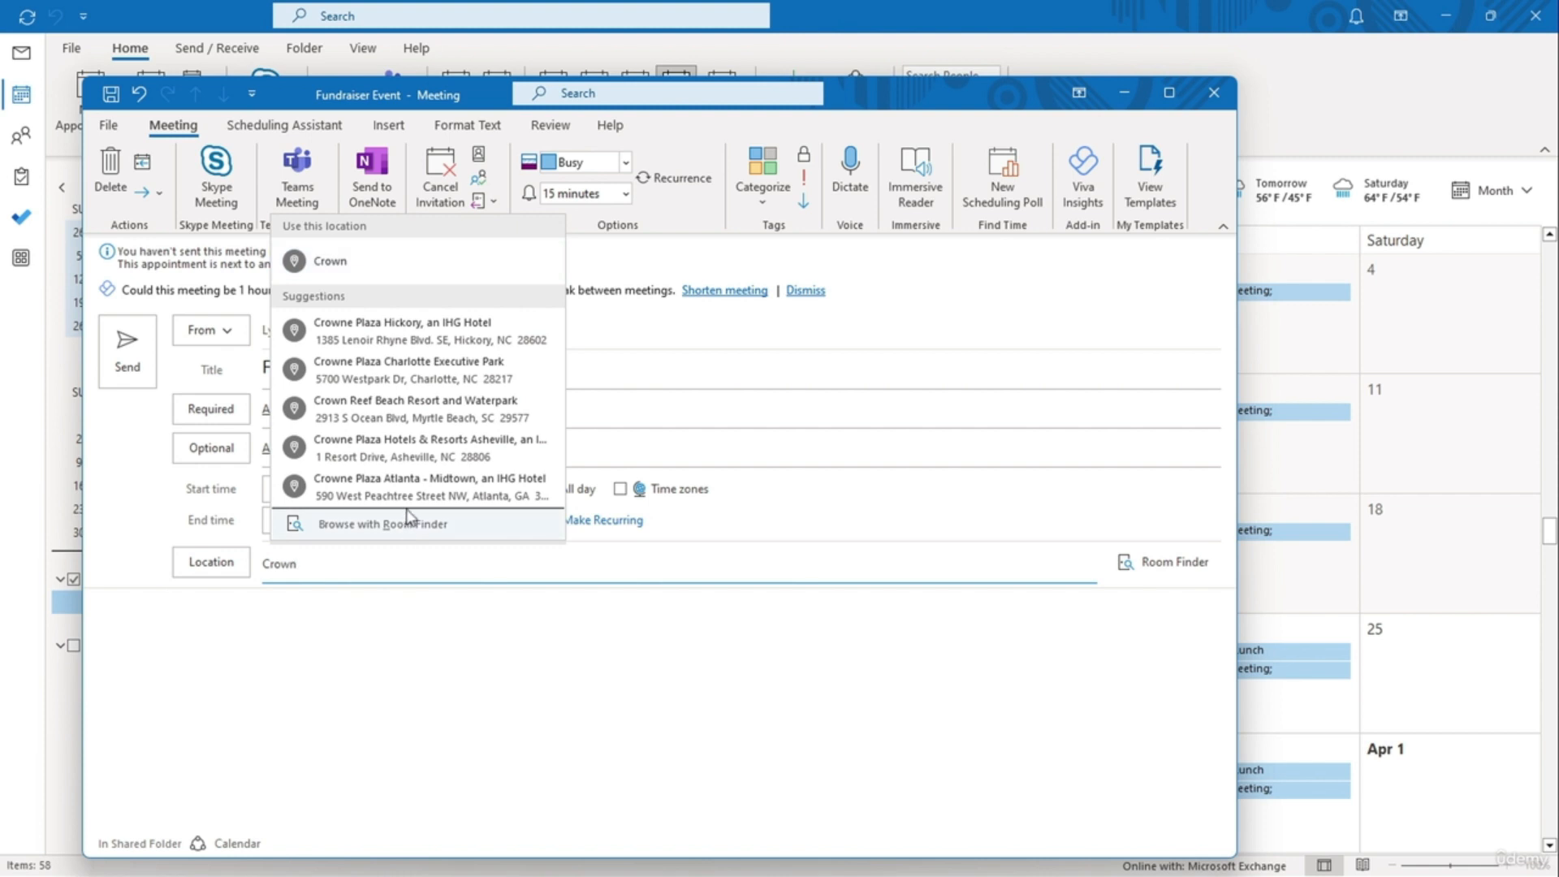
left_click(397, 370)
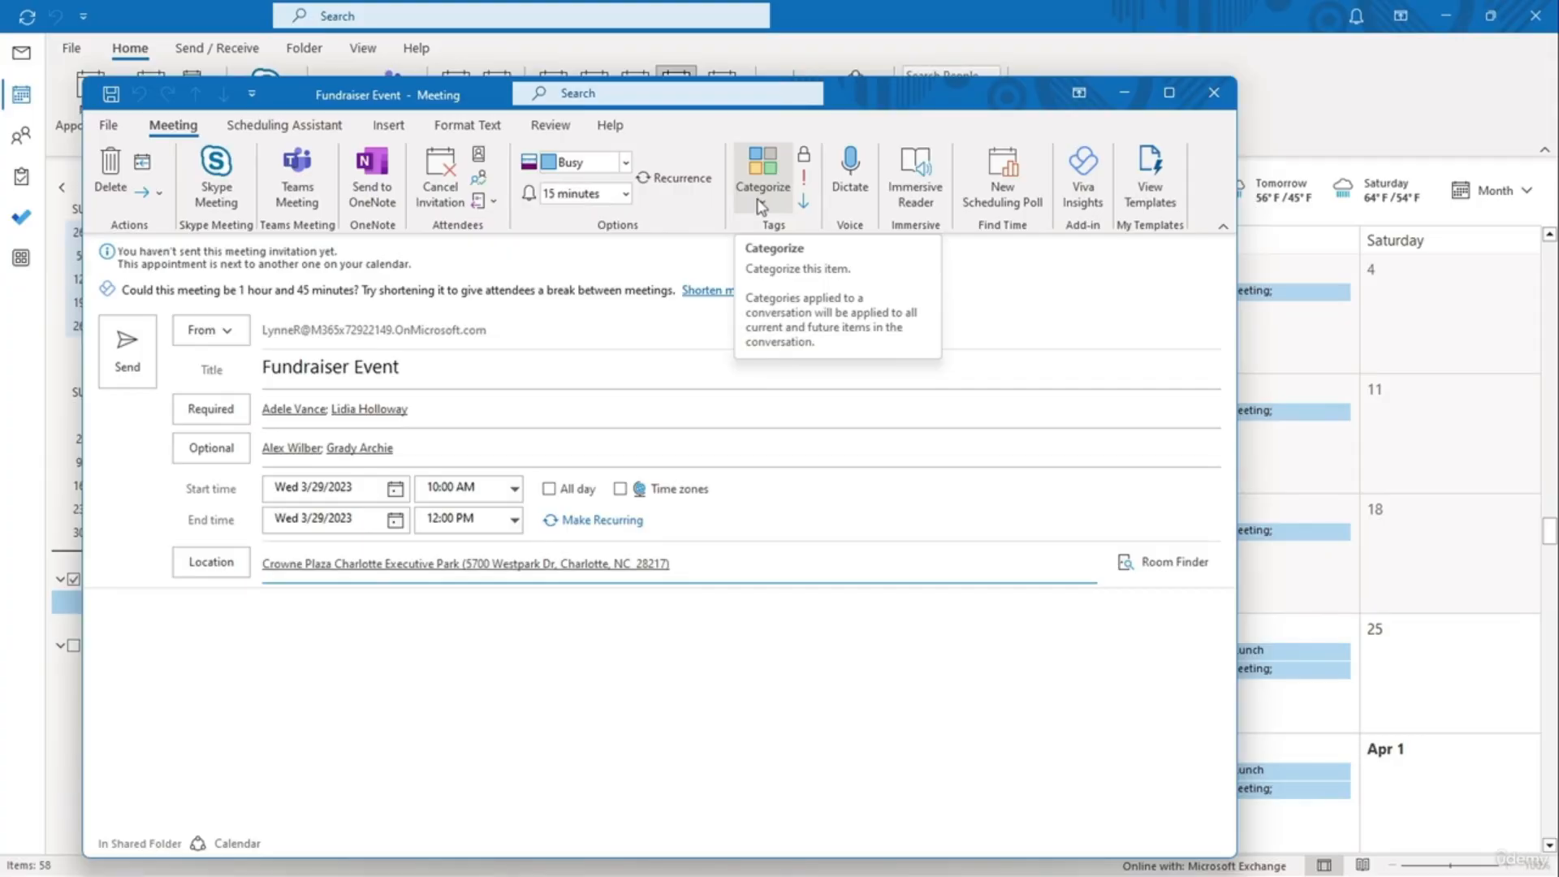
Step: Tag the meeting with the charity events category and high importance, and send the invitation
left_click(757, 198)
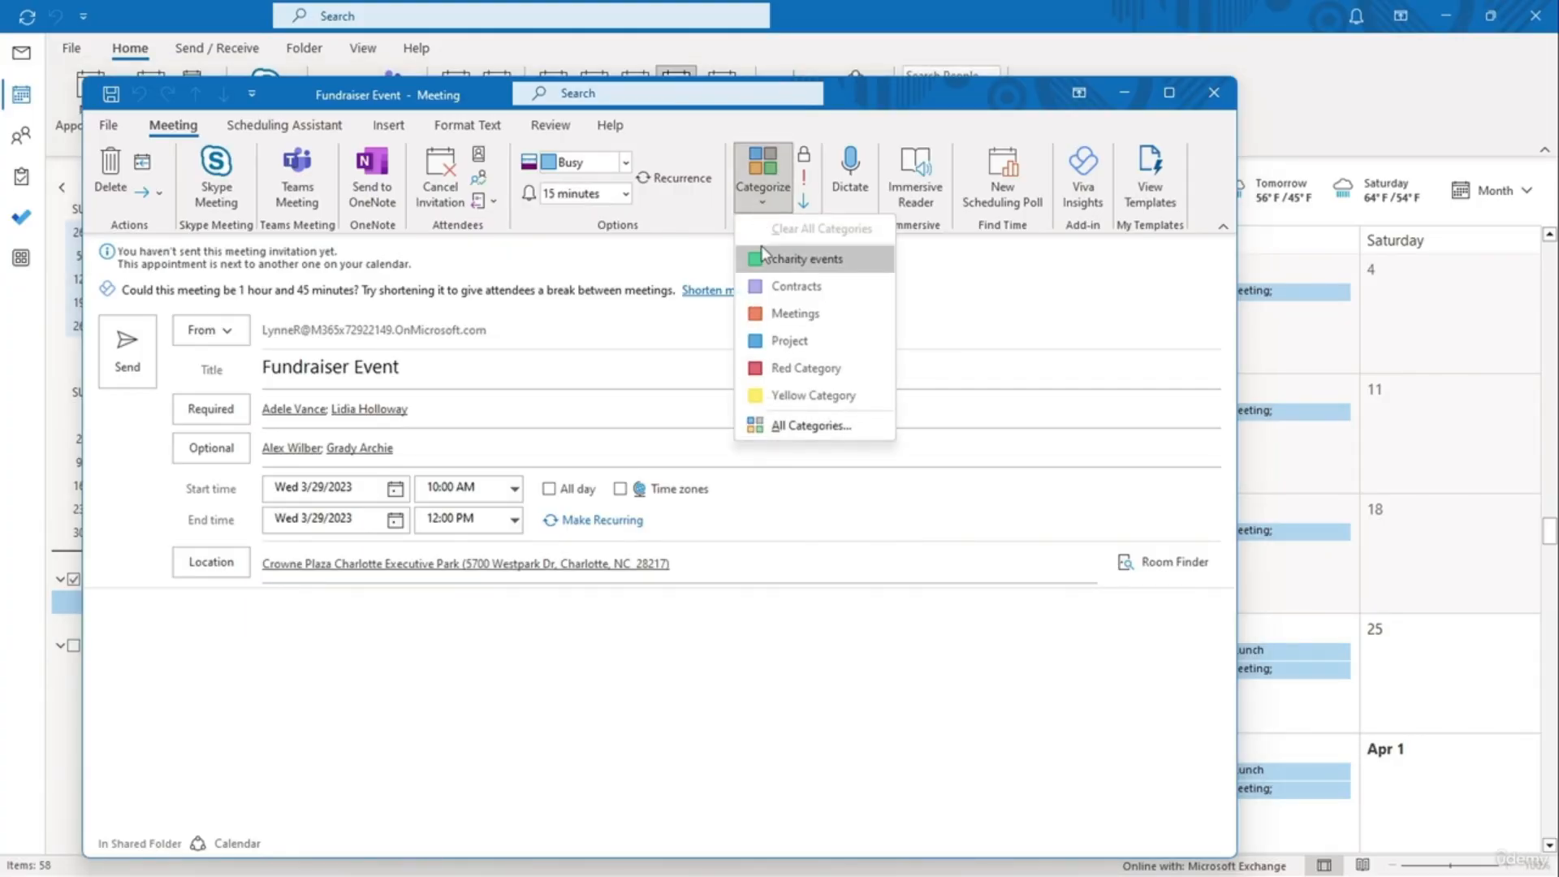
left_click(804, 258)
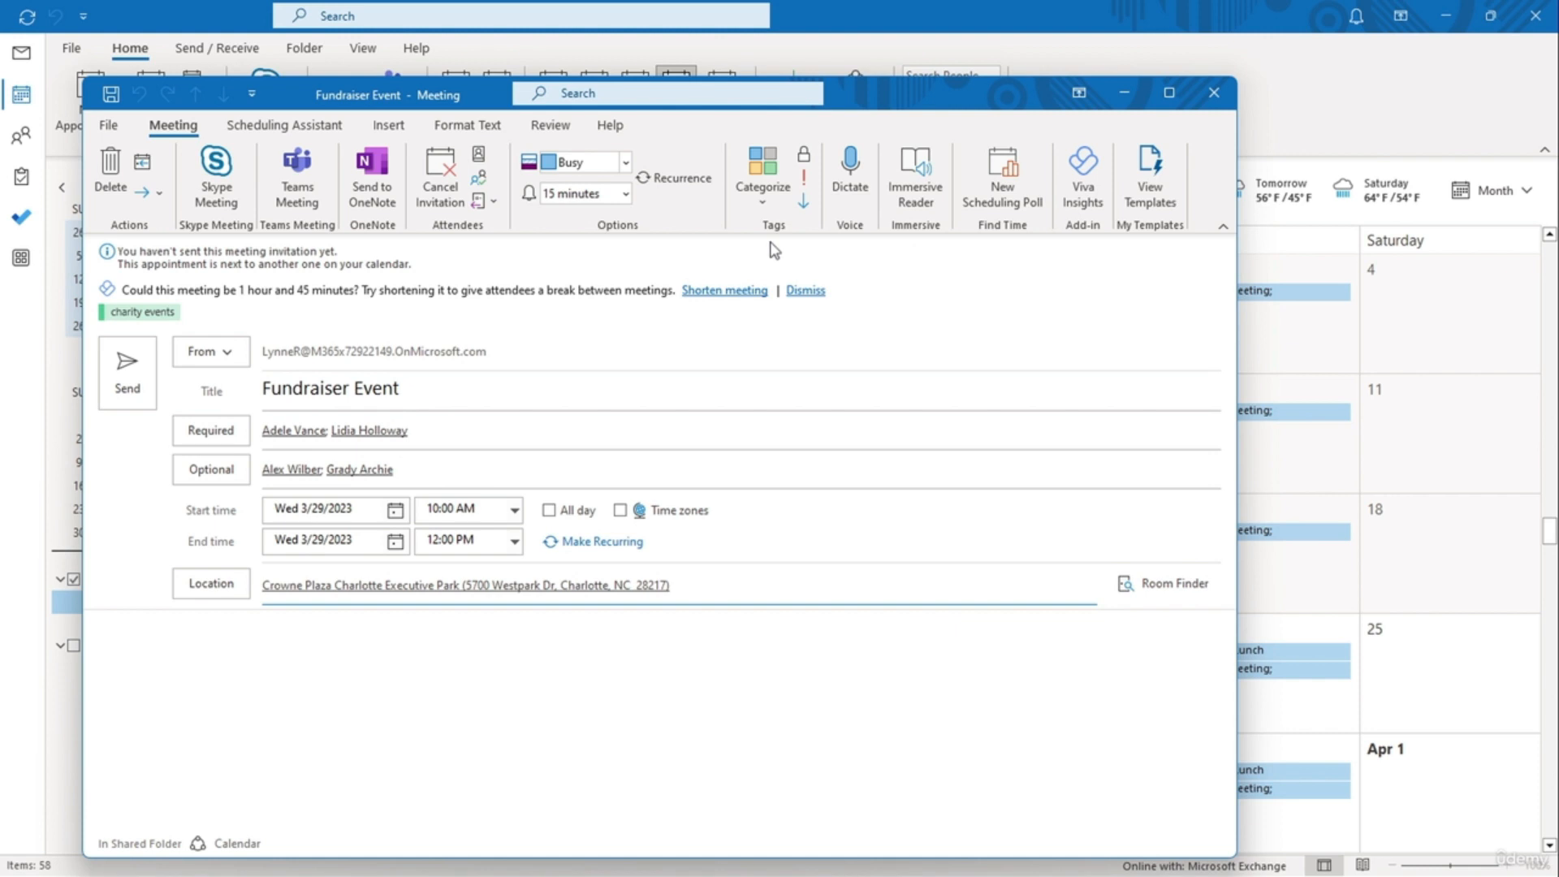
left_click(809, 185)
left_click(133, 374)
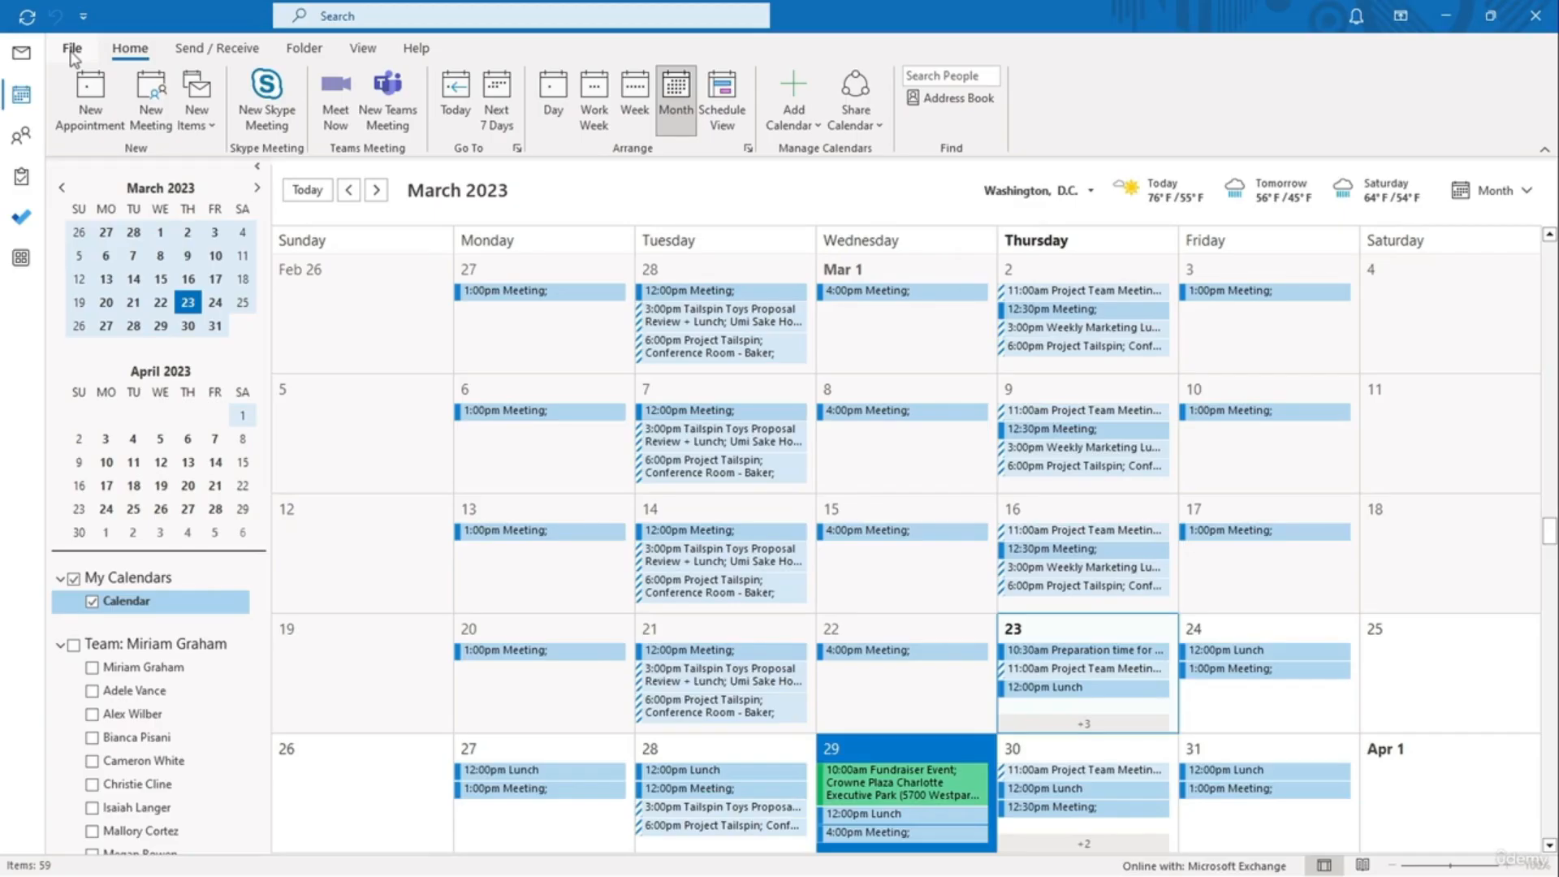
Step: In the Calendar options, enable shortening of appointments and meetings with End early
left_click(71, 51)
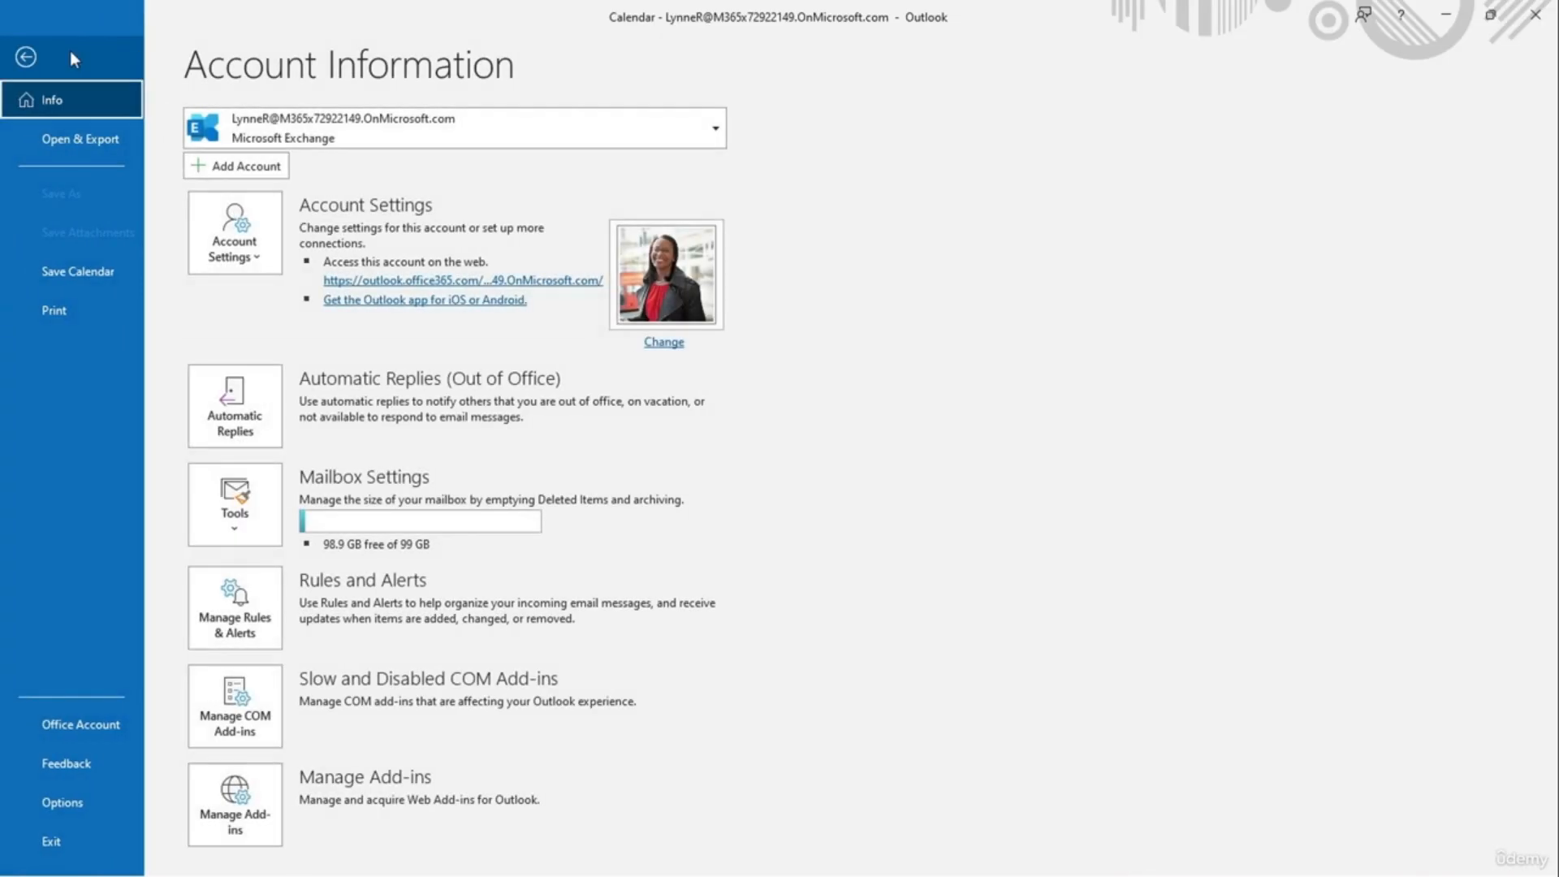
left_click(85, 817)
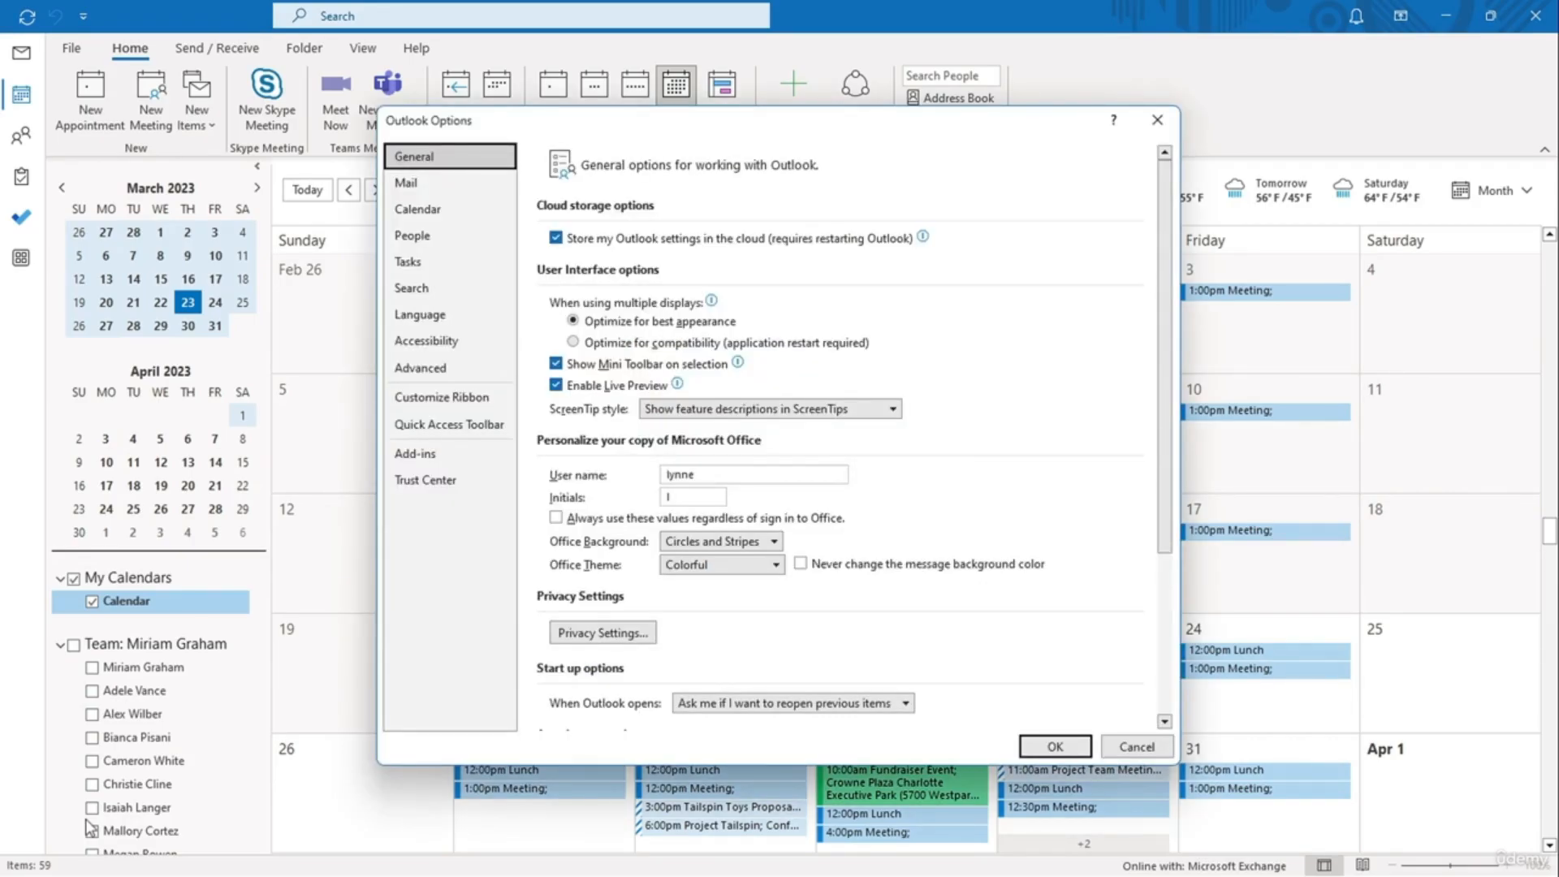
left_click(424, 213)
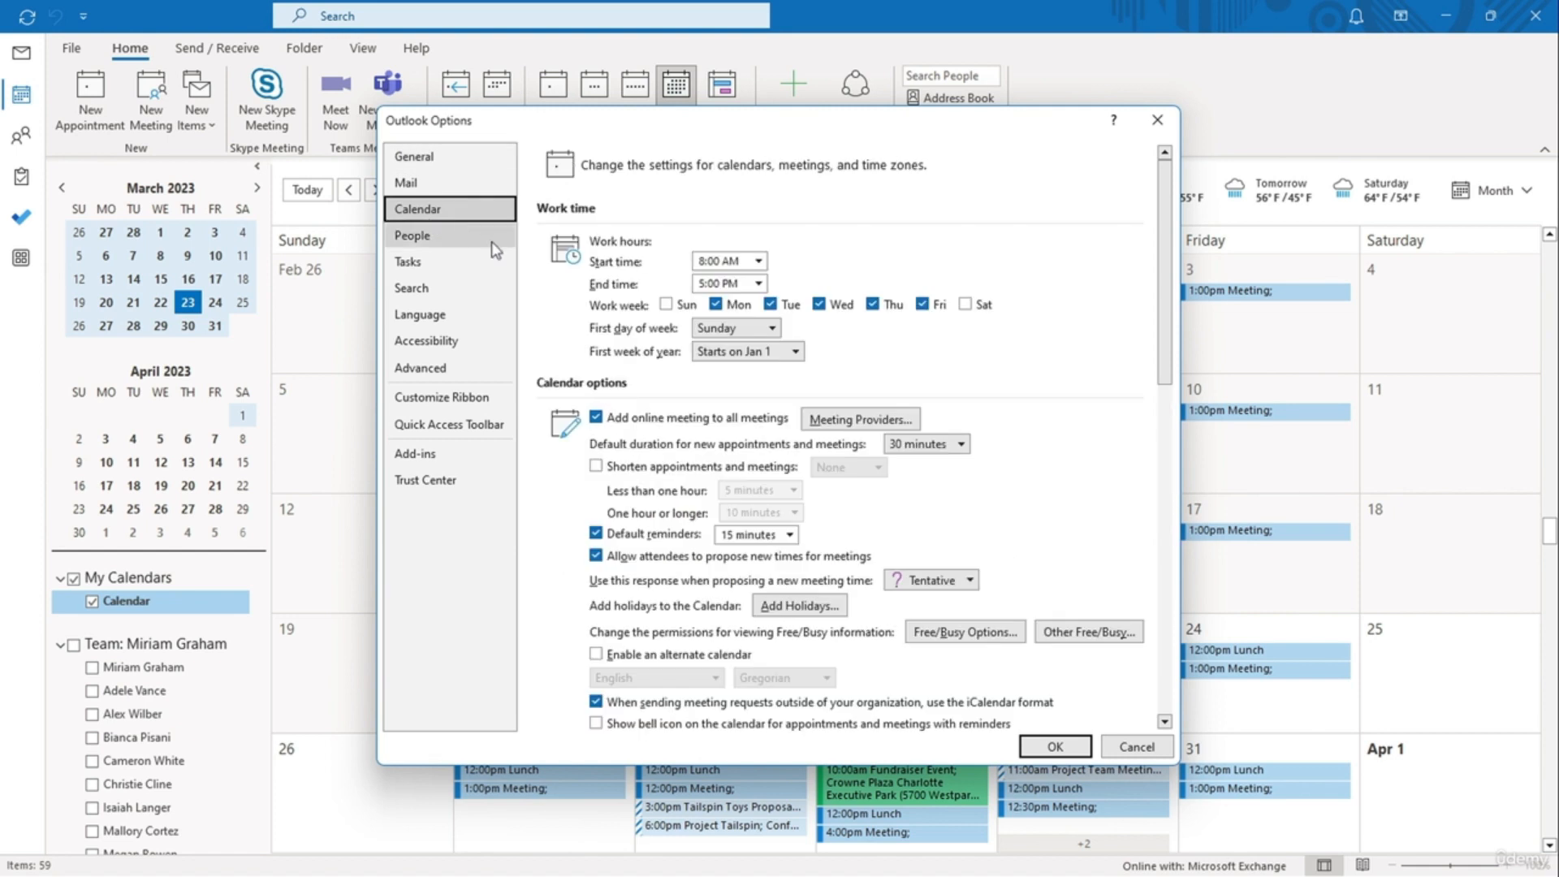
scroll(642, 289, "down", 2)
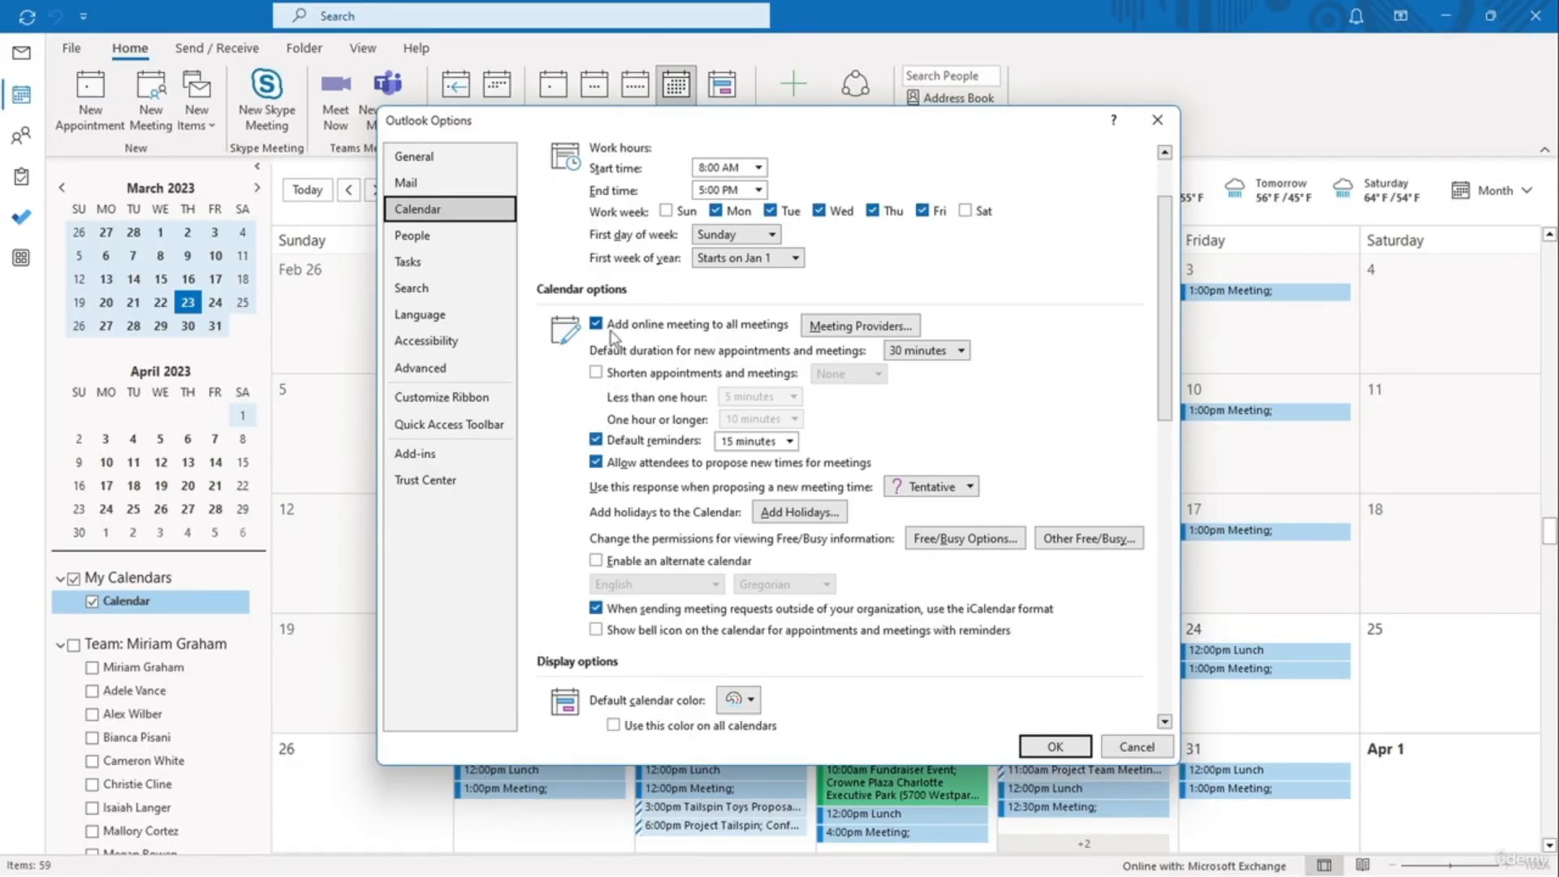
left_click(597, 374)
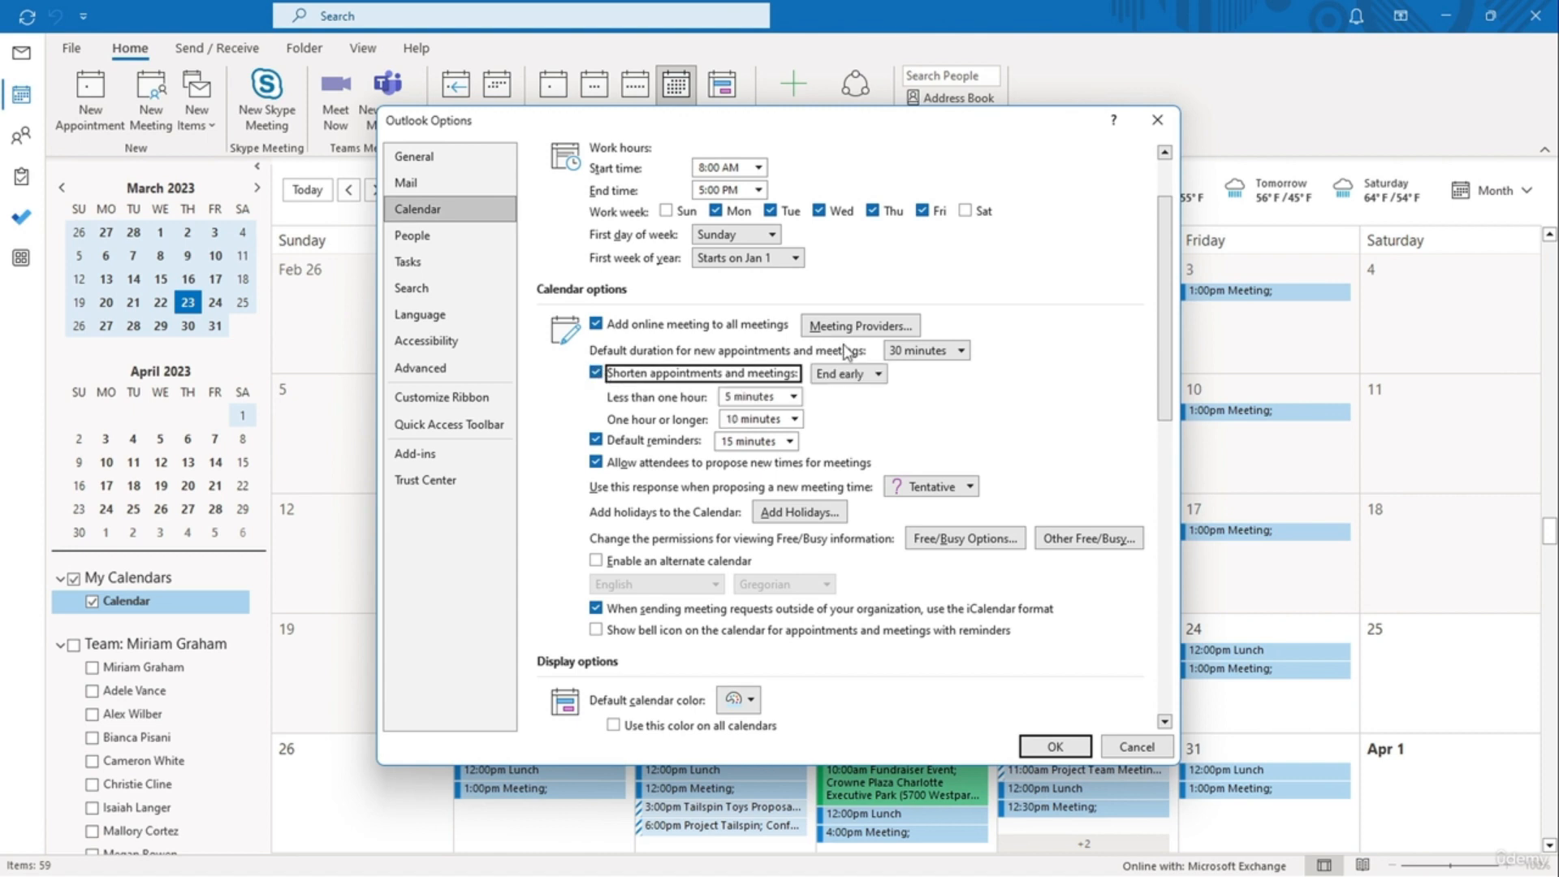
left_click(878, 374)
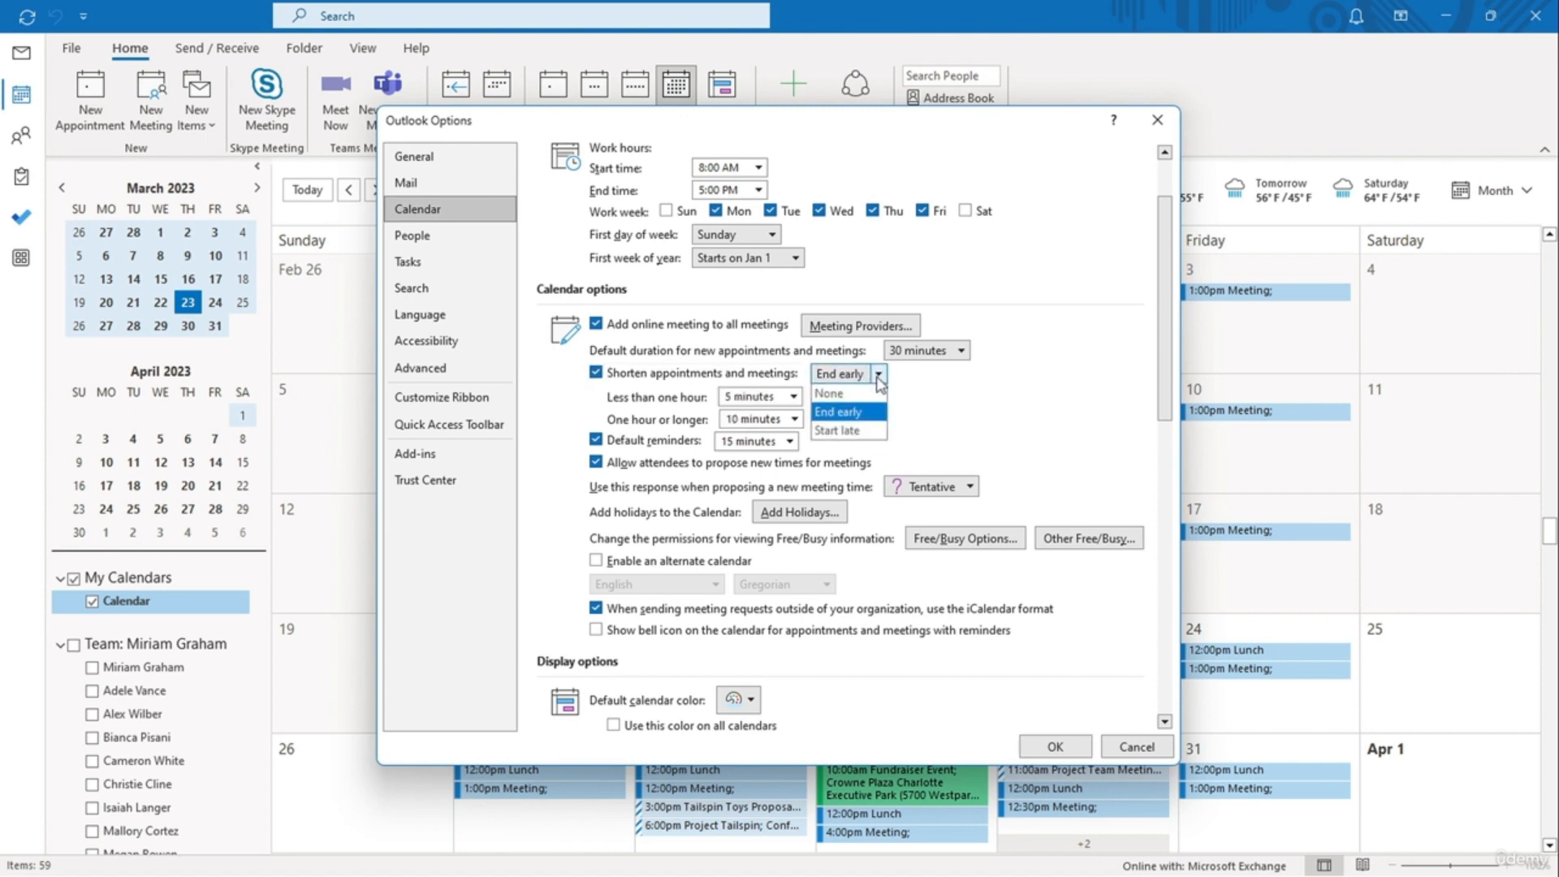
left_click(878, 418)
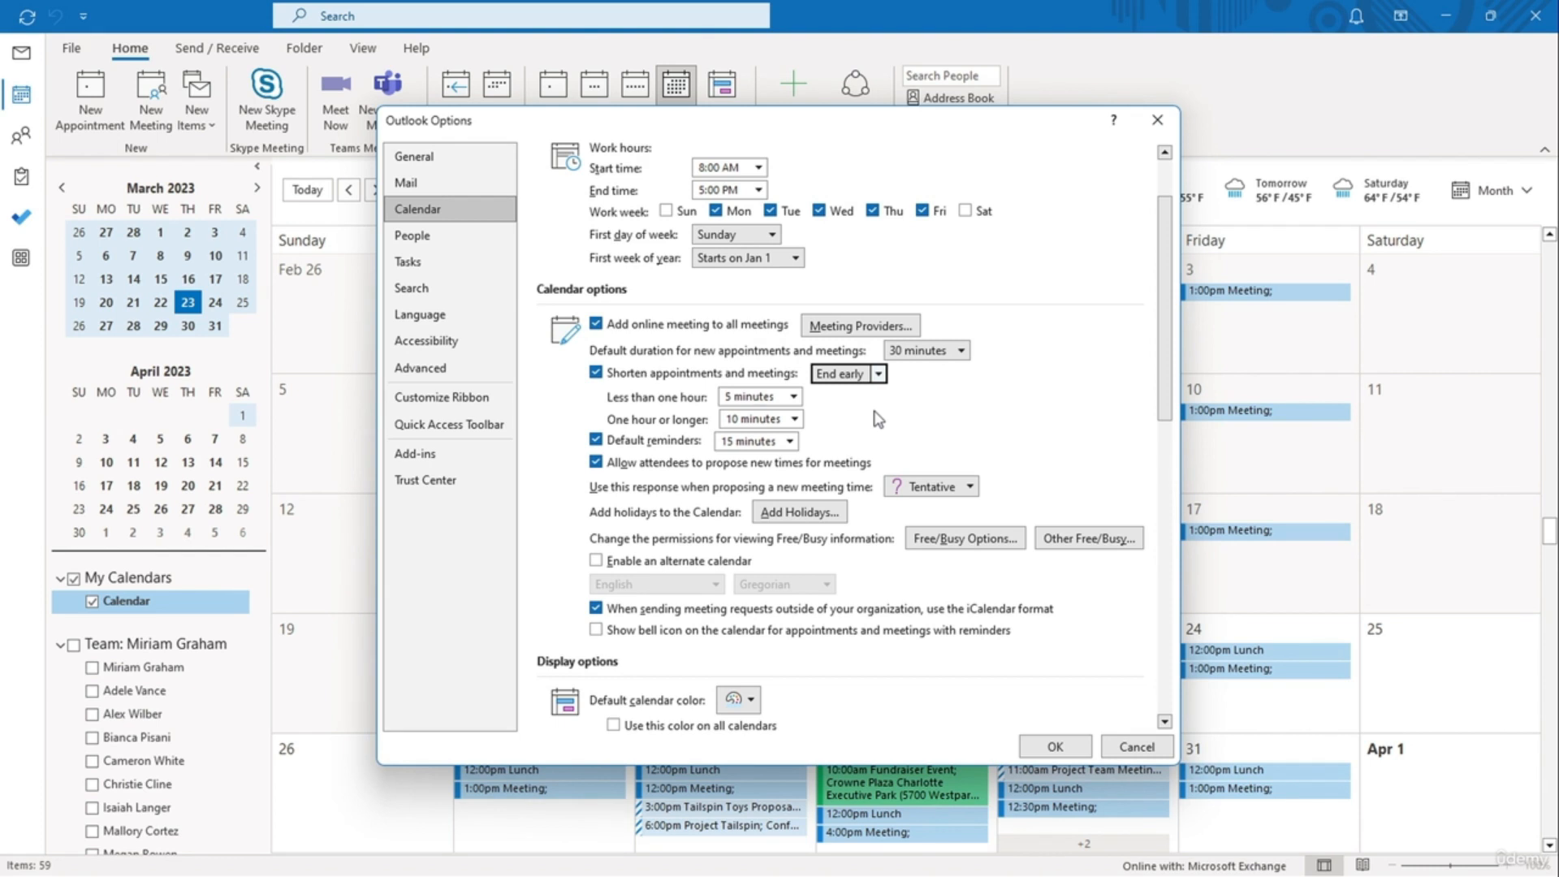
Step: Set the shortening to 10 minutes for meetings under one hour and 15 minutes for one hour or longer
left_click(794, 396)
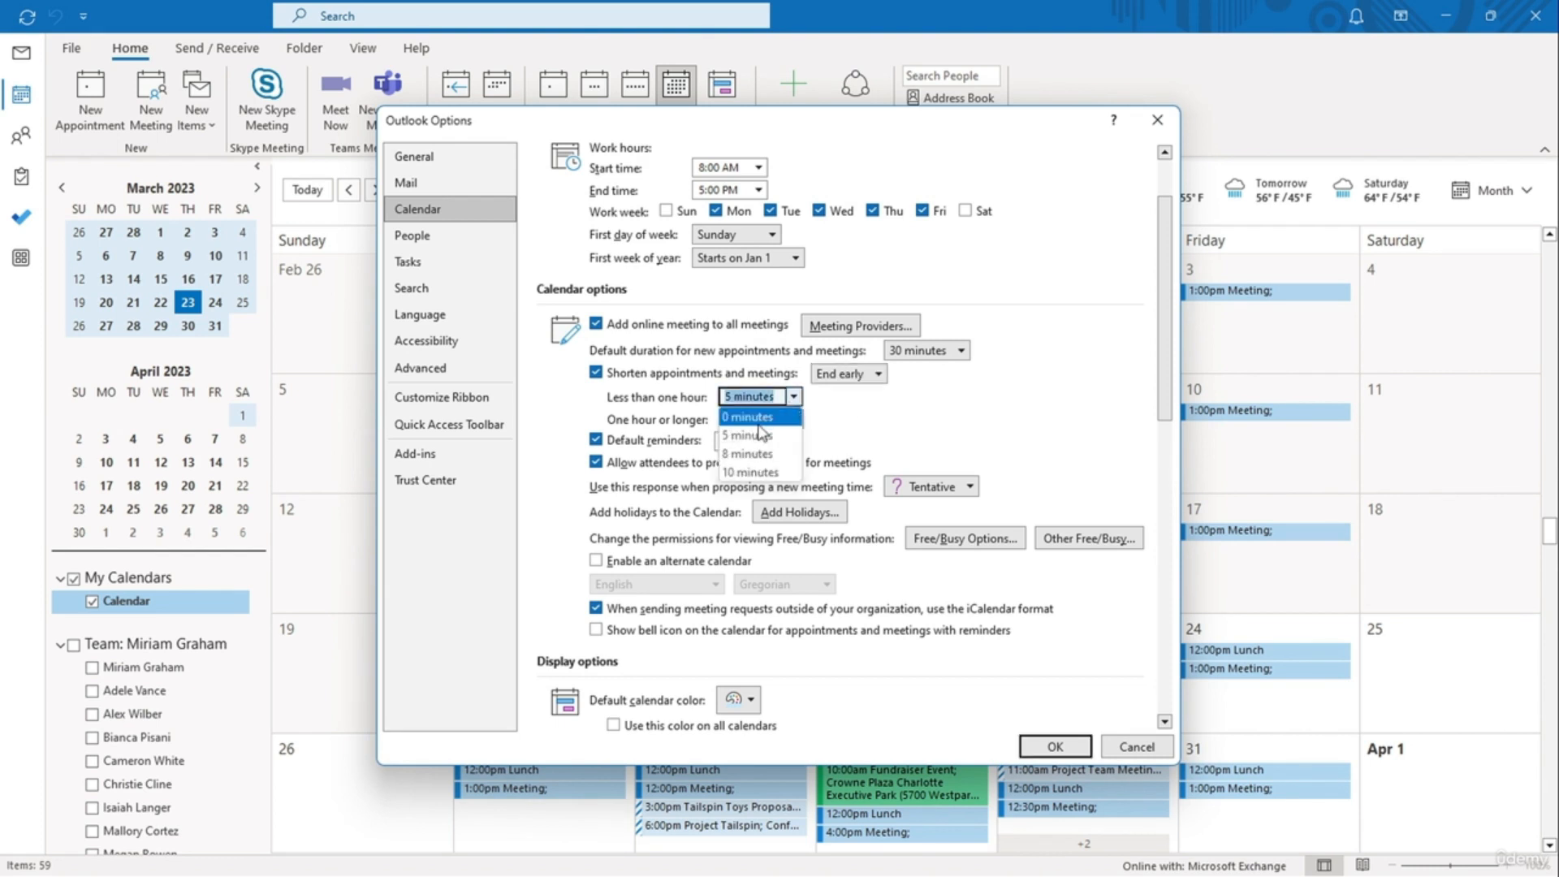
left_click(750, 472)
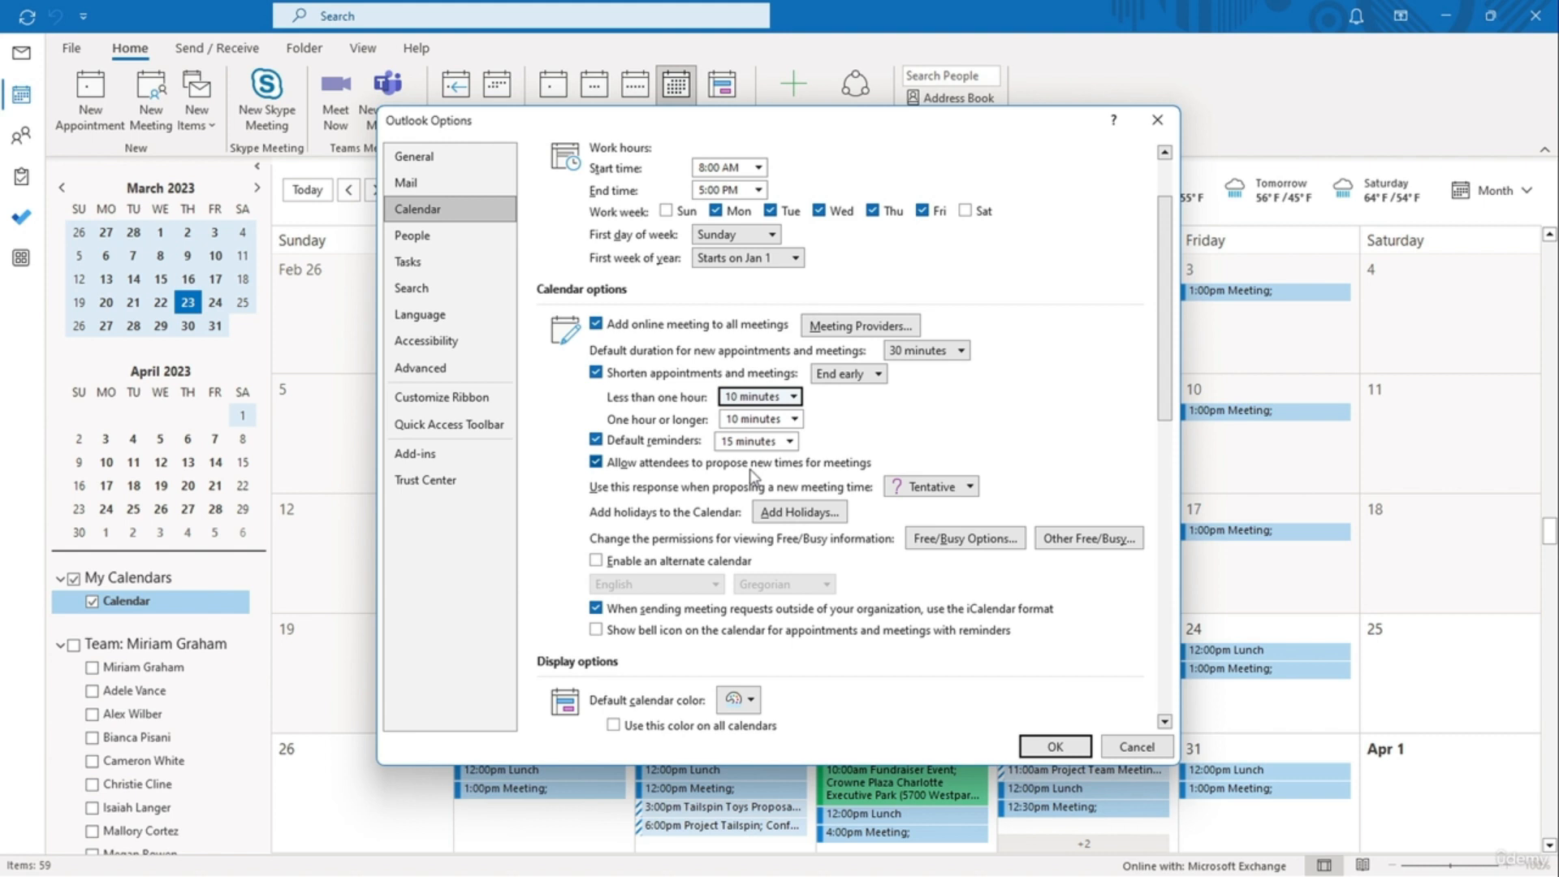
left_click(799, 421)
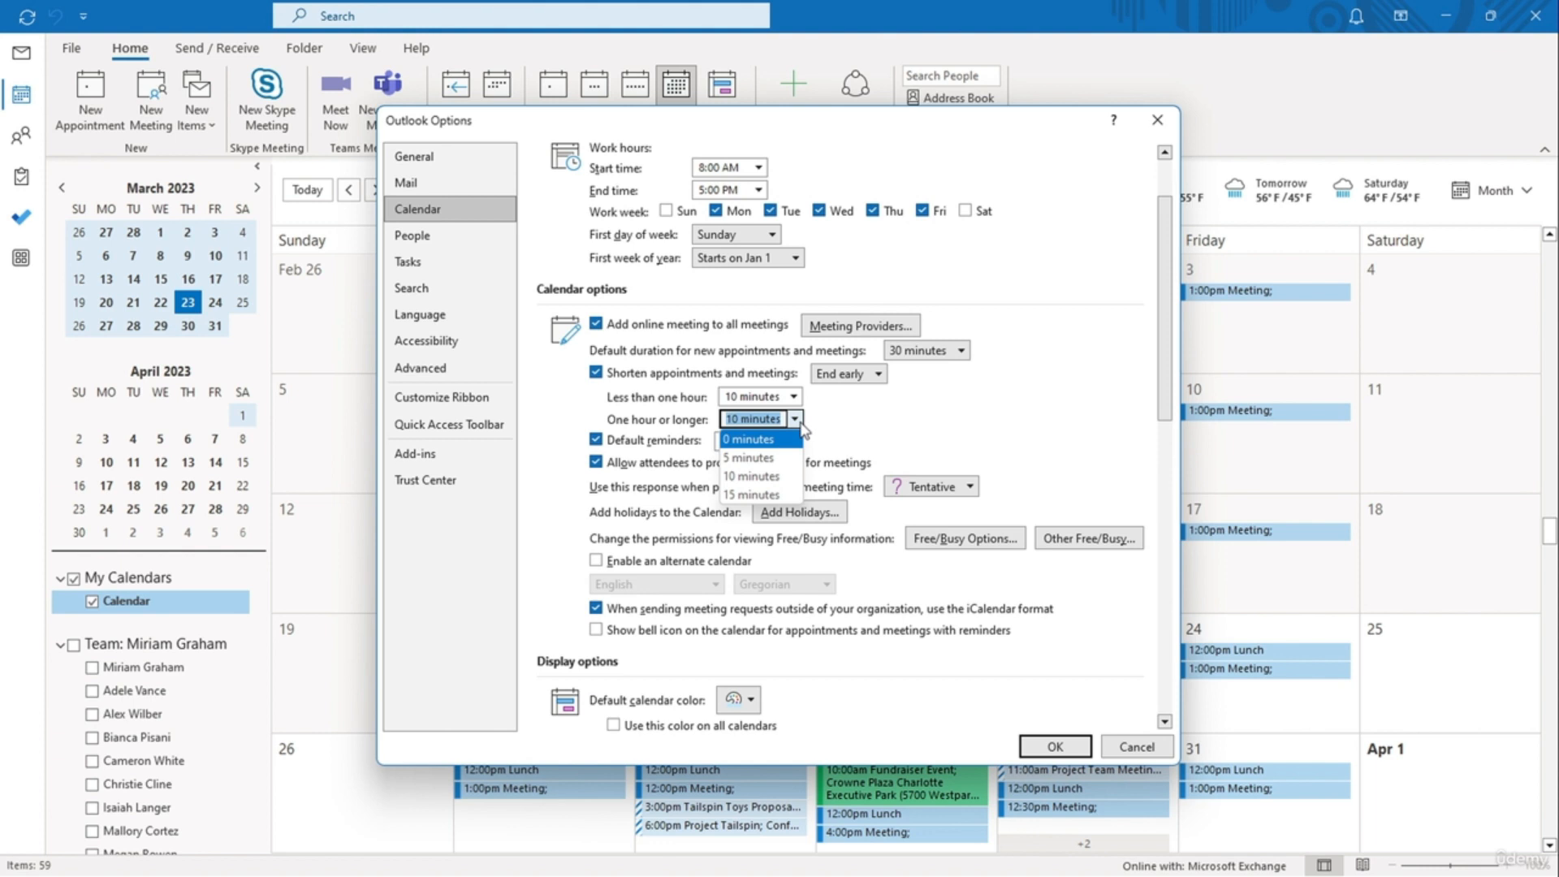
left_click(772, 493)
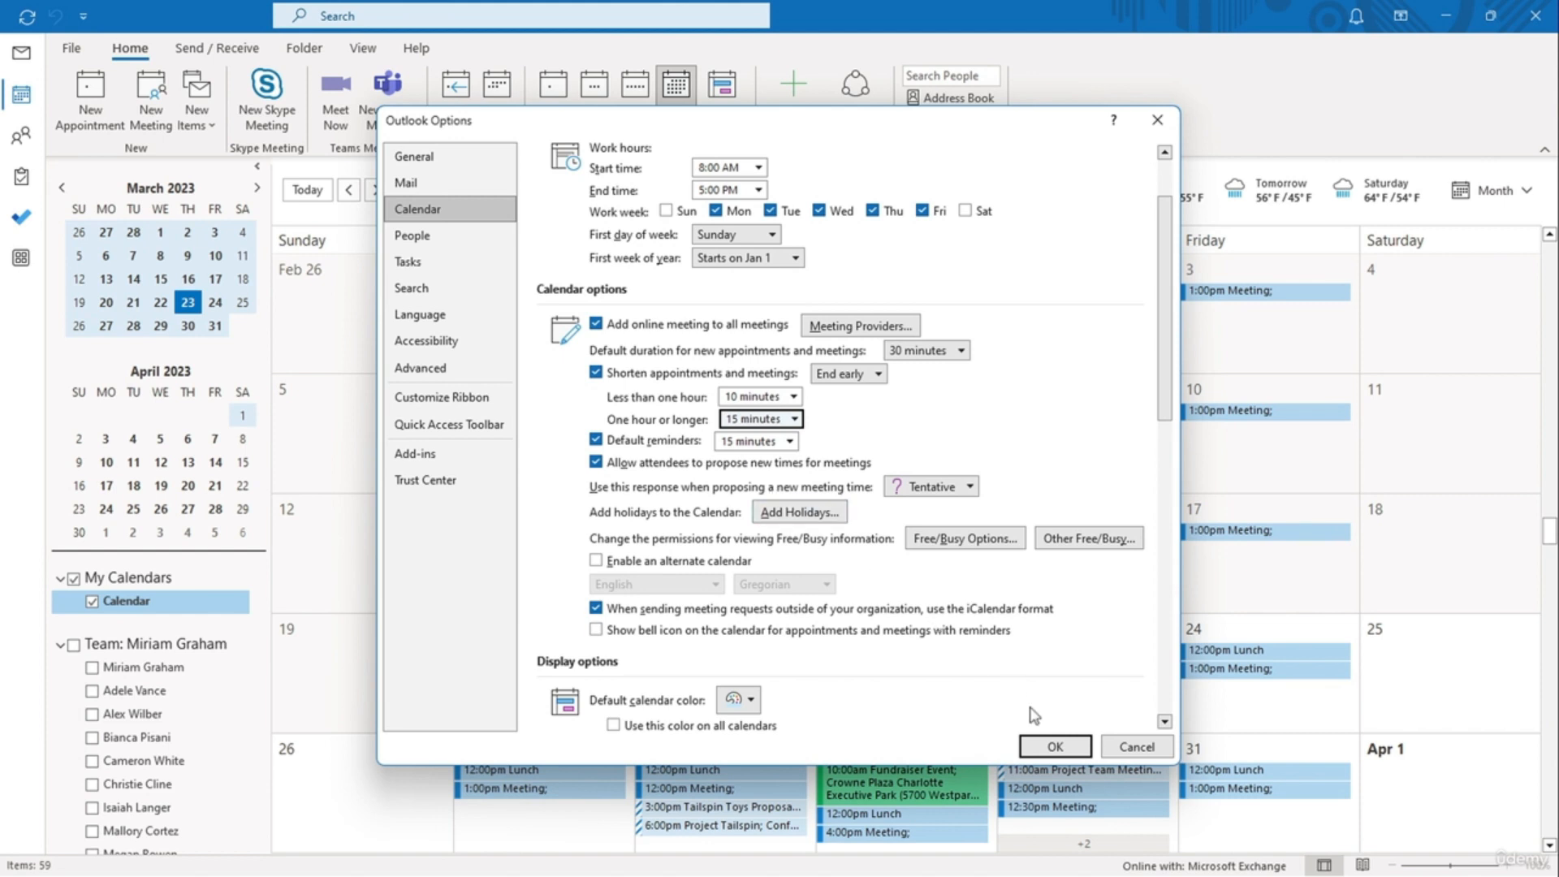
Step: Apply the shortened-meeting settings and close the Outlook options
left_click(1057, 747)
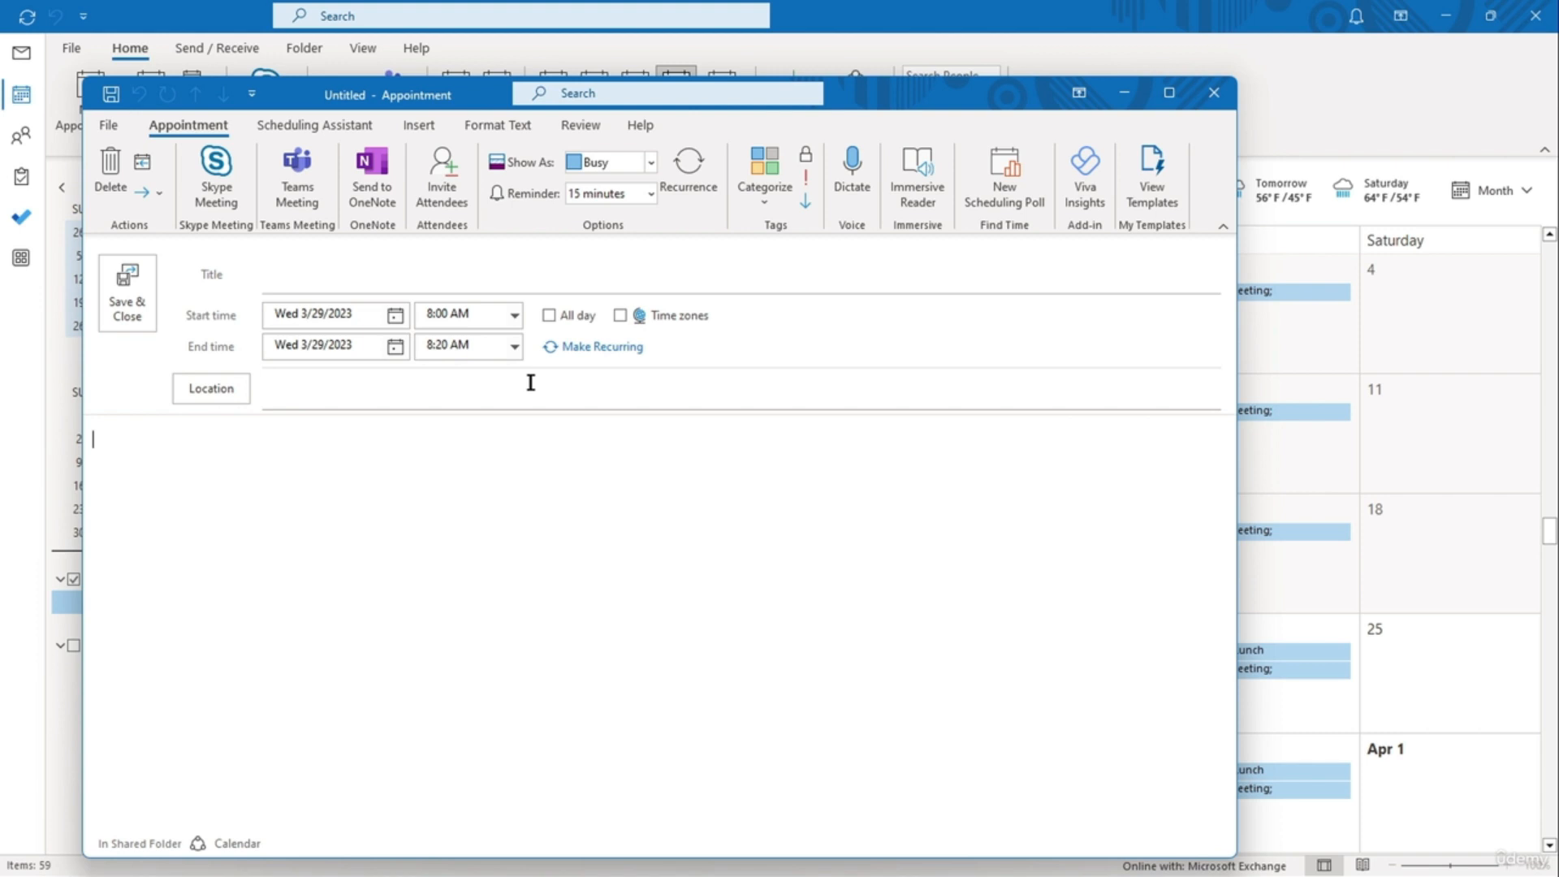
Step: Try an 8:45 AM end time on the untitled March 29 appointment, and discard the appointment without saving
left_click(513, 347)
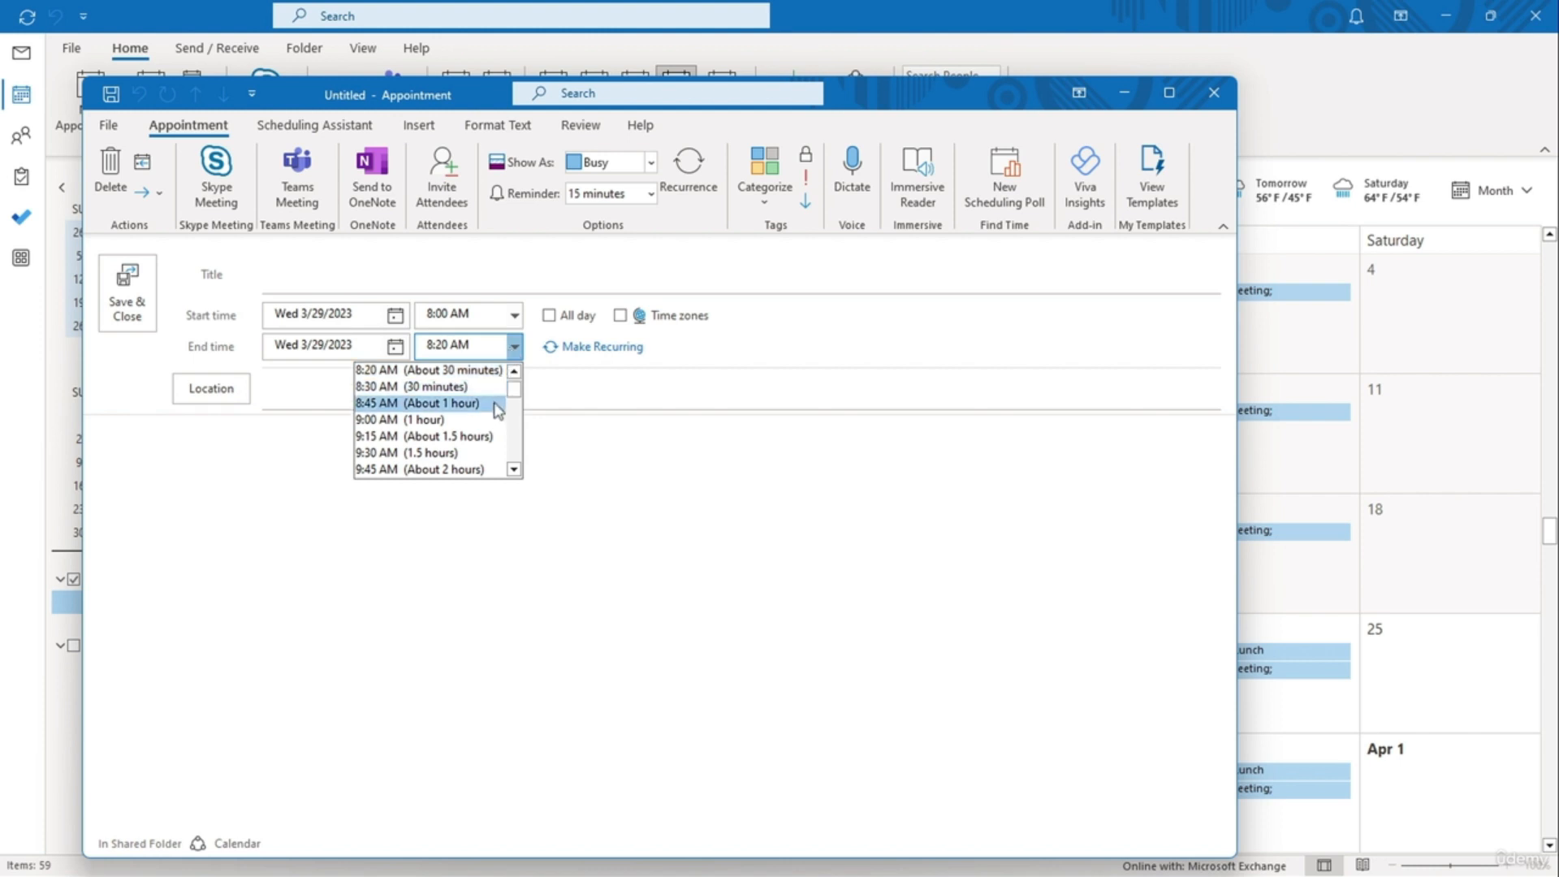
left_click(430, 403)
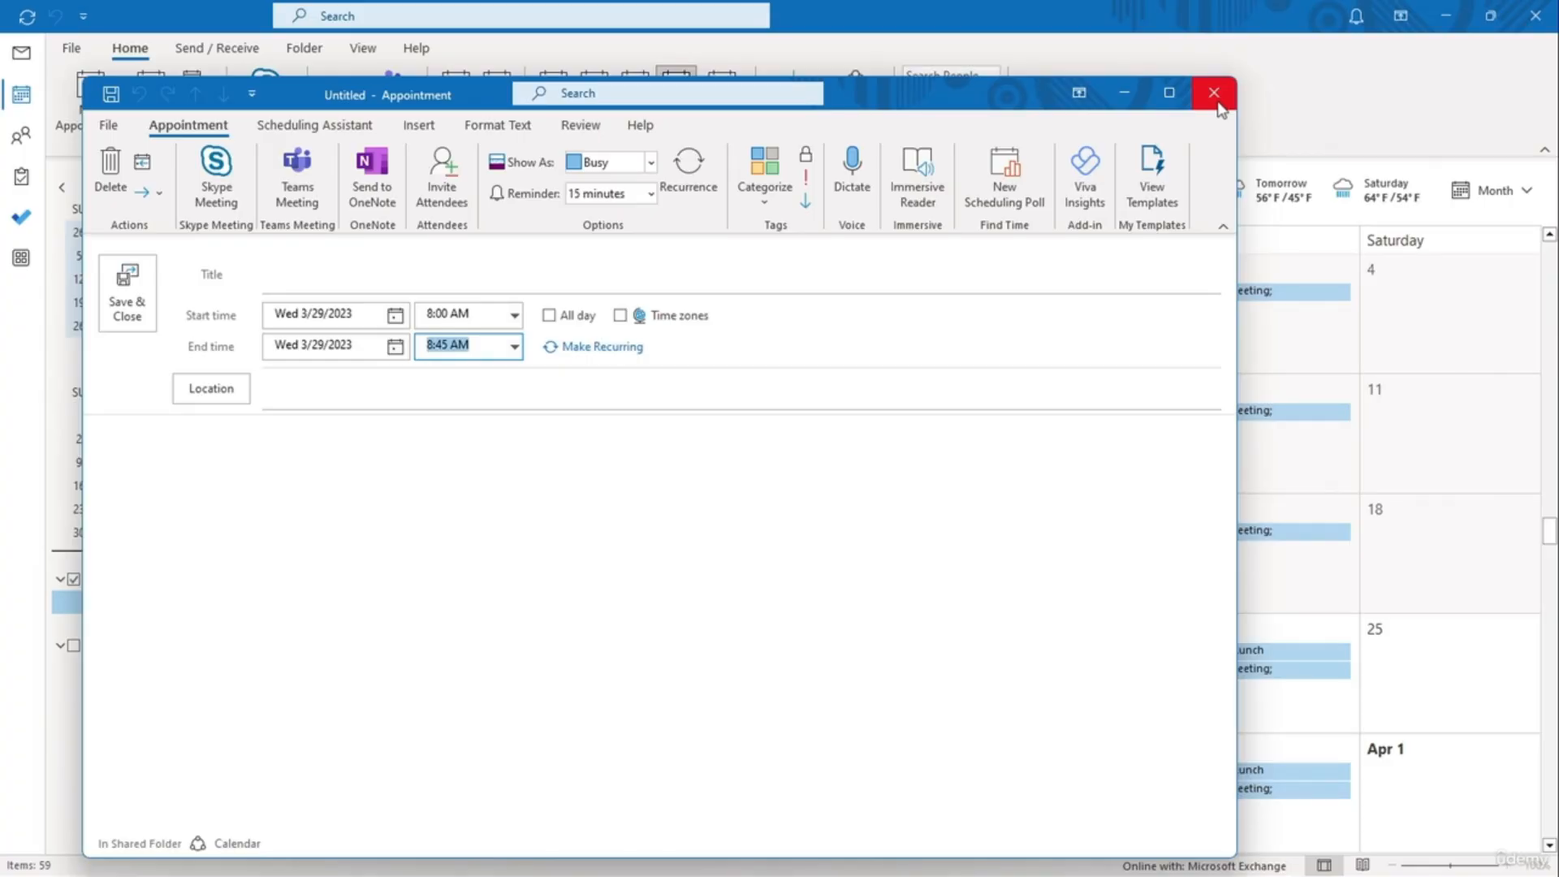
left_click(1218, 104)
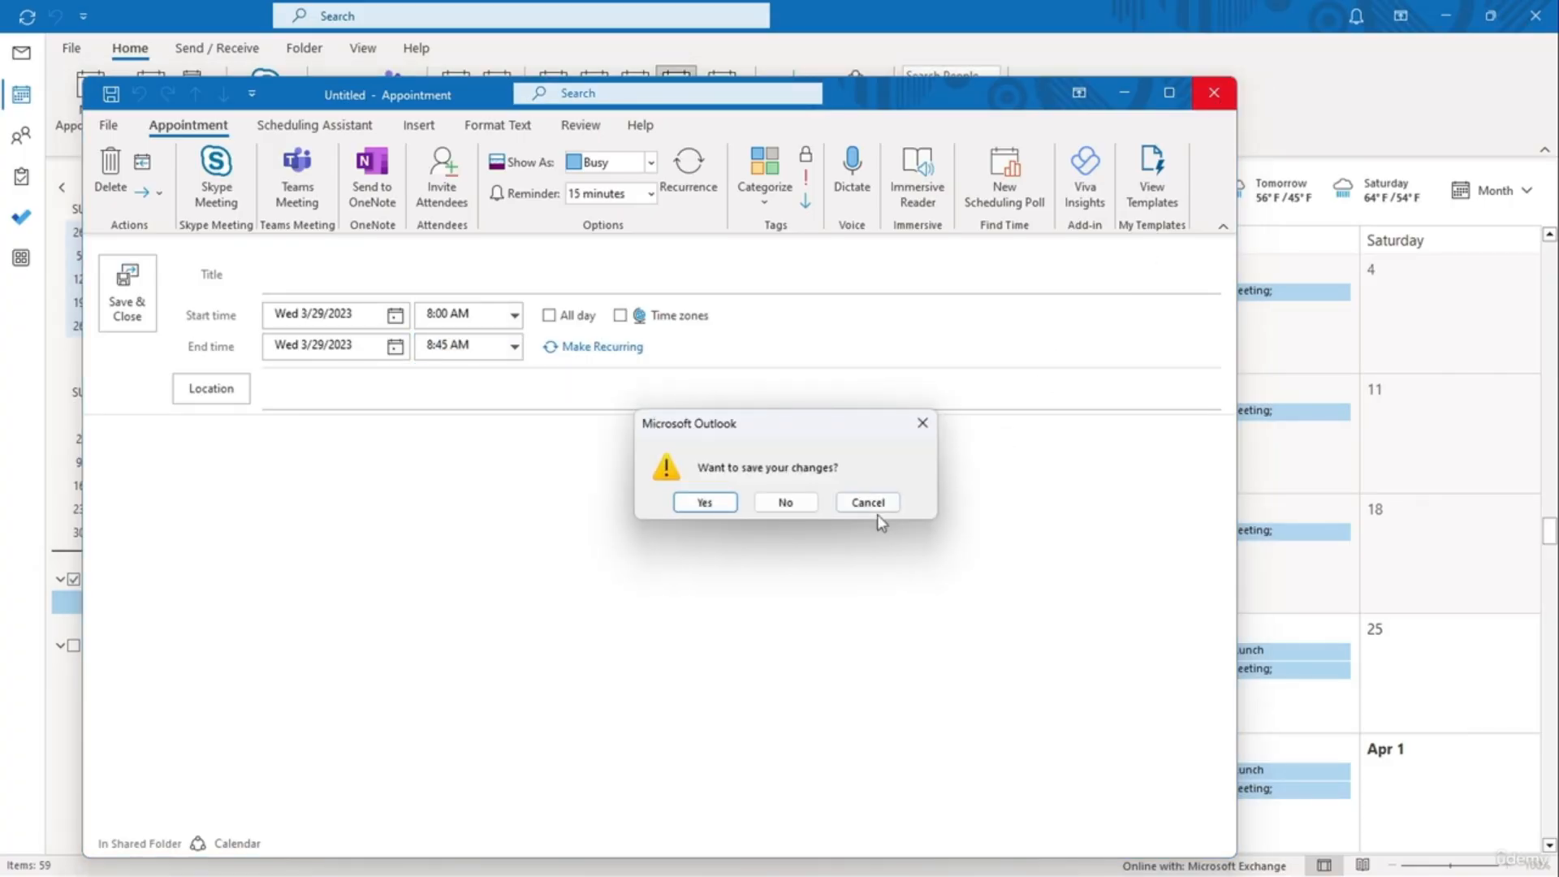
left_click(786, 503)
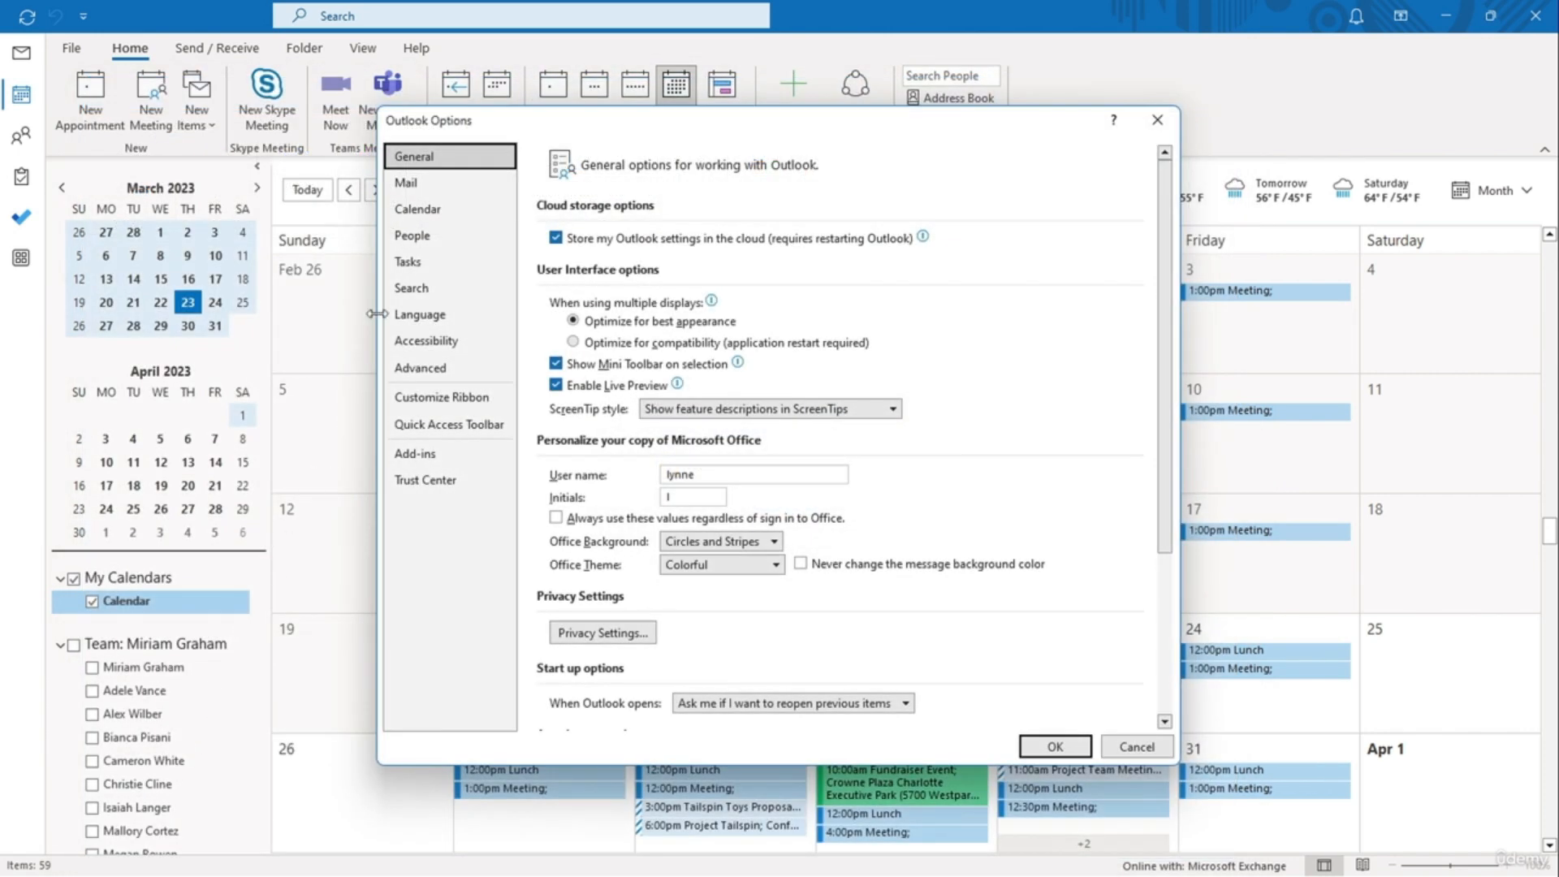
Step: In the Calendar options, review the locations whose holidays can be added to the calendar, and close the list
left_click(420, 213)
scroll(544, 283, "down", 3)
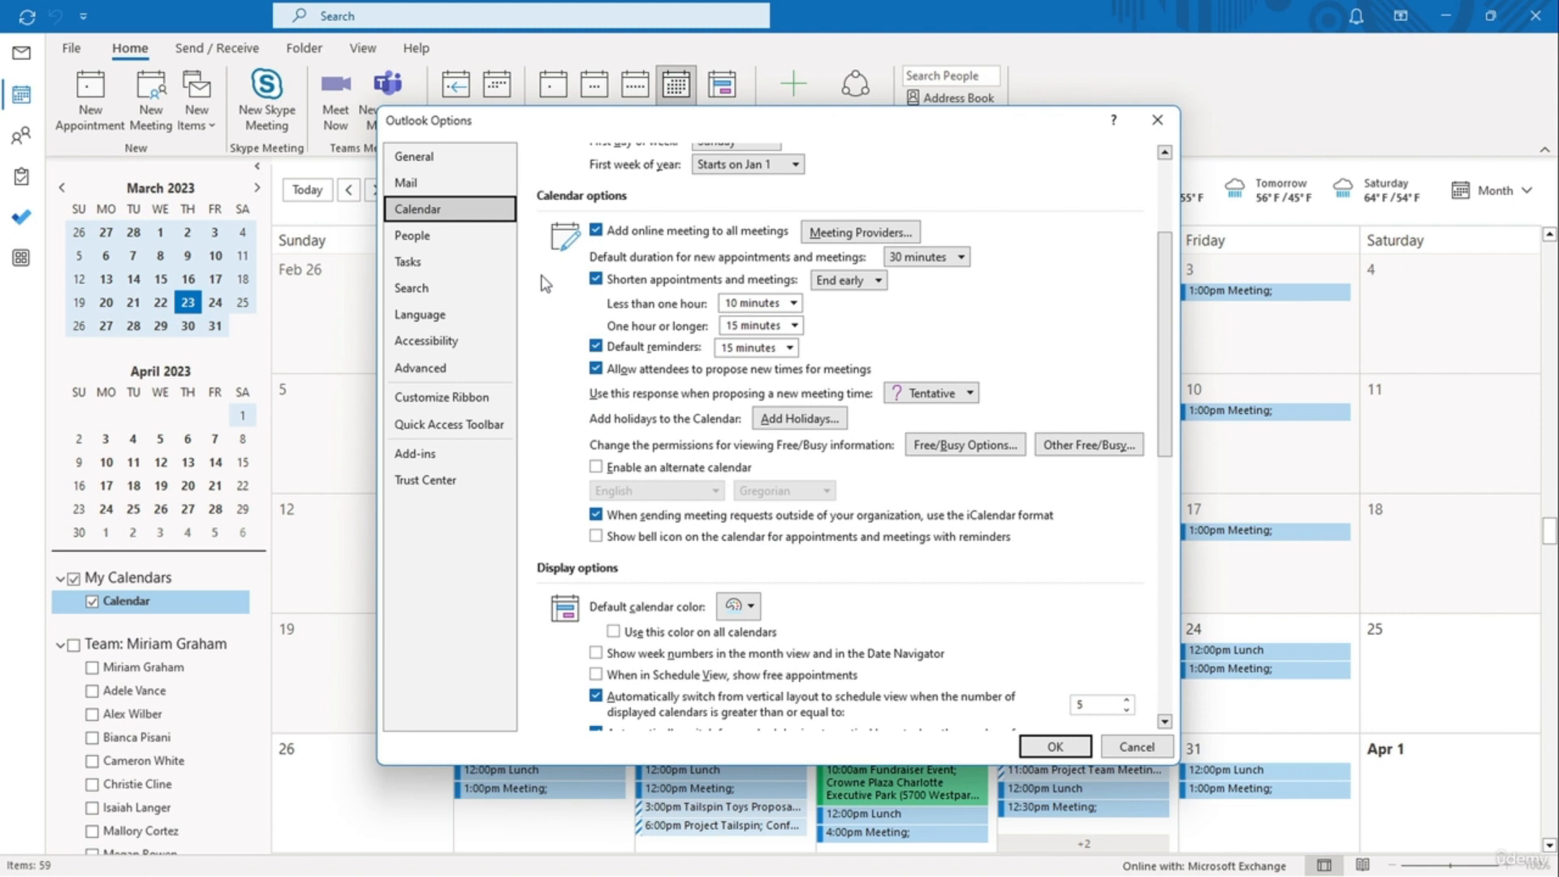
left_click(800, 418)
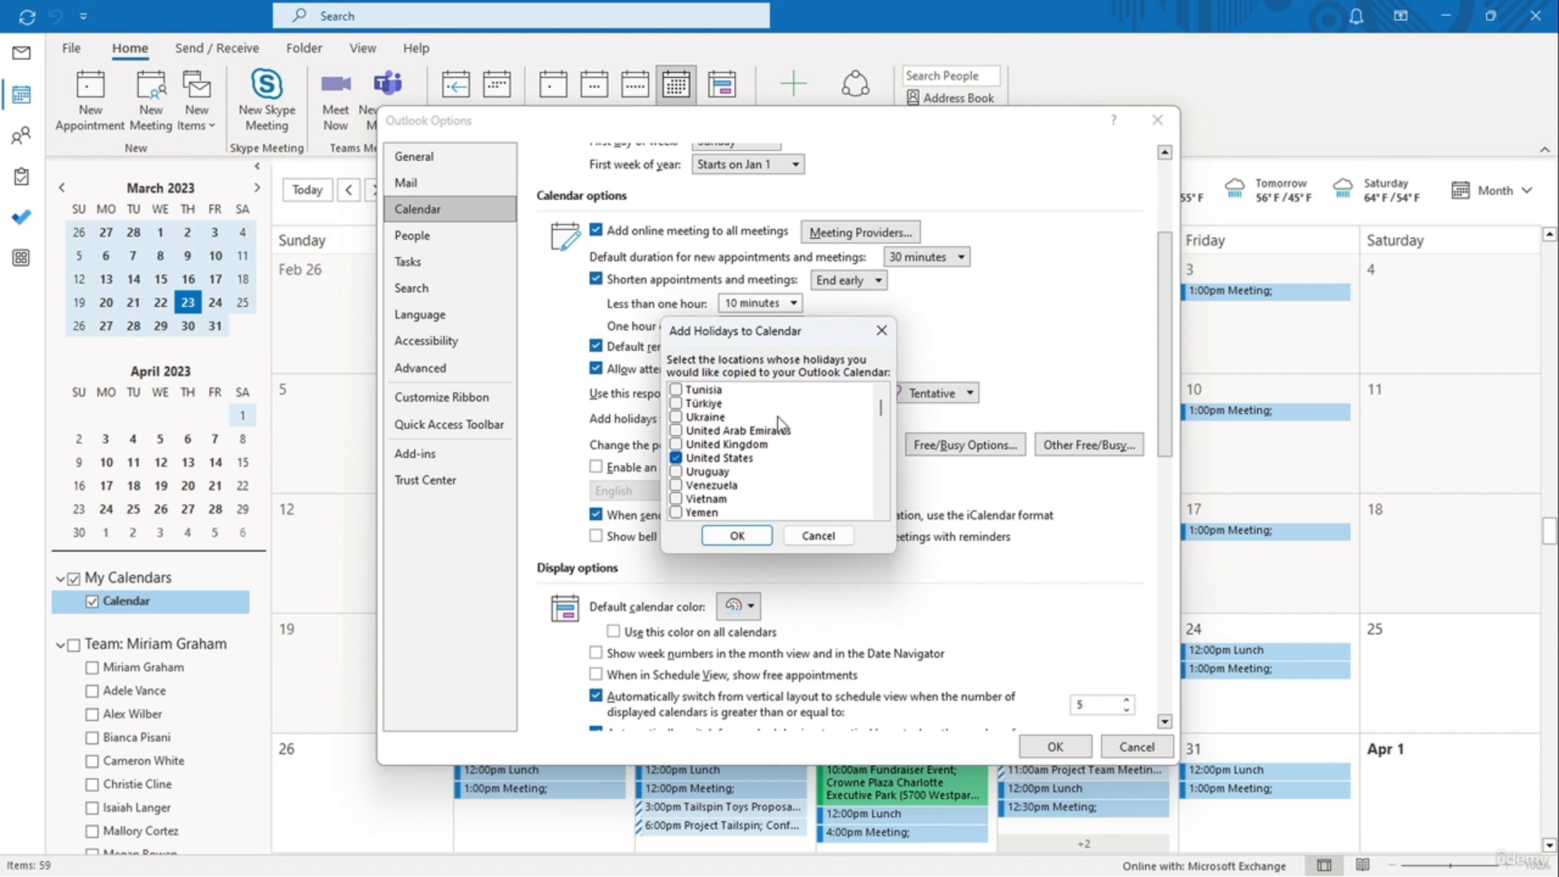
left_click(722, 447)
left_click(737, 536)
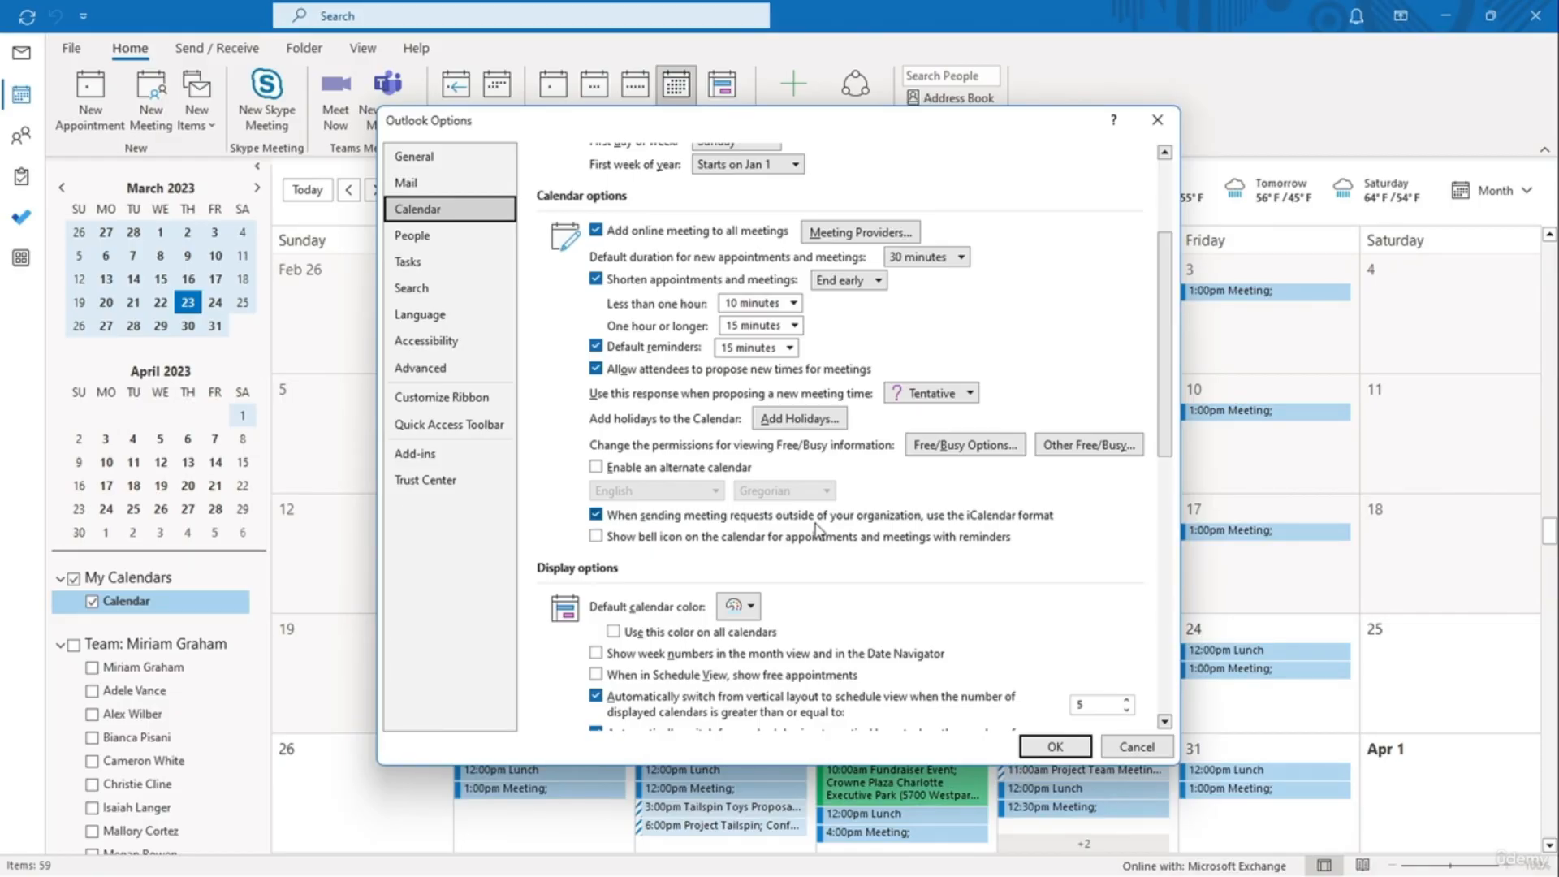
Step: In the calendar display options, enable week numbers in the month view and in the Date Navigator
scroll(816, 529, "down", 2)
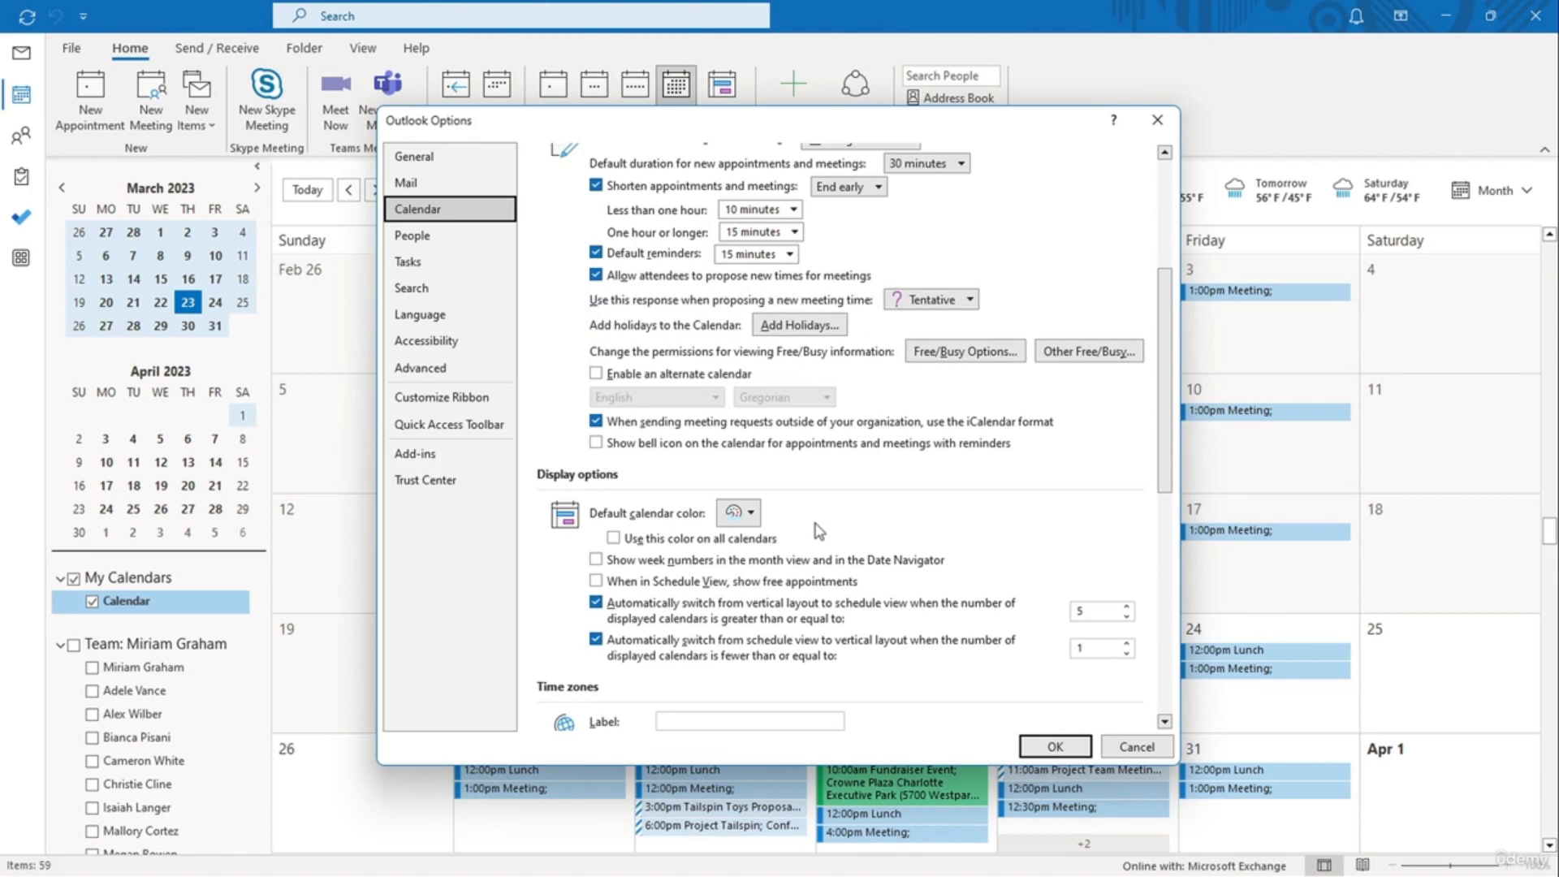
left_click(597, 566)
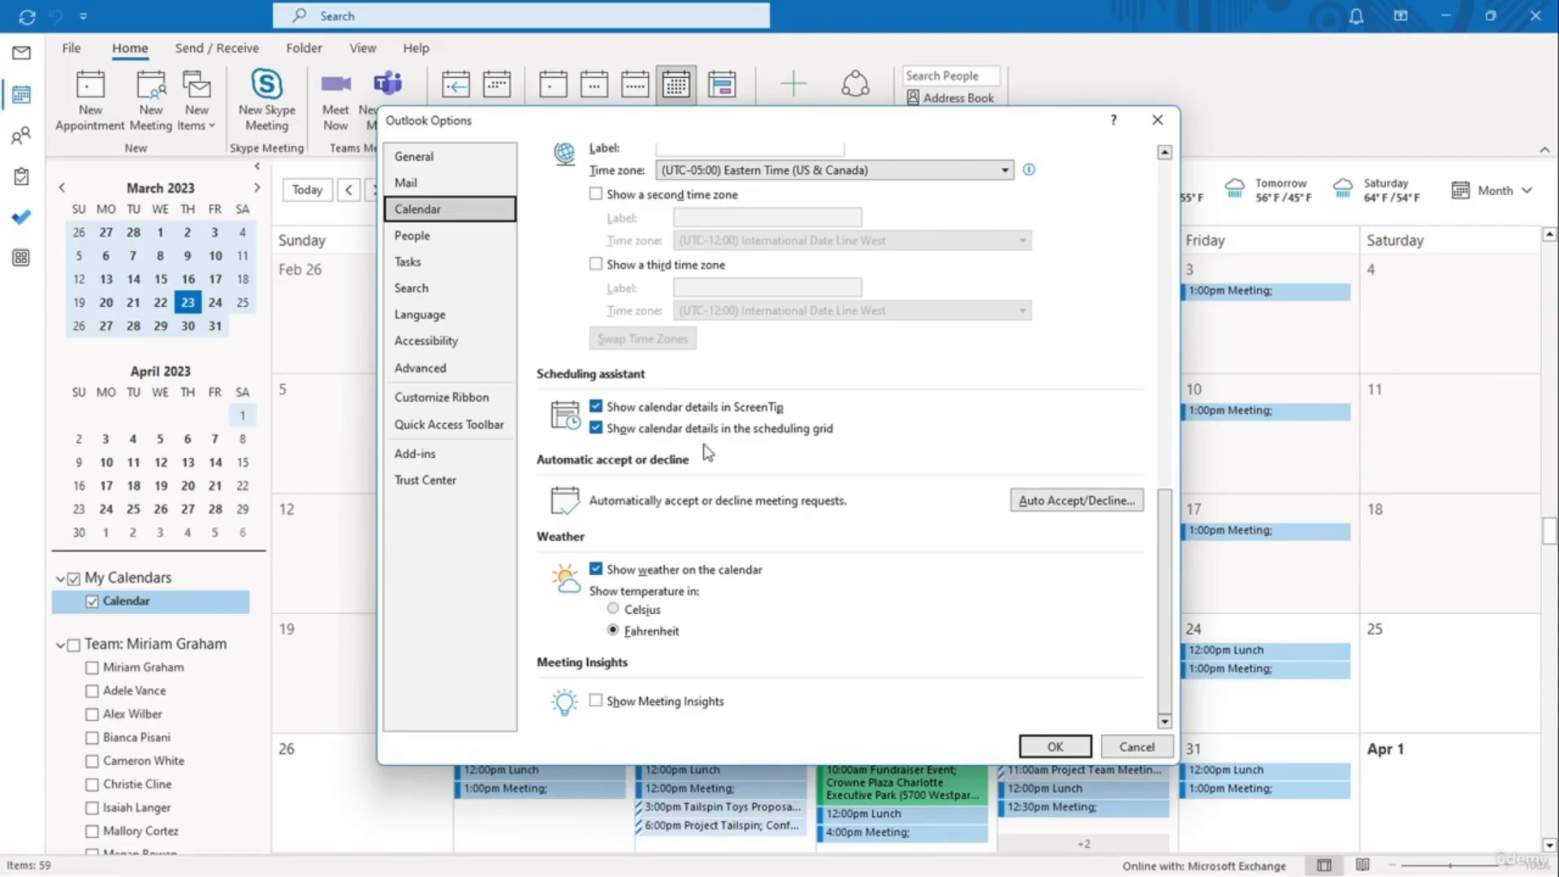
Step: Review the automatic accept or decline settings for meeting requests
left_click(1040, 497)
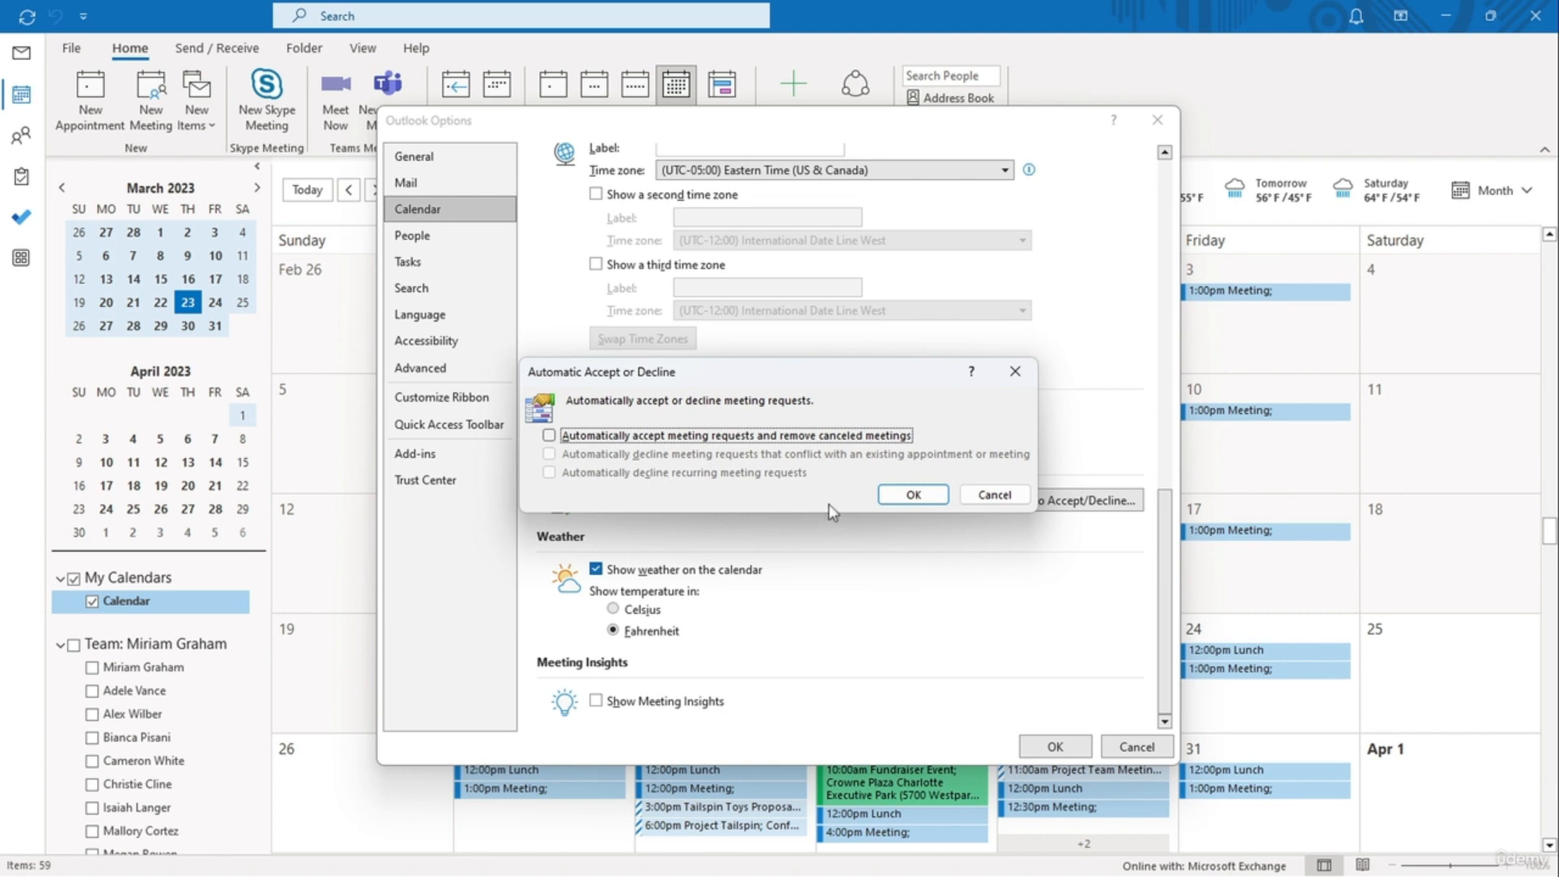
left_click(916, 494)
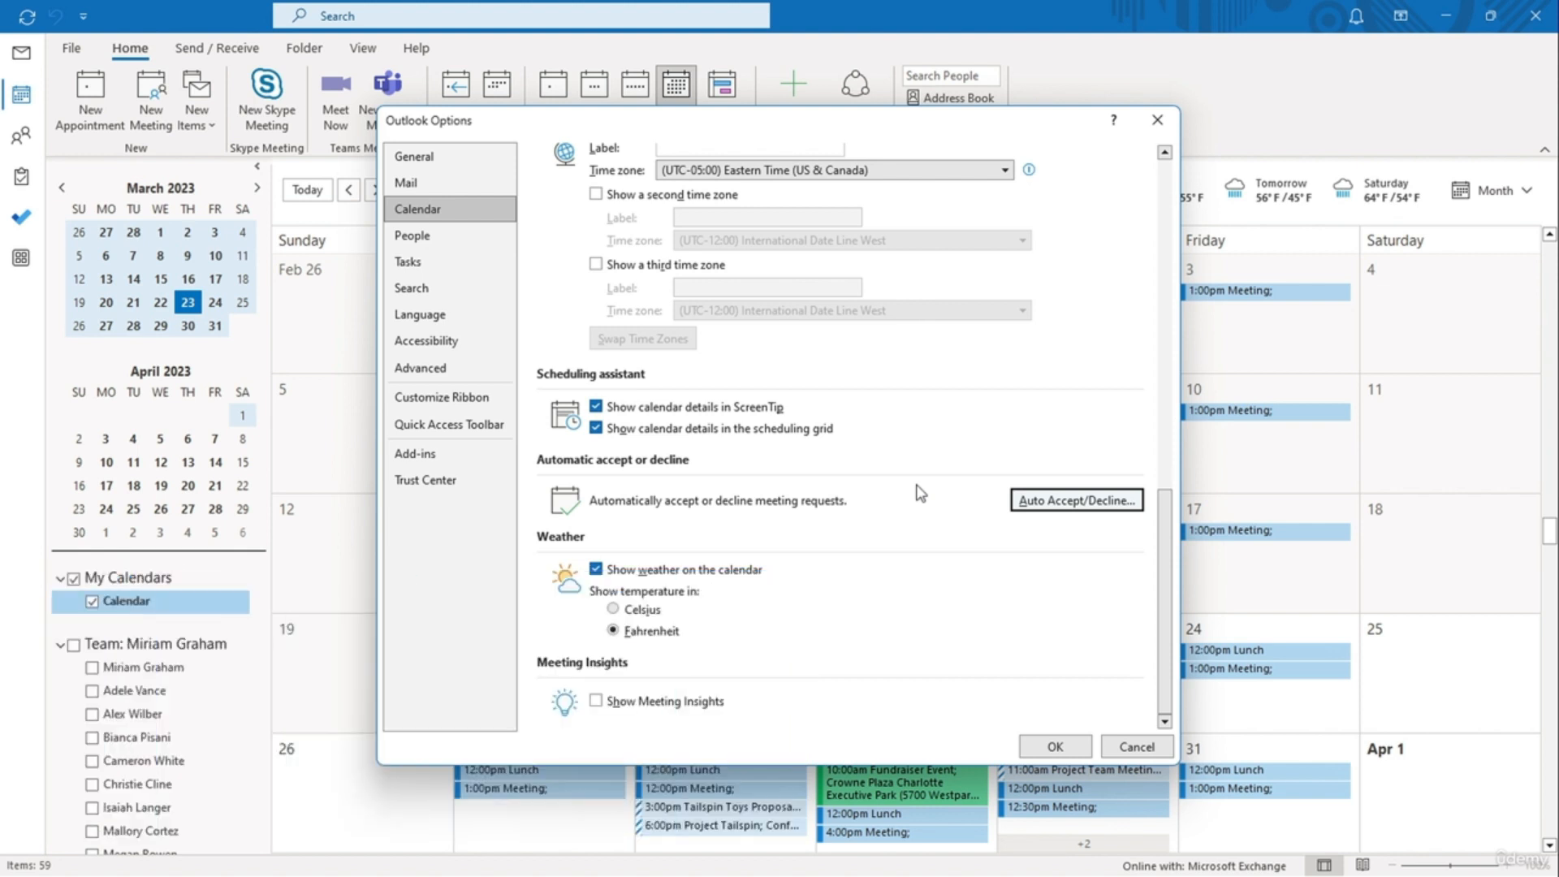
scroll(919, 493, "up", 7)
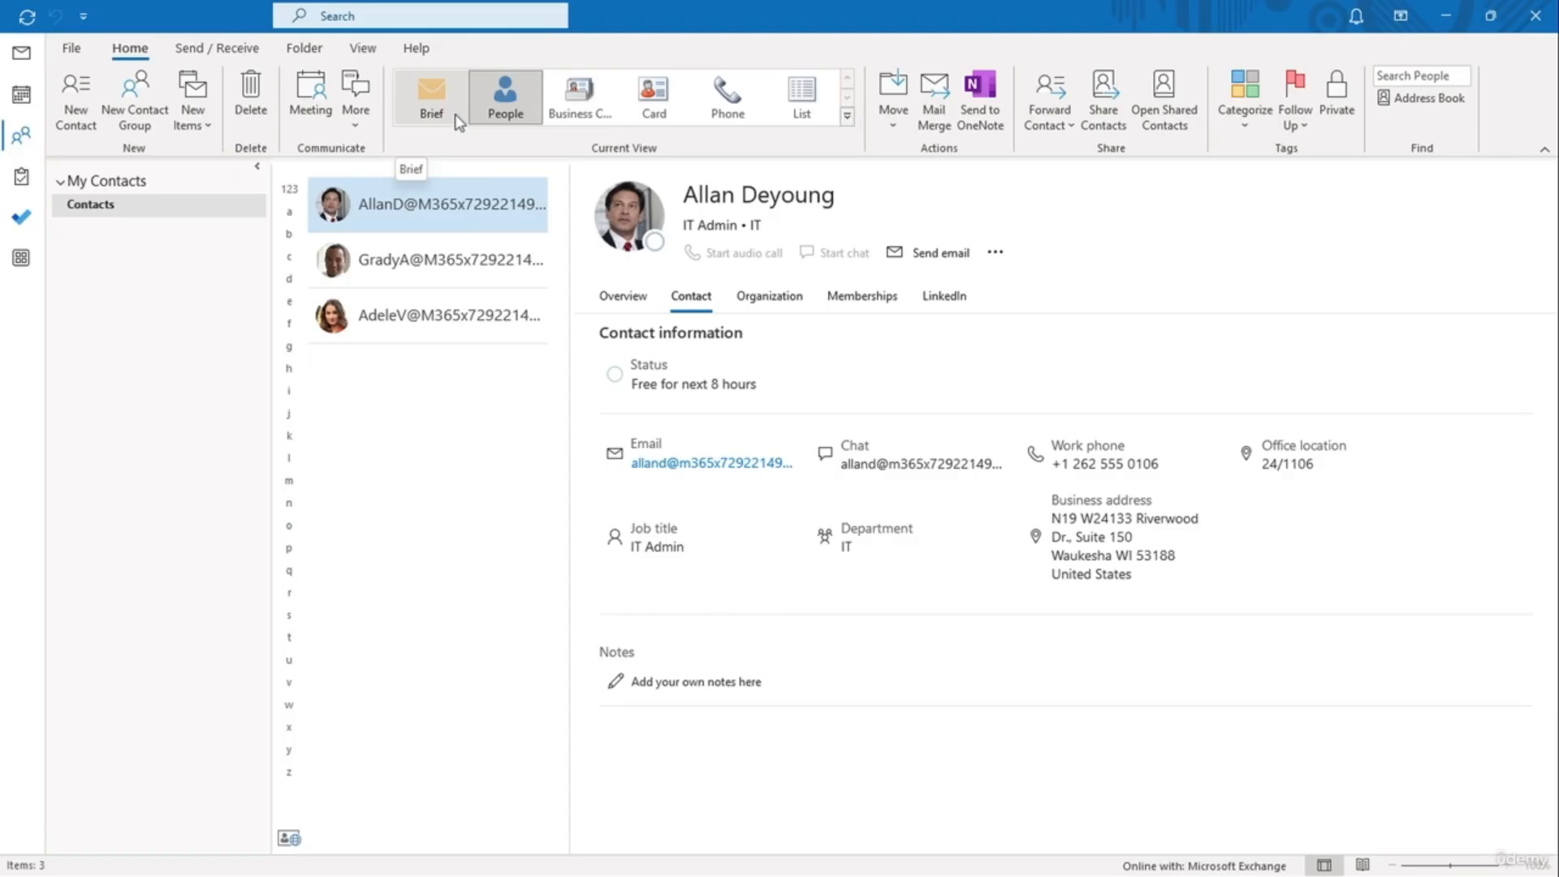
Step: Start importing contacts from another program or file, using Comma Separated Values as the file type
left_click(84, 46)
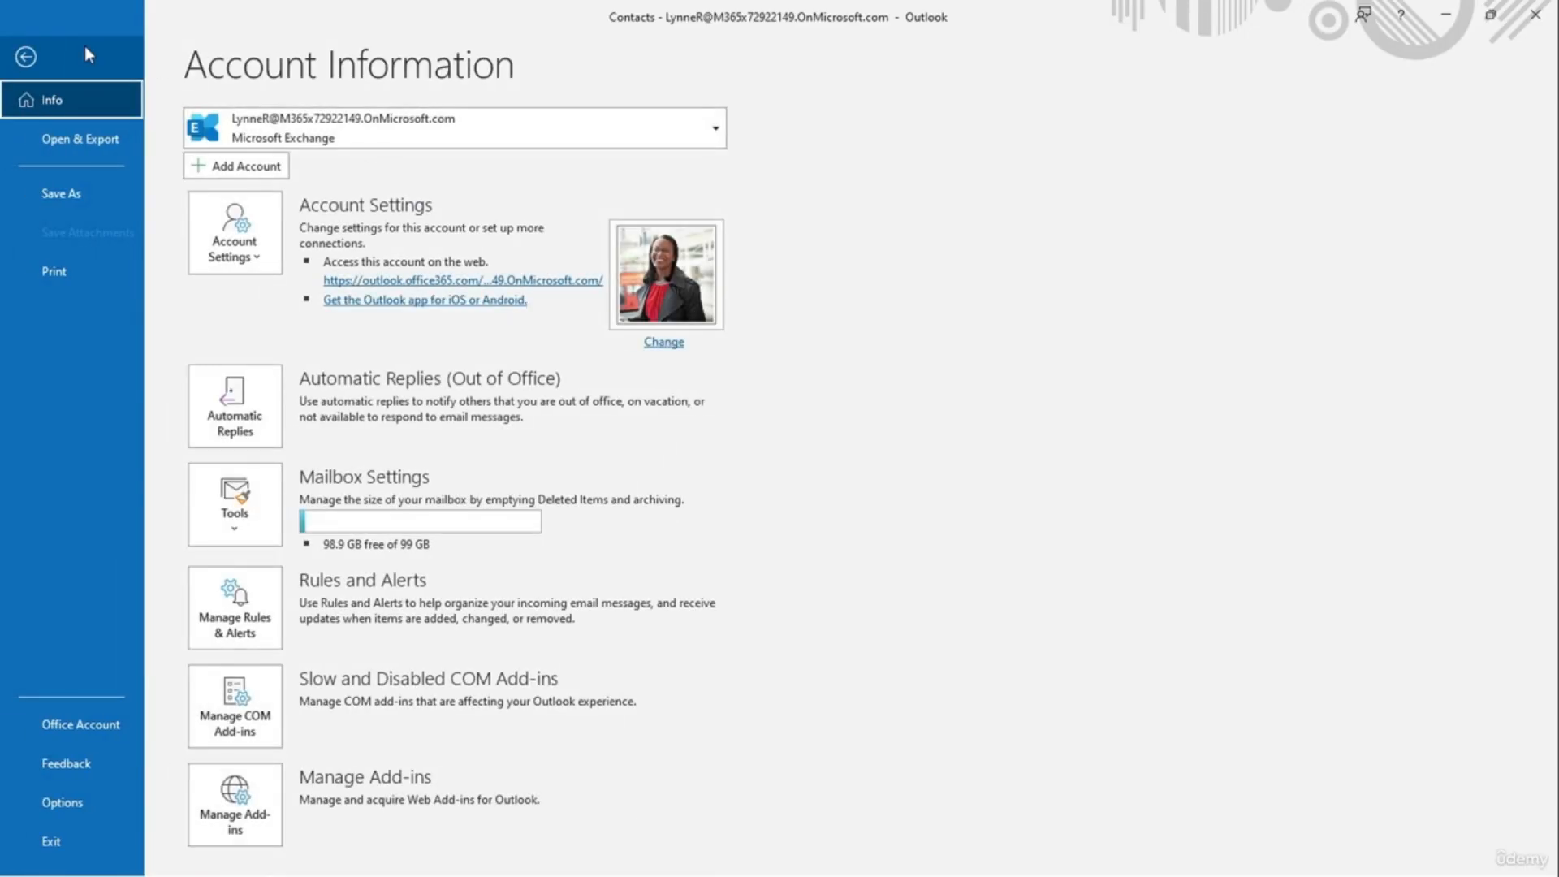
left_click(76, 146)
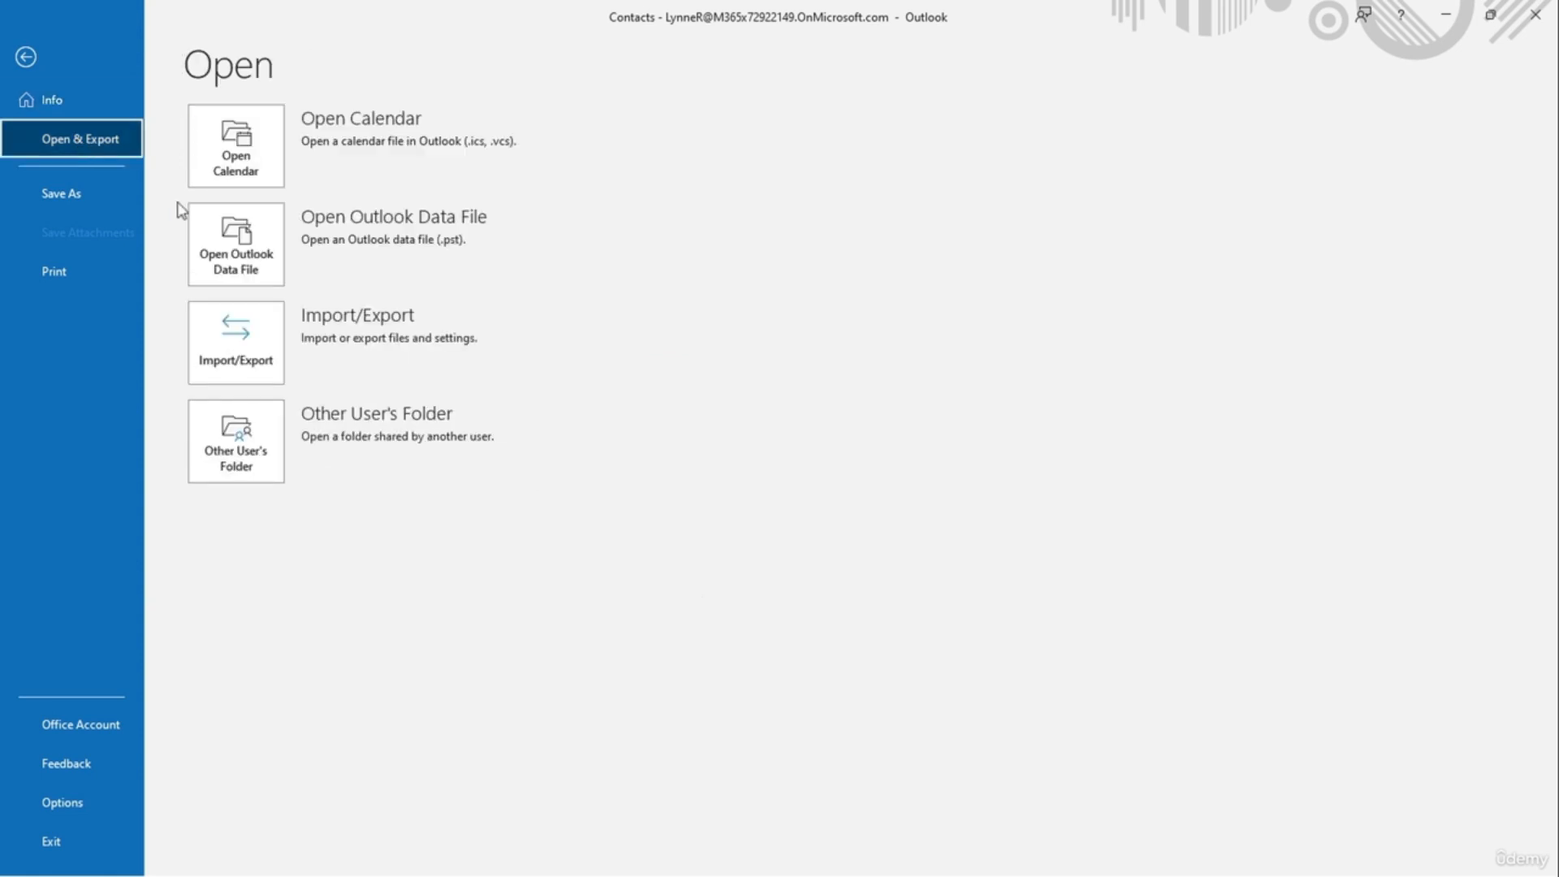
left_click(251, 325)
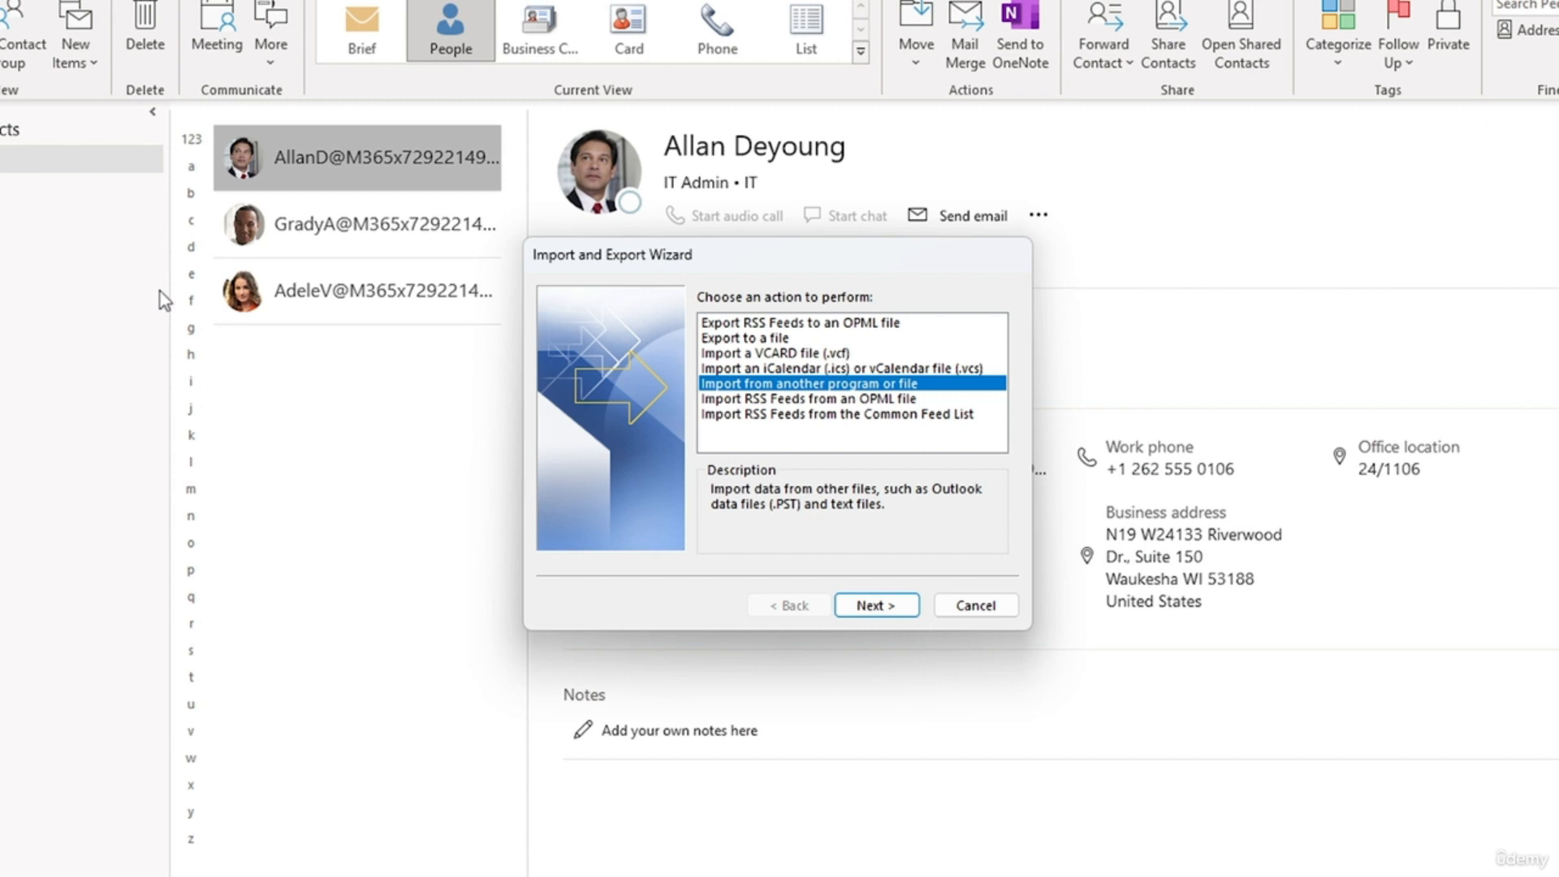
left_click(875, 606)
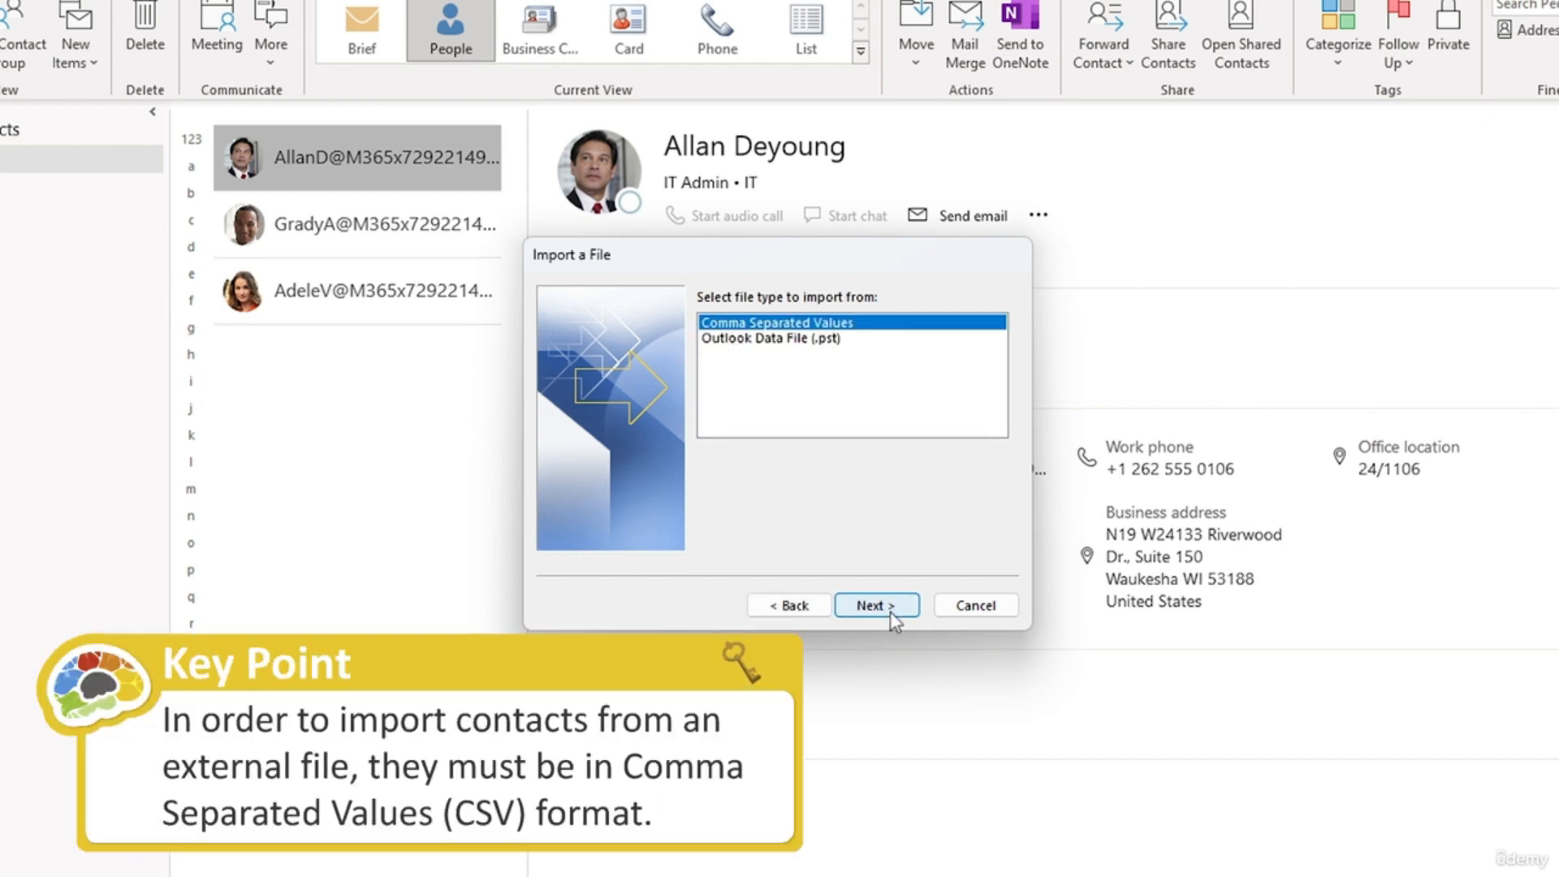
left_click(890, 611)
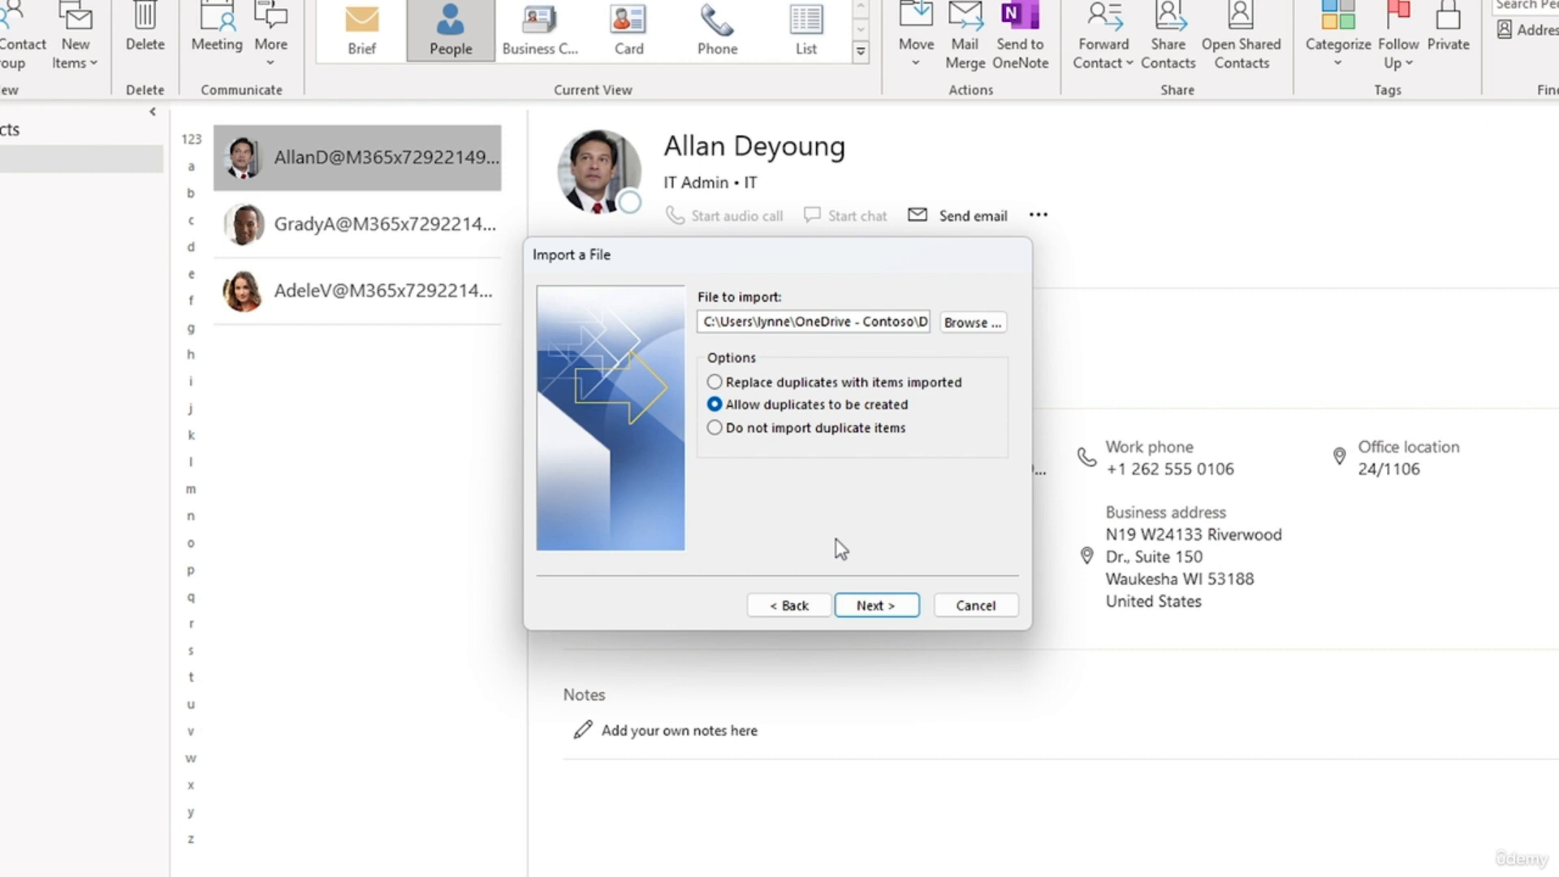
Step: Set the import to replace duplicates with items imported, and use Contacts as the destination folder
left_click(853, 384)
left_click(845, 606)
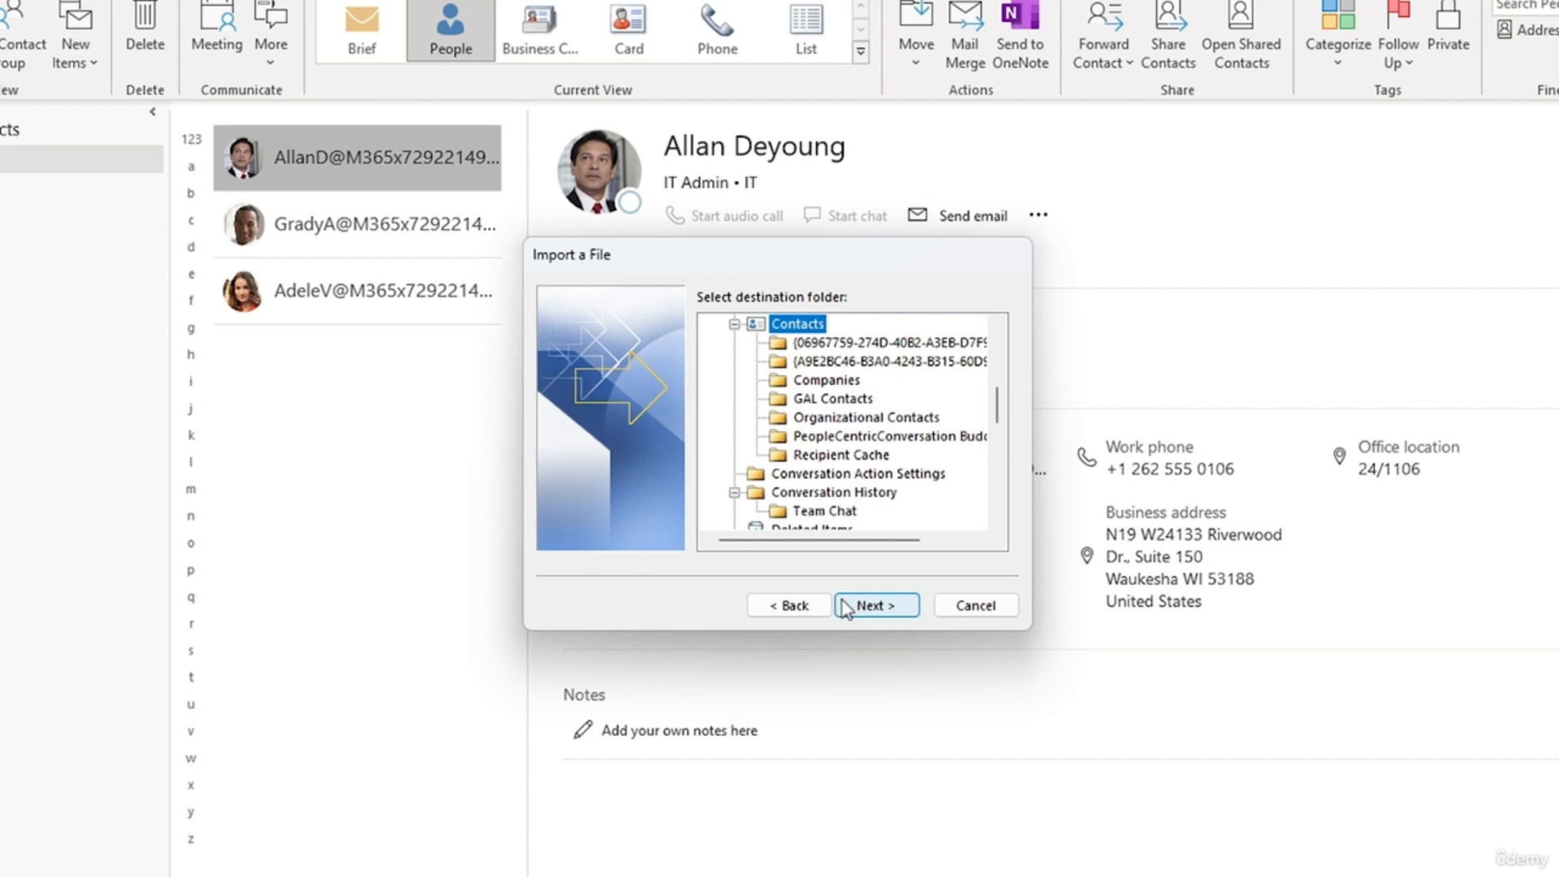
left_click(846, 606)
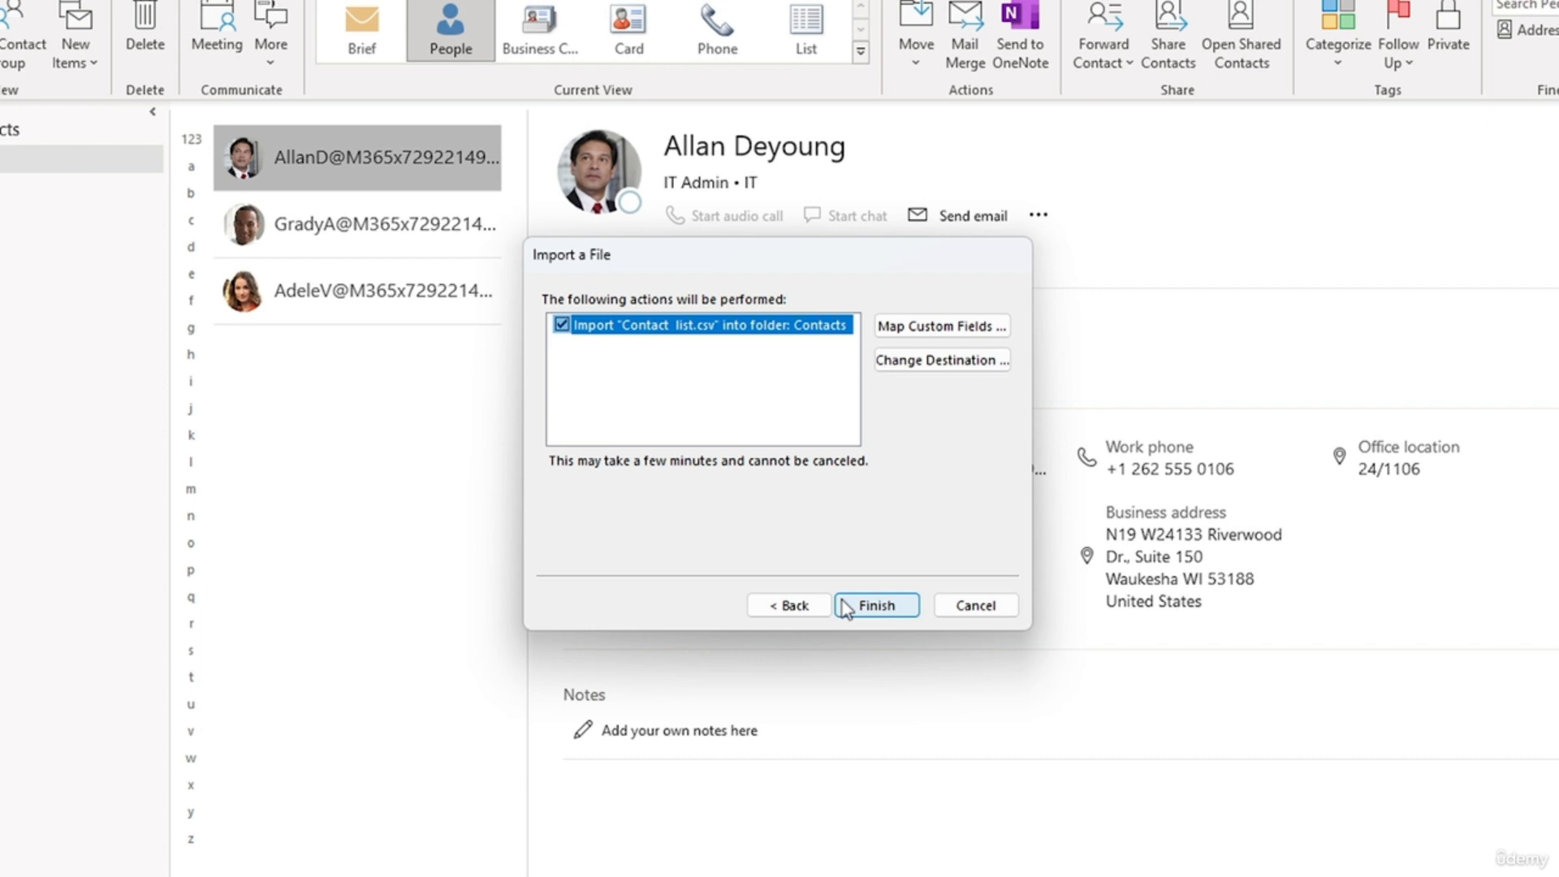
Step: Open the custom field mapping for Contact list.csv and expand the Name field to check its mapped subfields
left_click(914, 325)
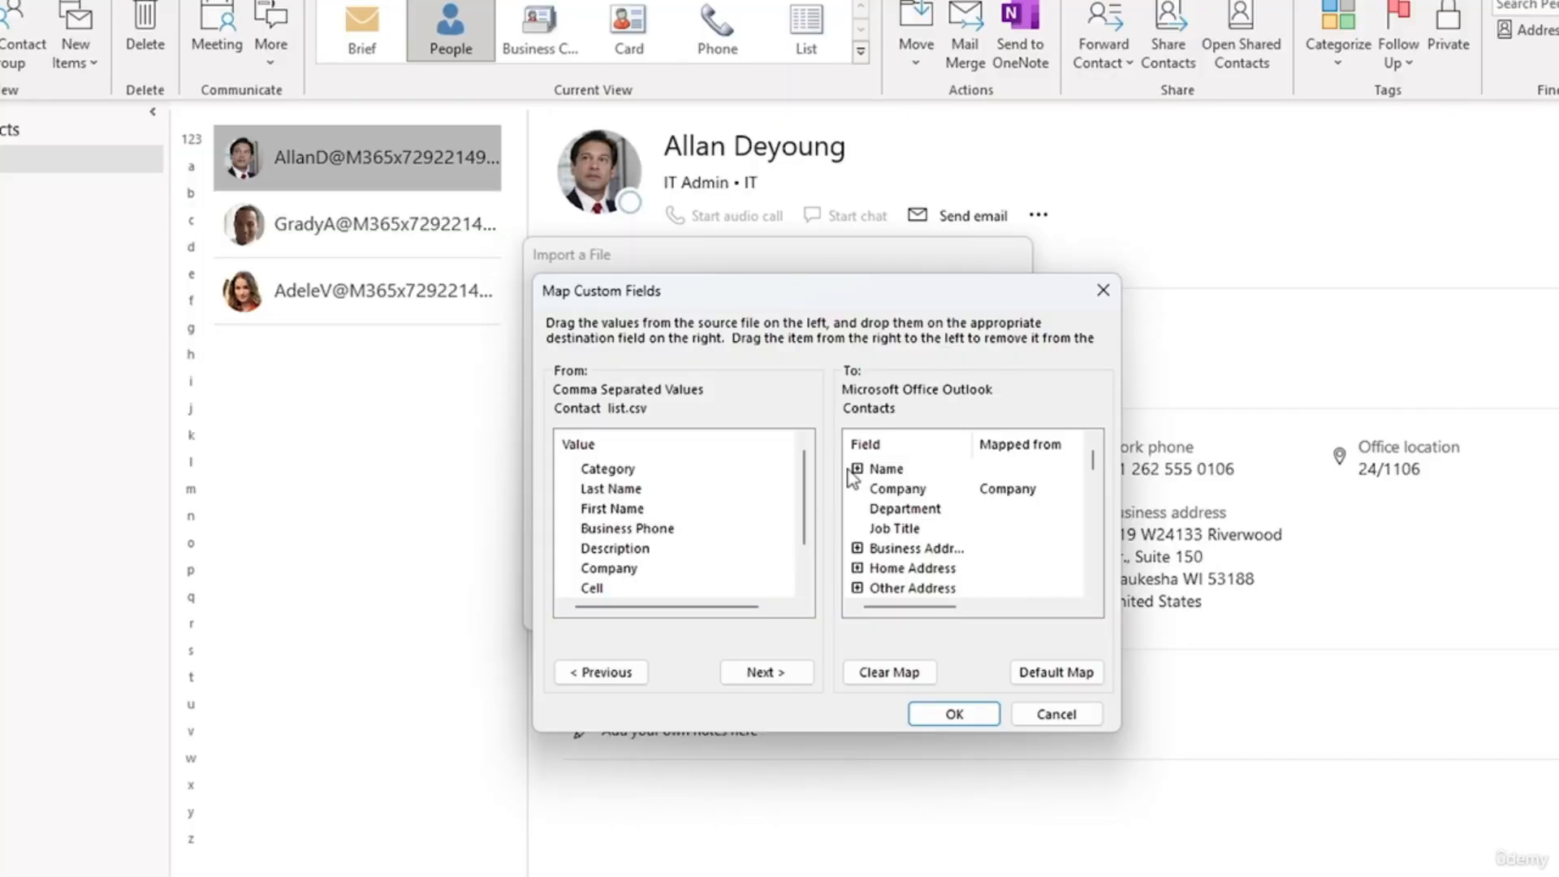
left_click(857, 470)
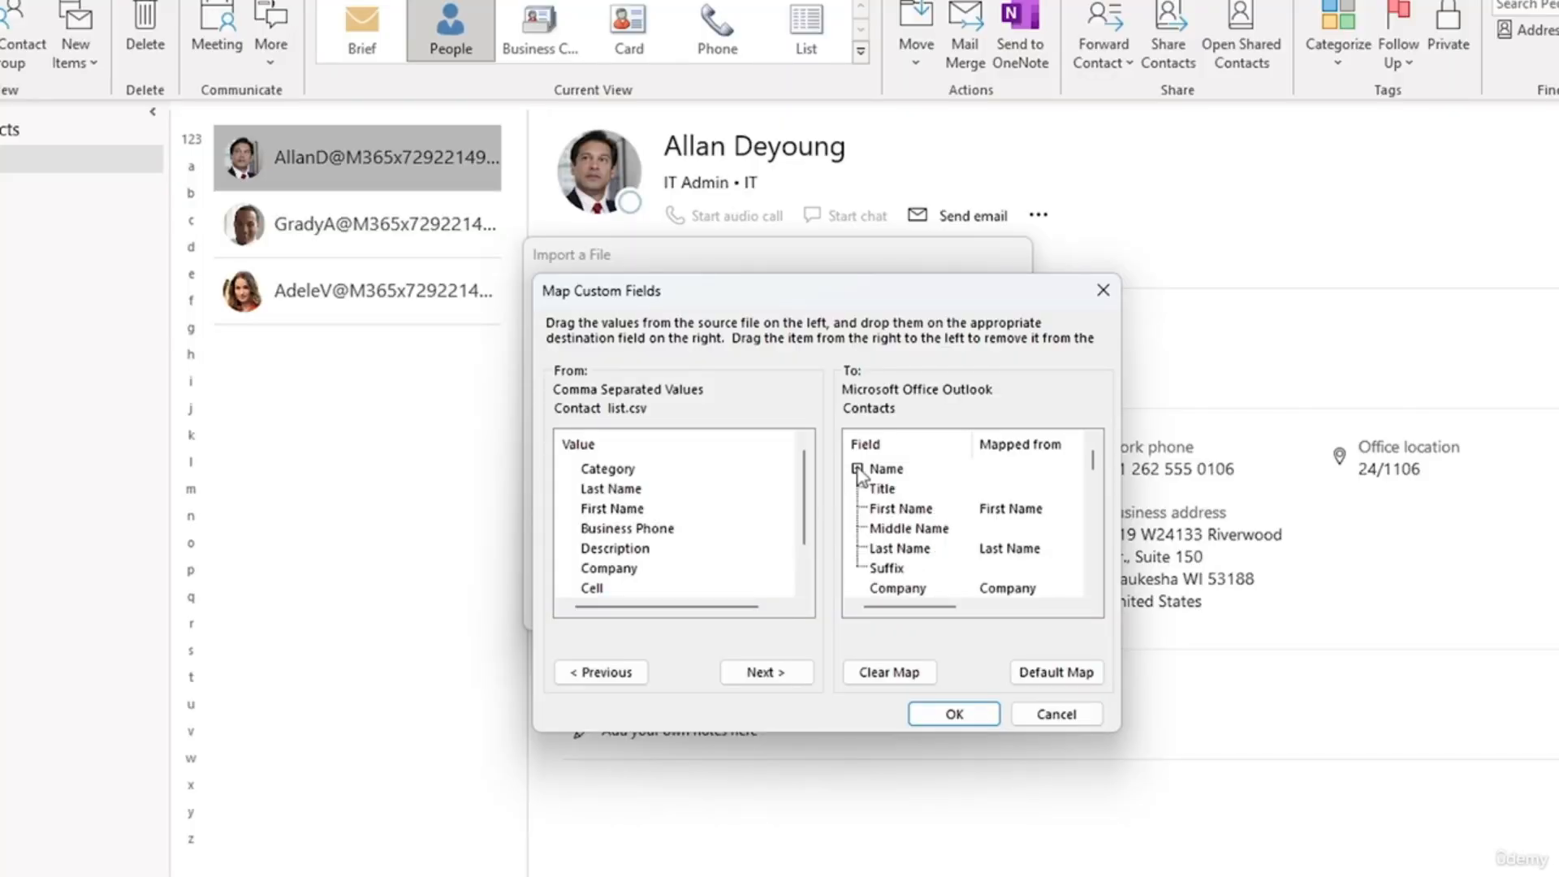
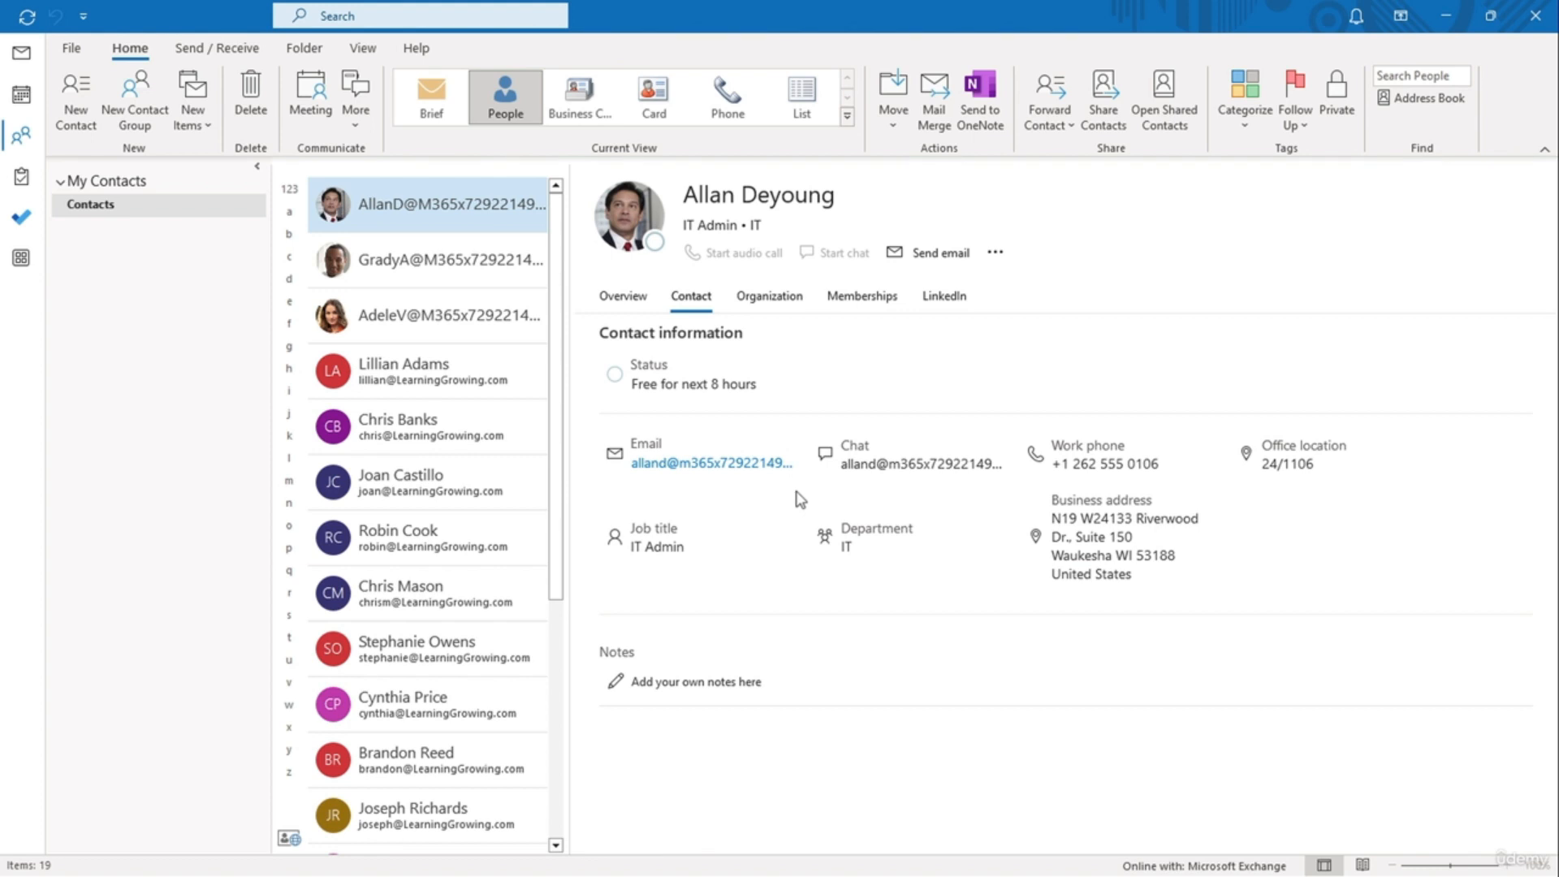
Step: Set up an export to a Comma Separated Values file with Contacts as the folder to export from
left_click(71, 51)
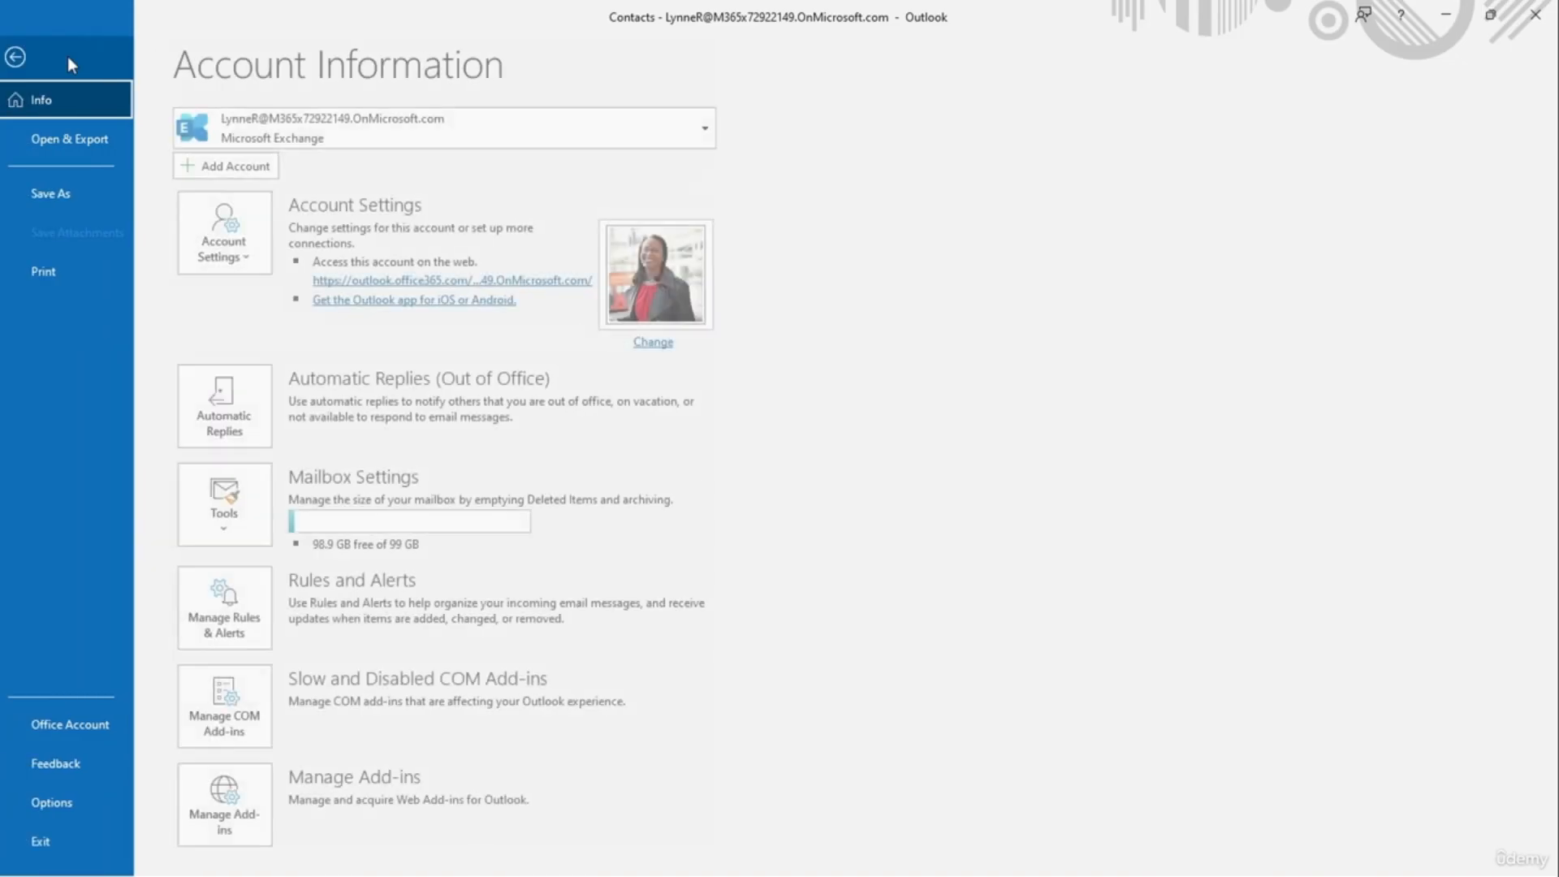
left_click(83, 137)
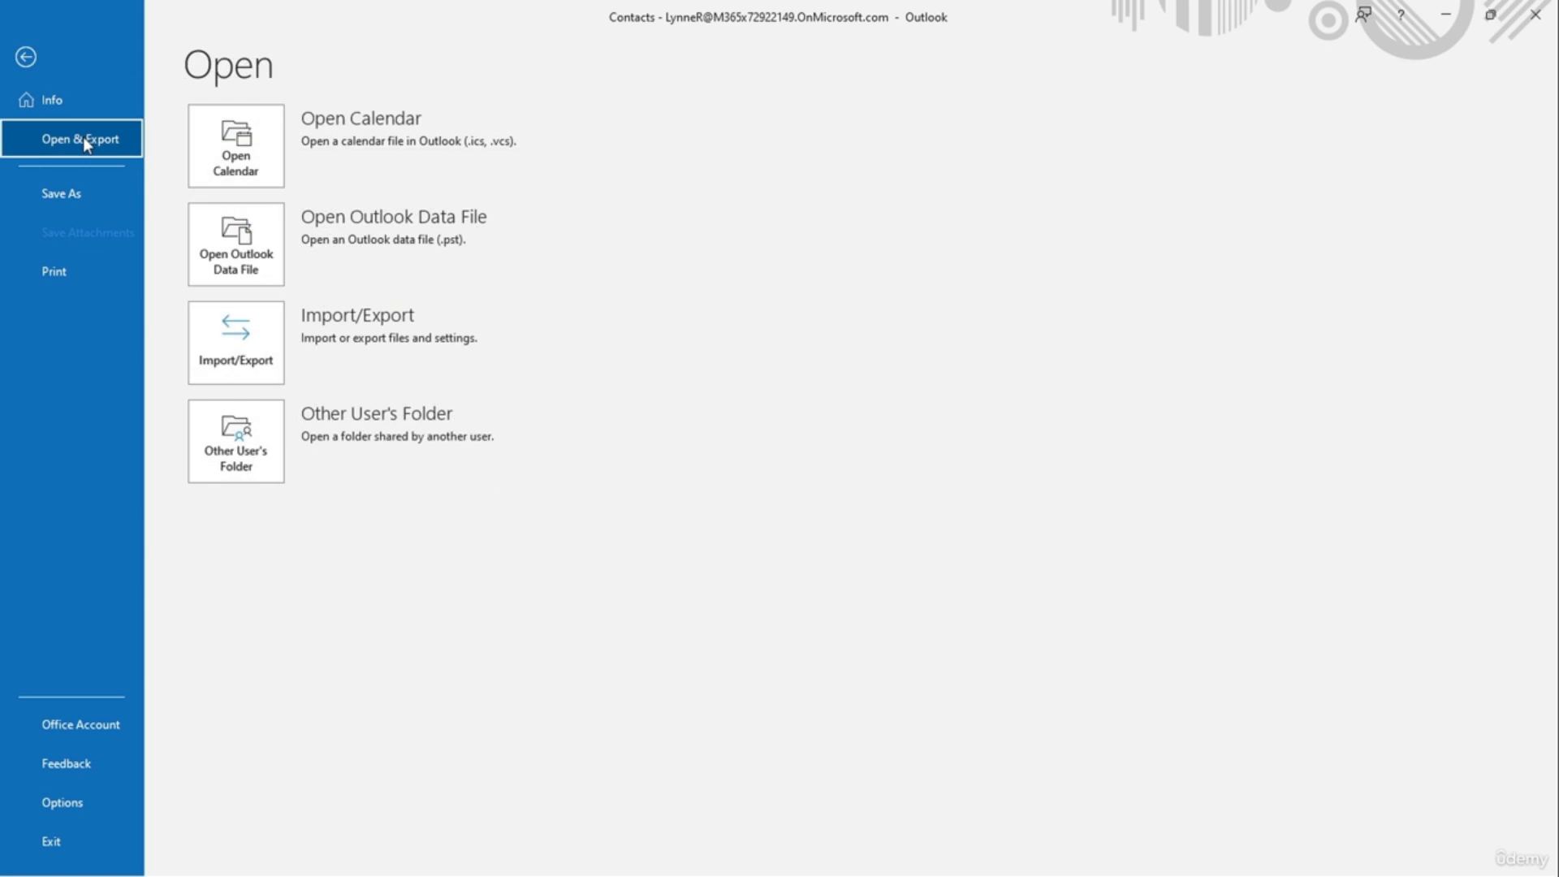
left_click(236, 345)
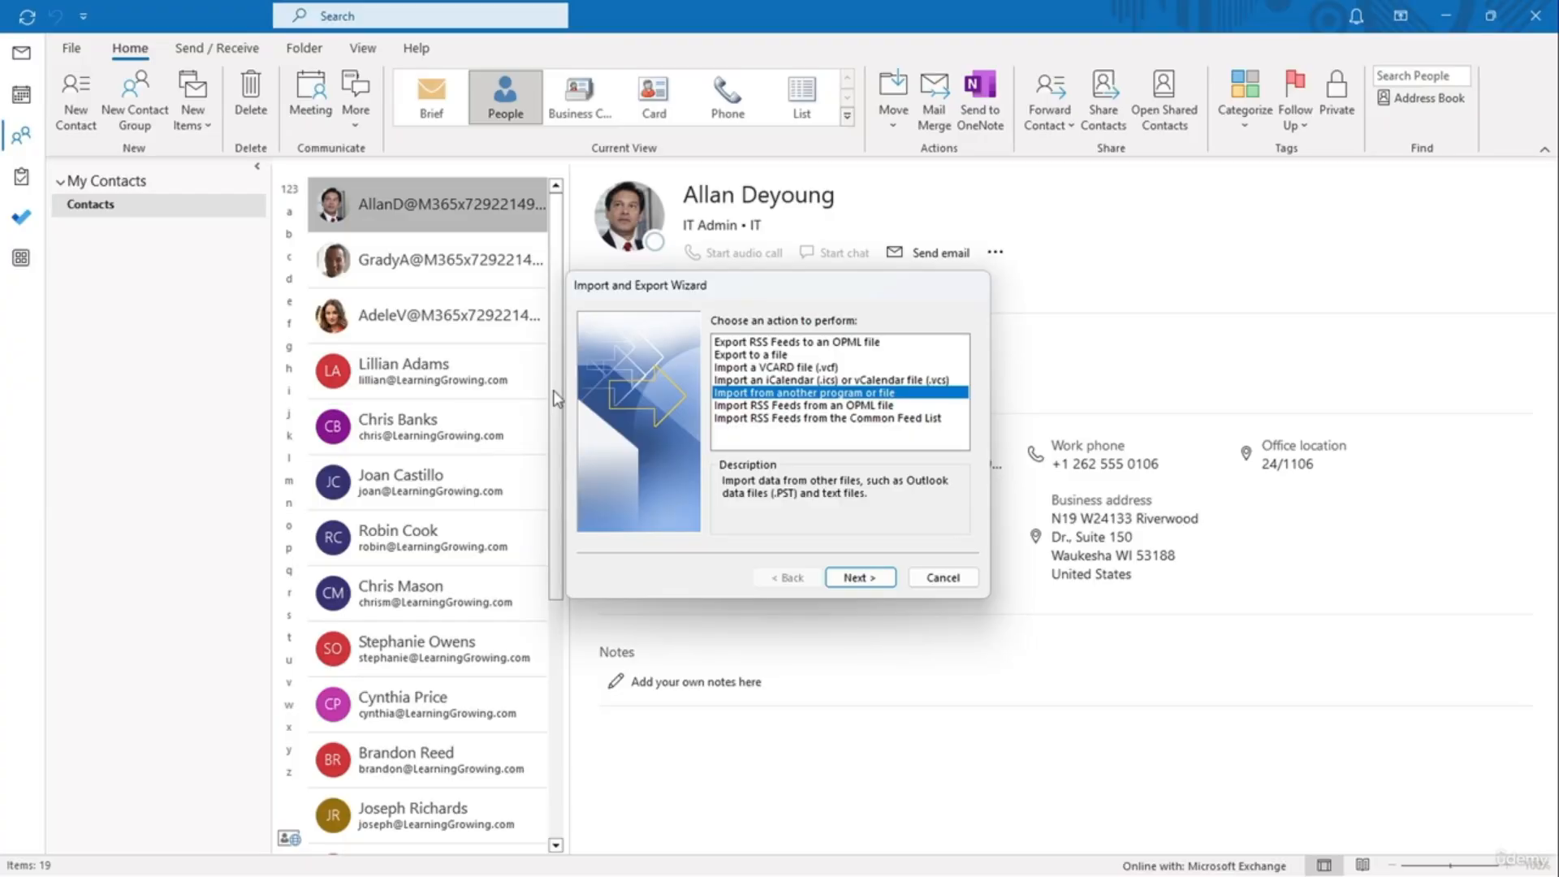
left_click(751, 357)
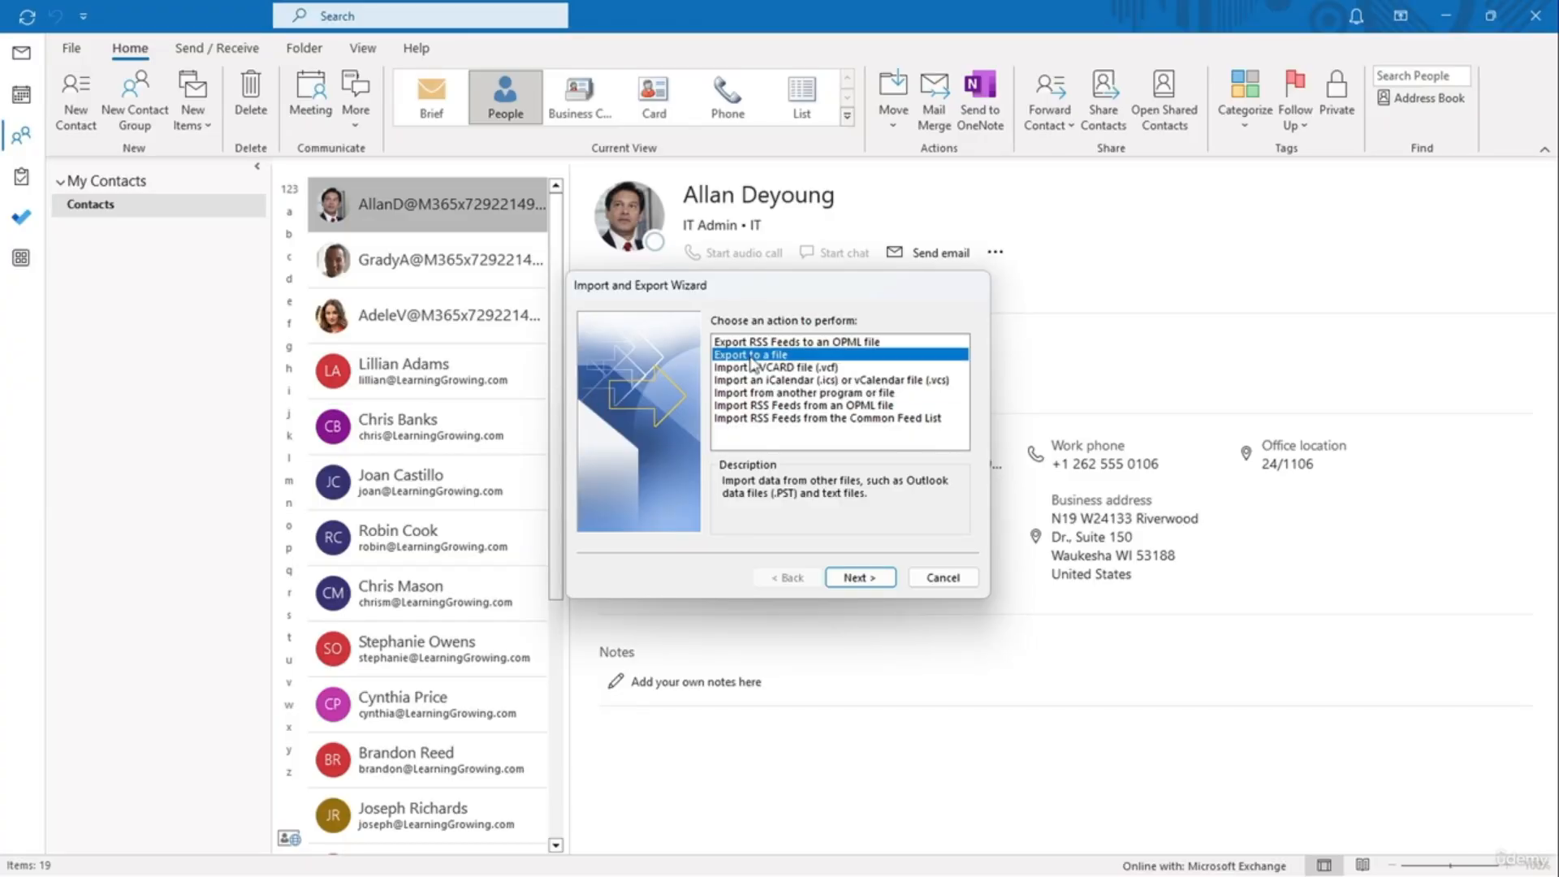
left_click(837, 578)
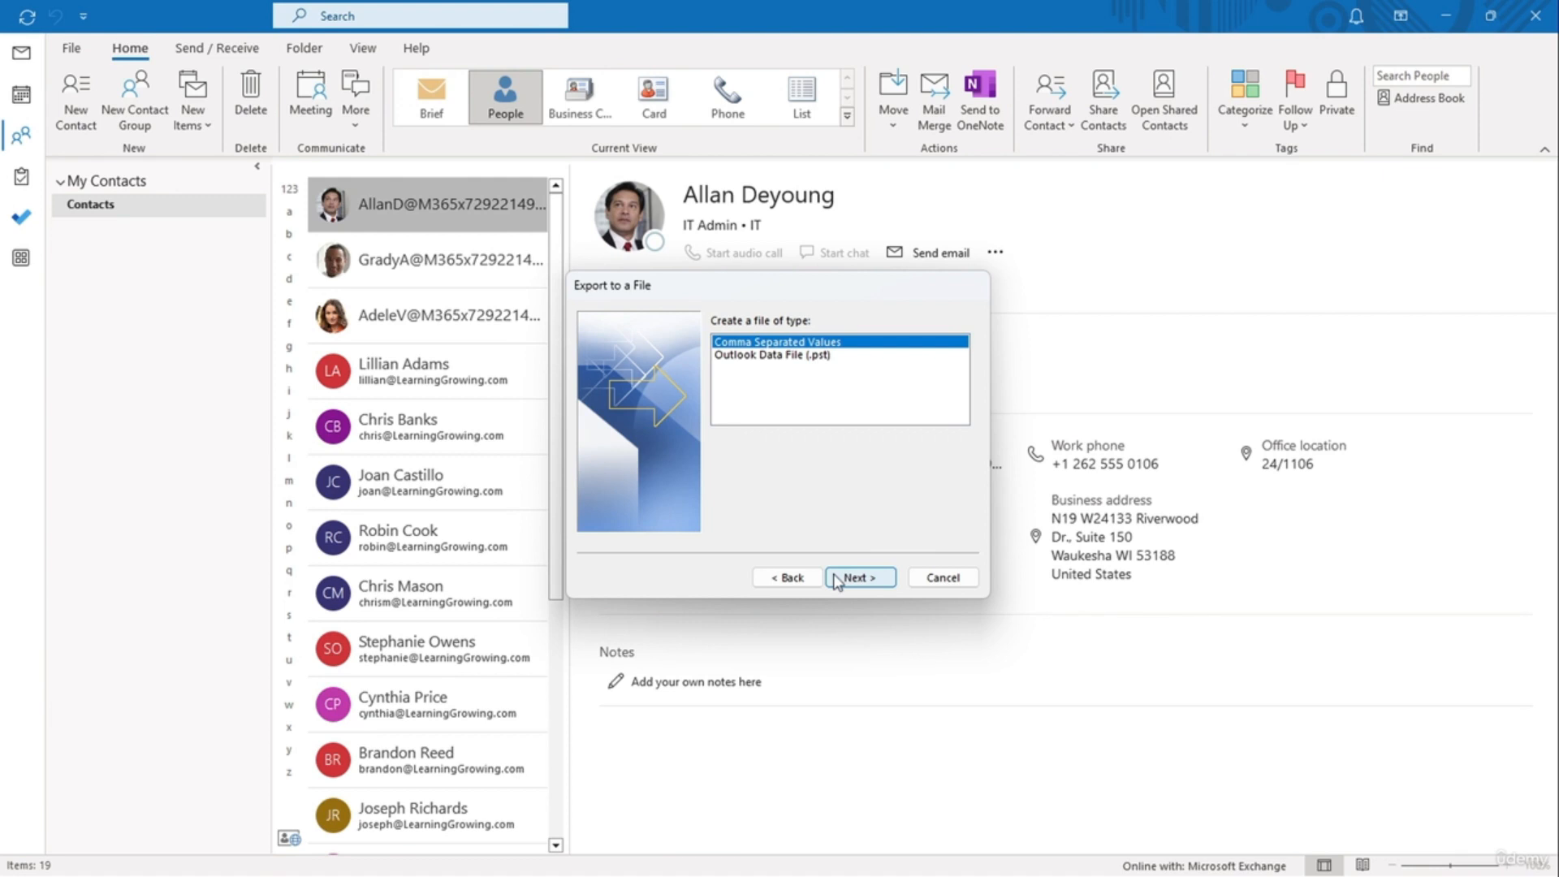
left_click(859, 577)
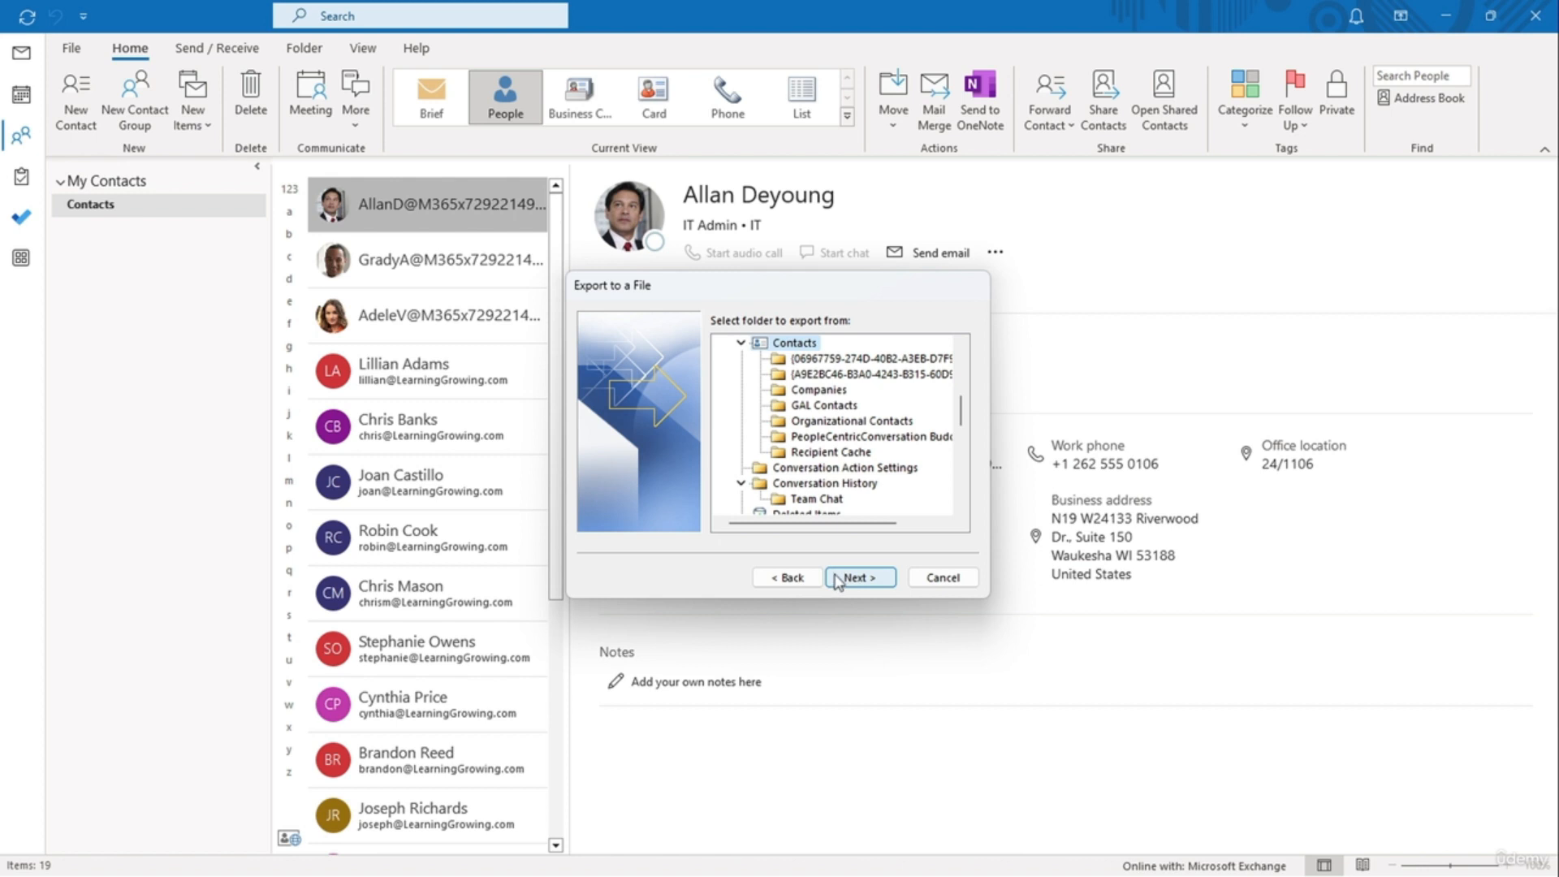
left_click(836, 578)
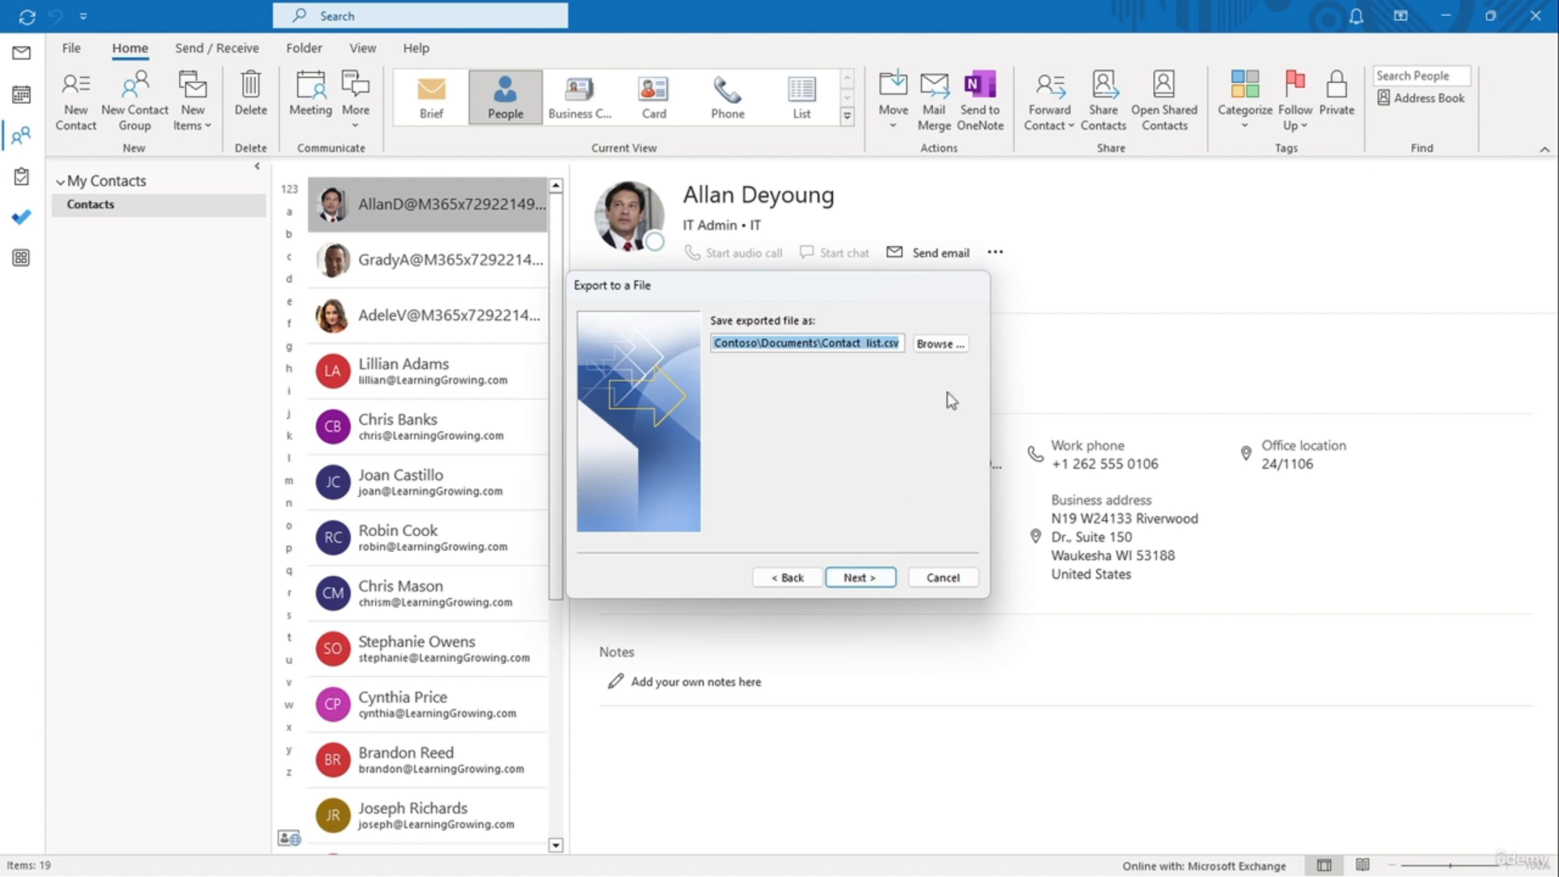
Step: Add "Exported" to the front of the export file name in the Documents folder and complete the contacts export
left_click(942, 345)
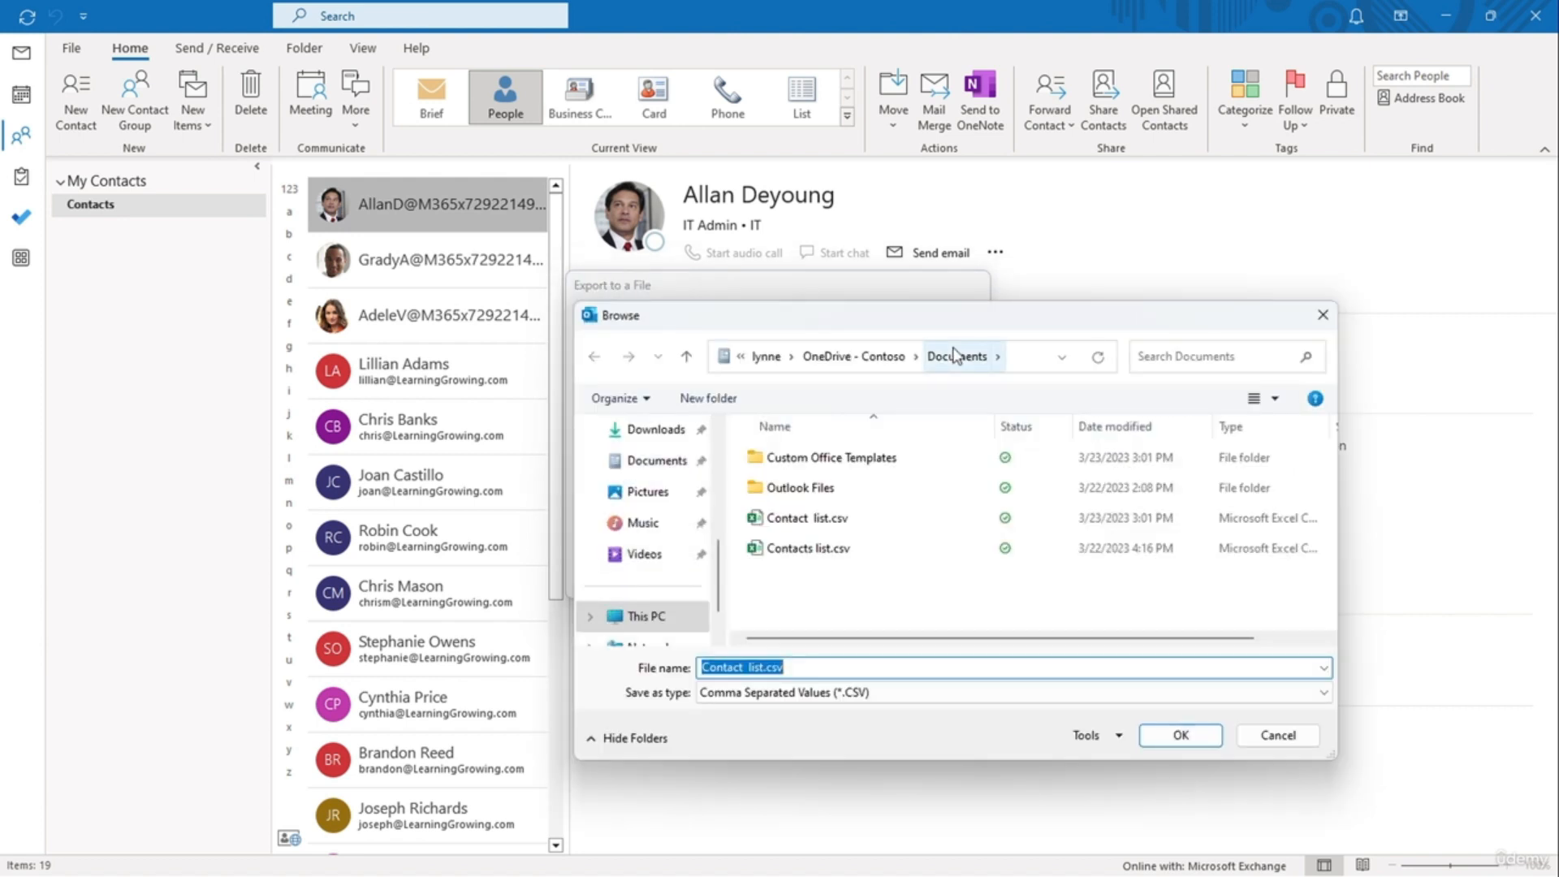
key("Home")
type("Exported")
left_click(1181, 735)
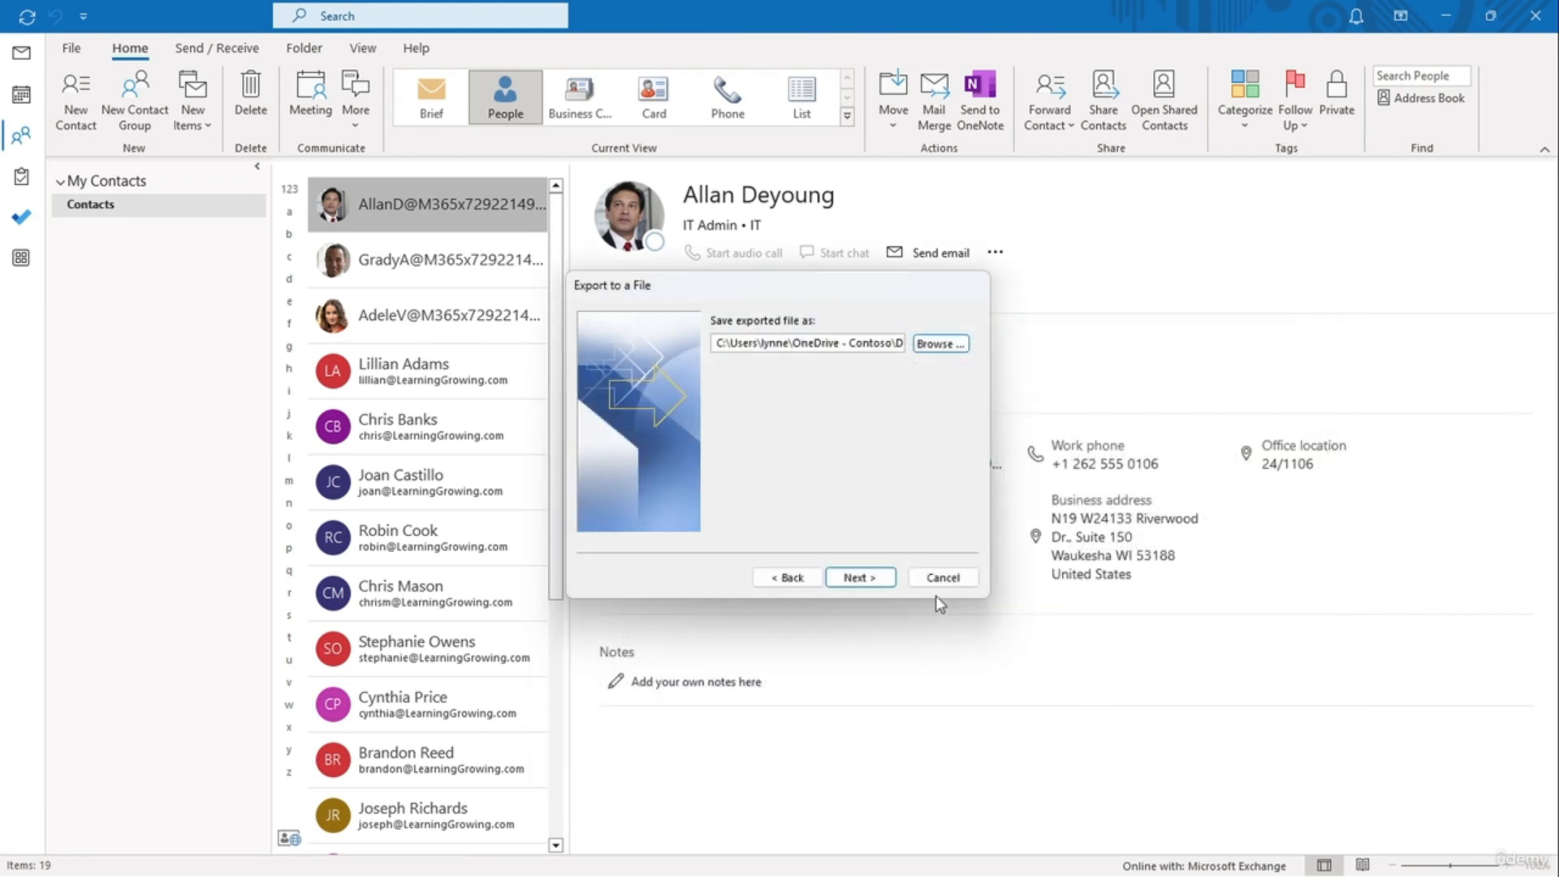
left_click(867, 581)
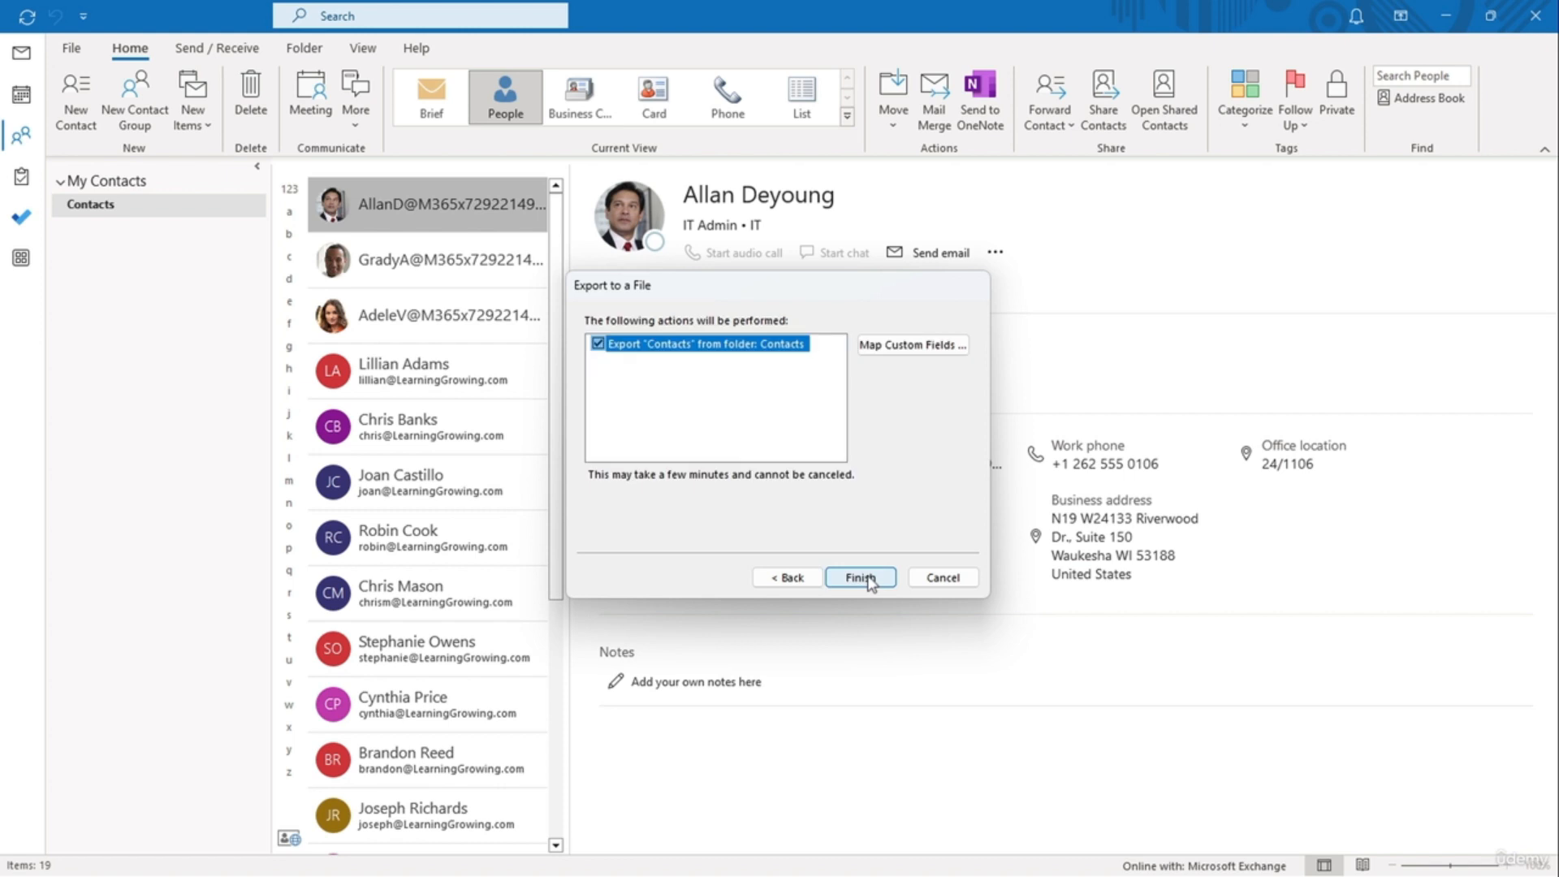
left_click(861, 577)
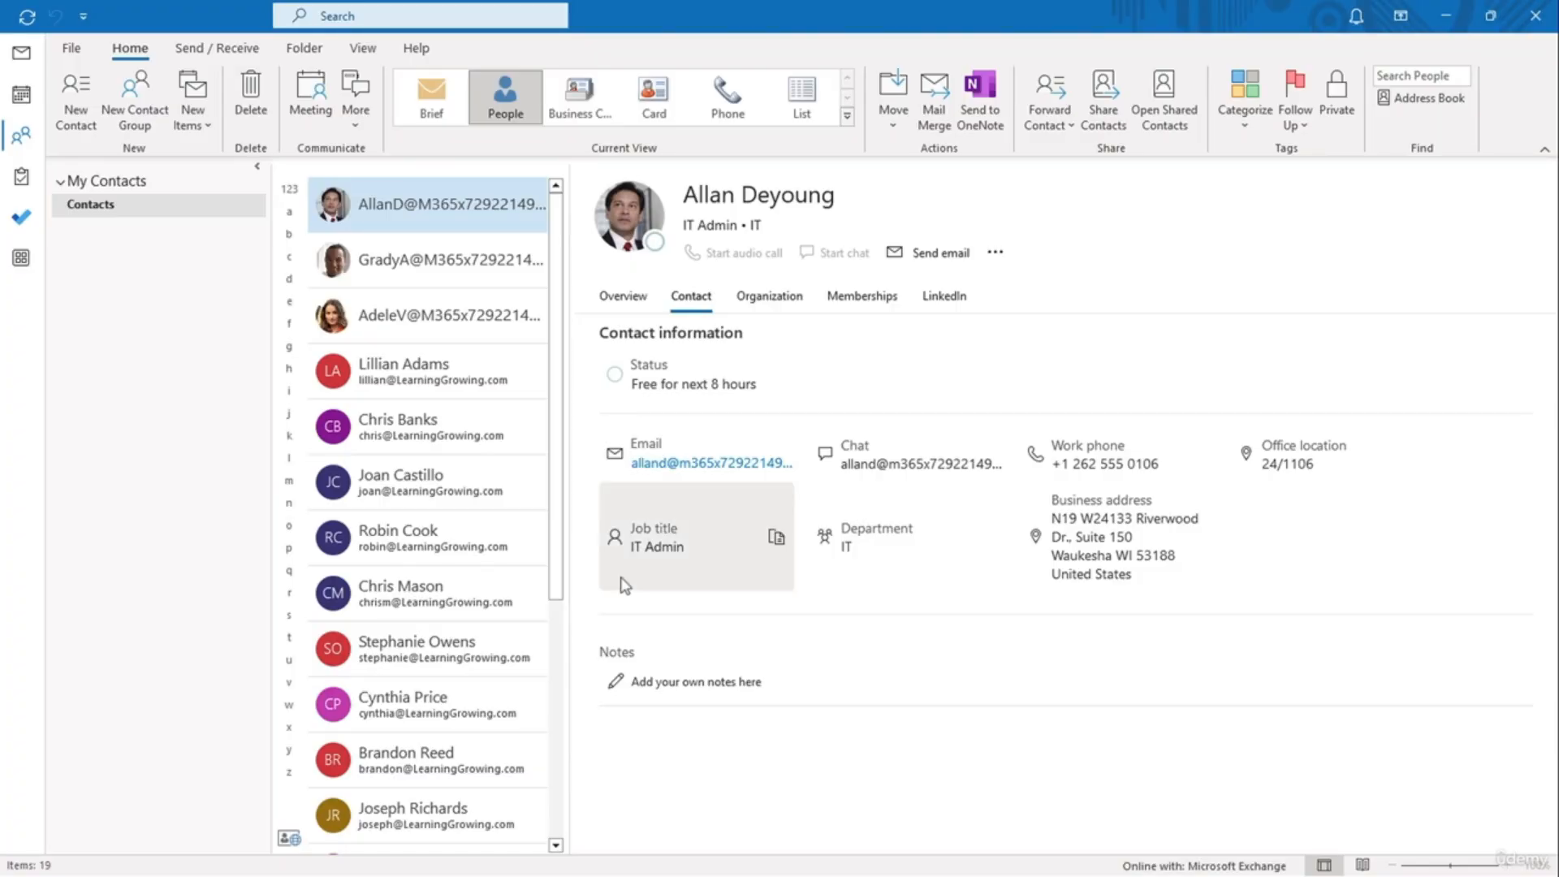
Step: View the contact details of the imported contact from the Recruiting department
left_click(487, 537)
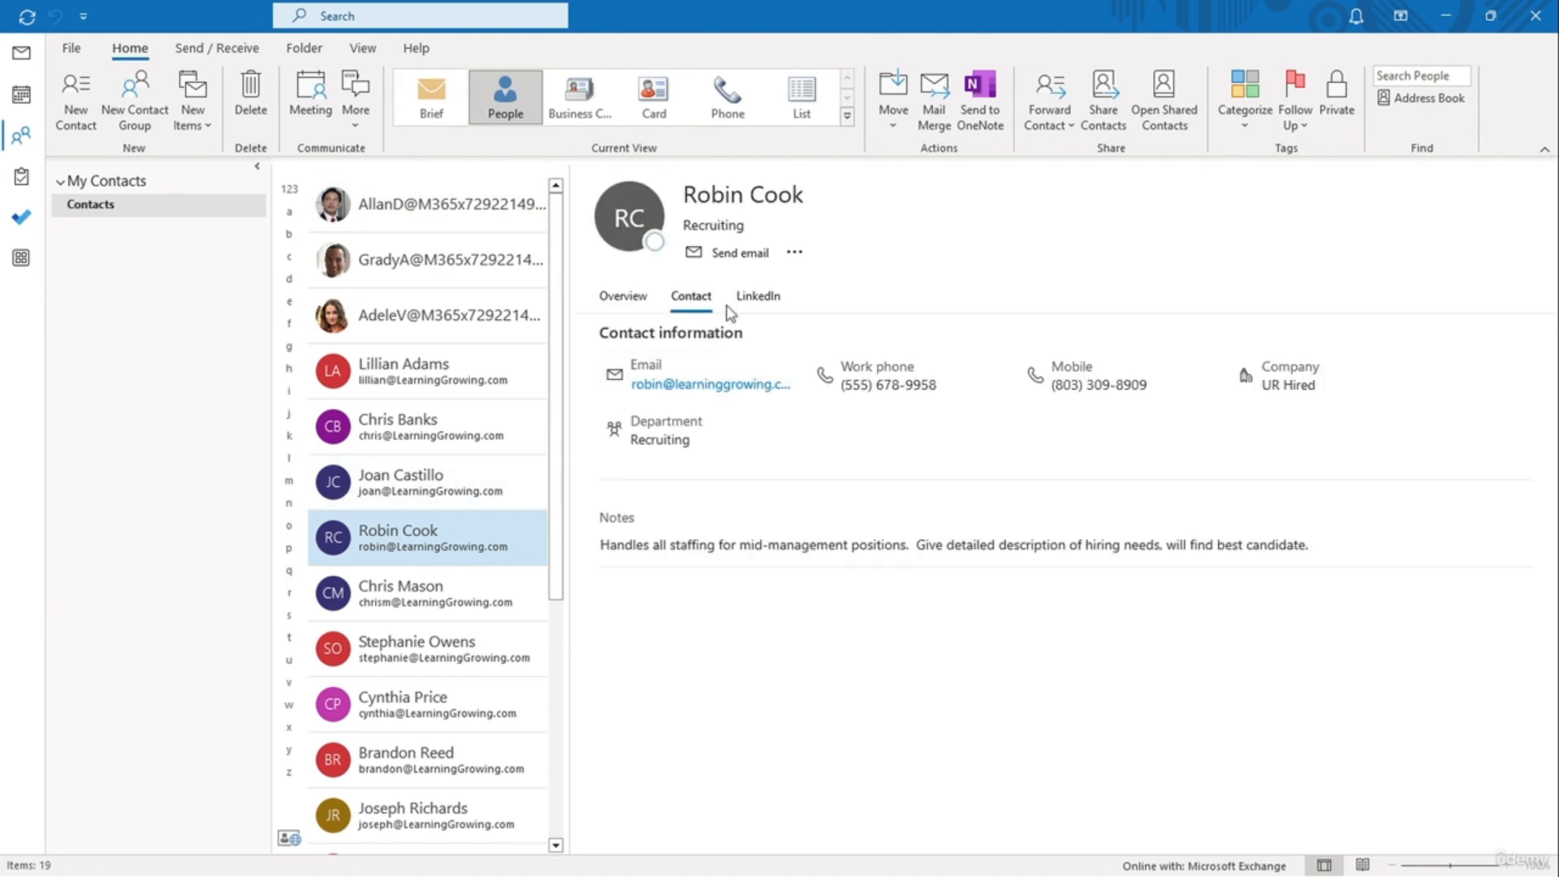
Step: Forward the selected Recruiting contact as an Outlook contact in an email to a colleague and send it
left_click(1050, 118)
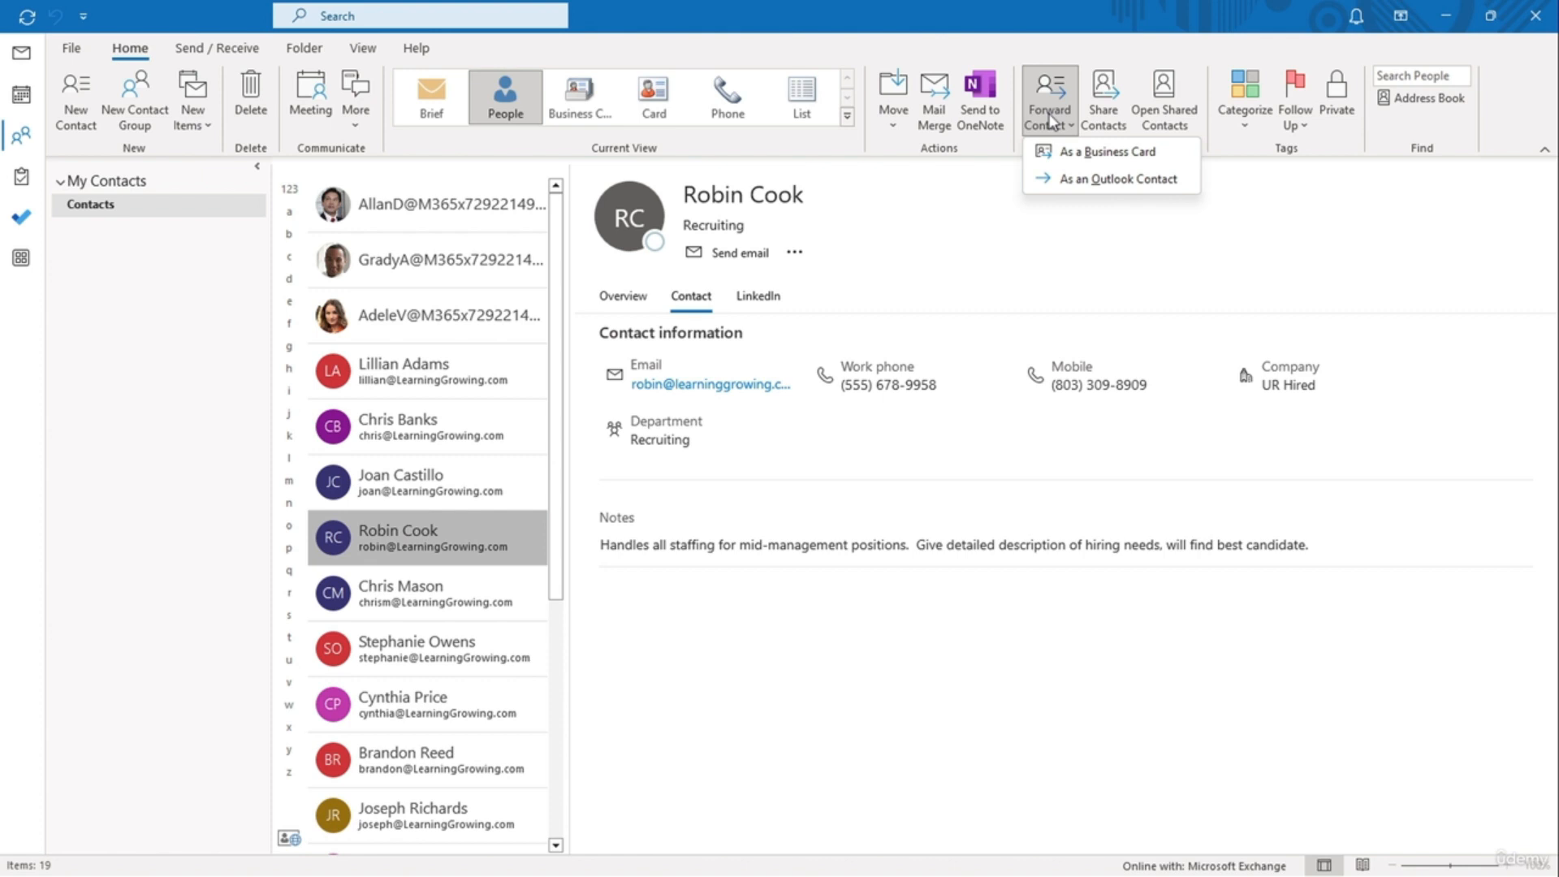
left_click(1072, 180)
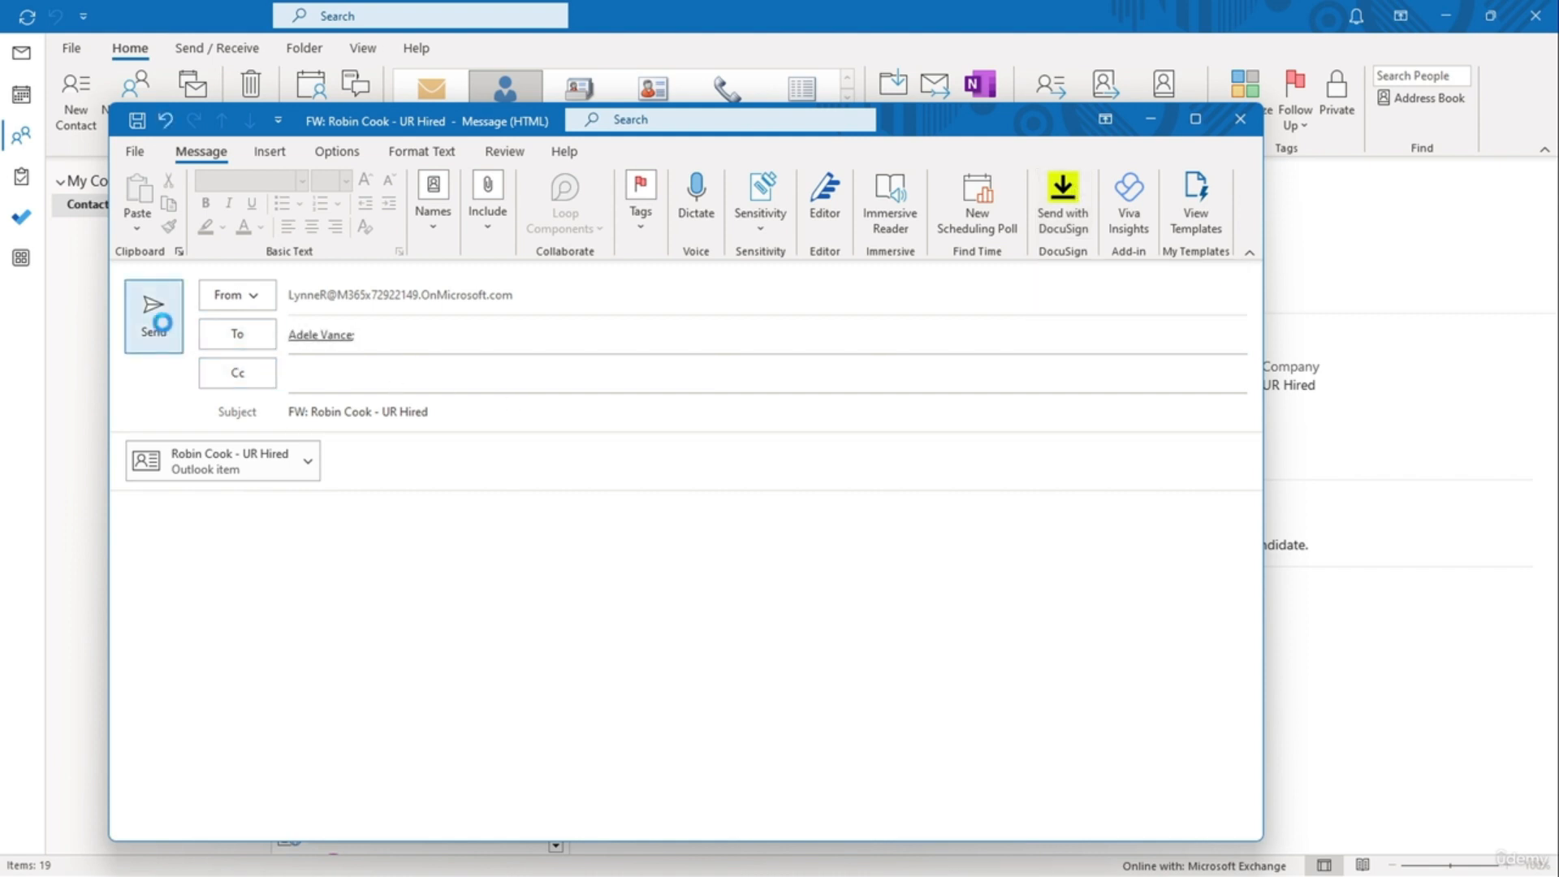
left_click(153, 313)
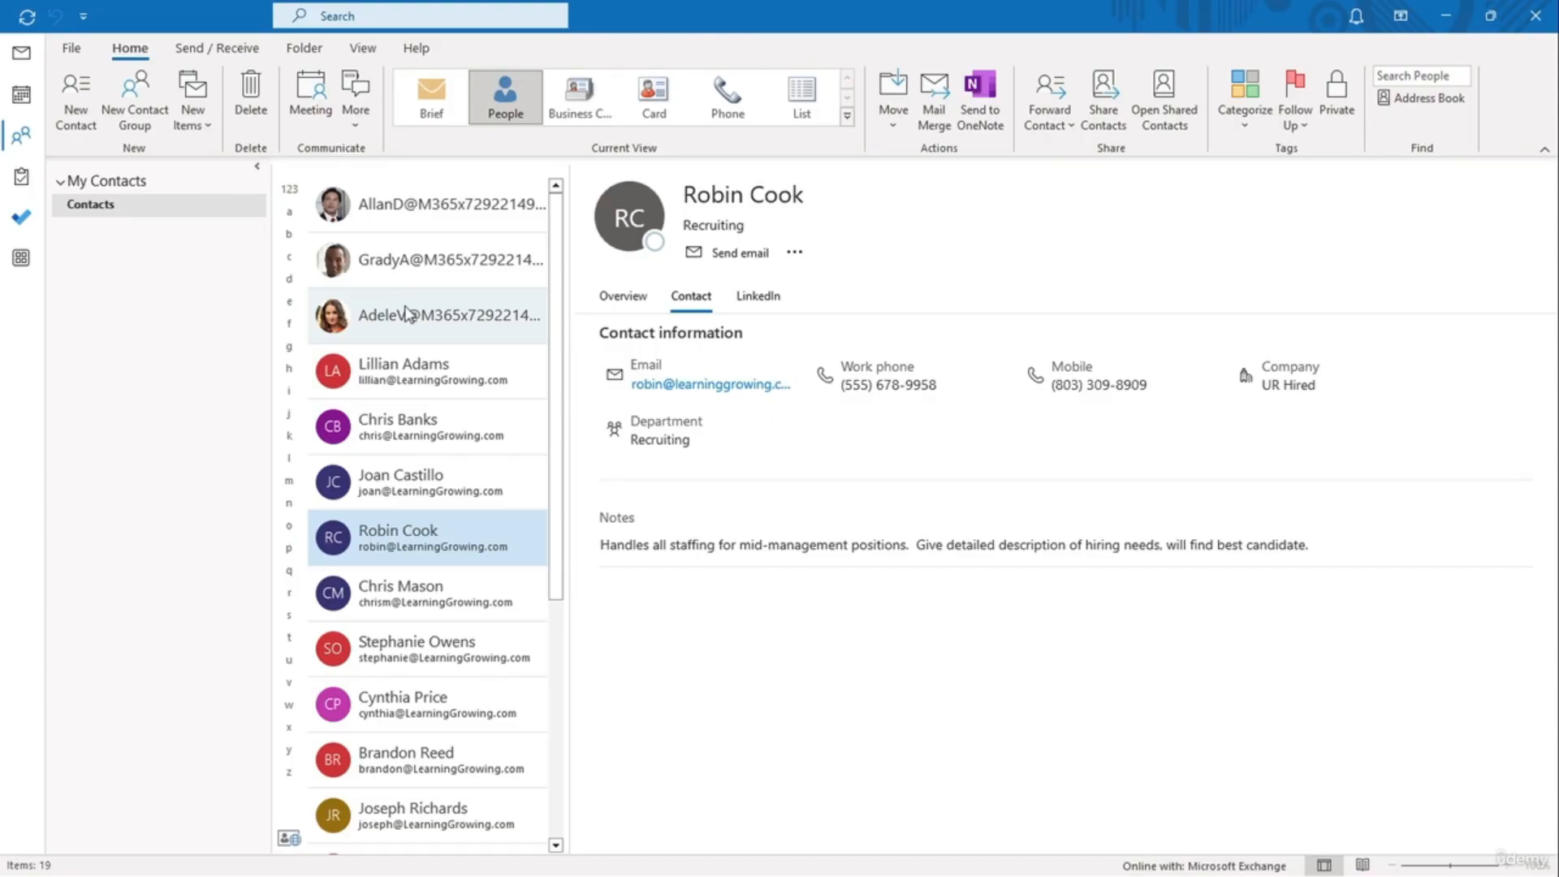
Step: Show the contacts as business cards and open the same Recruiting contact's business card for editing
left_click(579, 99)
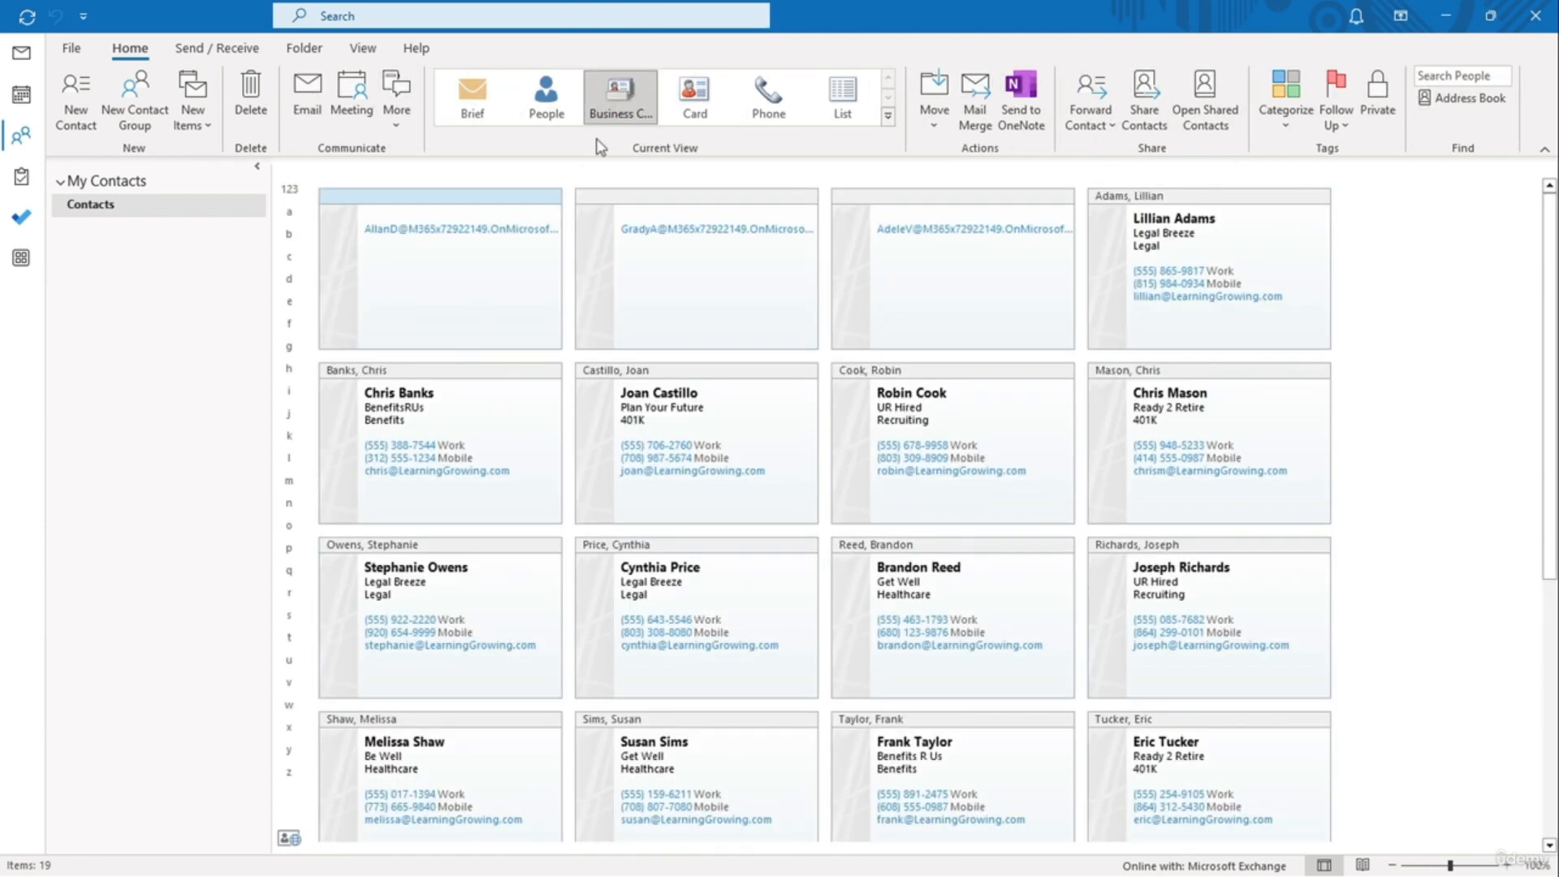
left_click(997, 390)
double_click(997, 390)
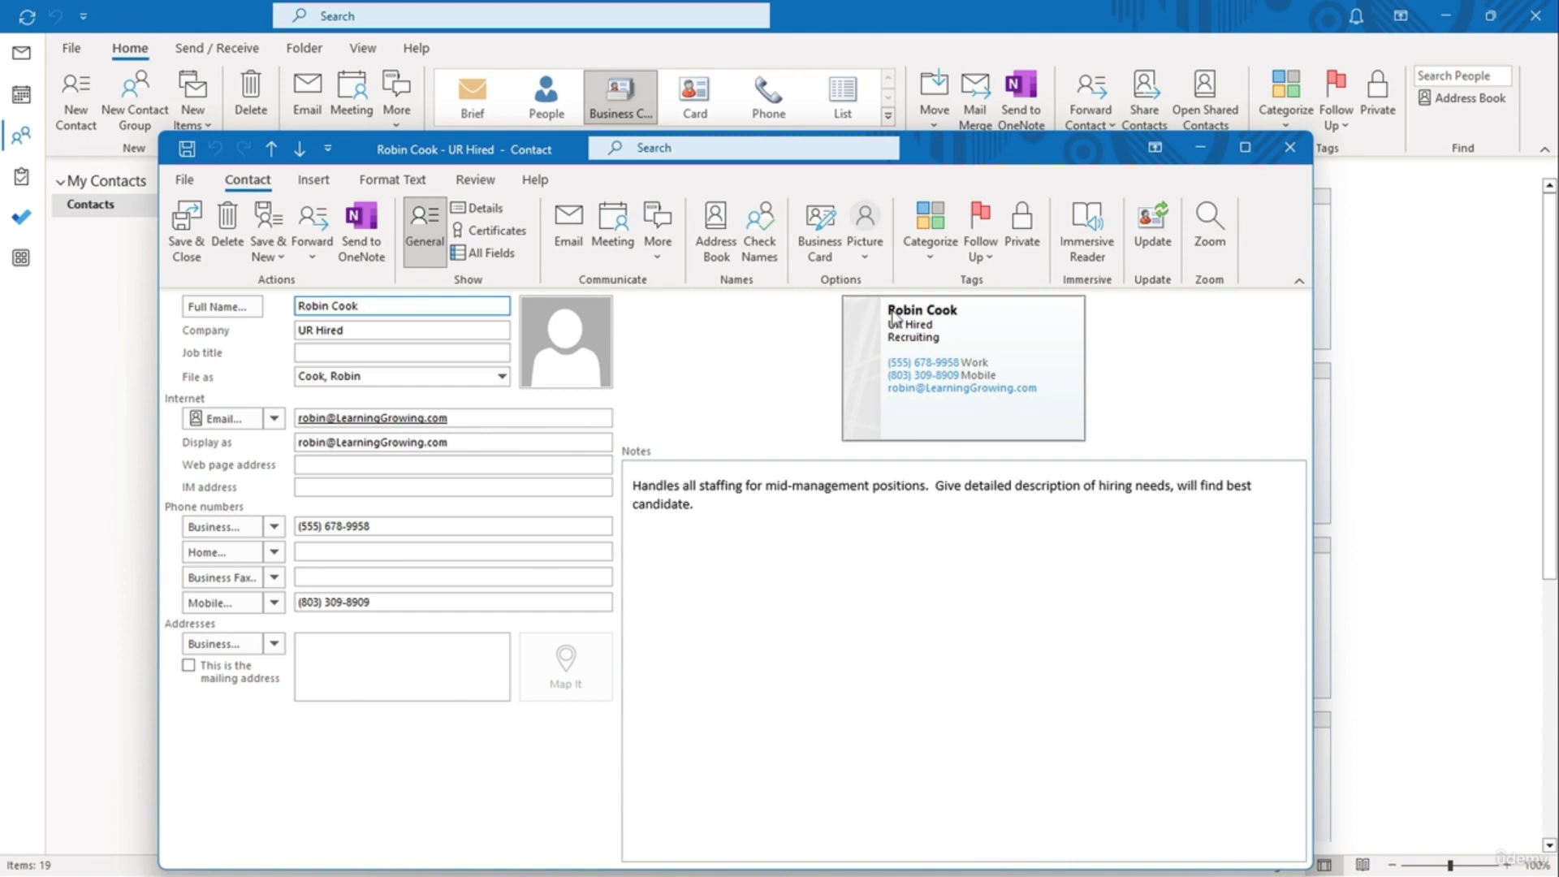
left_click(824, 262)
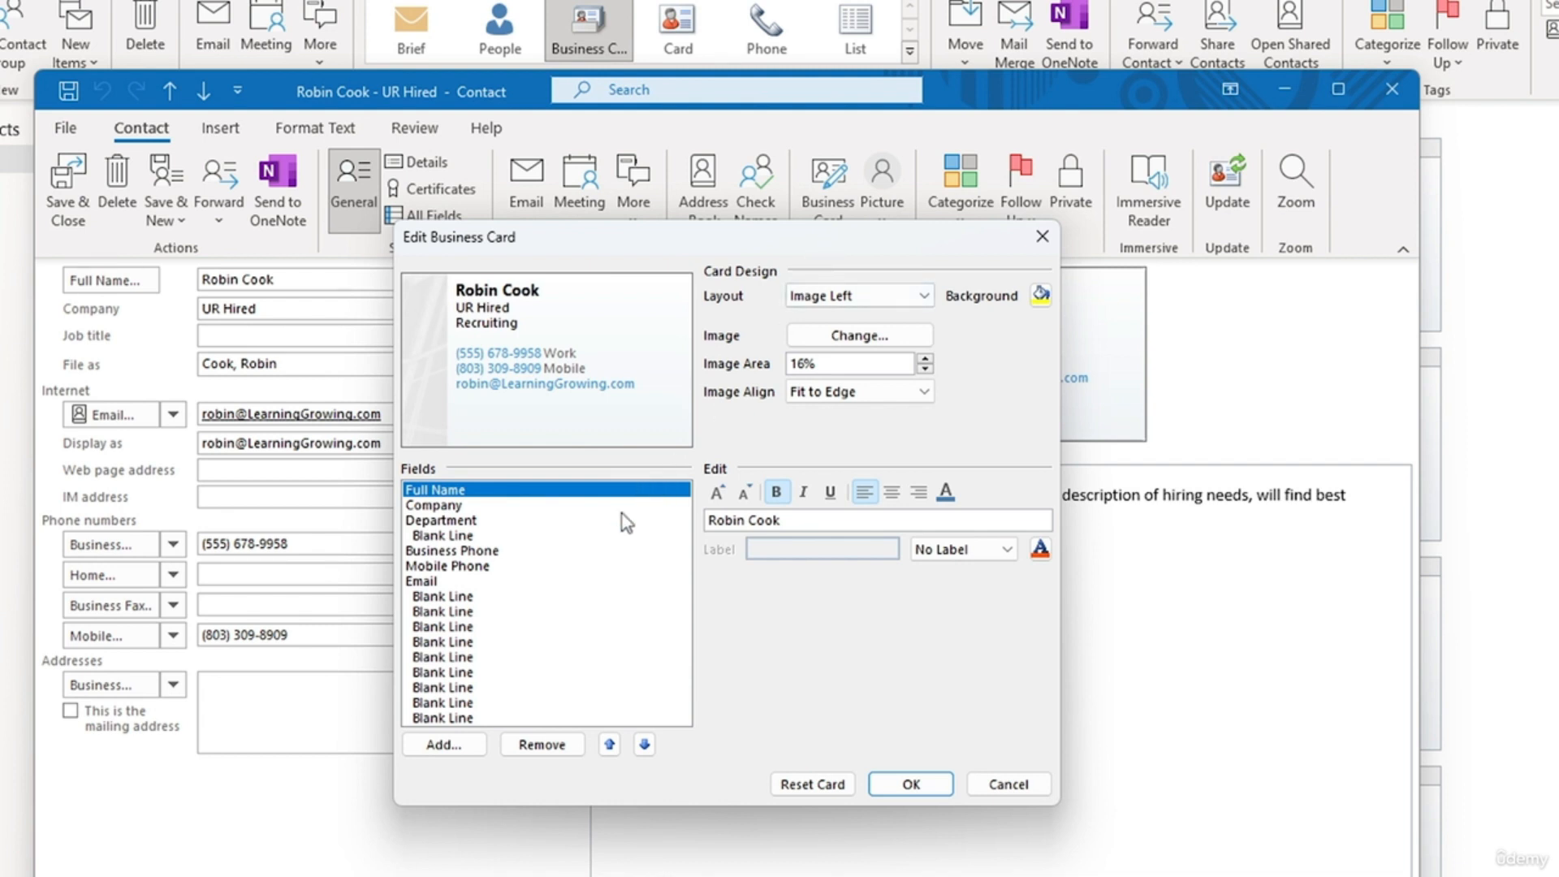
Step: Remove the Mobile Phone field from the business card and place two blank lines between Business Phone and Email
left_click(578, 571)
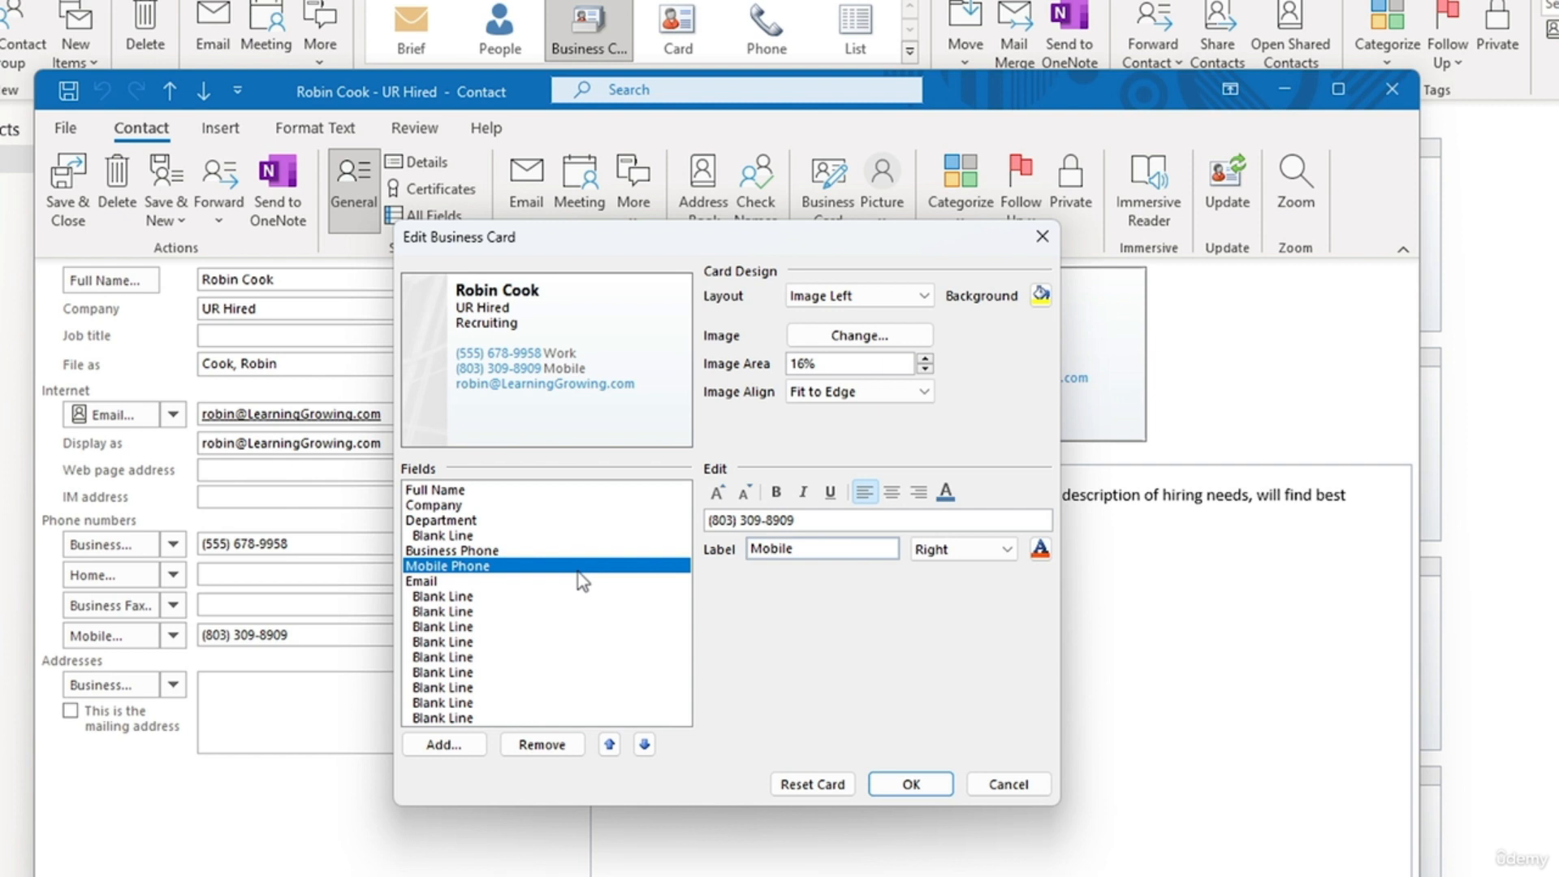
left_click(542, 744)
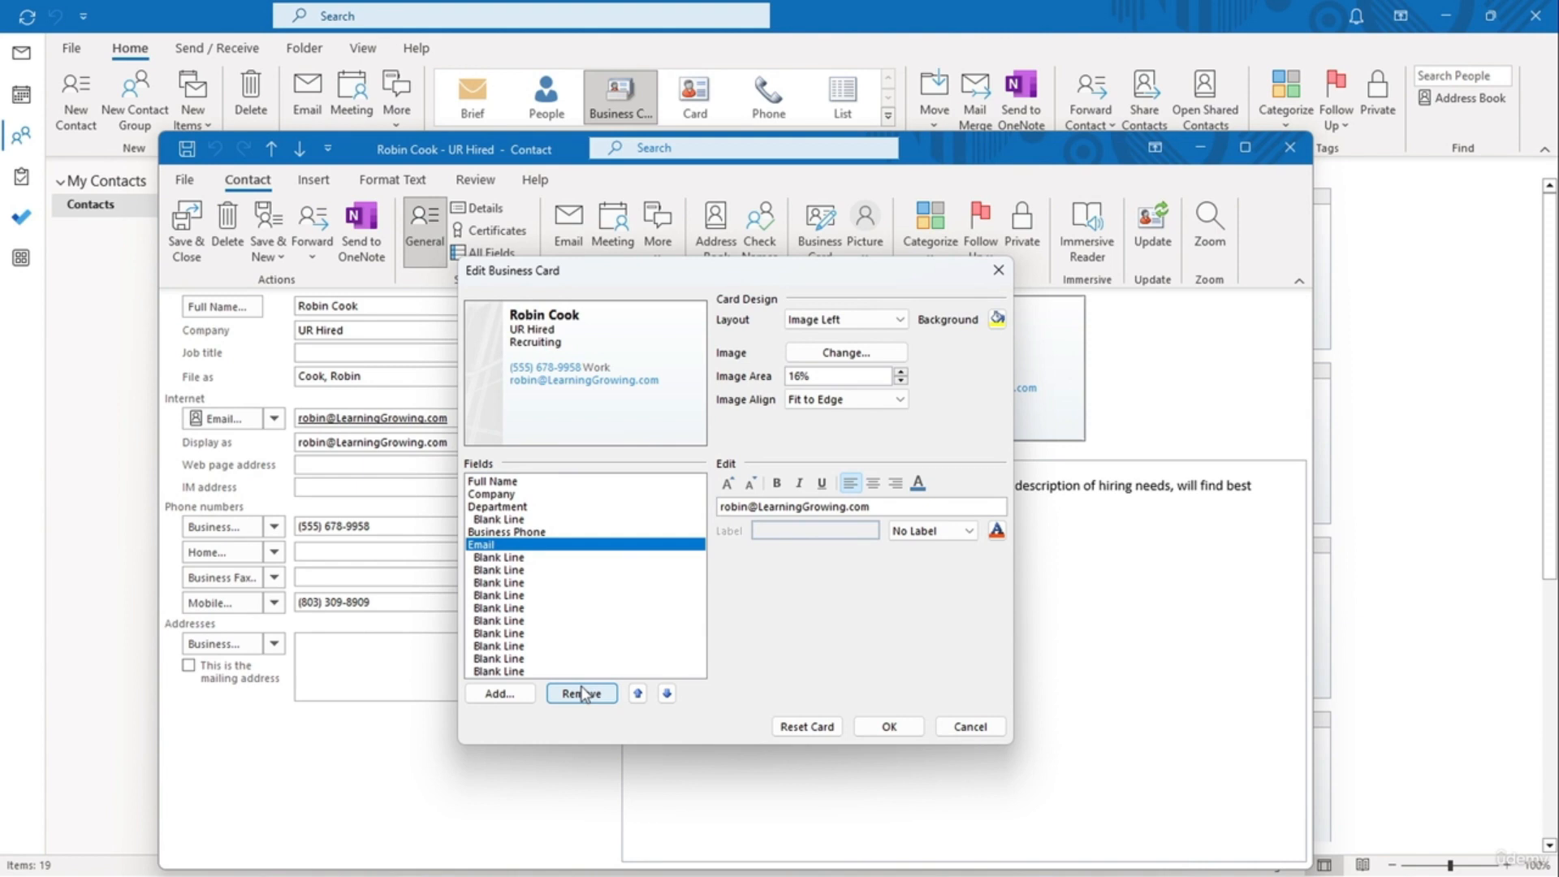
left_click(528, 559)
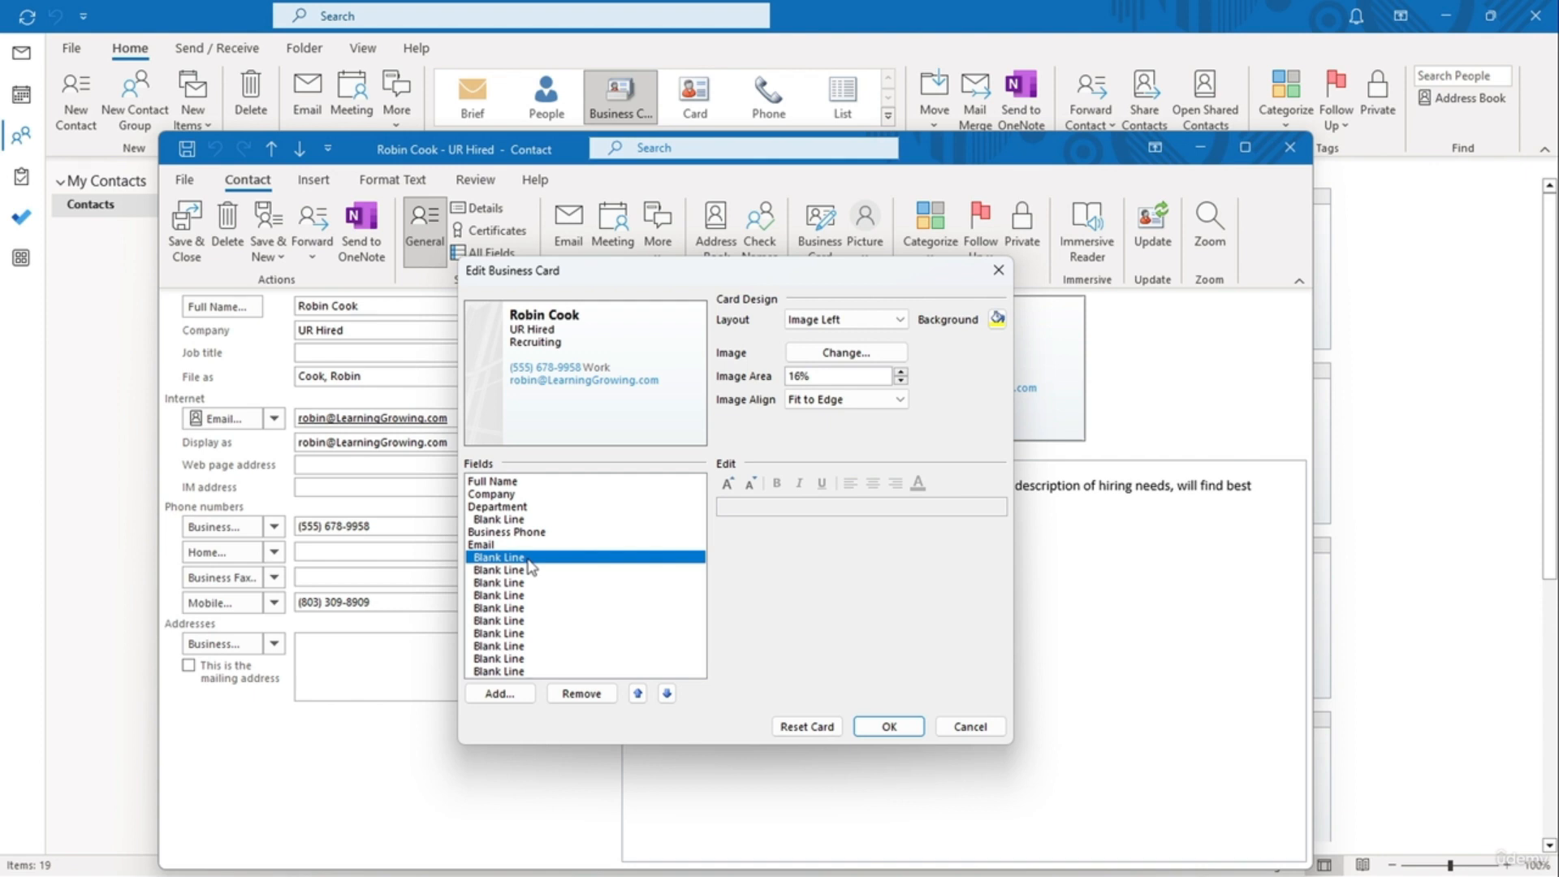
left_click(638, 694)
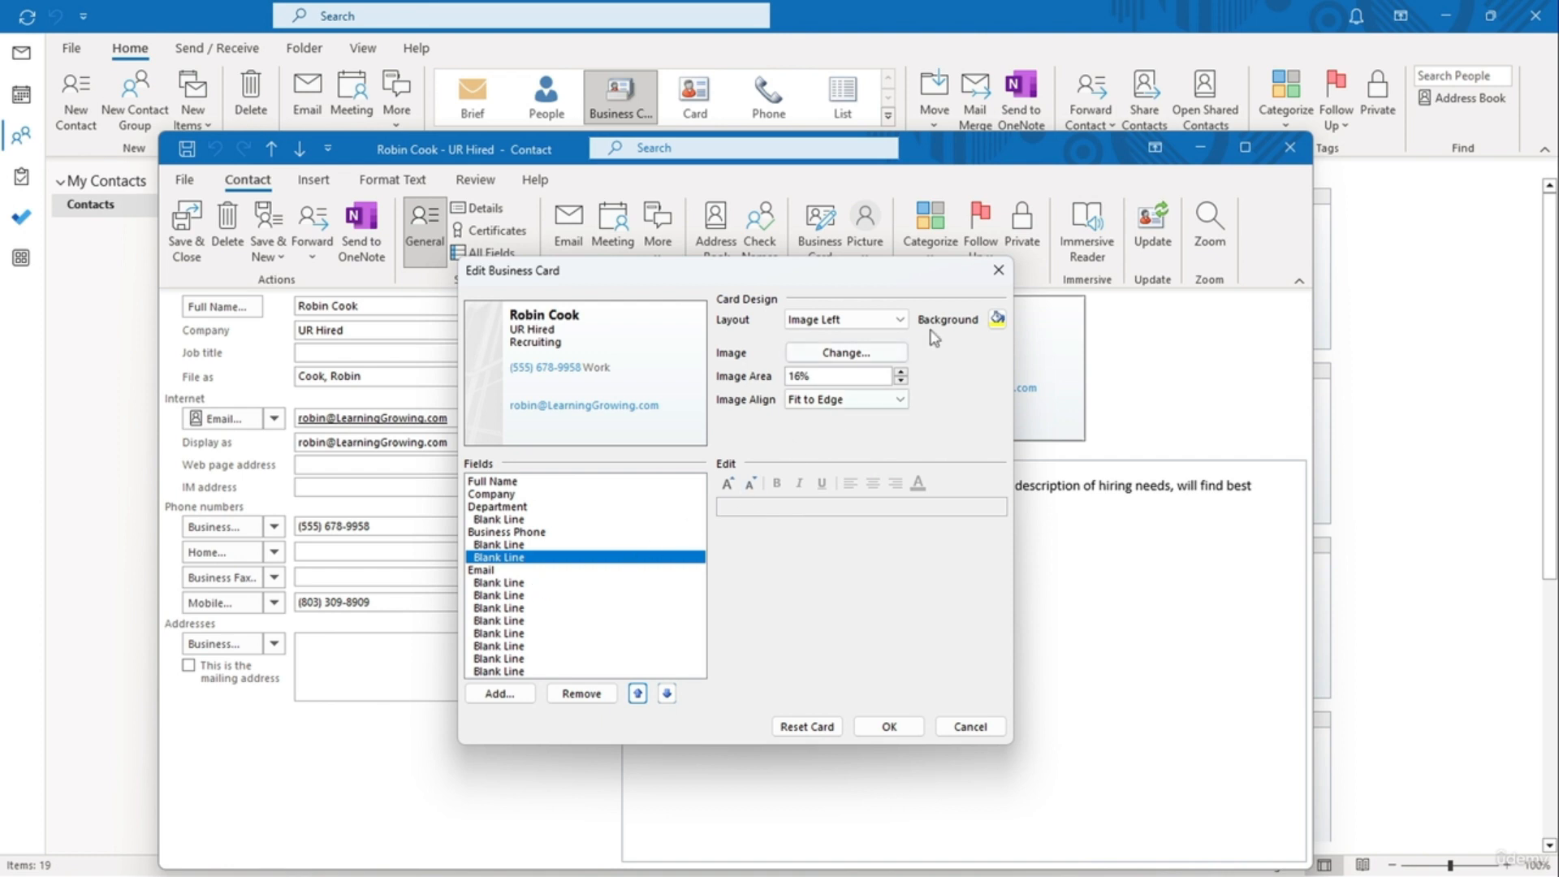
Step: Set the business card's background to the bright blue basic color
left_click(998, 319)
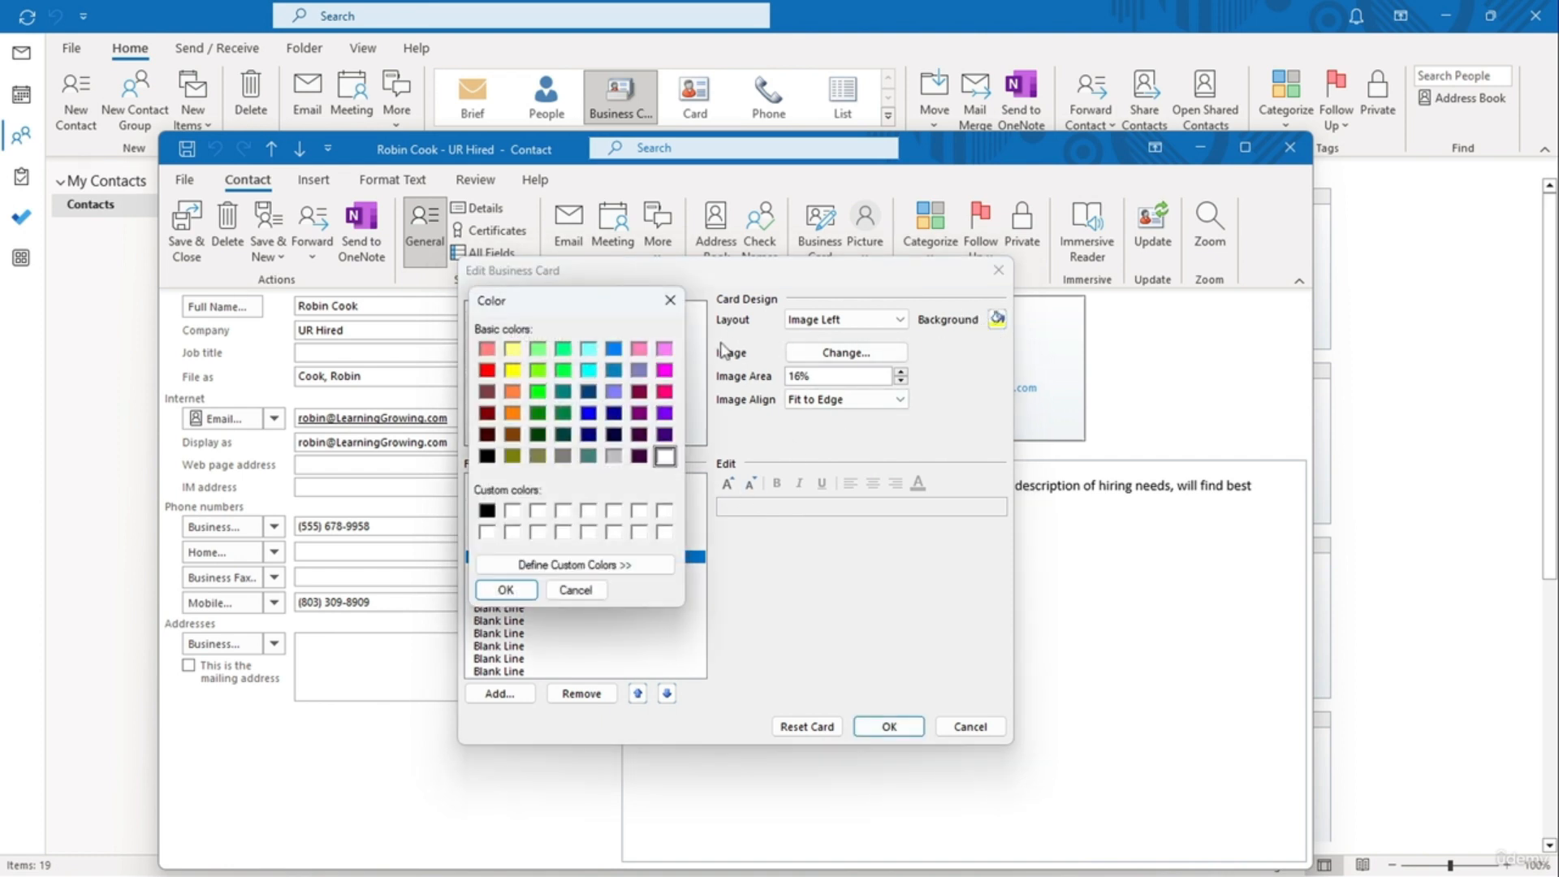
left_click(614, 349)
left_click(521, 593)
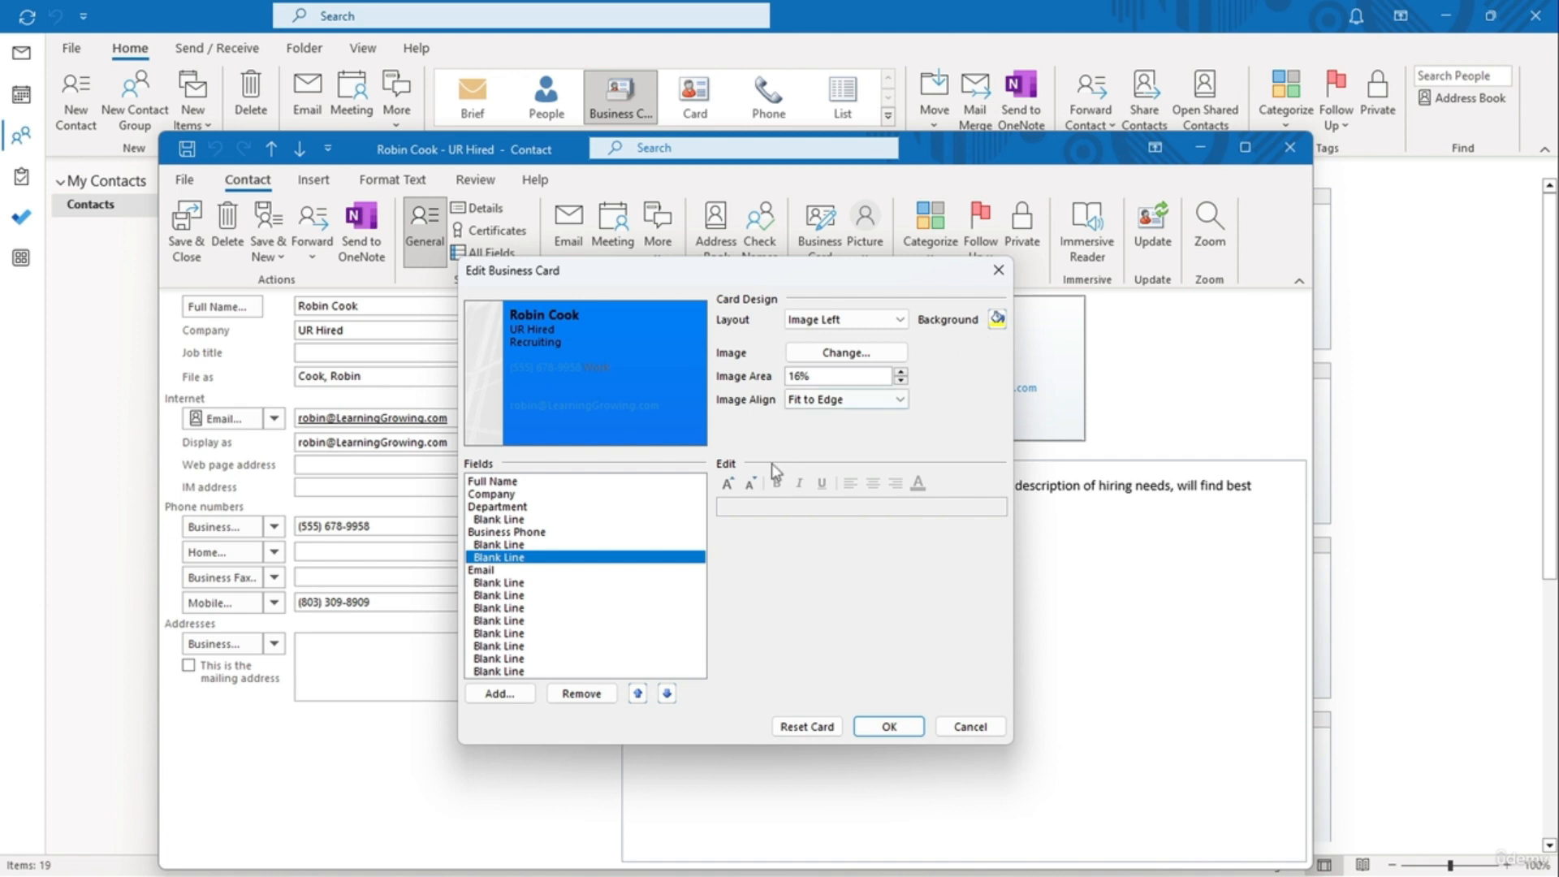
Step: Color the card's Business Phone number and its Work label white, and set the label position to Left
left_click(648, 532)
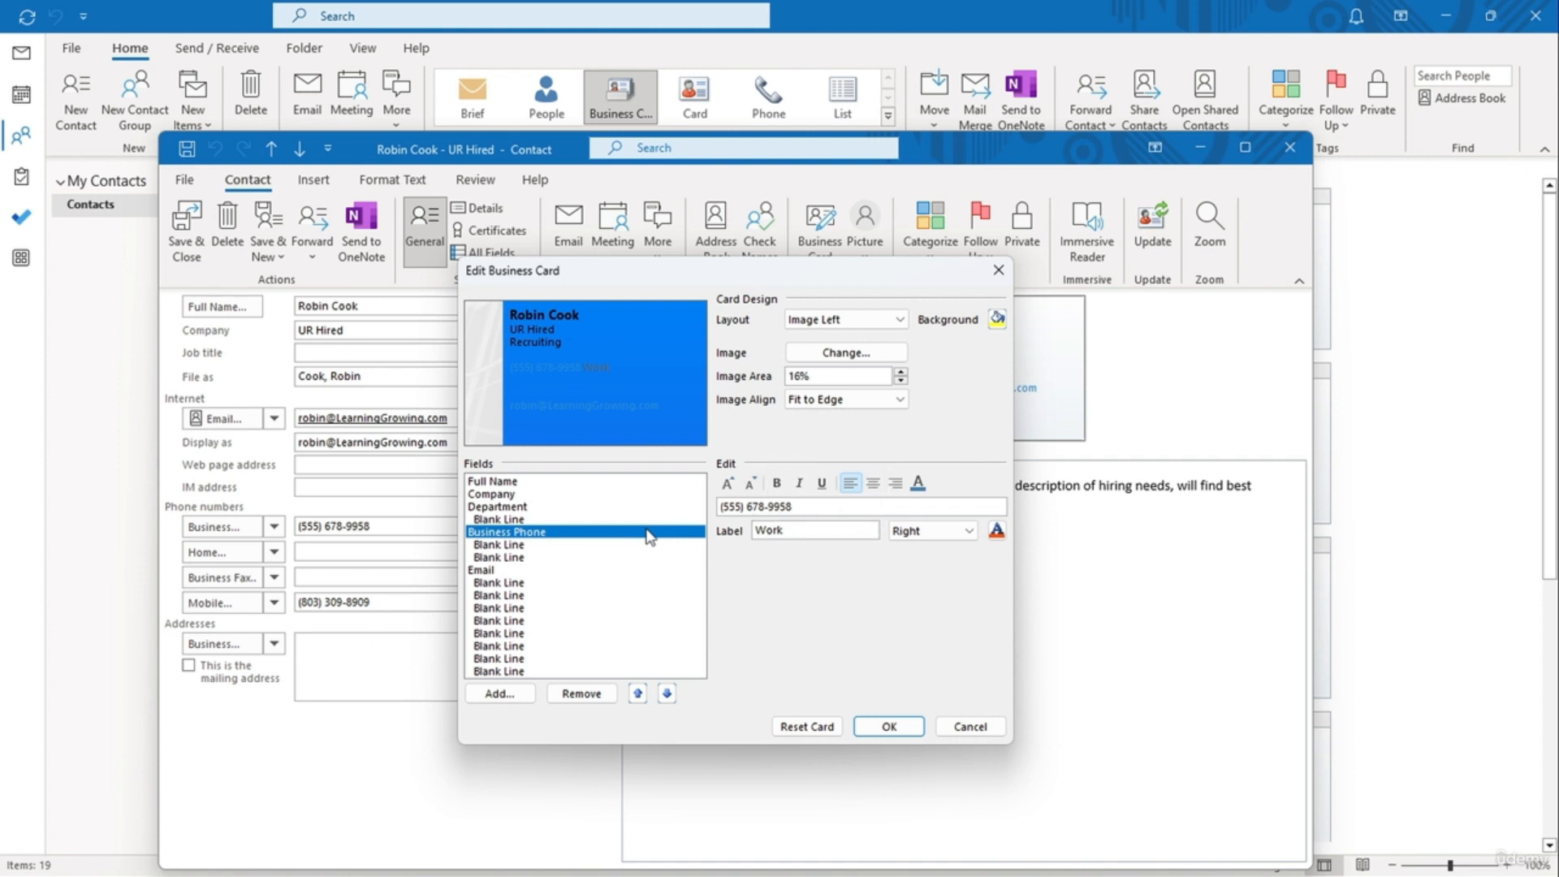
left_click(918, 485)
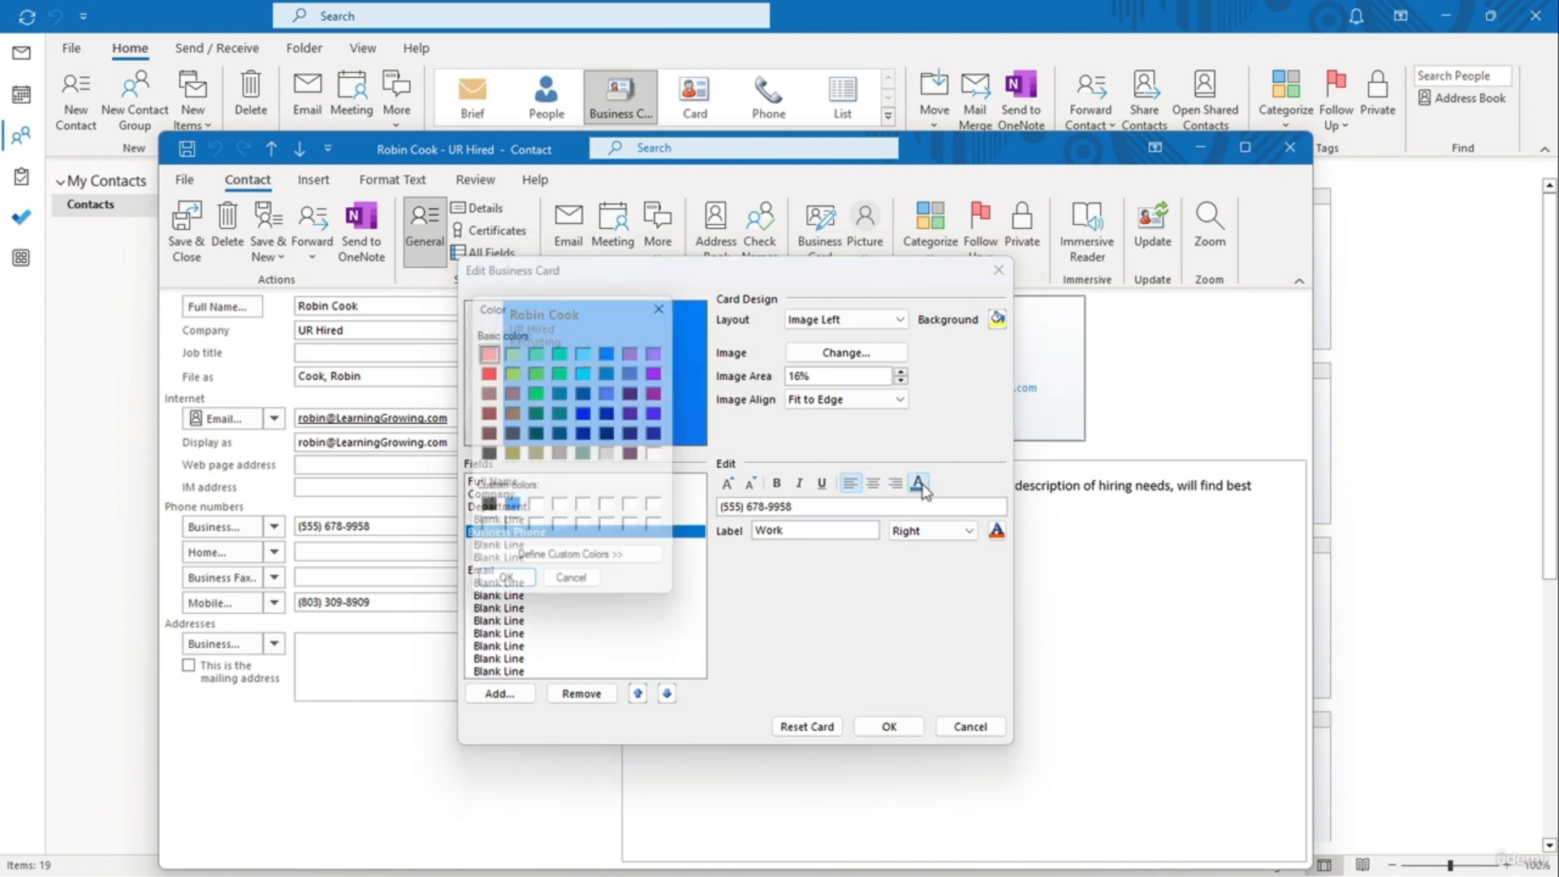
left_click(666, 457)
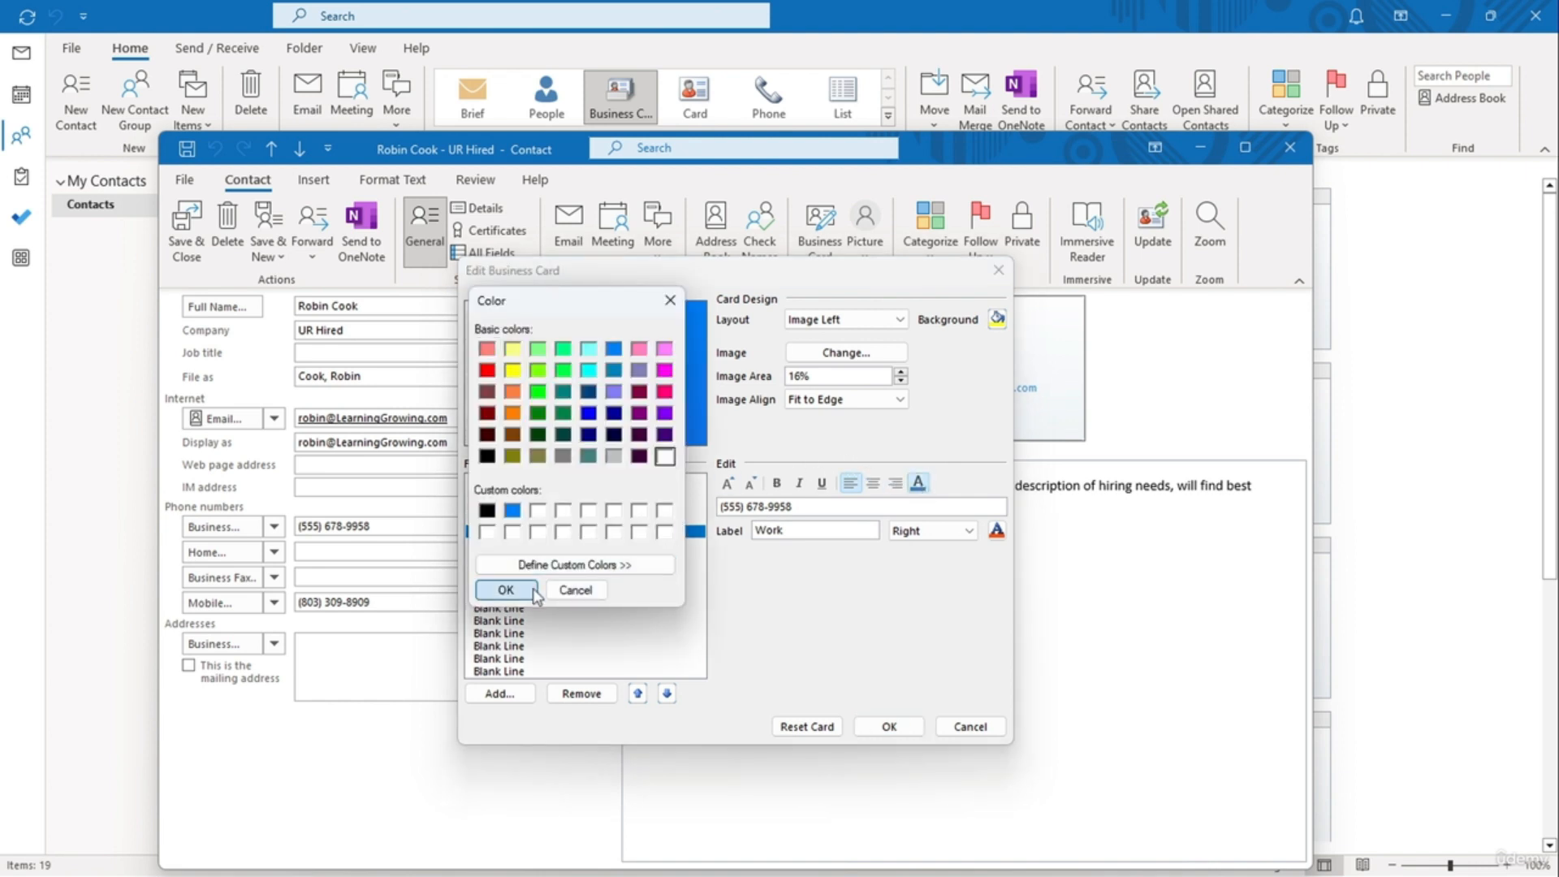
left_click(505, 590)
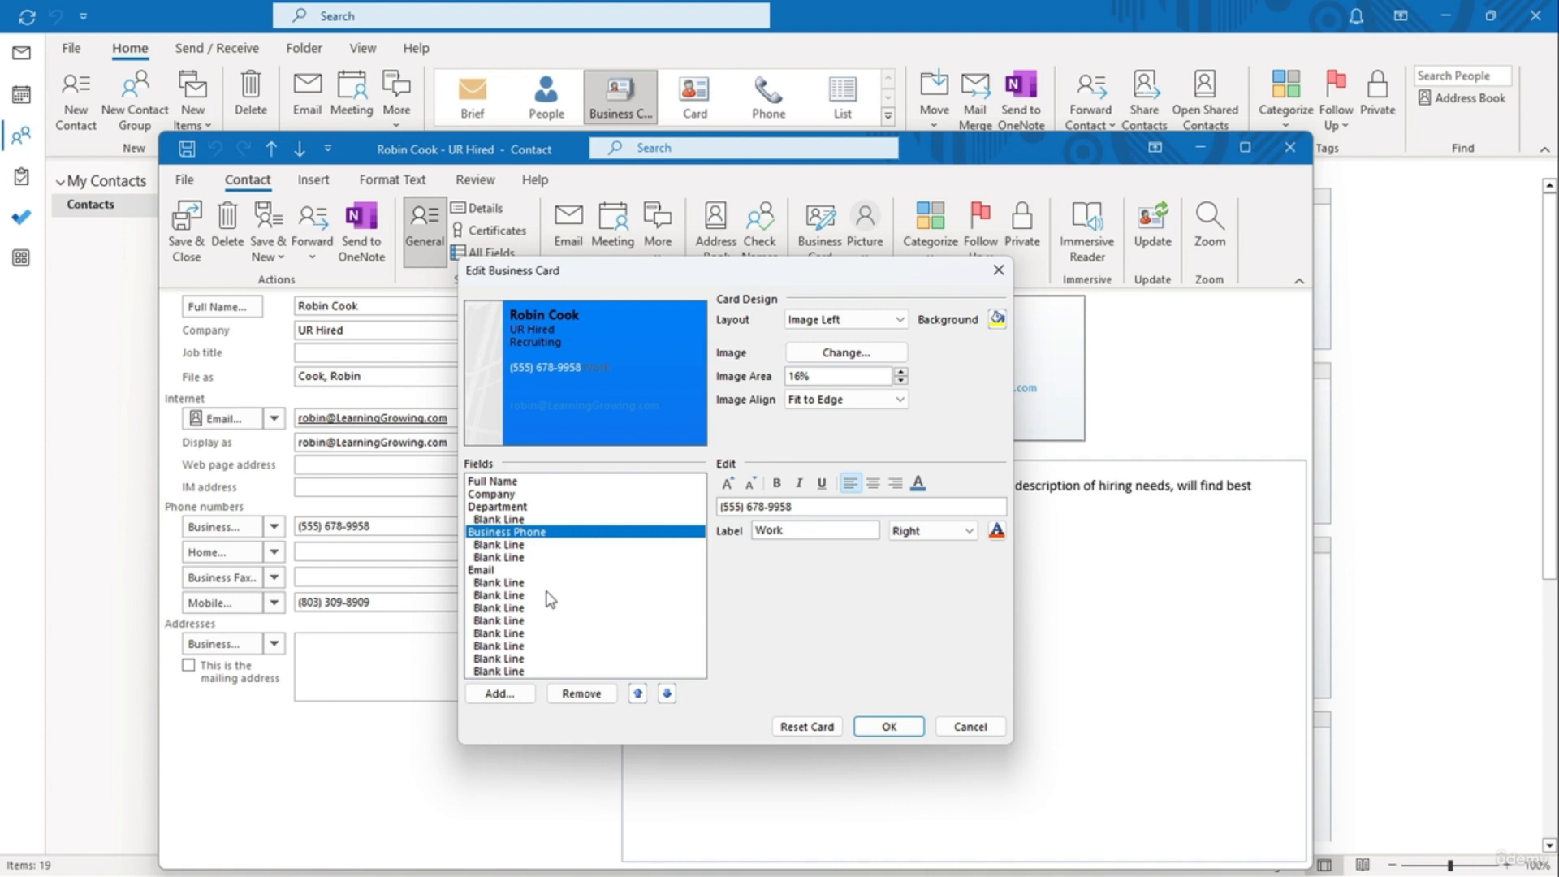
left_click(934, 530)
left_click(922, 548)
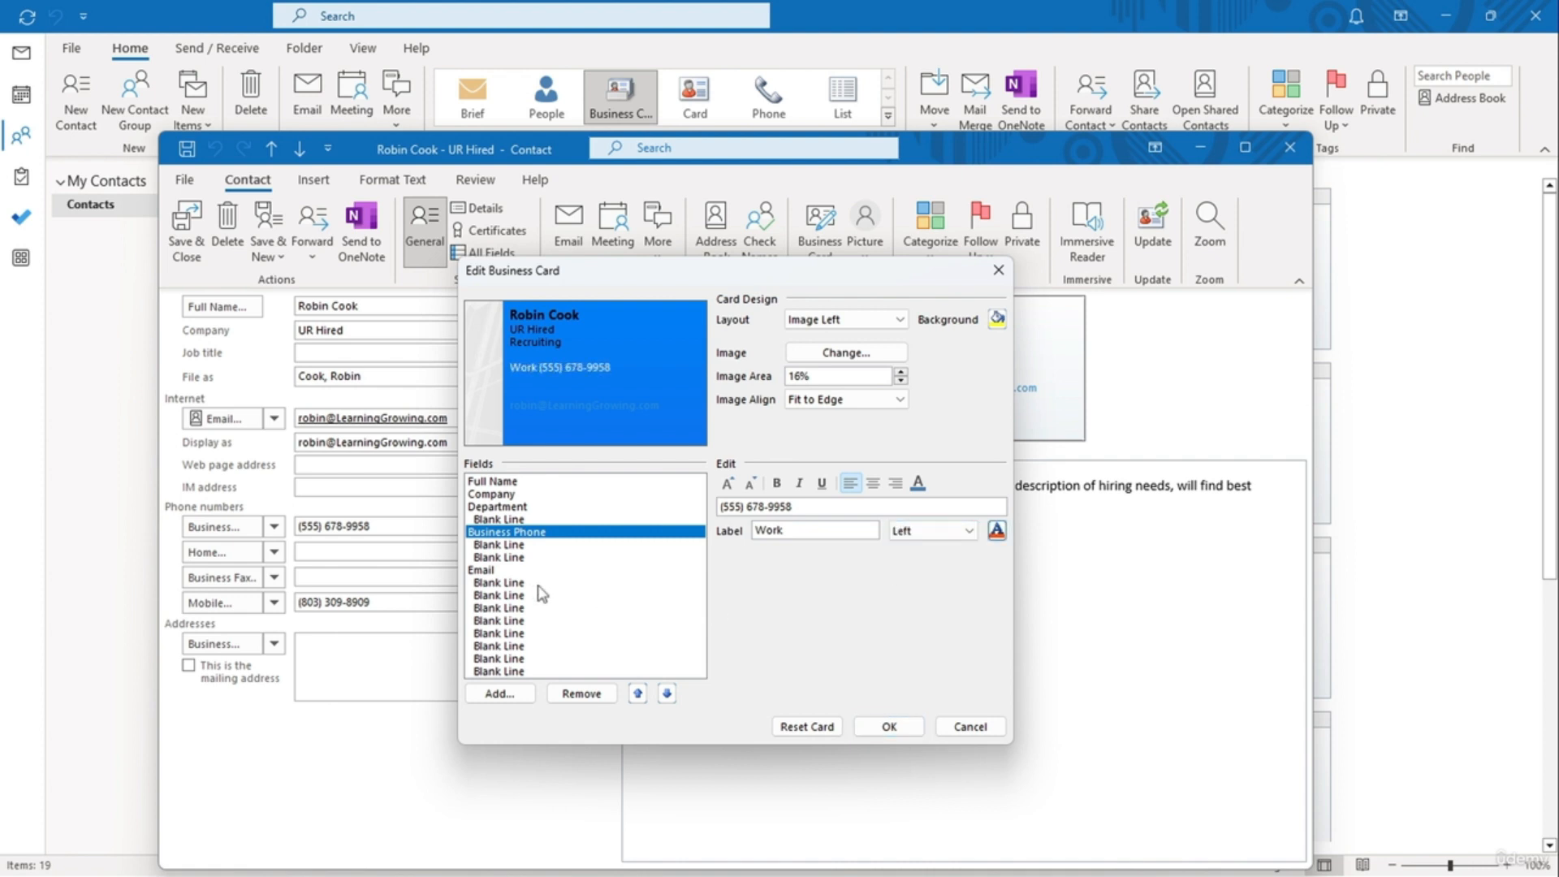
Step: Color the card's Email text white, accept the business card design, and save and close the contact
left_click(578, 570)
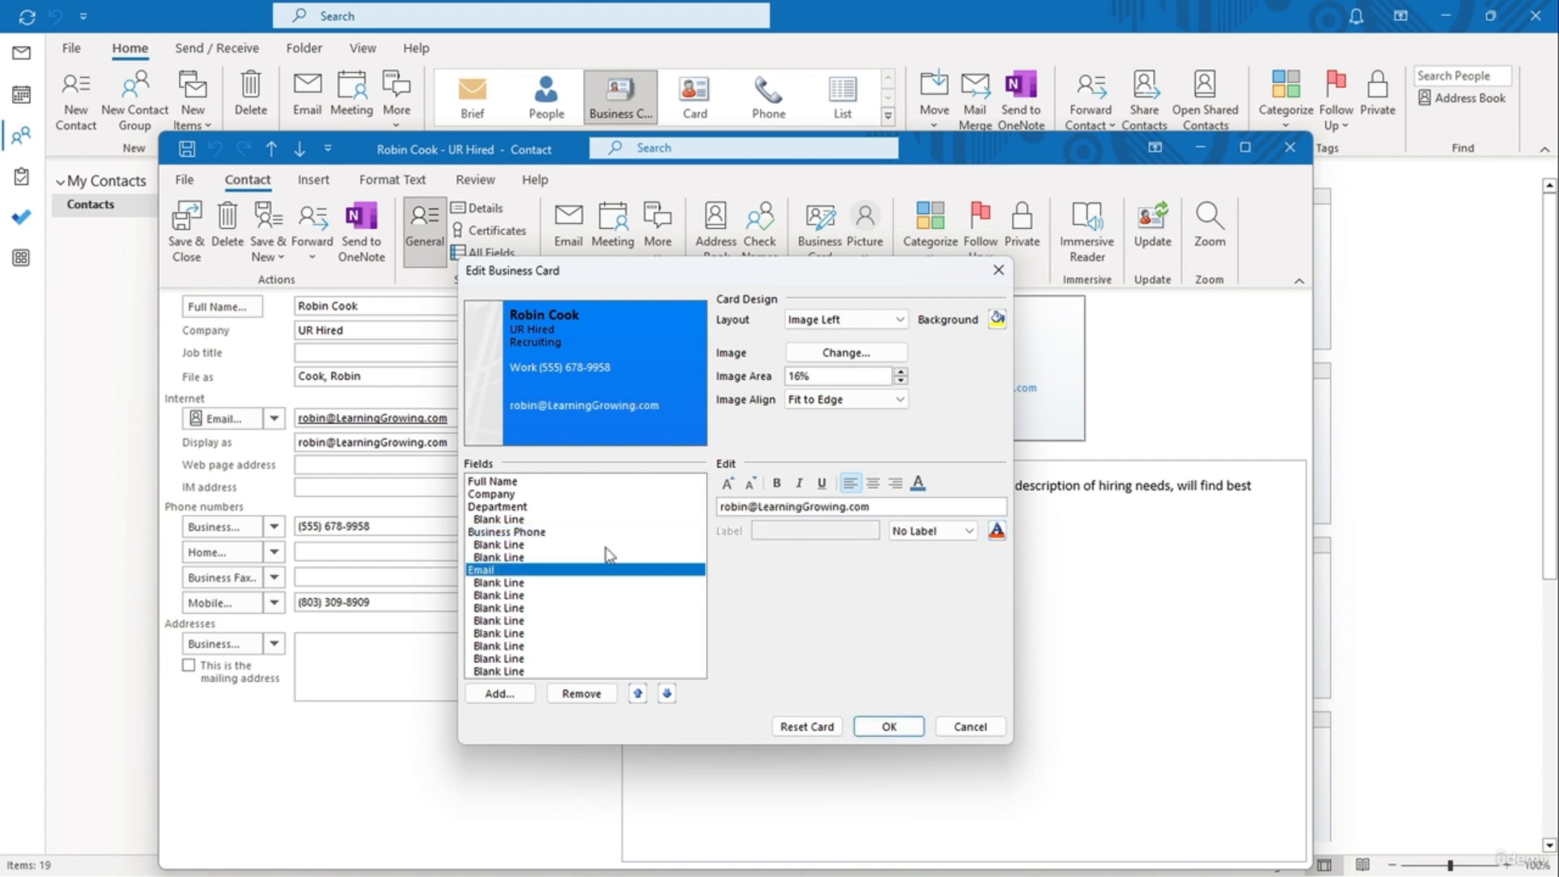
left_click(888, 727)
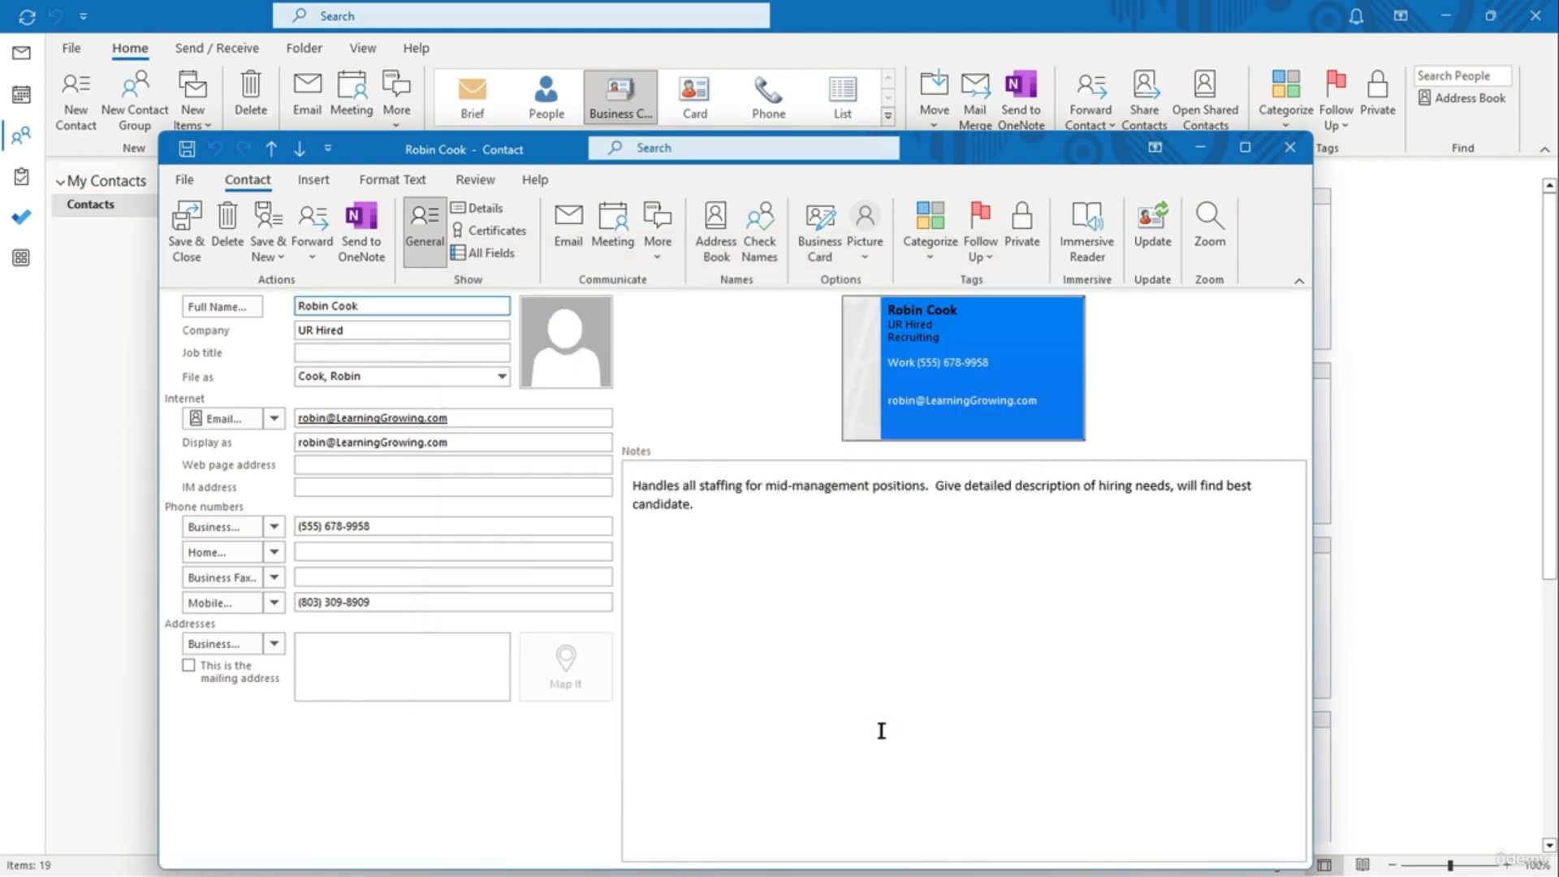
left_click(190, 254)
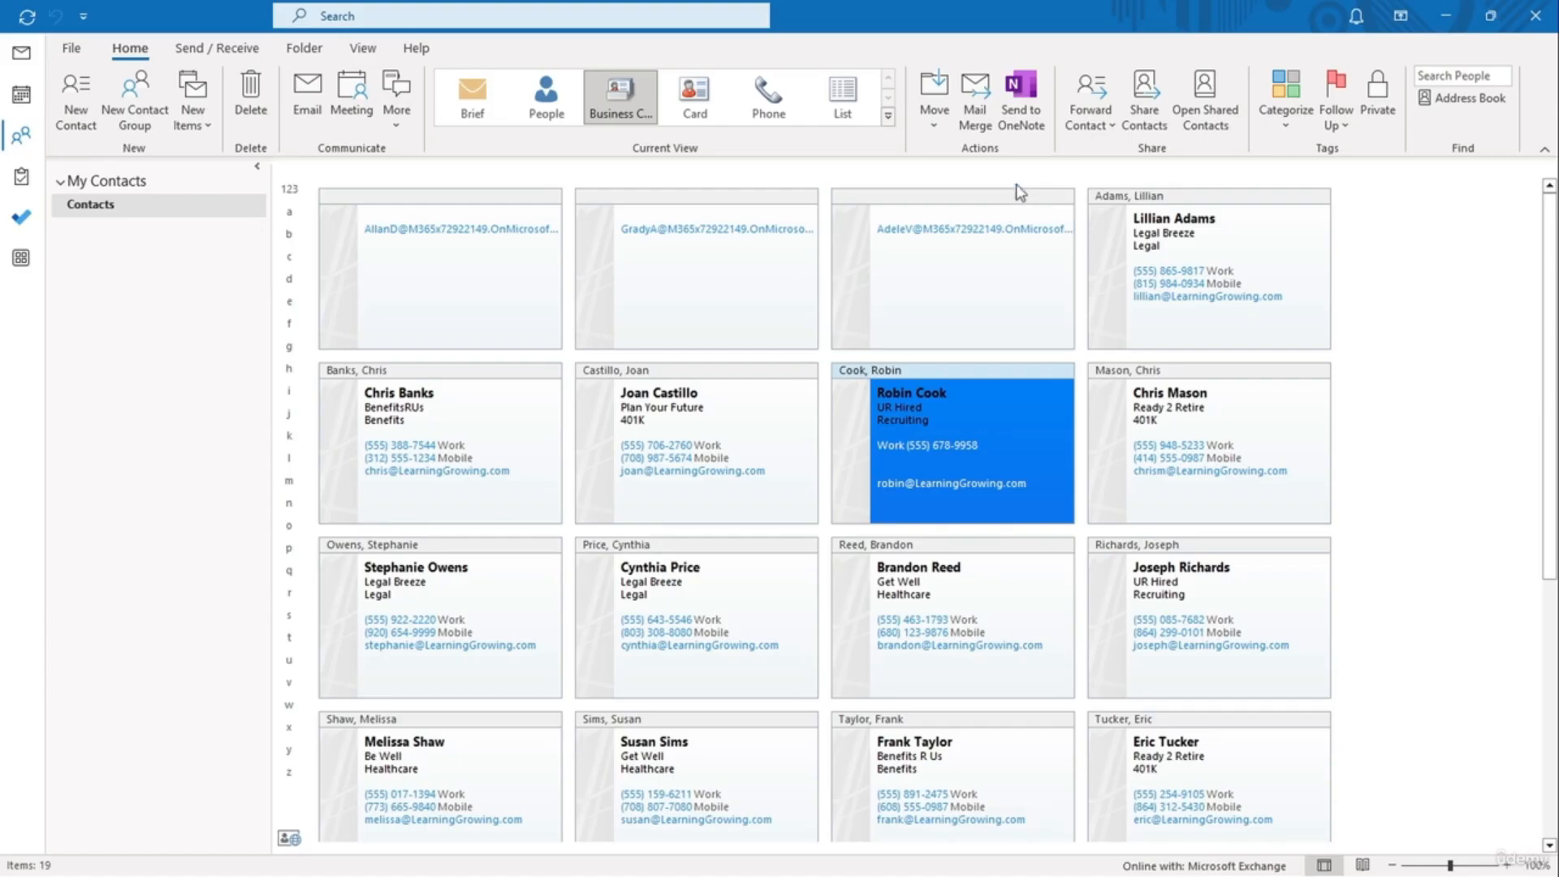
Step: Forward the recolored contact by email as a business card
left_click(1088, 129)
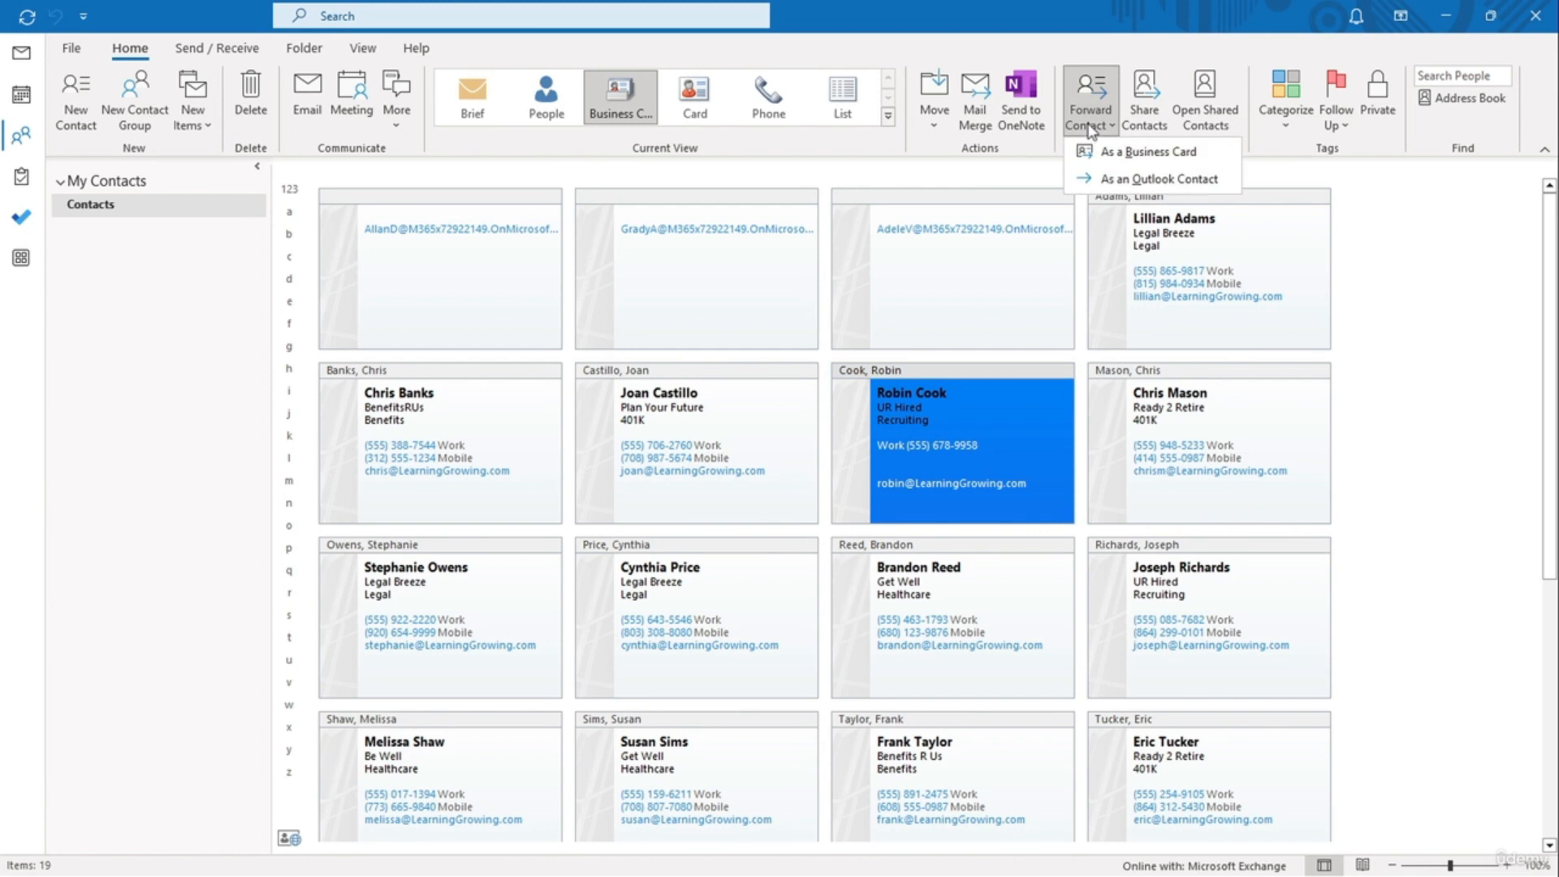
left_click(1090, 153)
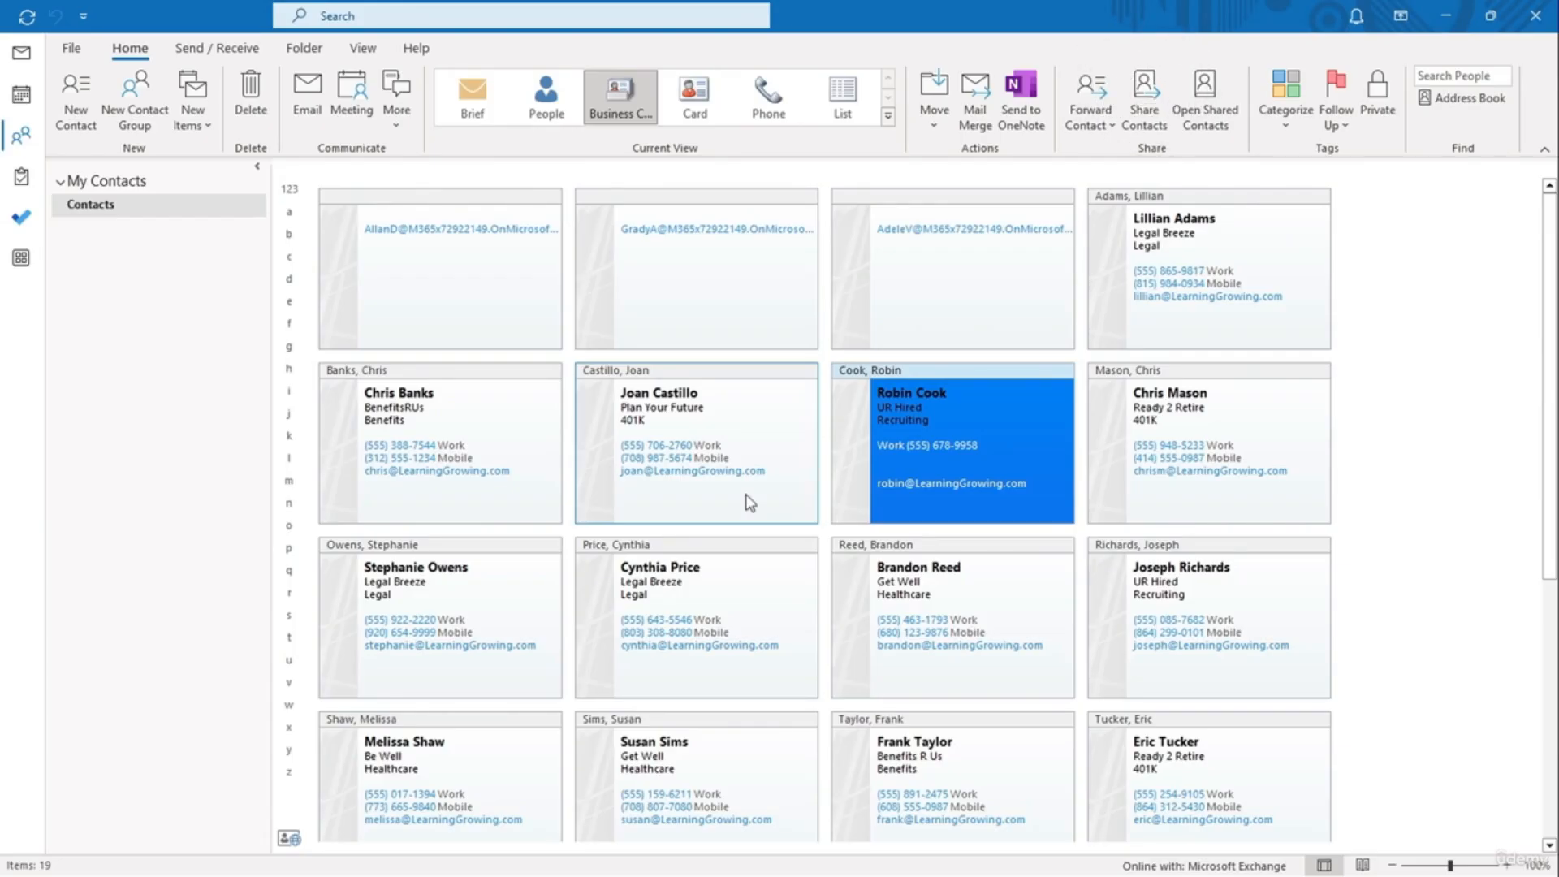
Step: Send a colleague a sharing invitation for the Contacts folder with Reviewer (read-only) permission, allowing the recipient to view it
left_click(1124, 119)
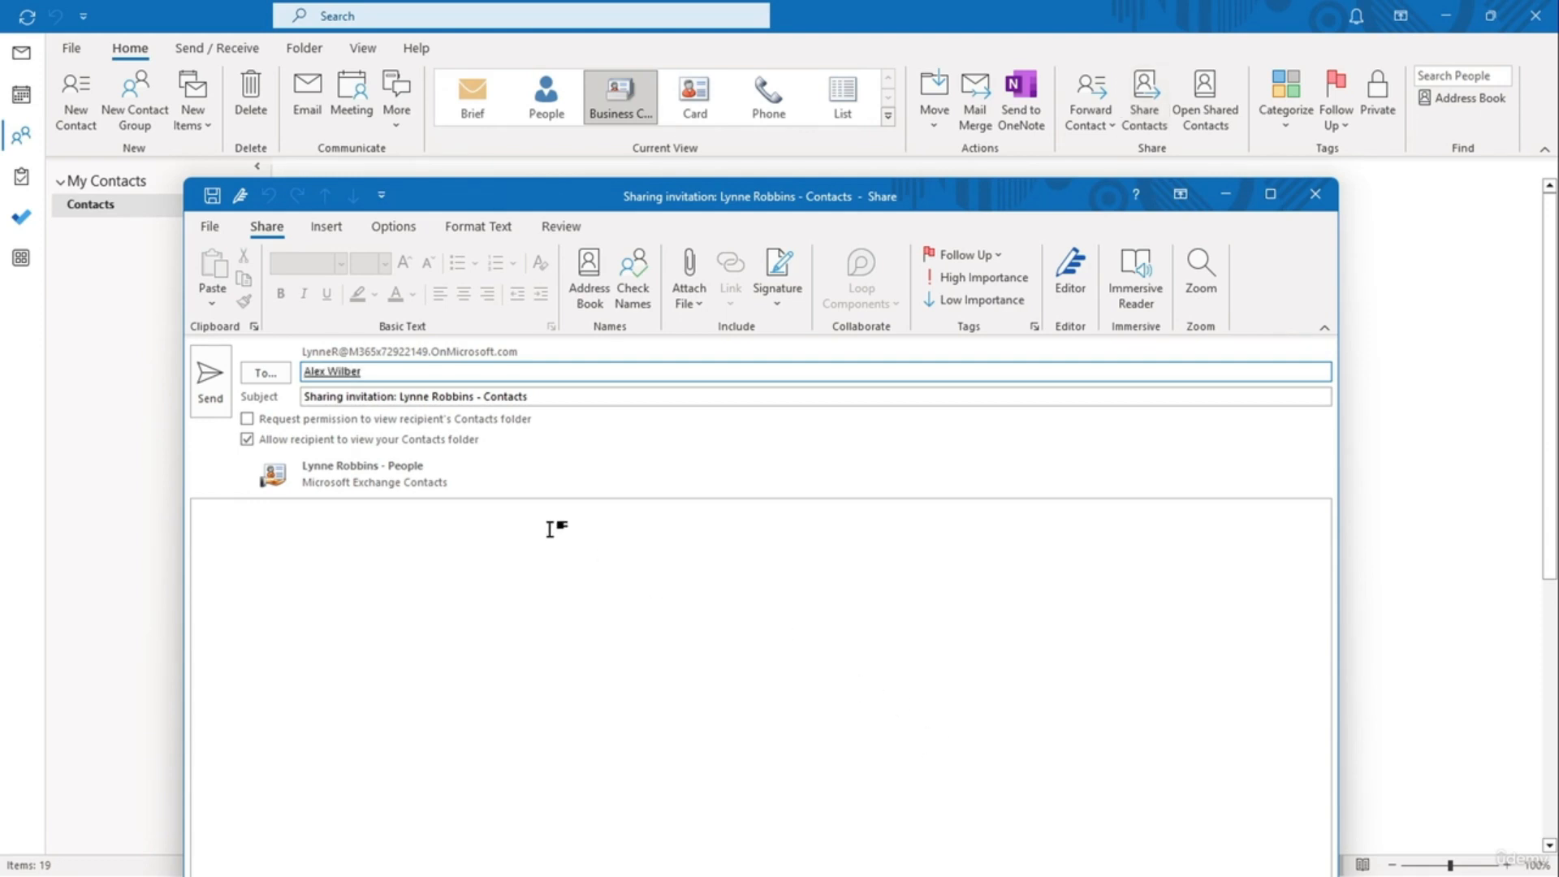
left_click(212, 398)
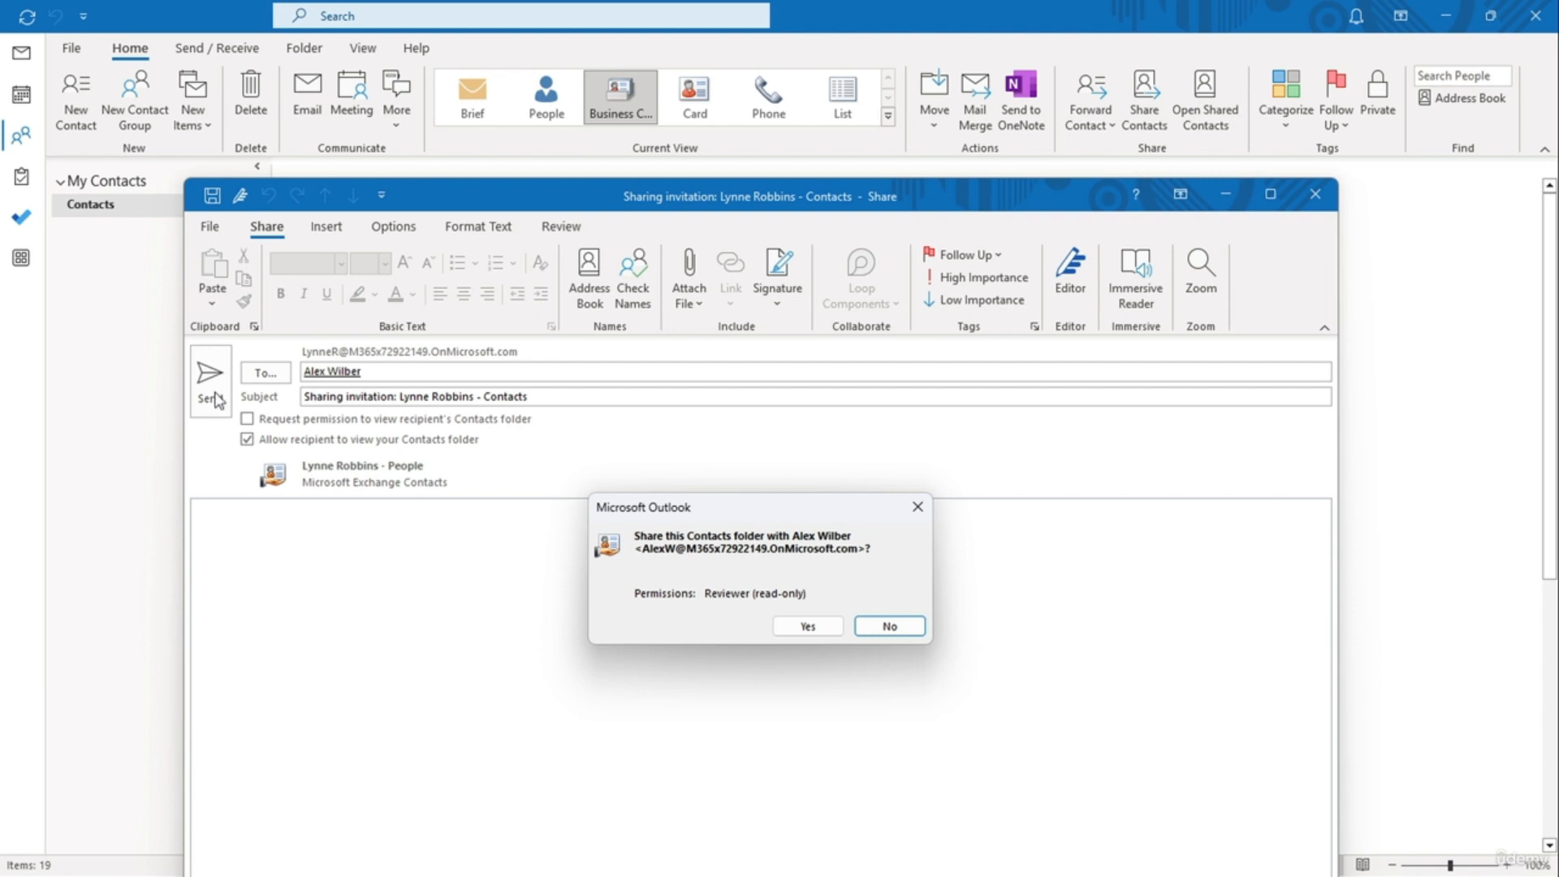
left_click(808, 627)
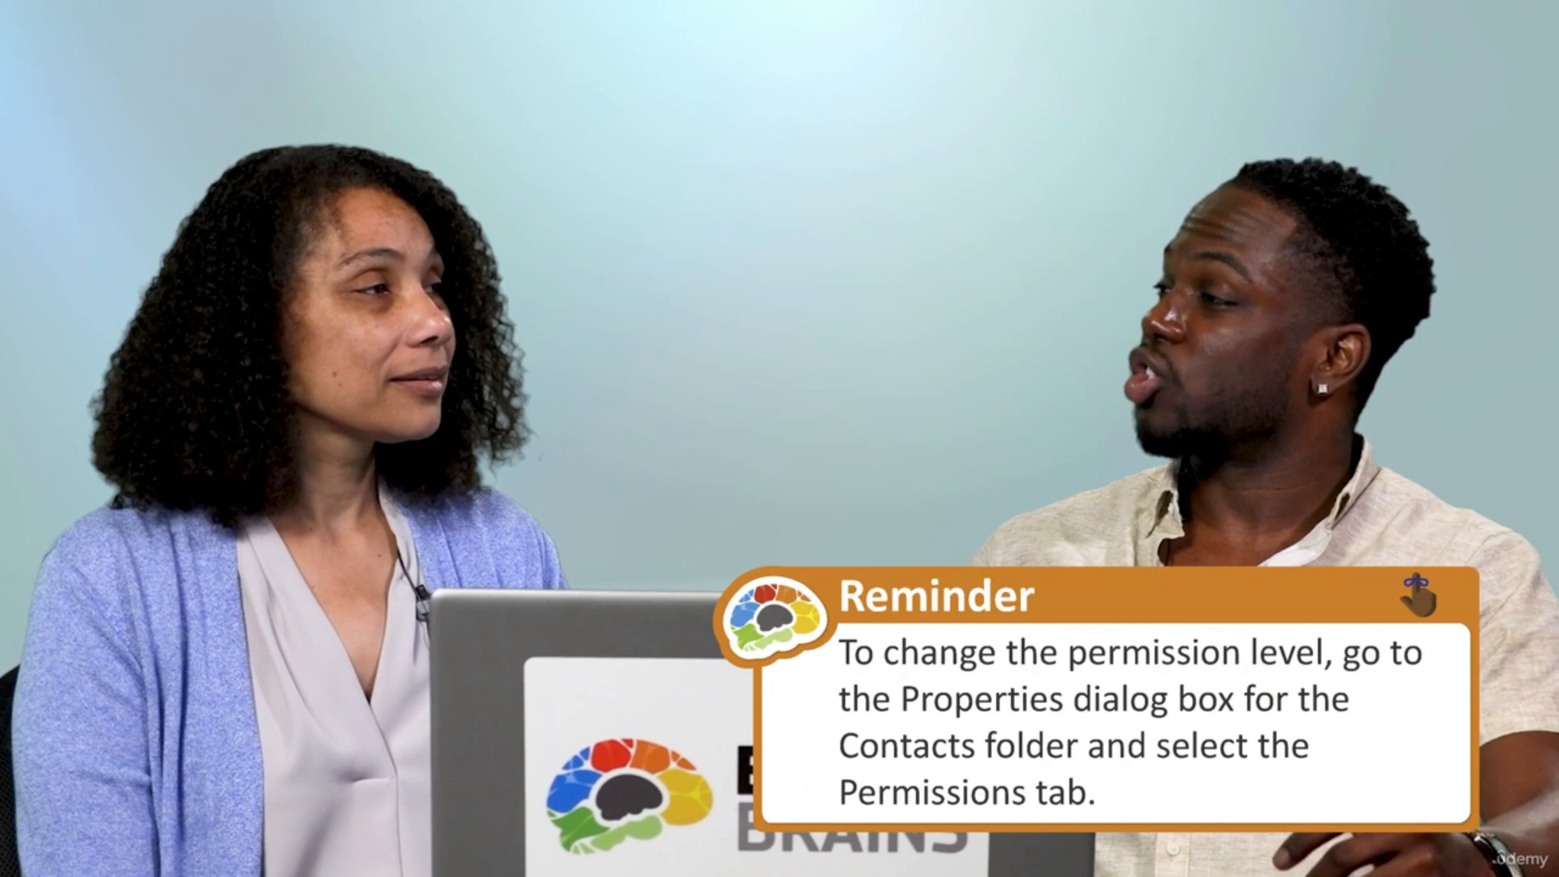